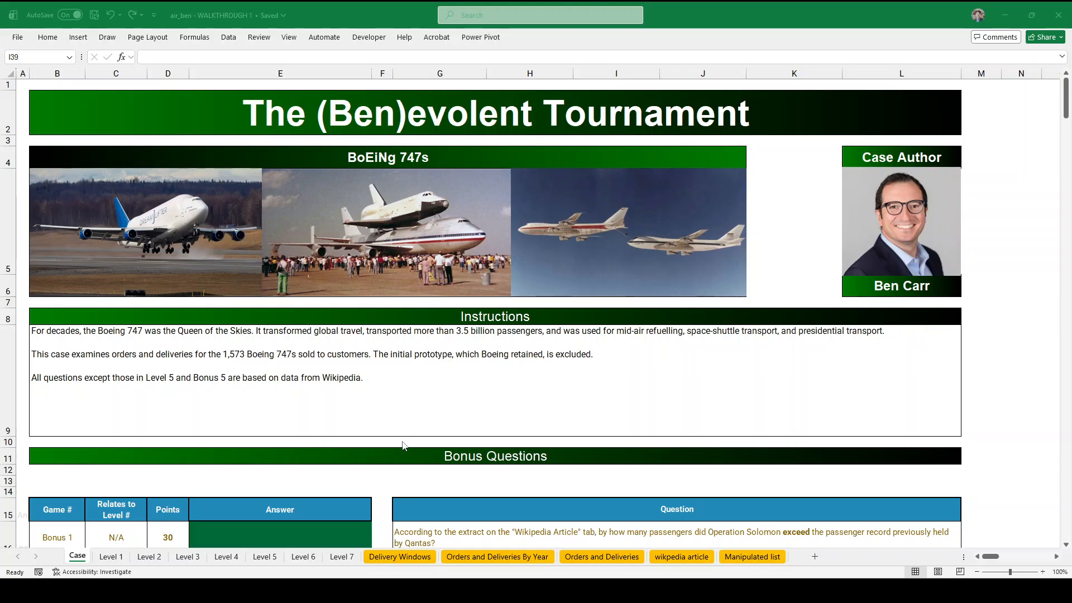
- Review the source data sheets from Delivery Windows through Manipulated list, then return to the Case sheet
click(400, 557)
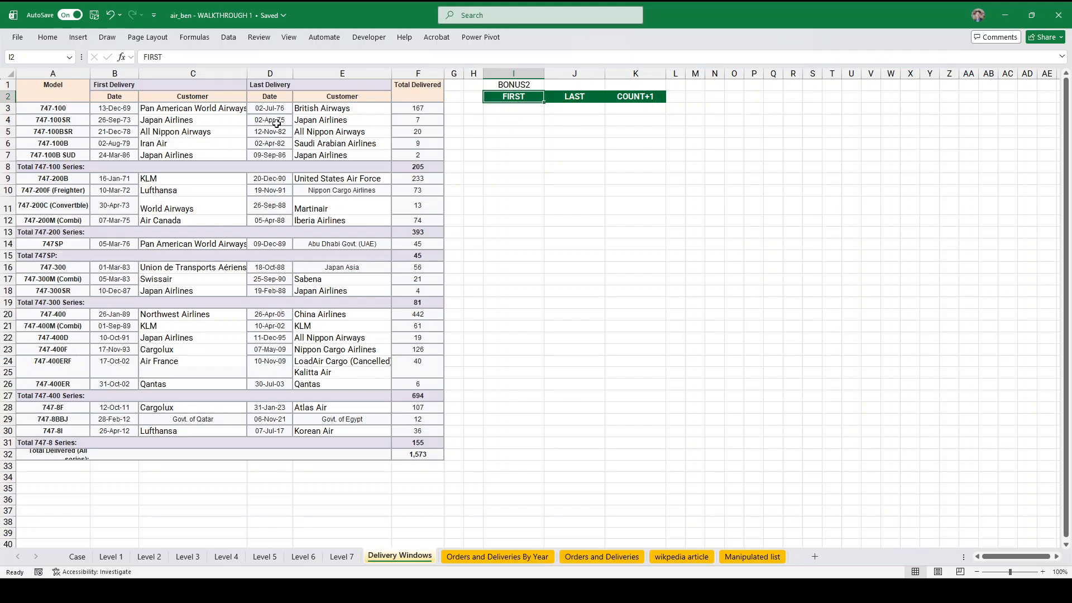
click(497, 557)
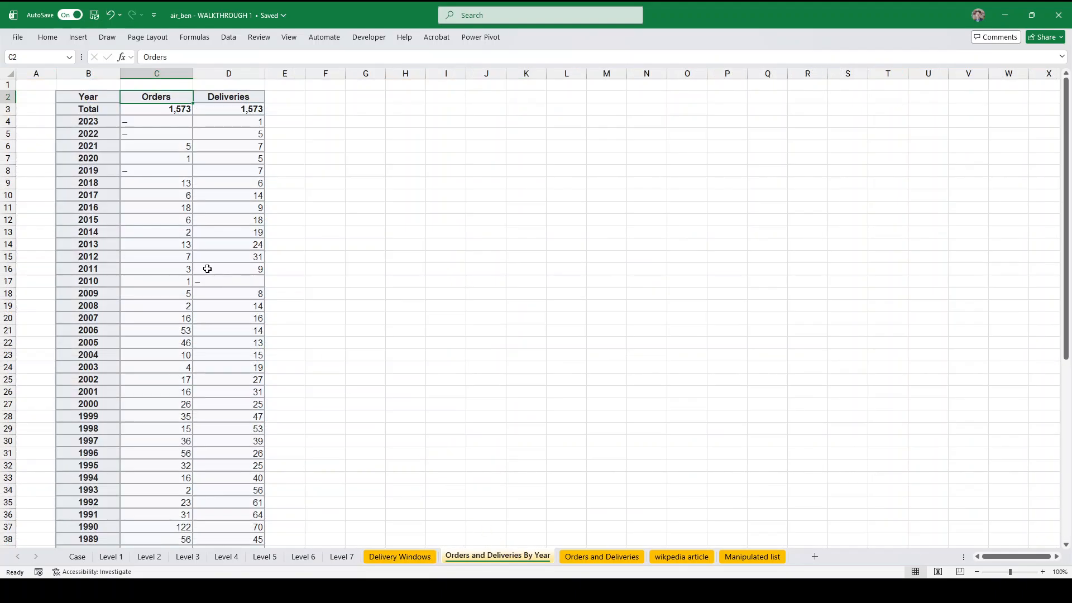
scroll(193, 243, down, 3)
scroll(194, 246, up, 3)
scroll(148, 300, down, 5)
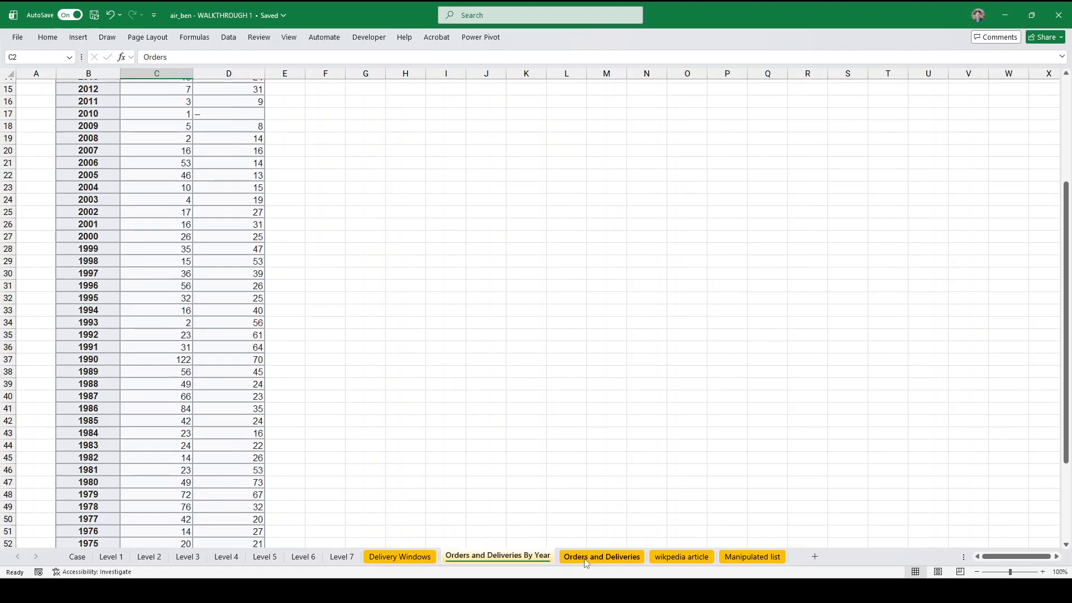
click(602, 557)
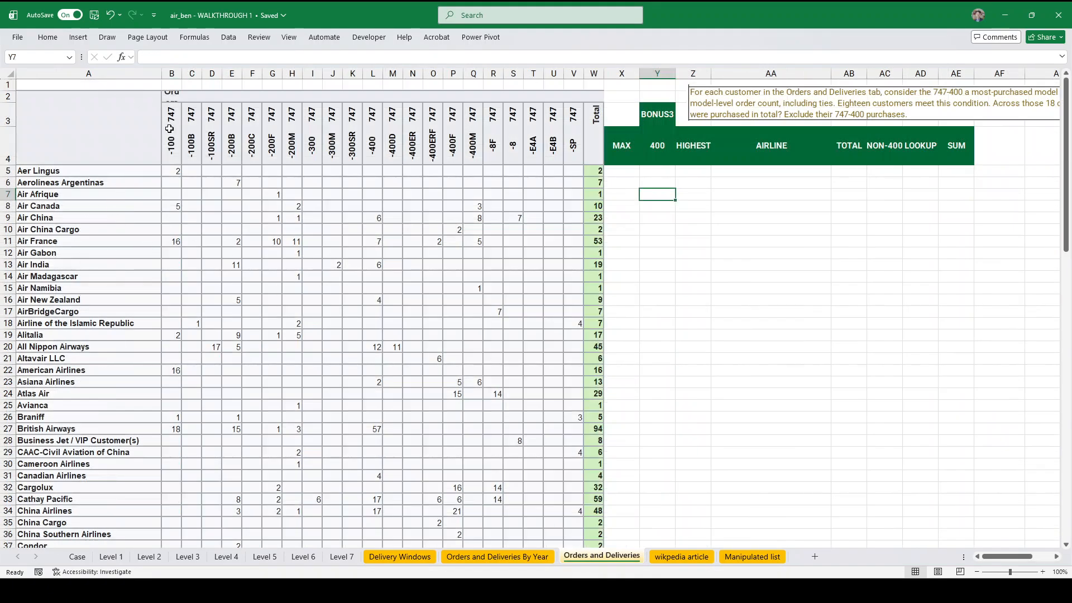
click(690, 557)
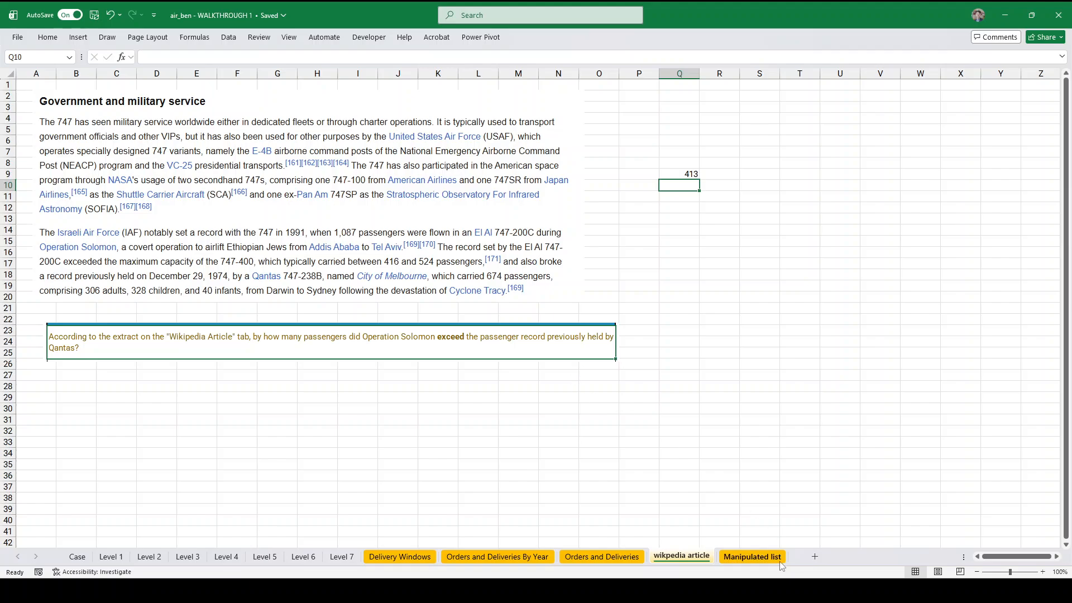
click(753, 556)
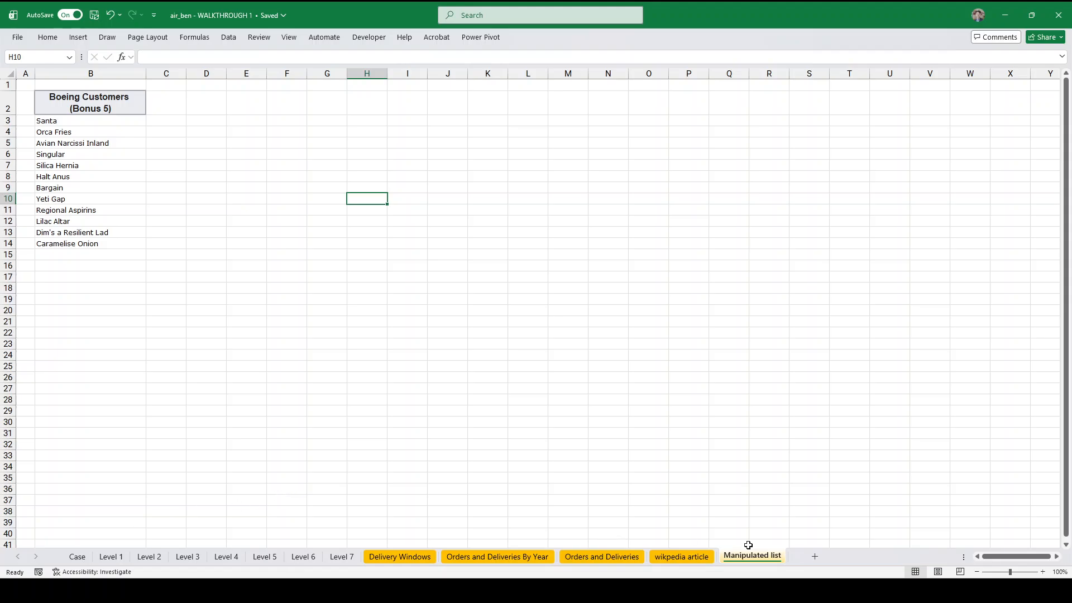
click(76, 559)
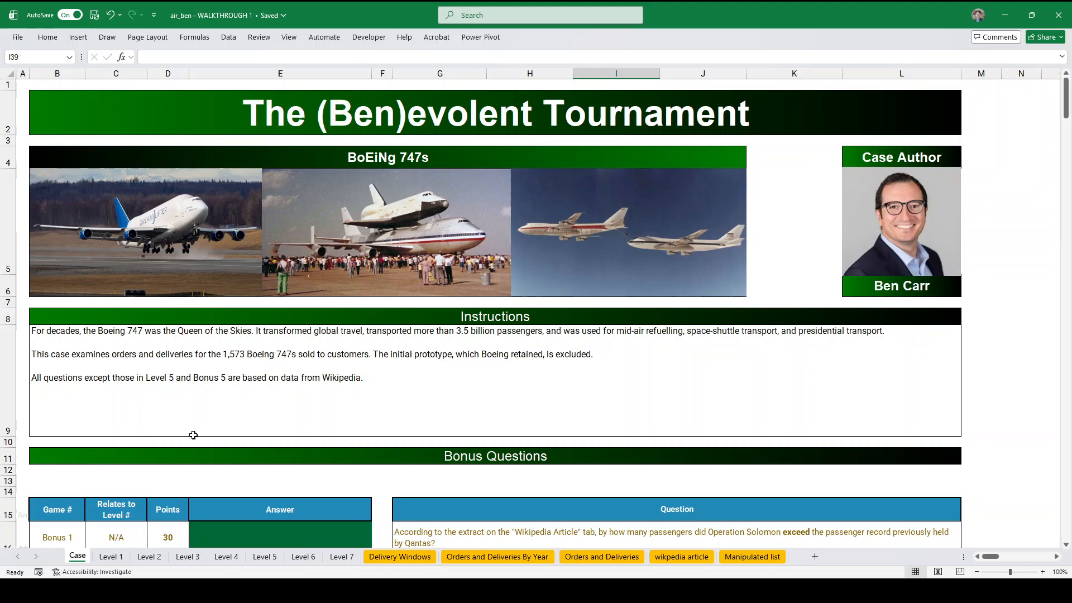
- Open the Level 1 sheet and reposition its question picture slightly
click(111, 557)
drag(620, 268, 580, 274)
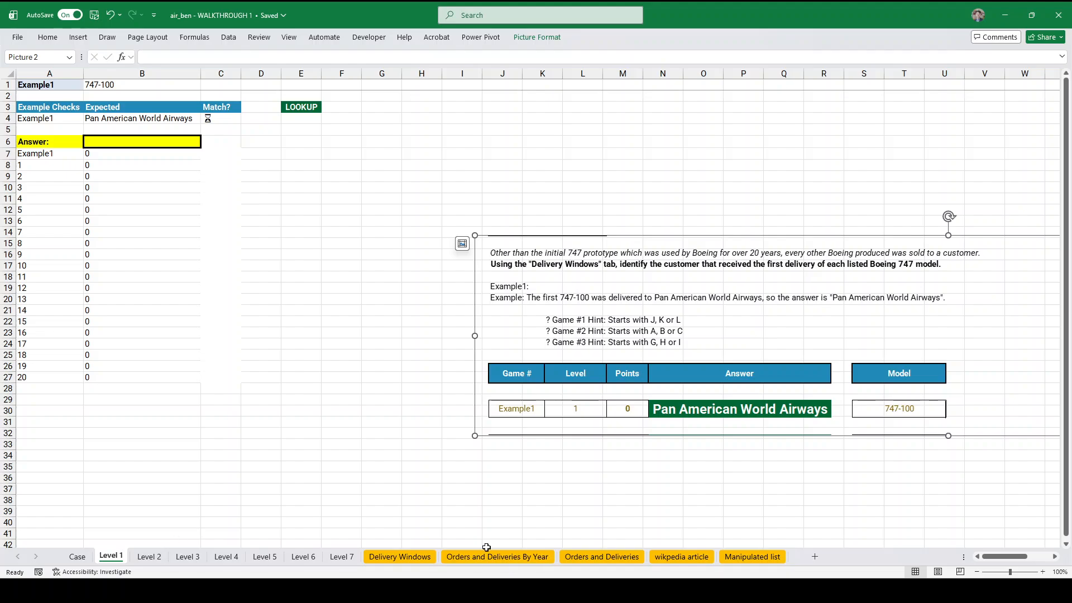
- Unmerge all cells of the delivery table on the Delivery Windows sheet and check the first-delivery dates in B3:B30
click(415, 557)
click(96, 160)
key(ctrl+a)
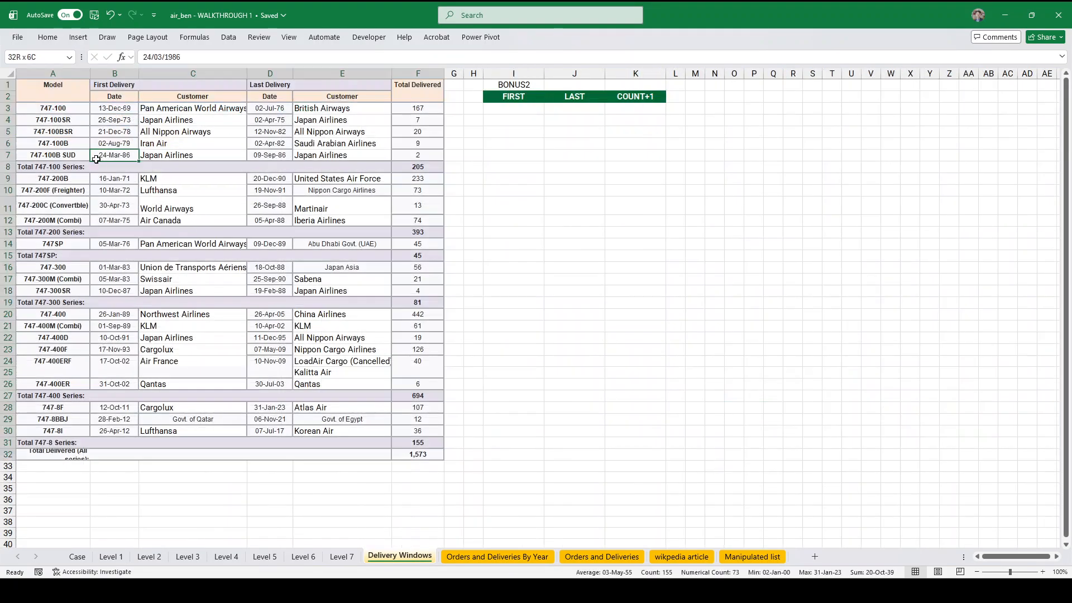
click(48, 38)
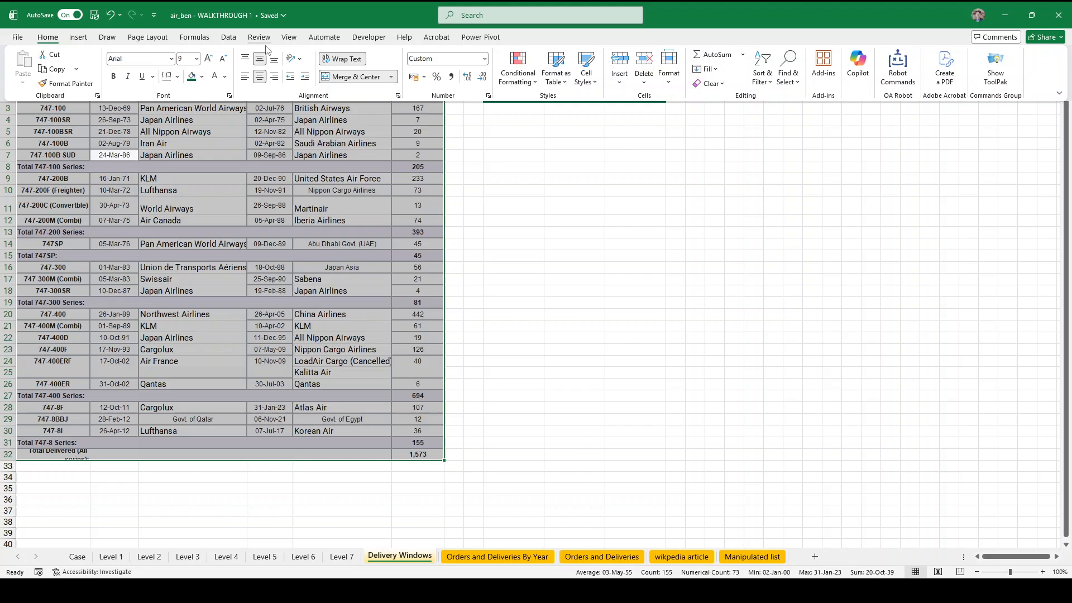
click(391, 76)
click(357, 124)
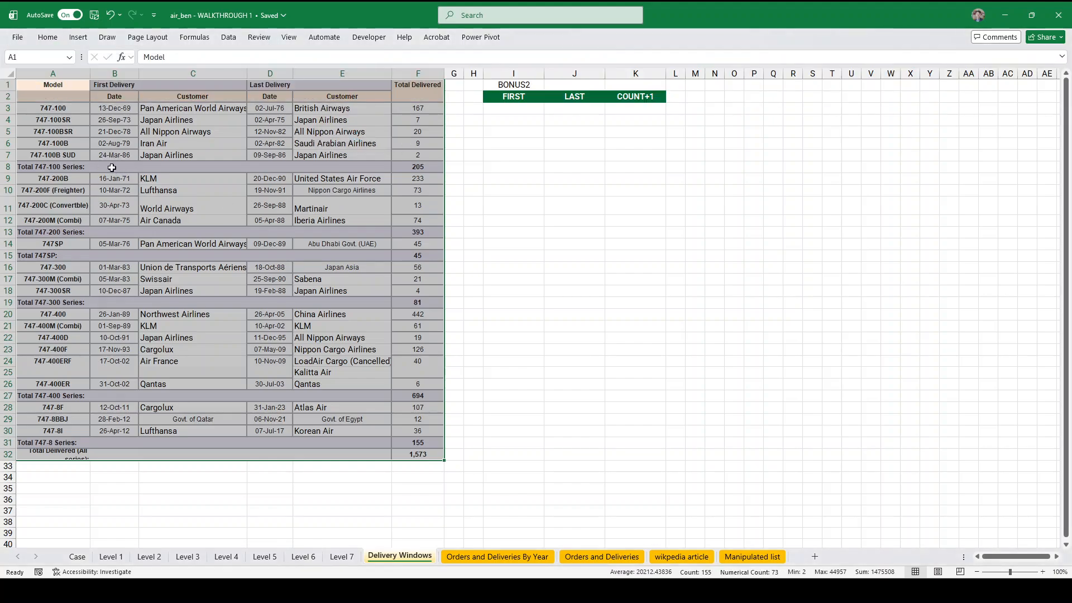
click(67, 166)
drag(115, 108, 122, 432)
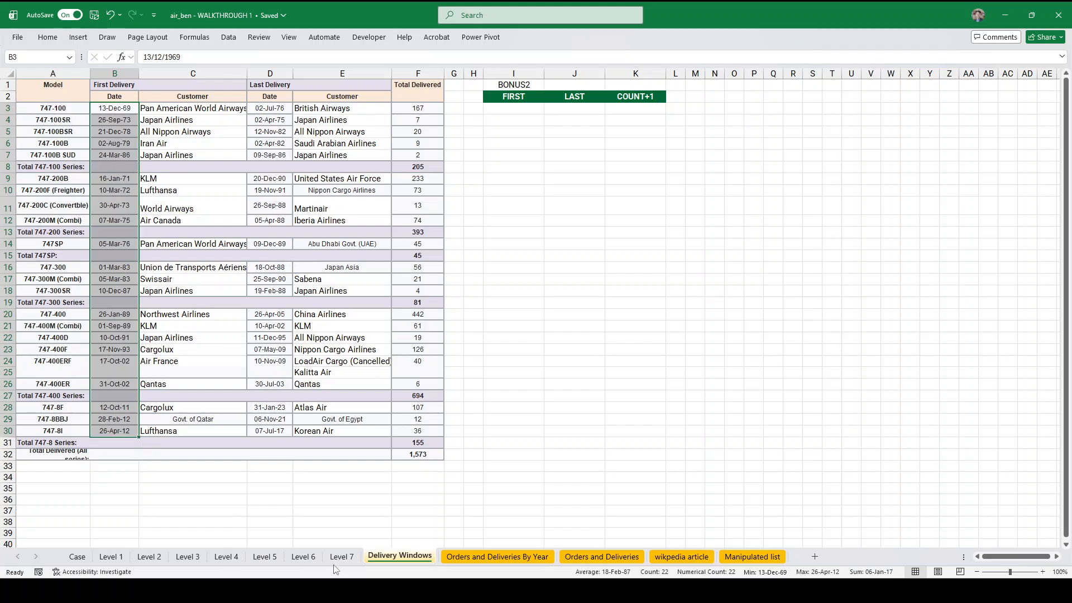
- In Level 1 cell E4, enter an XLOOKUP of B1 in 'Delivery Windows'!A3:A30 that returns the first-delivery customer from 'Delivery Windows'!C3:C30
click(111, 556)
double_click(305, 120)
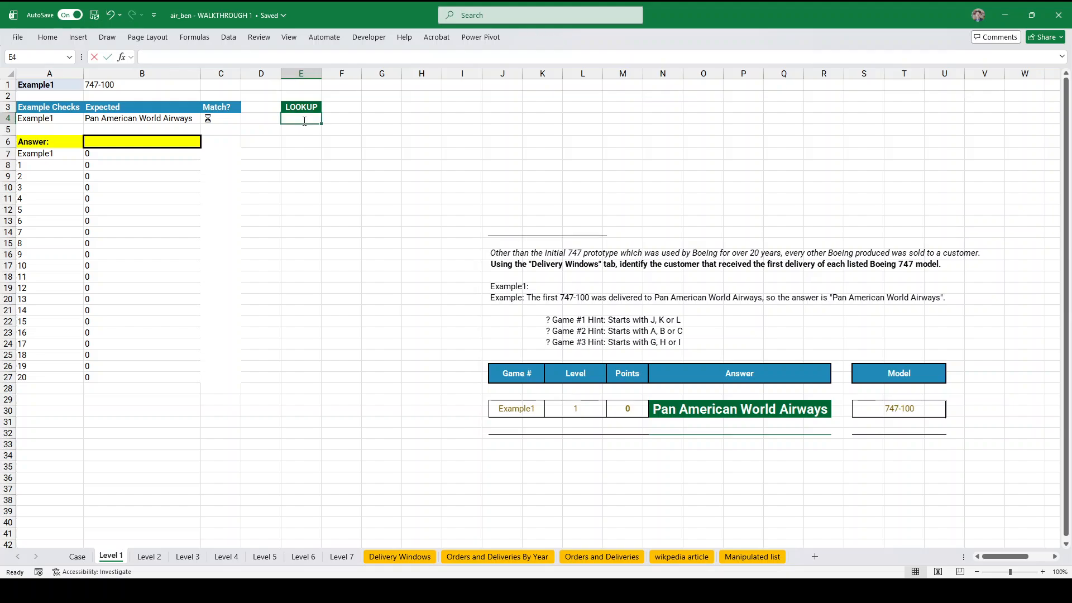
text(=XLOOKU)
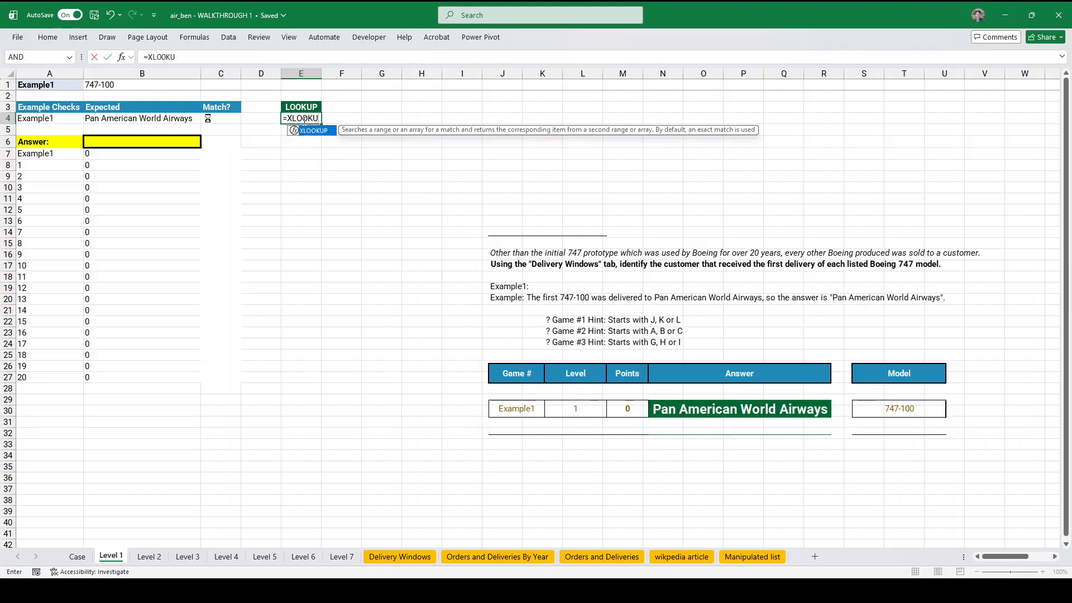
text(P()
click(157, 85)
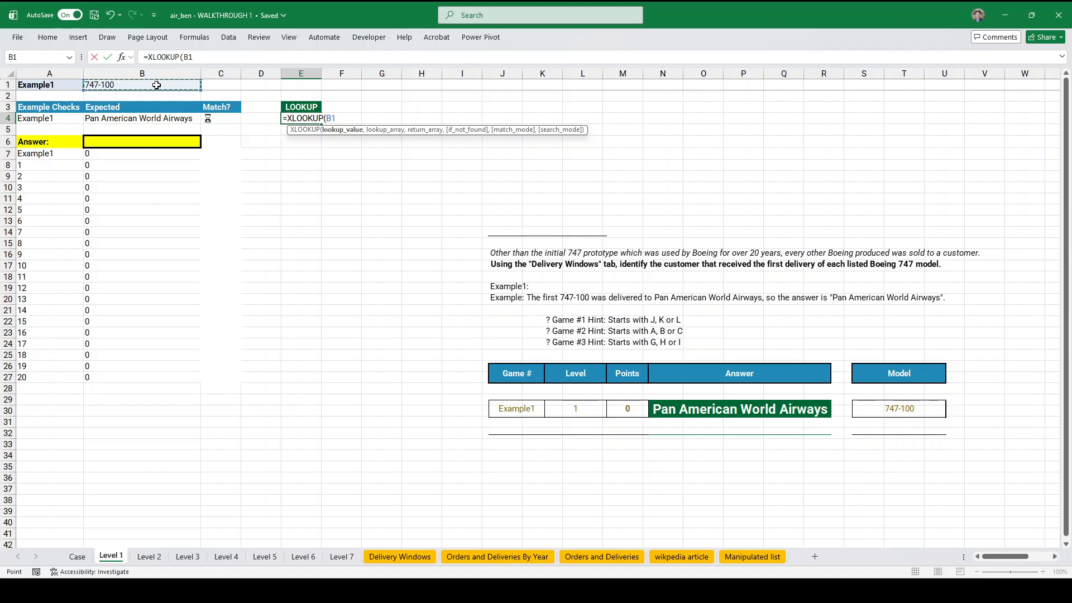
text(,)
key(ctrl+Page_Down)
key(ctrl+Page_Down)
key(ctrl+Page_Down)
key(ctrl+Page_Down)
key(ctrl+Page_Down)
key(ctrl+Page_Down)
key(ctrl+Page_Down)
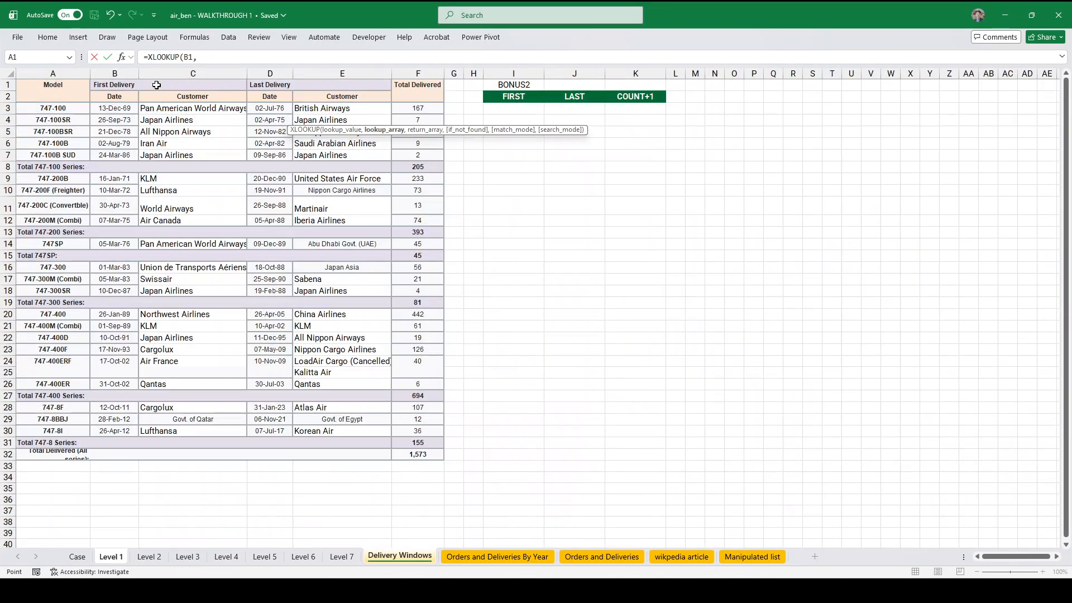
drag(54, 108, 70, 427)
text(,)
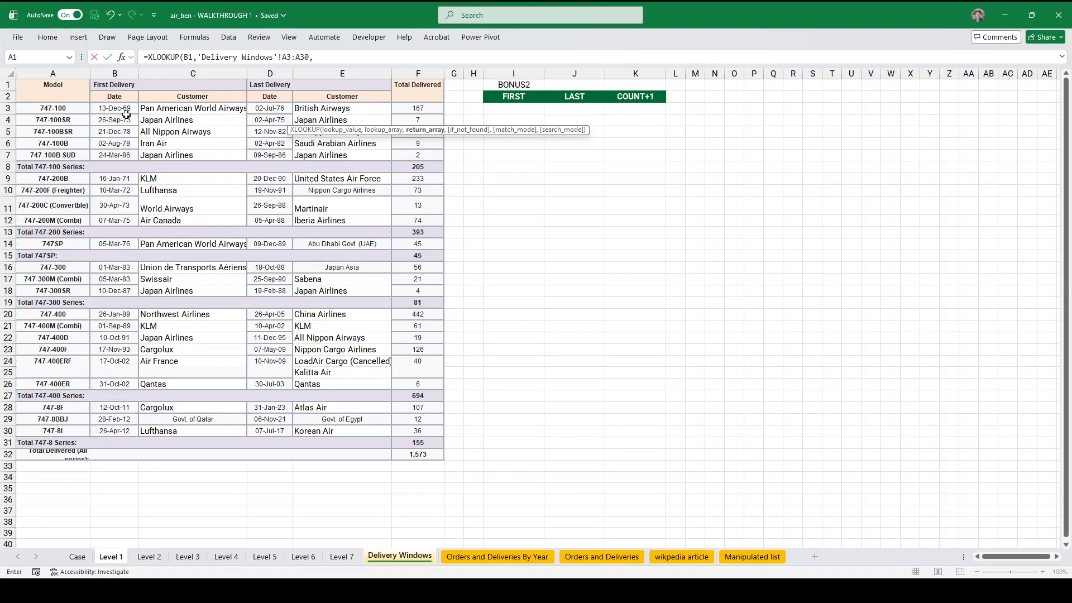
drag(163, 109, 165, 431)
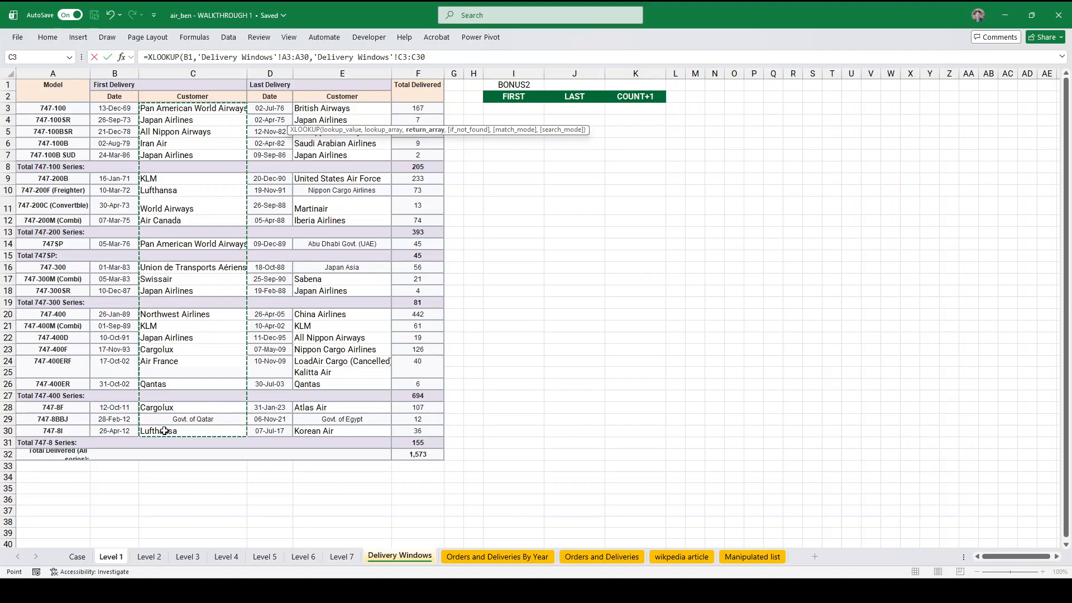
key(Return)
- Link the Level 1 answer cell B6 to the lookup result in E4
click(111, 141)
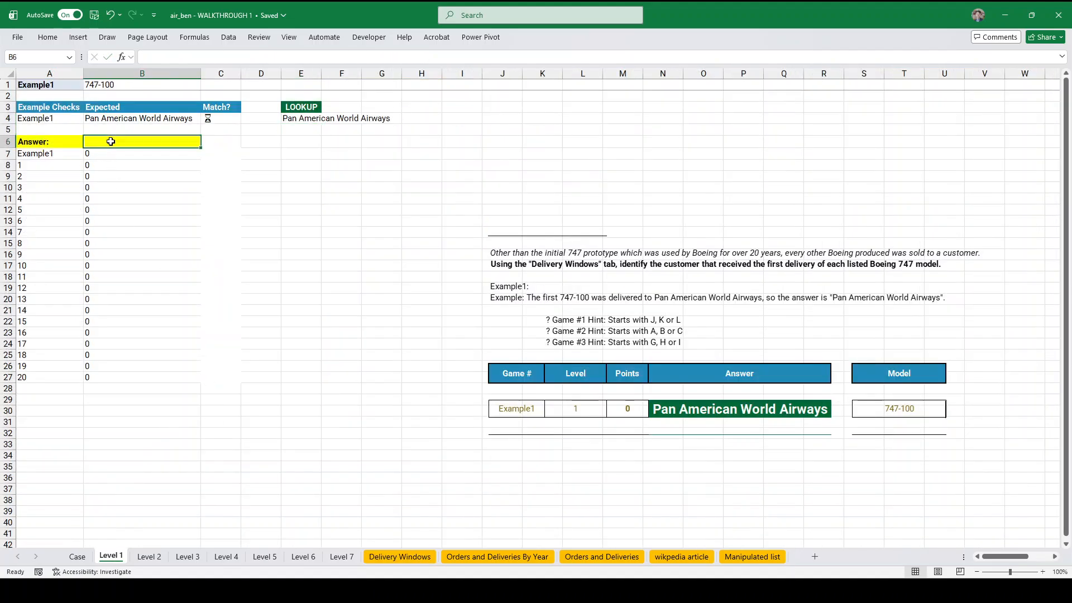
text(=)
key(Up)
key(Up)
key(Right)
key(Right)
key(Right)
key(Return)
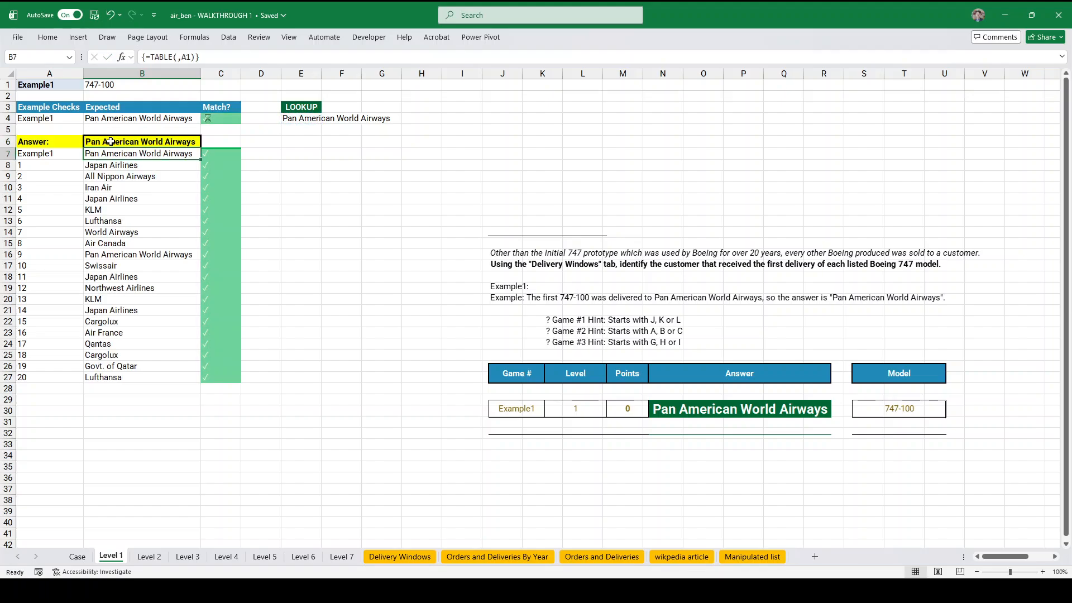
- After opening Level 2, rename the heading in B2 of the Orders and Deliveries By Year sheet as ODYear
click(149, 556)
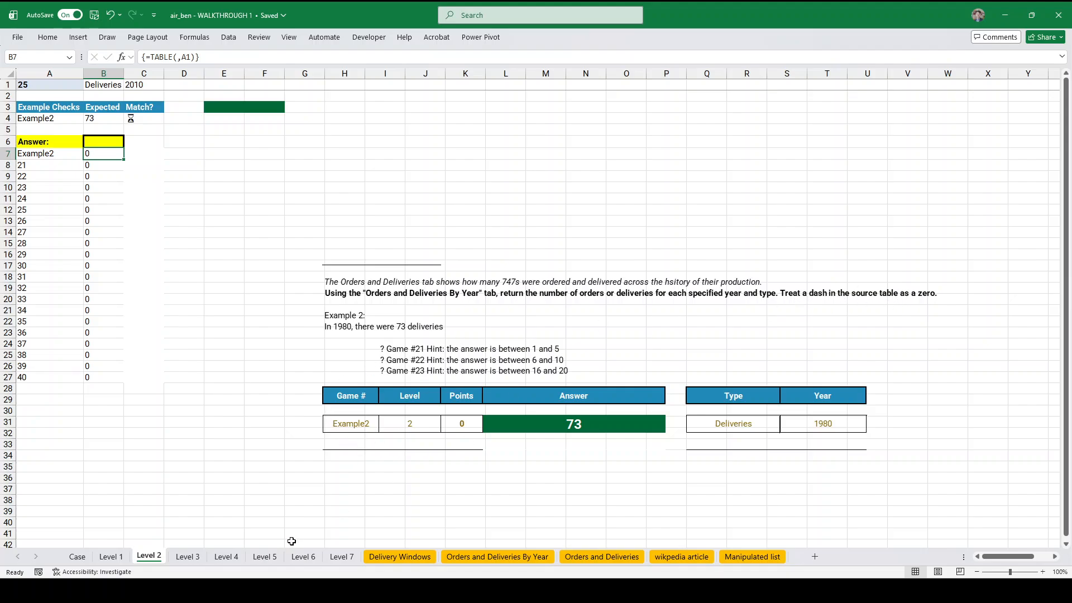
click(498, 557)
scroll(431, 367, up, 5)
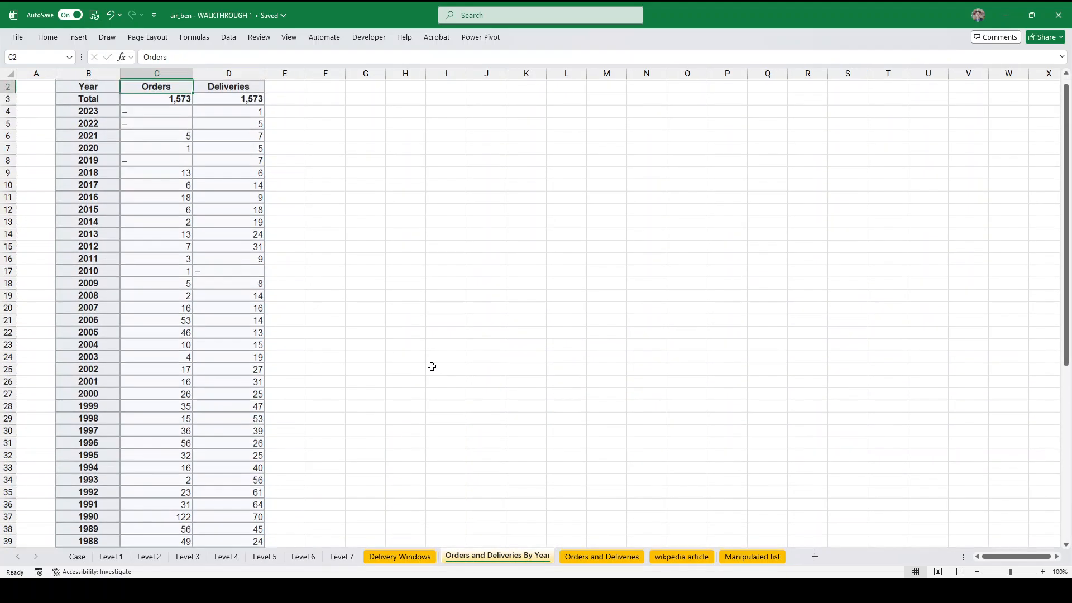
click(96, 111)
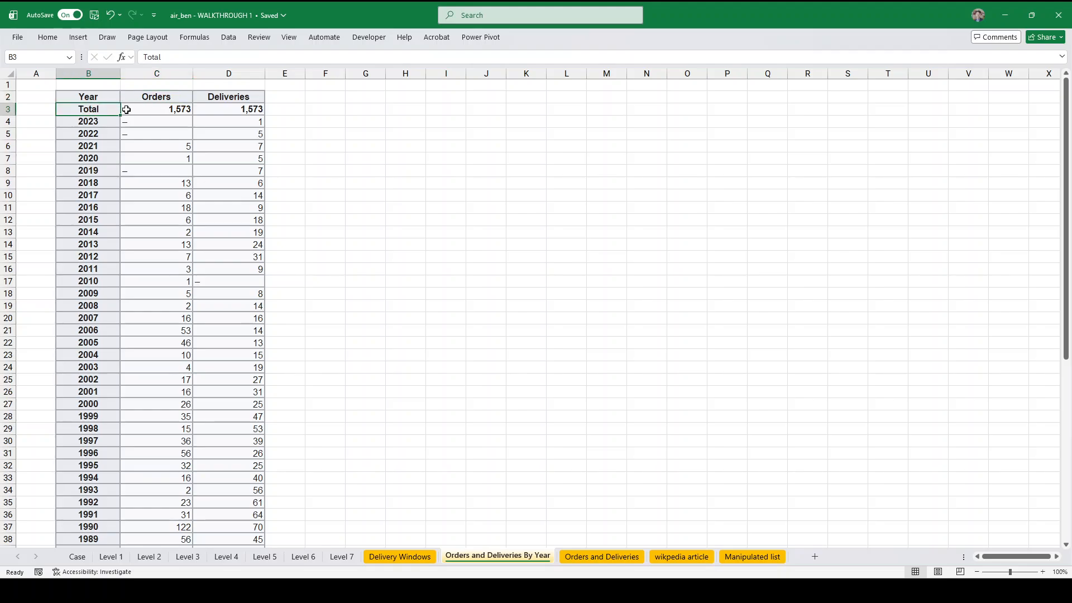
click(106, 98)
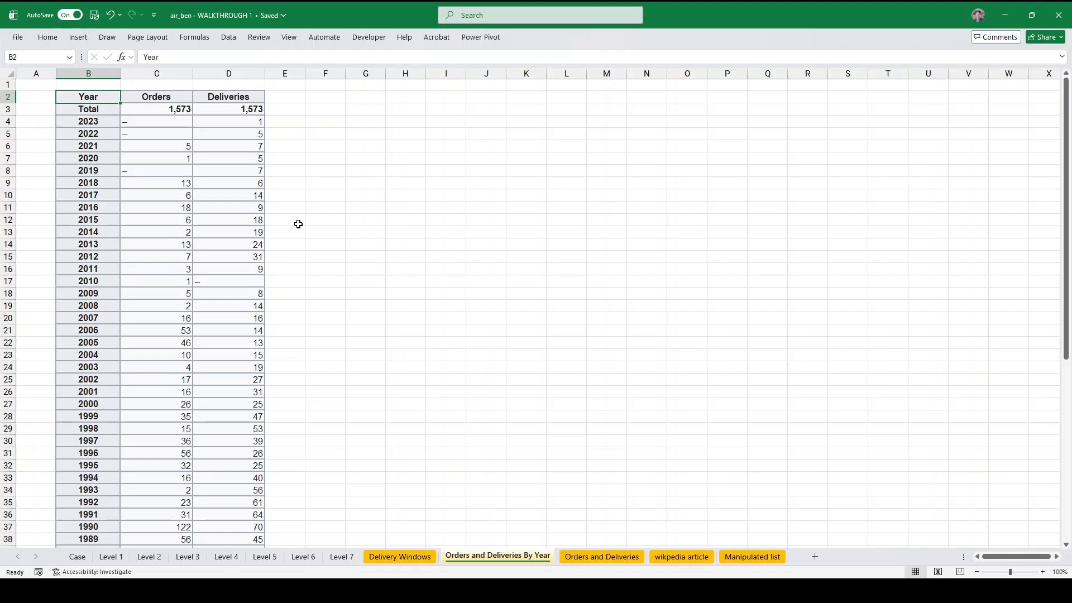
text(ODy)
key(BackSpace)
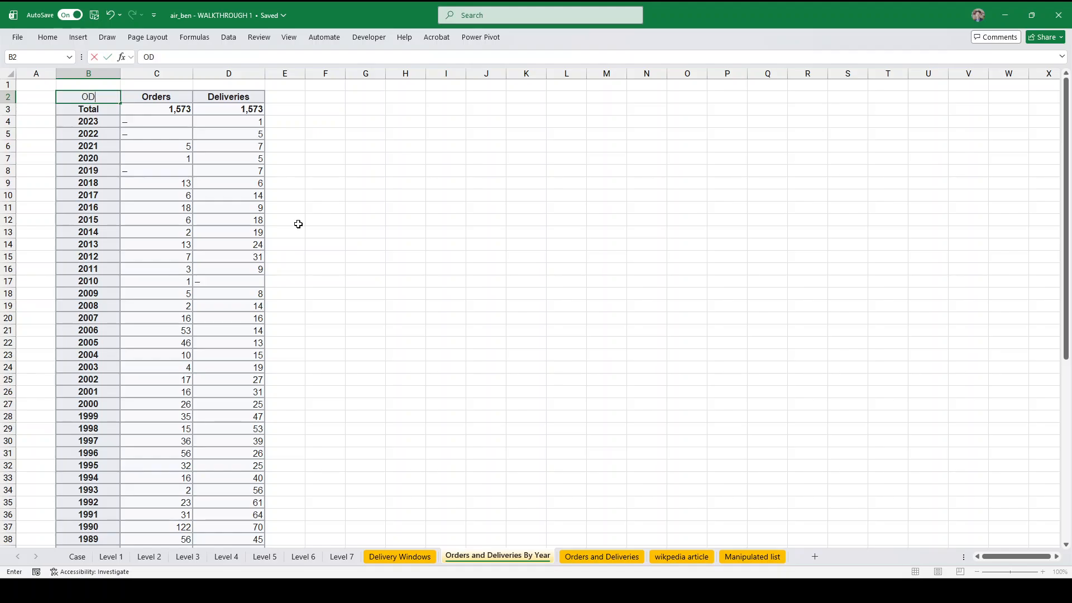
text(Year)
key(ctrl+Return)
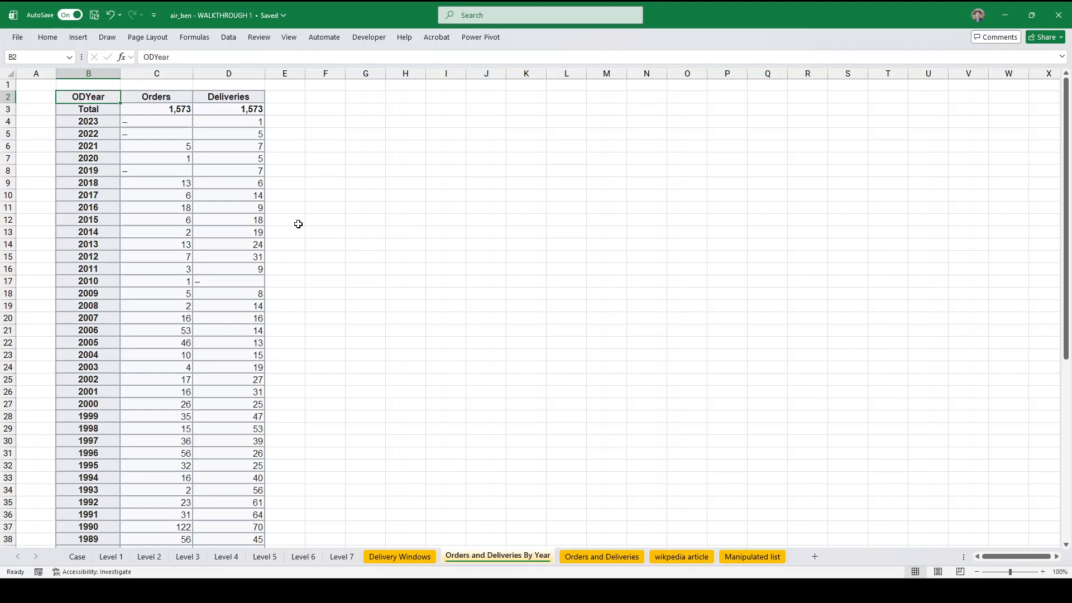
- Create named ranges for the three columns of the yearly table from B2 down, using only the top row as names
key(shift+Right)
key(shift+Right)
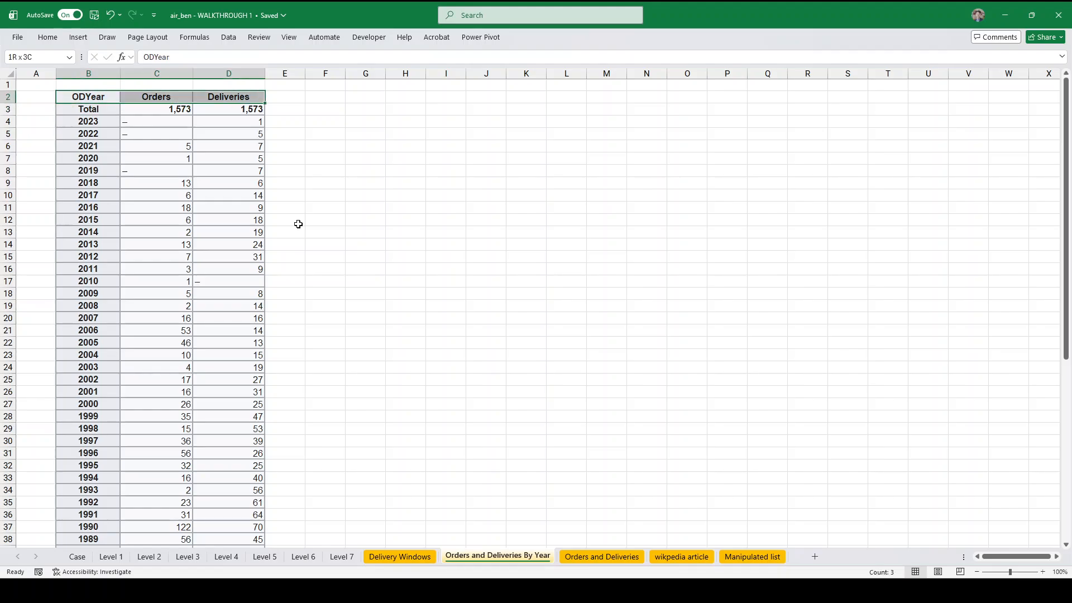
key(ctrl+shift+Down)
key(ctrl+shift+F3)
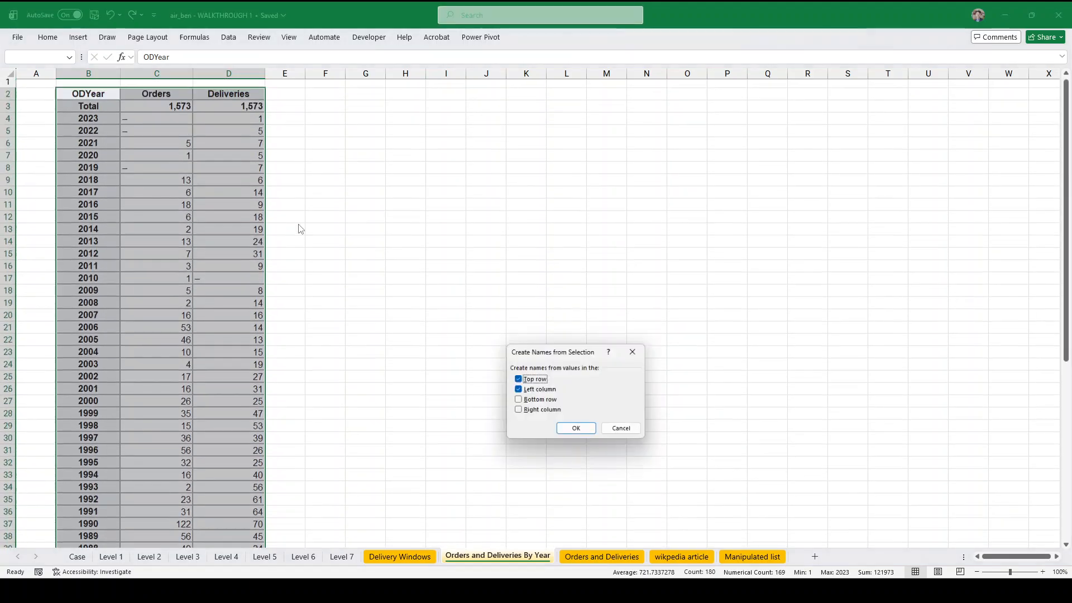
click(528, 391)
click(578, 431)
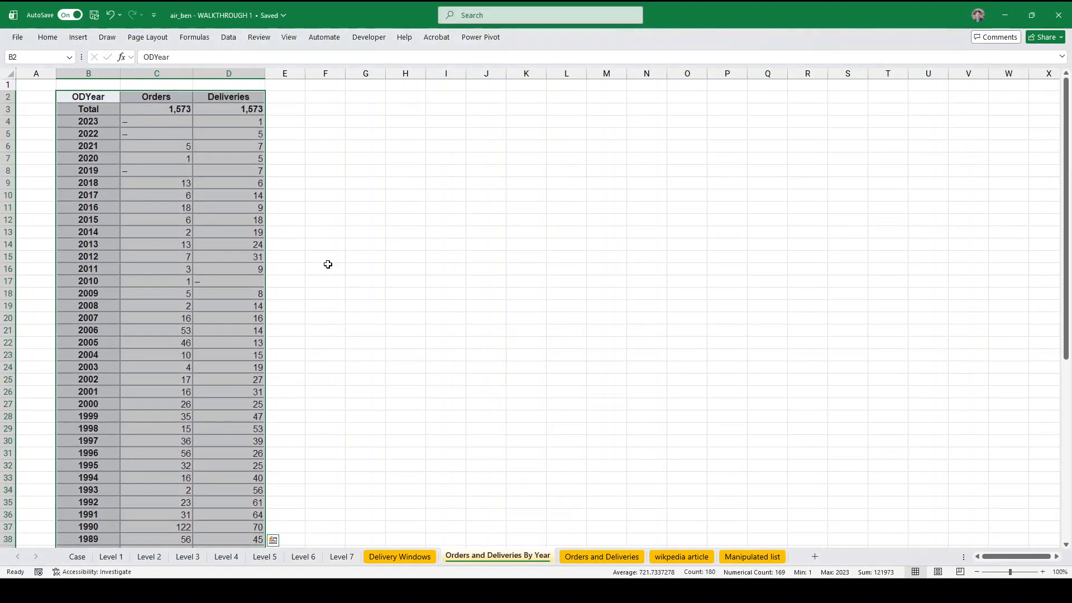
- Copy the Orders and Deliveries headings from the yearly table into the green header cells starting at E3 on Level 2
click(154, 556)
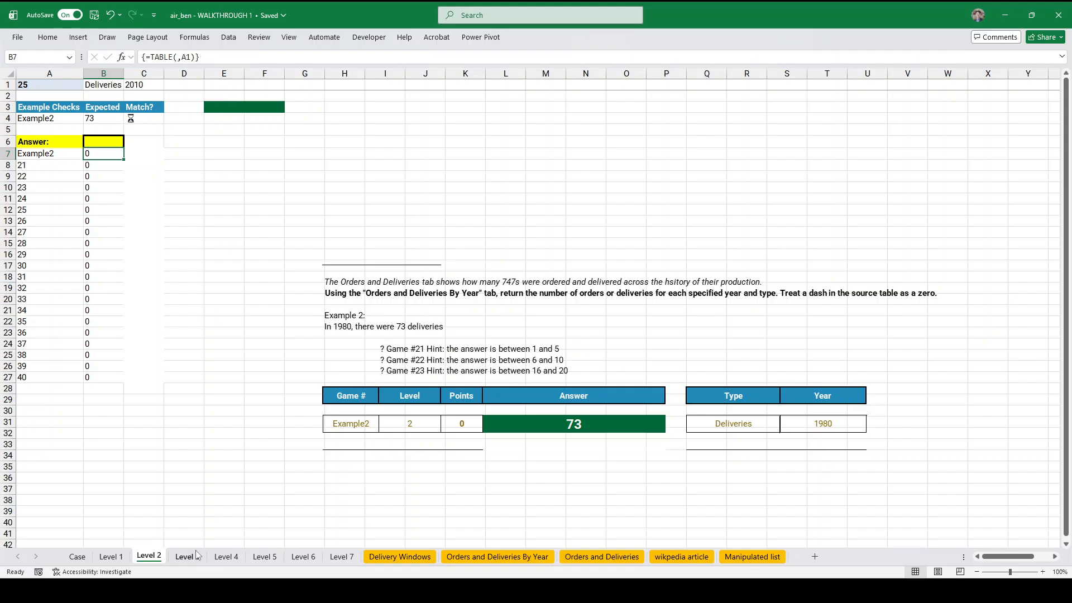
click(498, 557)
drag(162, 97, 226, 98)
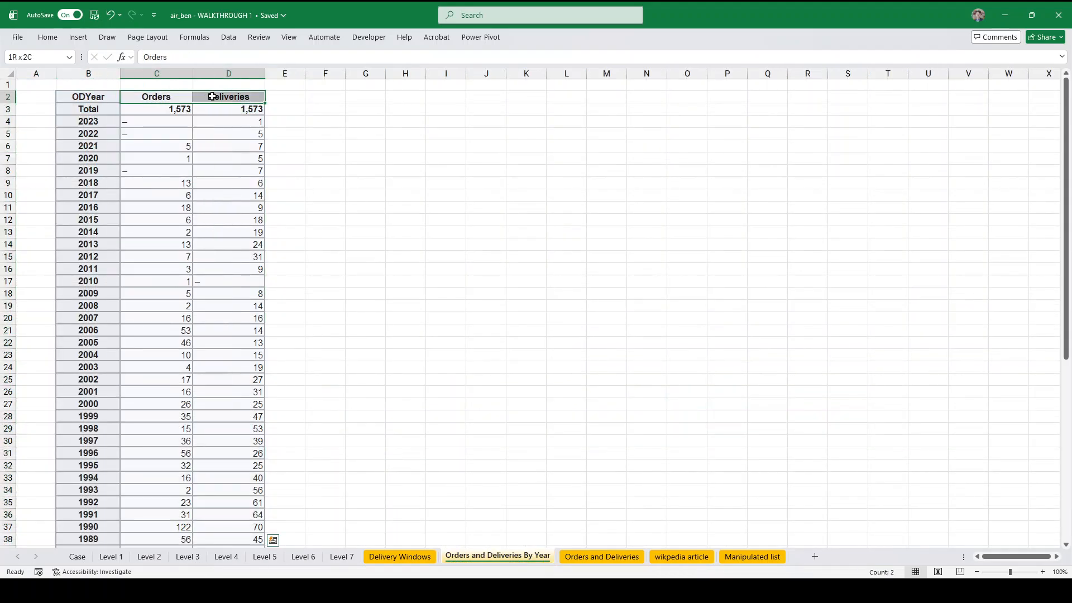
key(ctrl+c)
click(149, 557)
click(223, 106)
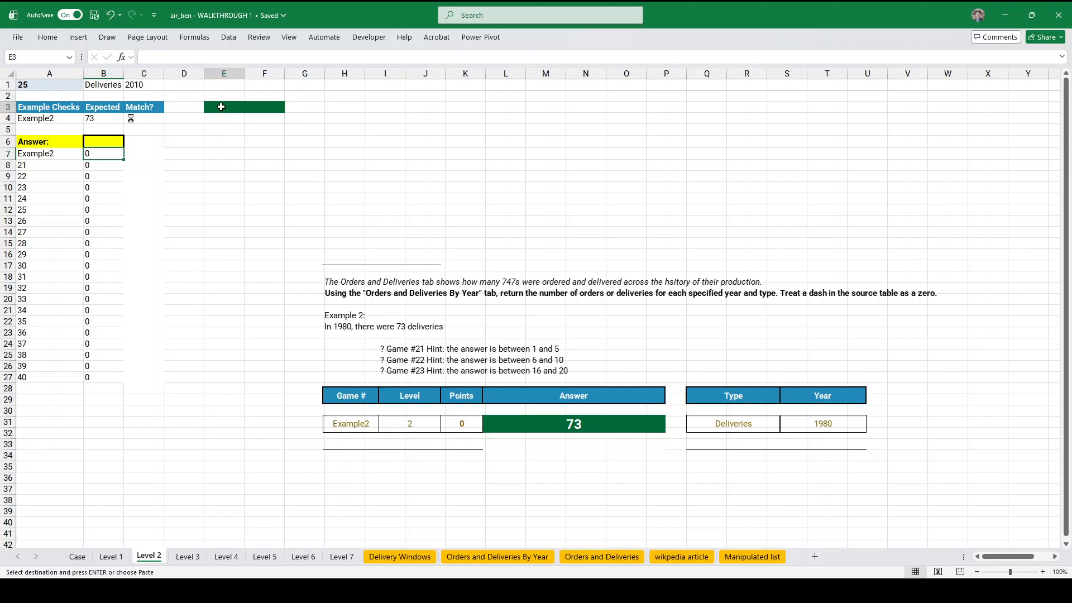
key(ctrl+v)
- Enter =XLOOKUP(C1,ODYear,INDIRECT(E3)) in E4 on Level 2, under the Orders header
click(223, 119)
text(=)
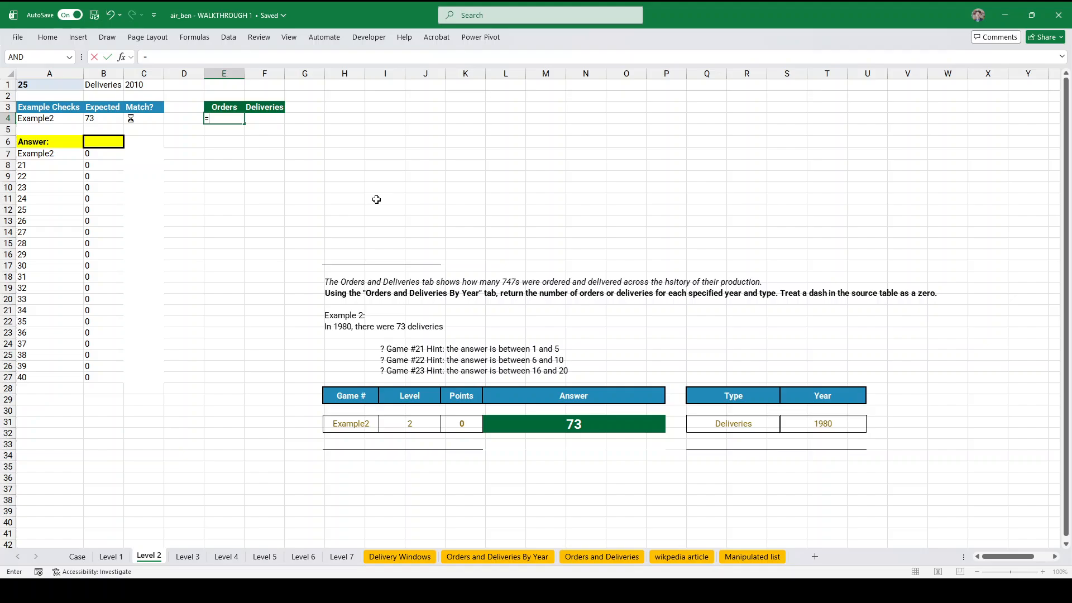
text(xlooku)
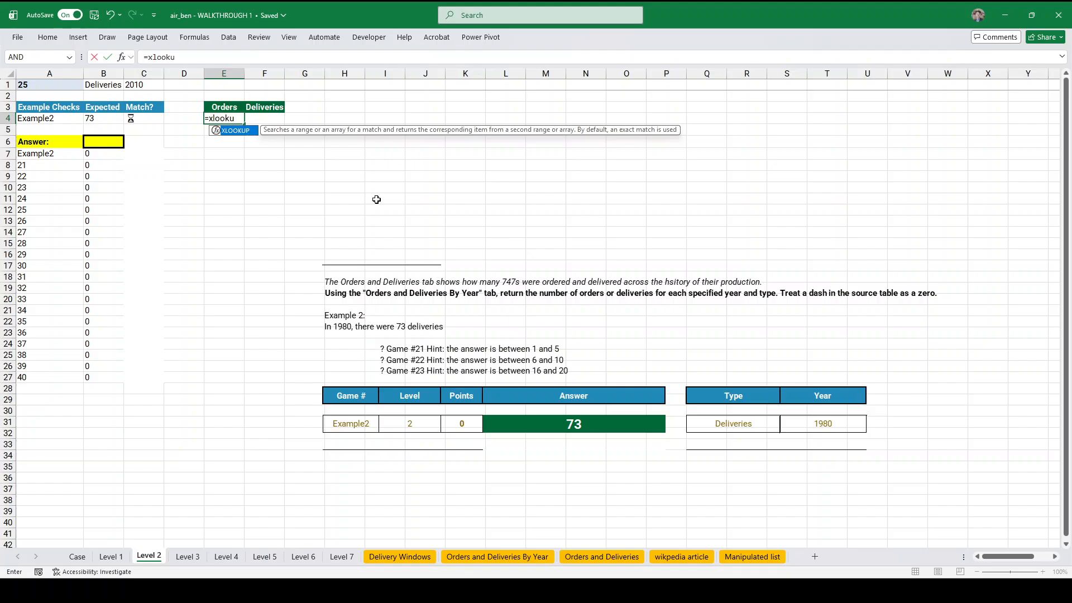
text(p()
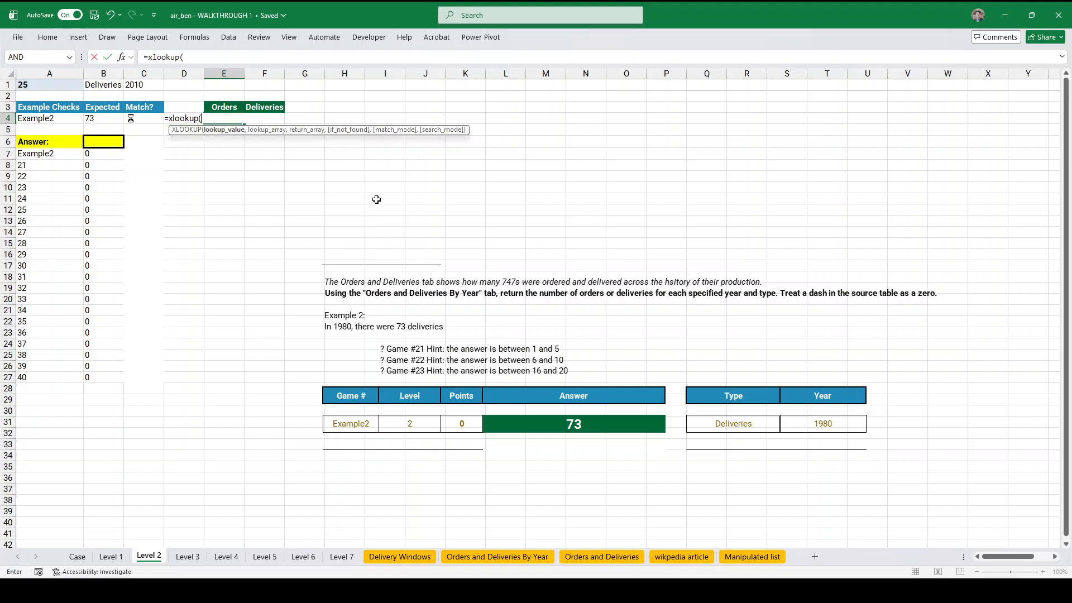
click(154, 86)
text(,ODYear,)
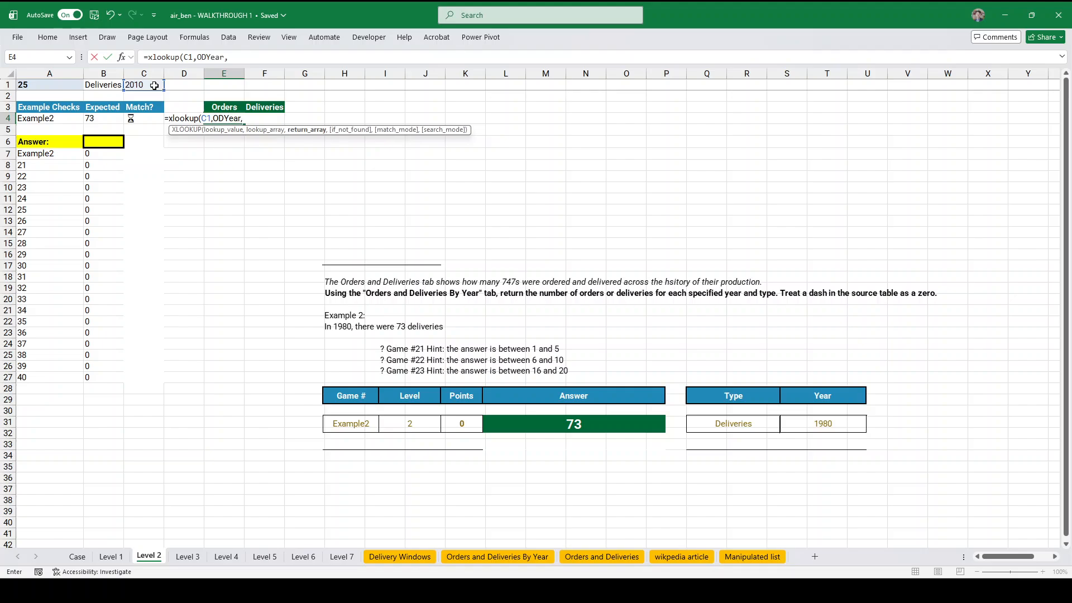
text(indir)
key(Tab)
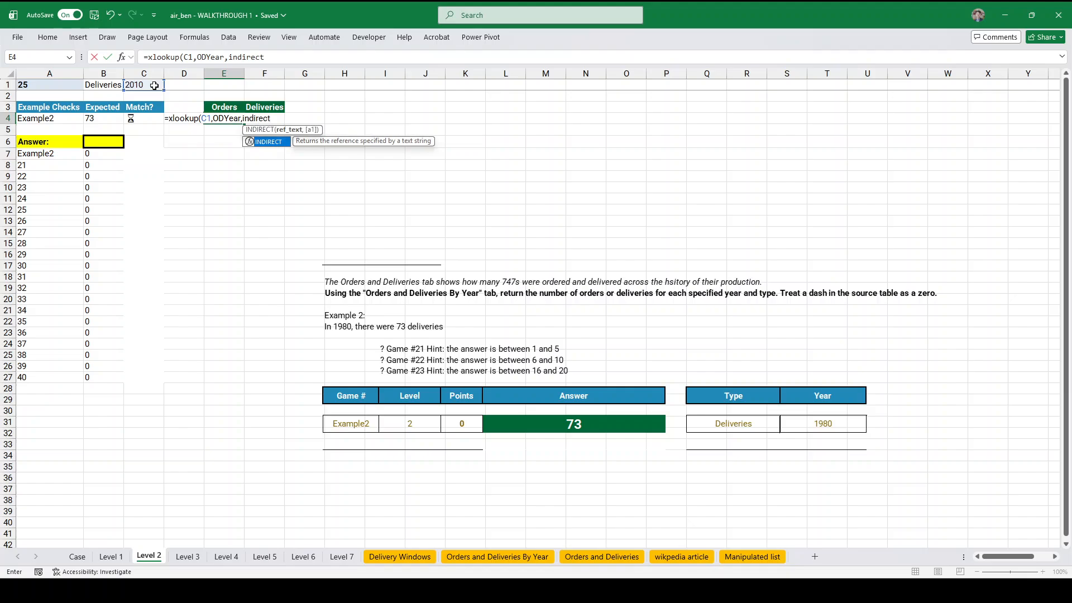
key(Up)
text())
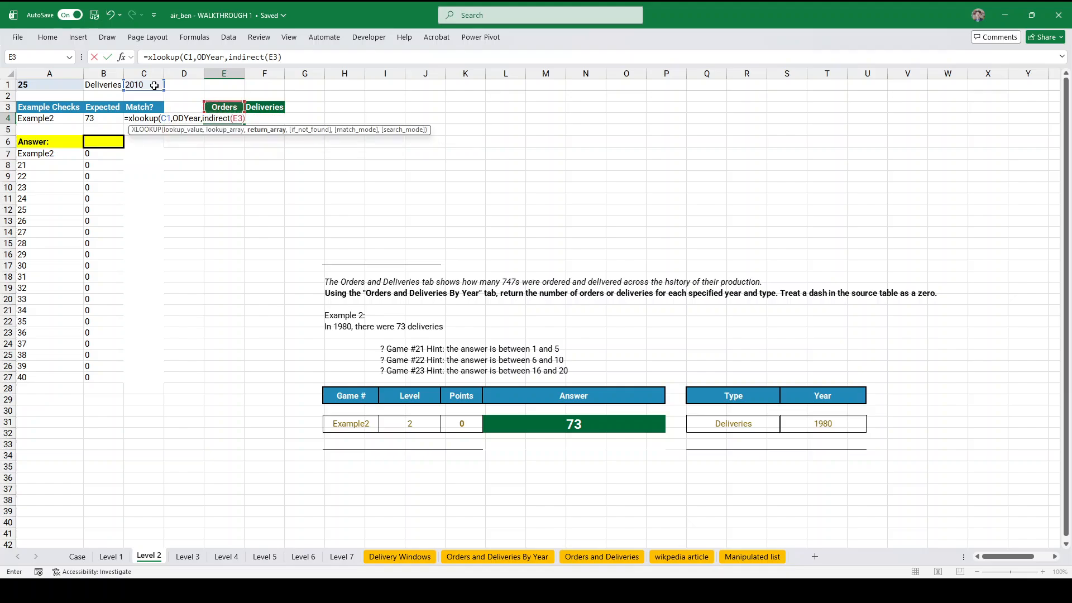
text())
key(Return)
key(Up)
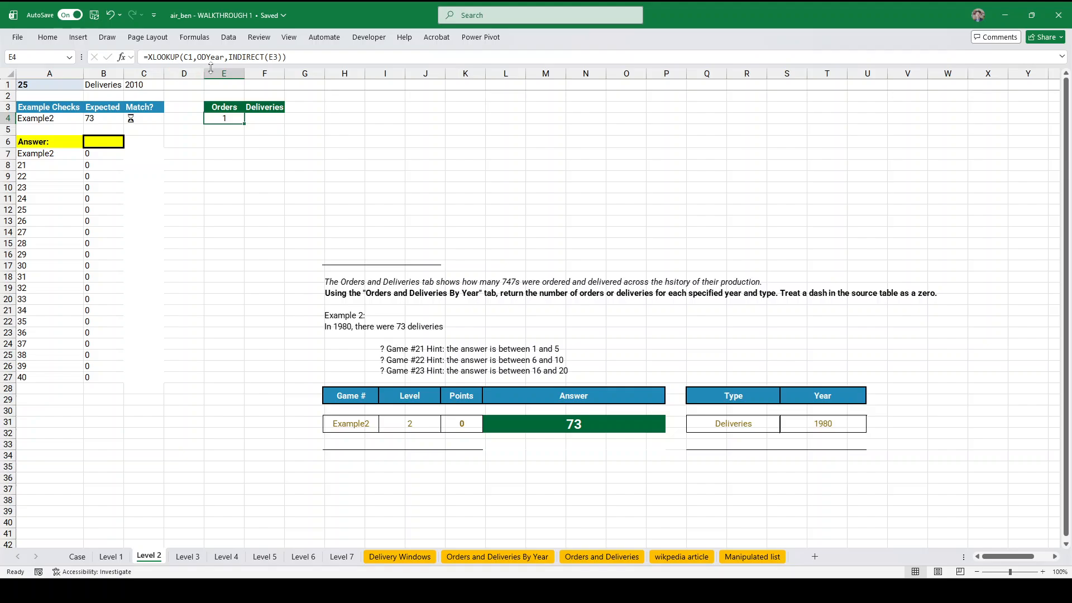
- Make the C1 reference in the E4 formula absolute and copy the formula across to F4
click(196, 57)
double_click(188, 57)
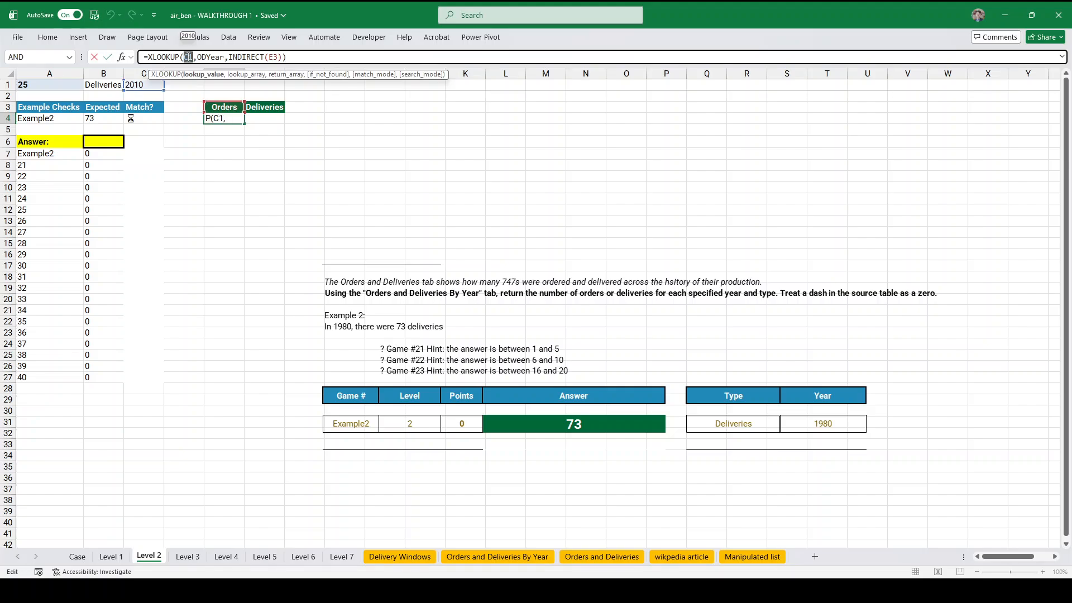
key(F4)
key(Return)
key(Up)
key(shift+Right)
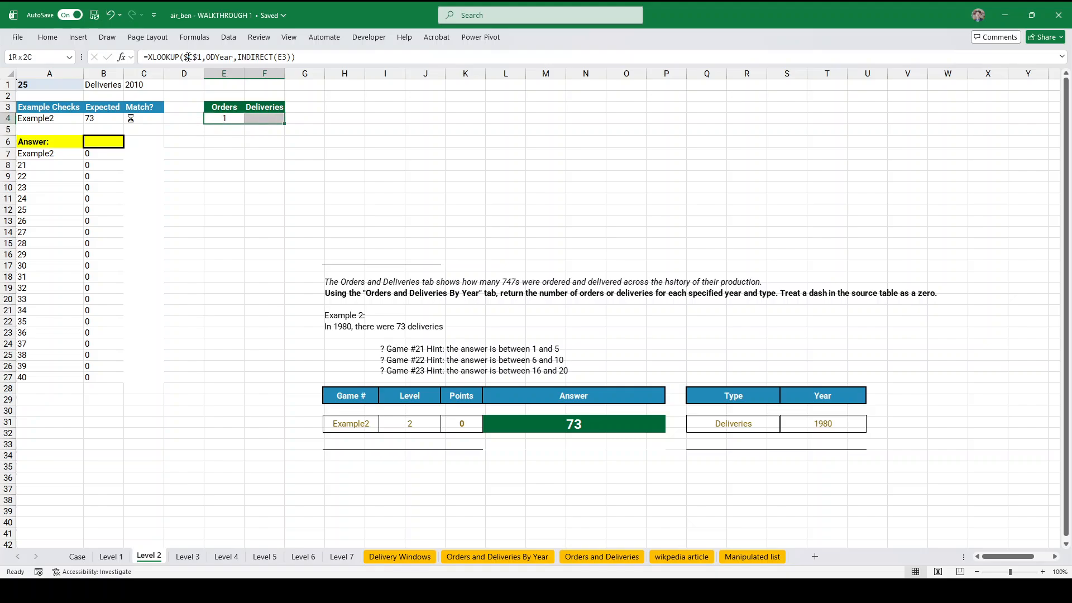
key(ctrl+r)
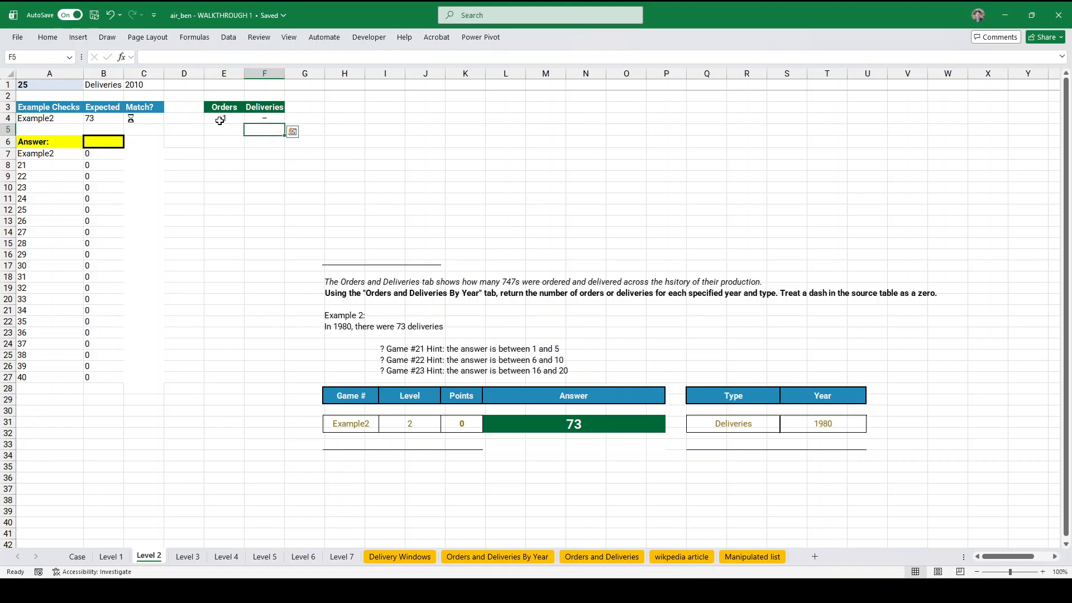
- Wrap the lookup in E4 in LET as x and return IF(x="–",0,x), so a dash counts as zero
key(shift+Left)
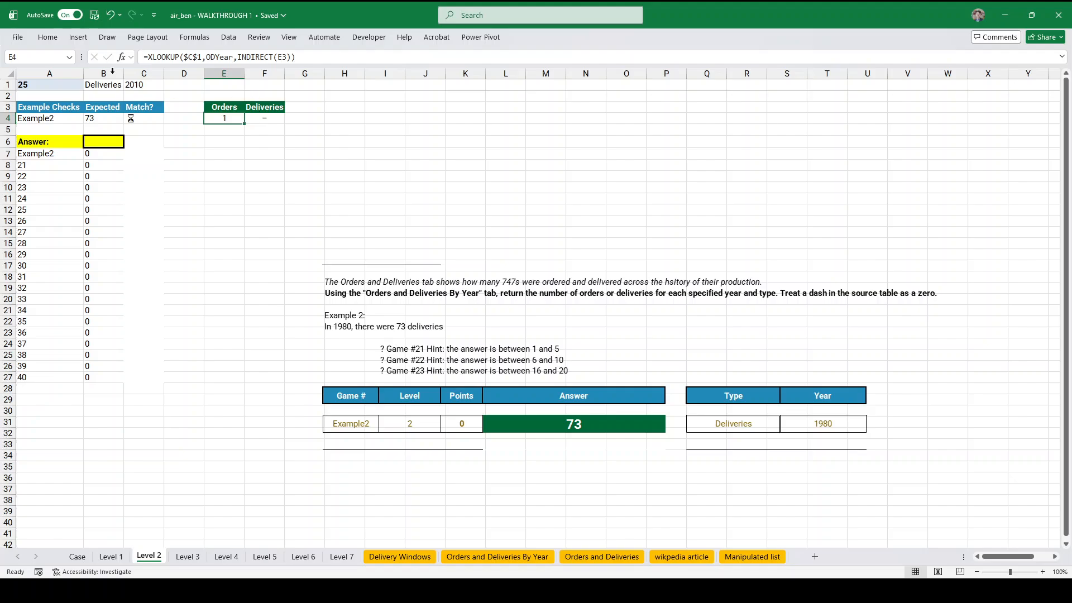
click(150, 56)
text(let(x,)
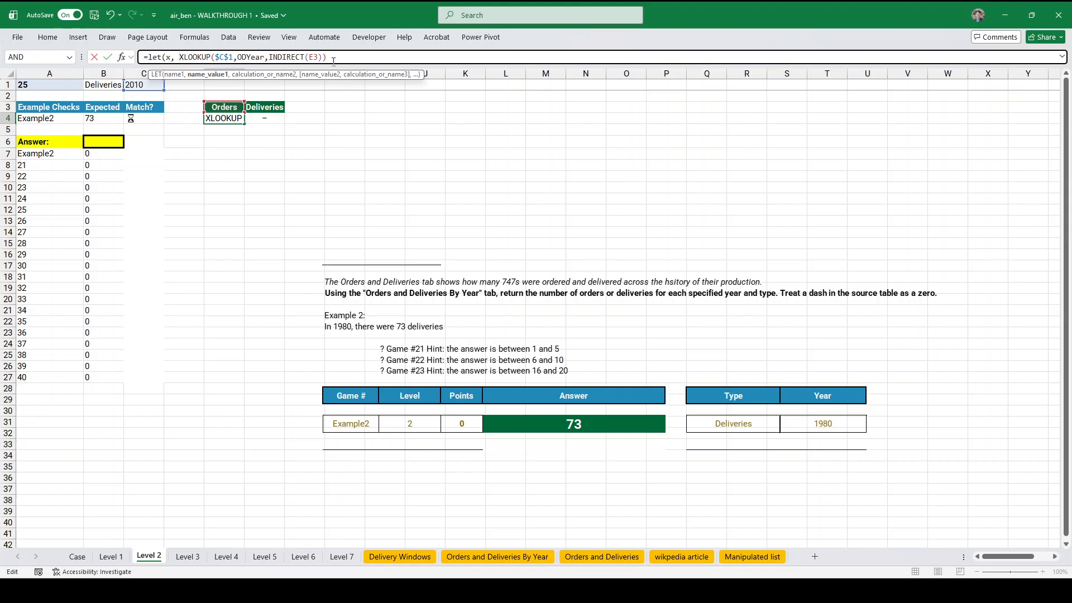
click(346, 56)
text(, if(x=)
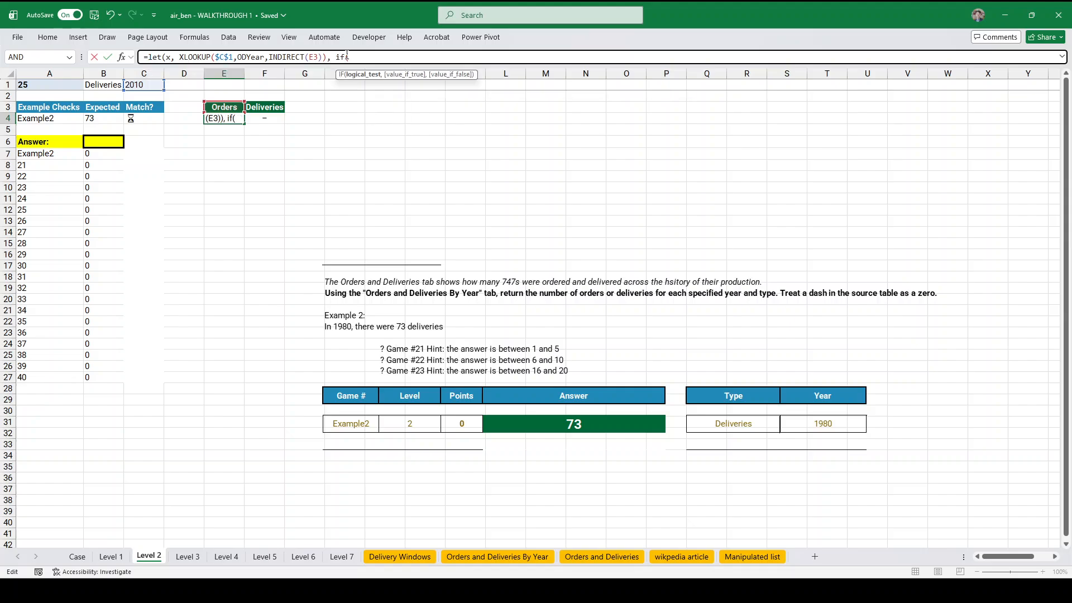
click(282, 117)
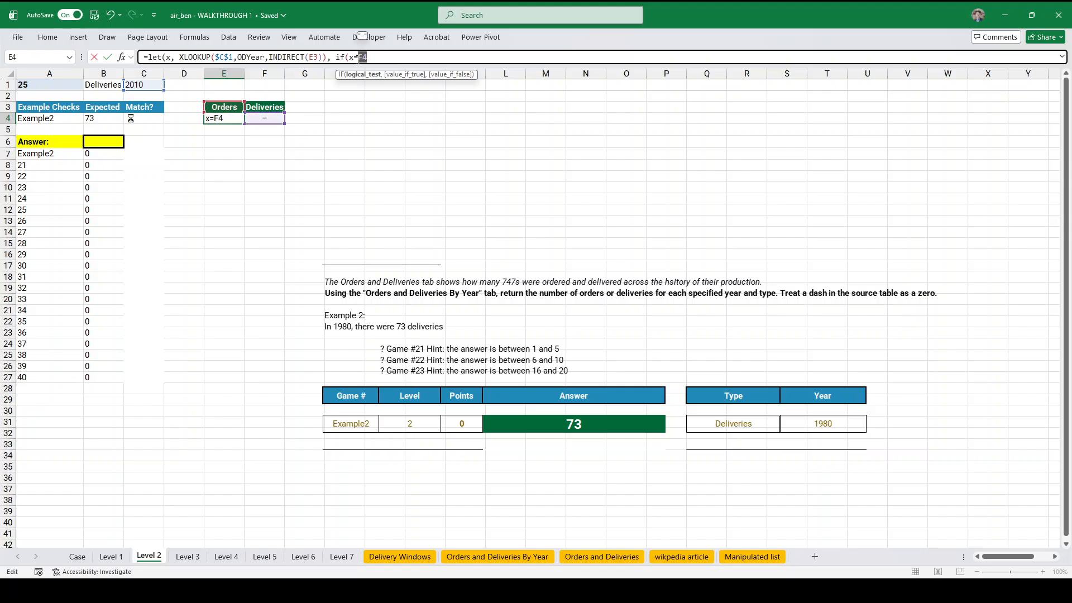
text("-")
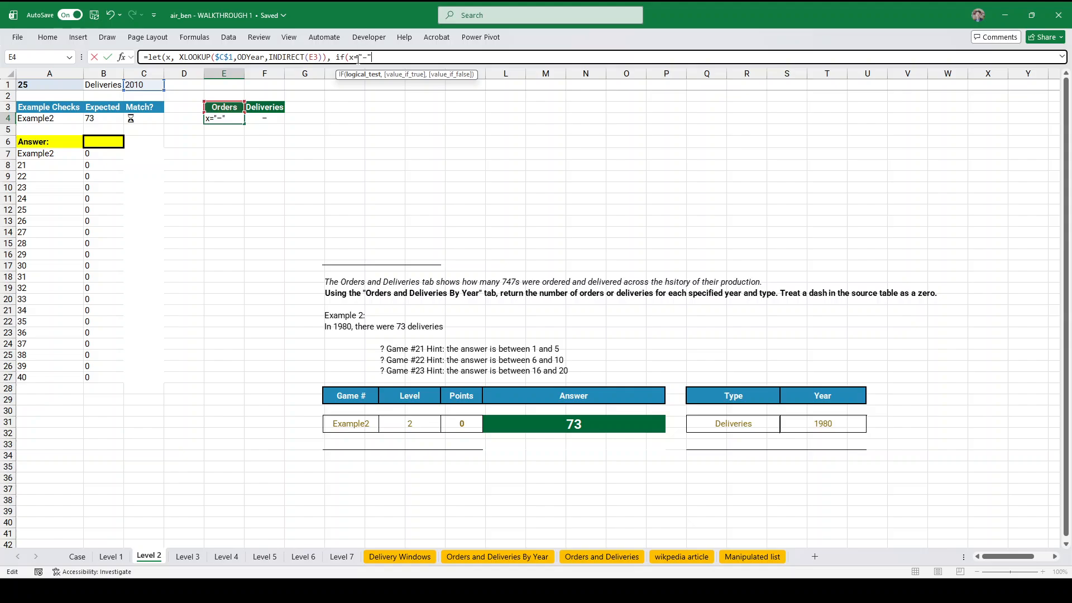
text(,0,x)))
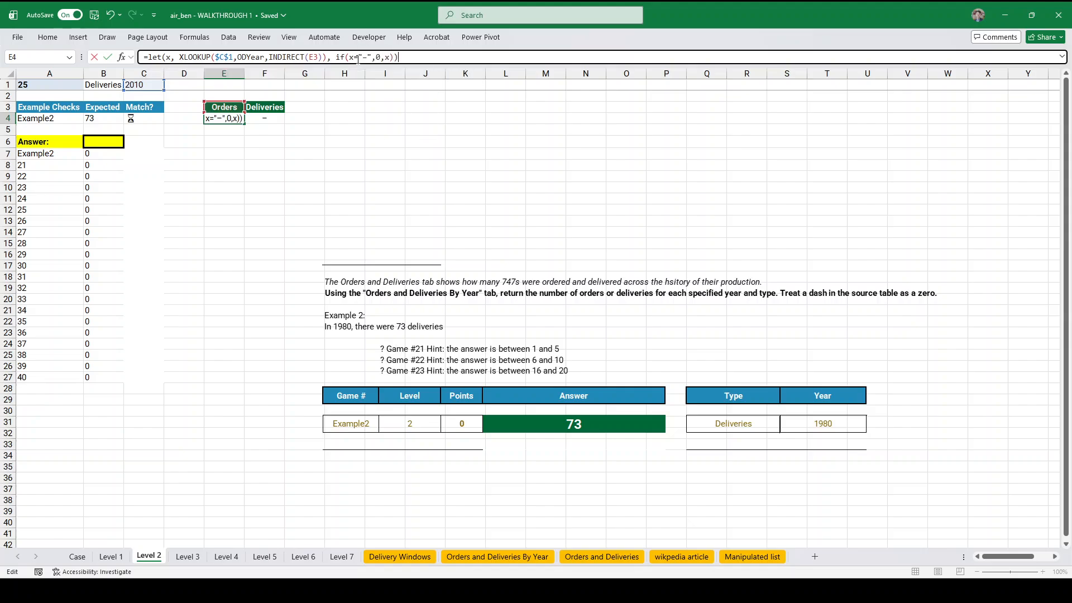
key(Return)
key(Up)
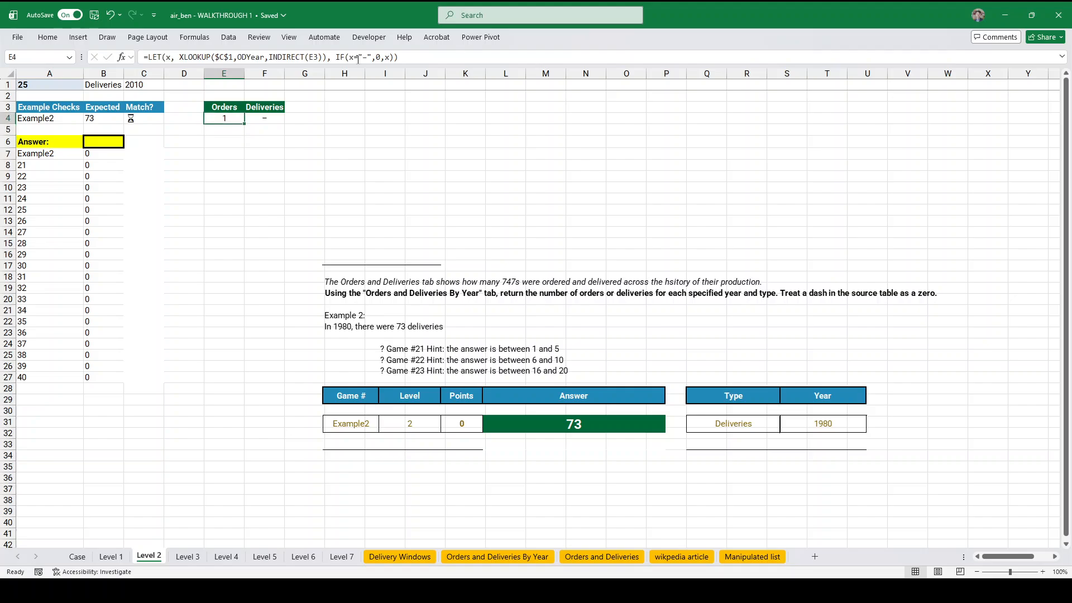
- Fill the LET formula from E4 across to F4 under the Deliveries header
key(shift+Right)
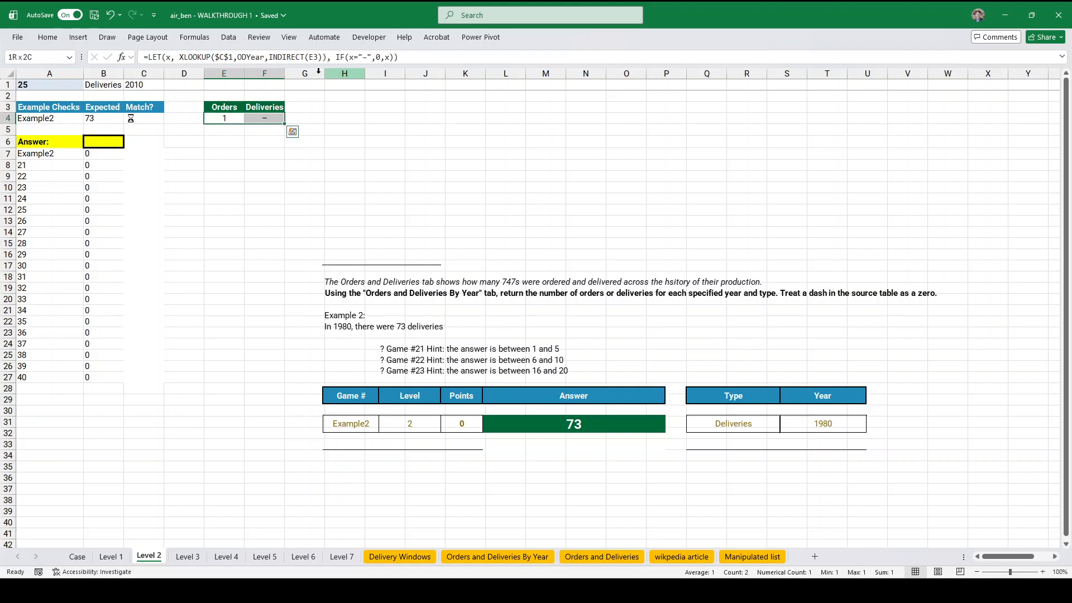
click(227, 118)
click(269, 118)
click(236, 118)
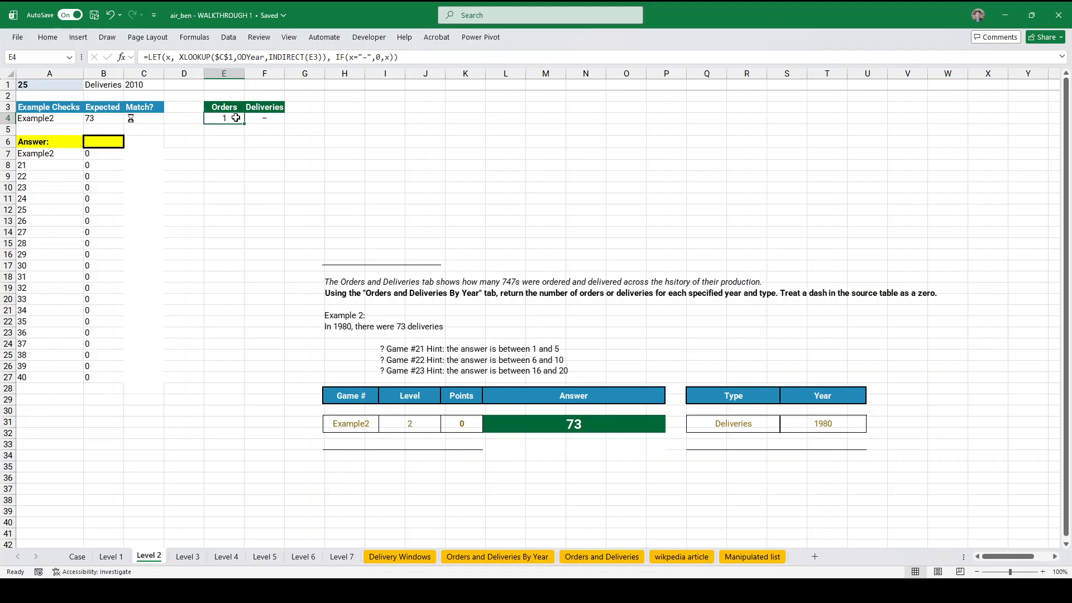
key(shift+Right)
key(ctrl+r)
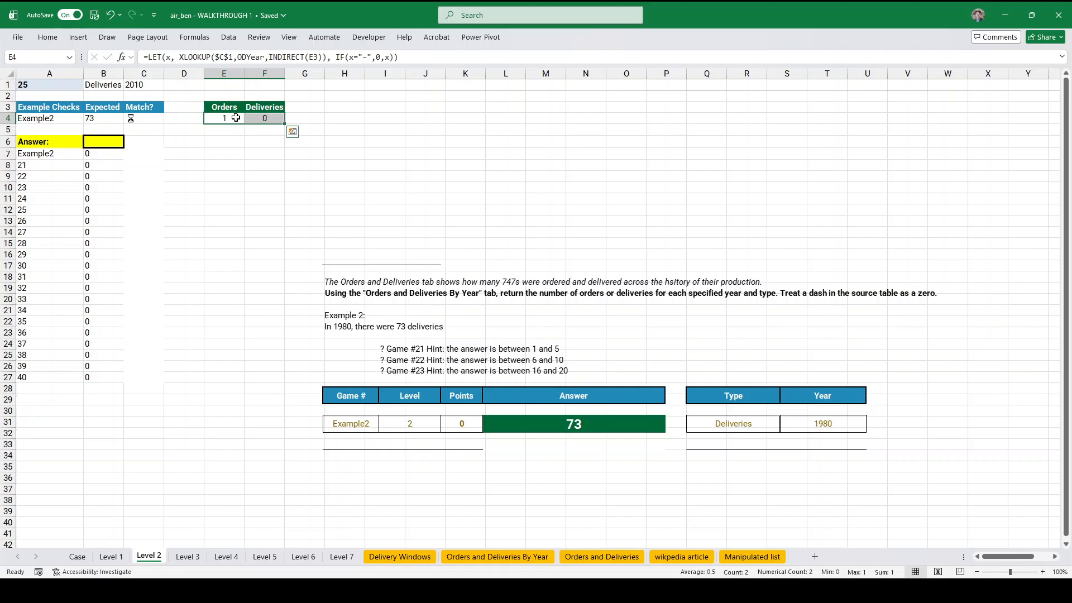
key(Left)
key(Right)
key(Left)
key(Right)
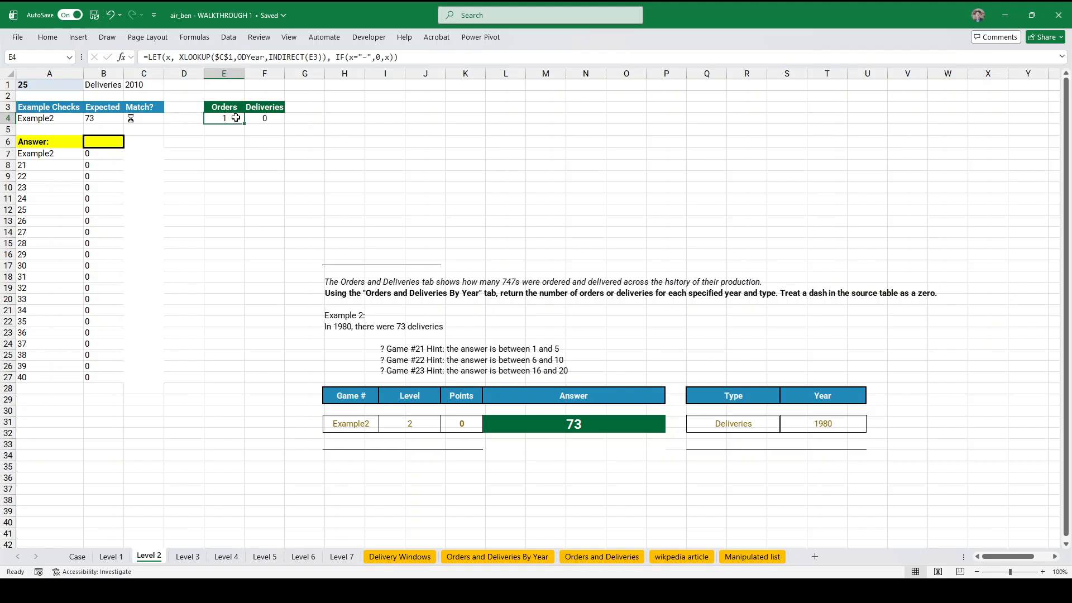
- In the answer cell B6, use XLOOKUP to find the type in B1 among the row 3 headers and return the row 4 result
key(Left)
key(Left)
key(Left)
key(Down)
key(Down)
text(=)
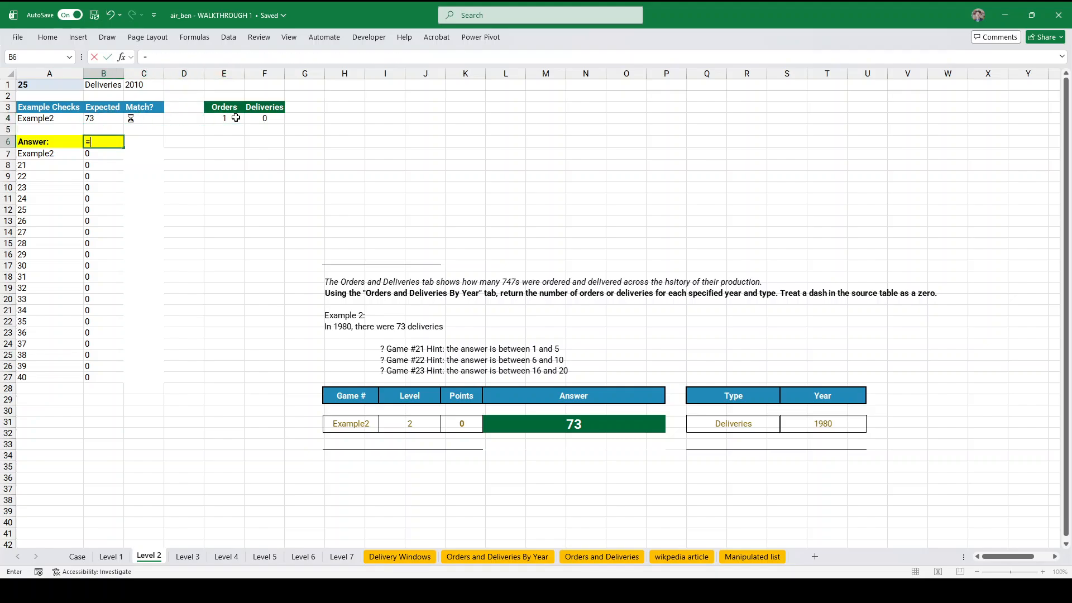
text(xlookup()
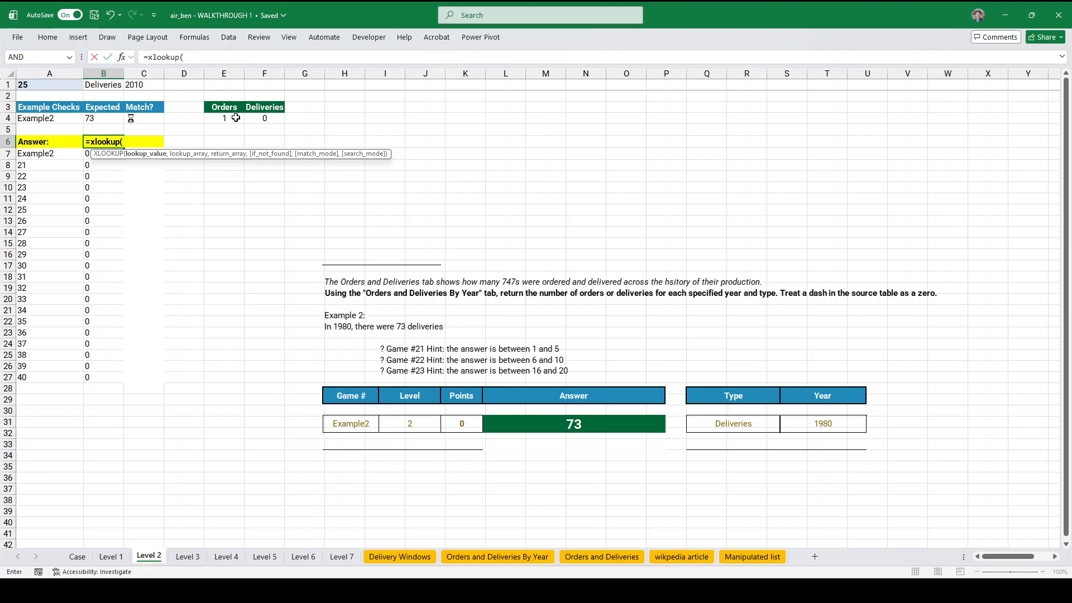
click(106, 84)
text(,)
mouse_move(224, 107)
mouse_down()
mouse_move(263, 108)
mouse_move(225, 119)
mouse_up()
text(,)
key(Return)
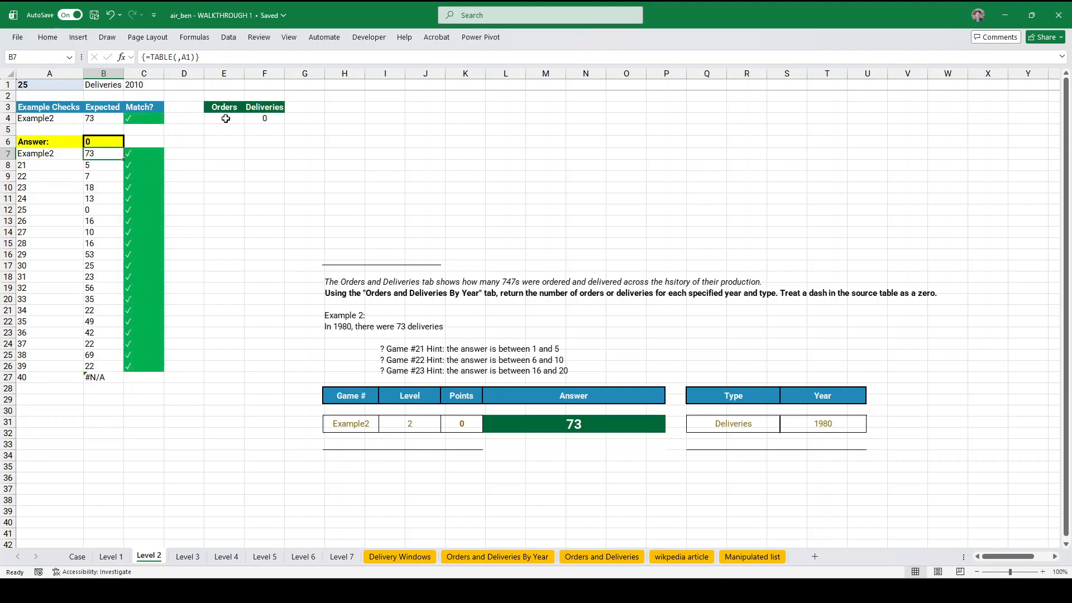
- Set the game number in A1 to 40 and select the Orders lookup formula in E4 for inspection
click(51, 84)
click(88, 85)
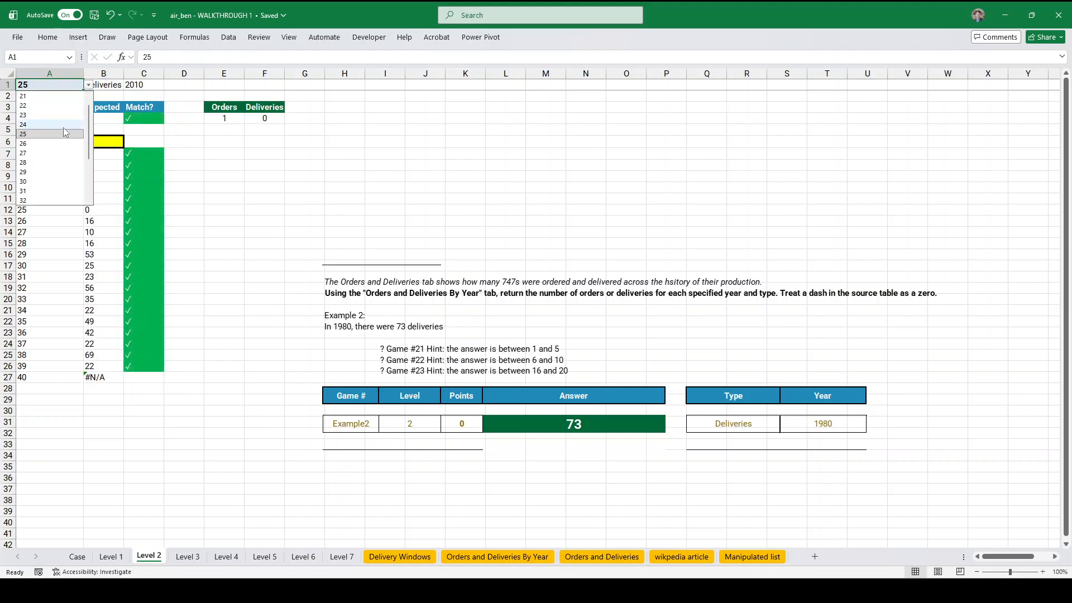
scroll(44, 167, down, 3)
click(42, 200)
click(223, 199)
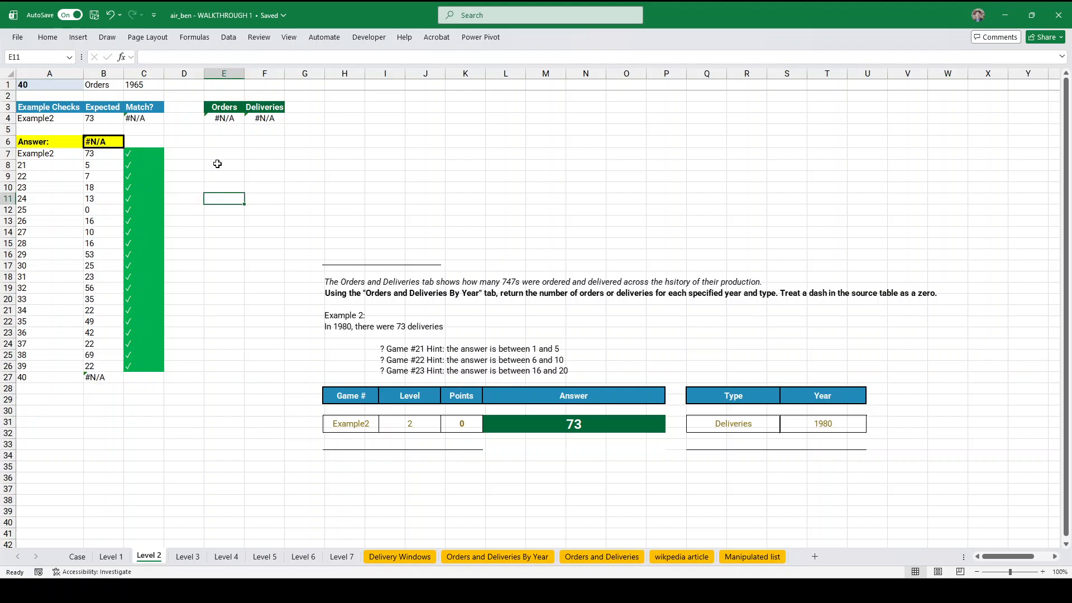
click(224, 118)
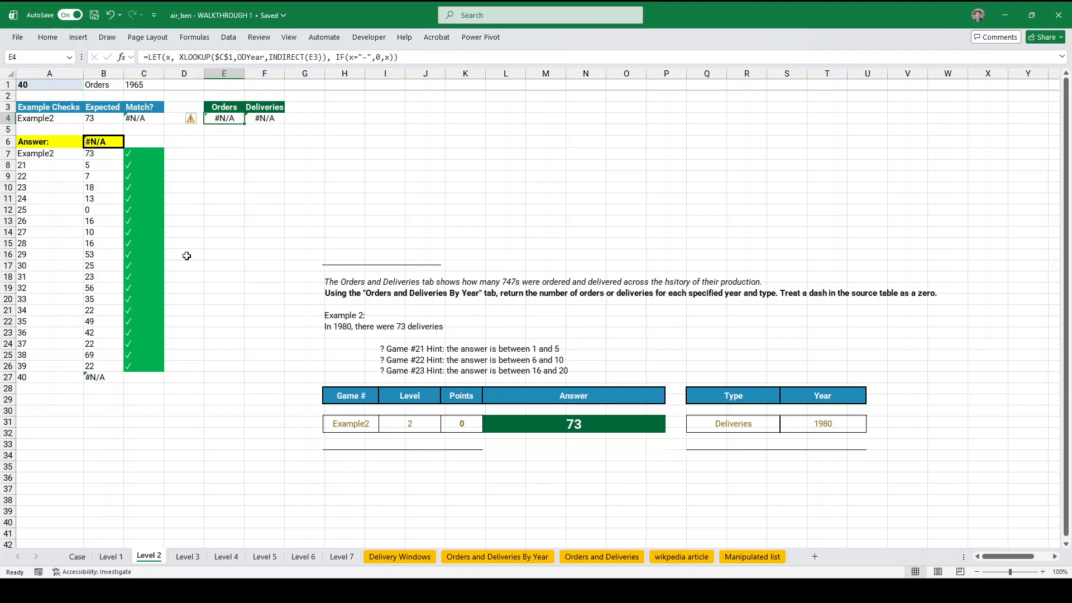
- Check the oldest years in the Orders and Deliveries By Year table for the year 1965
click(485, 557)
scroll(30, 502, down, 8)
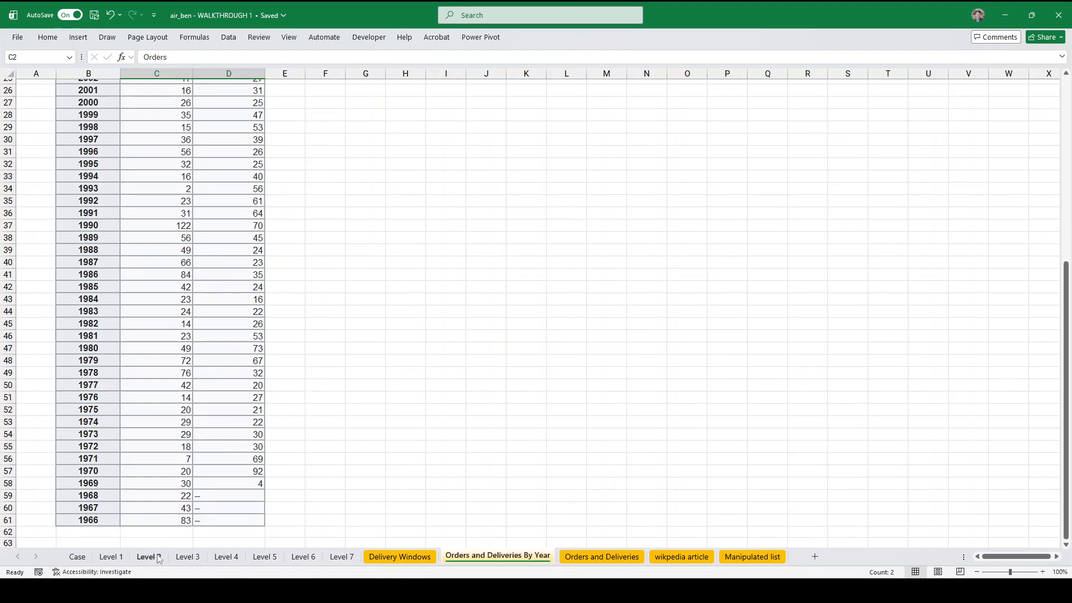
drag(188, 556, 150, 560)
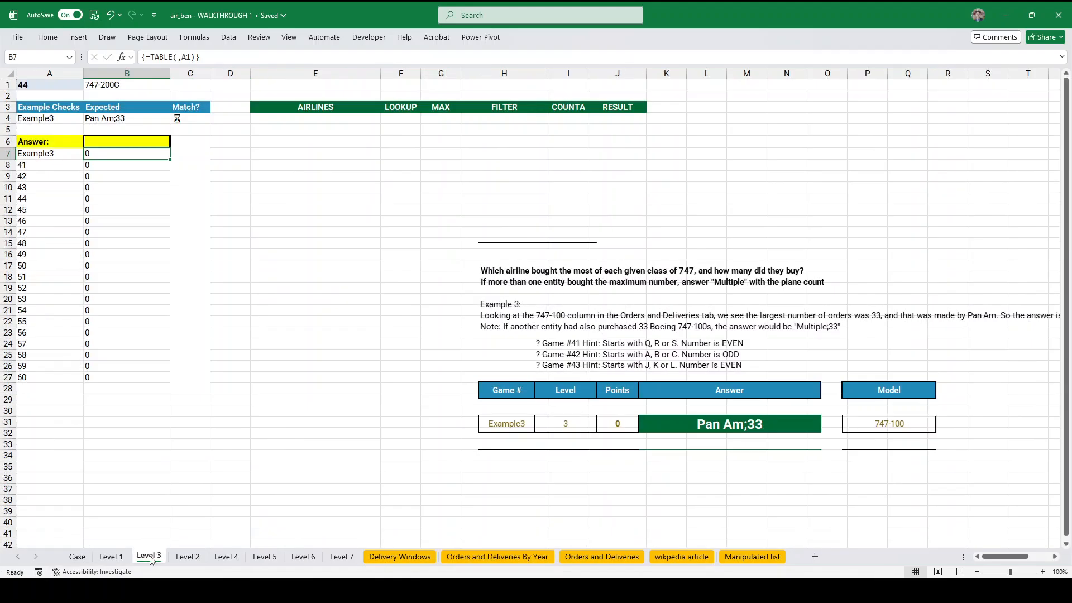
- On Level 2, add 0 as the if-not-found value of the XLOOKUP in E4 and copy the formula to F4
click(188, 556)
click(322, 57)
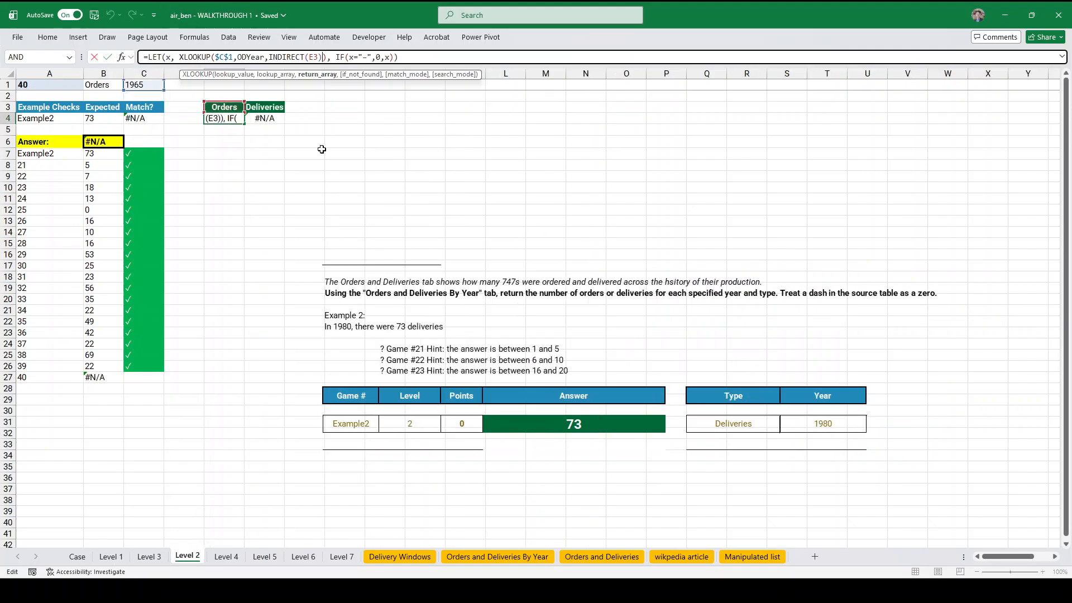
text(,0)
key(ctrl+Return)
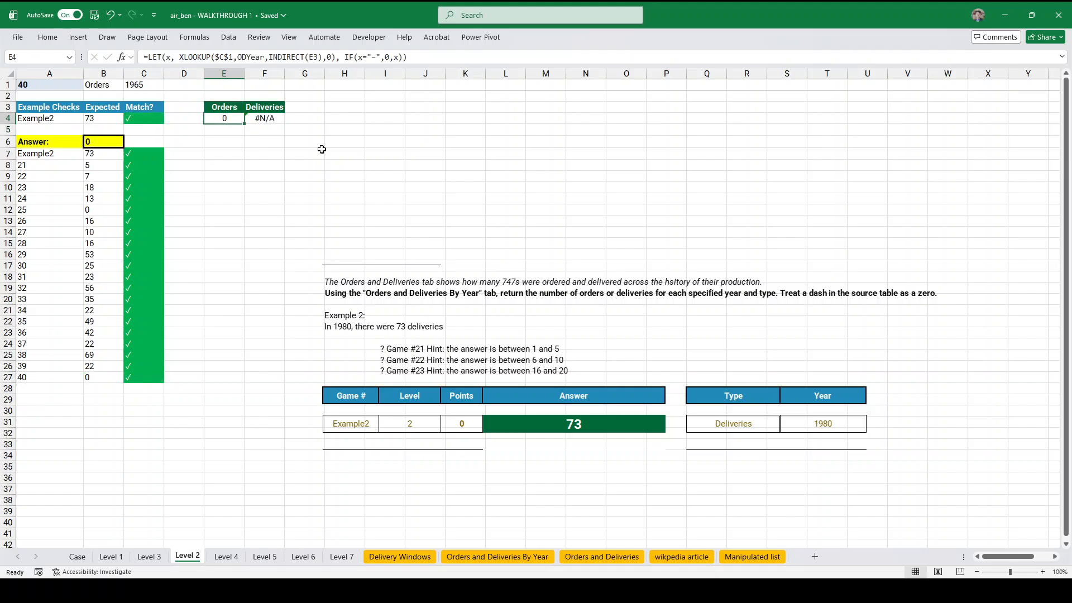
key(ctrl+r)
click(231, 198)
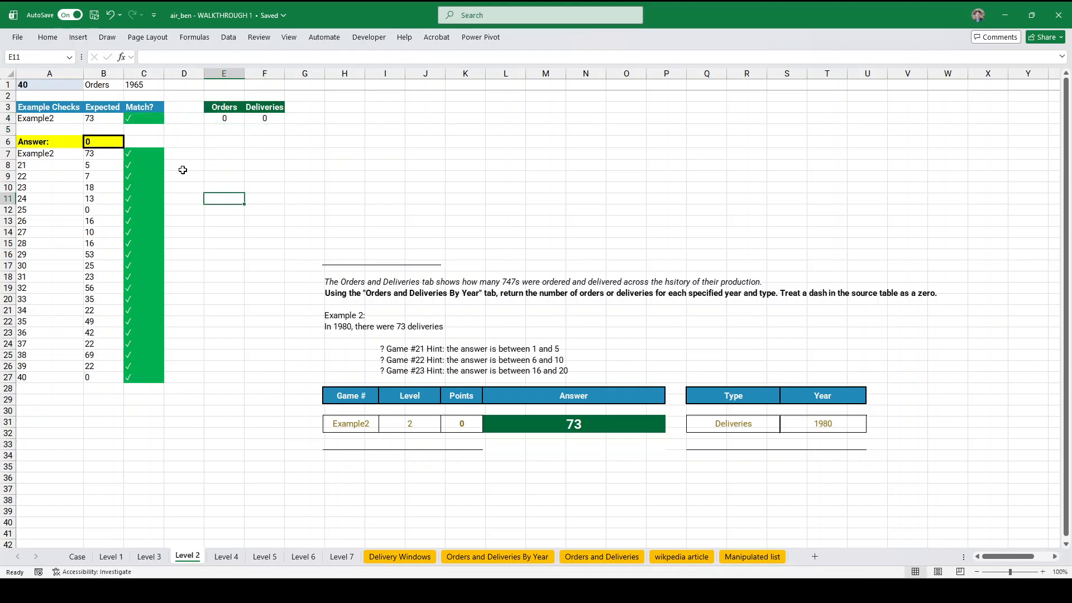
- Open Level 3 and shift the instruction picture left and slightly down so the example text fits in view
click(150, 557)
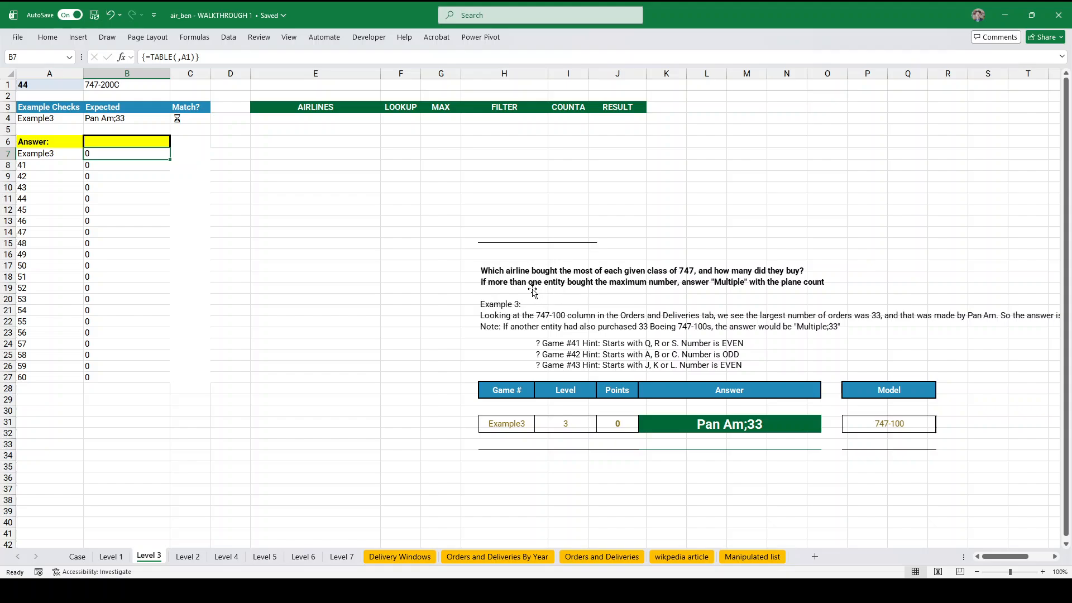
drag(611, 296, 581, 297)
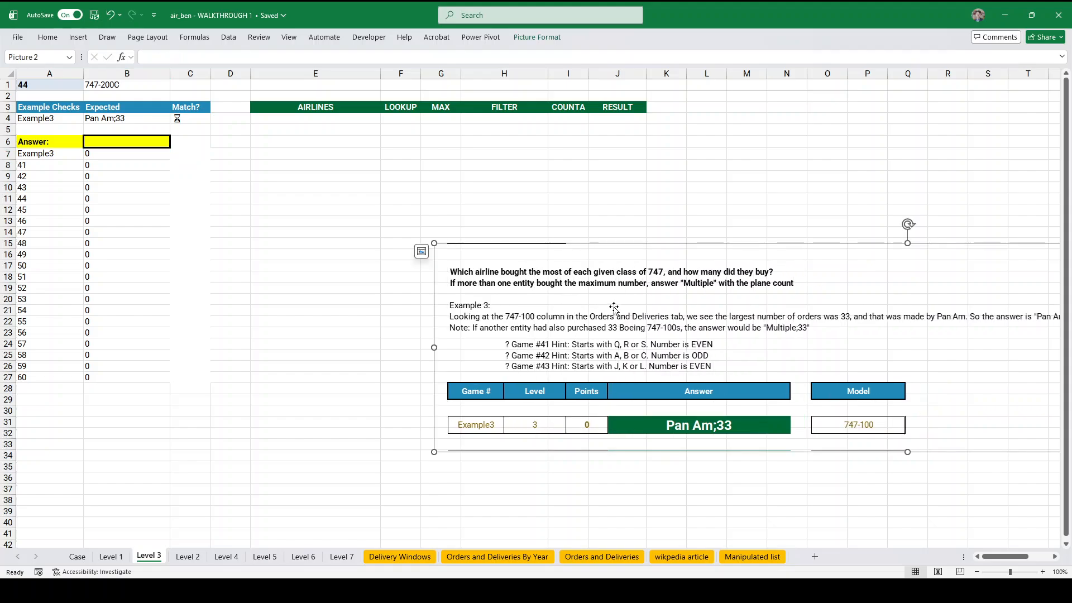
drag(692, 308, 672, 314)
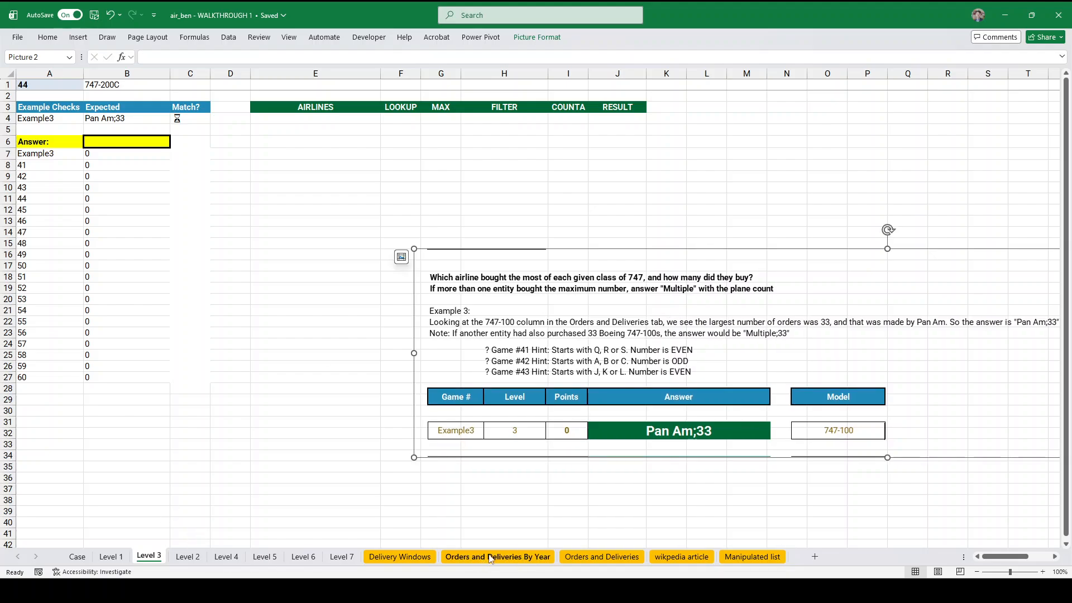
- On the Orders and Deliveries sheet, join the first model's two header cells in B1 with =CONCAT(B3,B4)
click(602, 557)
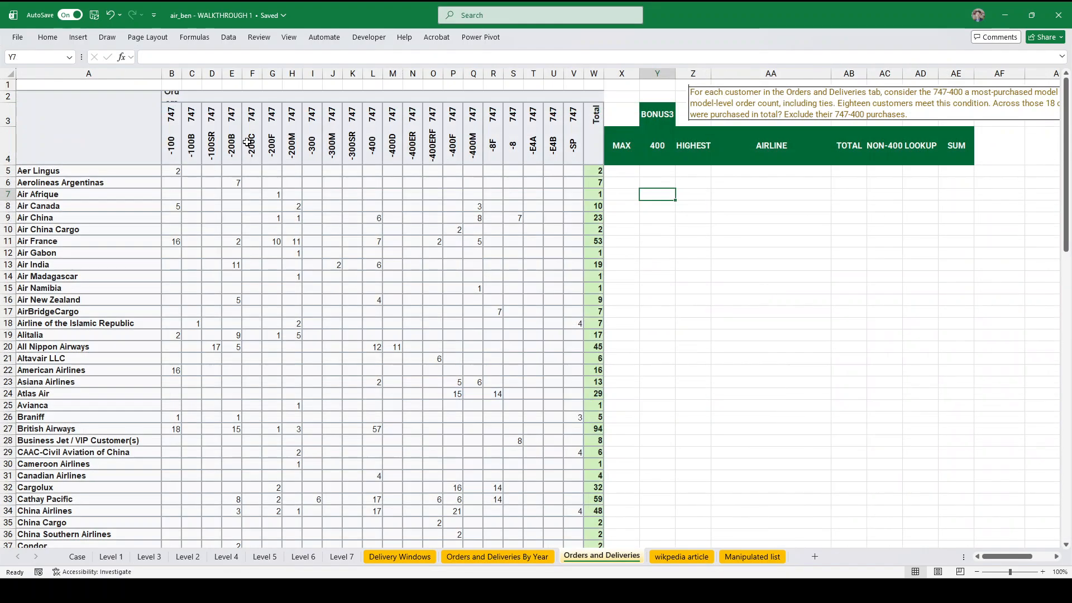
click(172, 147)
drag(170, 114, 170, 144)
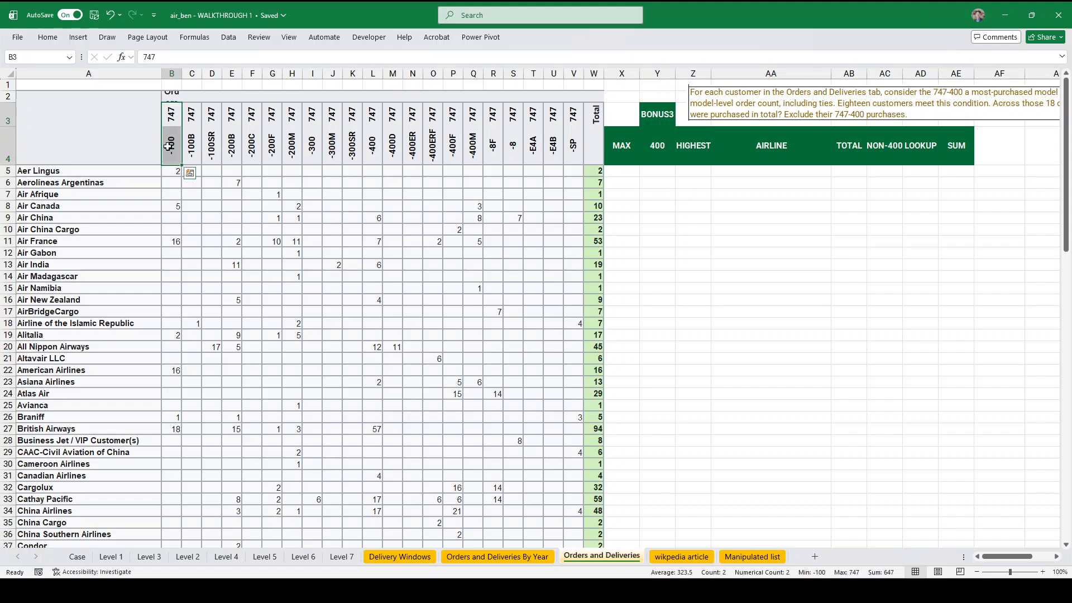
click(168, 147)
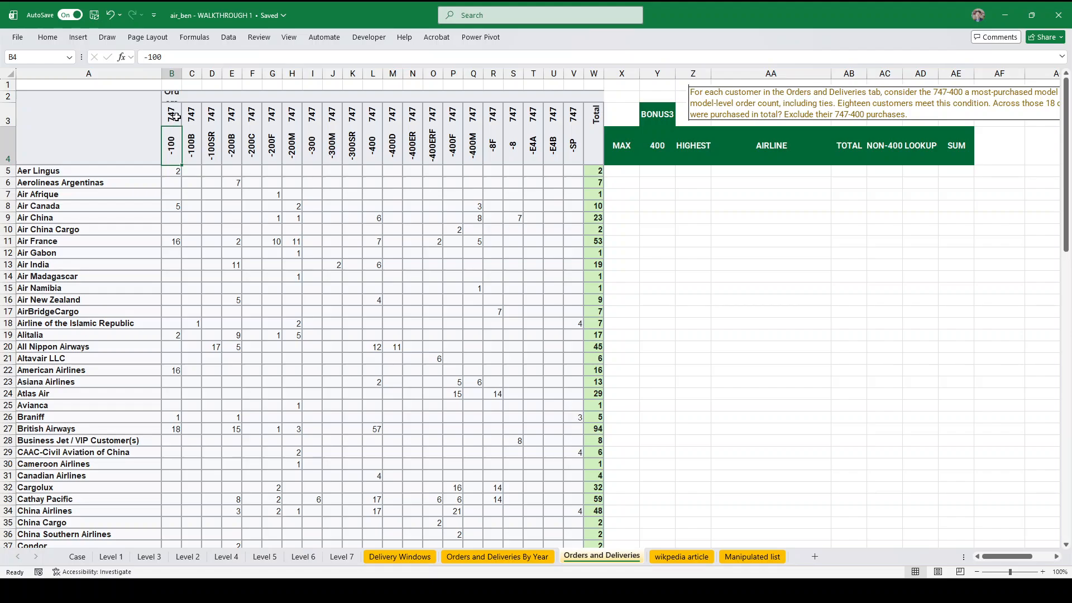
click(173, 87)
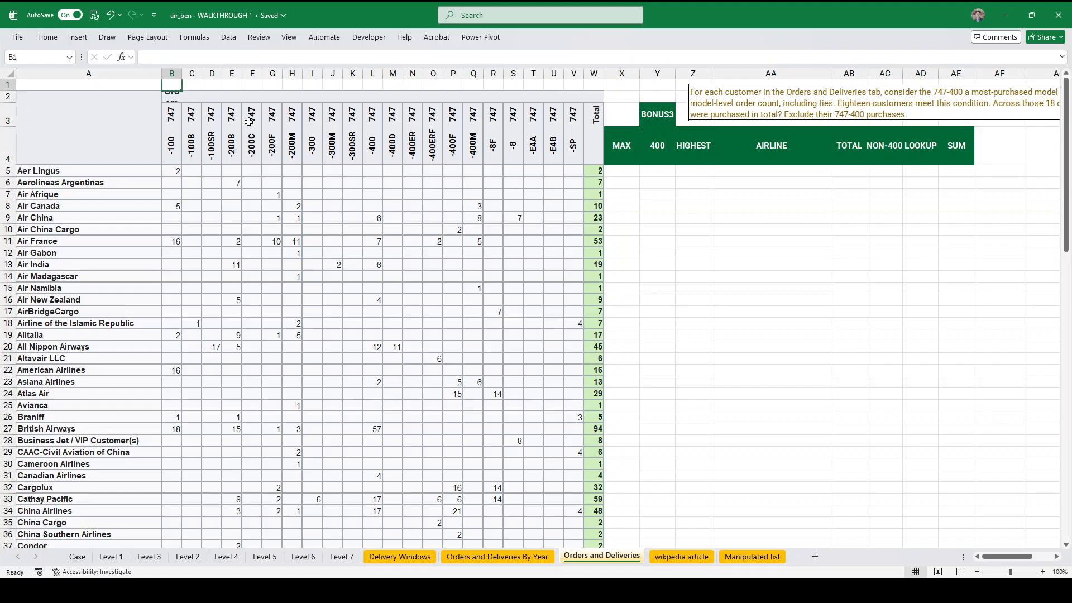
text(=concat()
key(Down)
key(Down)
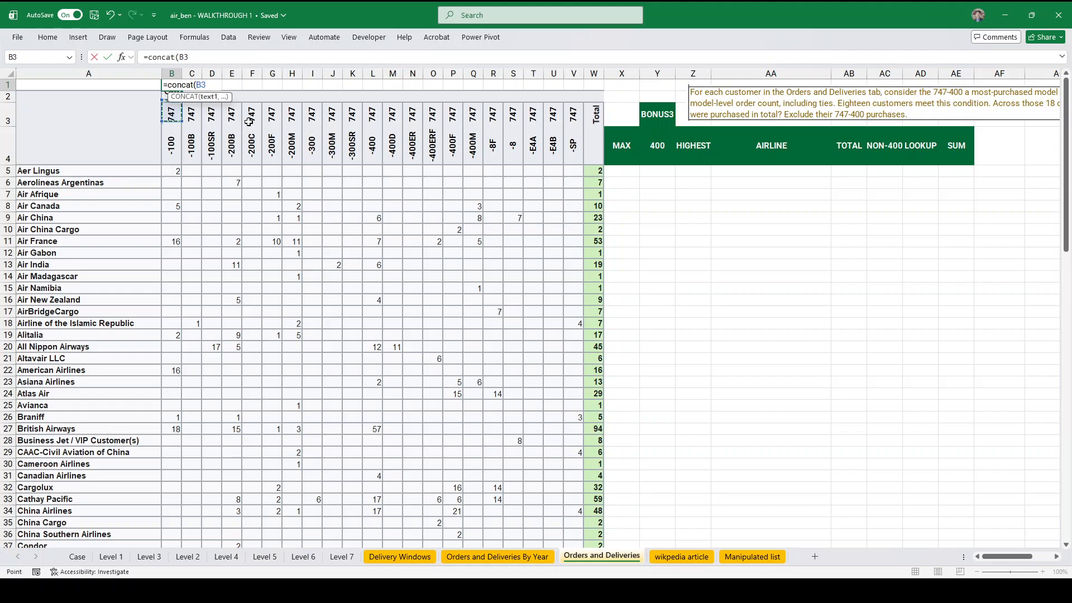
text(,B4))
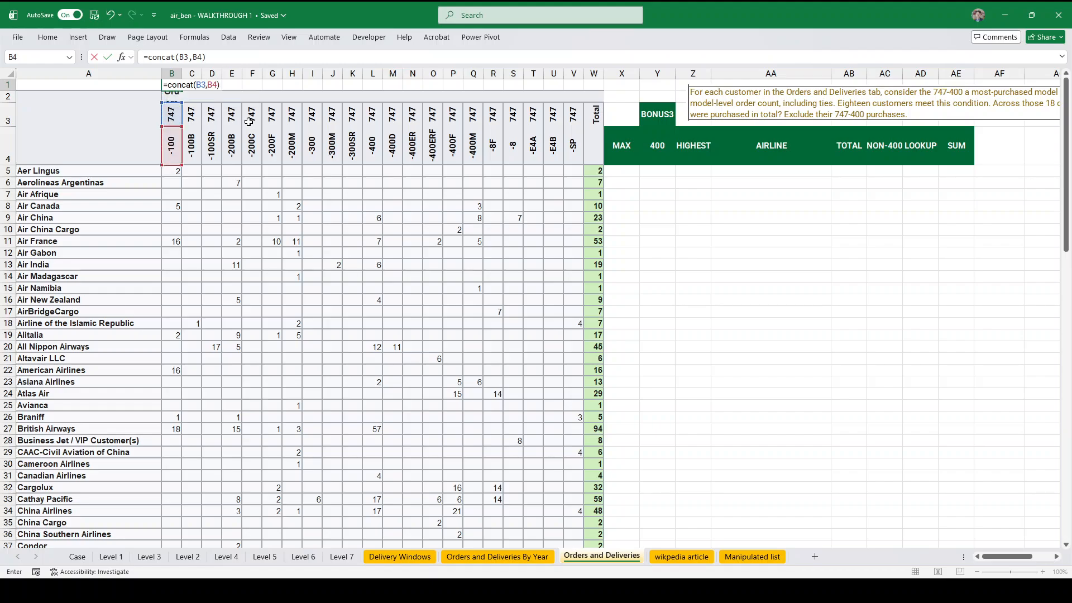
key(Return)
- Copy the CONCAT formula from B1 across to V1 and make row 1 taller so the full model names fit
click(176, 86)
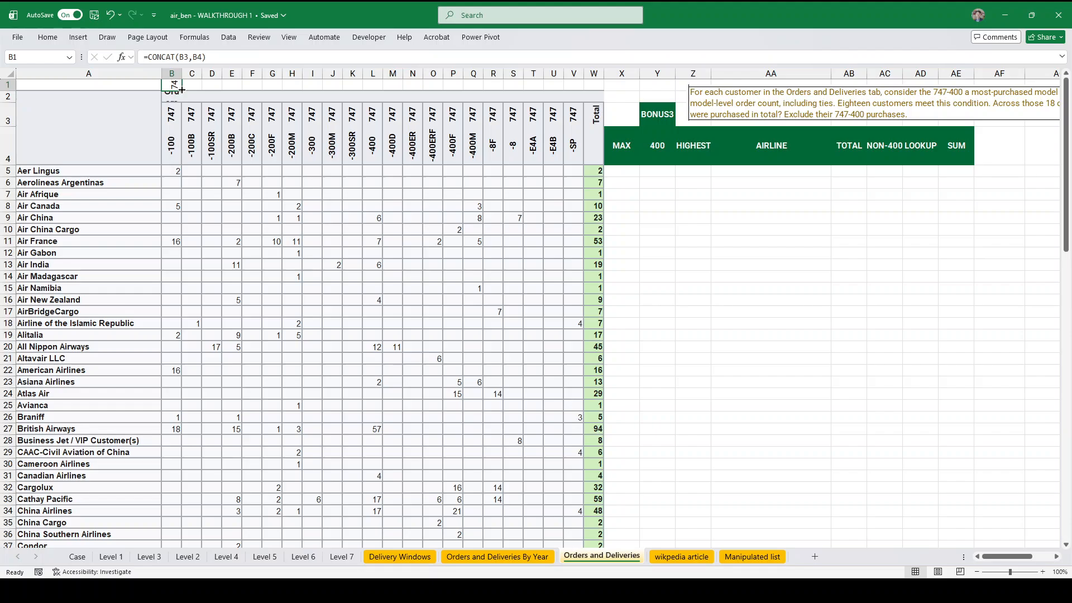
drag(181, 90, 575, 89)
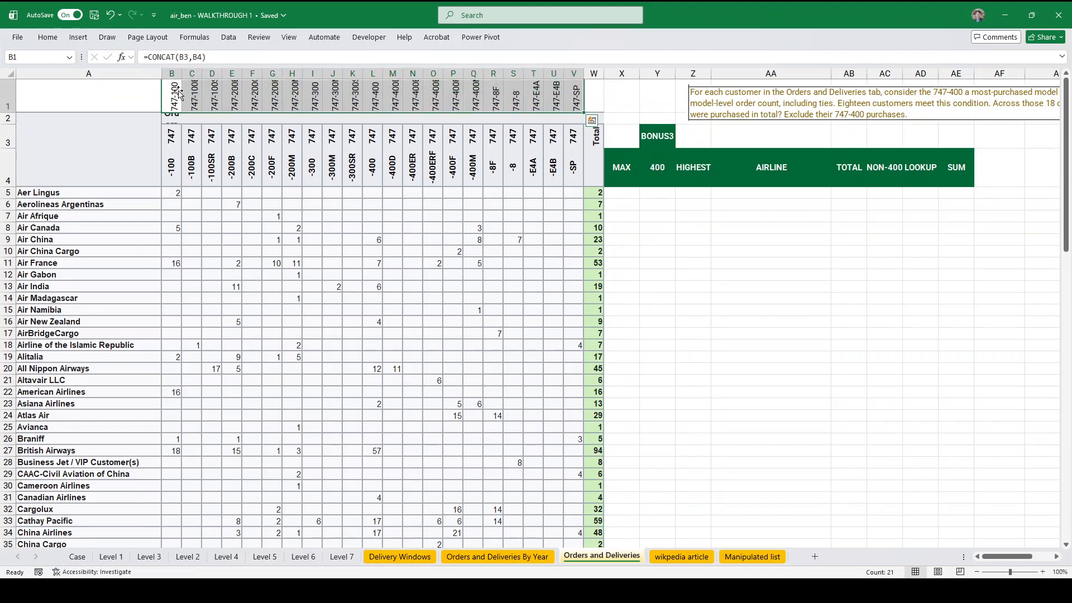
drag(9, 113, 8, 121)
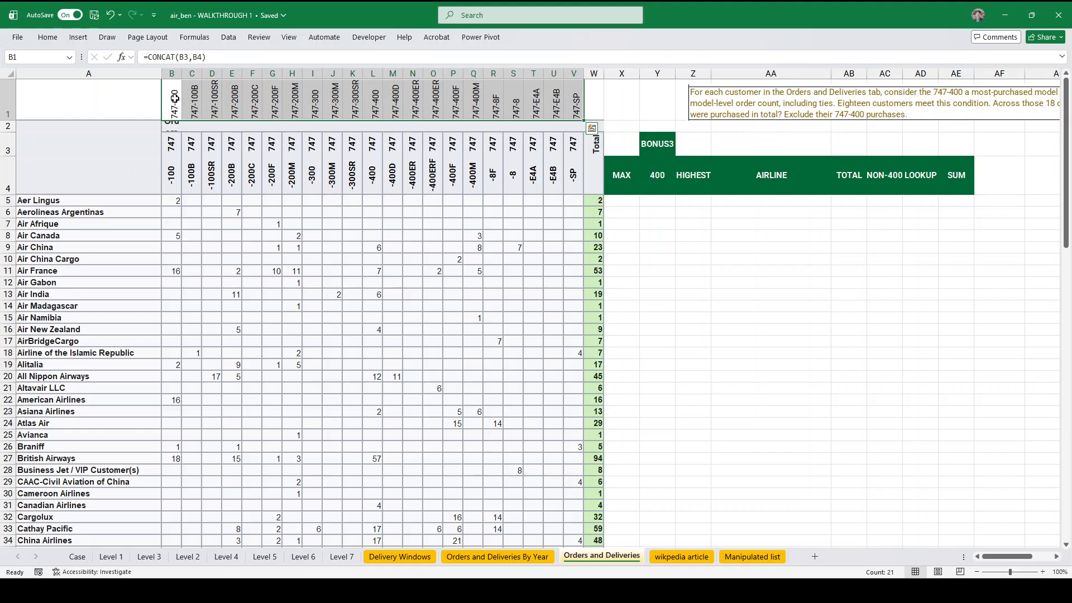
- Name the combined model header range B1:V1 odModels
drag(174, 99, 575, 104)
key(alt+F3)
text(odModels)
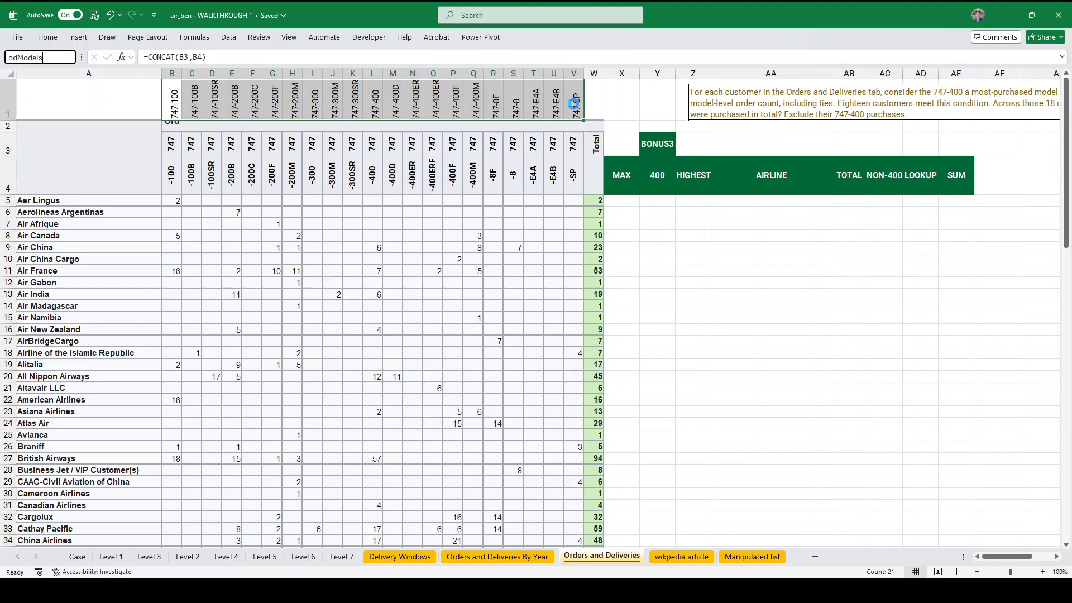
key(Return)
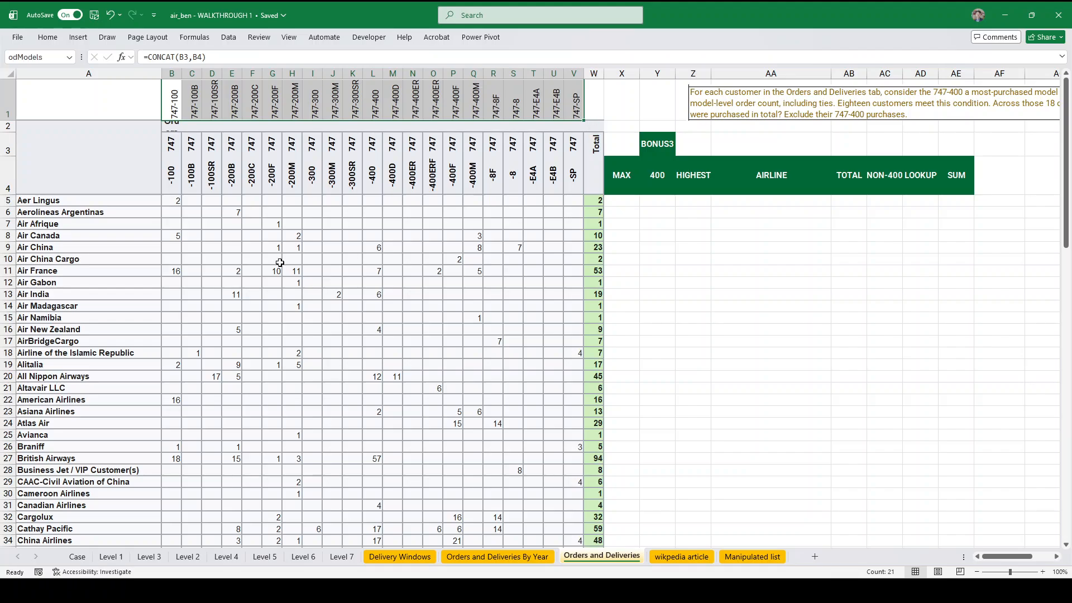
- Name the airline list A5:A99, from Aer Lingus to World Airways without the Total row, odAirlines
click(123, 202)
key(ctrl+shift+Down)
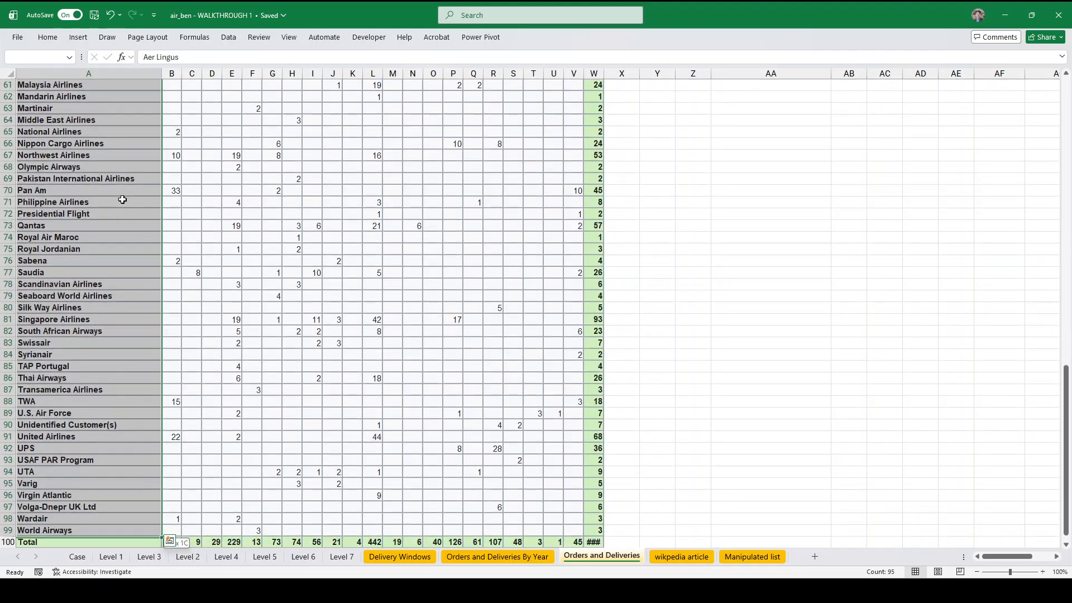
click(36, 57)
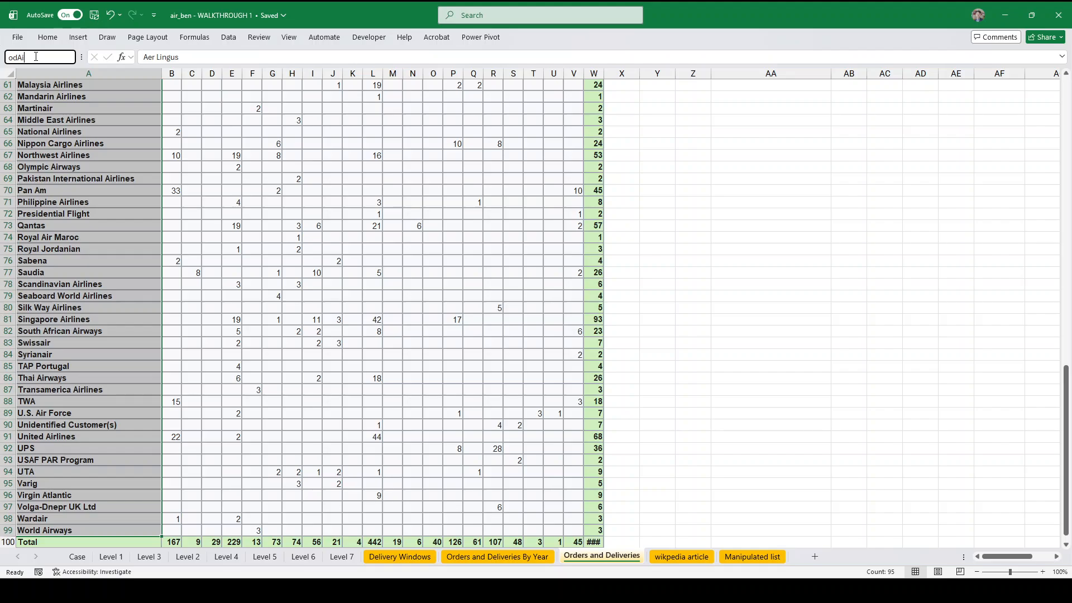
key(Return)
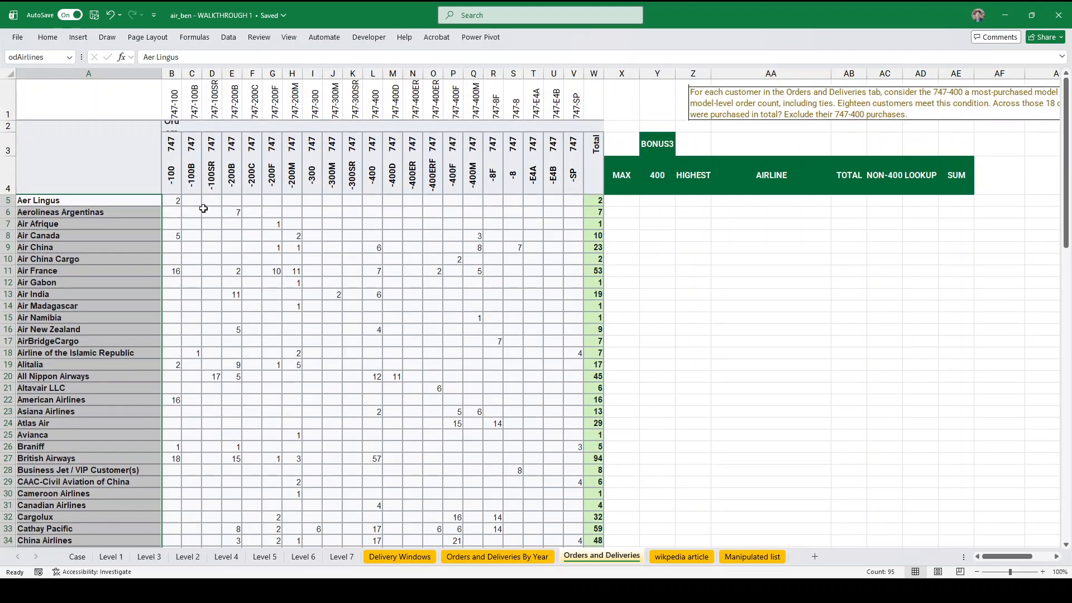
- Name the order quantities in B5:V99 od, leaving out the headers, airline names and totals
scroll(524, 419, down, 20)
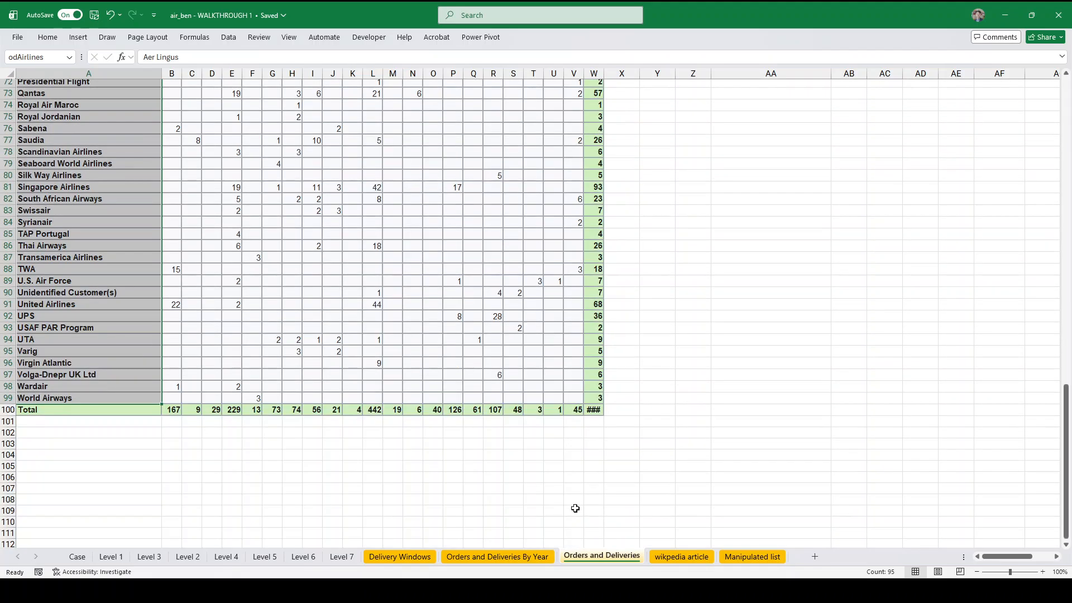
click(574, 397)
key(ctrl+shift+Left)
key(ctrl+shift+Left)
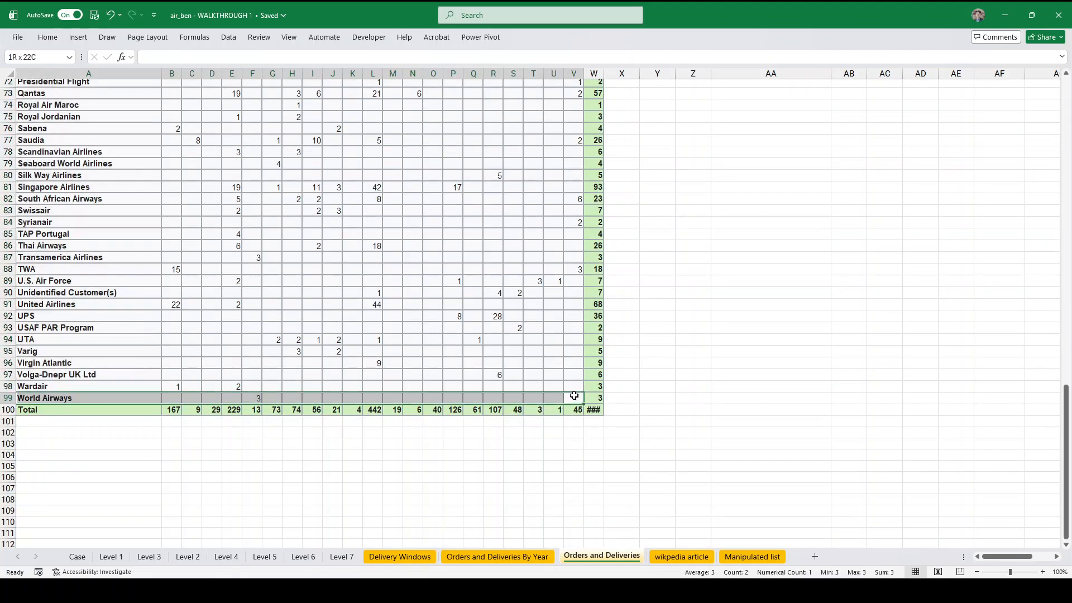
key(shift+Right)
key(ctrl+shift+Up)
key(ctrl+shift+Up)
key(ctrl+shift+Up)
key(ctrl+shift+Up)
key(ctrl+shift+Up)
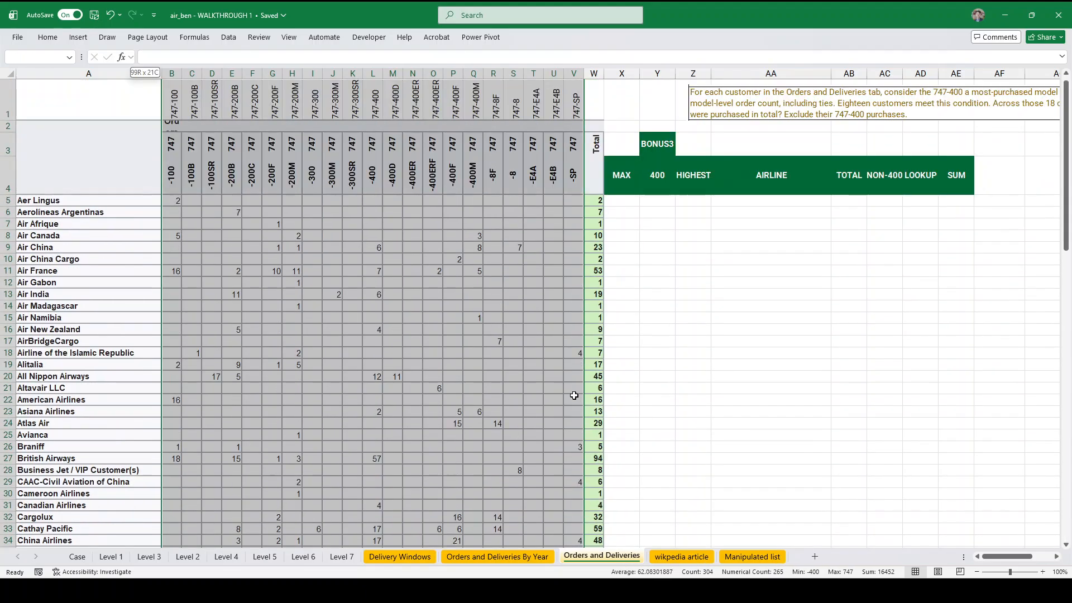
key(shift+Down)
key(shift+Down)
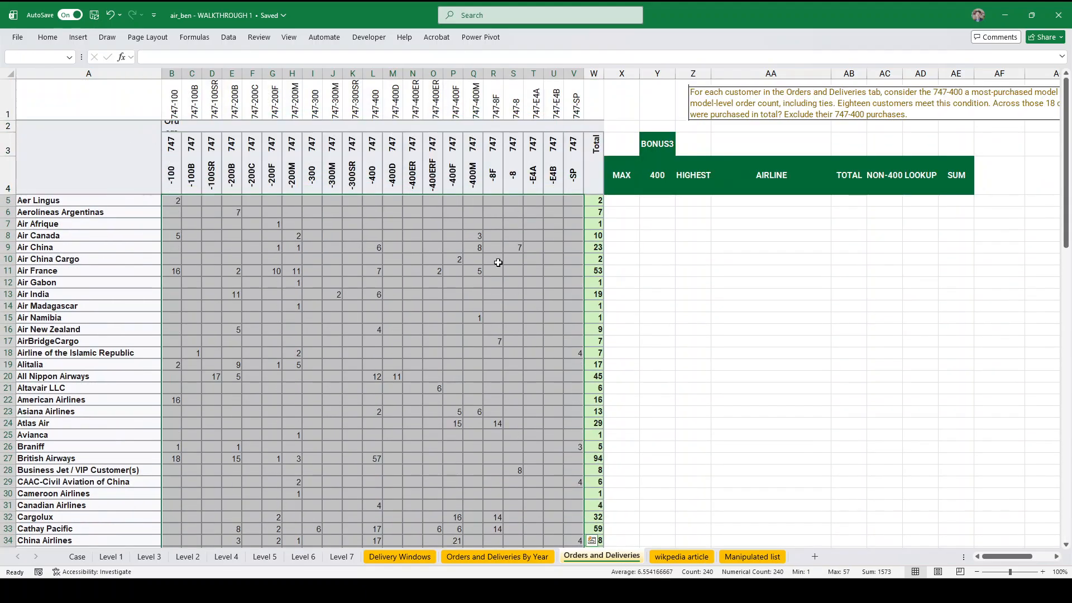
click(40, 56)
text(od)
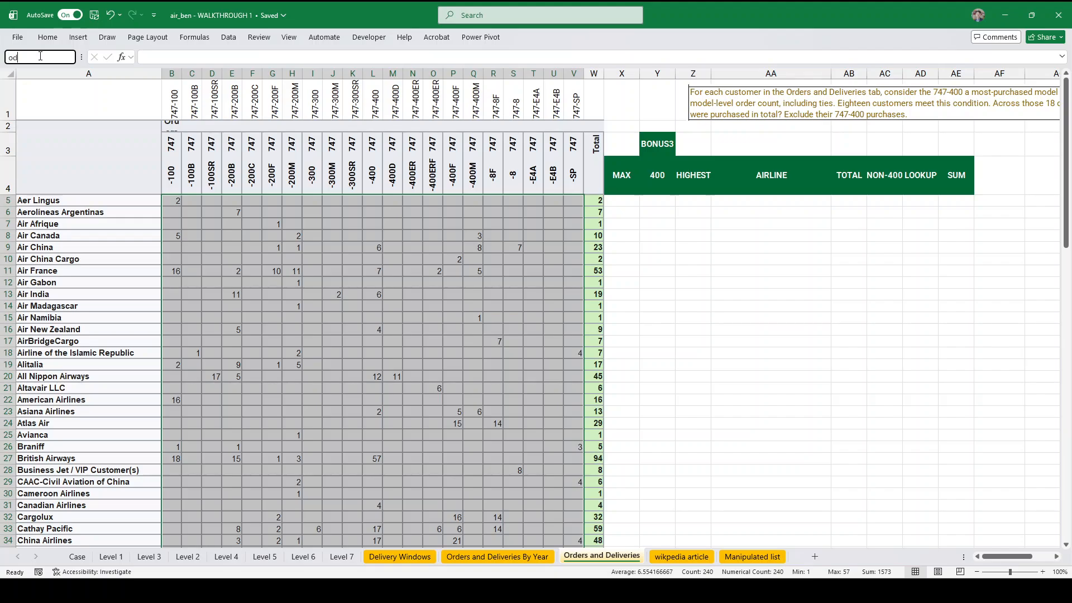
text())
key(BackSpace)
key(Return)
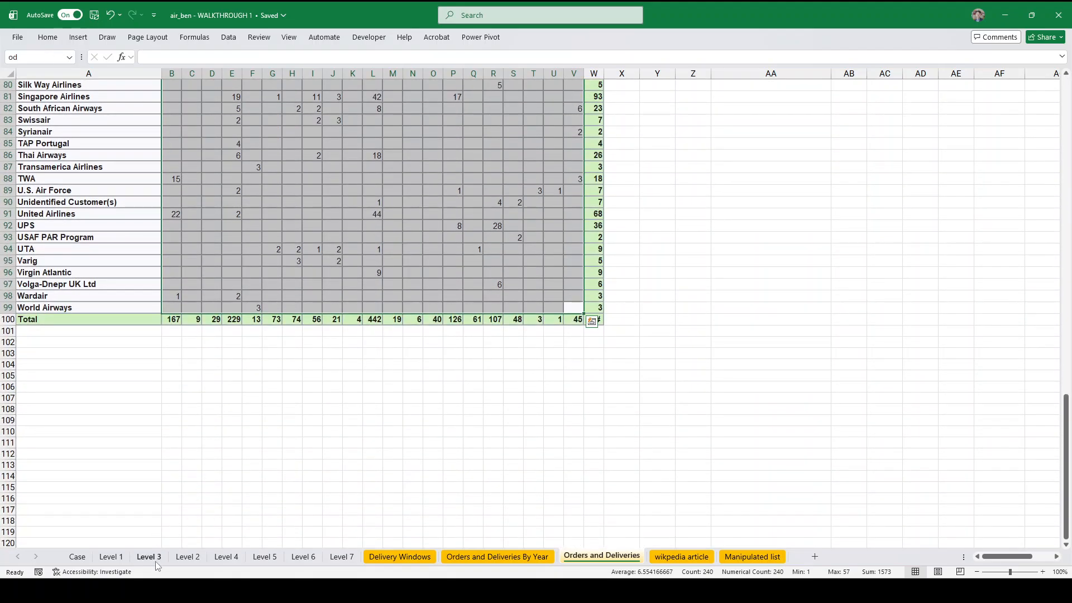
- On Level 3, list all airlines under AIRLINES by entering =odAirlines in E4
click(154, 559)
click(285, 118)
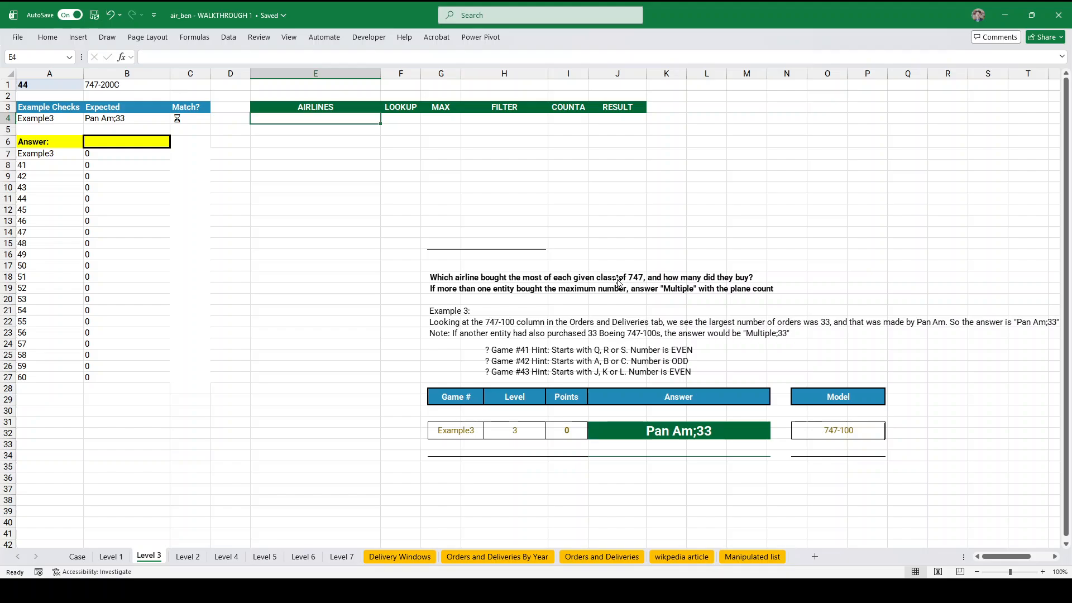
text(=o)
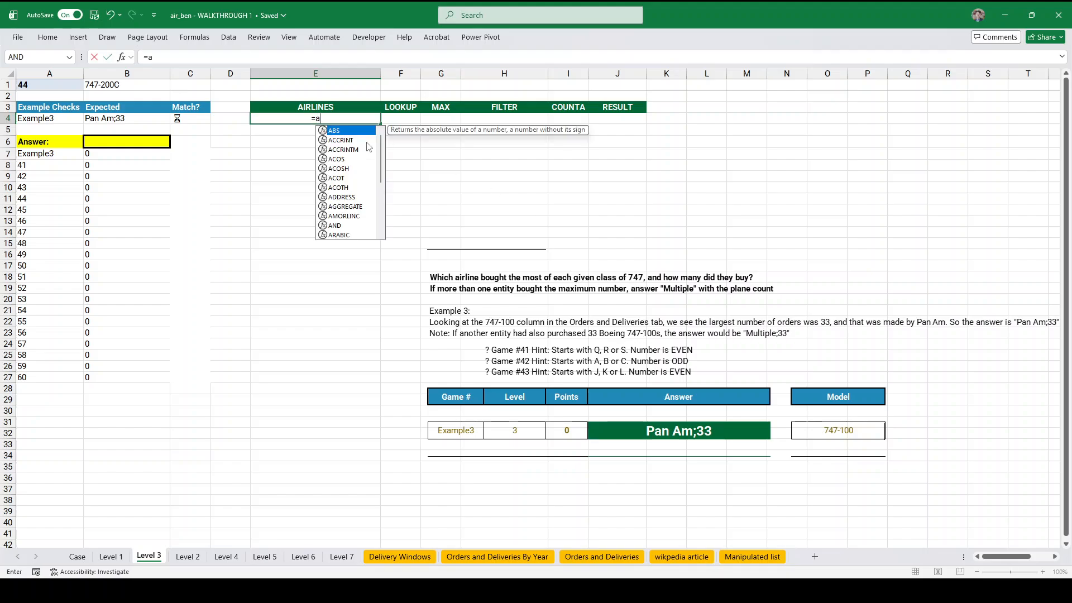
text(dai)
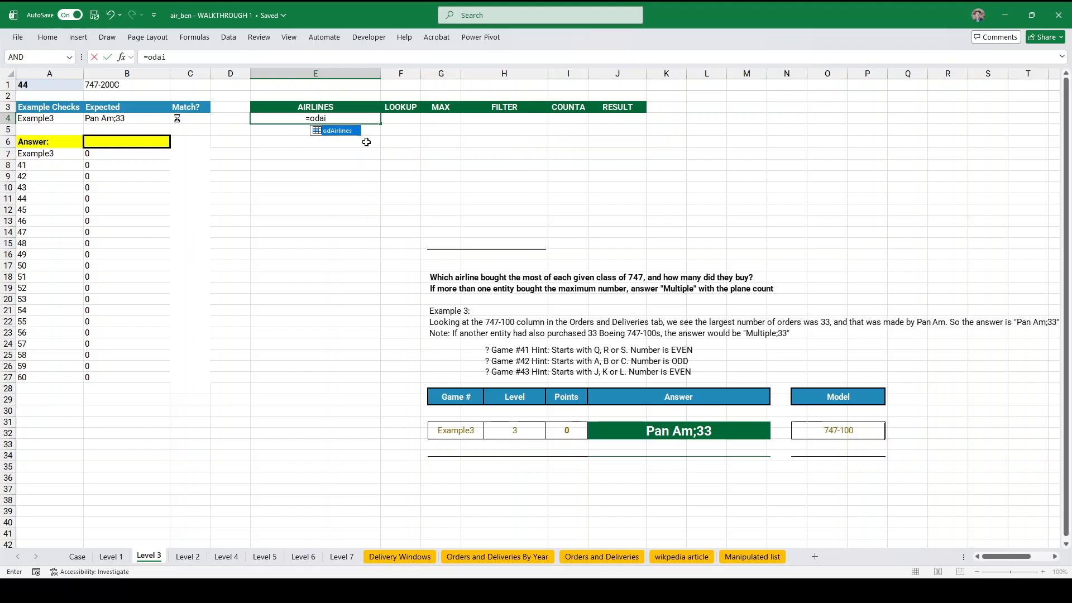
key(Tab)
key(Tab)
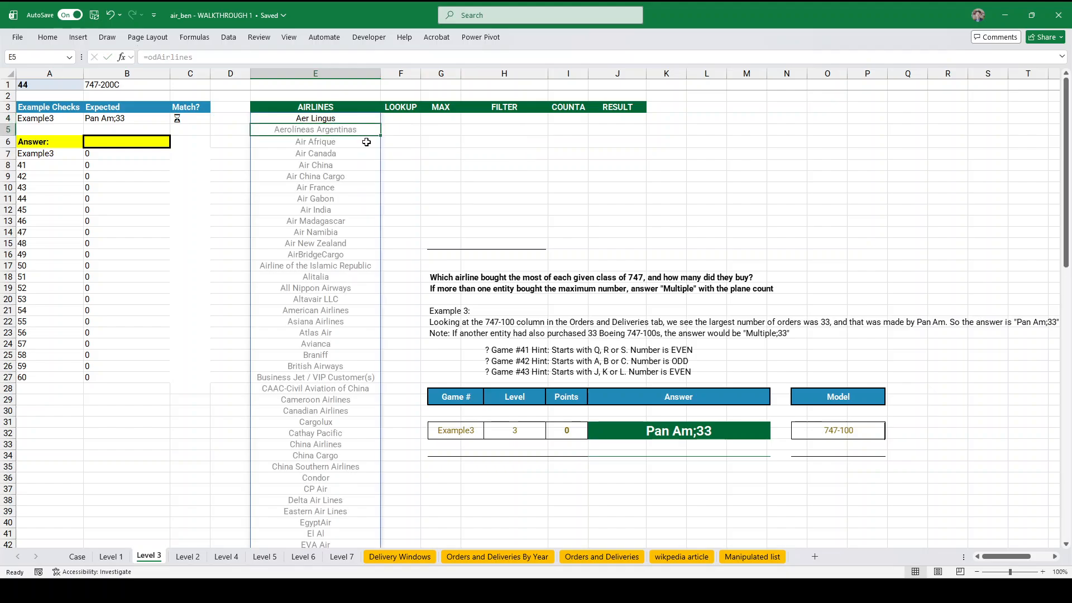
- Return the order column for the model in B1 by entering =XLOOKUP(B1,odModels,od) in F4 under LOOKUP
text(=xlookup)
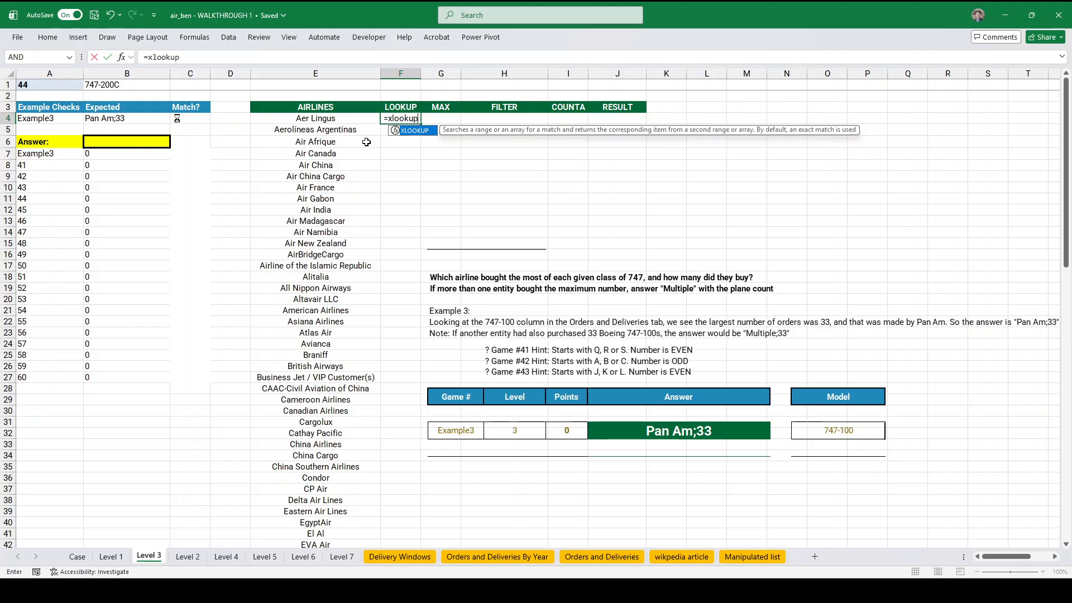
text(()
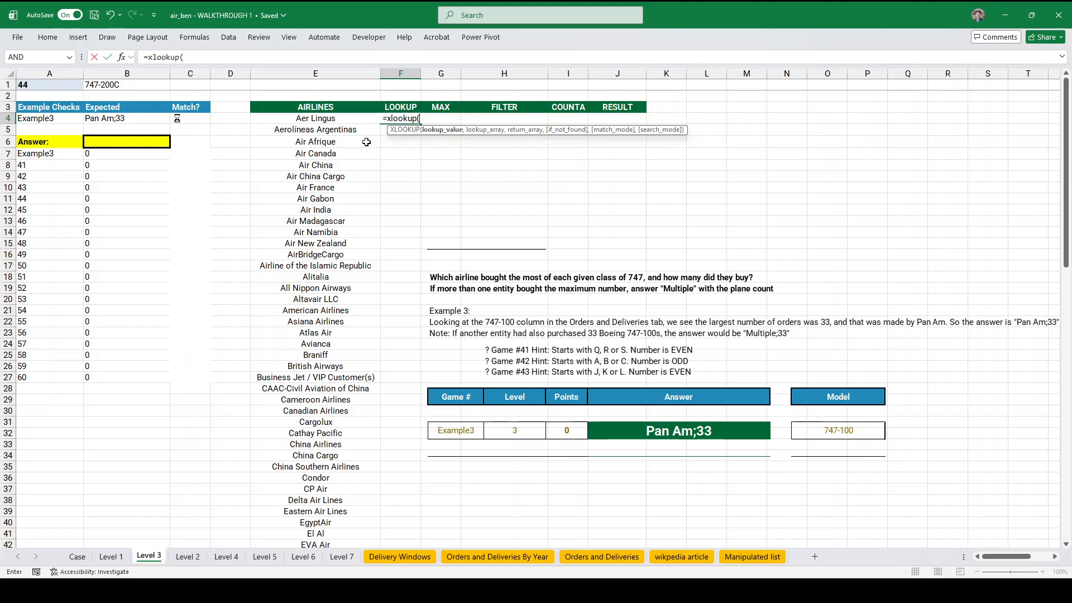
key(BackSpace)
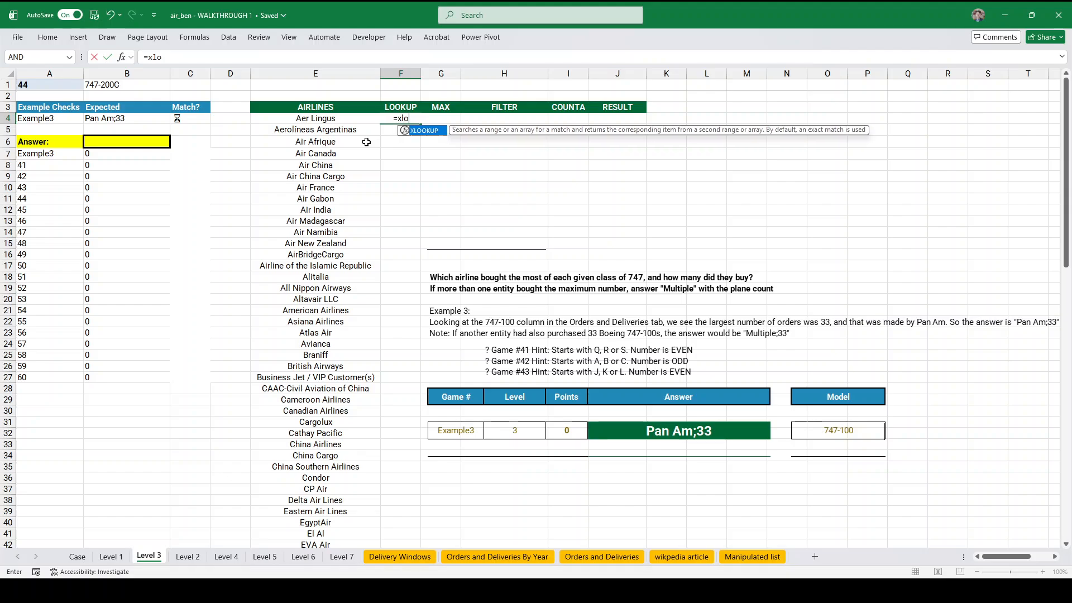
text(()
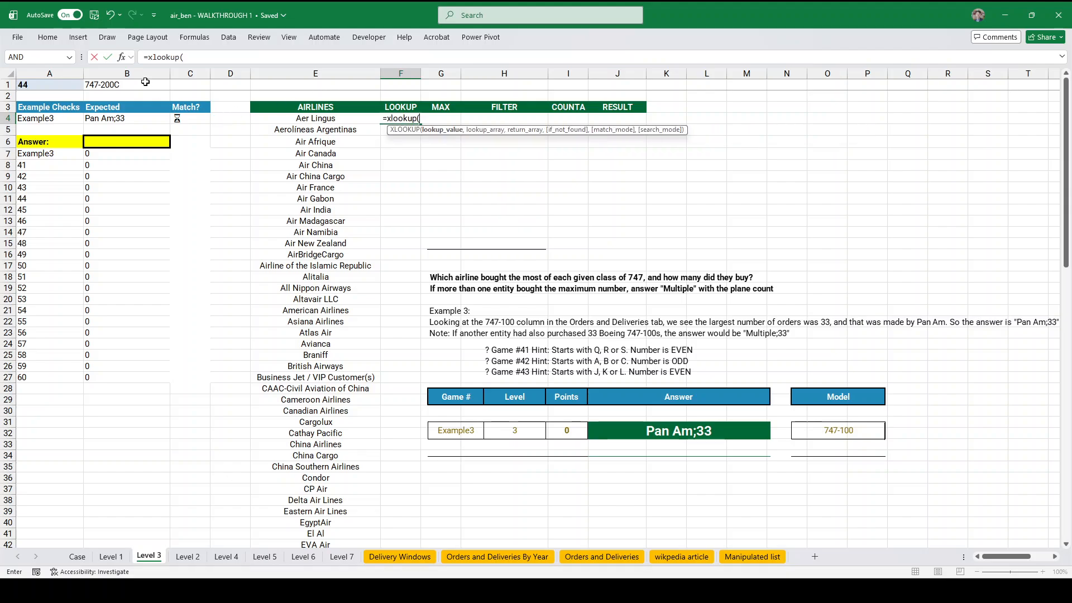
click(145, 82)
text(,od)
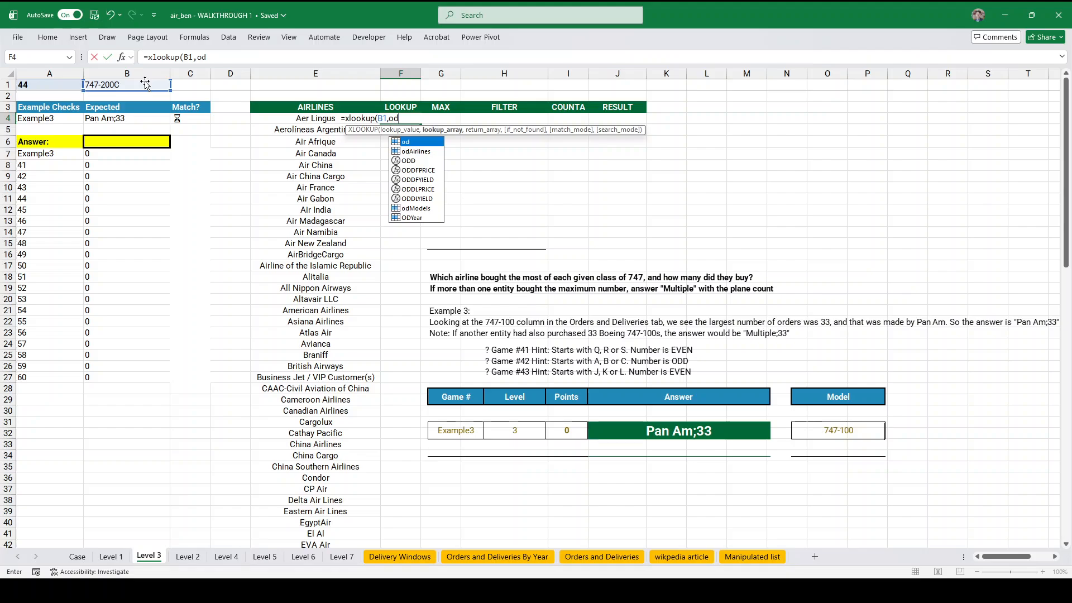
text(models,od))
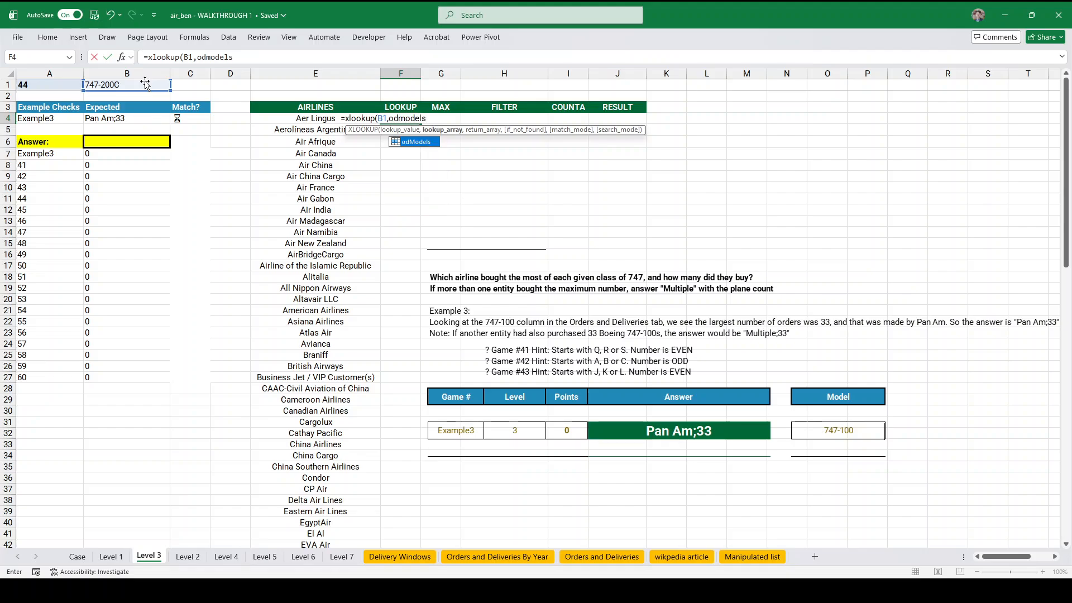
key(Return)
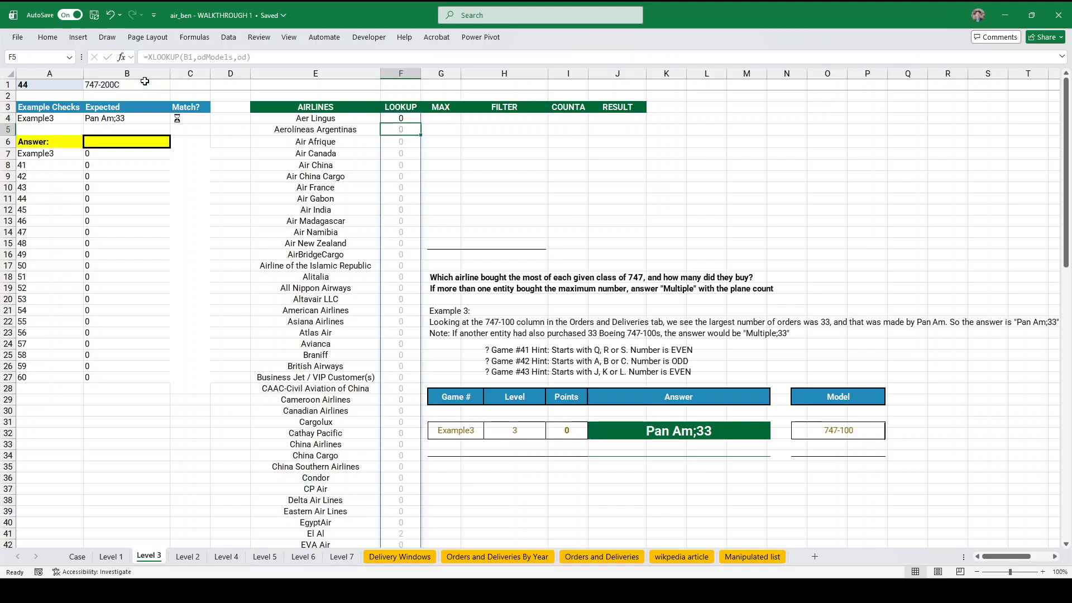
- Calculate the largest order quantity in G4 under MAX with =MAX(F4#)
key(Up)
key(Right)
text(=max()
key(Left)
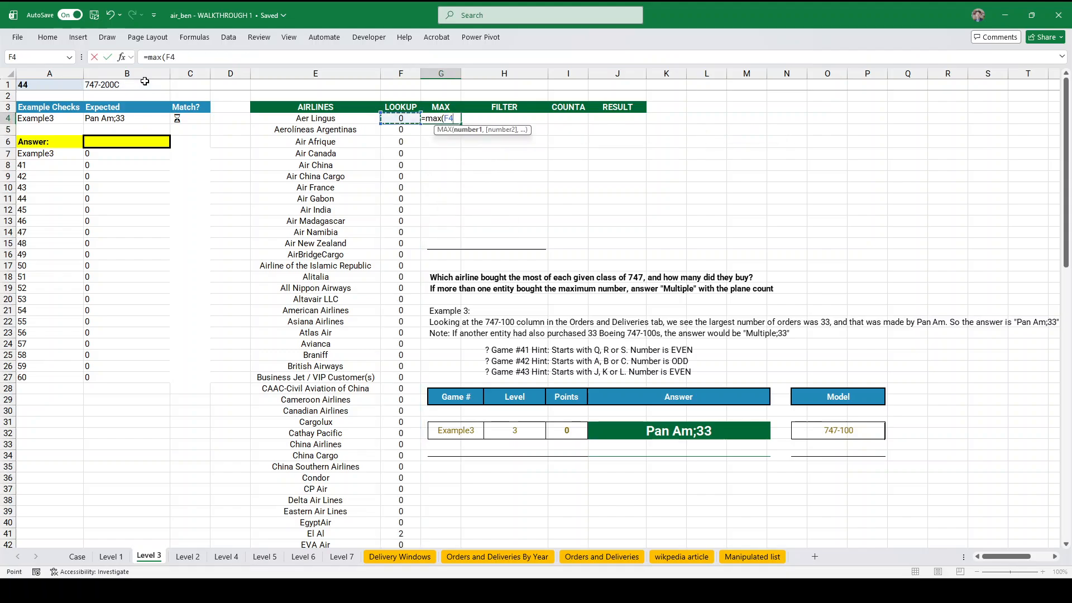
text(#))
key(Return)
key(Up)
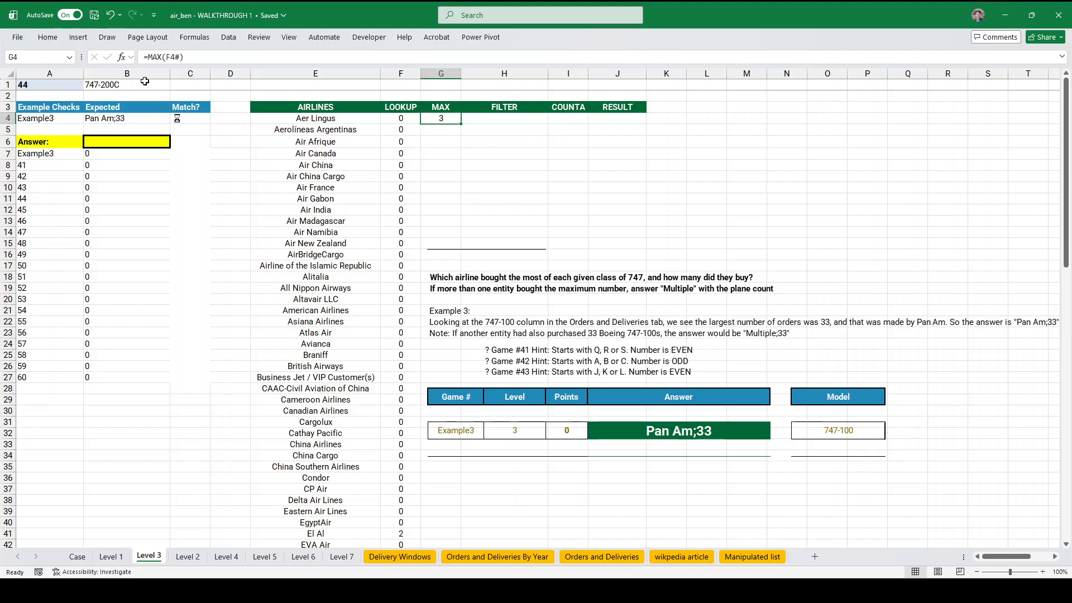
- List airlines with orders for the current model in H4 under FILTER by entering =FILTER(E4#,F4#)
key(Right)
text(=filter()
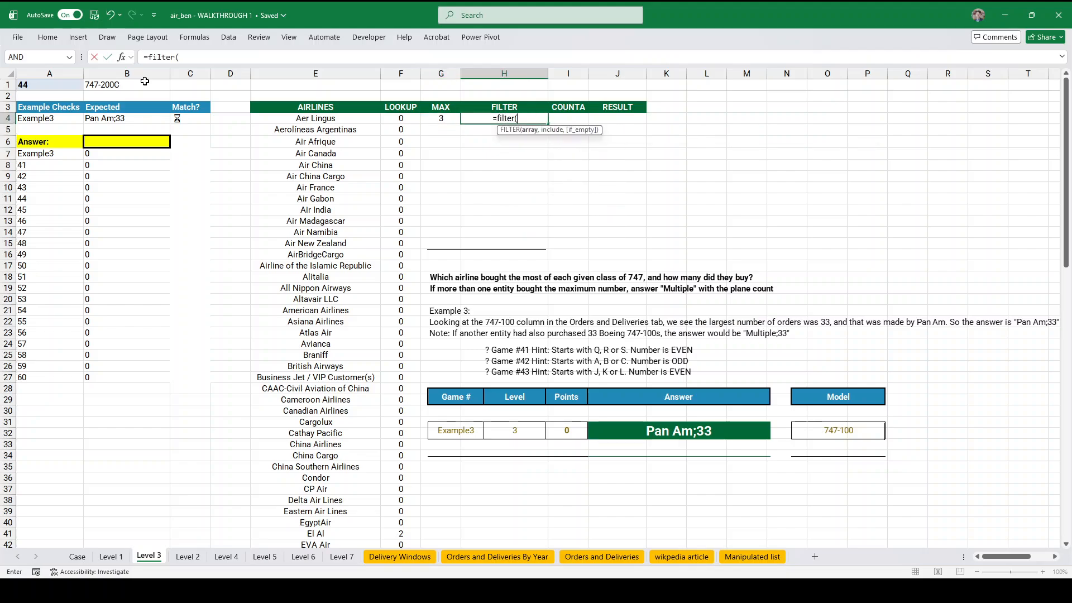
key(Left)
key(Left)
key(Left)
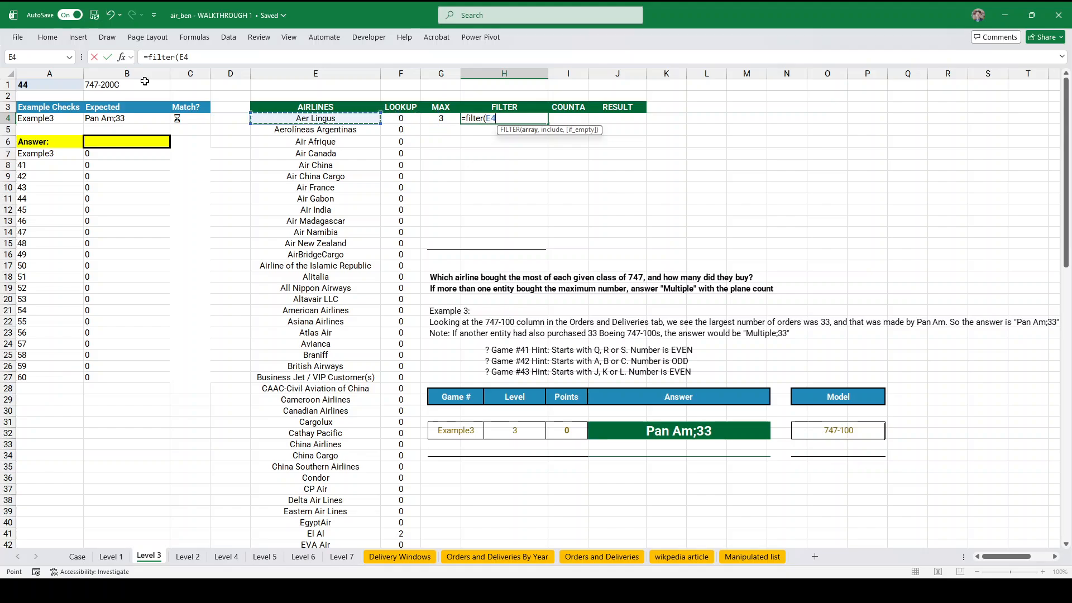
text(#,)
key(Left)
key(Left)
text(#))
key(Return)
key(Up)
key(Left)
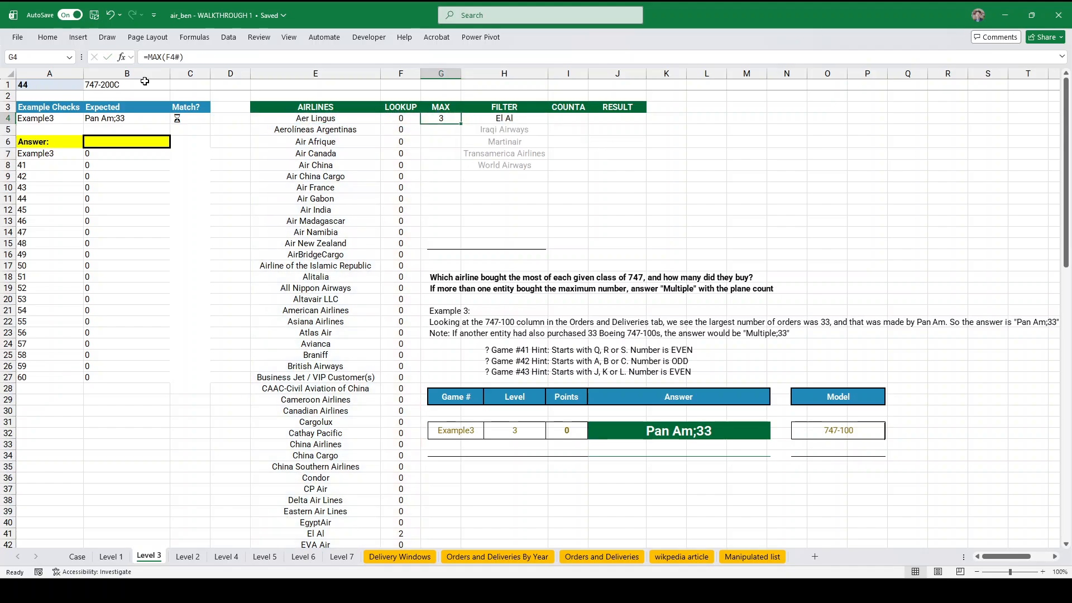
- Limit the filter in H4 to airlines matching the maximum, using =FILTER(E4#,F4#=G4)
click(522, 122)
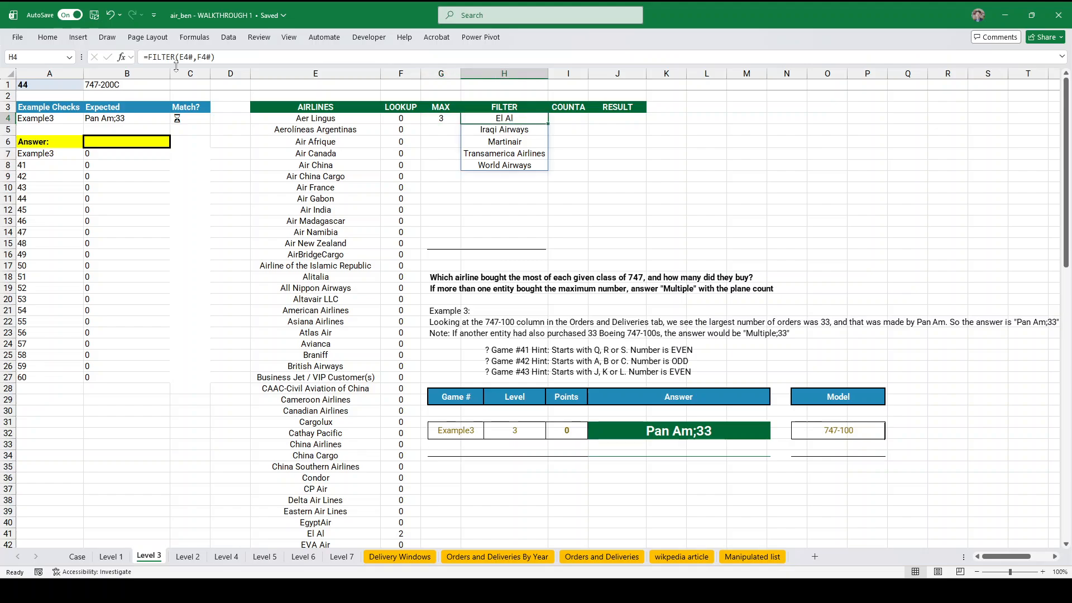
click(213, 58)
click(450, 119)
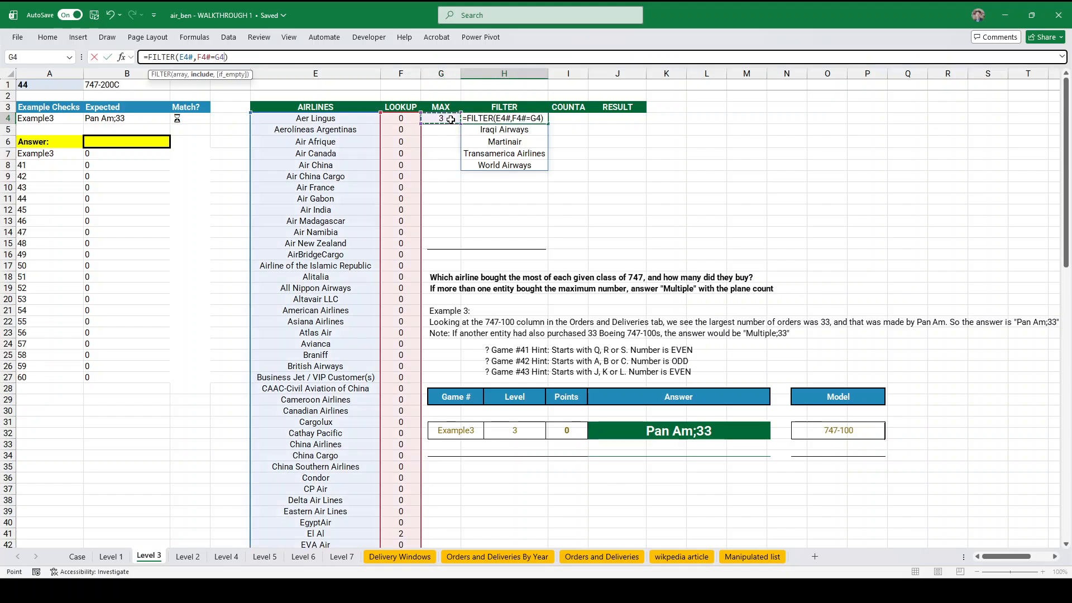
key(Return)
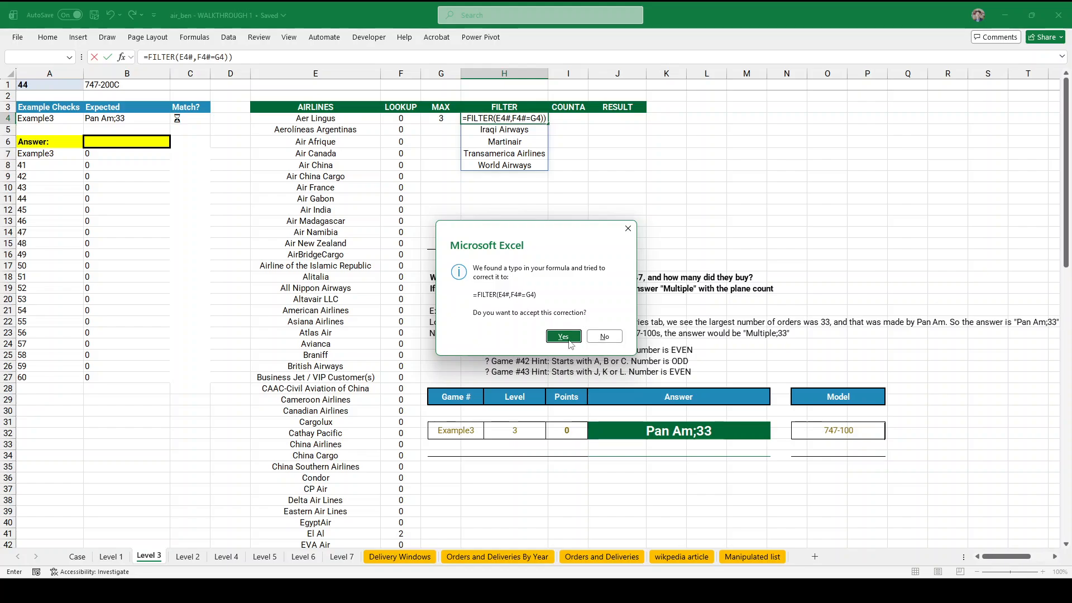
key(Return)
- Choose Example3 in A1 to check the filter formula against the worked example
click(50, 85)
click(88, 85)
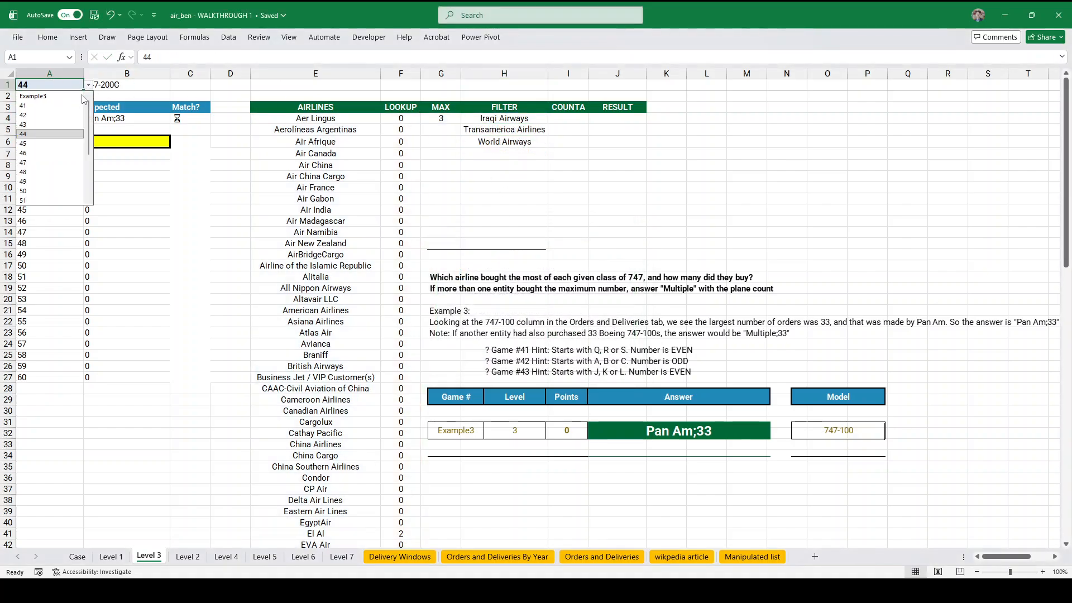
click(34, 97)
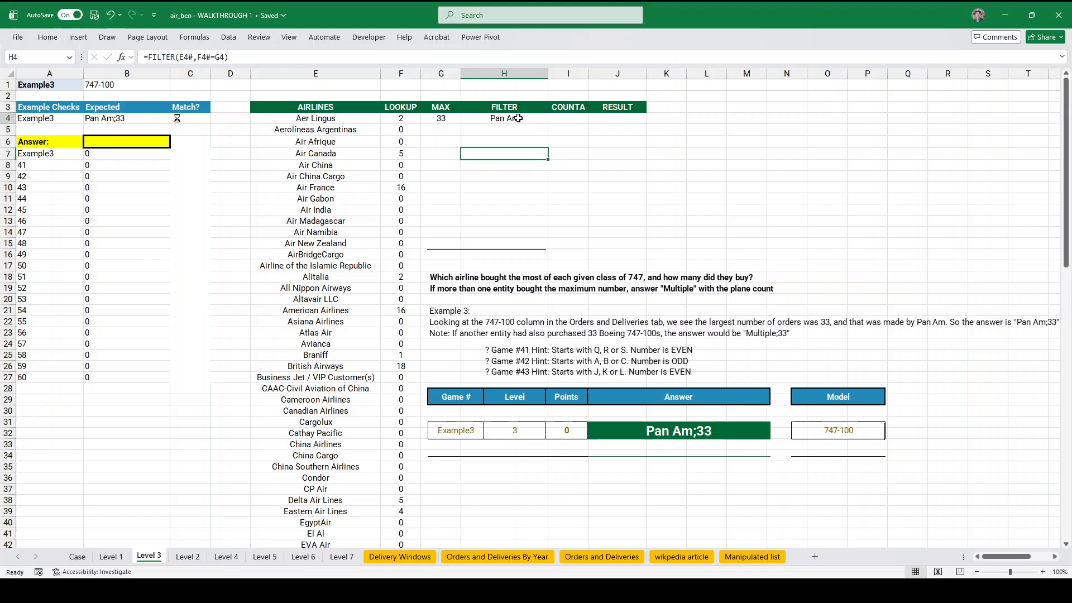
click(566, 118)
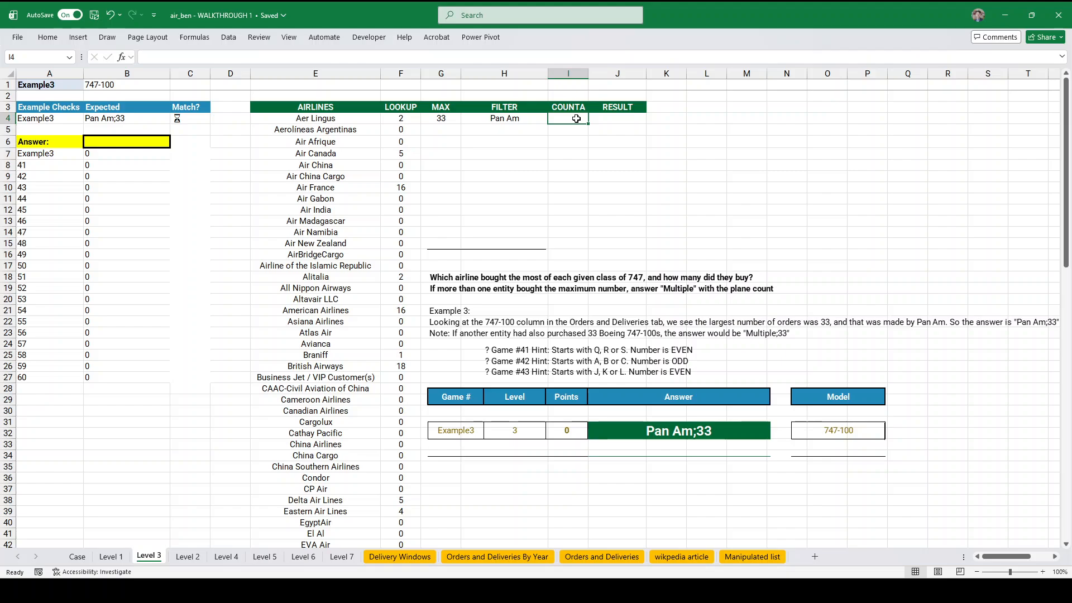
text(=counta()
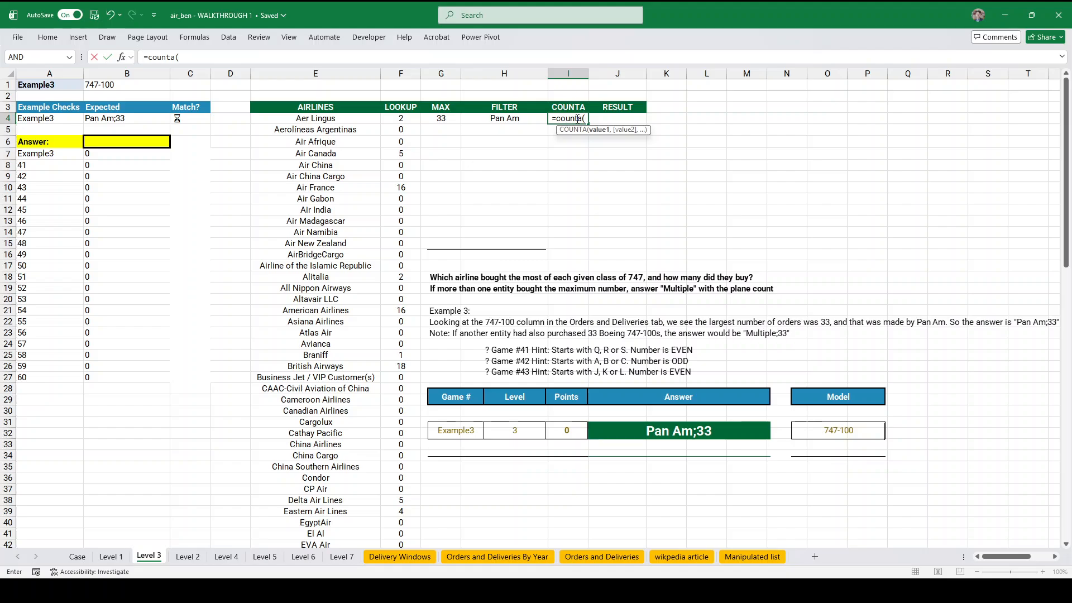
key(BackSpace)
key(BackSpace)
key(BackSpace)
key(BackSpace)
key(BackSpace)
key(BackSpace)
key(BackSpace)
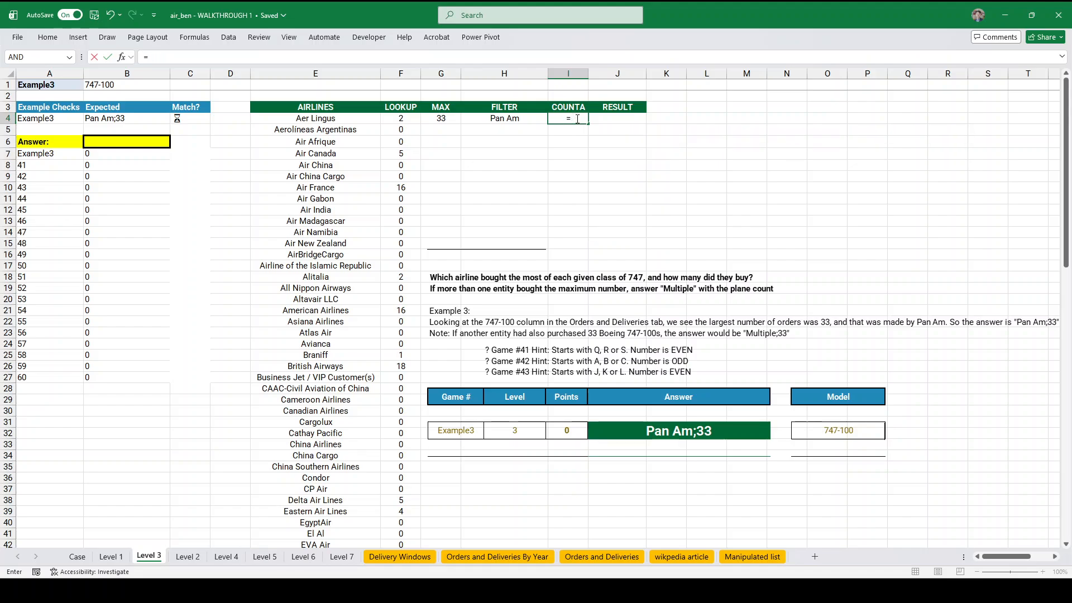
- Count the filtered airlines in I4 under COUNTA with =ROWS(H4#), referencing the whole spilled range
text(rows()
click(505, 119)
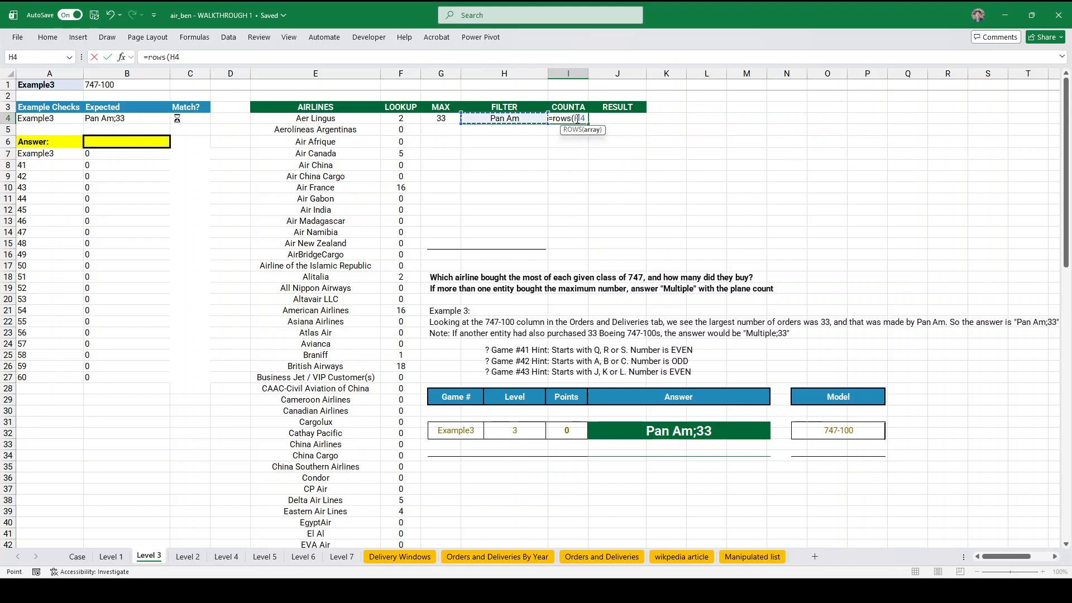
key(Return)
click(577, 119)
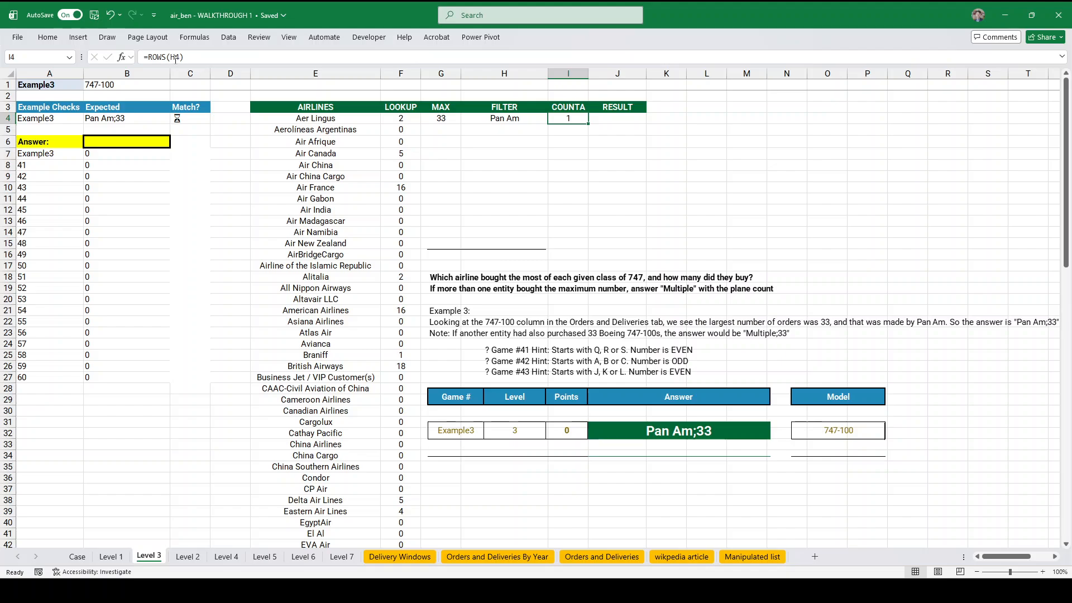
key(F2)
text(#)
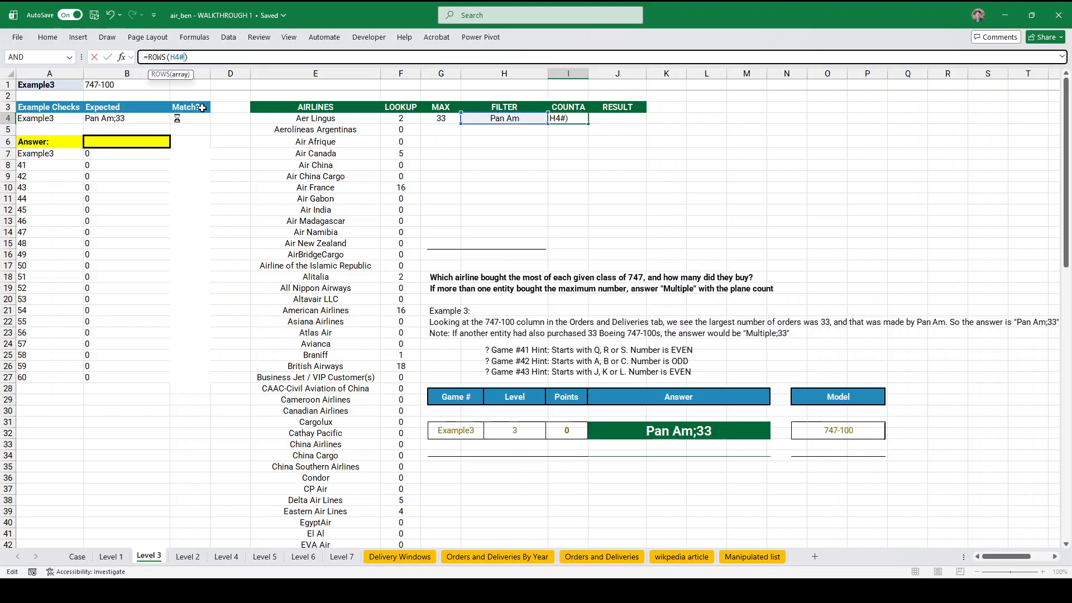
key(Return)
- Choose game 44 in A1 and check the FILTER and COUNTA formulas in H4 and I4
click(512, 117)
click(569, 118)
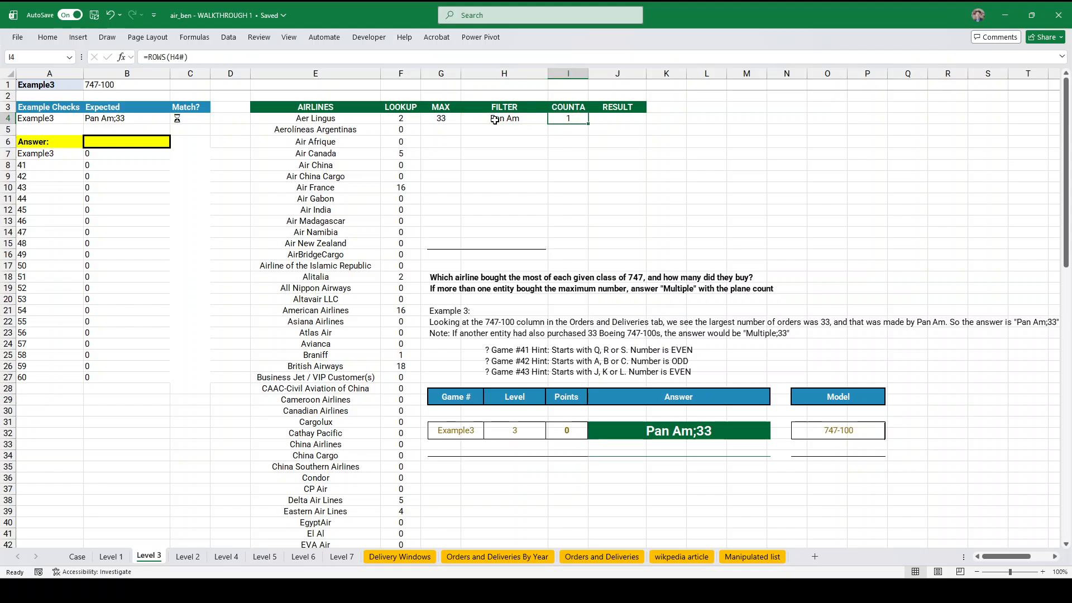
click(511, 118)
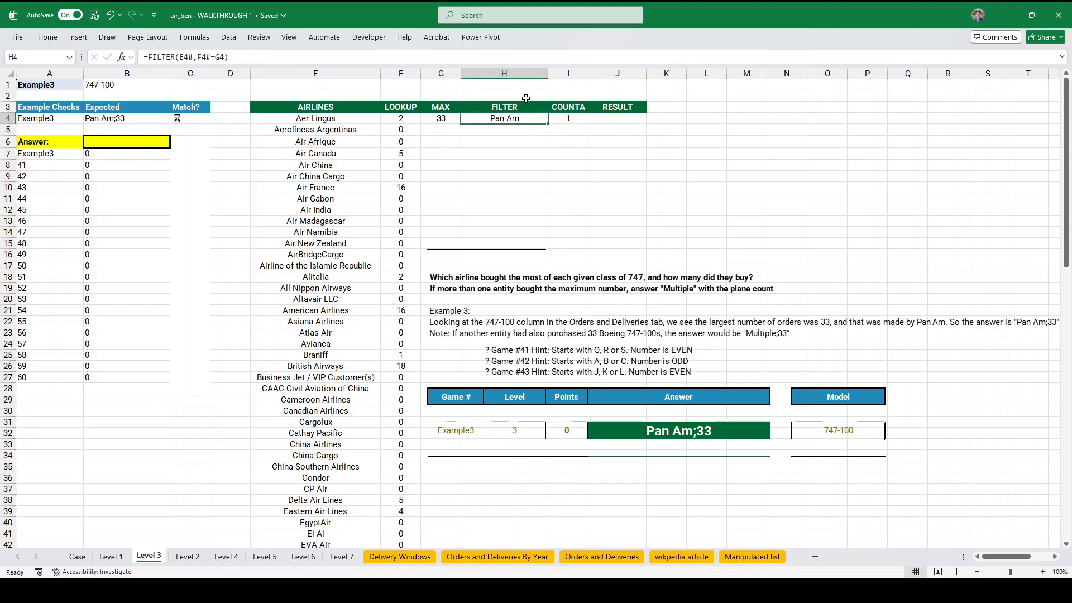
click(50, 89)
click(88, 85)
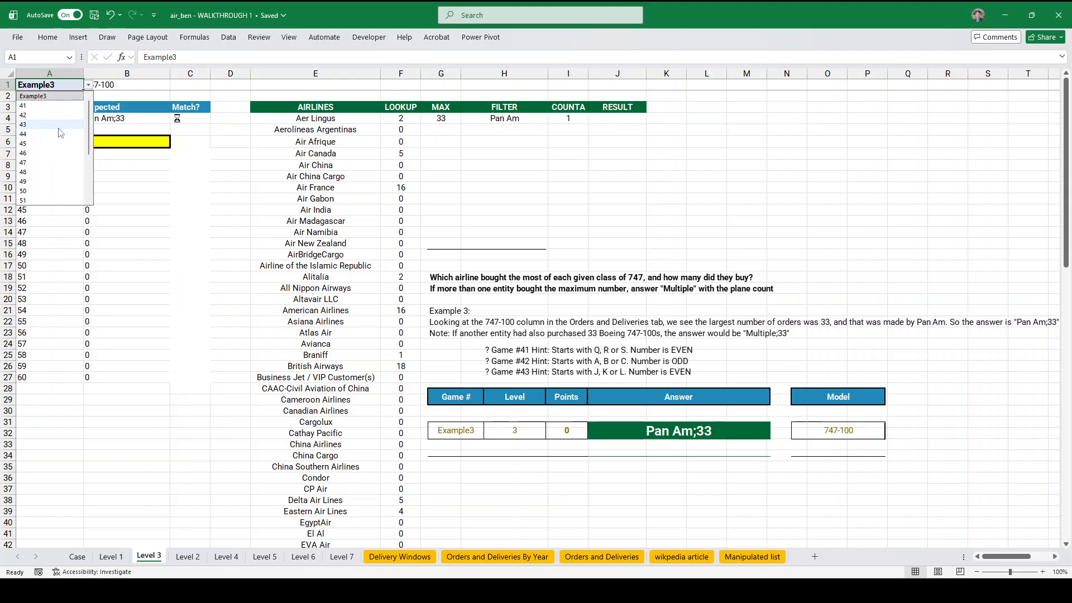
click(33, 136)
click(511, 120)
click(572, 118)
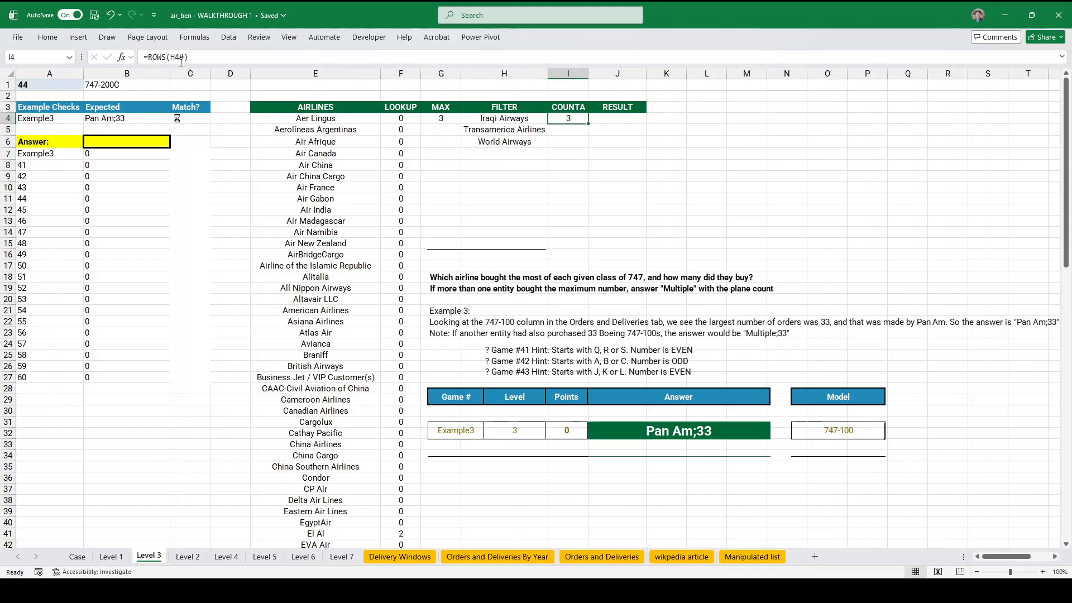
- Try the count in I4 without the spill reference, as =ROWS(H4), and undo the change
click(185, 58)
key(BackSpace)
key(Return)
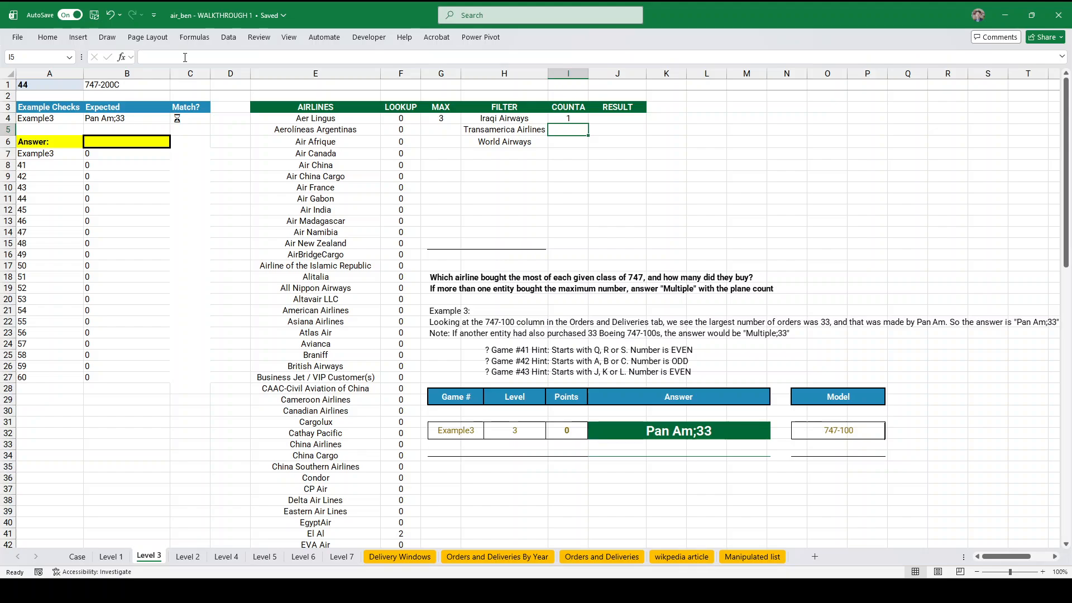
key(ctrl+z)
- Return the game selection in A1 to Example3
click(69, 84)
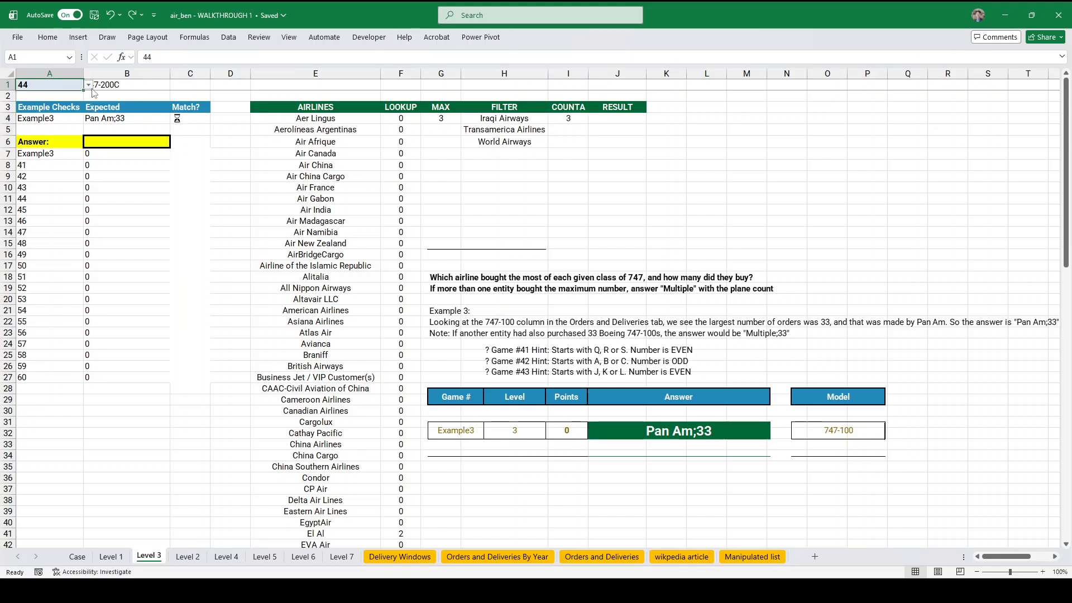
click(88, 85)
click(37, 95)
- Build the answer text in J4 under RESULT with =IF(I4>1,"Multiple",H4)&";"&G4
click(604, 120)
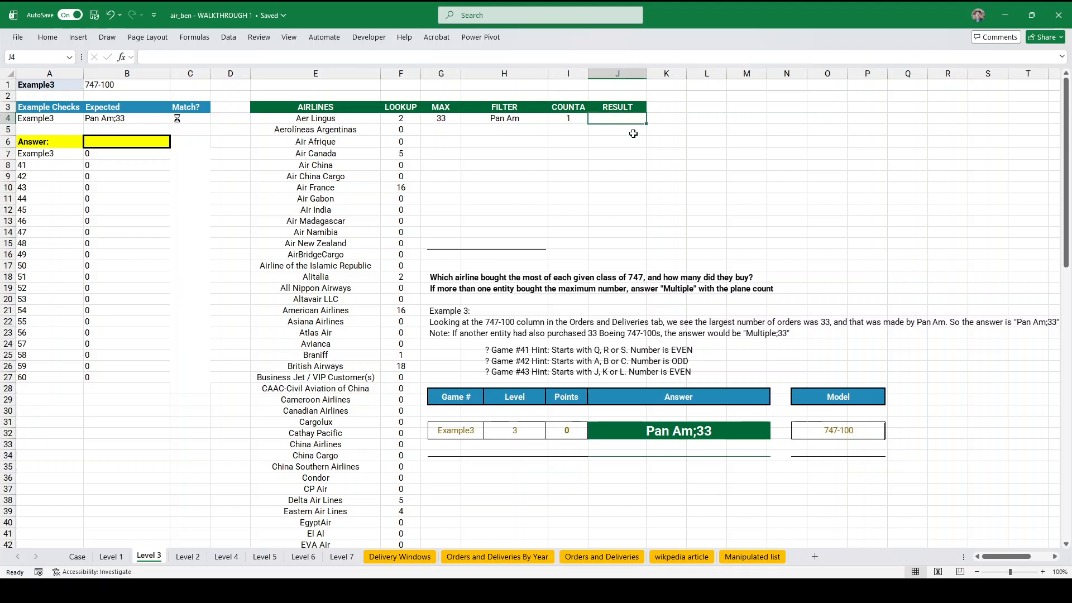
text(=if()
key(Left)
text(>)
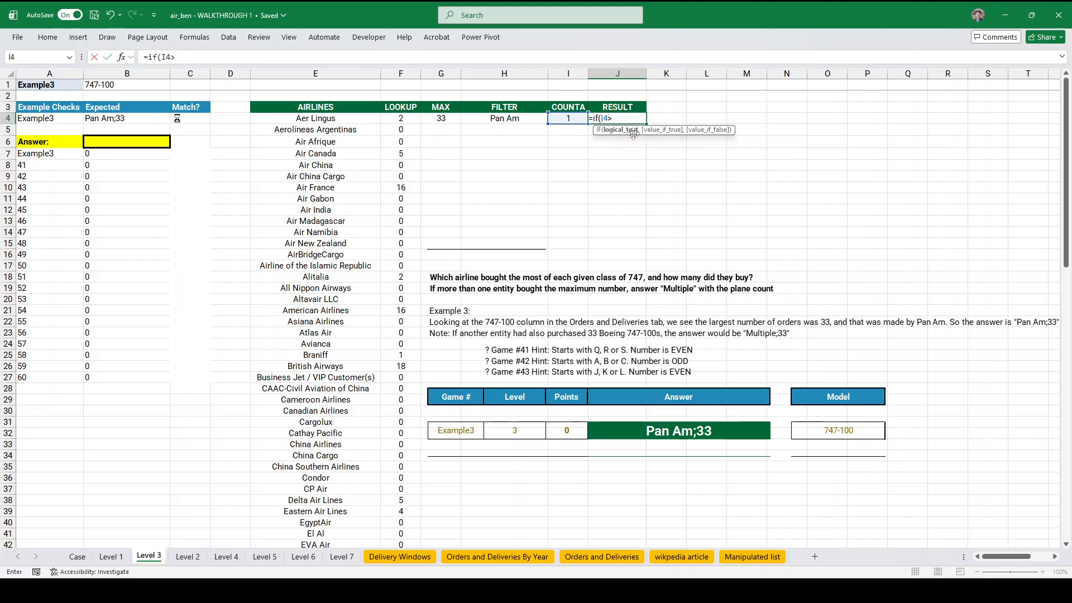
text(1,"Multi)
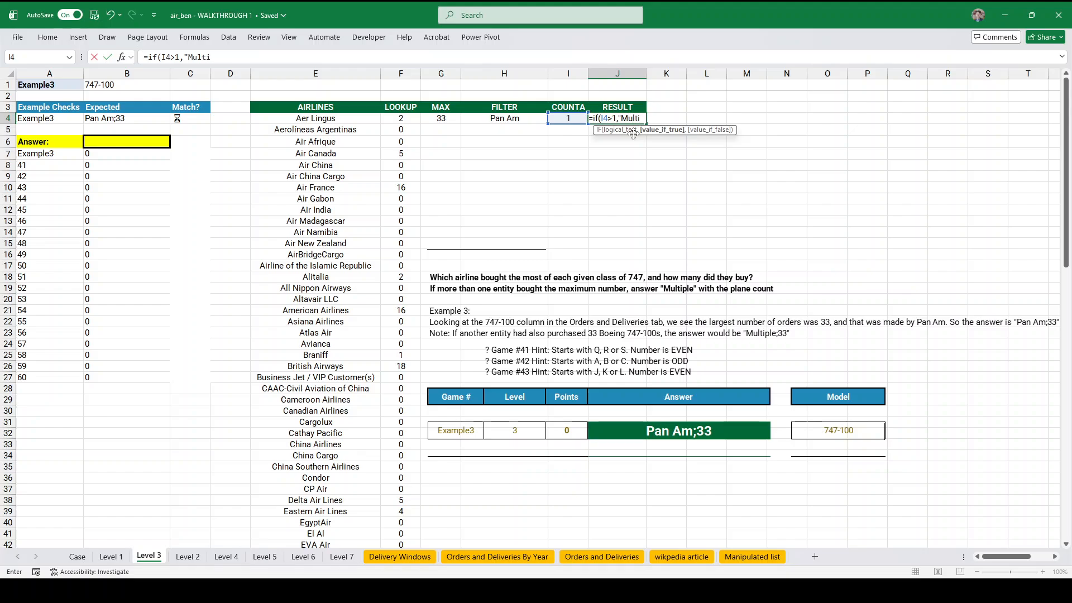
text(ple",)
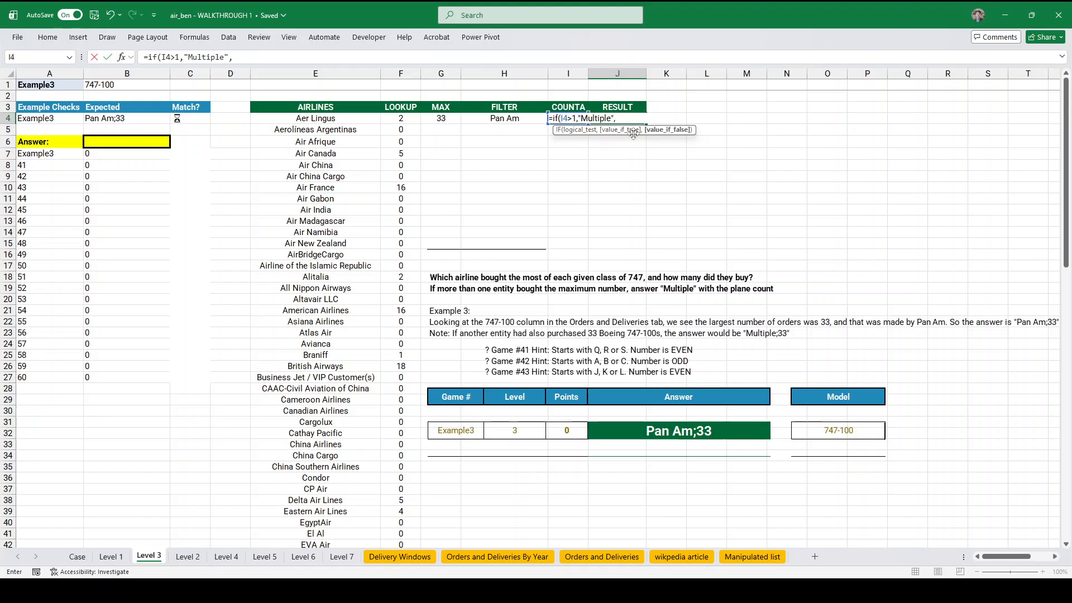
click(497, 121)
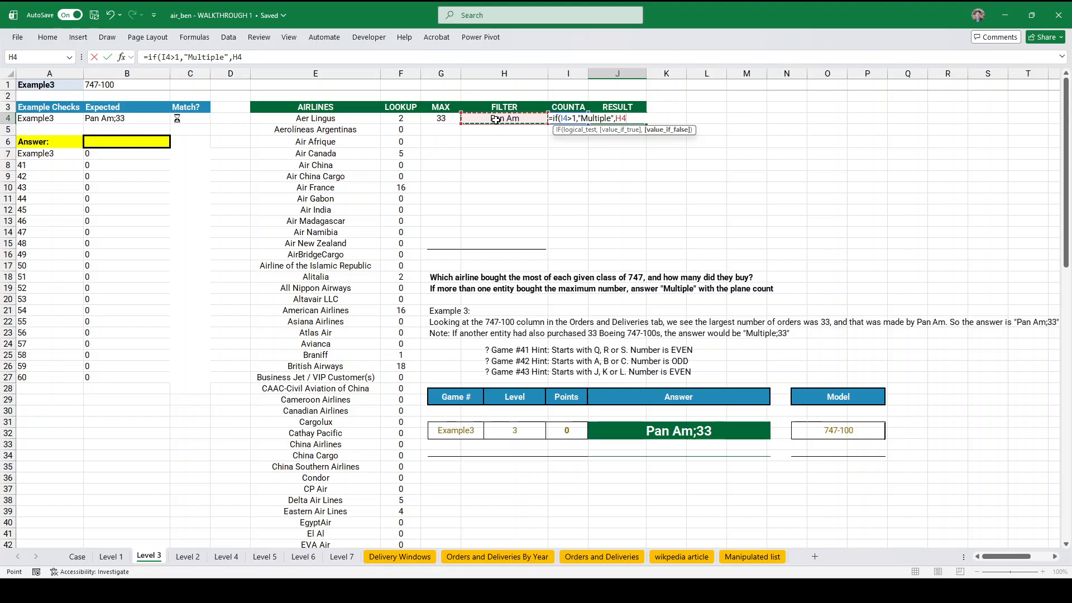
text()&";)
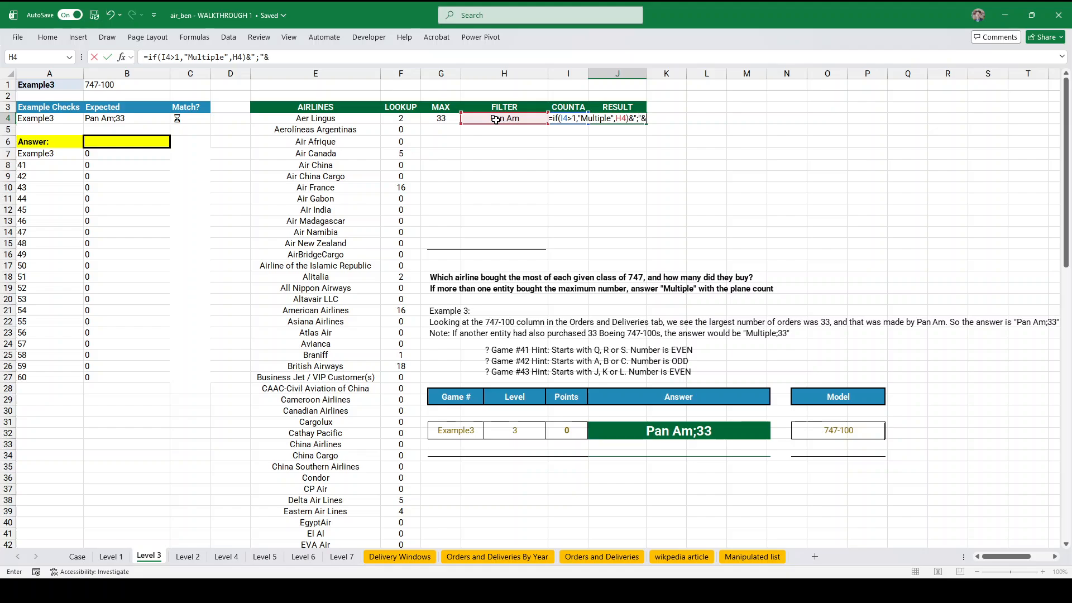
text("&)
click(441, 118)
text())
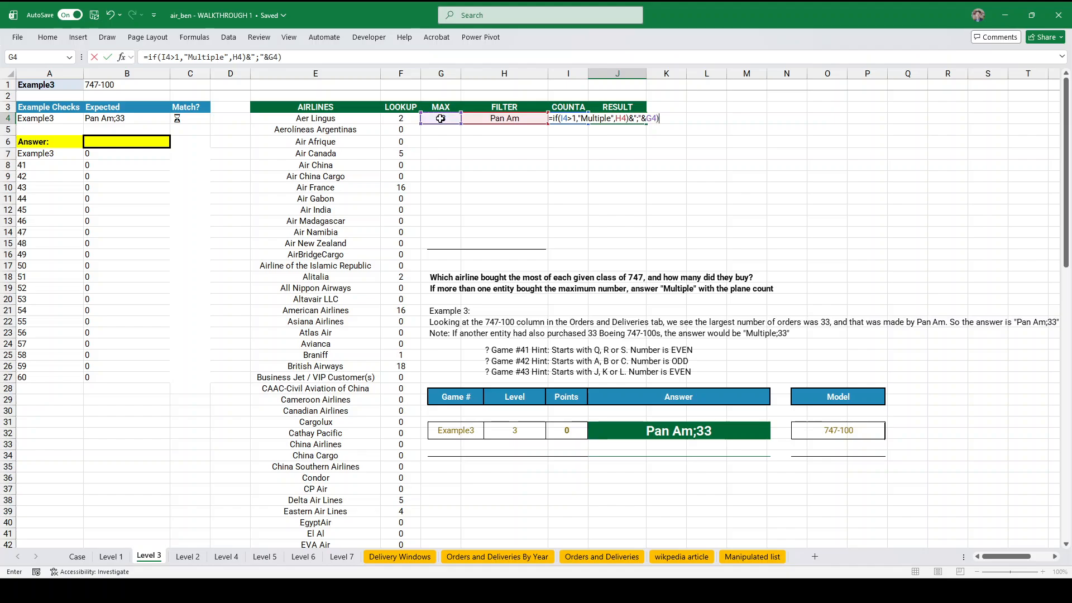
key(Return)
key(Return)
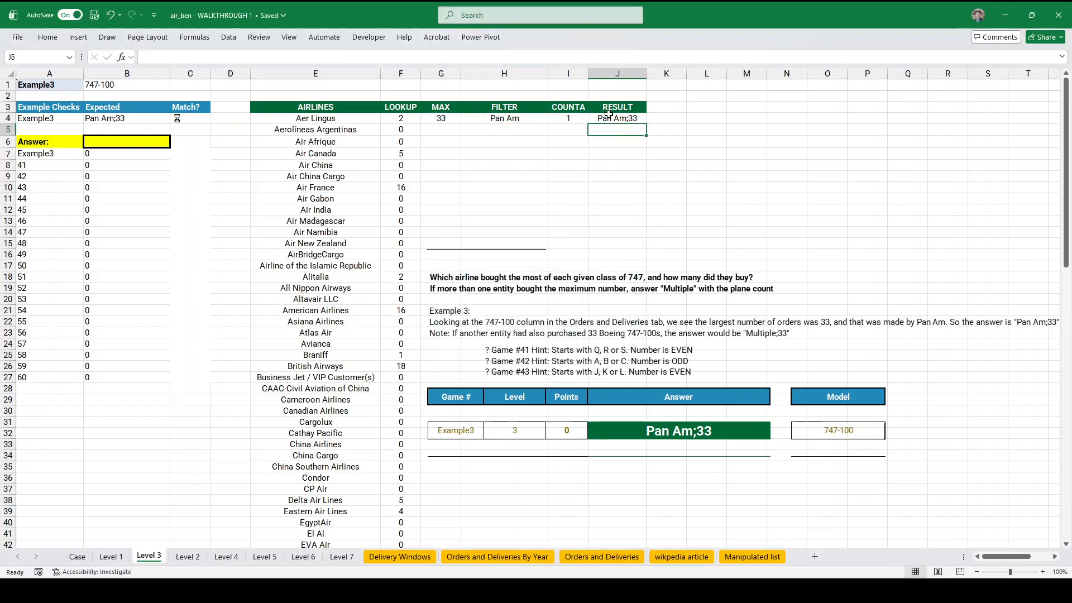
click(618, 119)
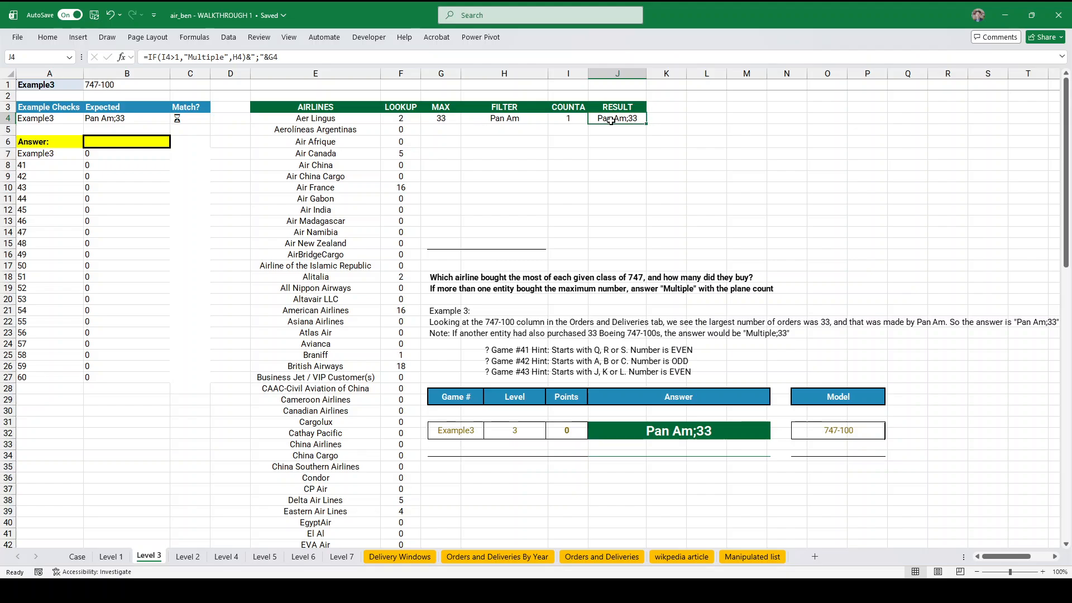
- Choose game 44 in A1 and check the RESULT formula in J4 for a model with tied airlines
click(52, 86)
click(88, 85)
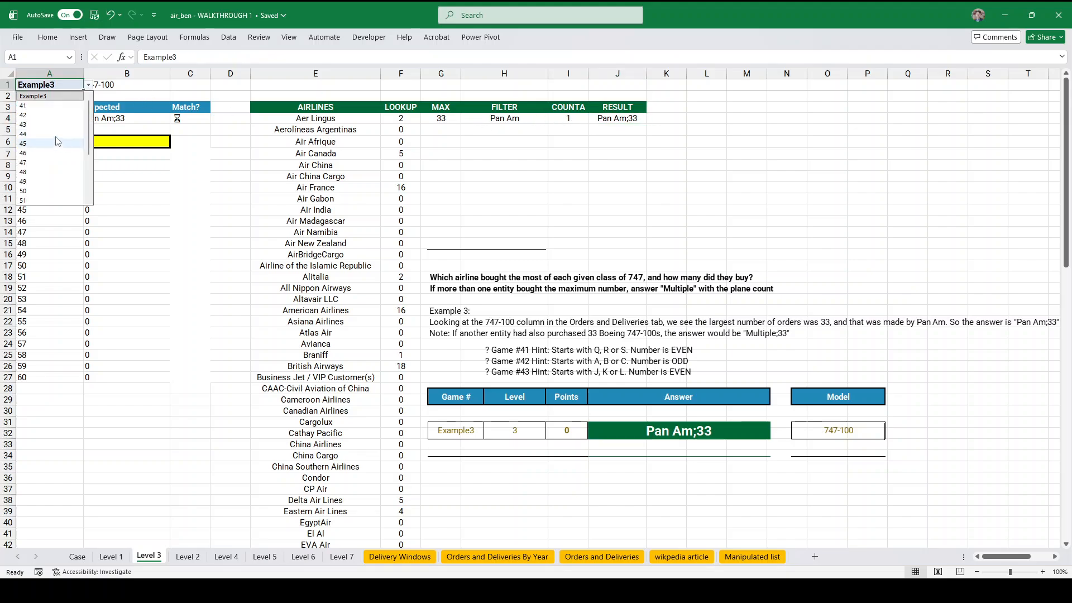
click(57, 135)
click(527, 173)
click(618, 118)
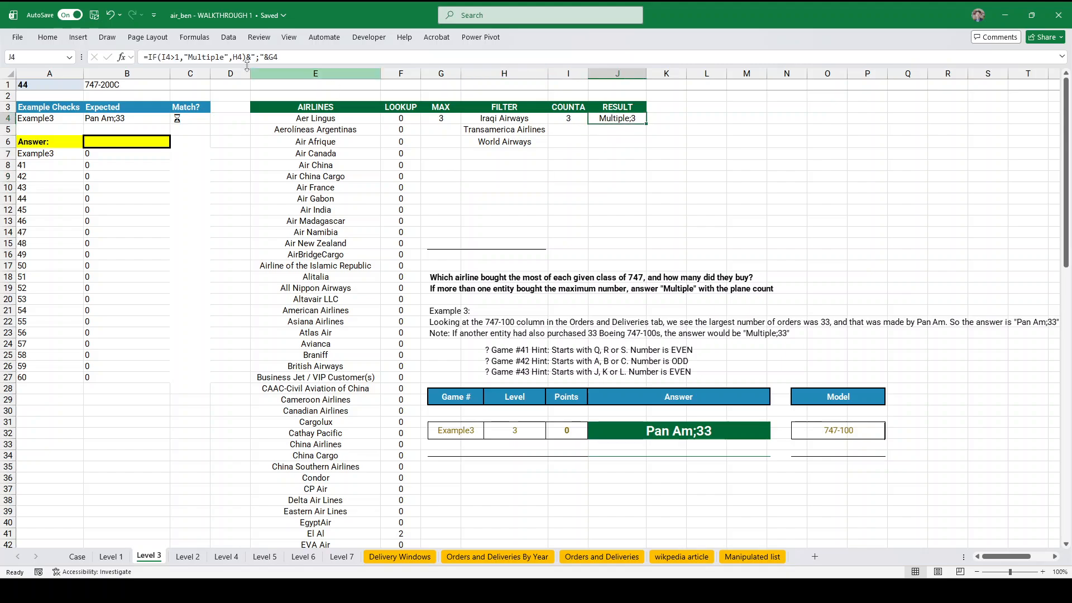
- Remove the spill reference from the count in I4 so that it reads =ROWS(H4)
key(Left)
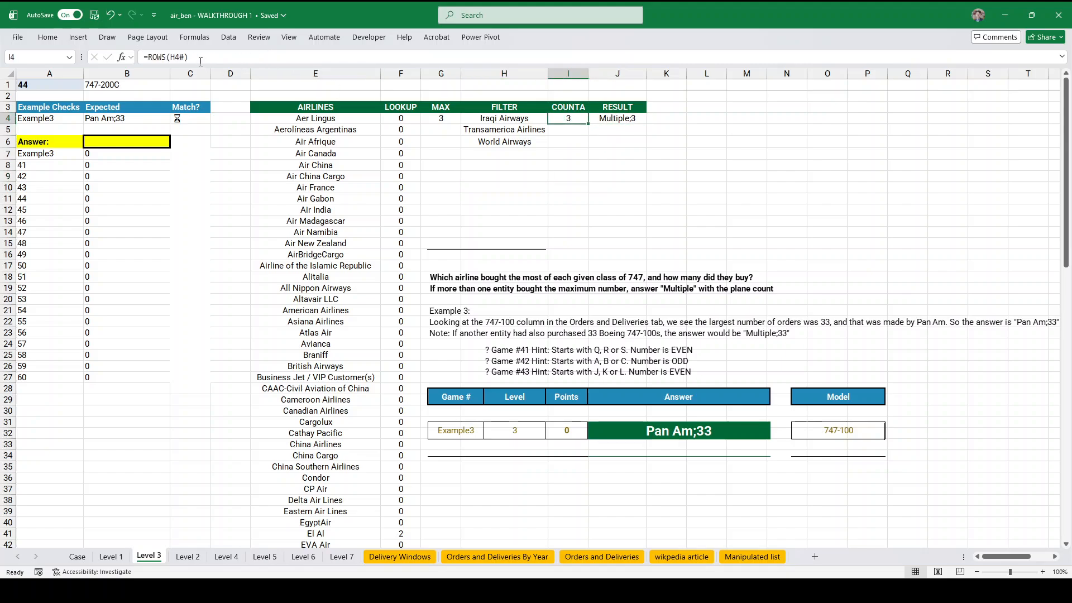
click(182, 57)
key(BackSpace)
key(Return)
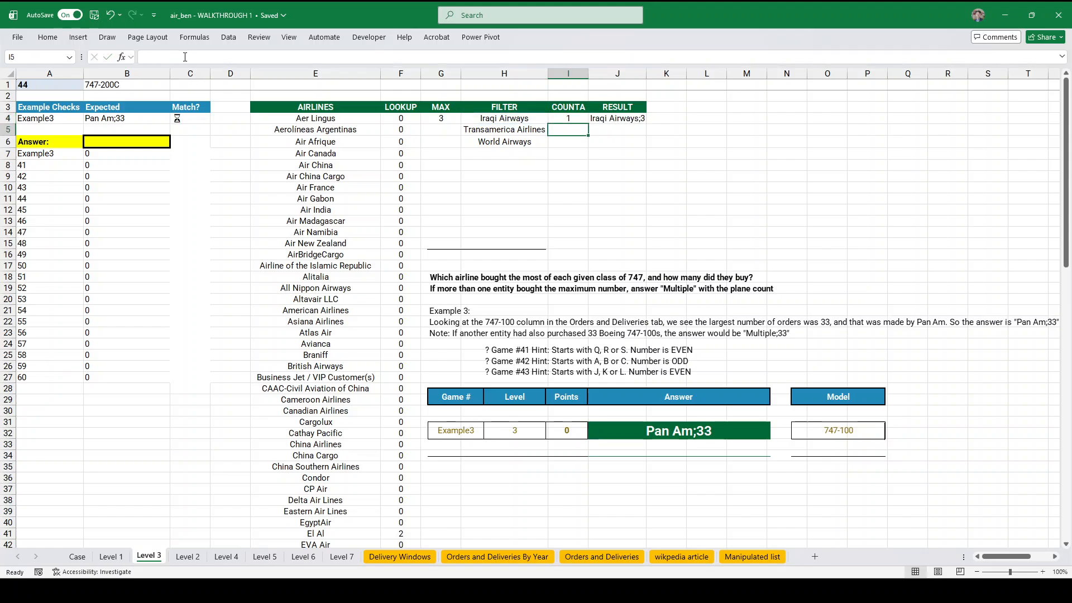
- Link the yellow Answer cell B6 to the result with =J4
click(109, 142)
text(=)
click(632, 119)
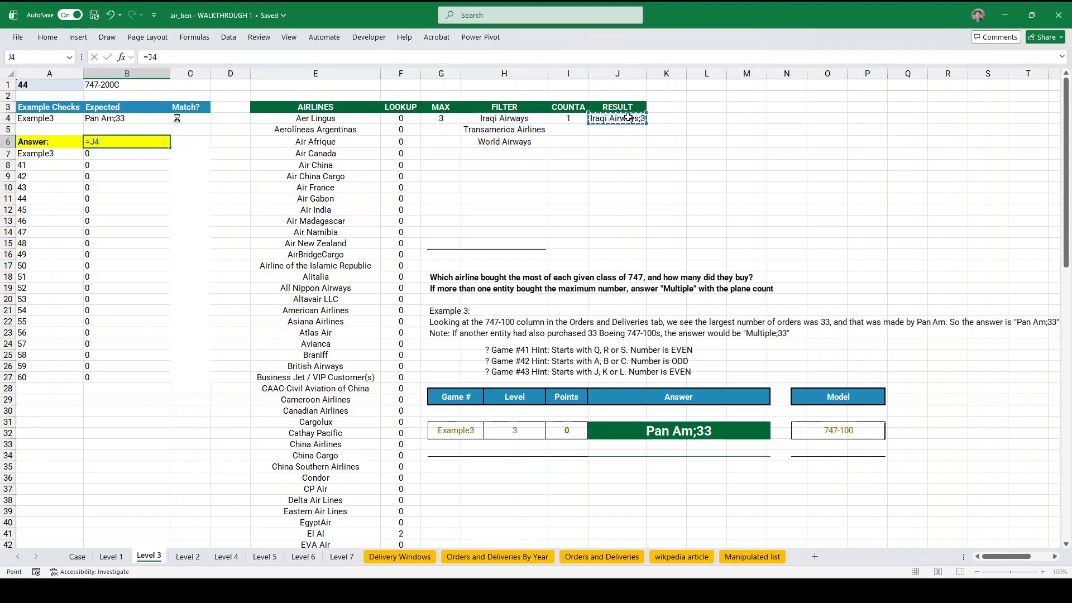
key(Return)
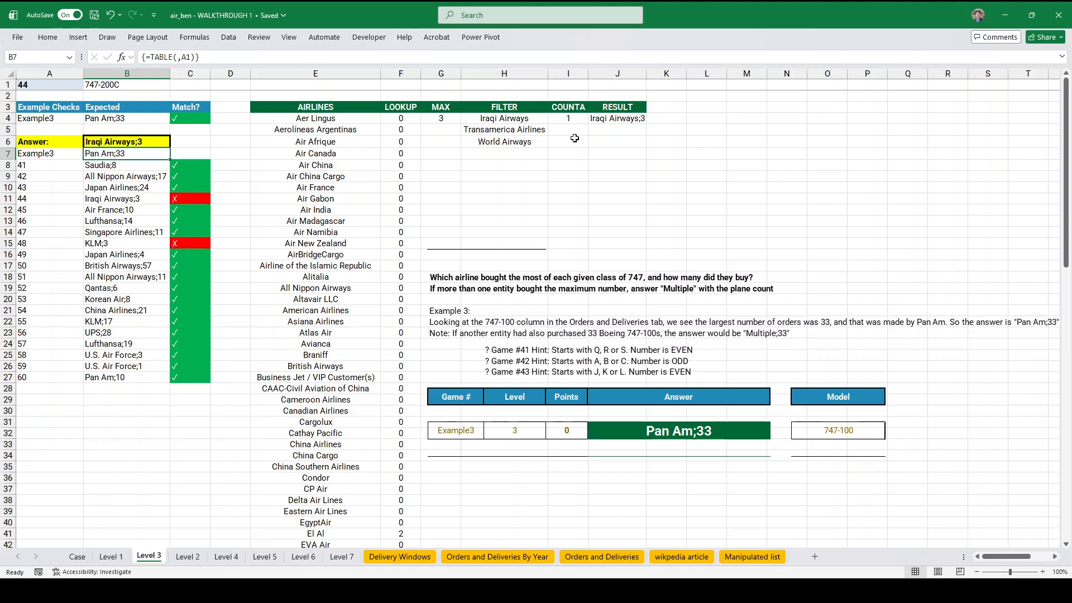
click(617, 120)
click(242, 57)
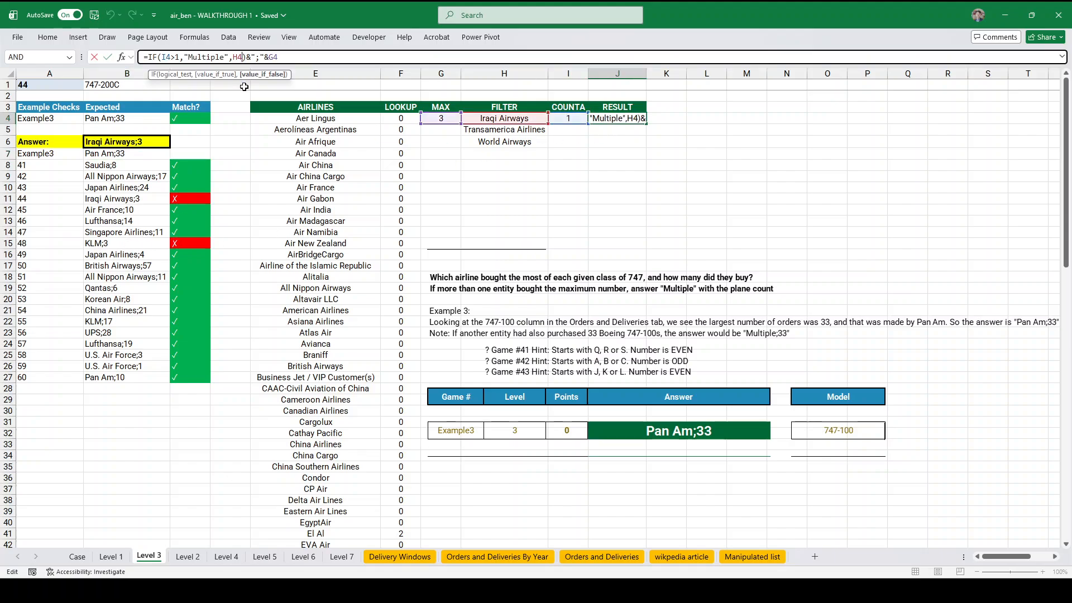
key(Escape)
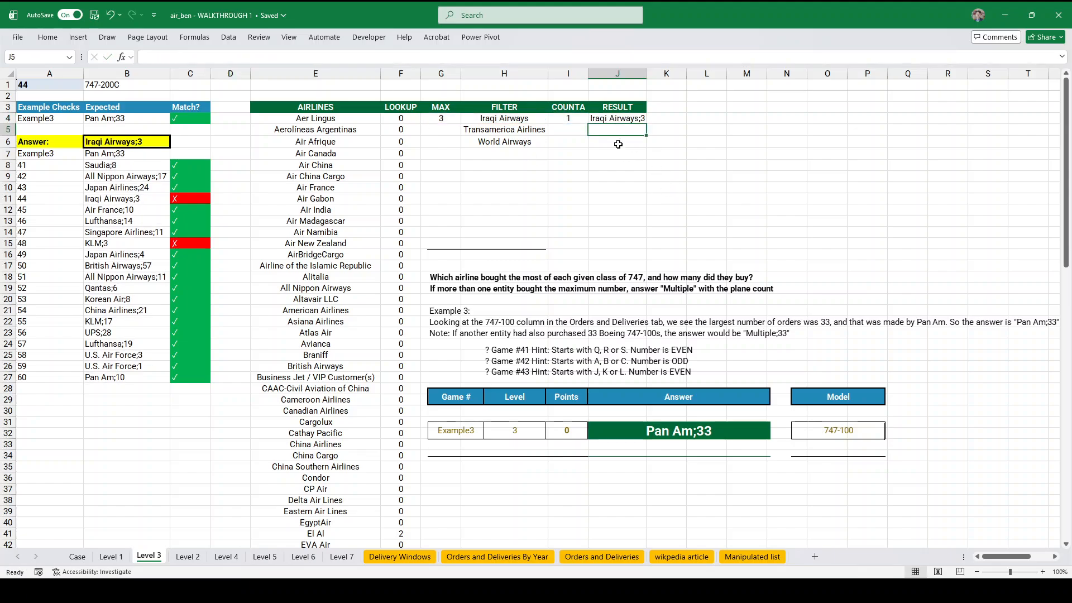
- Restore the spill reference in the I4 count so that it reads =ROWS(H4#)
key(Left)
click(180, 57)
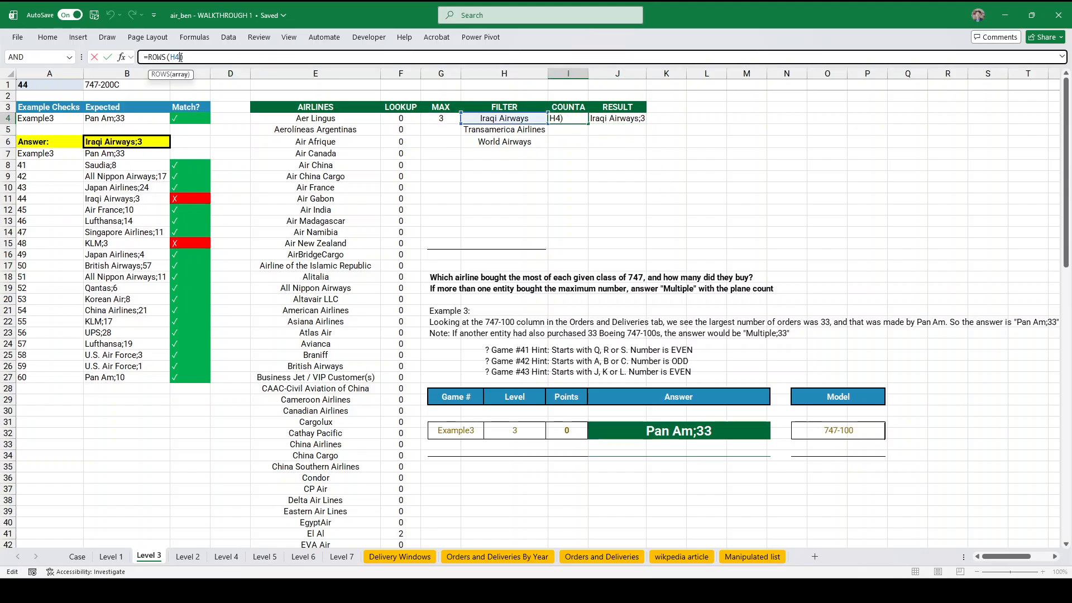
text(#)
key(Return)
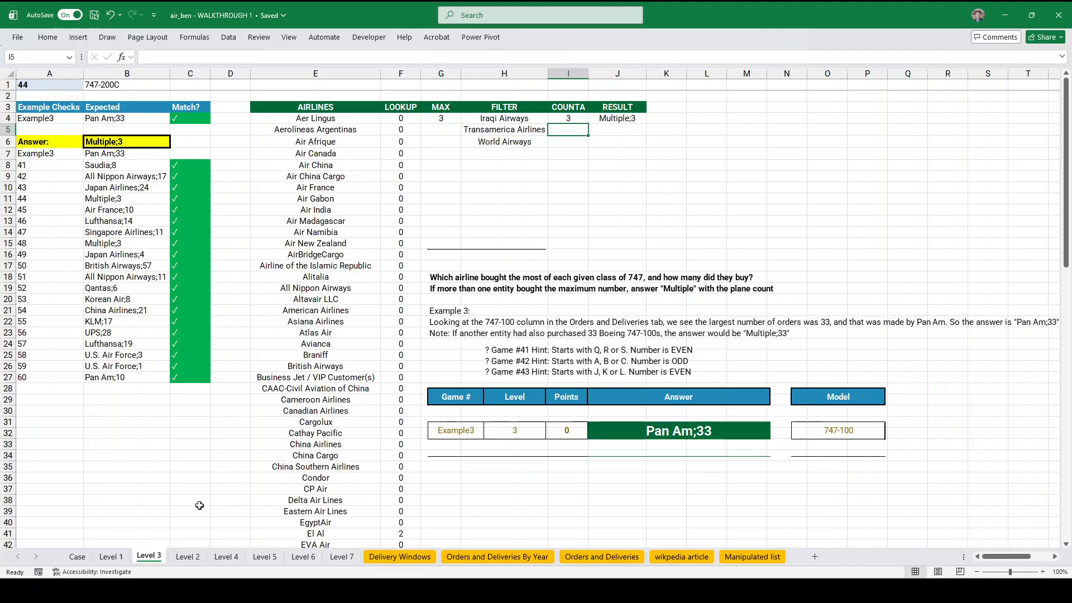
- Go to the Level 4 sheet and shift the task instructions picture slightly left and down
click(226, 557)
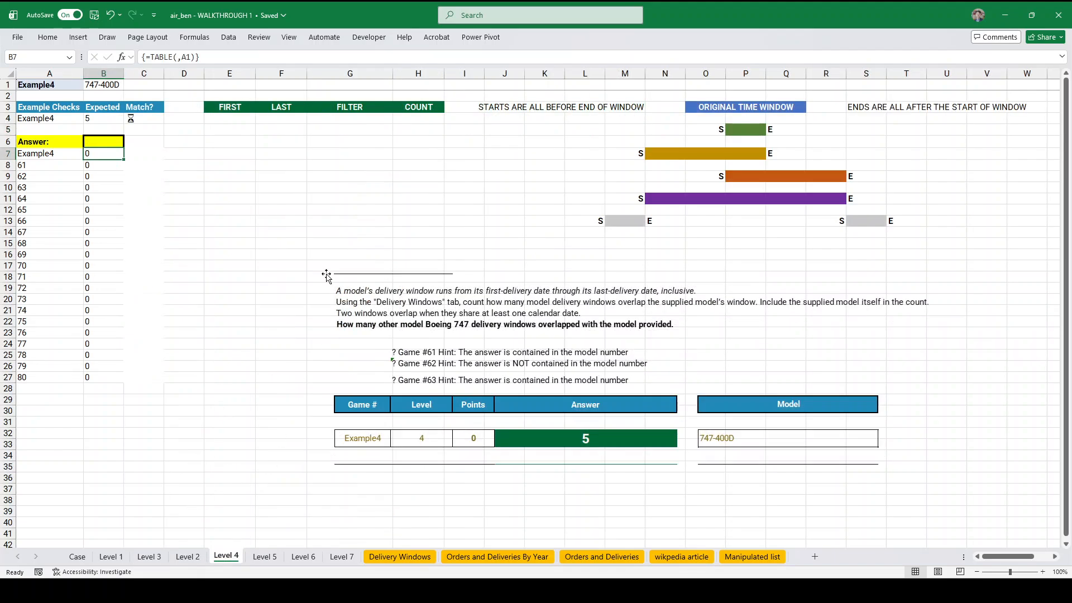
drag(493, 337, 473, 341)
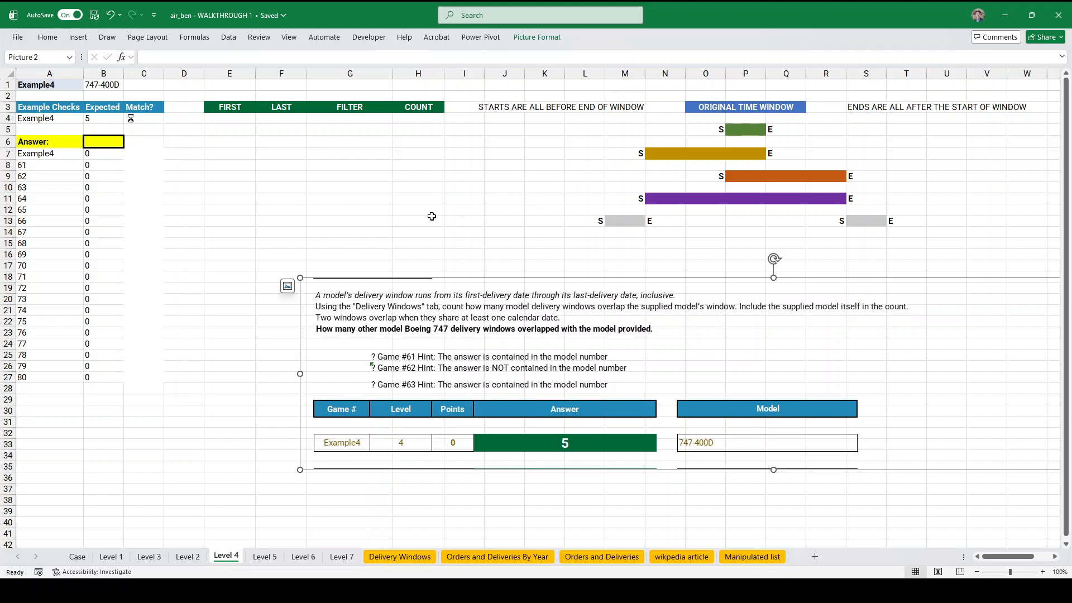
click(721, 105)
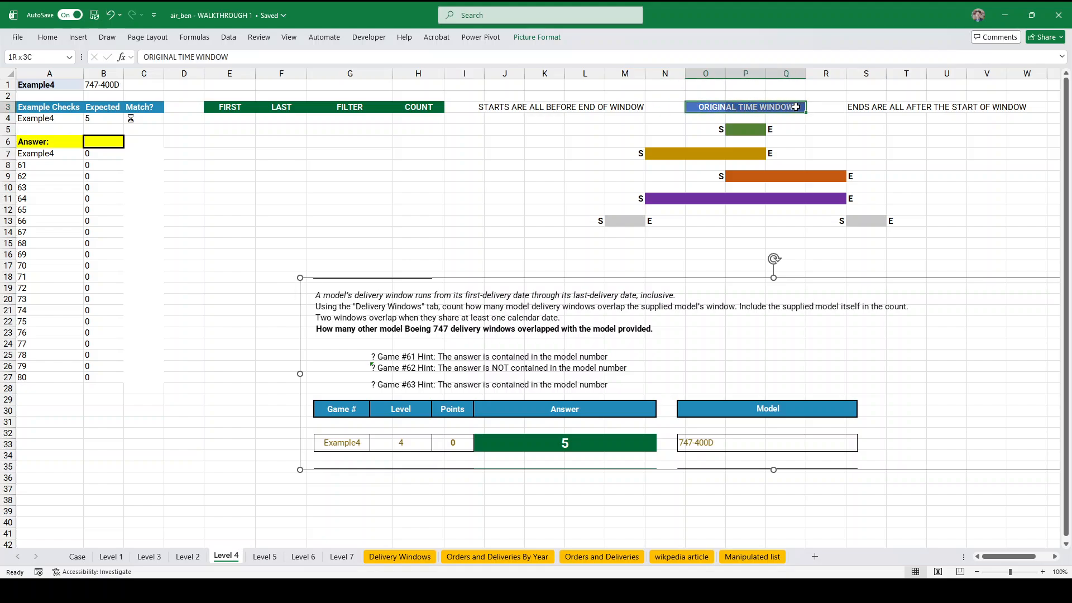
click(233, 121)
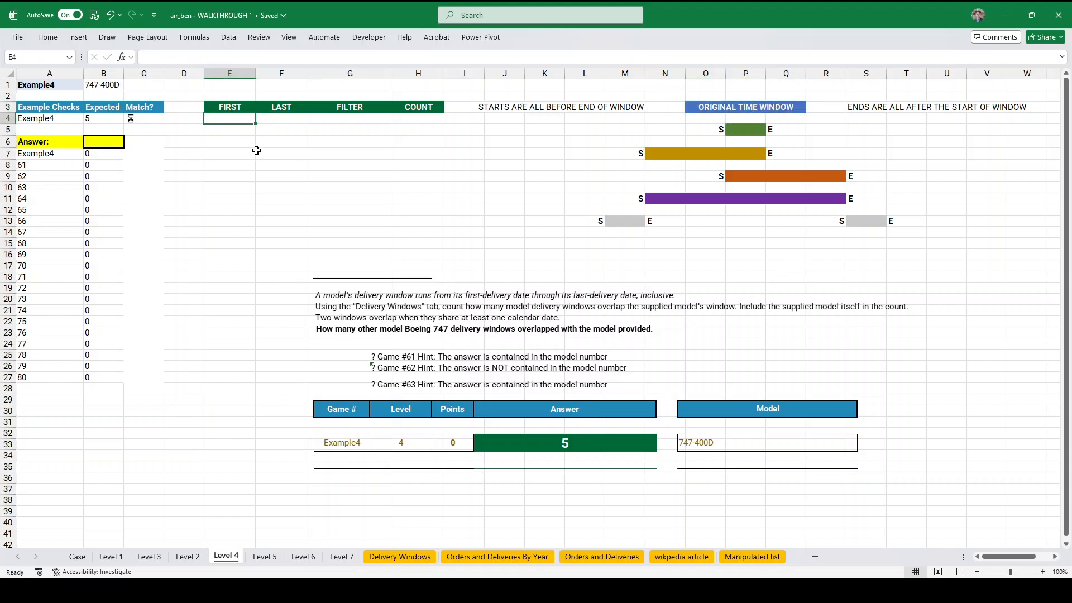
text(=xl)
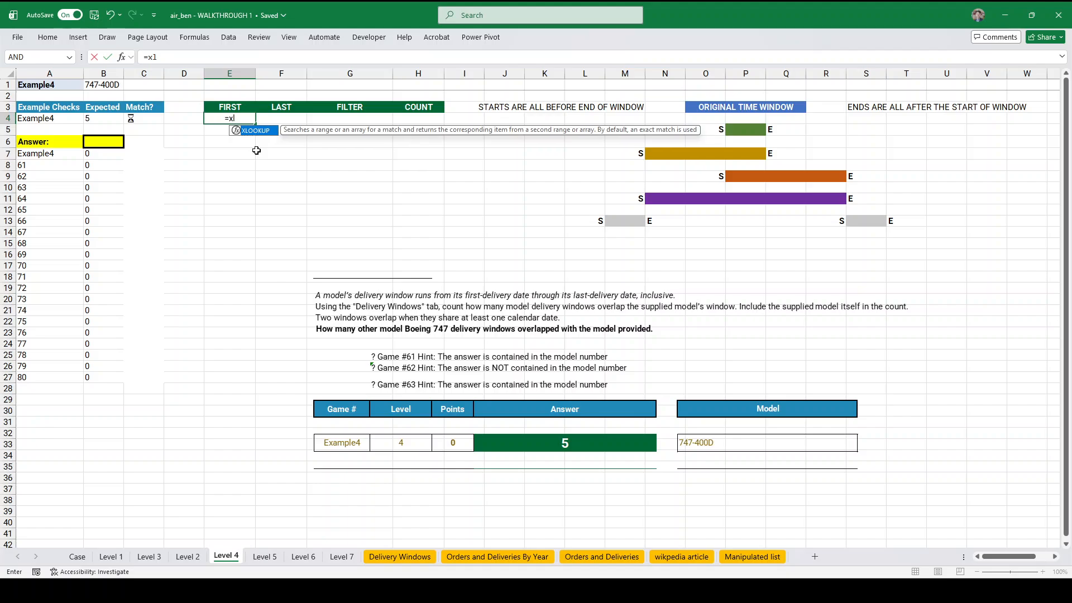
key(BackSpace)
key(BackSpace)
key(BackSpace)
key(Return)
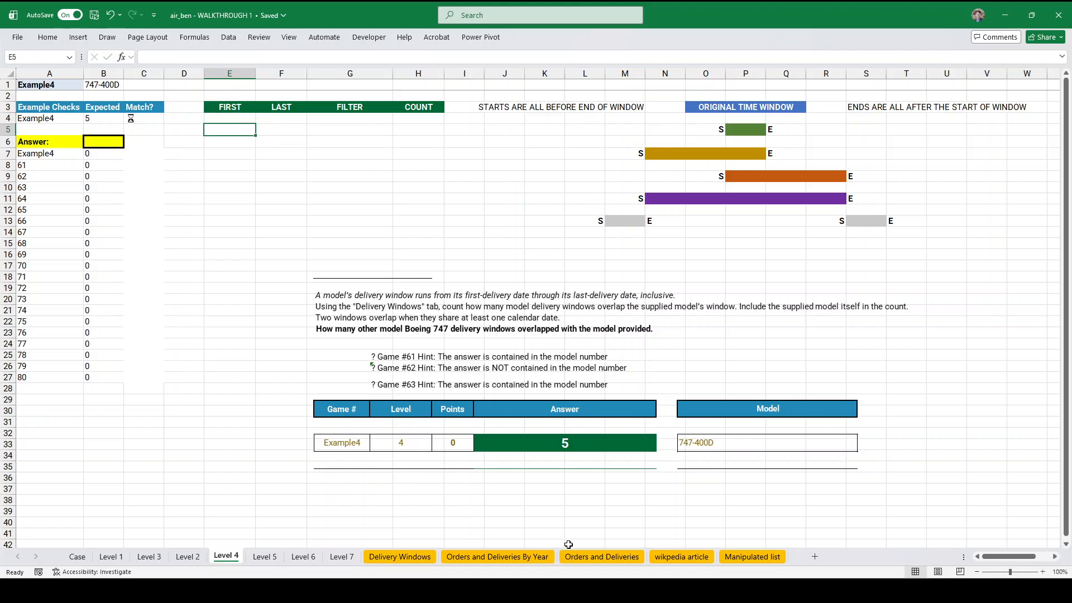
- On the Delivery Windows sheet, name the model cells A3:A30 dModels
click(401, 557)
drag(75, 110, 53, 433)
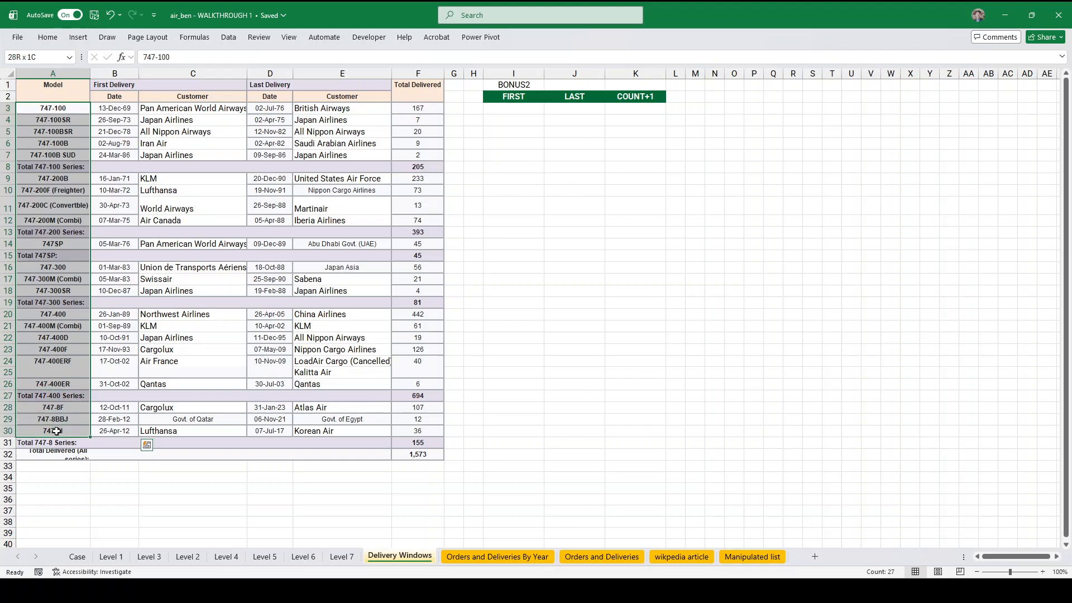
click(39, 57)
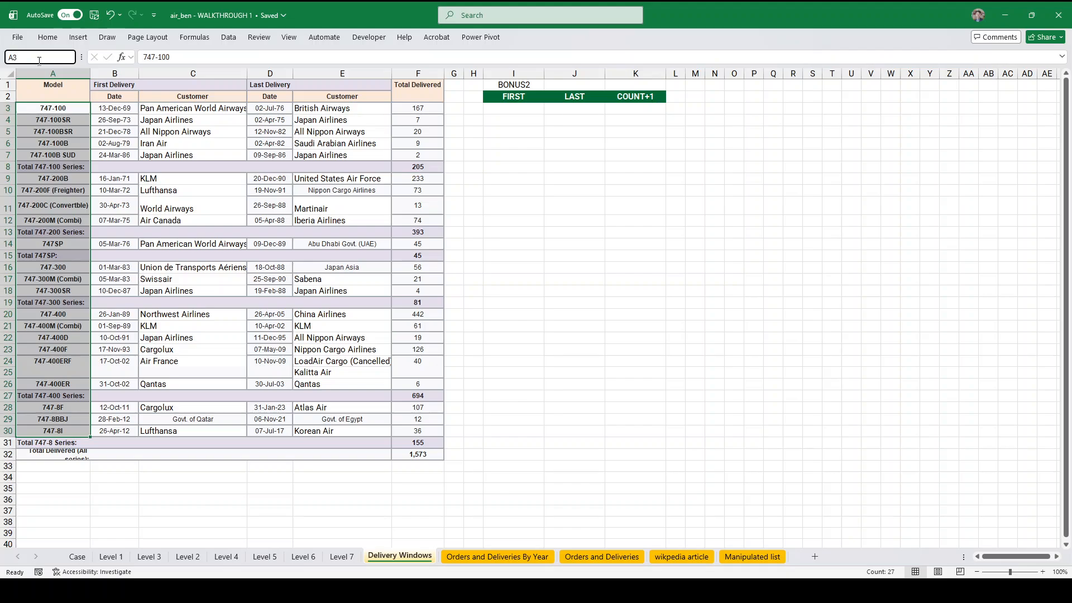
text(dModles)
key(Return)
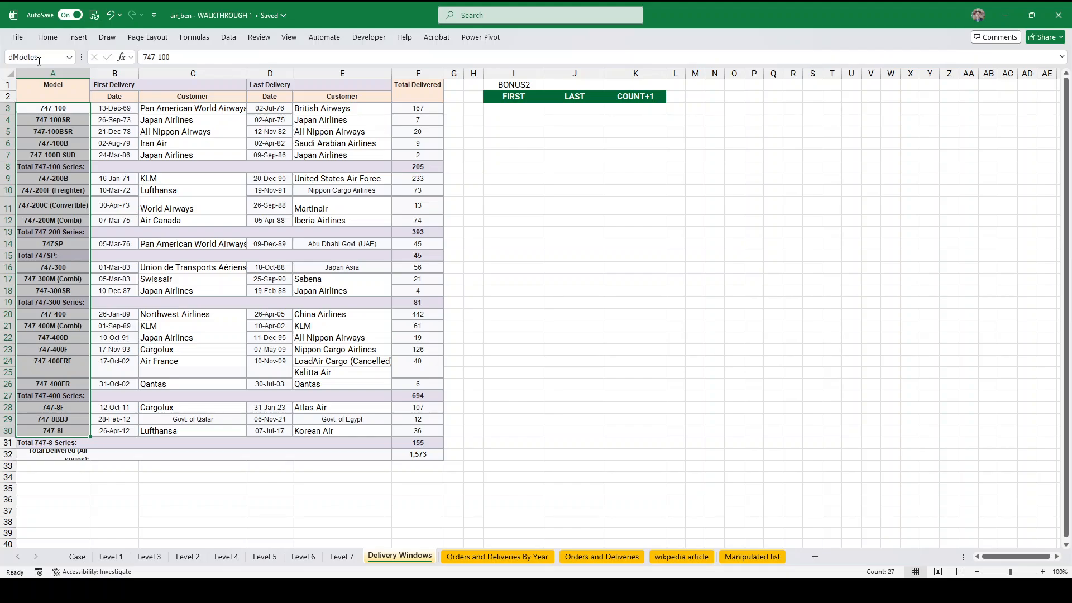
click(39, 59)
text(dModels)
key(Return)
- Try to name the first-delivery date cells B3:B30
drag(105, 109, 114, 431)
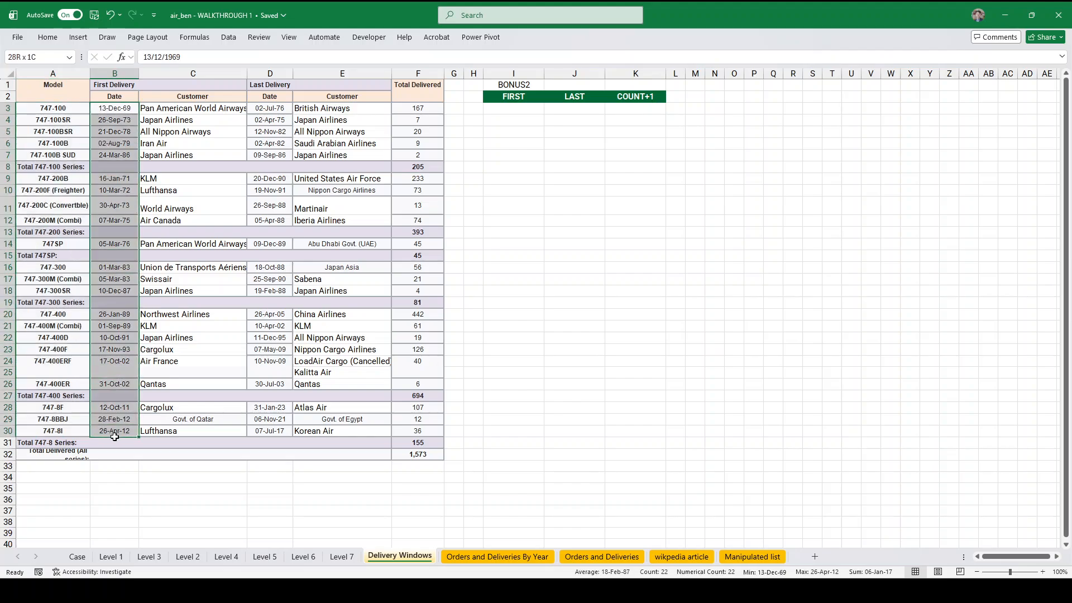
click(30, 59)
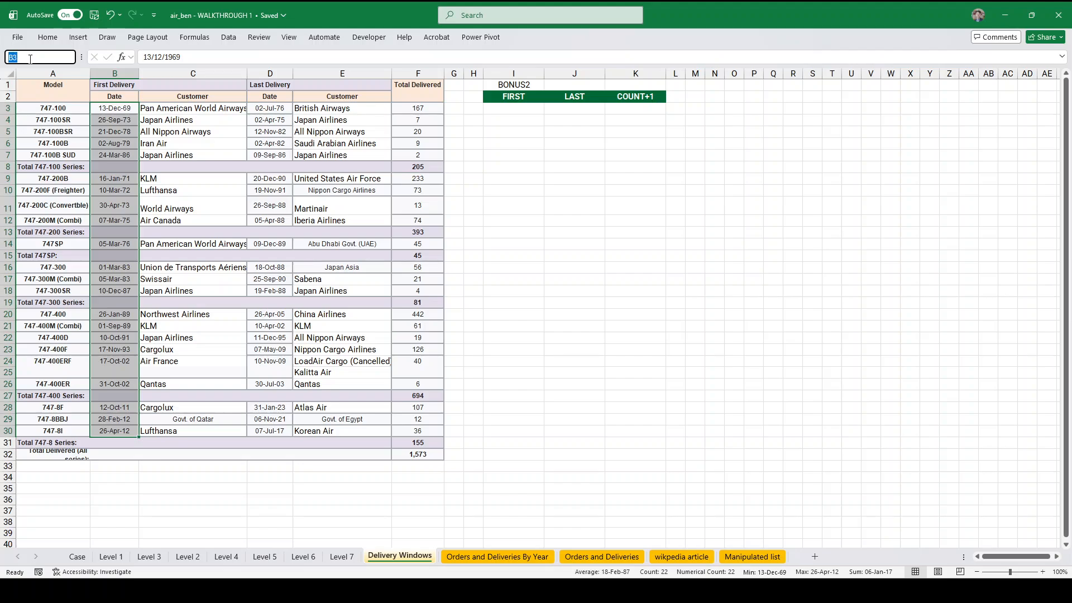
key(Return)
- Name the last-delivery date cells D3:D30 ld
drag(269, 107, 270, 434)
click(34, 58)
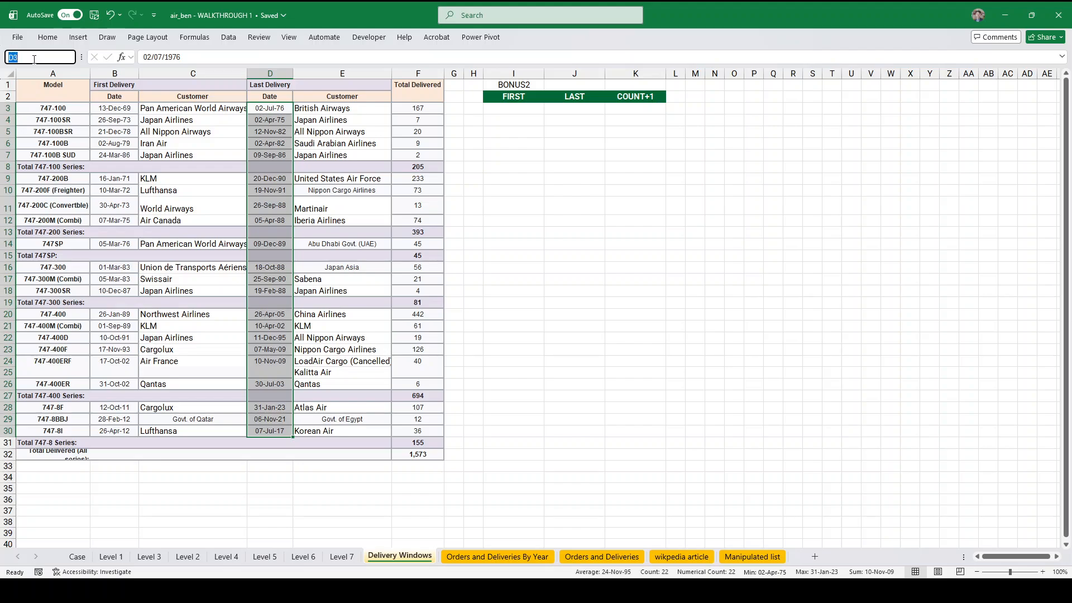
text(ld)
key(Return)
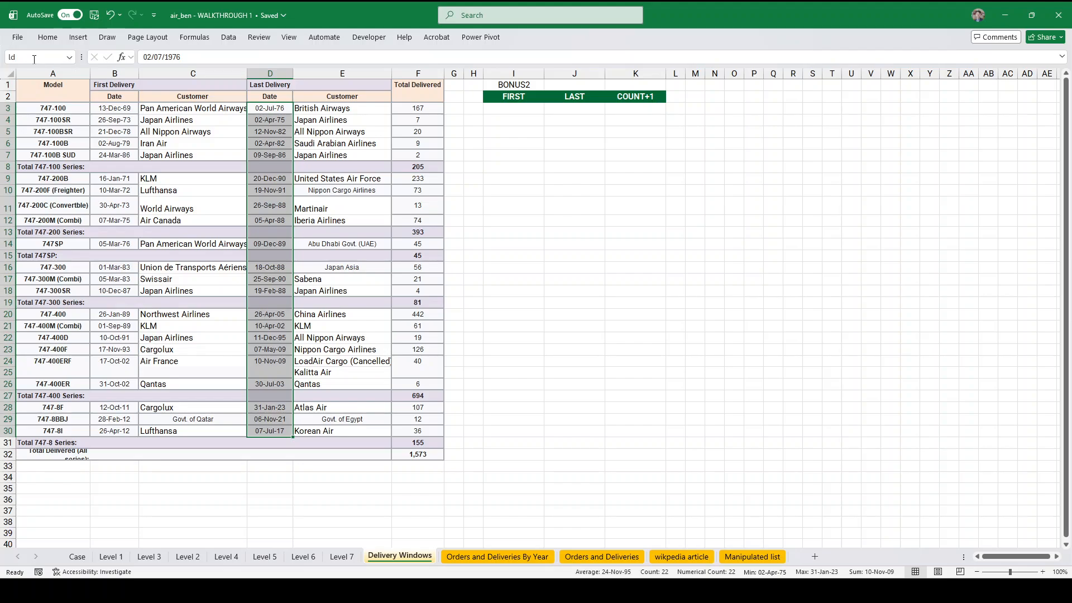
click(343, 260)
- On the Level 4 sheet, look up the model's first-delivery date in E4 with =XLOOKUP(B1,dModels,fd)
click(226, 557)
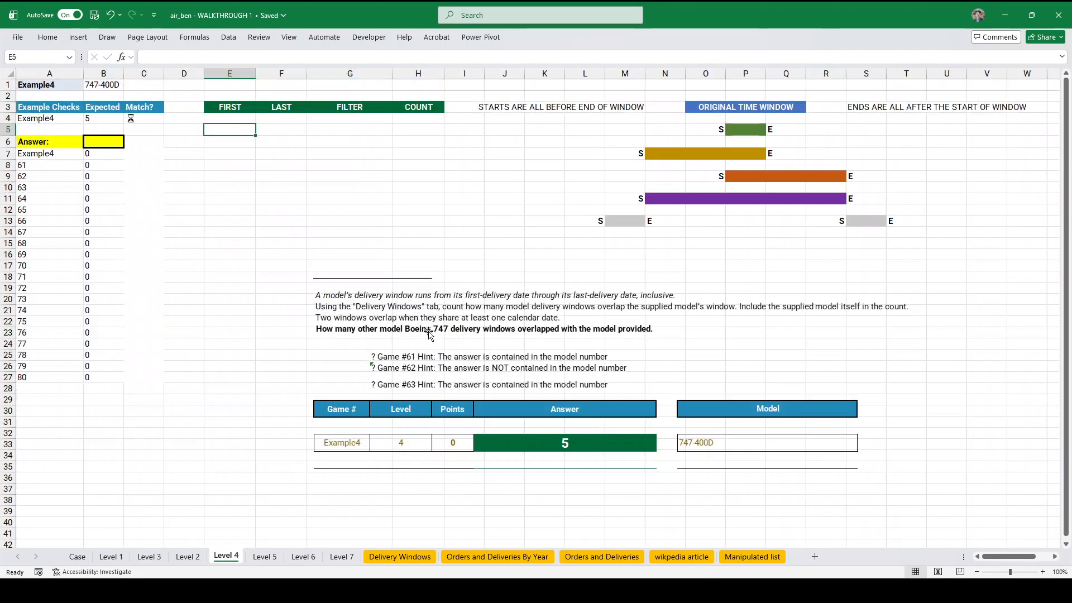
click(222, 116)
text(=xlookup()
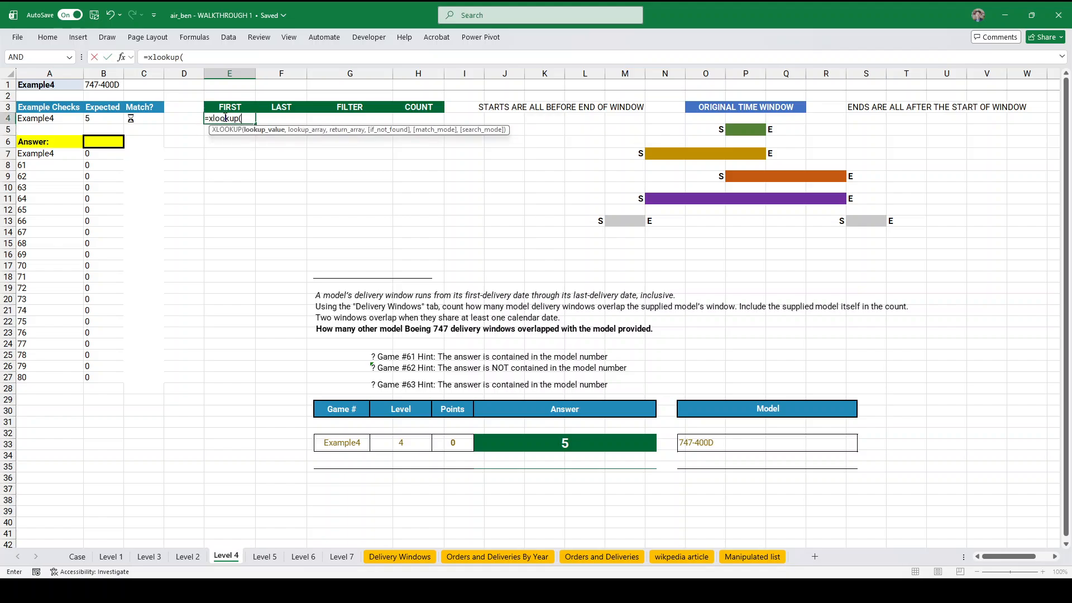
click(105, 84)
text(,dMo)
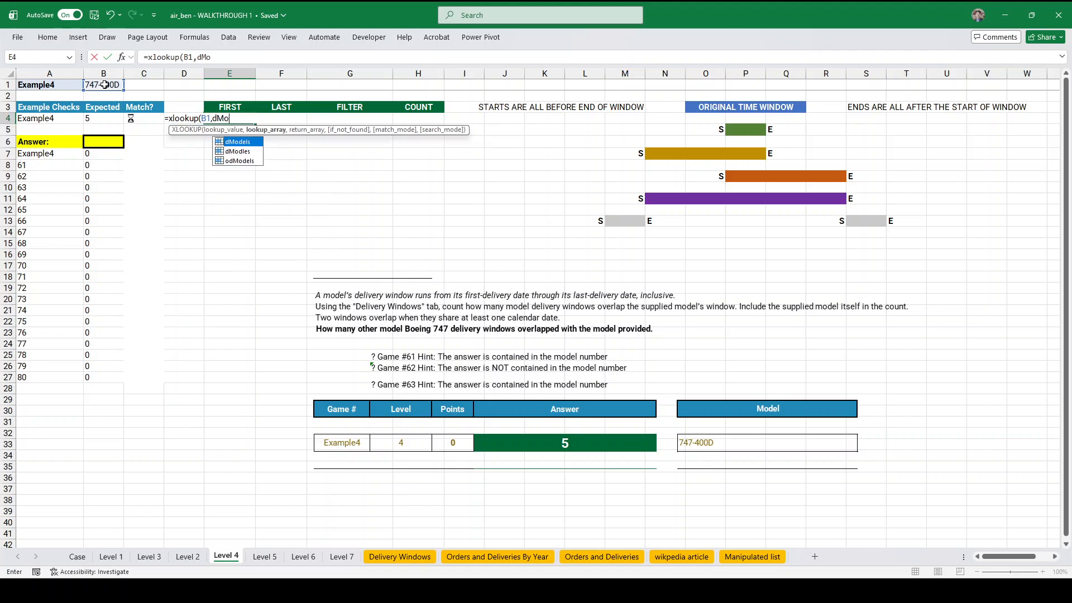
key(Tab)
text(,)
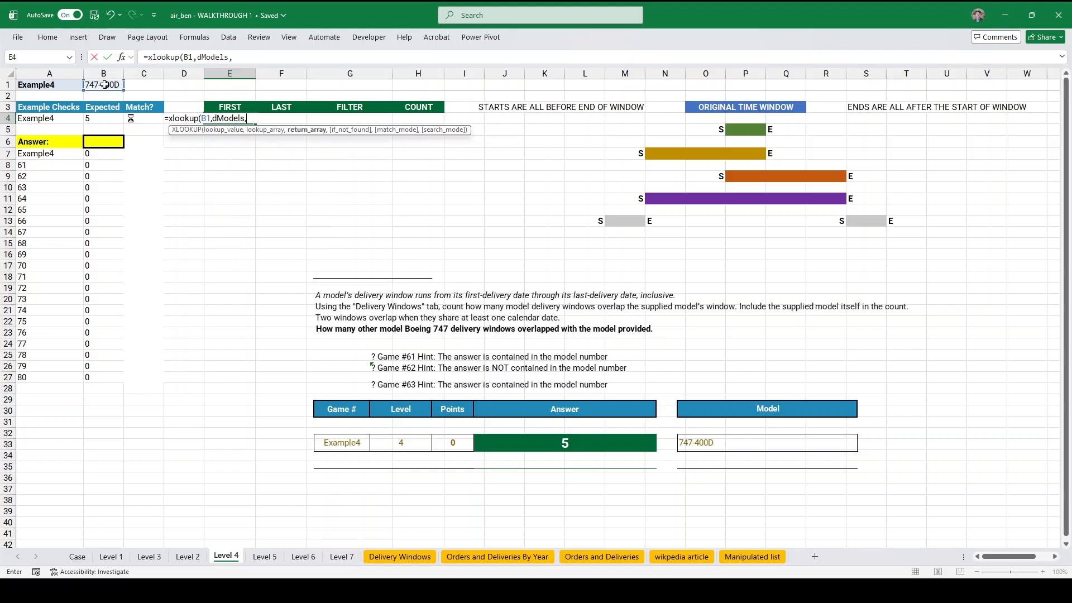
text(fd)
key(ctrl+Return)
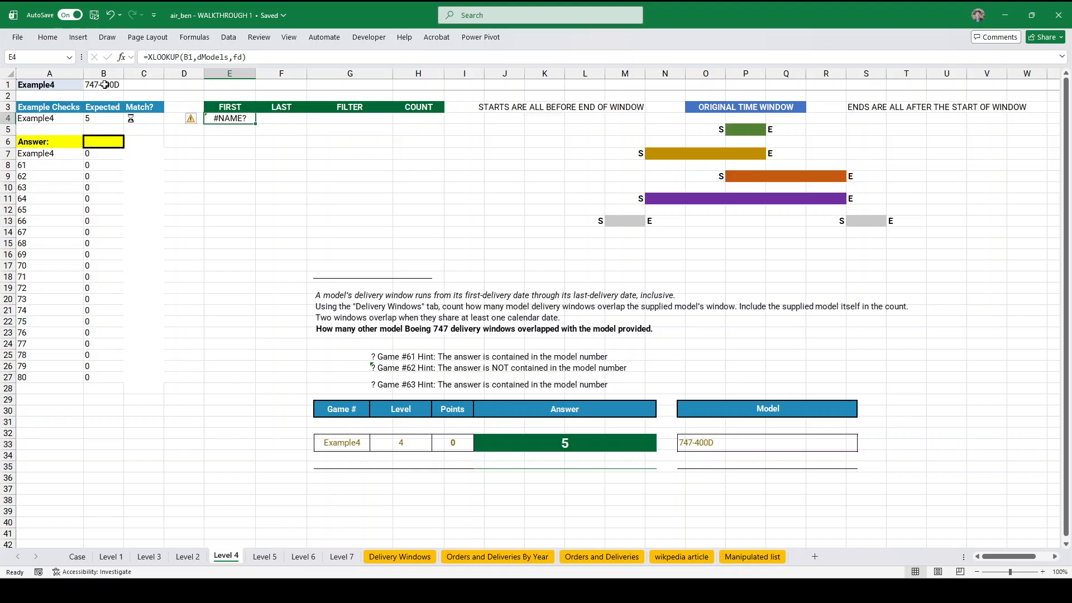
click(253, 56)
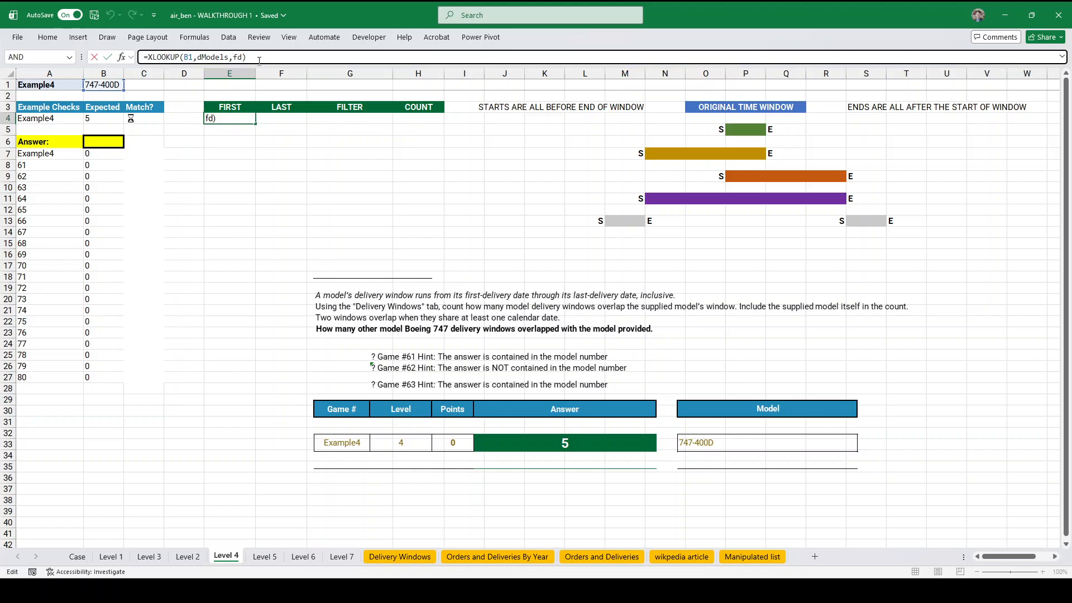
key(Escape)
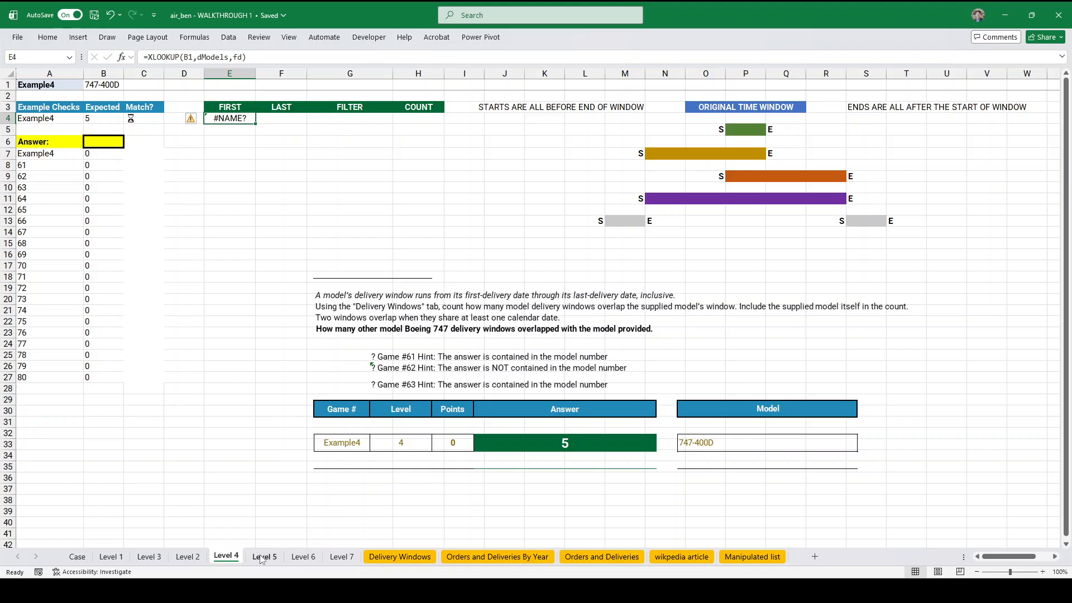
- Check the defined names on the Delivery Windows sheet and name the first-delivery date cells B3:B30 fd
click(422, 558)
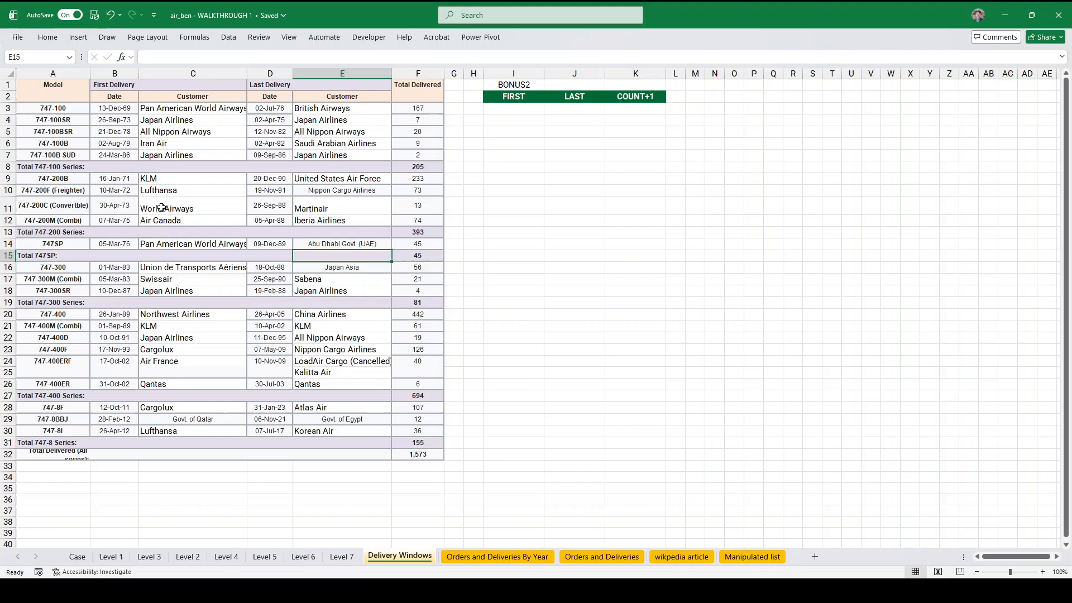
click(69, 57)
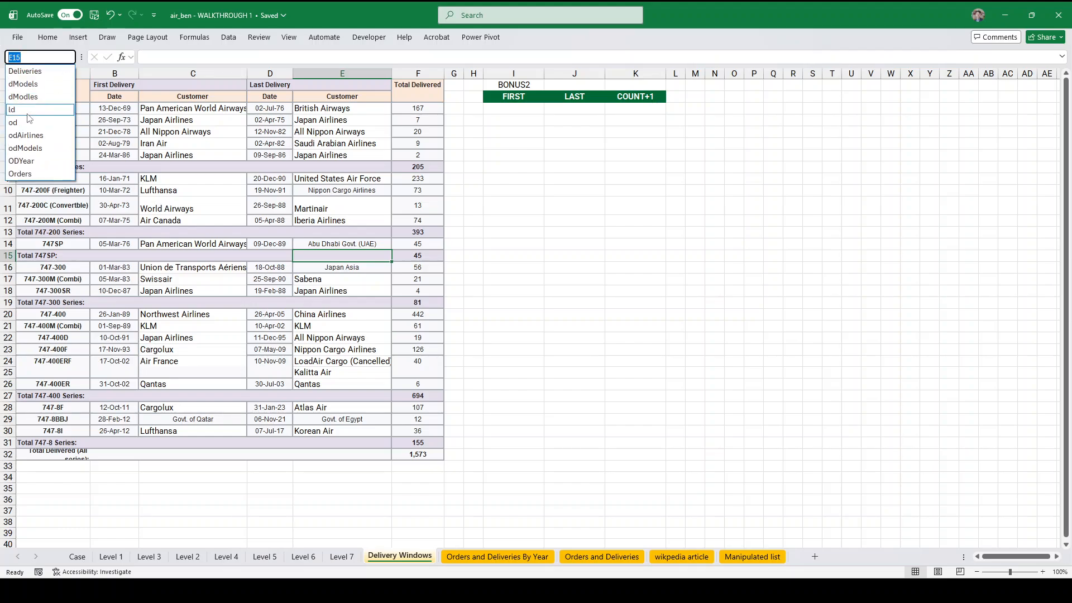
key(Escape)
drag(124, 110, 114, 431)
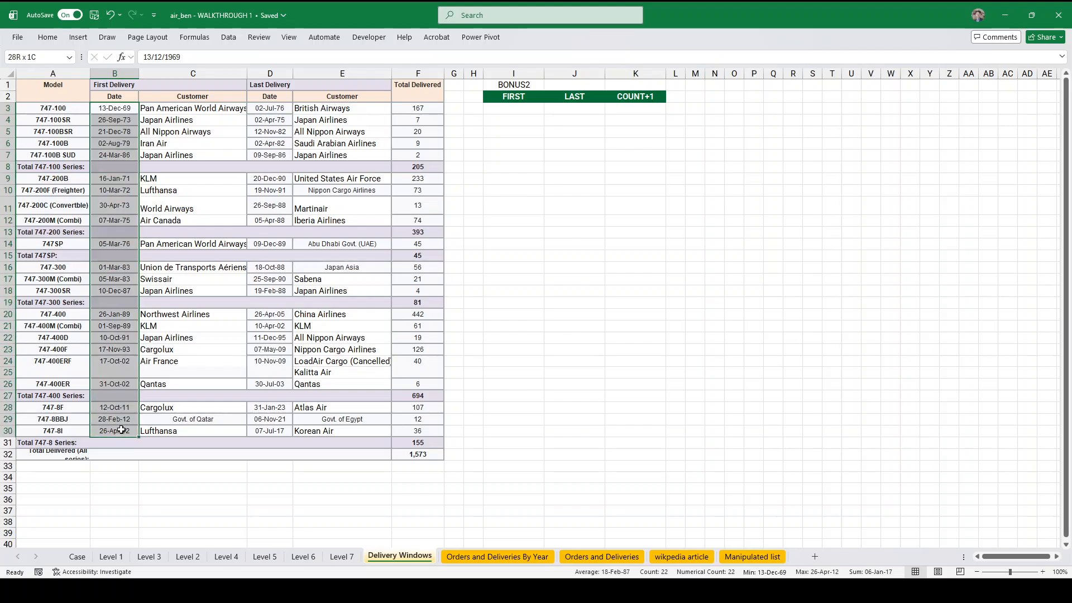
click(36, 58)
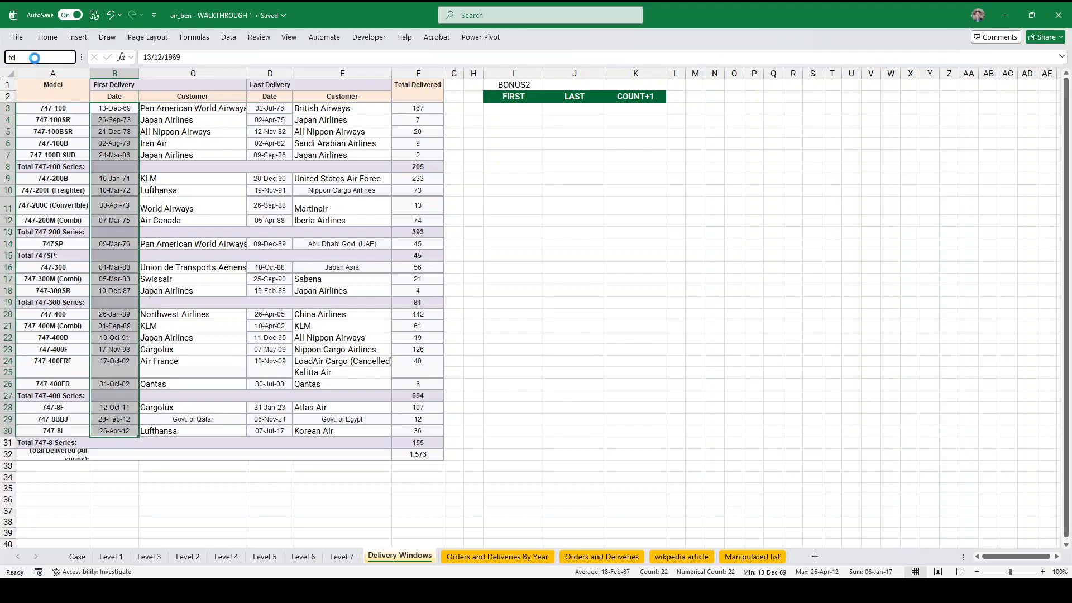
text(fd)
key(Return)
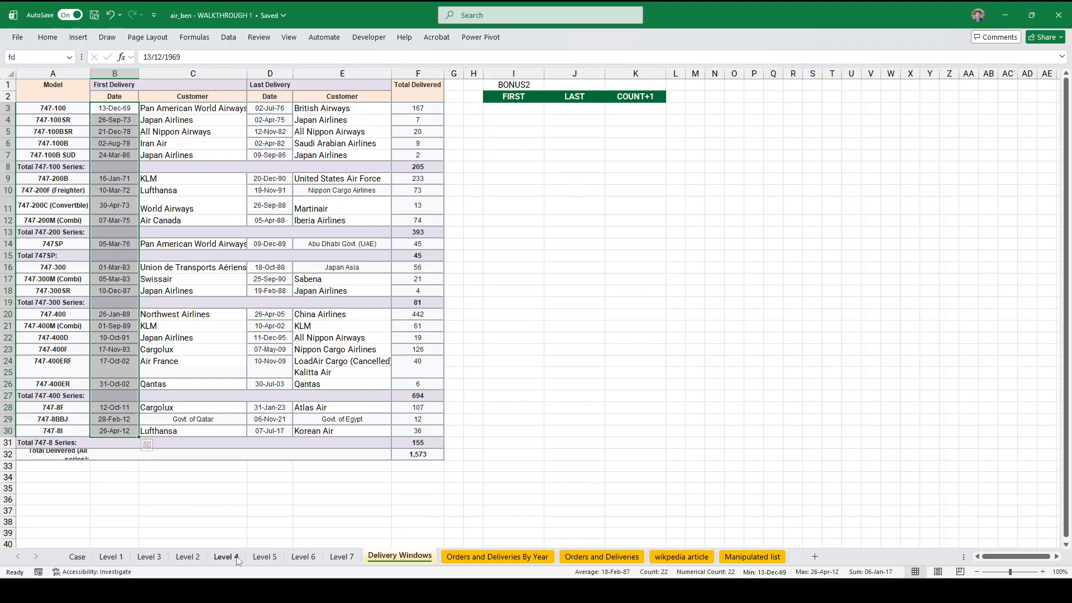
- On the Level 4 sheet, look up the model's last-delivery date in F4 with =XLOOKUP(B1,dModels,ld)
click(226, 557)
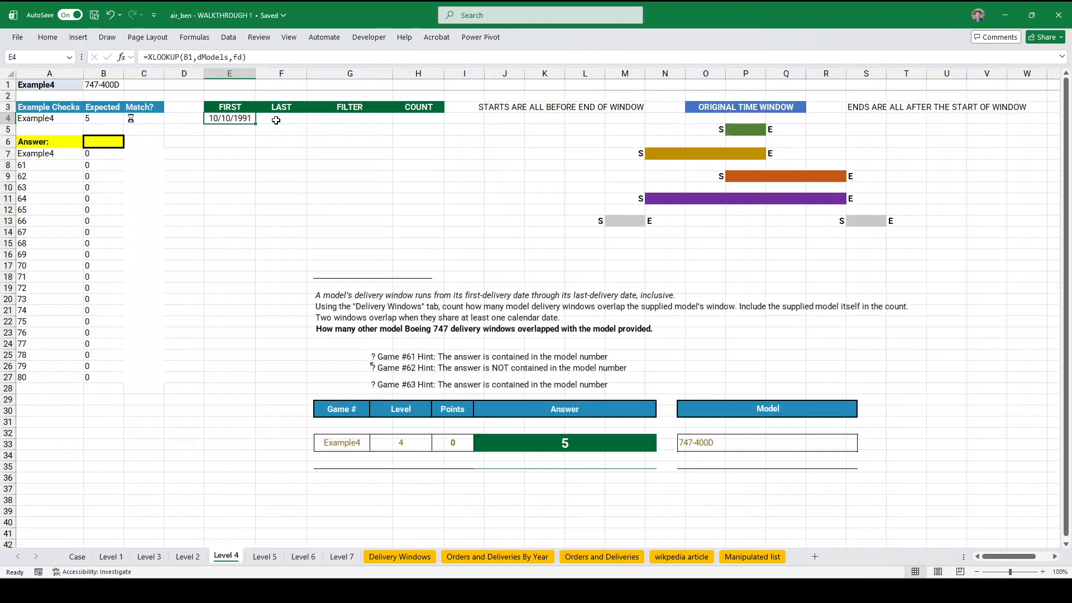
click(276, 121)
text(=xlooku)
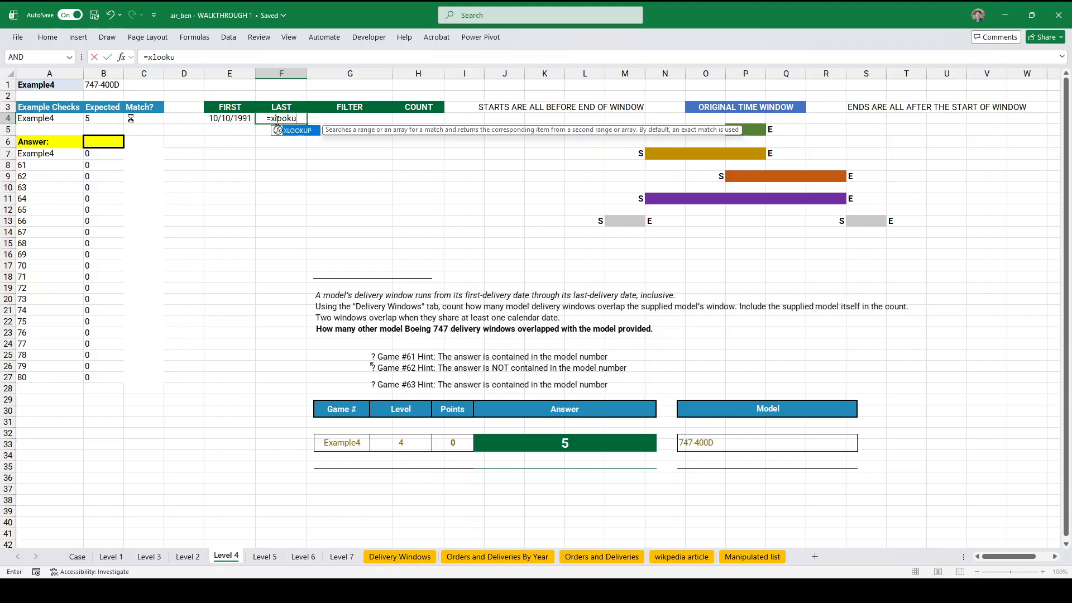
text(p(b1,d)
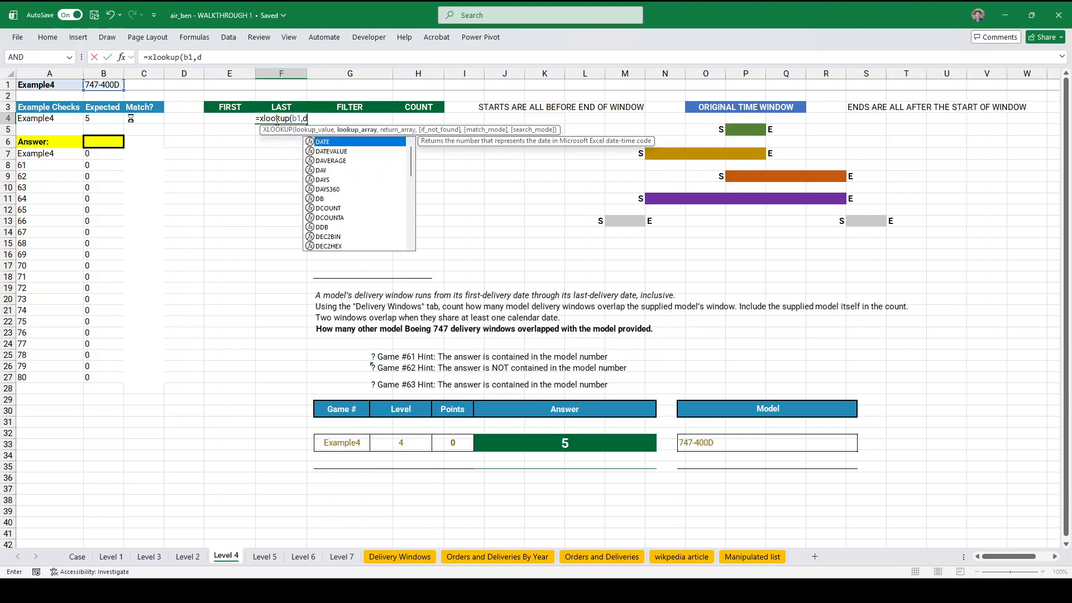
text(Models,l)
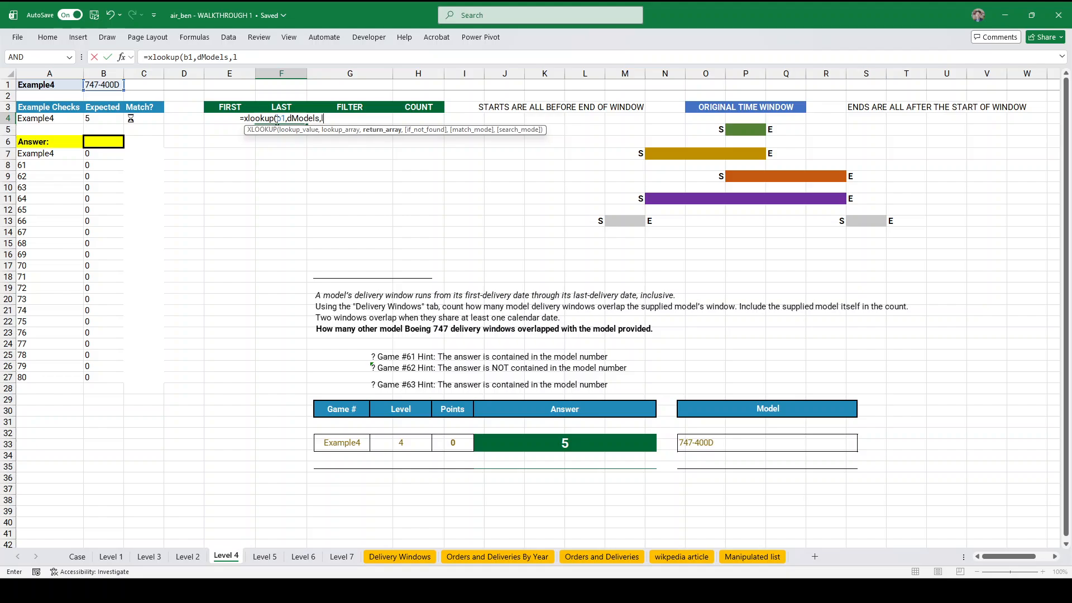
text(FirstLast))
key(Return)
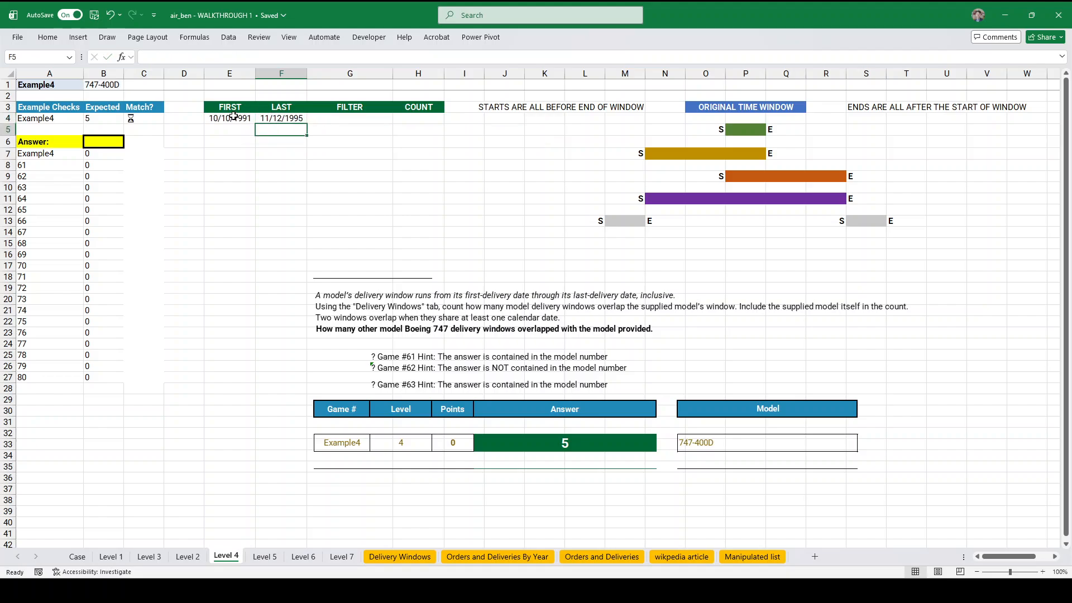
click(700, 109)
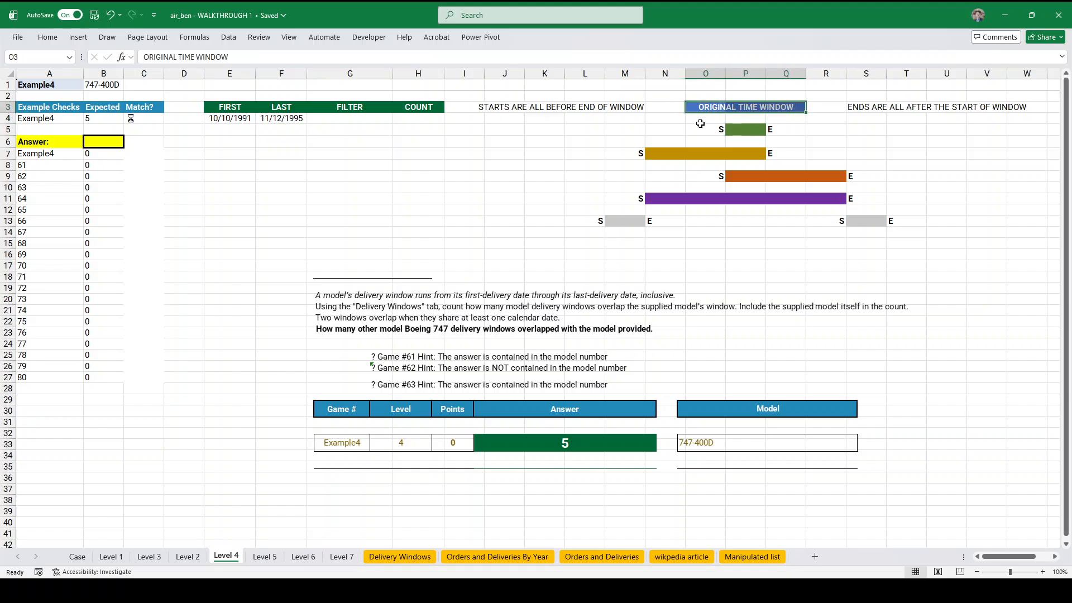
- Examine the Level 4 time-window diagram, comparing the overlapping and non-overlapping bars with the original window's start and end
click(743, 131)
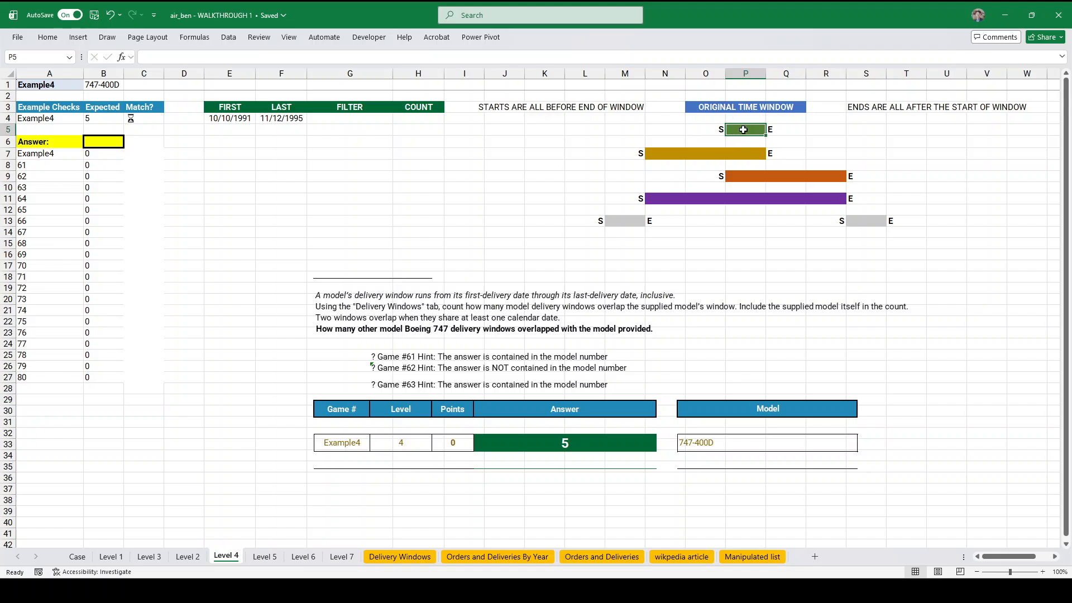
drag(667, 157, 742, 154)
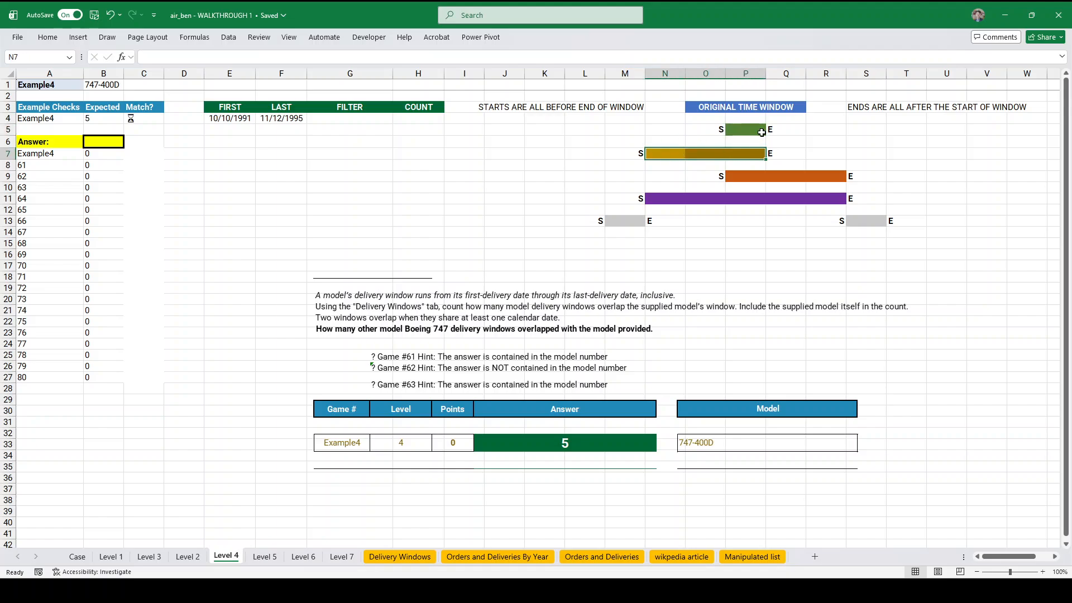
click(751, 175)
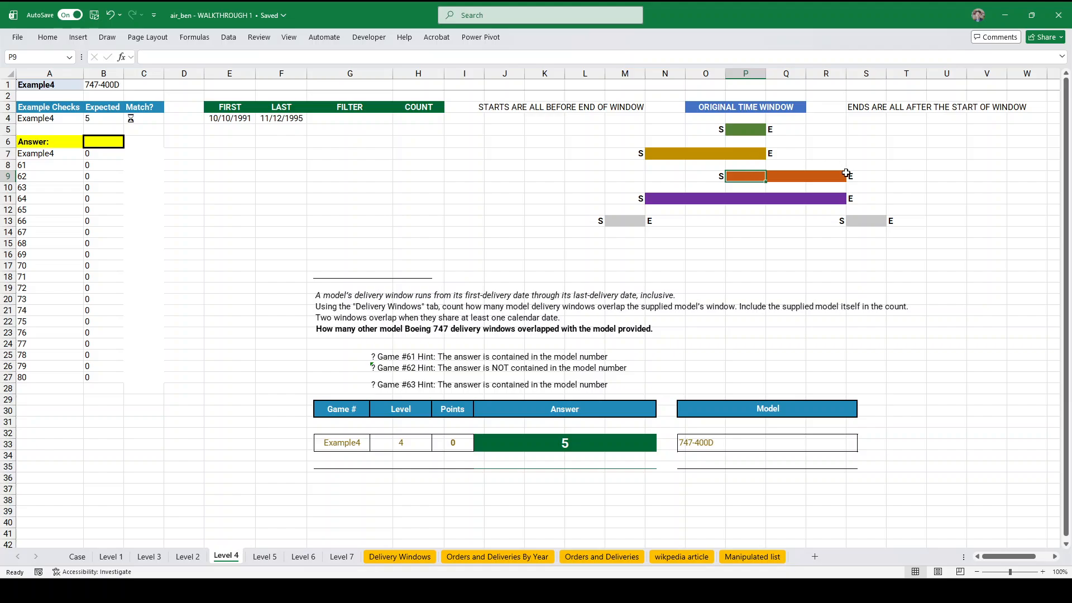
drag(664, 206, 826, 195)
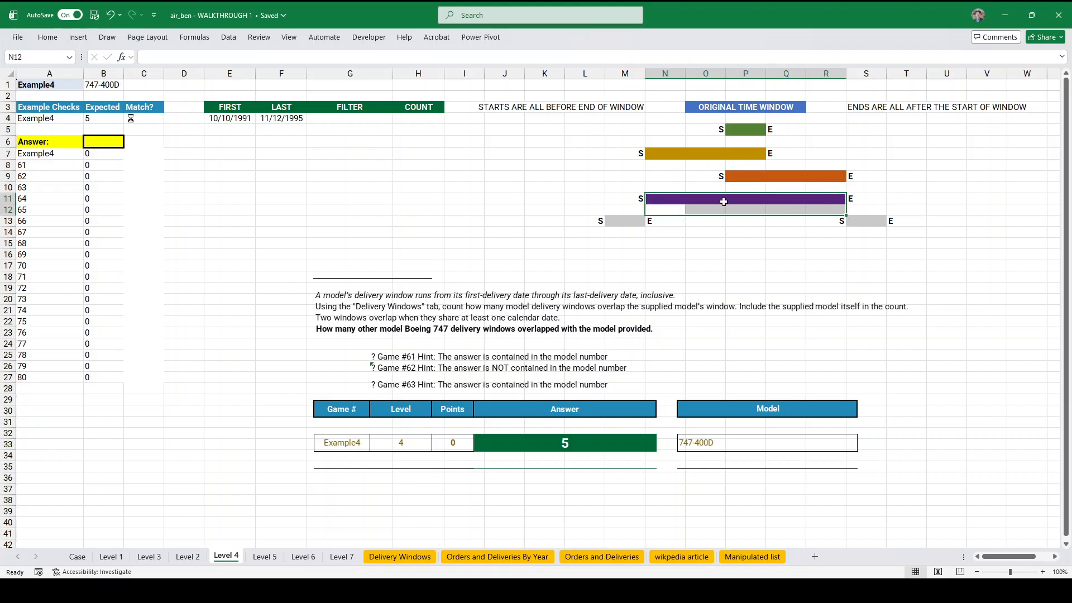
click(788, 199)
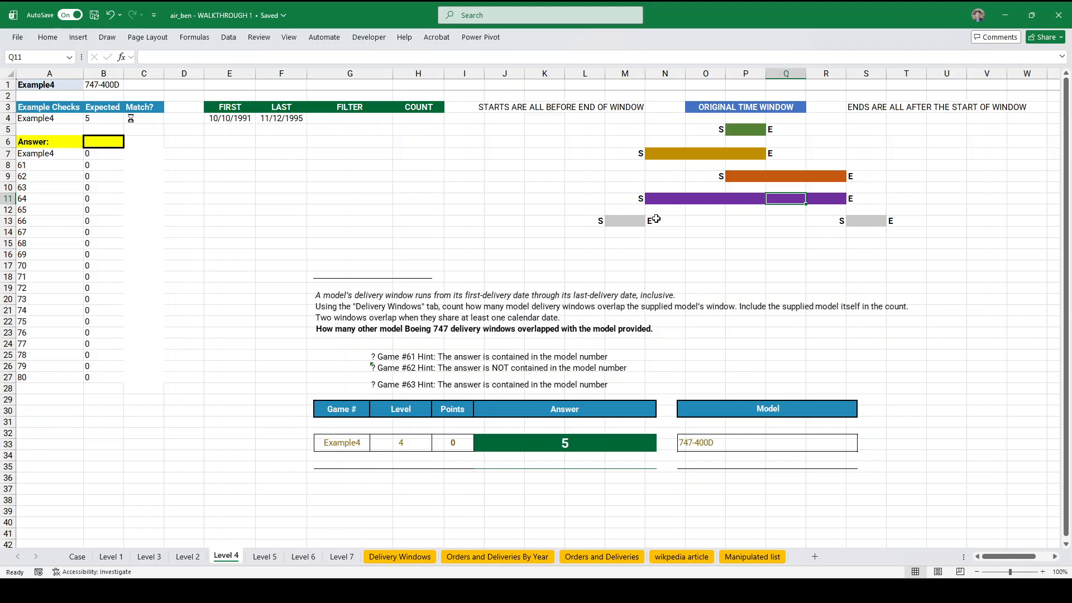
click(627, 220)
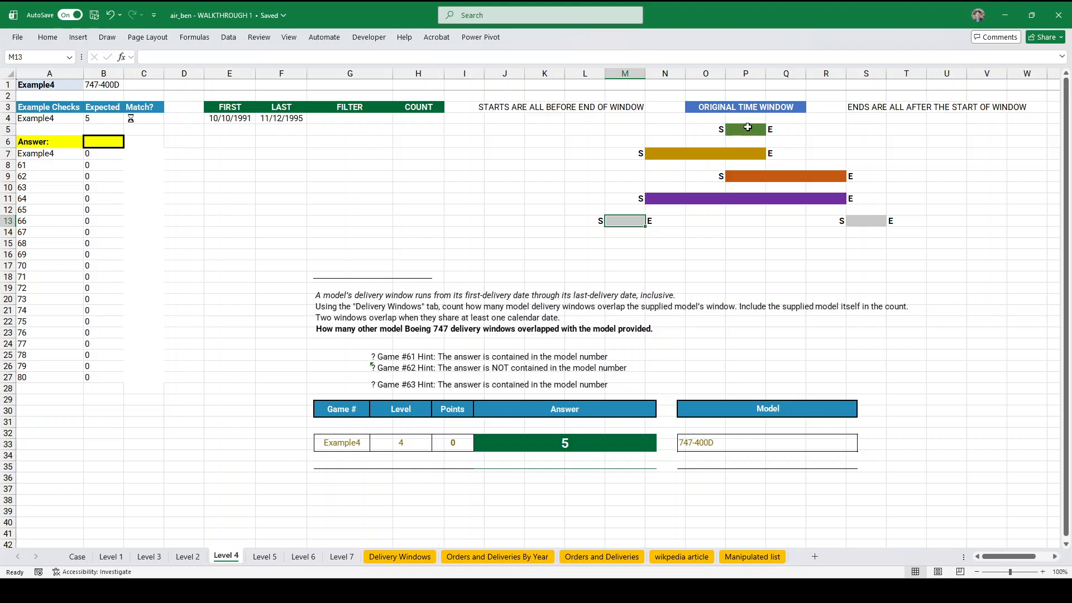
drag(748, 127, 749, 201)
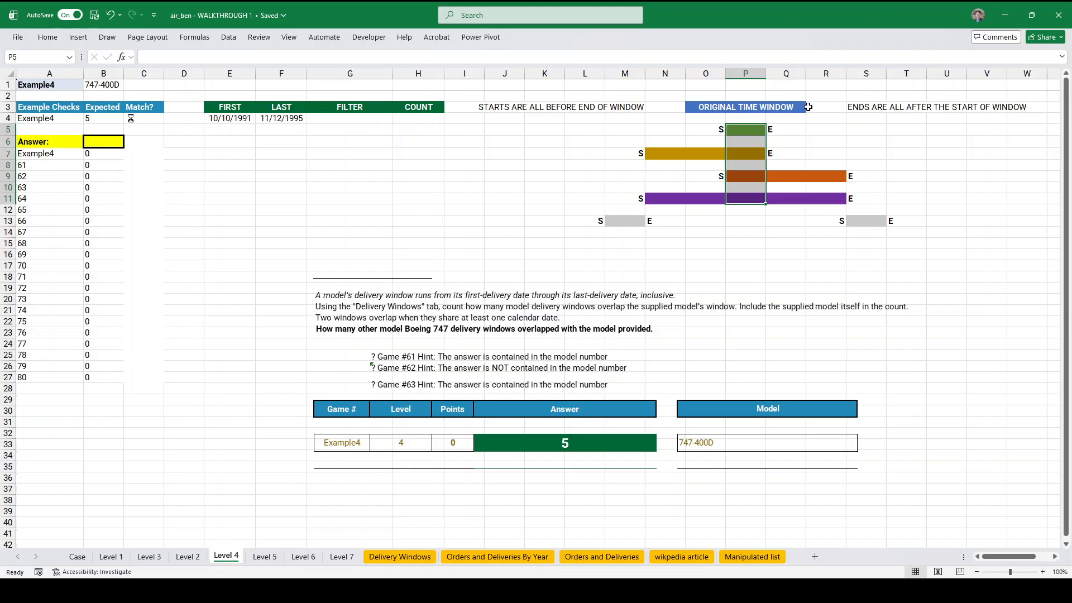
click(813, 107)
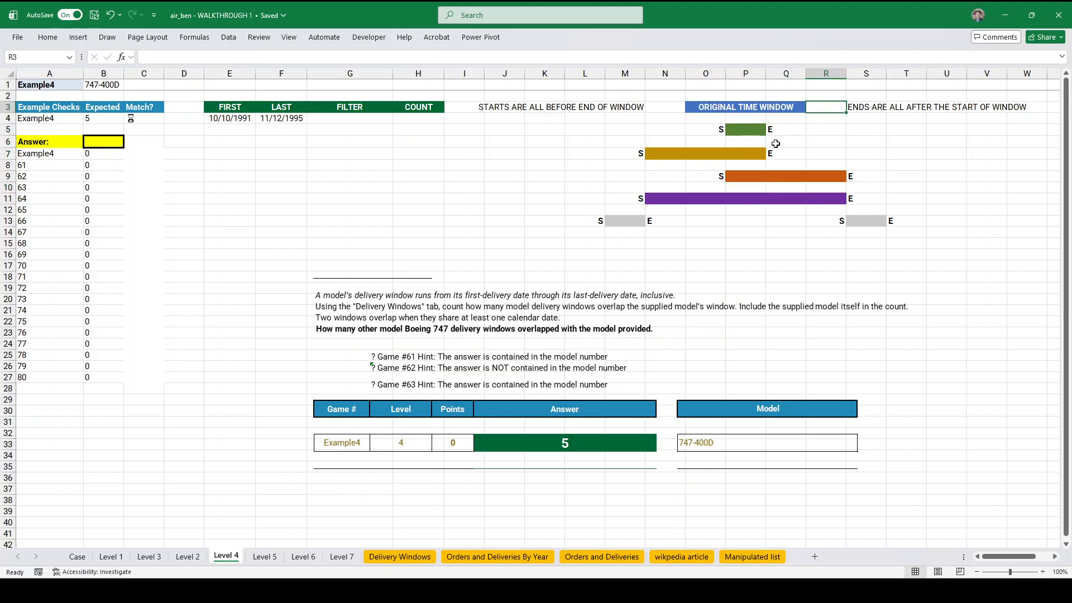
click(692, 105)
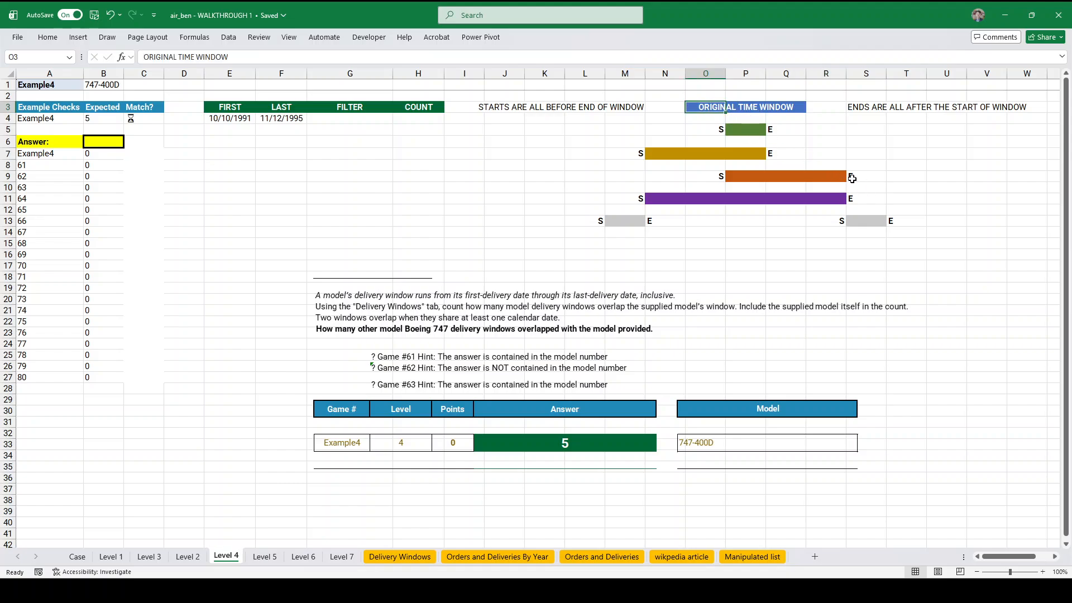
- Enter the overlap filter =FILTER(dAirlines,(fd<=F4)*(ld>=E4)) in G4 under FILTER
click(345, 118)
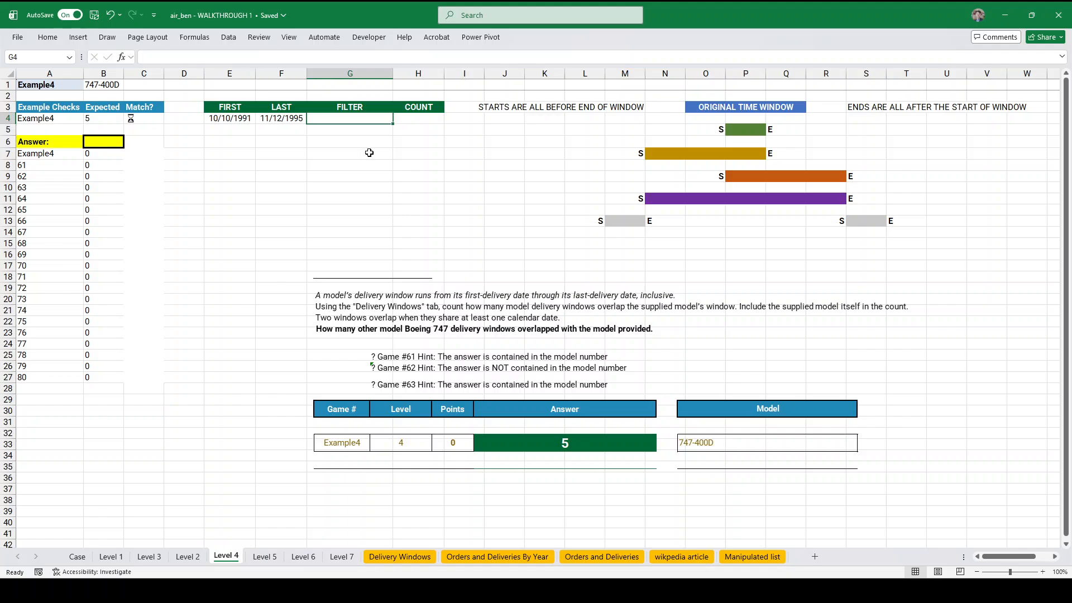
text(=filter()
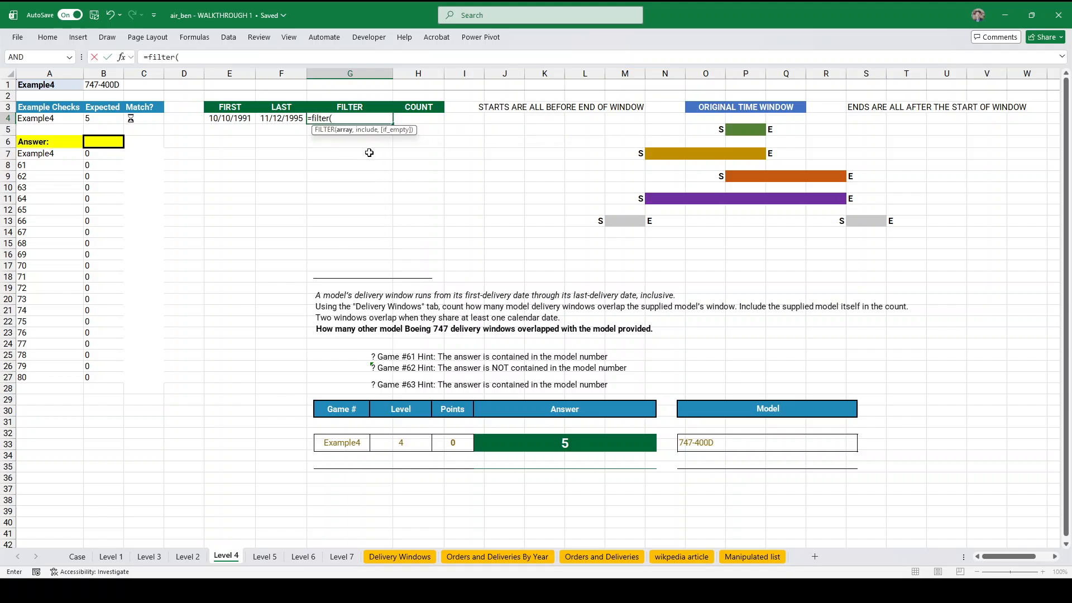
text(dAirlines,)
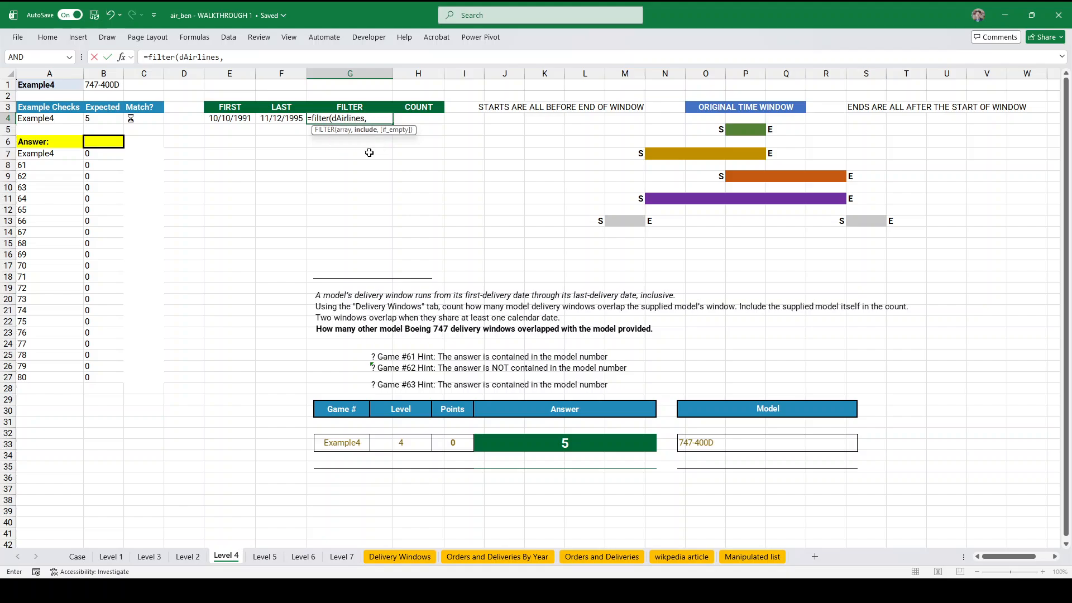
text((fd)
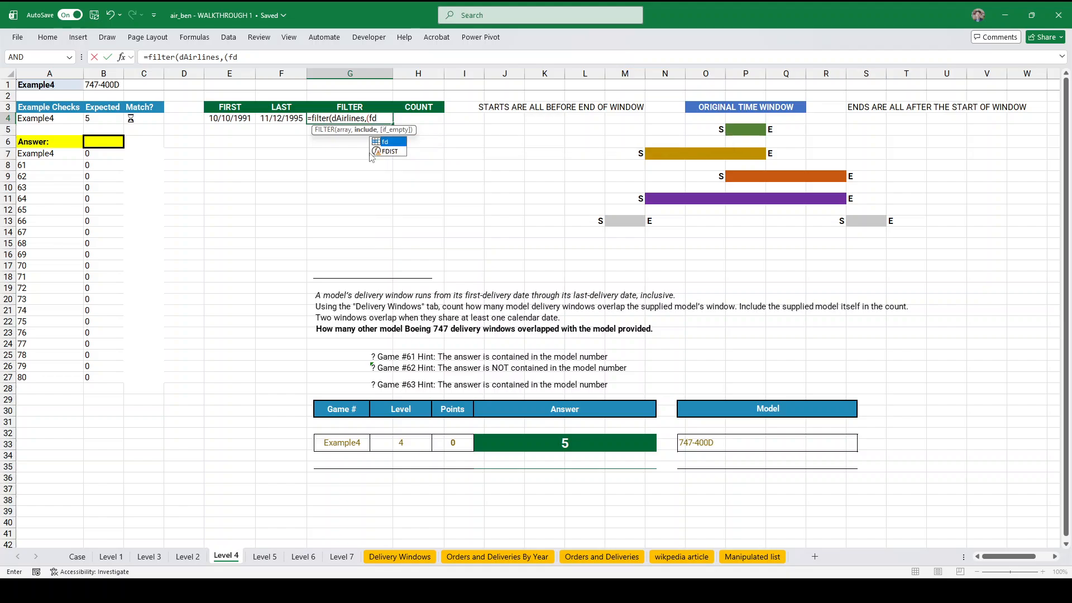
text(<=)
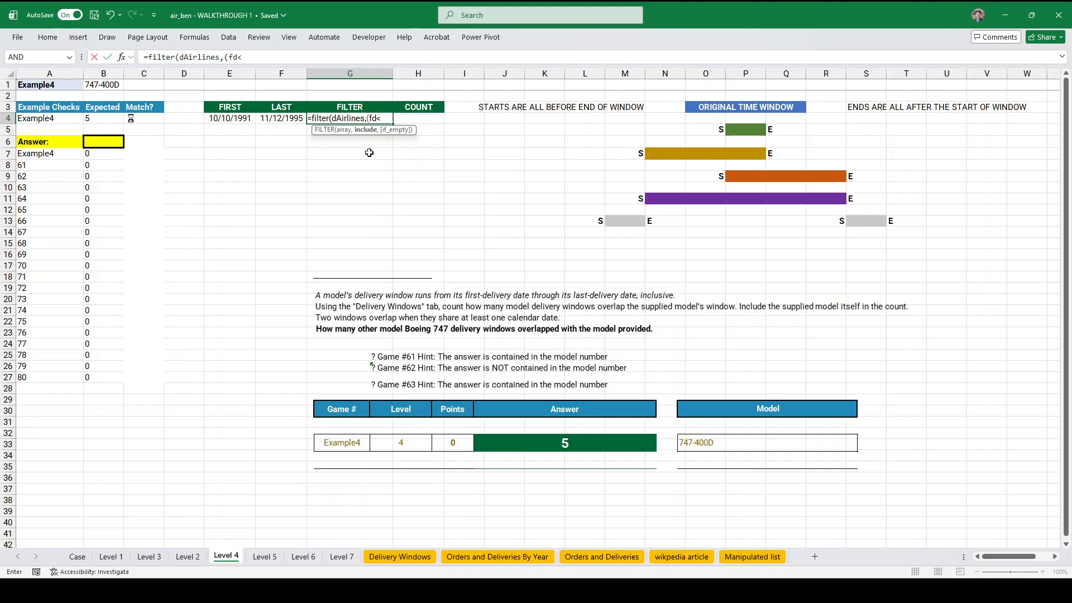
click(280, 119)
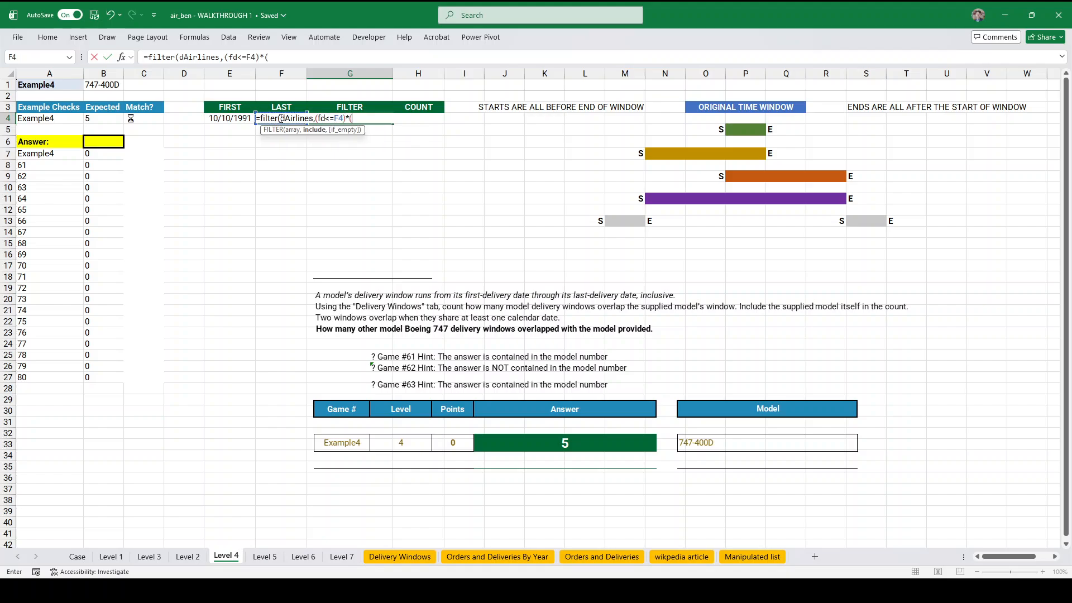
text()*(ld>=)
click(224, 118)
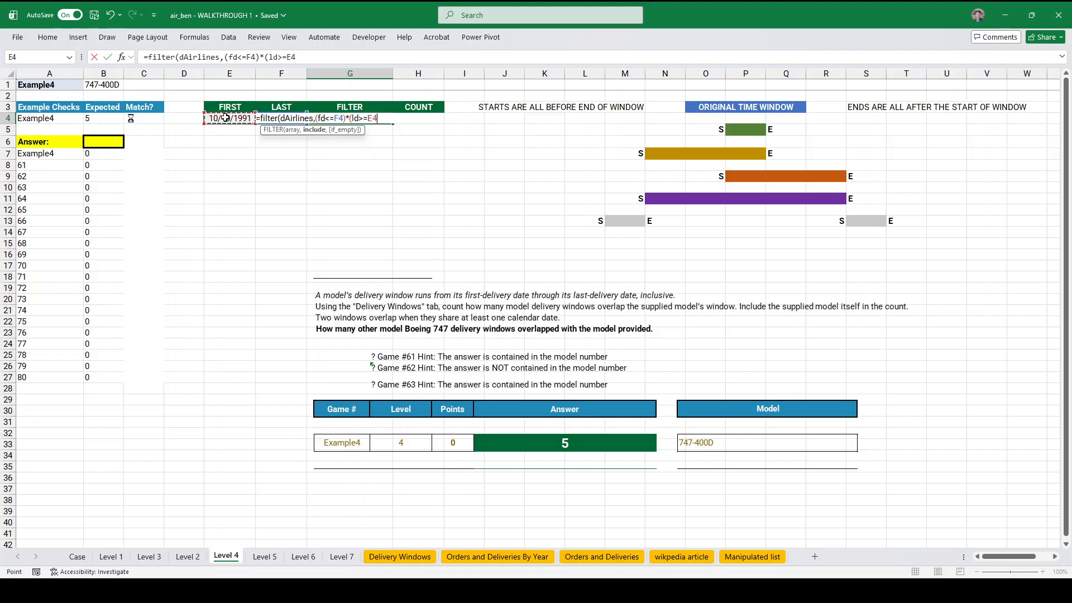
text()))
key(Return)
key(Up)
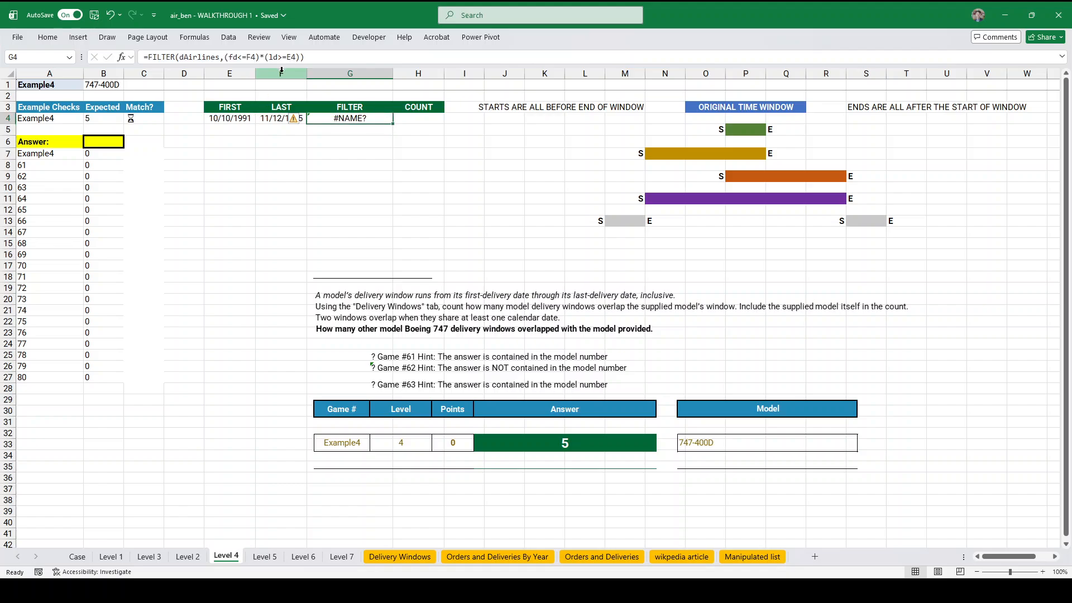
- Change the array argument of G4's FILTER formula to dModels
click(318, 58)
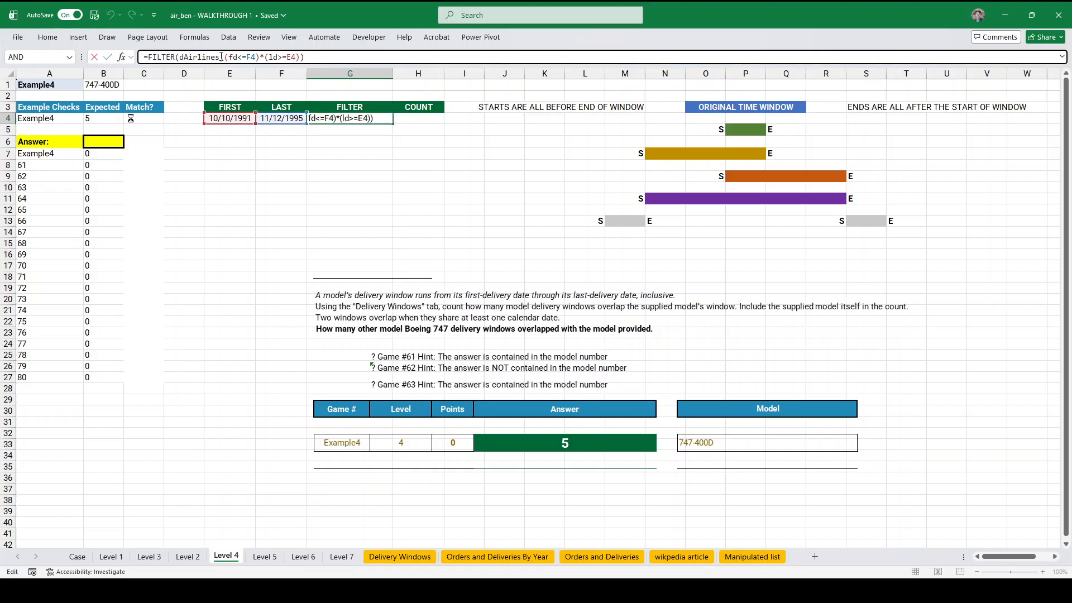
drag(221, 57, 190, 57)
text(models)
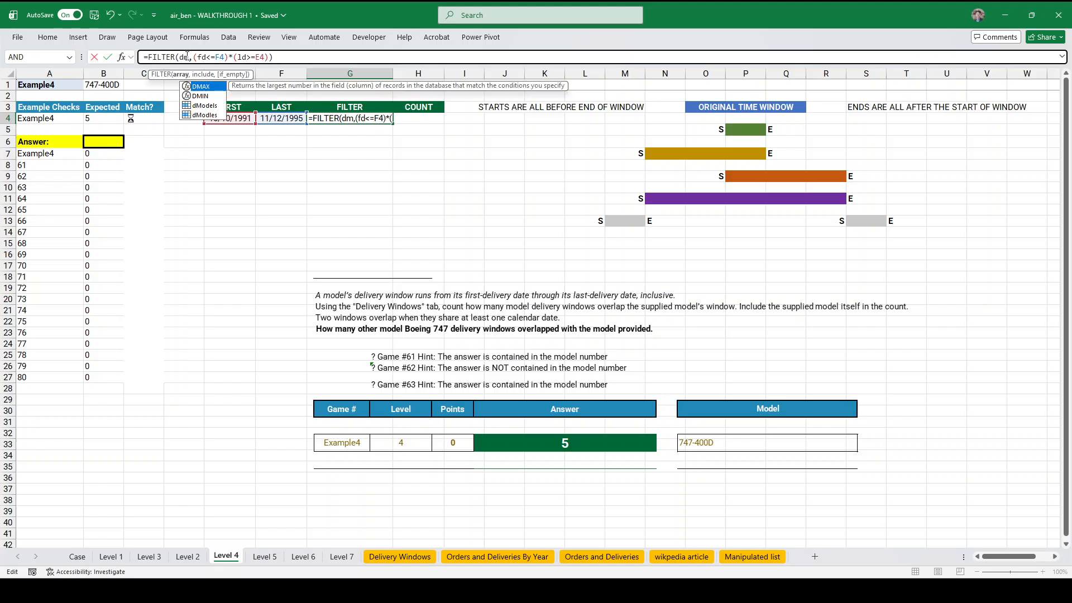
key(ctrl+Return)
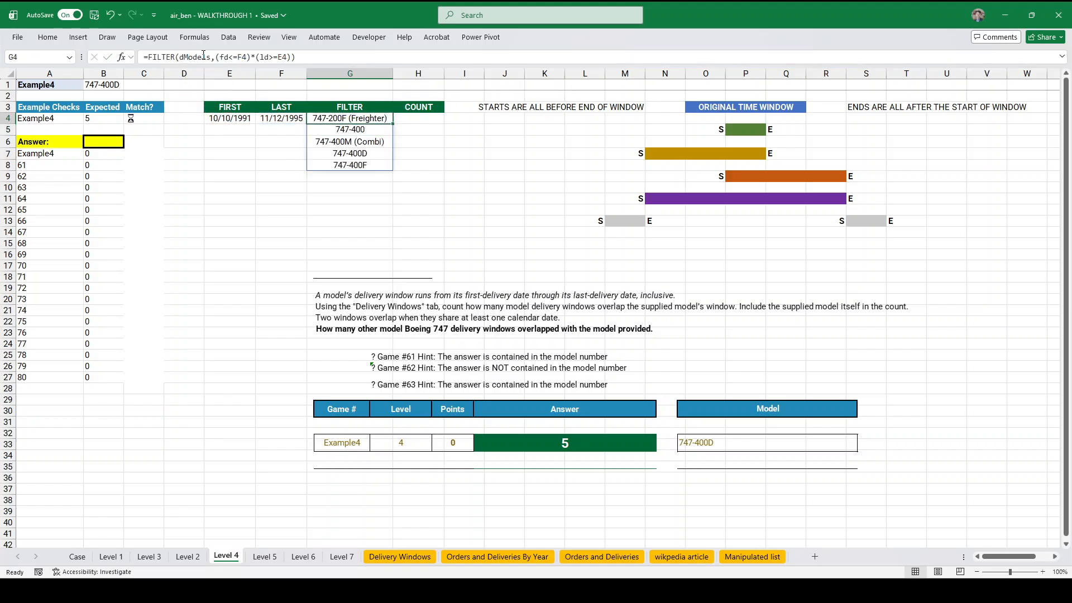
- Count the filtered models in H4 with =ROWS(G4#)
click(413, 119)
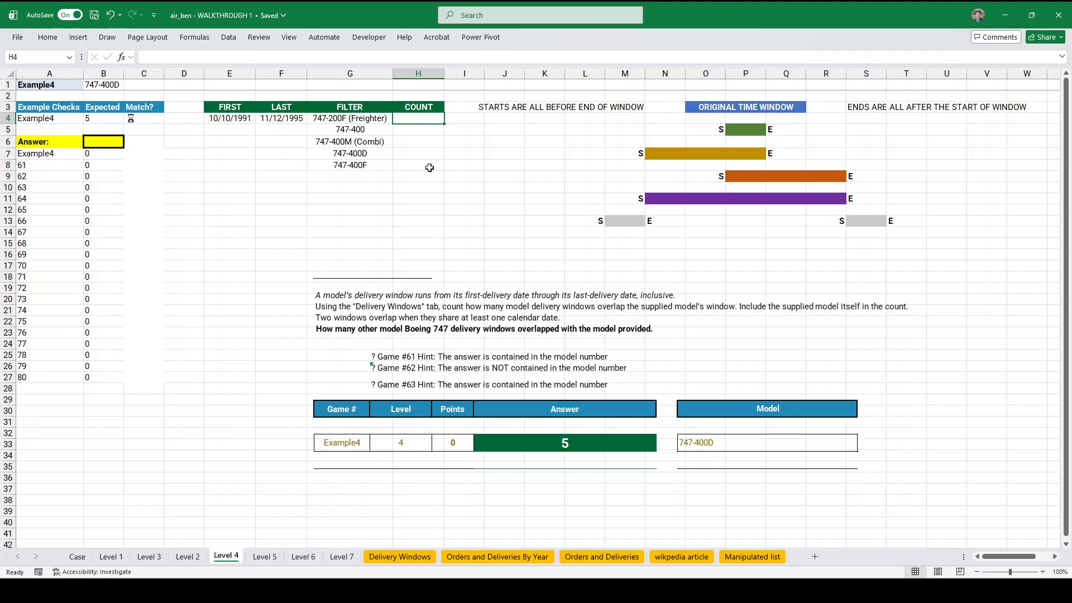
text(=rows()
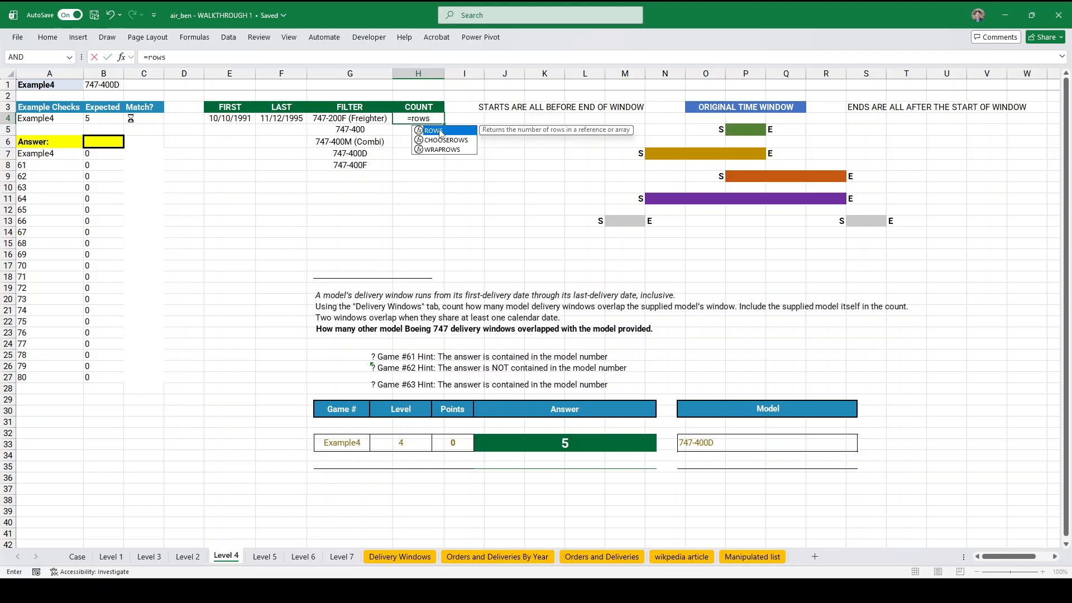
key(Left)
text(#))
key(ctrl+Return)
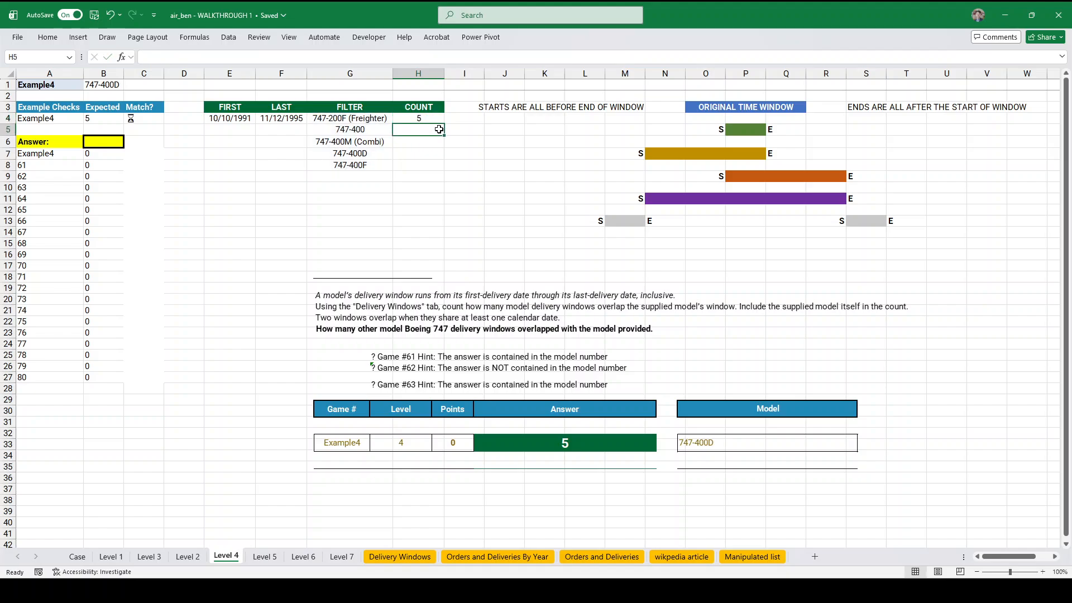
- Link the Level 4 answer cell B6 to the count with =H4
click(105, 140)
text(=)
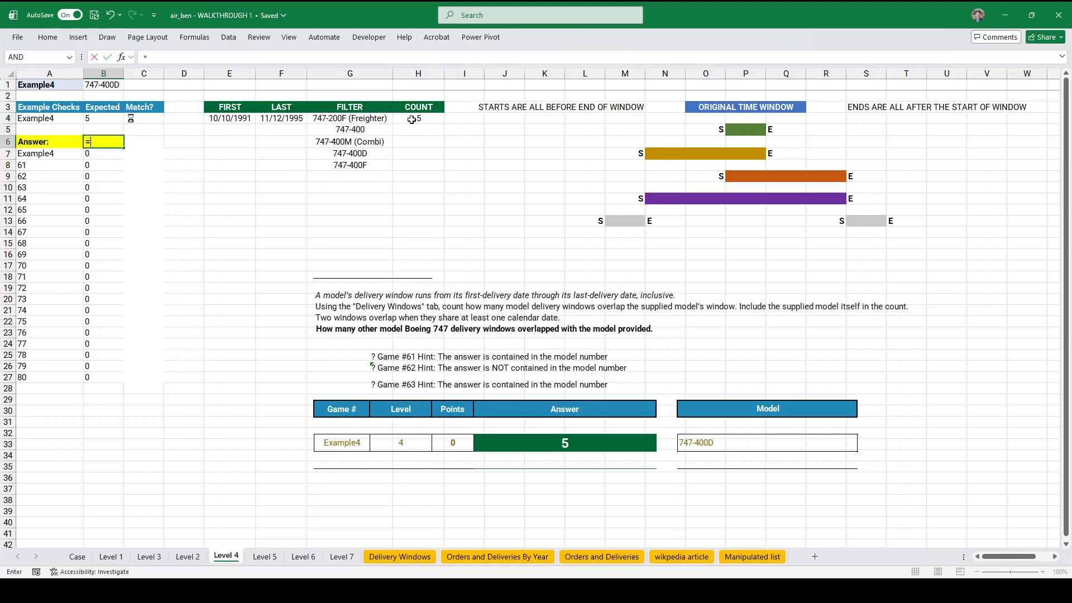
click(421, 120)
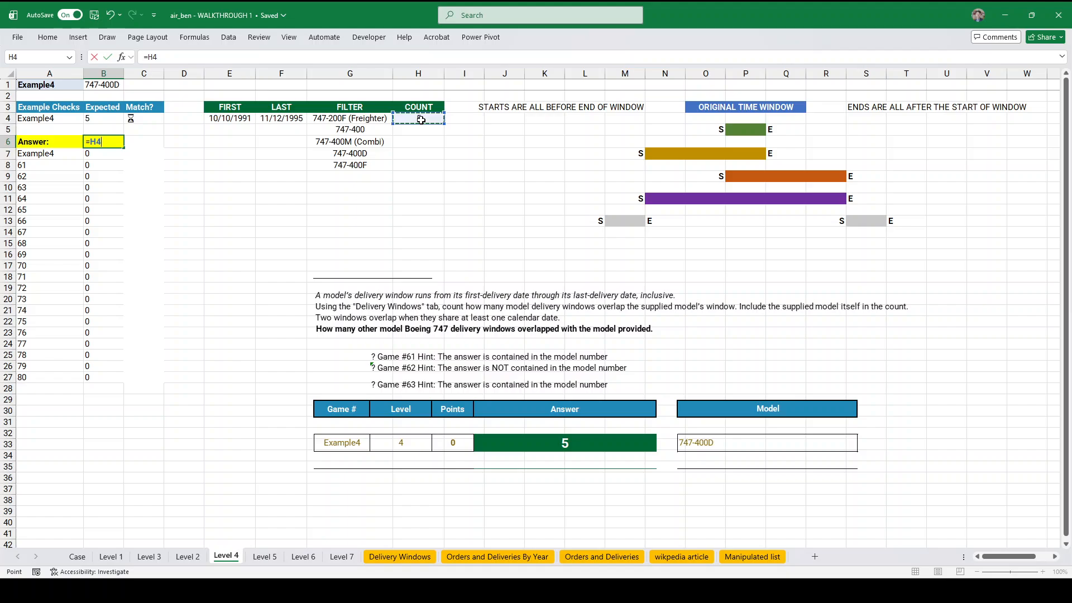
key(Return)
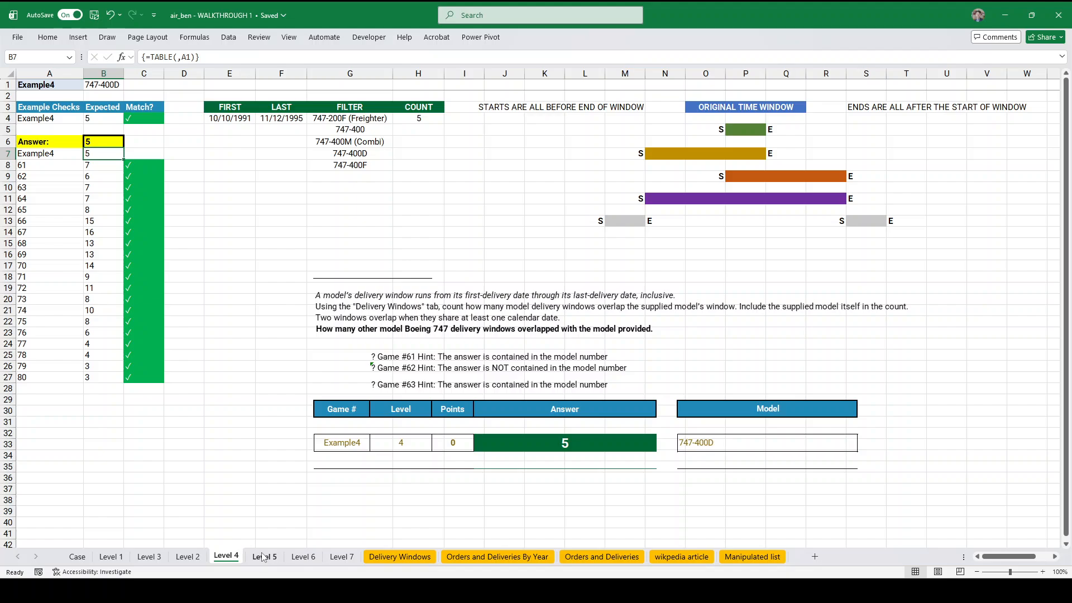
- On the Level 5 sheet, move the instructions picture up slightly and enter =TEXTSPLIT(B1,";","-") in E4
click(264, 557)
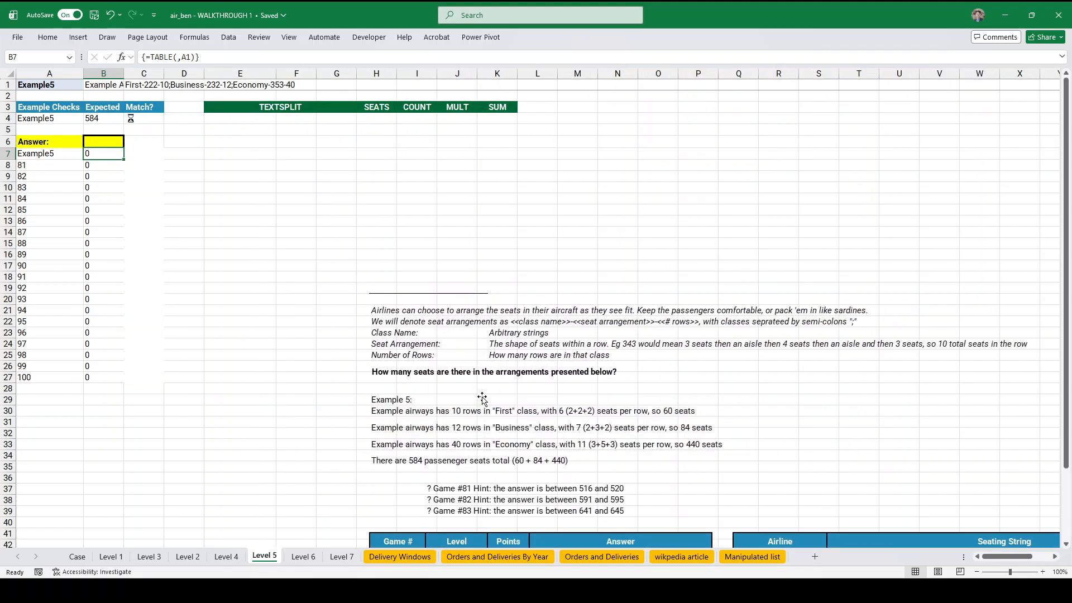
drag(483, 379, 481, 377)
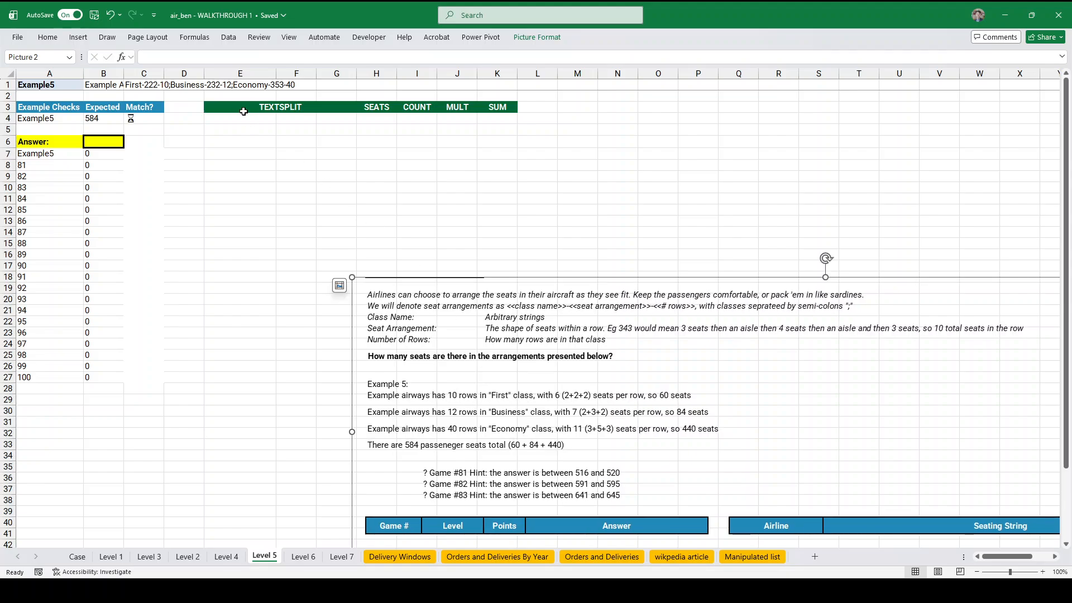
click(243, 118)
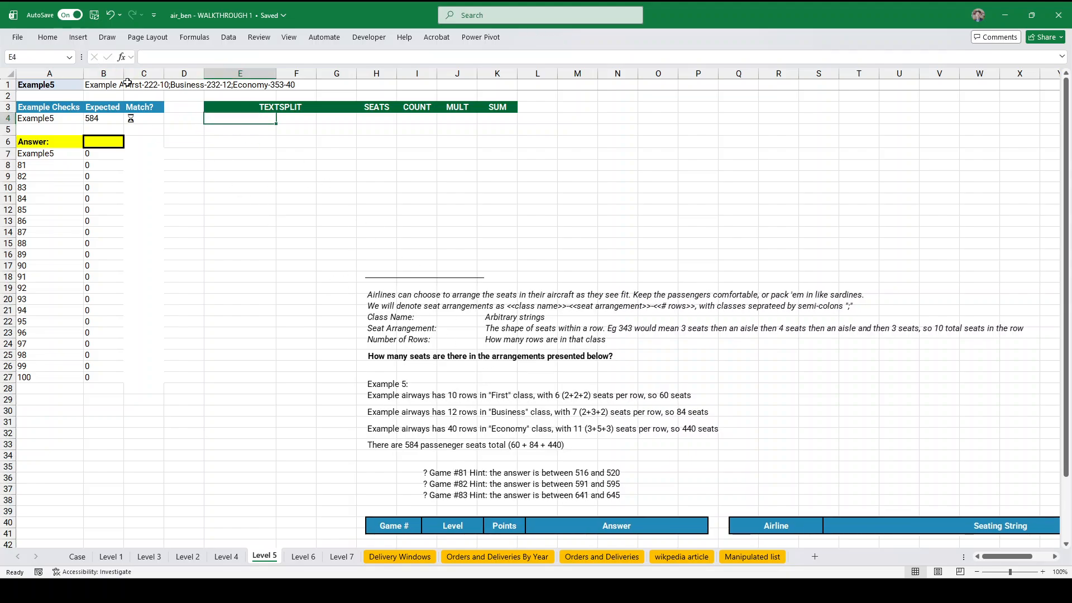
text(=te)
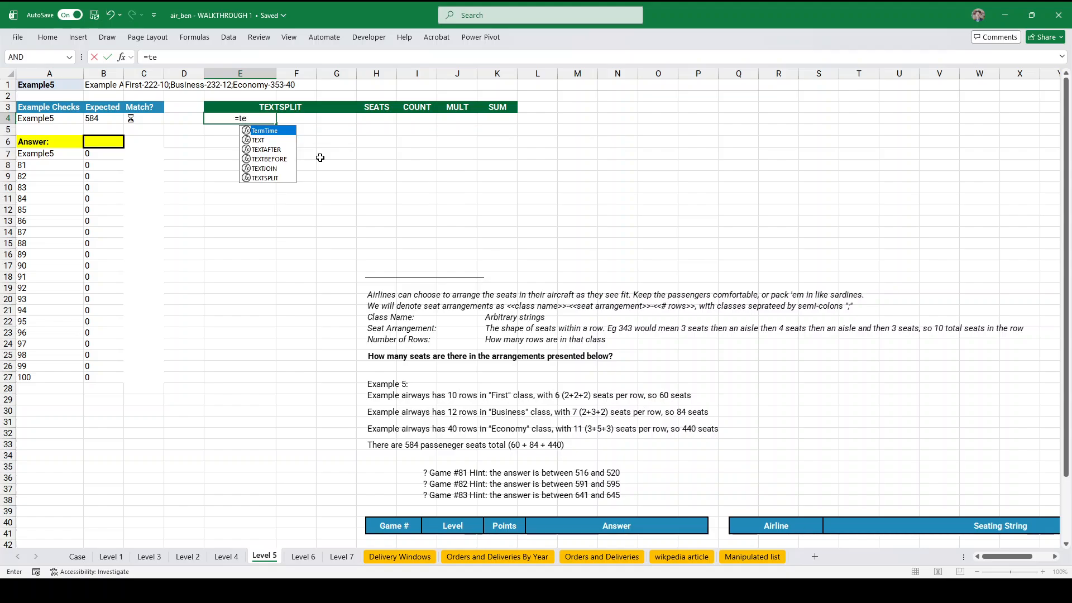
text(xtsplit()
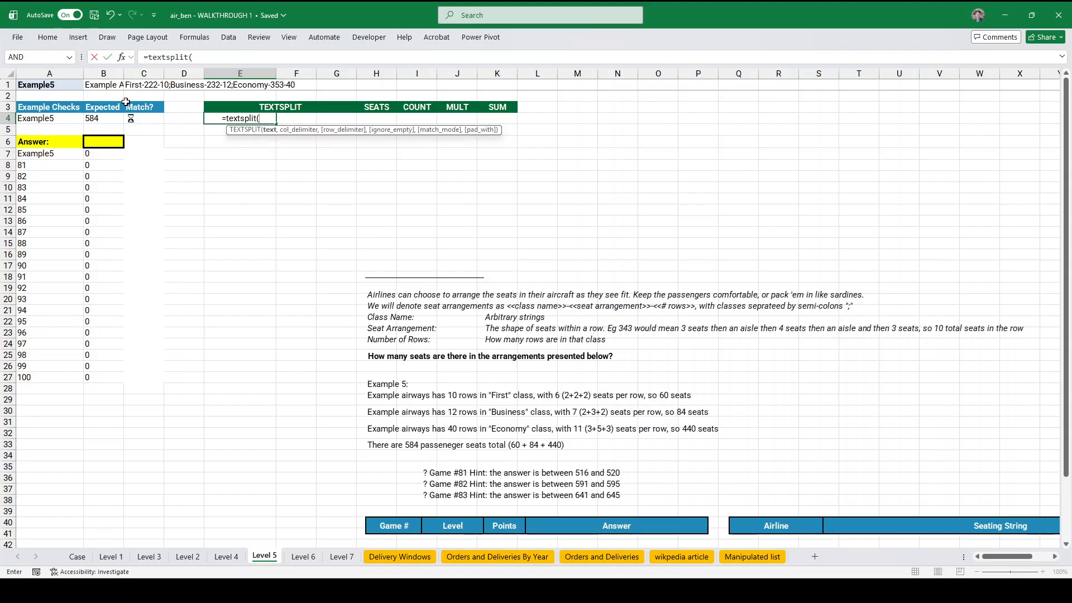
click(102, 85)
text(,)
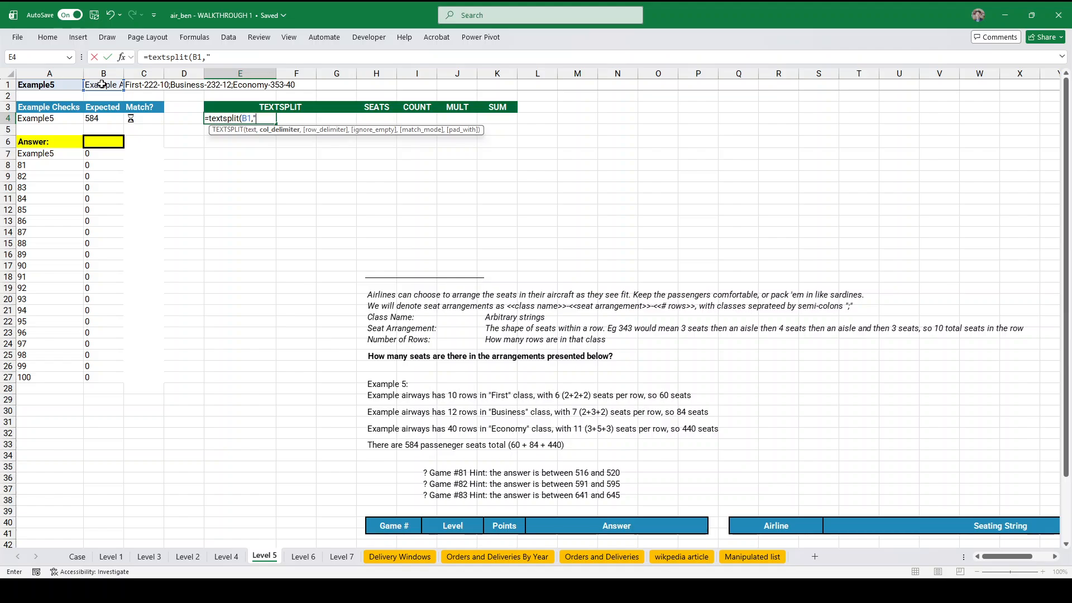
text(";","-")
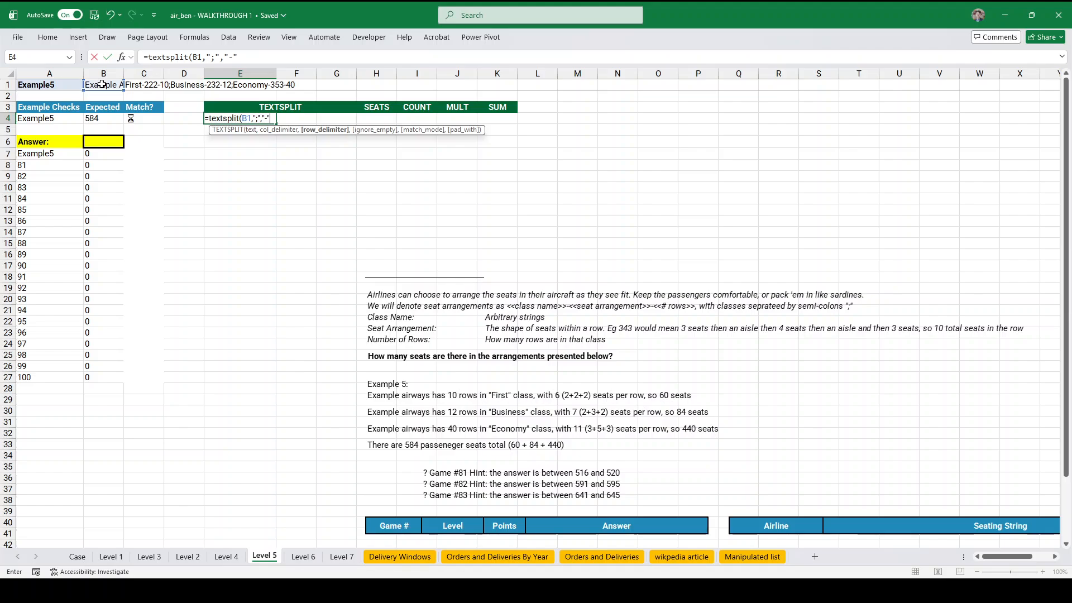
text())
key(Return)
key(Up)
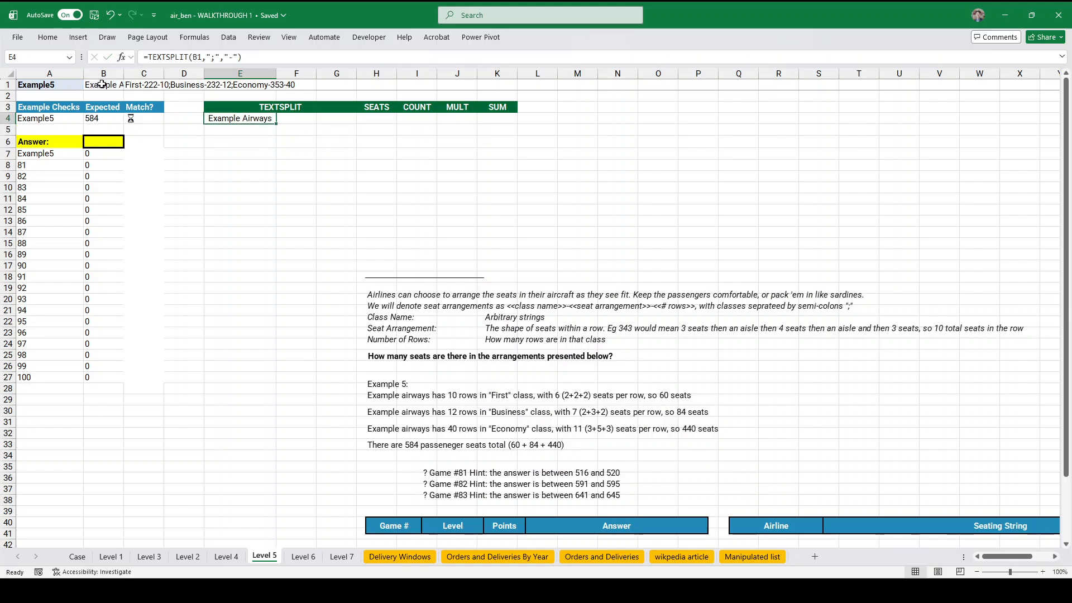
- Try to narrow the return range of B1's XLOOKUP to column G of the Case sheet
click(106, 85)
key(Right)
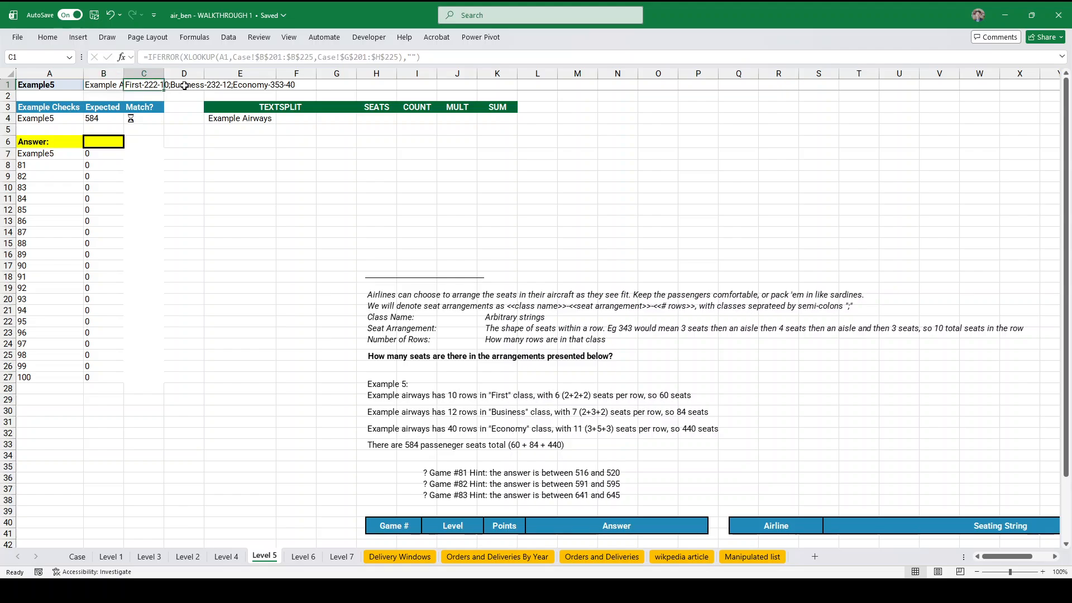
key(Right)
key(Left)
key(Left)
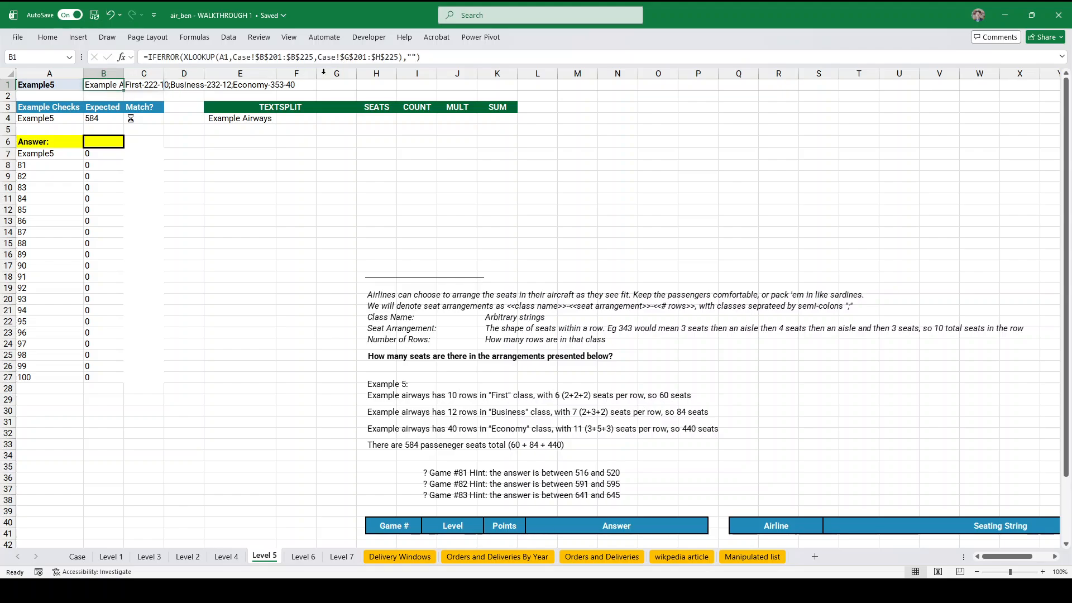
click(379, 58)
key(BackSpace)
text(G)
key(Return)
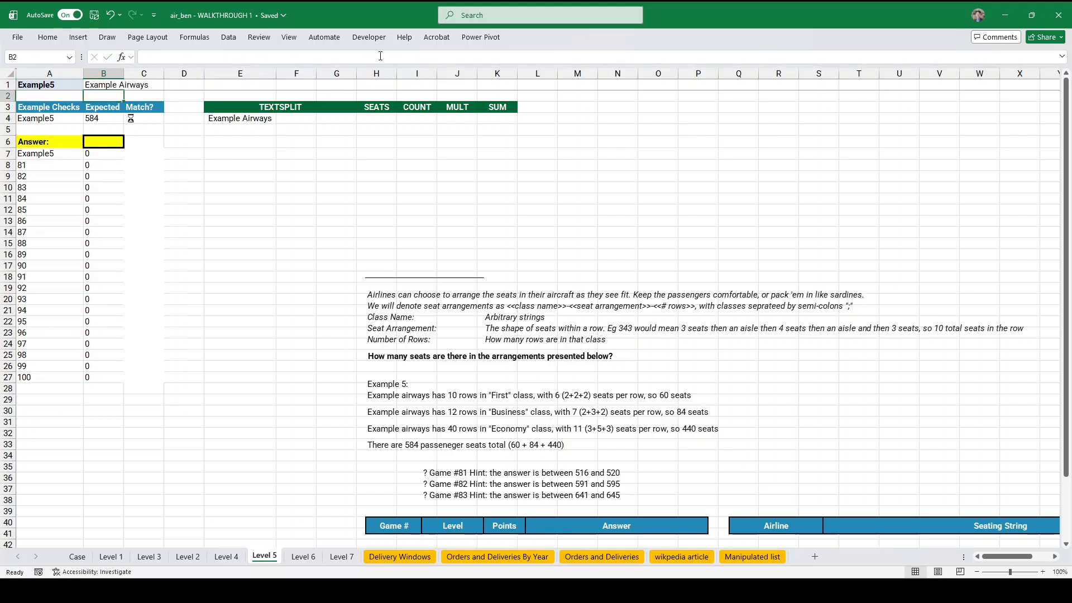
key(Up)
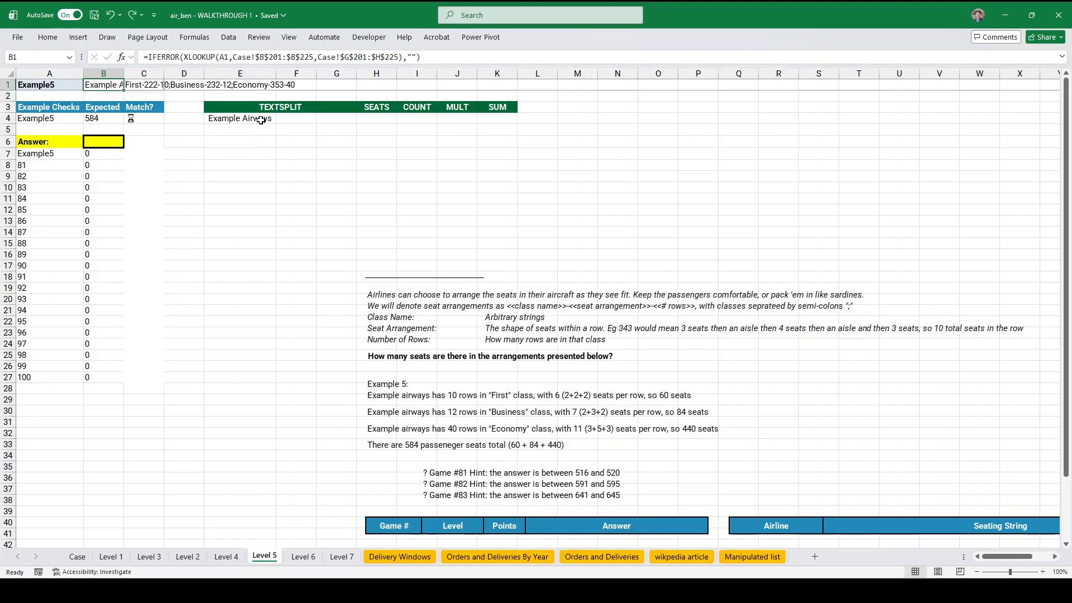
- Point the TEXTSPLIT formula in E4 at the seating string in C1
click(260, 119)
click(200, 56)
key(BackSpace)
text(C)
key(Return)
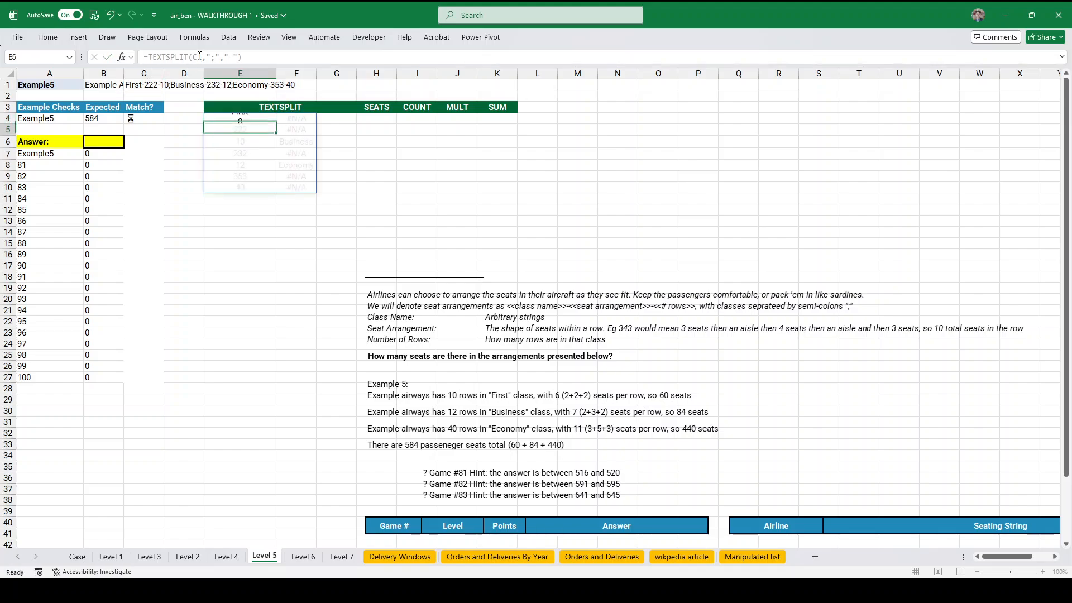
- Swap the TEXTSPLIT delimiters in E4 so columns split on "-" and rows on ";"
click(111, 85)
click(240, 119)
click(215, 57)
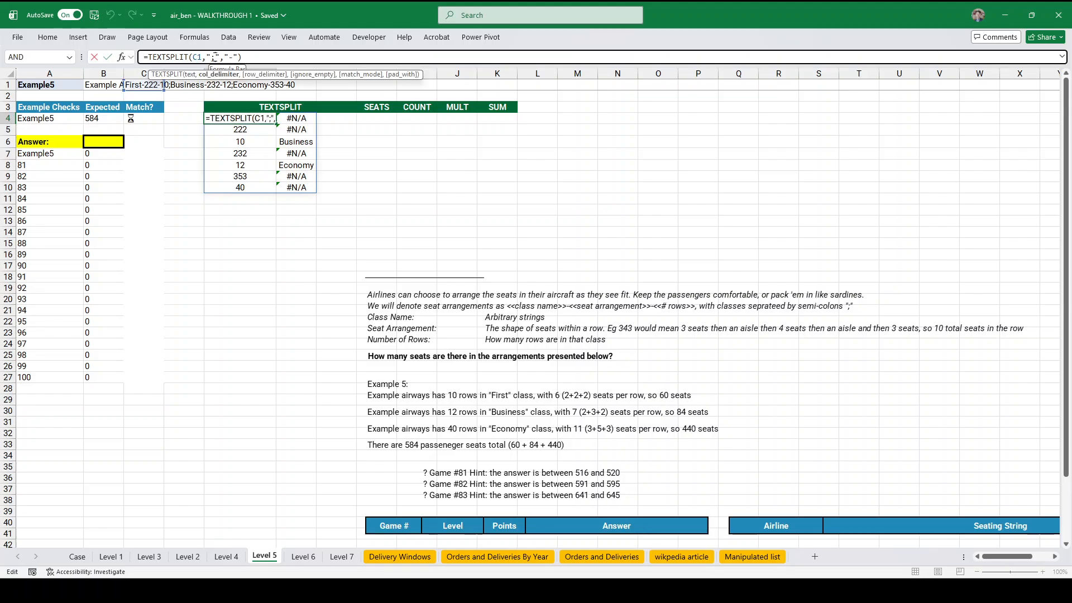
key(BackSpace)
text(-)
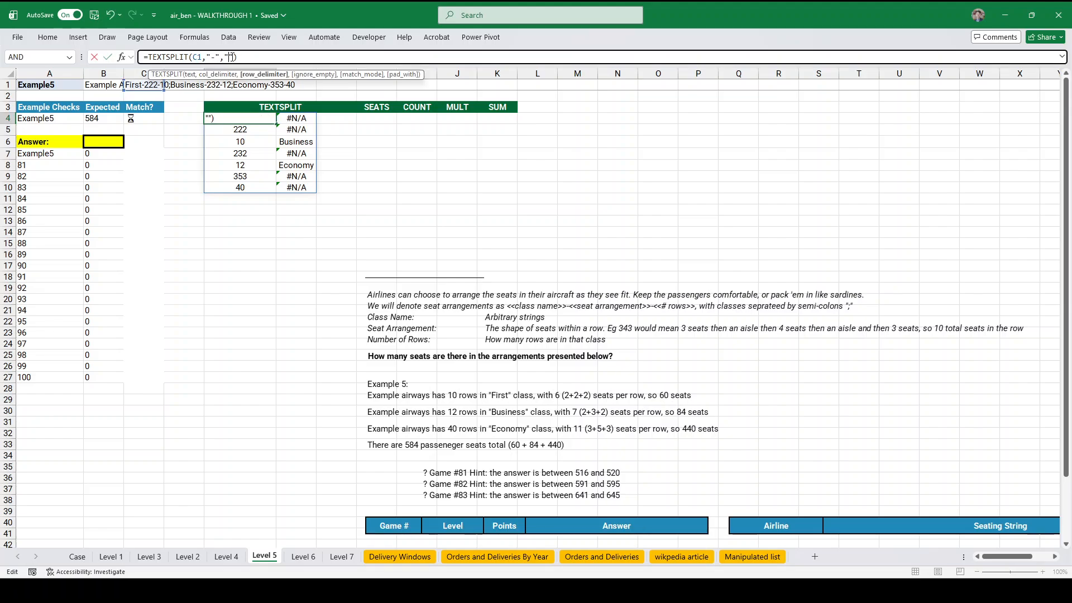
key(Return)
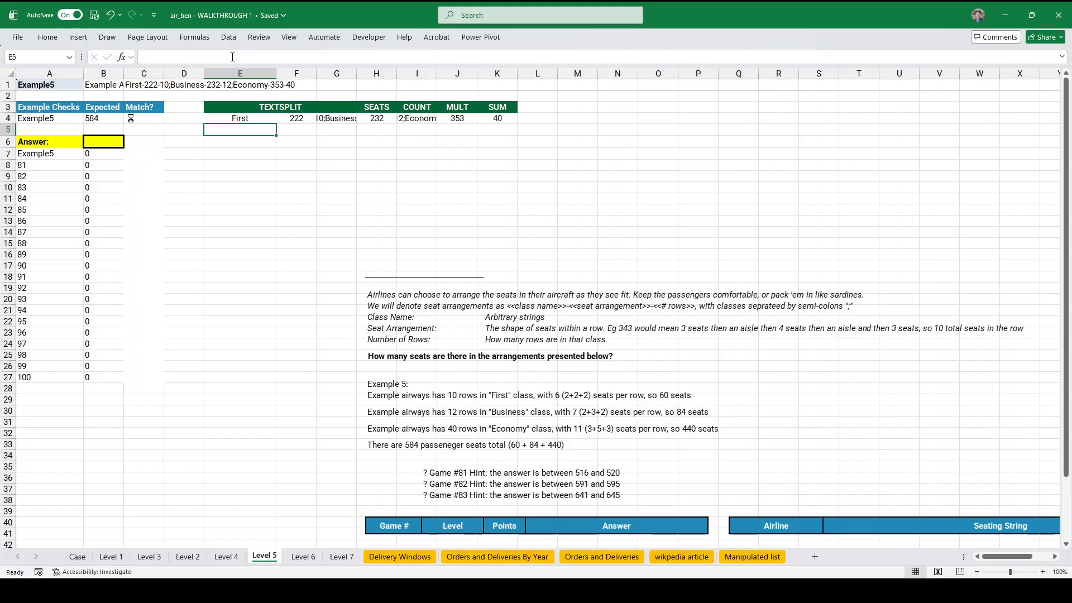
click(254, 118)
click(232, 57)
key(BackSpace)
text(;)
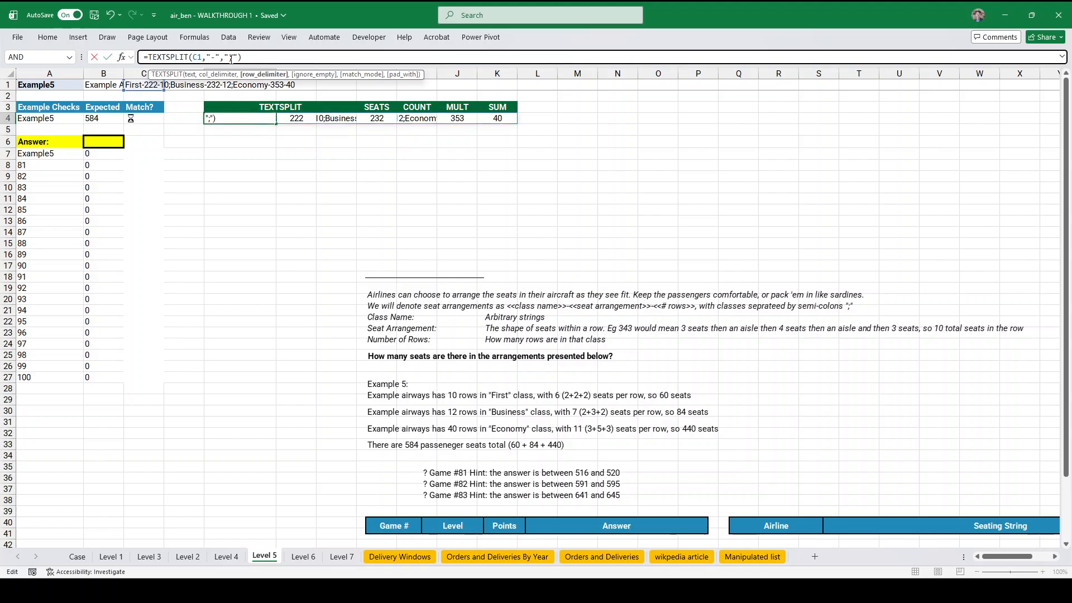
key(Return)
- Extract the seat arrangement column into H4 with =CHOOSECOLS(E4#,2)
key(Up)
key(Right)
key(Right)
key(Right)
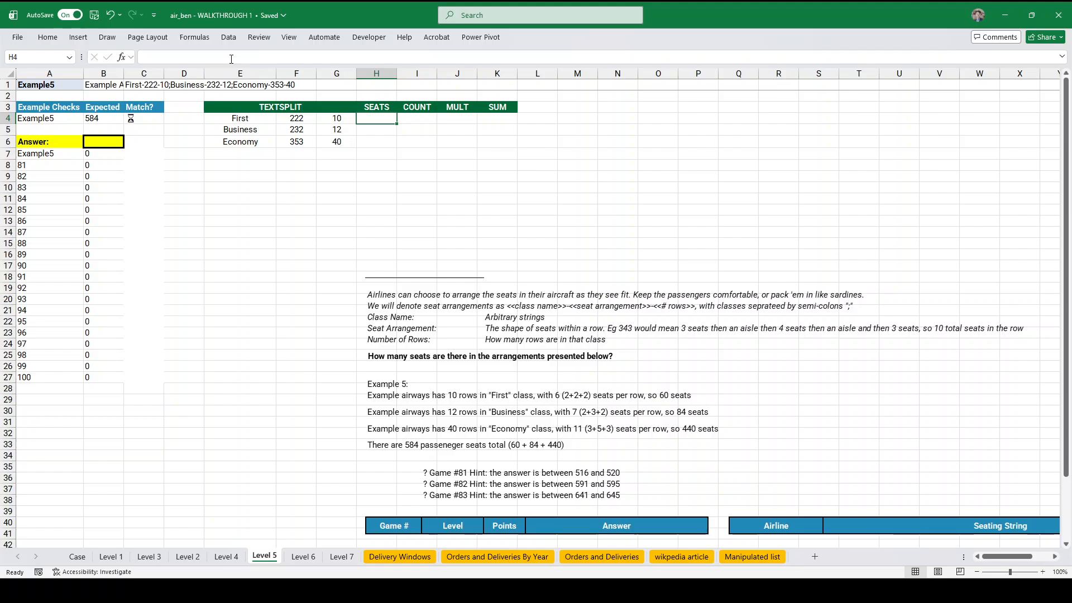
key(Left)
key(Left)
key(Down)
key(Down)
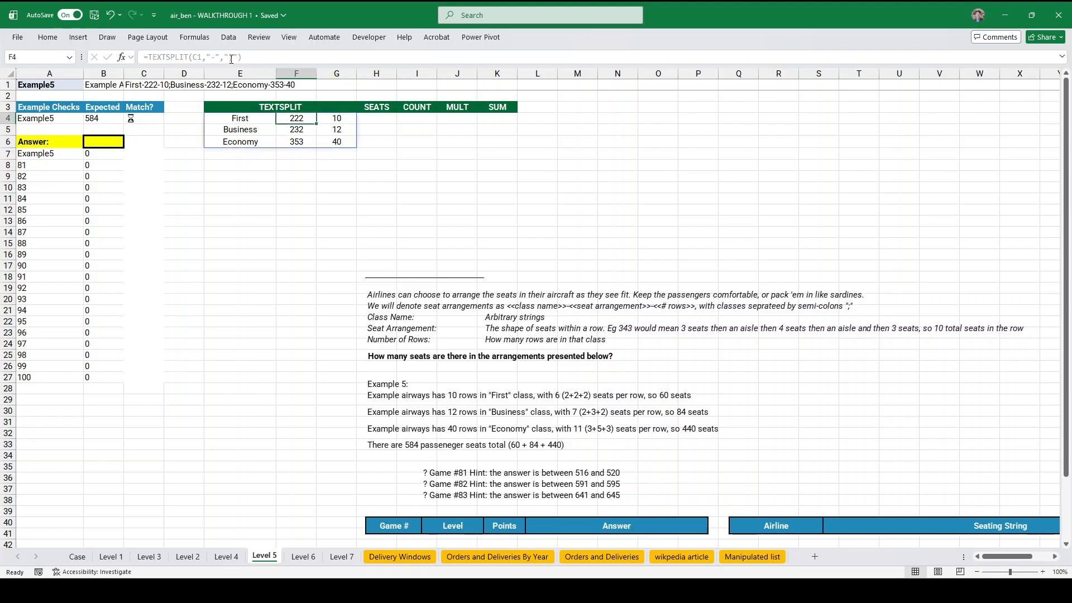
key(Up)
key(Up)
key(Right)
key(Right)
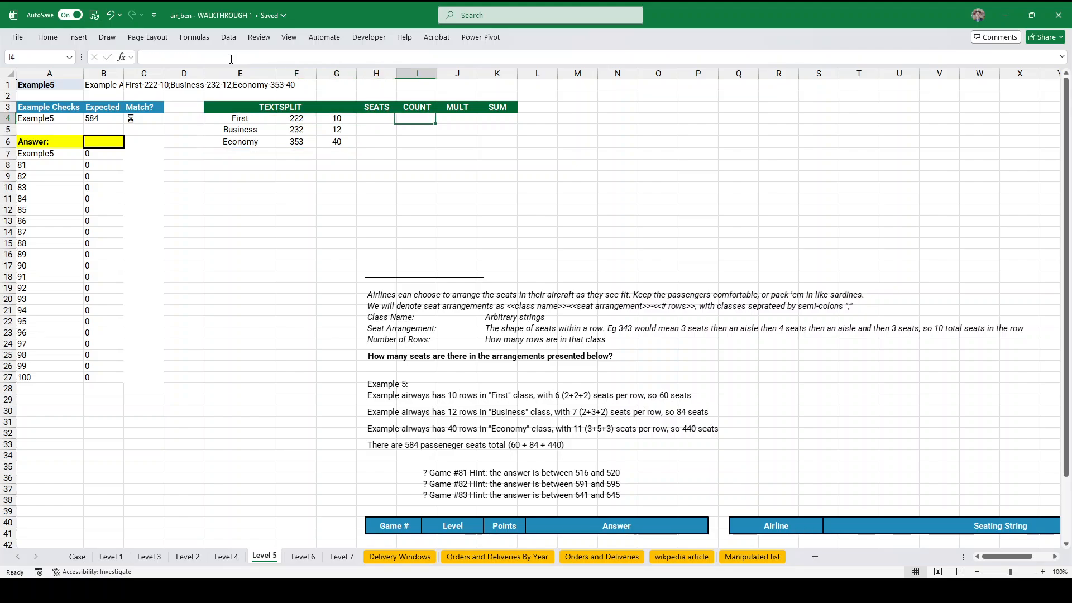
text(=)
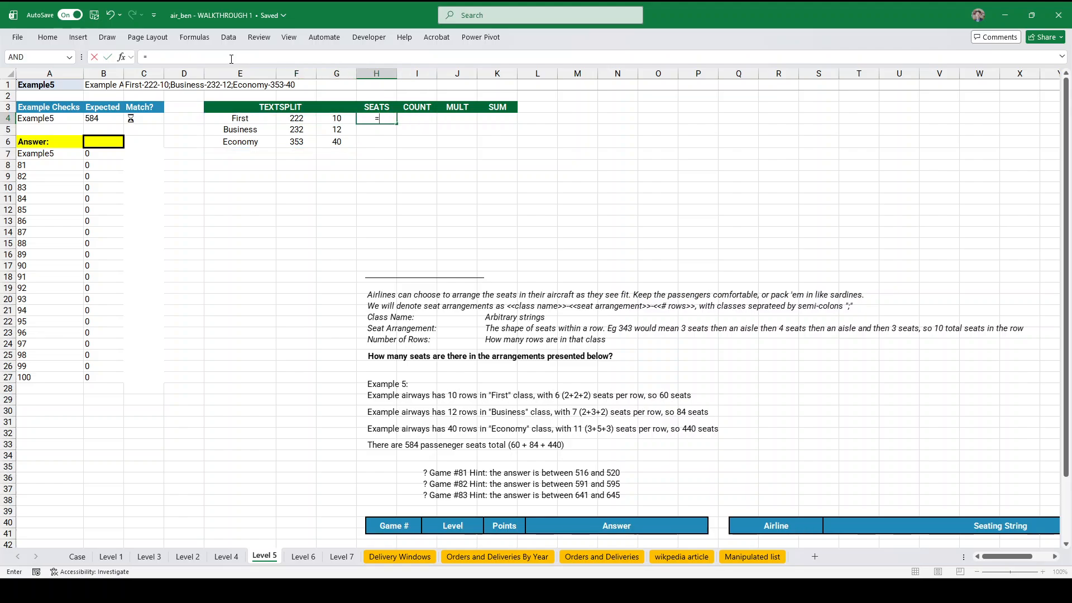
text(chooseco)
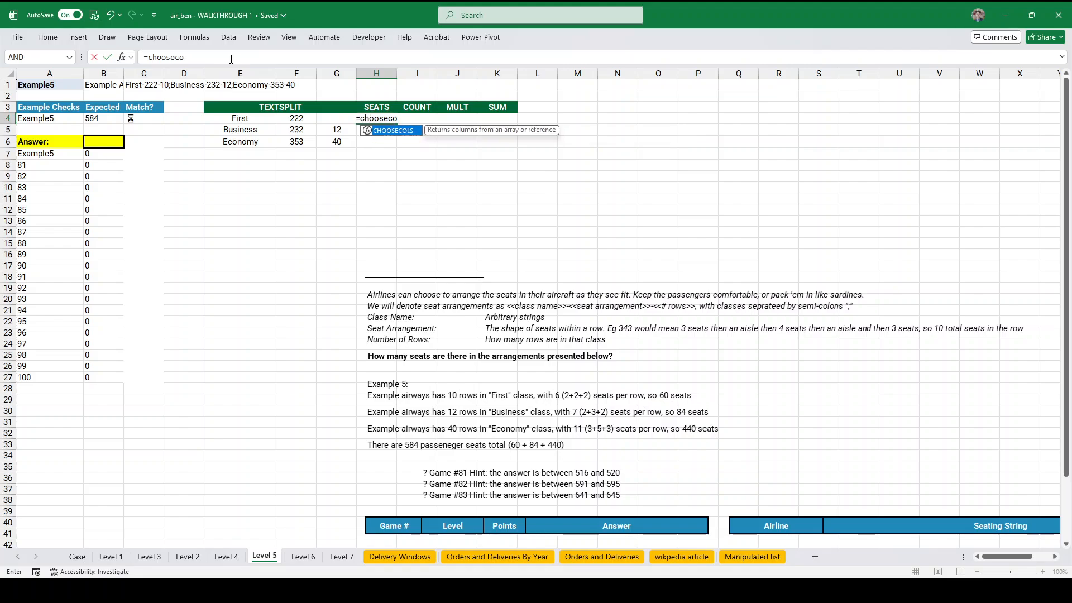
text(ls(E4#,)
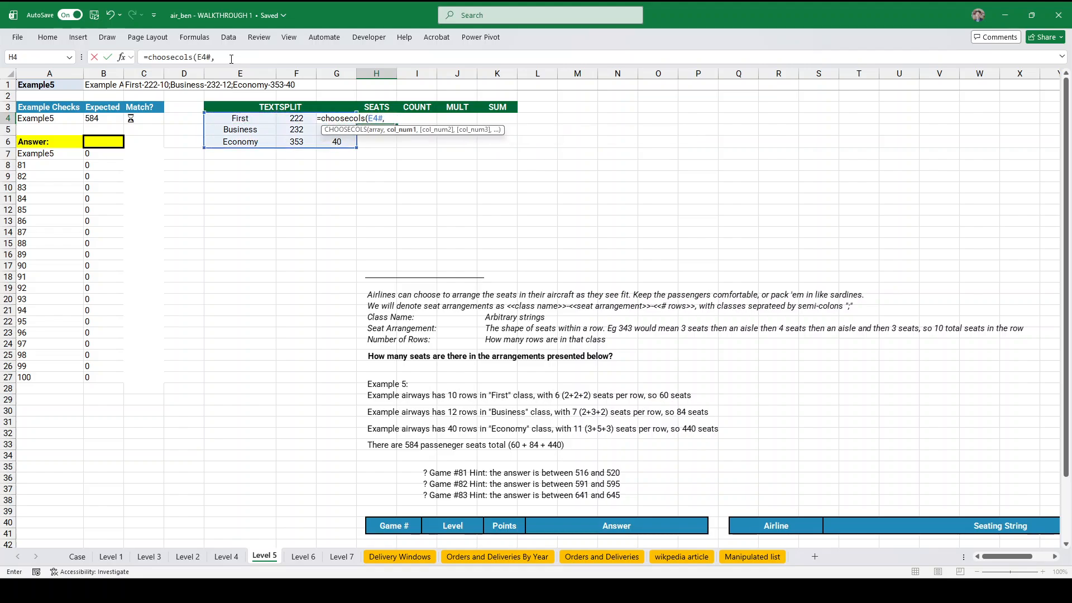
text(2)
key(ctrl+Return)
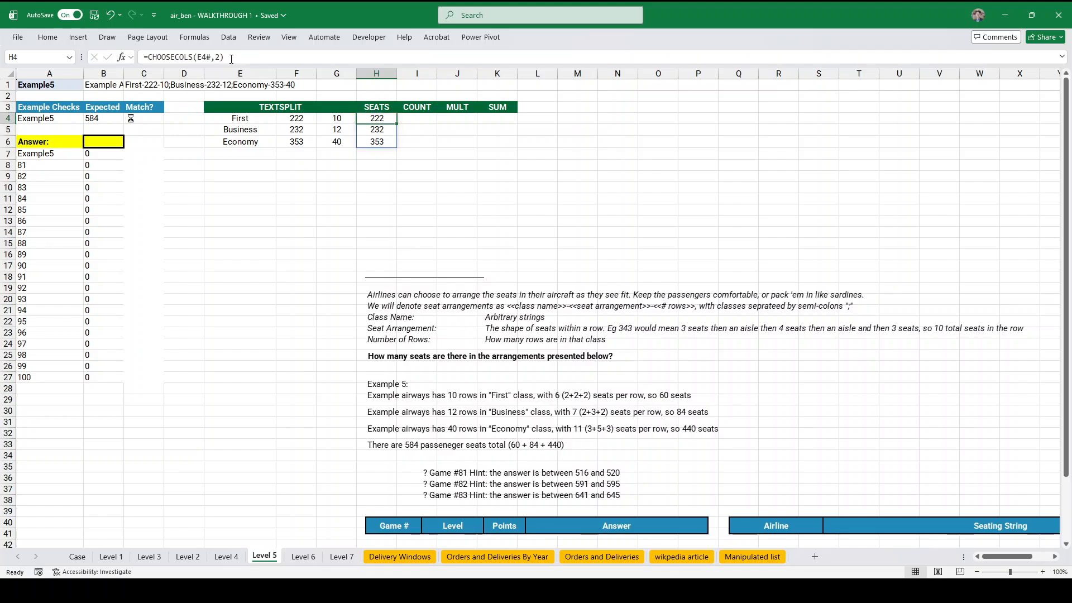
- Add up the individual digits of the first seat arrangement in I4 with =SUM(REGEXEXTRACT(H4,".",1)*1)
key(Right)
text(=)
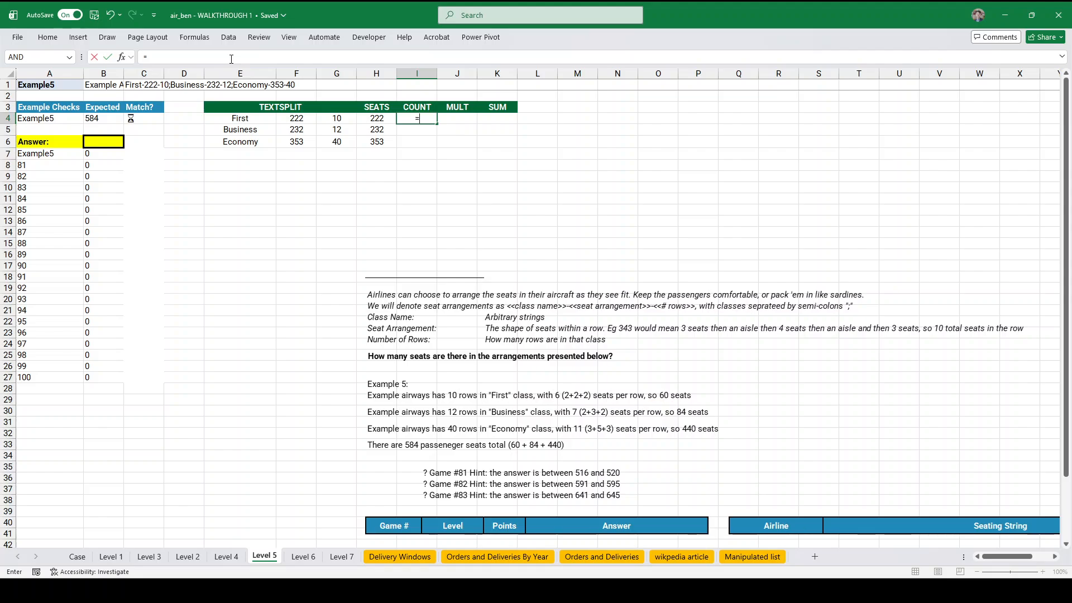
text(sum(regexext)
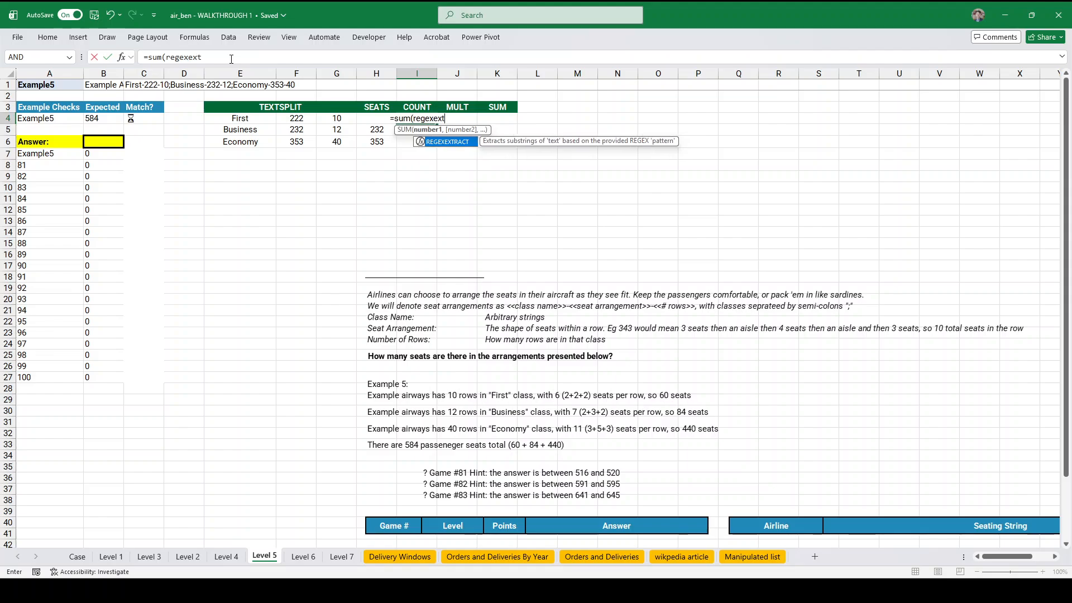
key(Tab)
key(Left)
text(,")
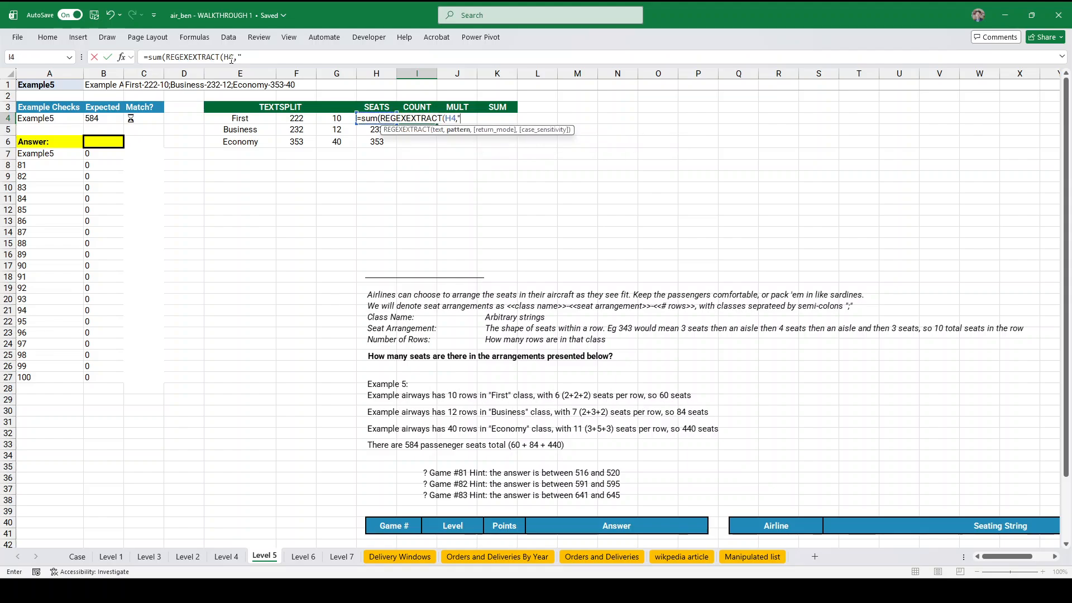
text(.",)
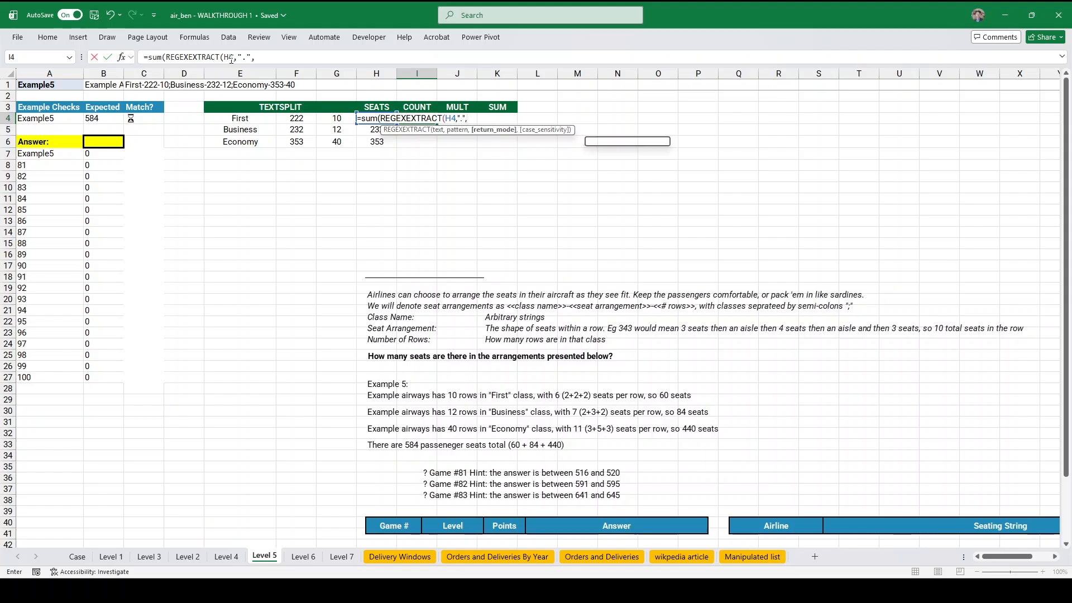
text(1)*1))
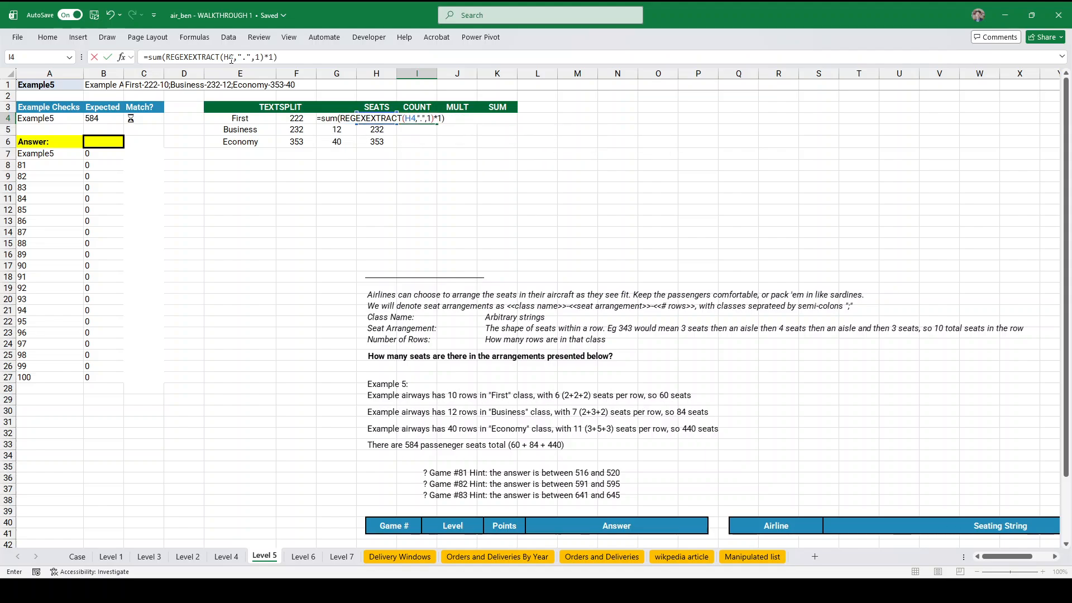
key(ctrl+Return)
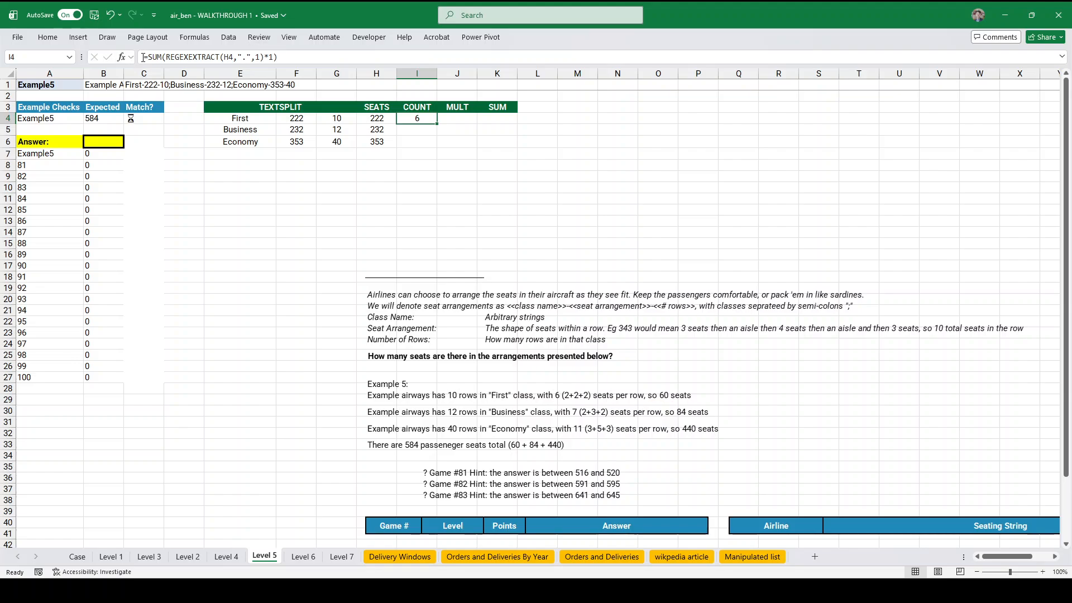
- Wrap I4's SUM formula in LAMBDA with parameter x, replacing the H4 reference with x
click(148, 57)
text(lambda(x,)
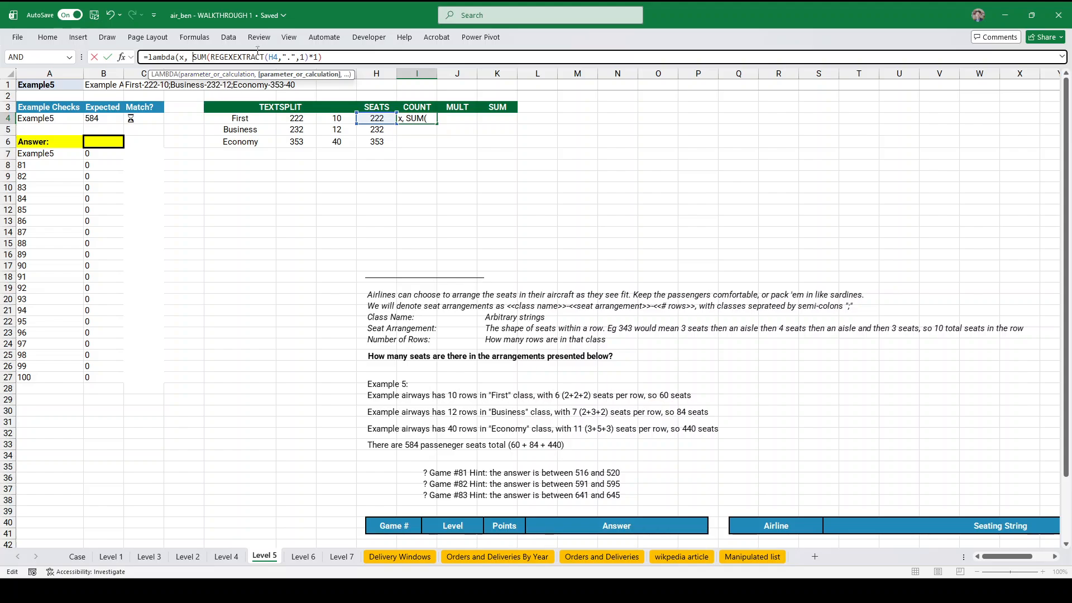
double_click(276, 57)
text(x)
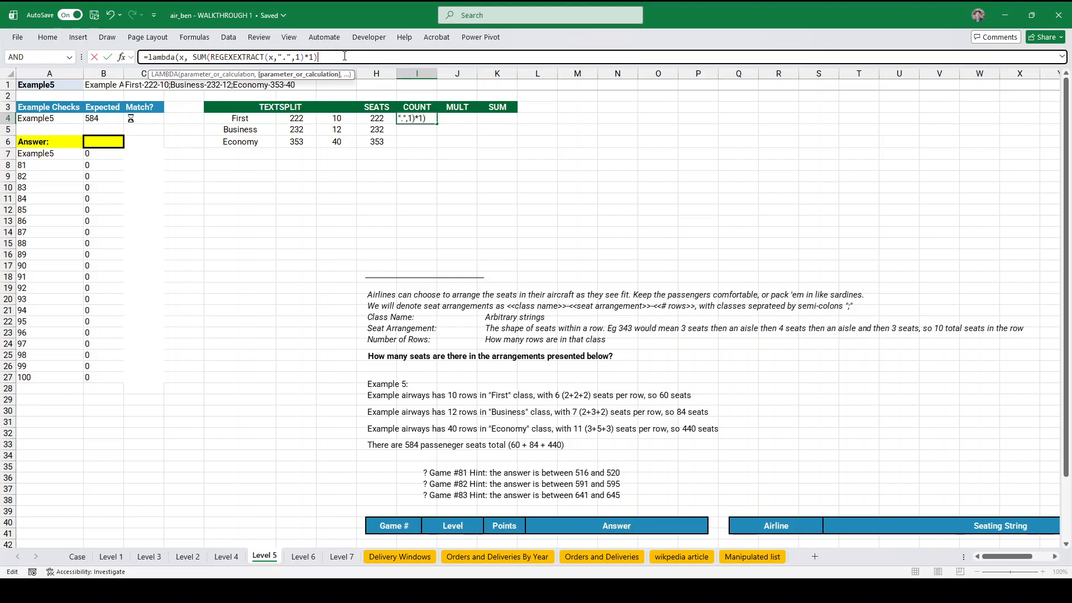
click(345, 56)
text())
key(ctrl+Return)
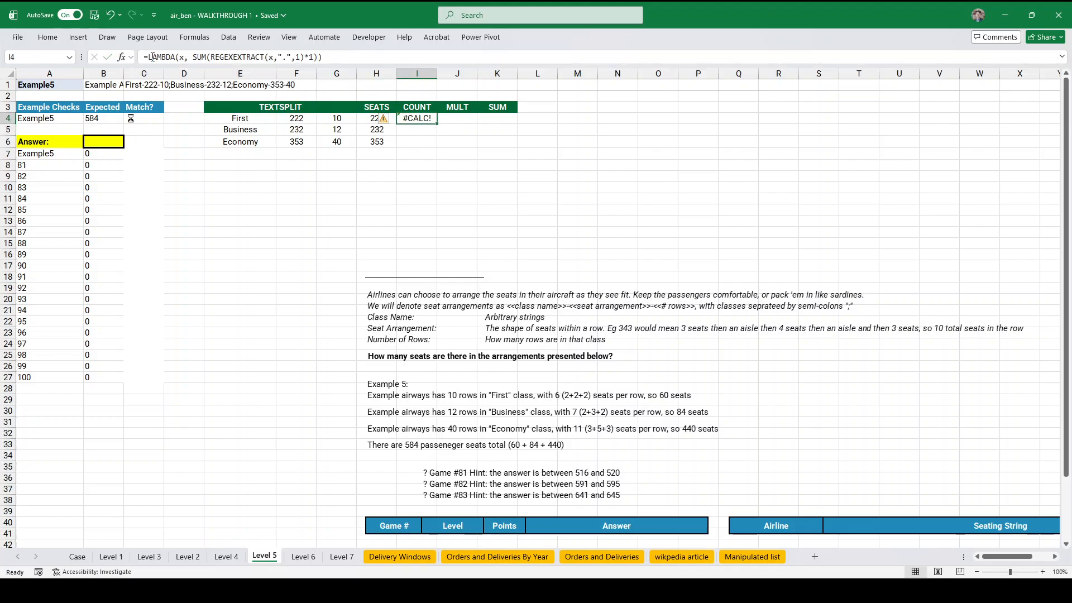
- Apply I4's LAMBDA to every seat arrangement by enclosing it in BYROW over H4#
click(150, 56)
text(byrow()
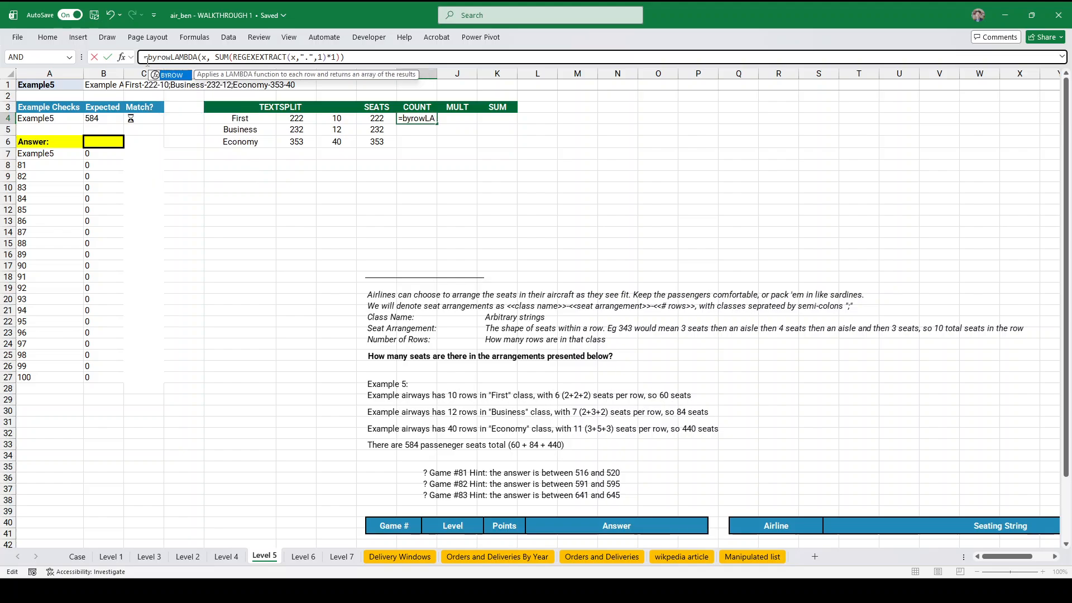
click(379, 118)
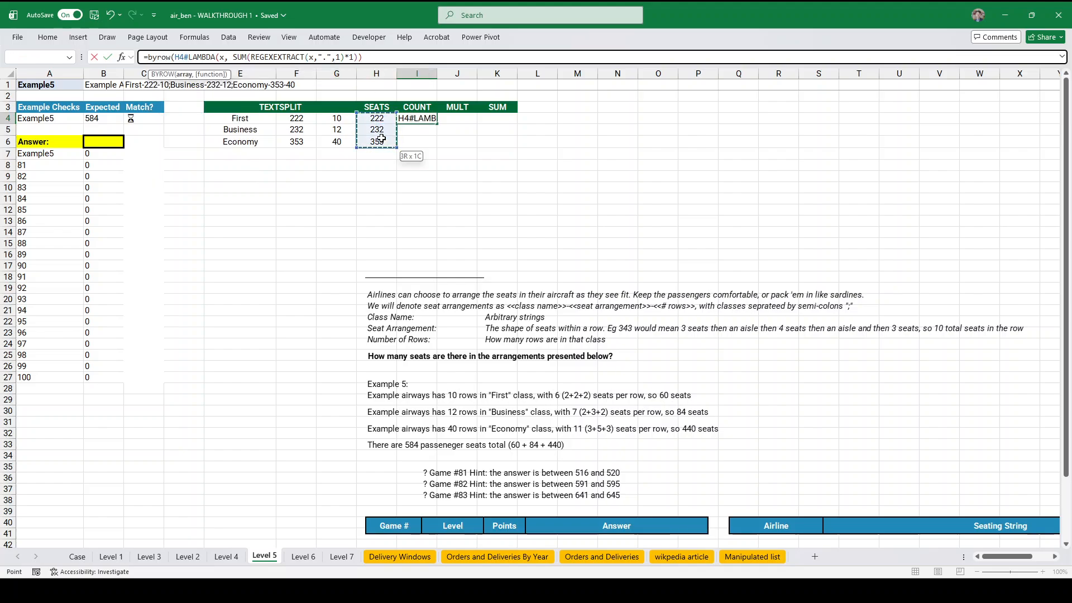
text(,)
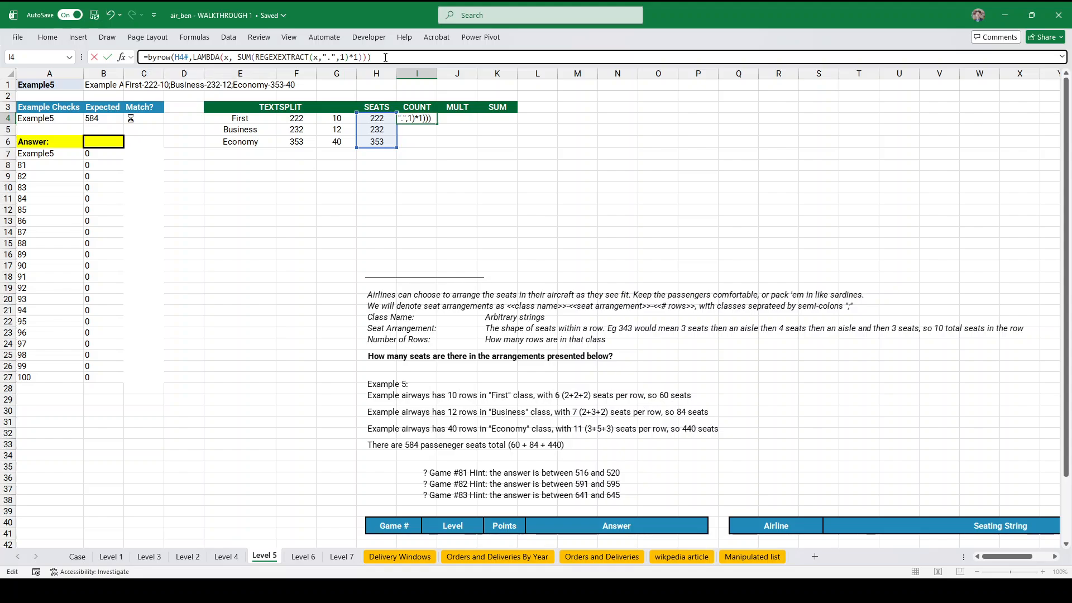
key(Return)
- Pull the number of rows per class into J4 with =TAKE(E4#,,-1)
key(Up)
key(Right)
text(=)
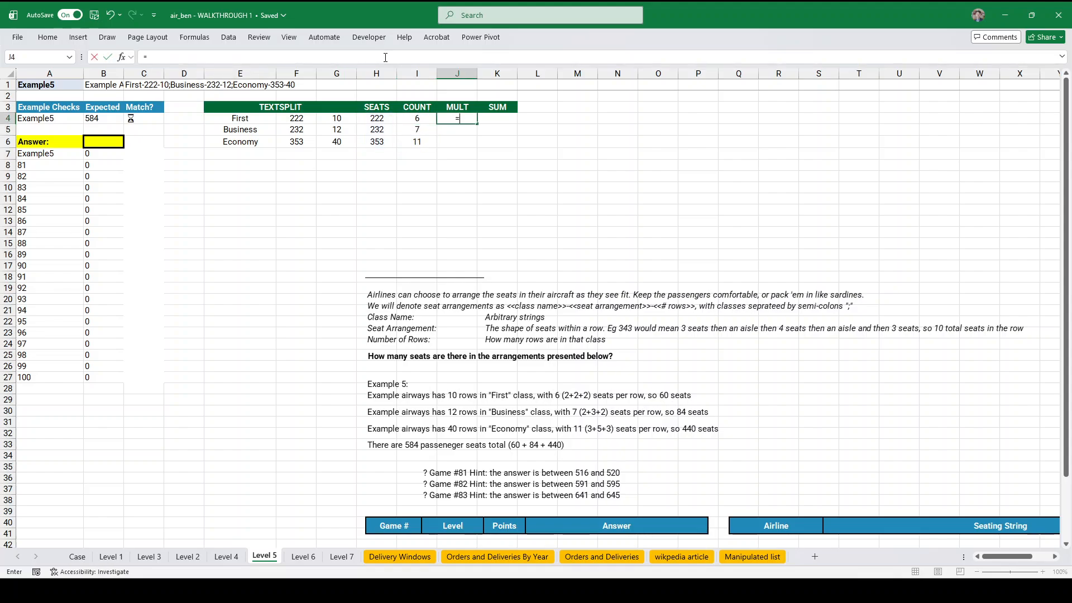
text(take()
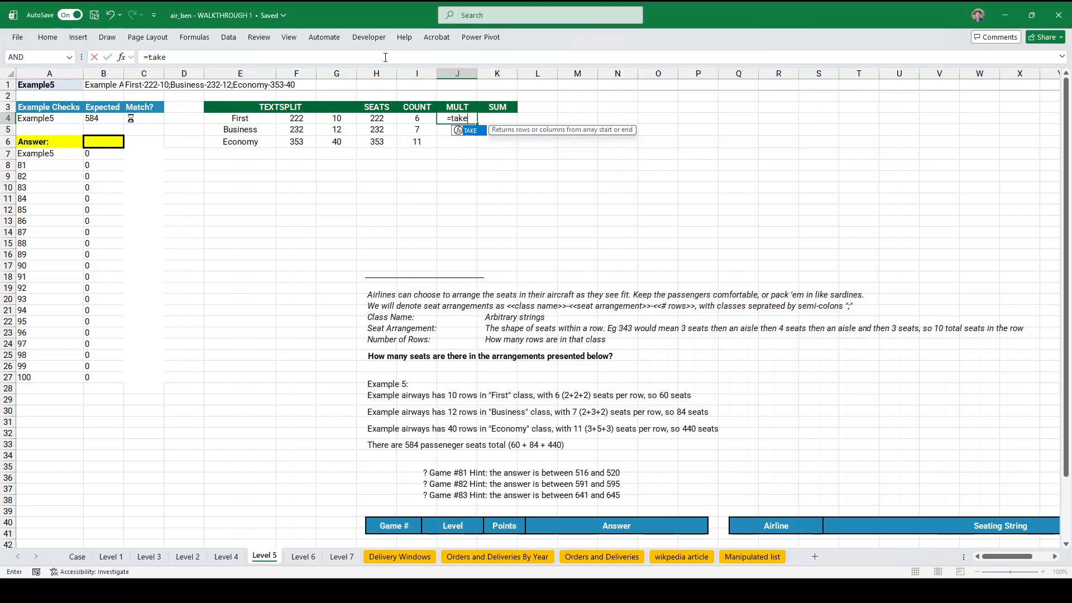
key(Left)
key(Left)
key(Left)
key(Left)
key(Left)
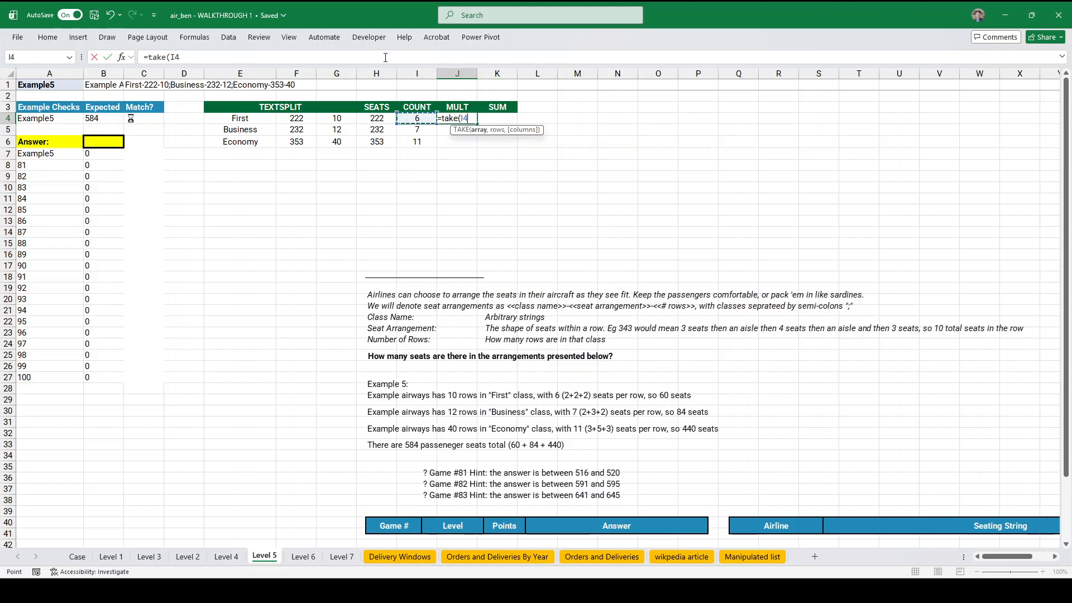
text(#,,-1))
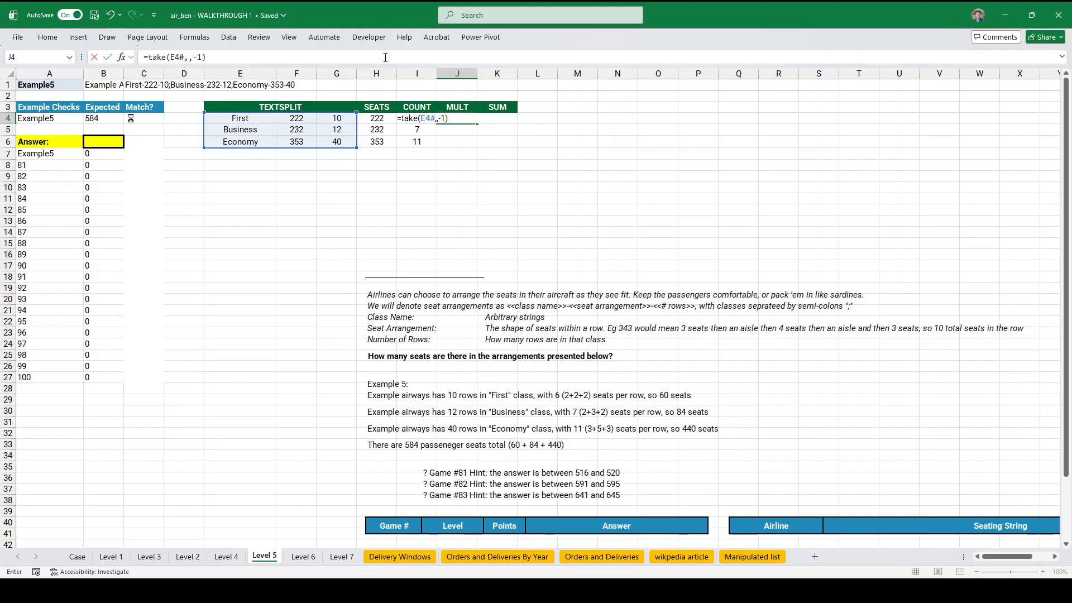
key(Return)
- Multiply each class's row count by its seats per row in K4 with =J4#*I4#
key(Up)
key(Right)
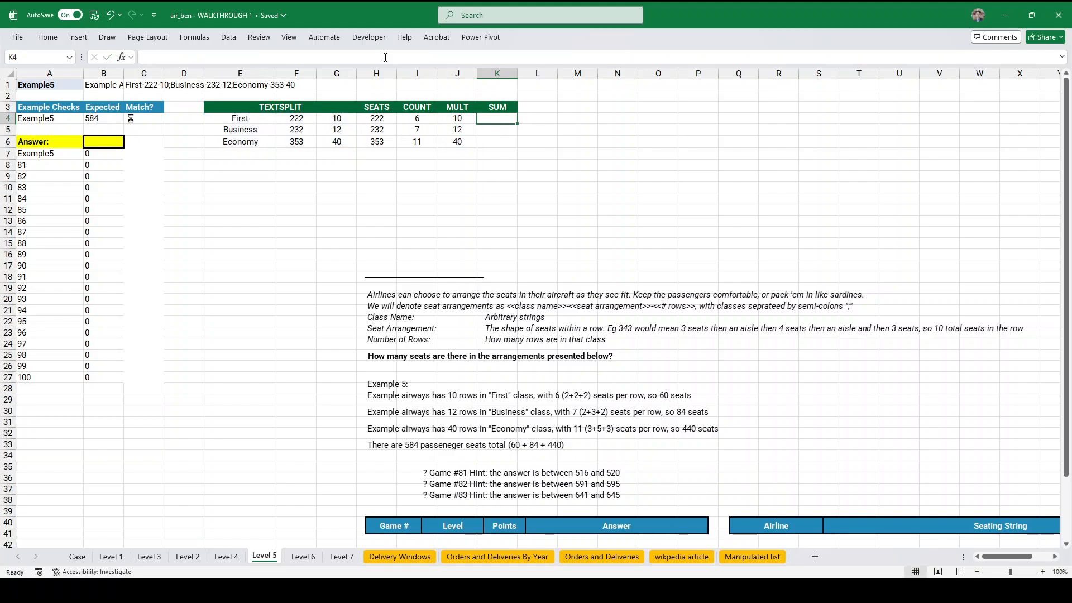
text(=)
key(Left)
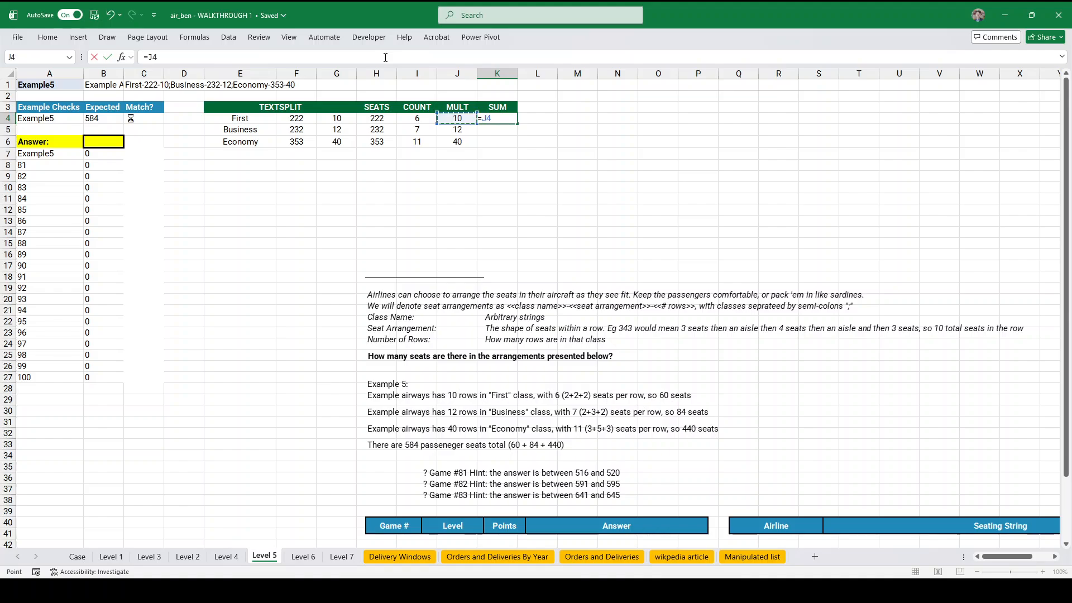
text(#*)
key(Left)
key(Left)
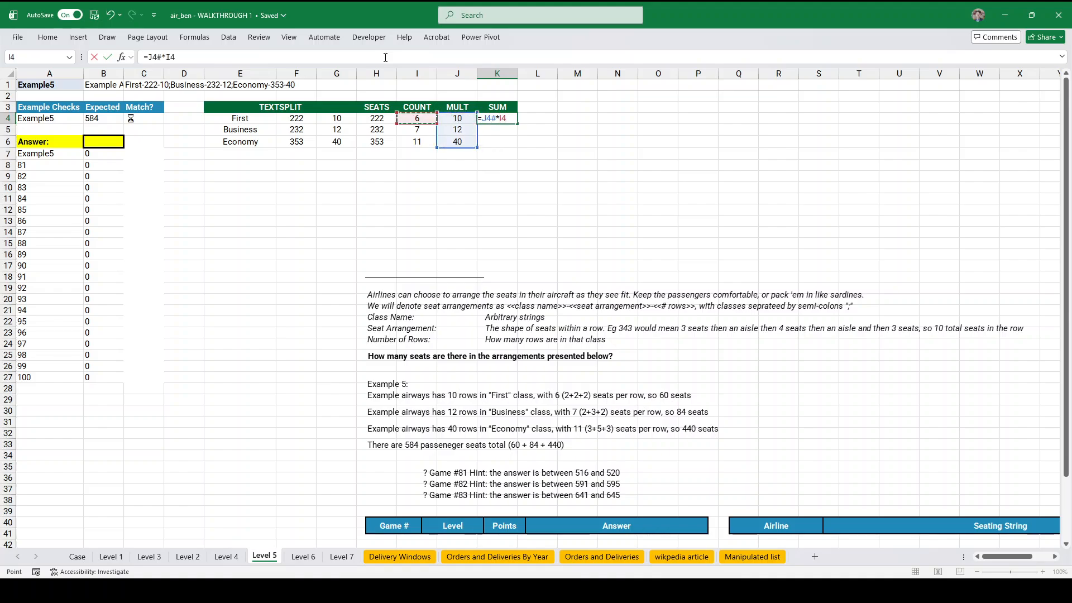
text(#)
key(Return)
key(Up)
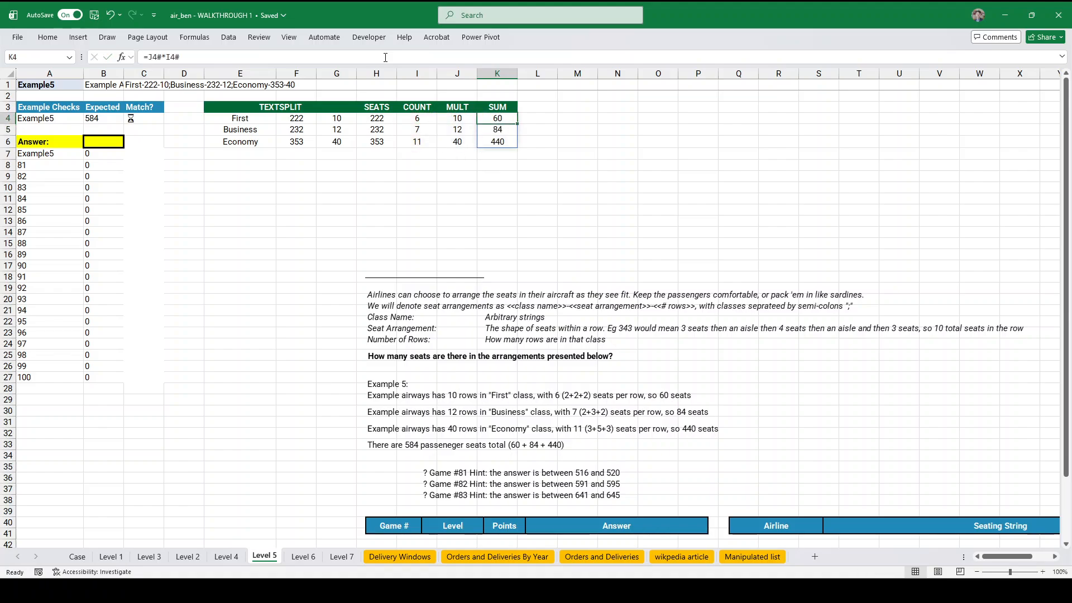
- Total the class seat counts by wrapping K4's product formula in SUM
click(148, 58)
text(sum()
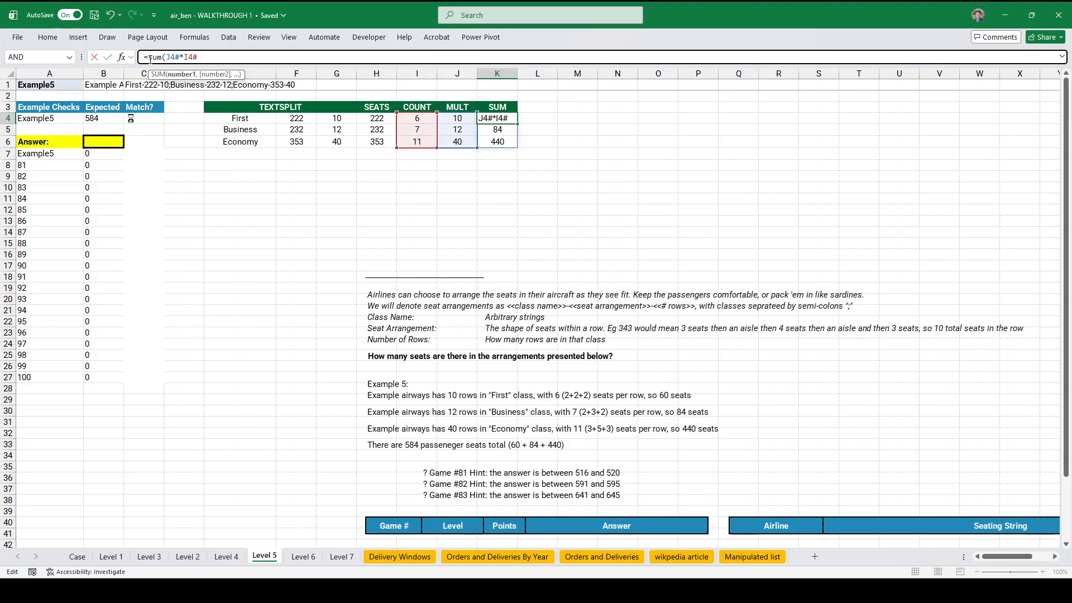
text())
key(Return)
- Review the Level 5 instructions, hints and airline seating strings on the Case sheet, and return to the Level 5 sheet
scroll(405, 310, down, 1)
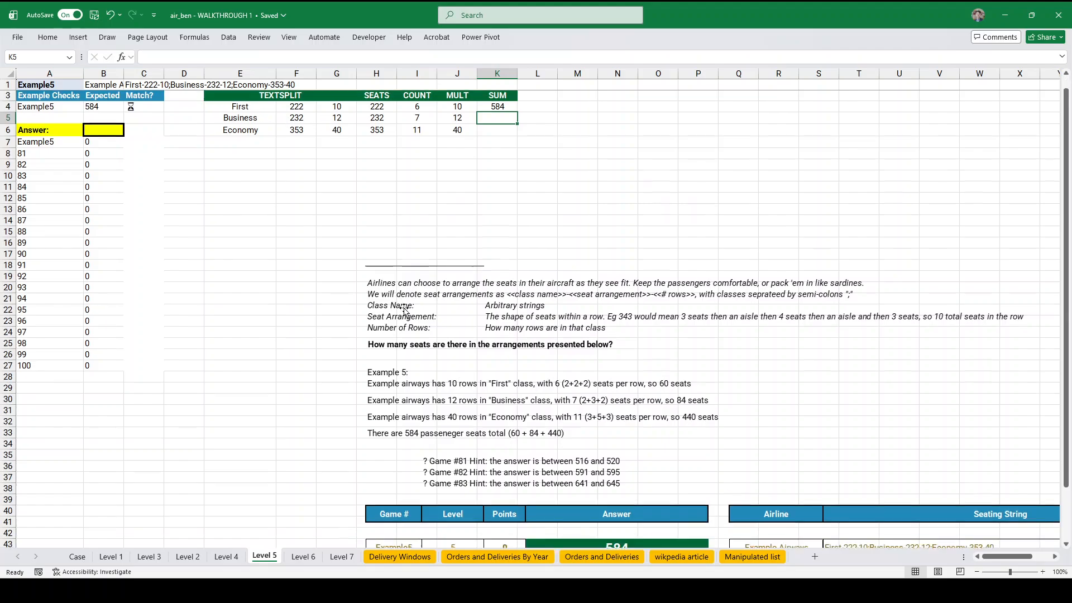
scroll(405, 310, down, 8)
scroll(405, 310, up, 5)
click(77, 557)
scroll(464, 397, down, 3)
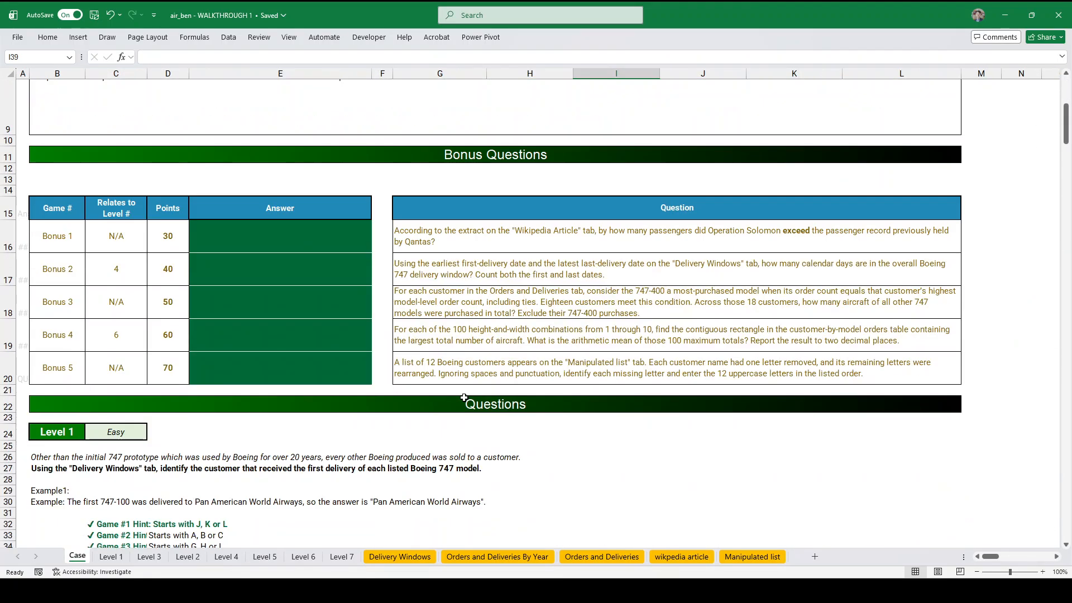
scroll(660, 410, down, 20)
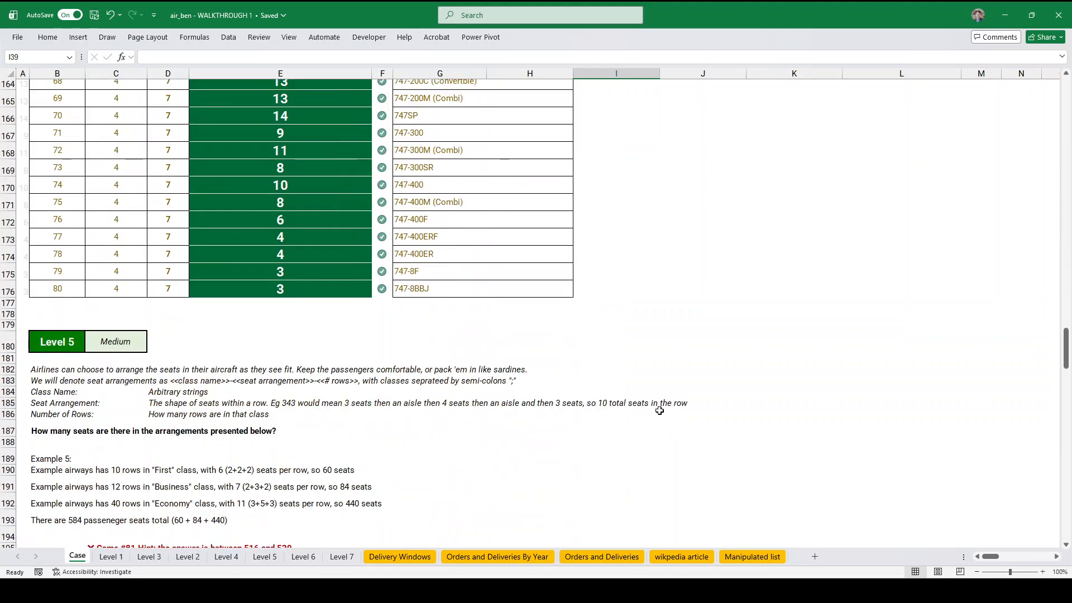
scroll(660, 411, down, 10)
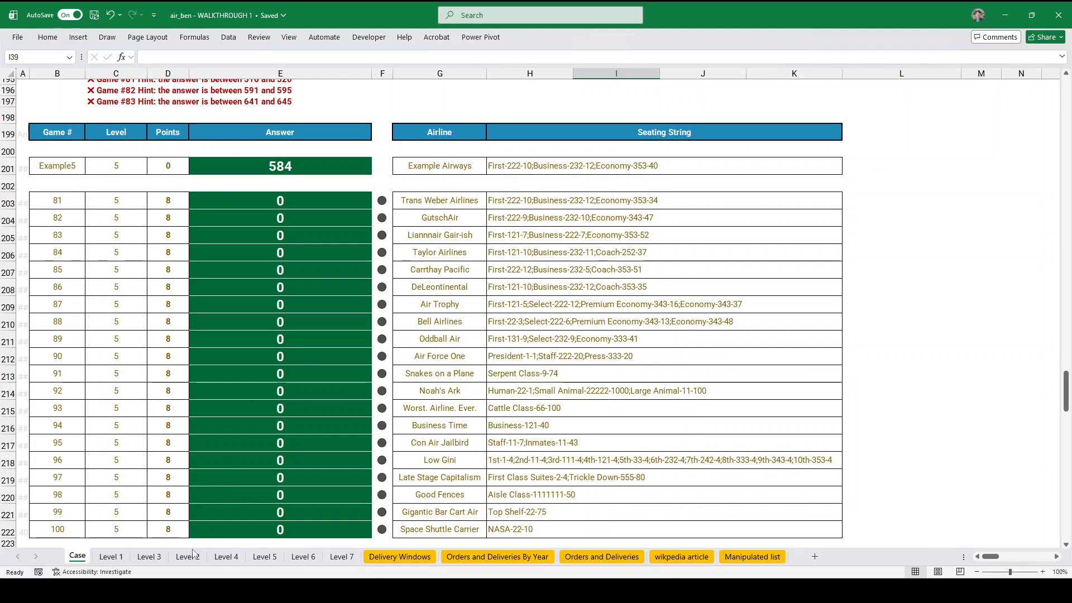
click(264, 557)
scroll(339, 188, up, 3)
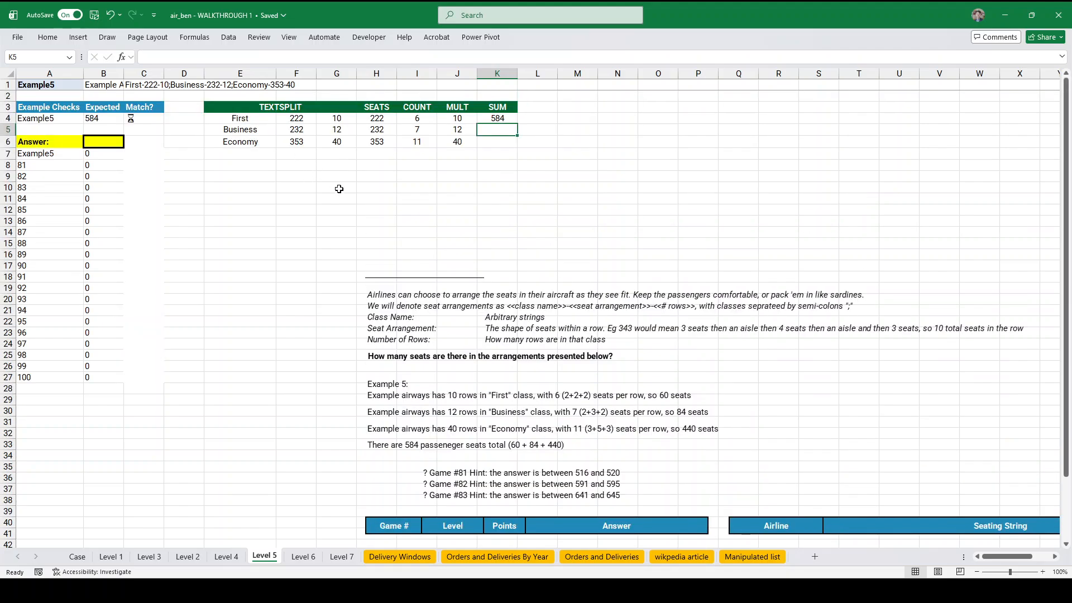
- Link the Level 5 answer cell B6 to the seat total in K4
drag(275, 118, 377, 142)
click(115, 142)
text(=)
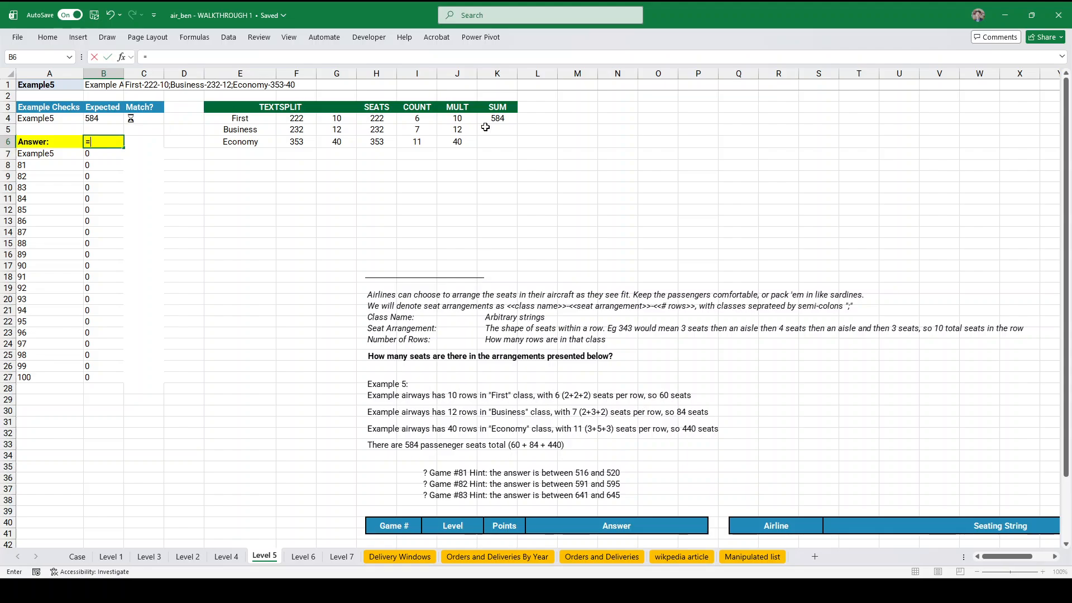
click(501, 118)
key(Return)
click(250, 188)
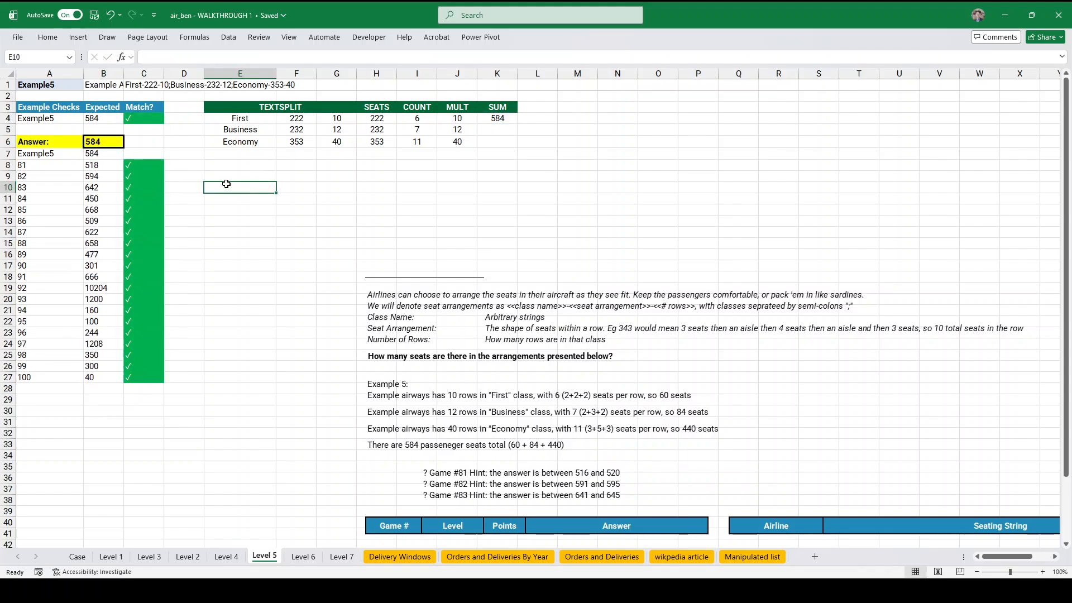
- Go to the Level 6 sheet, check the Orders and Deliveries table, and move the Level 6 problem picture closer to the working cells
click(303, 557)
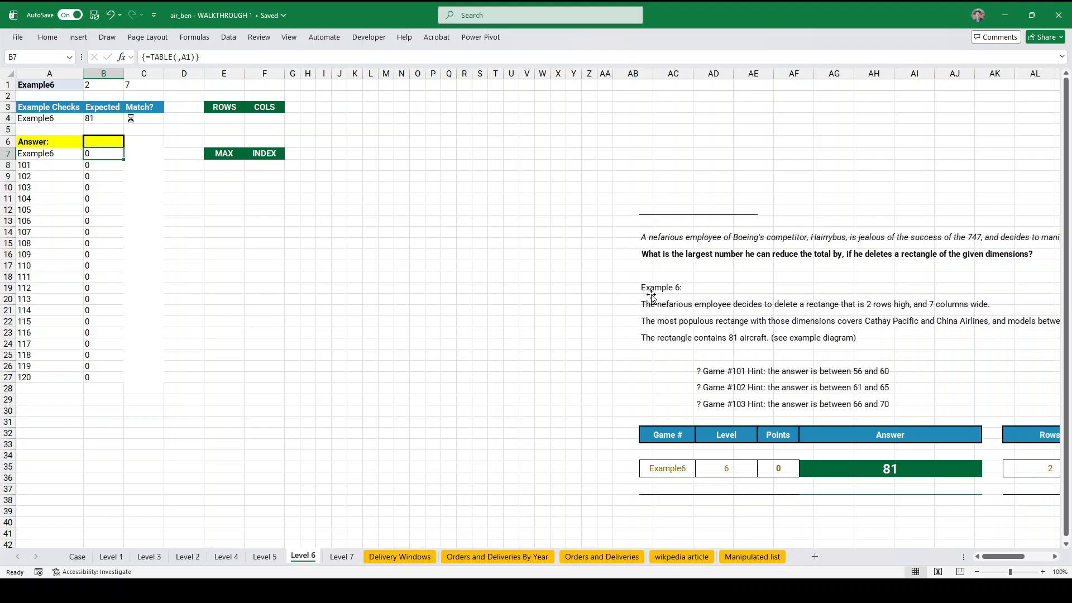
drag(652, 295, 589, 296)
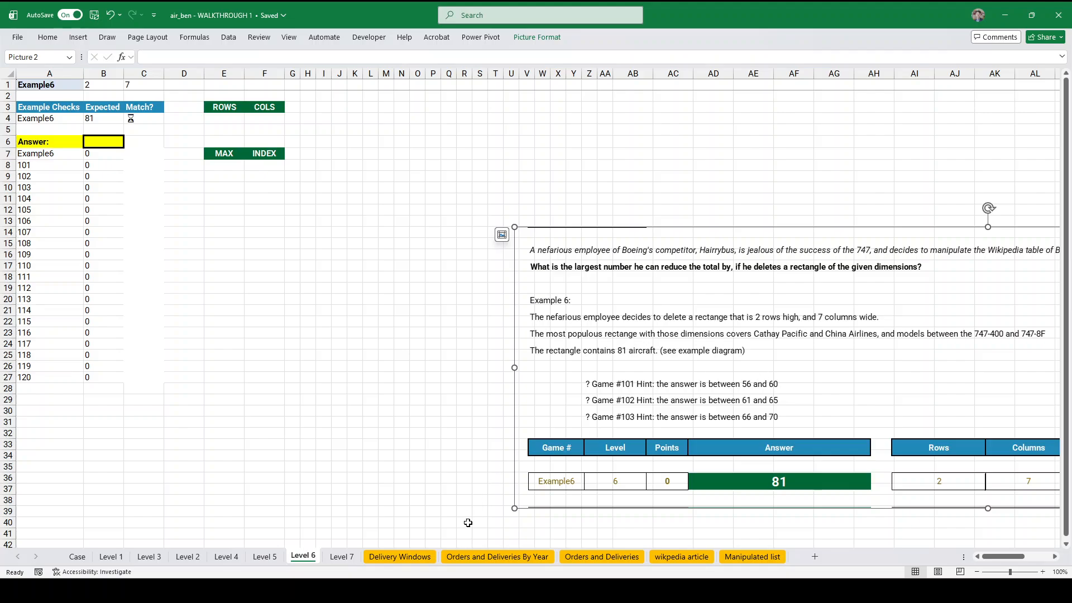
click(602, 557)
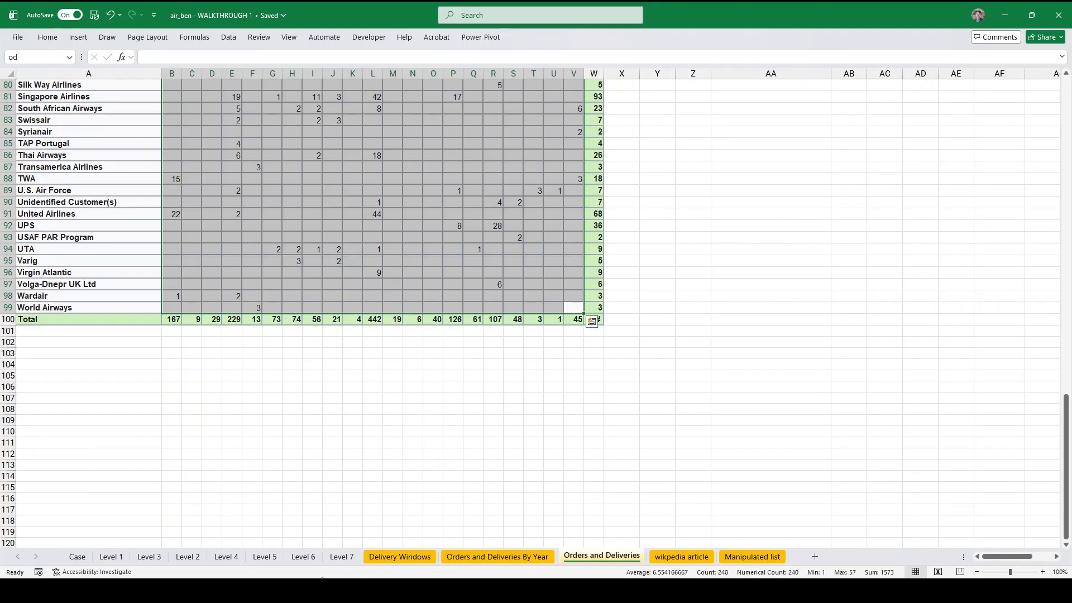
click(303, 557)
click(96, 82)
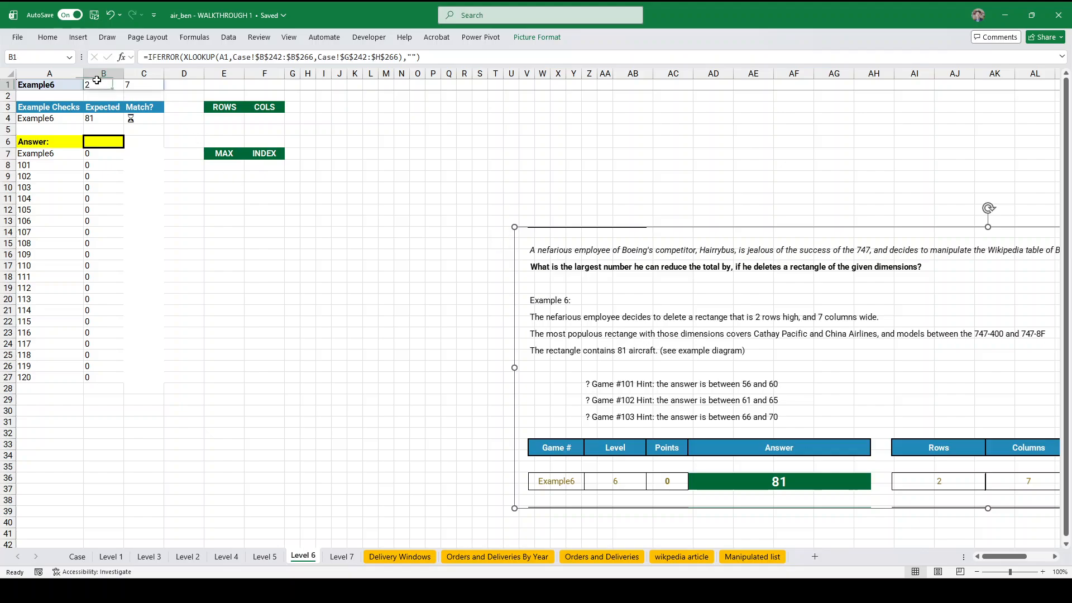
drag(764, 400, 736, 404)
drag(763, 351, 785, 354)
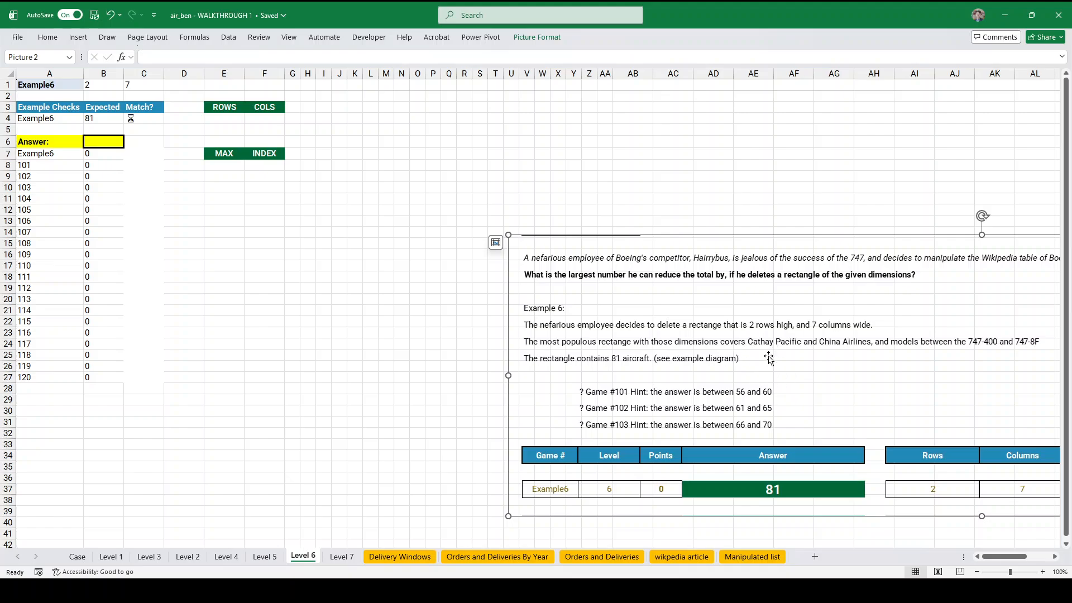
- Count the rows and columns of the od range in E4 and F4 with =ROWS(od) and =COLUMNS(od)
click(224, 117)
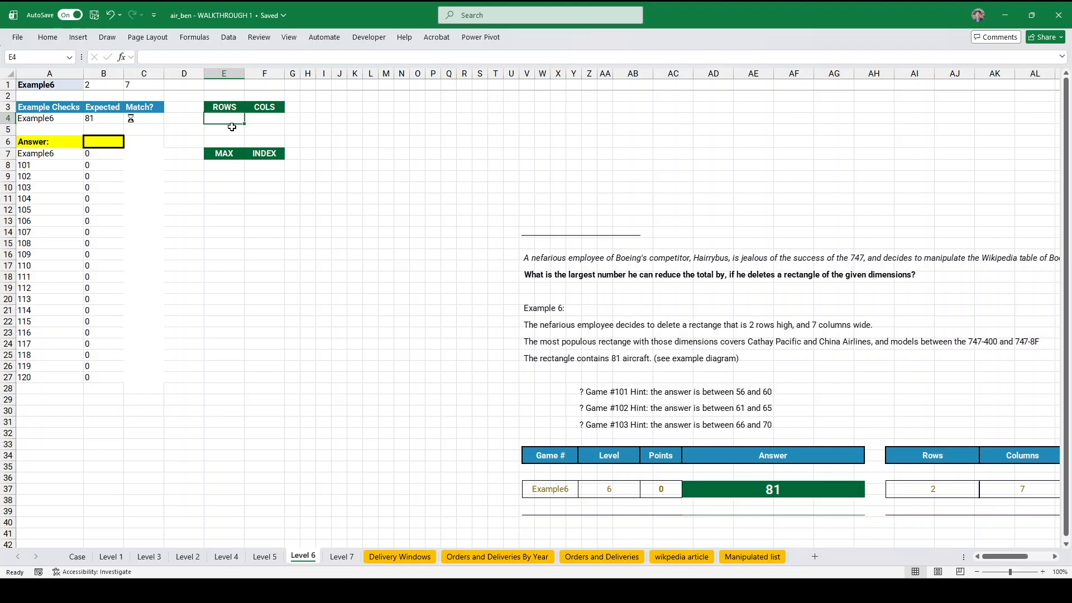
text(=rows(od)
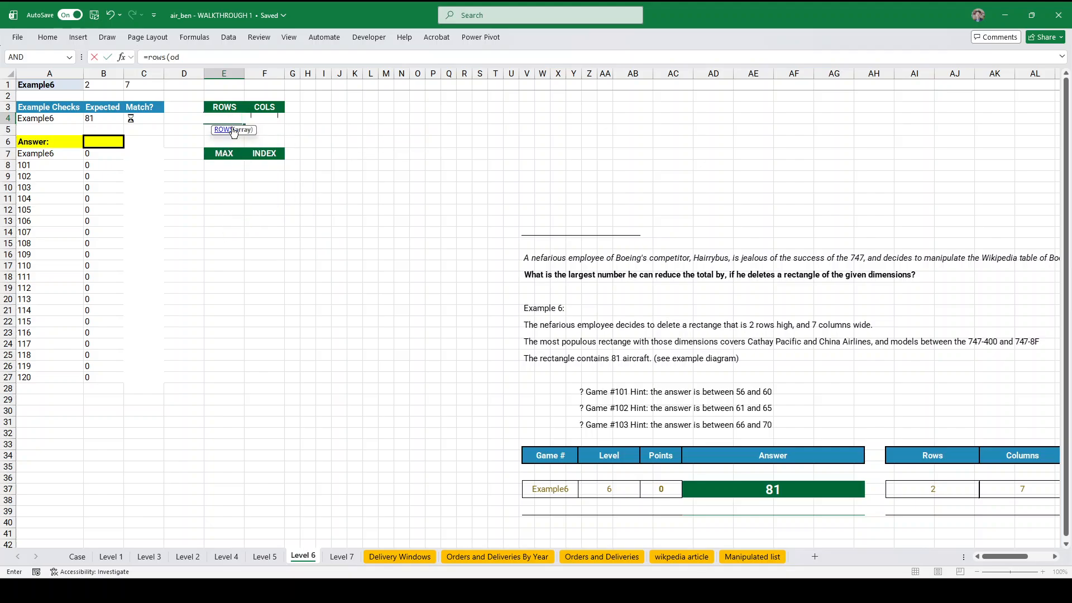
key(Tab)
key(Tab)
text(=)
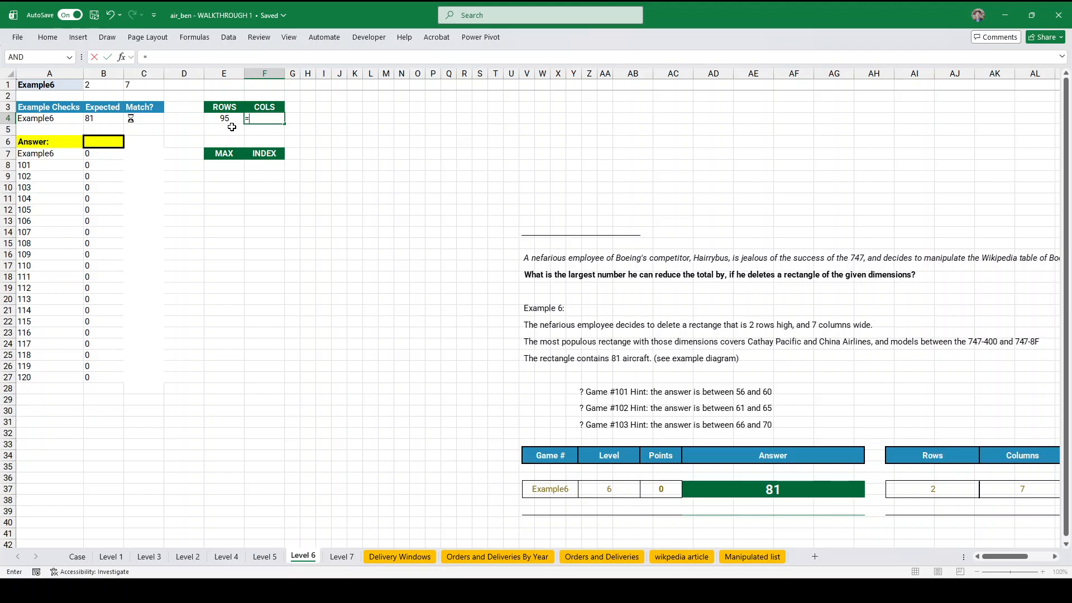
text(columns(od))
key(Return)
- Generate the row index numbers down from F8 with =SEQUENCE(E4)
click(265, 164)
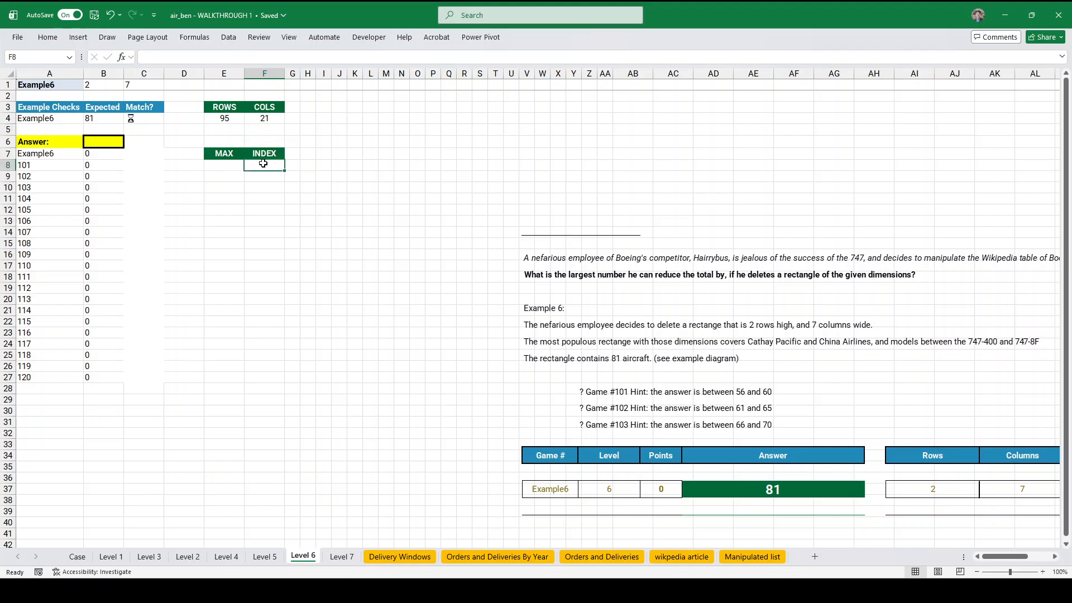
text(=sequence()
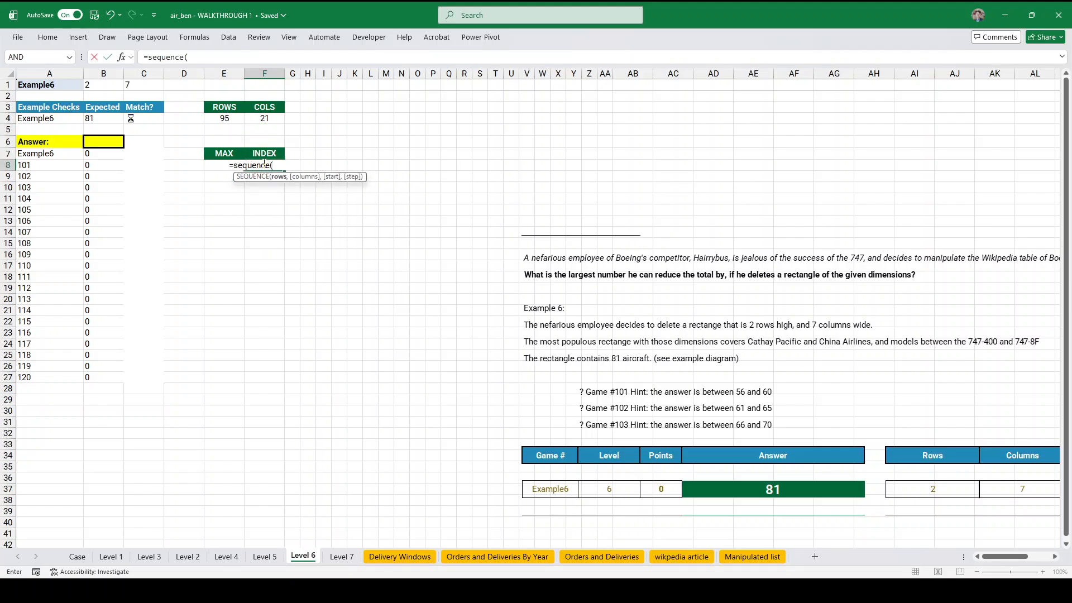
click(210, 116)
key(Tab)
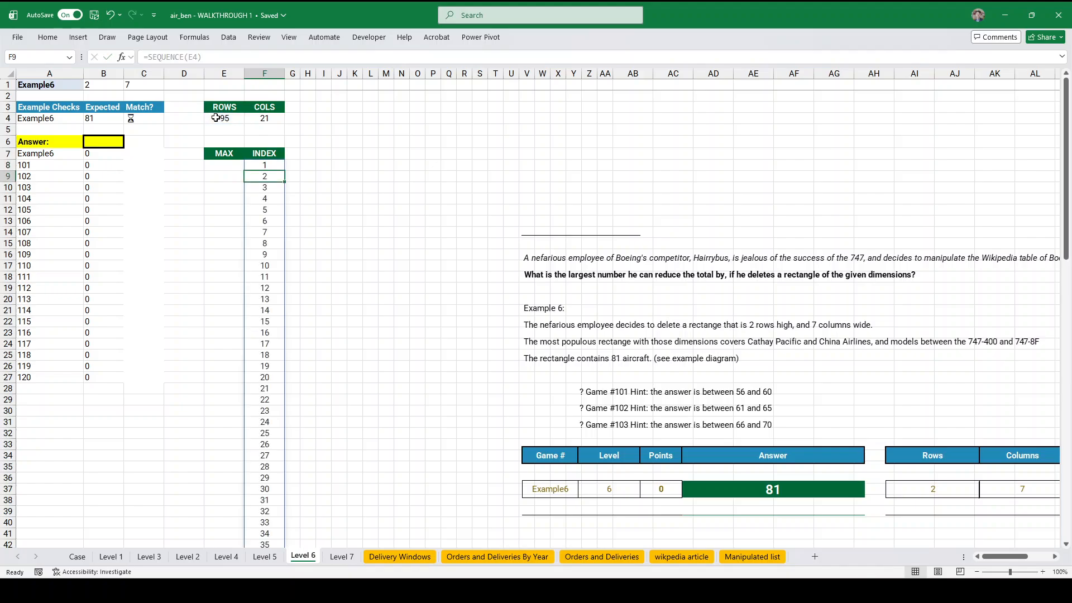
- Generate the column index numbers across from G7 with =SEQUENCE(,F4)
key(Up)
key(Left)
text(=seq)
key(Tab)
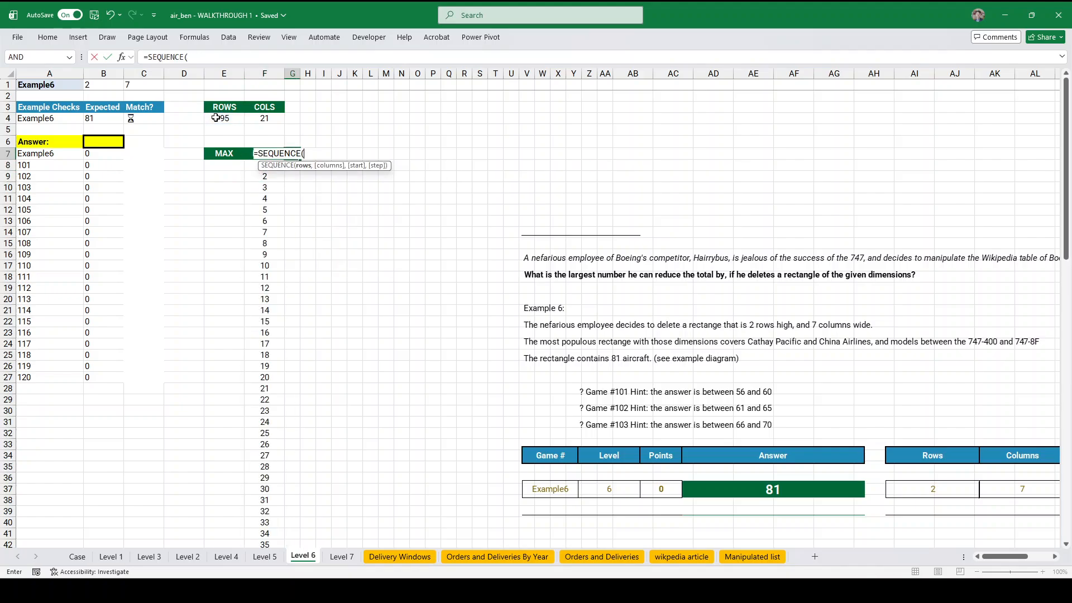
text(,)
click(271, 120)
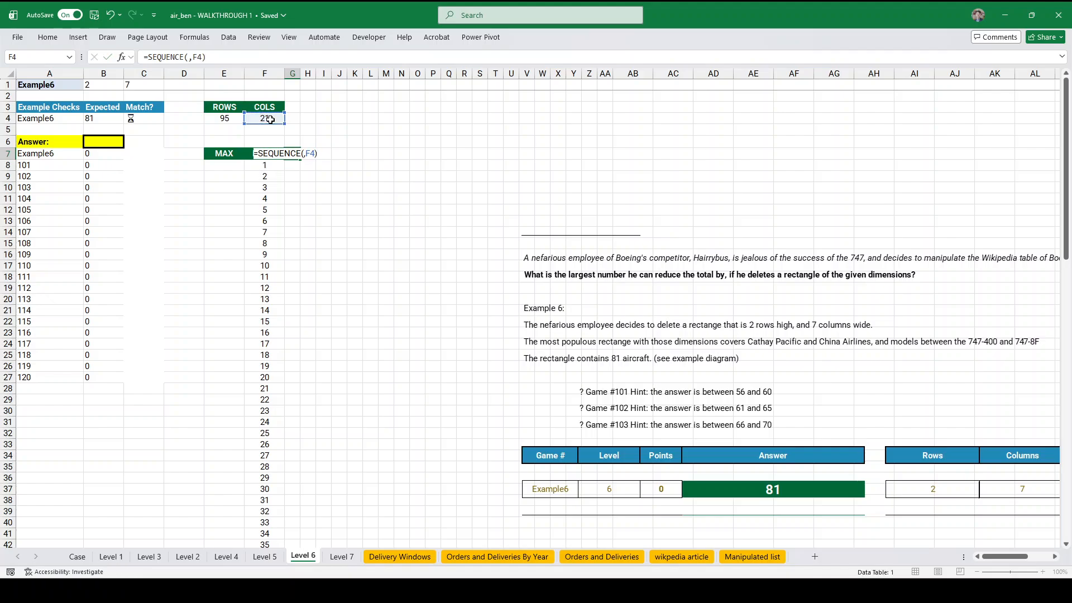
key(Return)
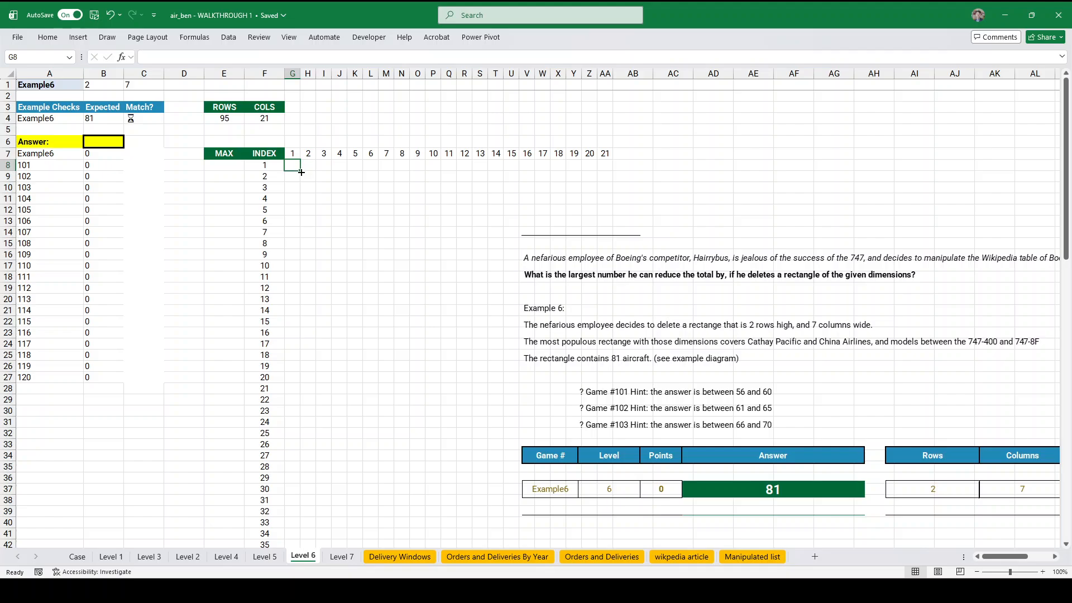
- Start an INDEX formula on od in G8, using SEQUENCE(B1,,$F8) as its row argument
key(Left)
key(Up)
key(Down)
key(Right)
text(=index()
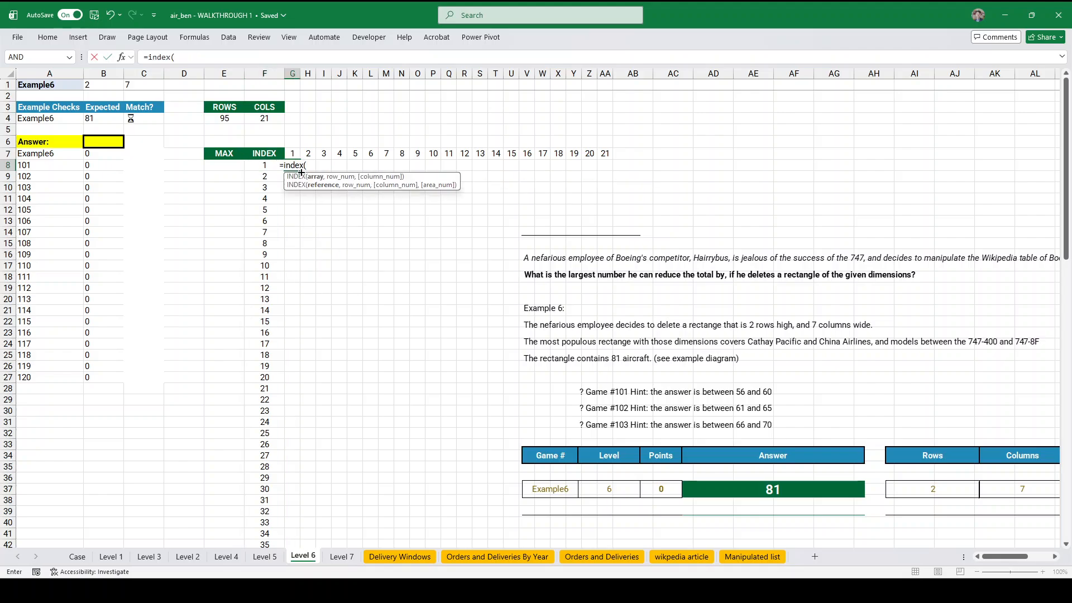
text(od,)
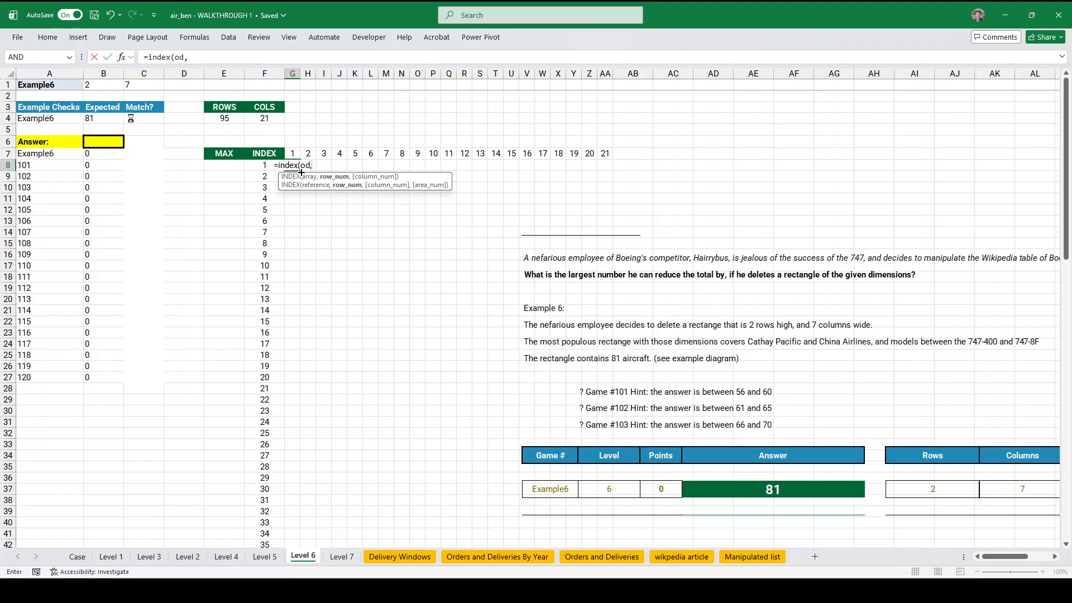
text(sequence()
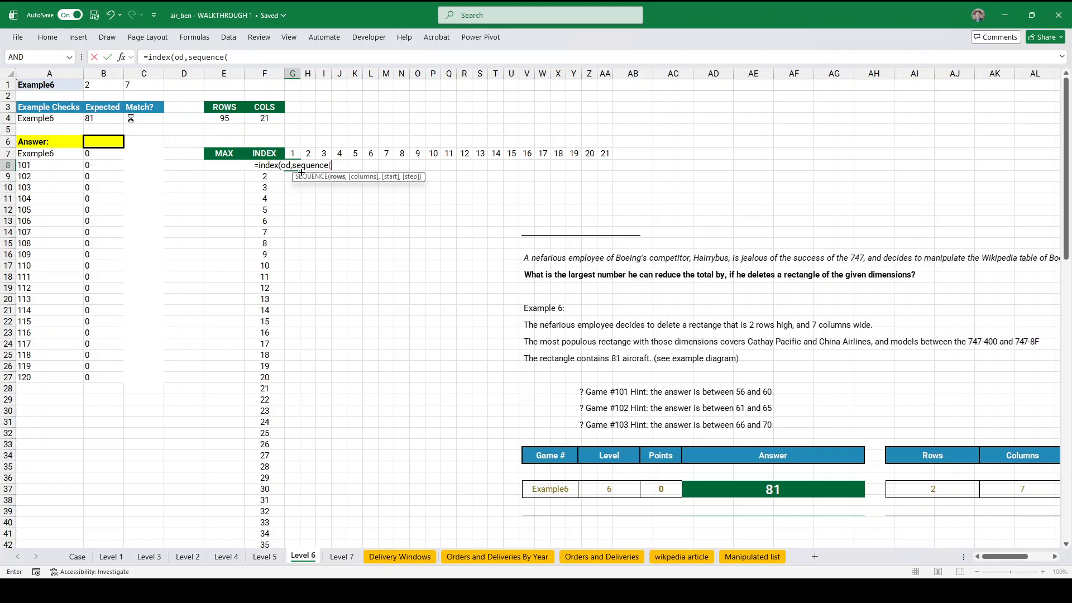
click(105, 85)
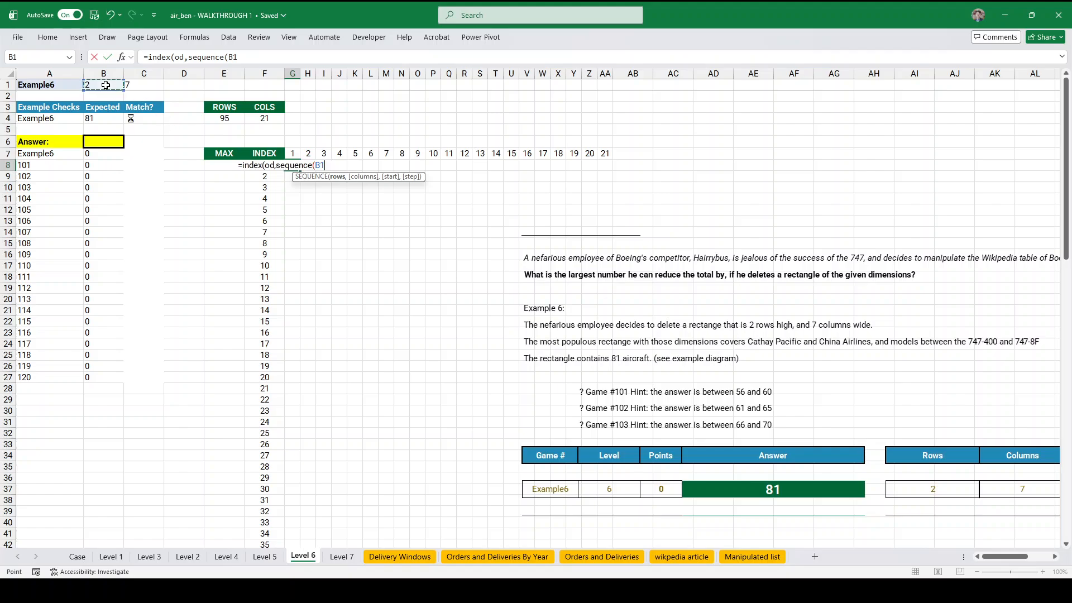
text(,,)
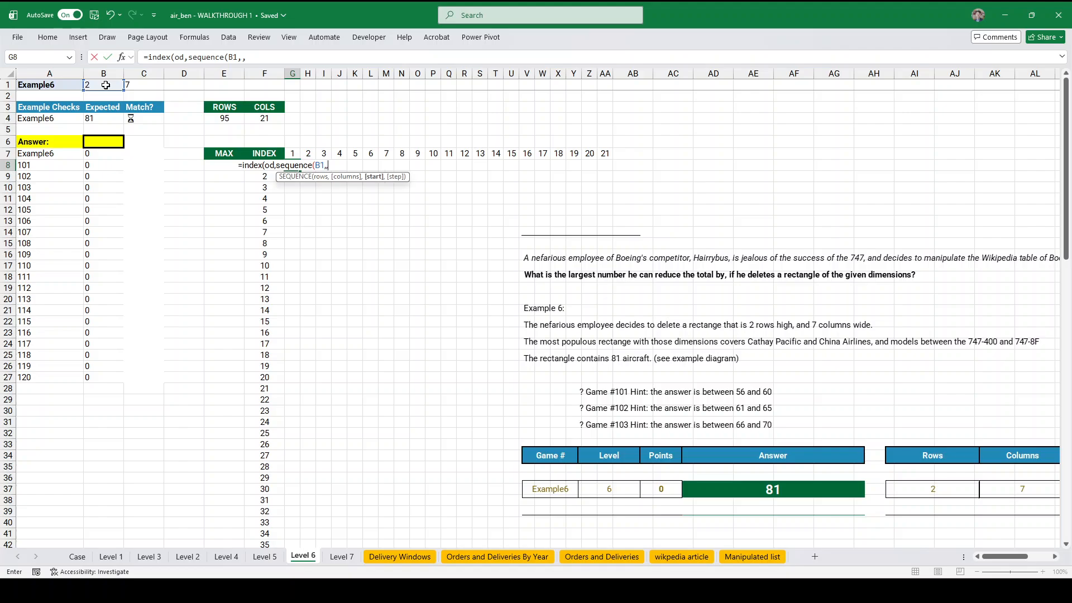
key(Left)
key(F4)
key(F4)
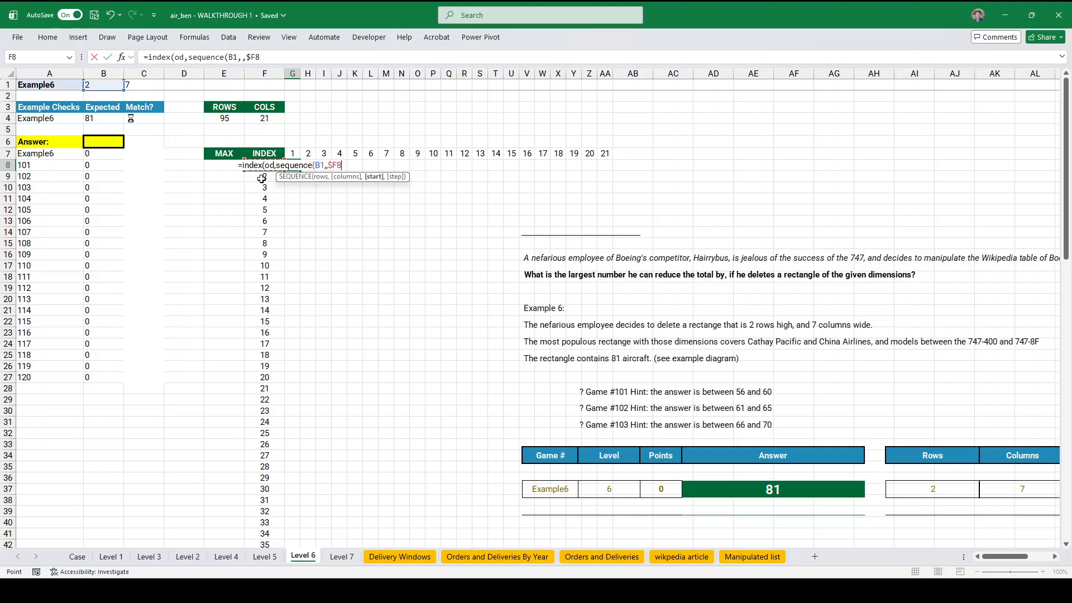
text(),)
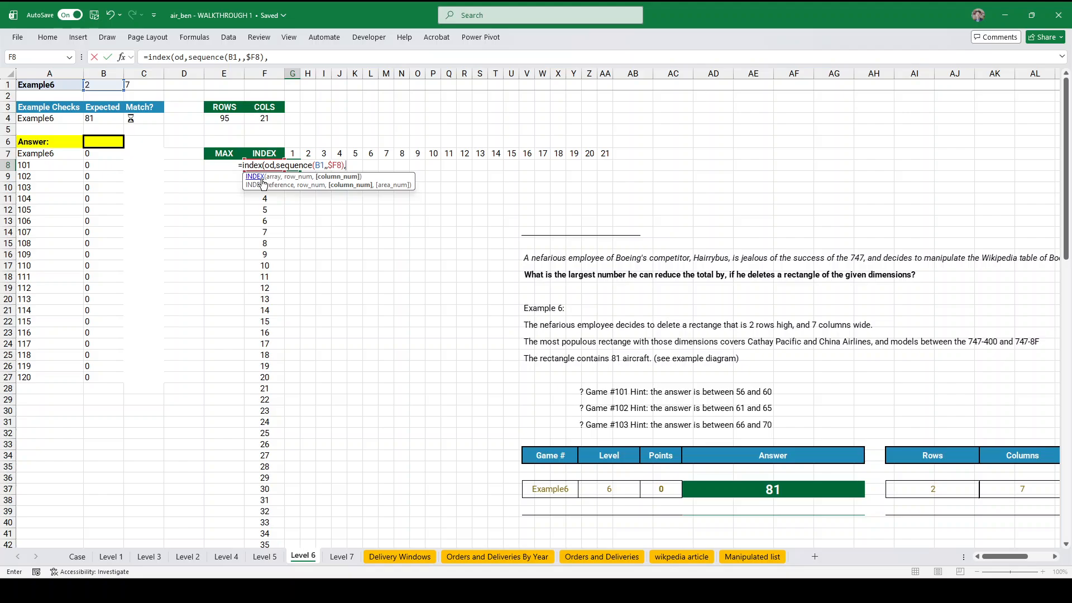
- Complete the INDEX formula in G8 with SEQUENCE(,C1,G$7) as its column argument and enter it
text(sequence(,)
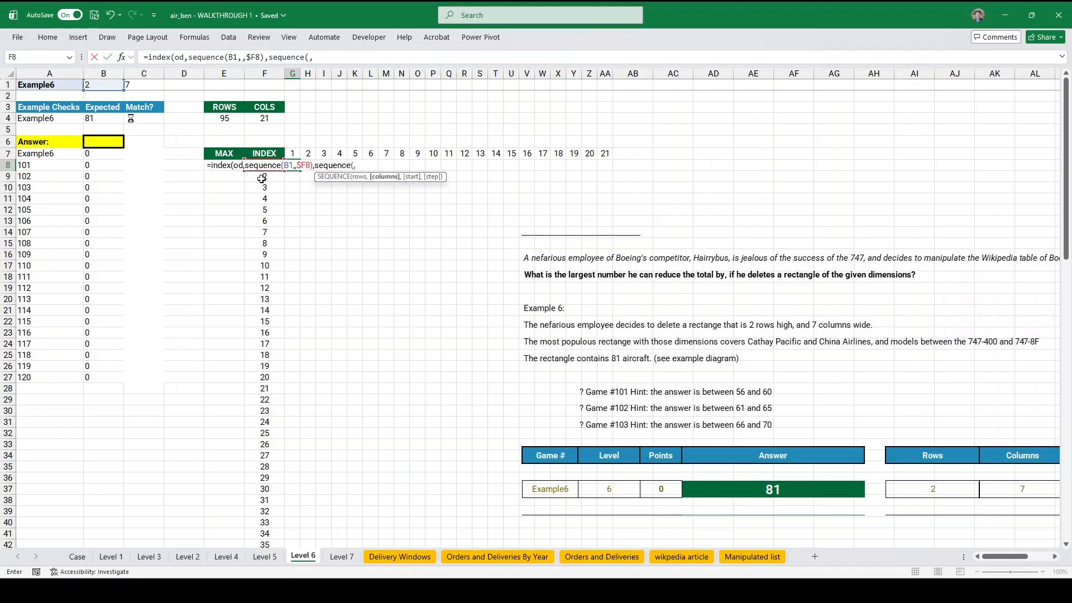
click(151, 86)
text(,)
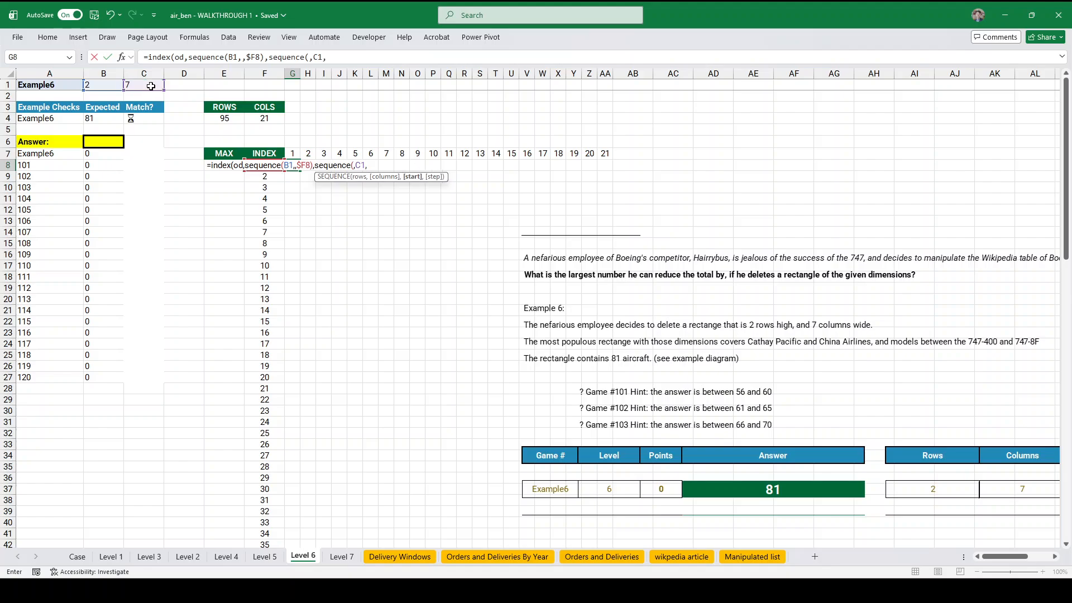
click(293, 154)
key(F4)
key(F4)
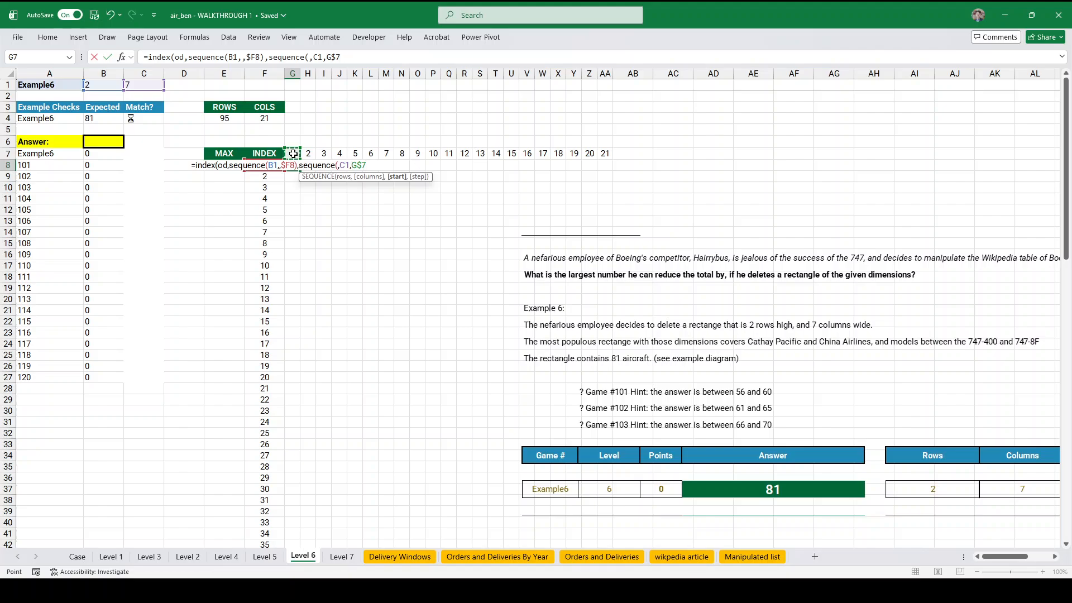
text()))
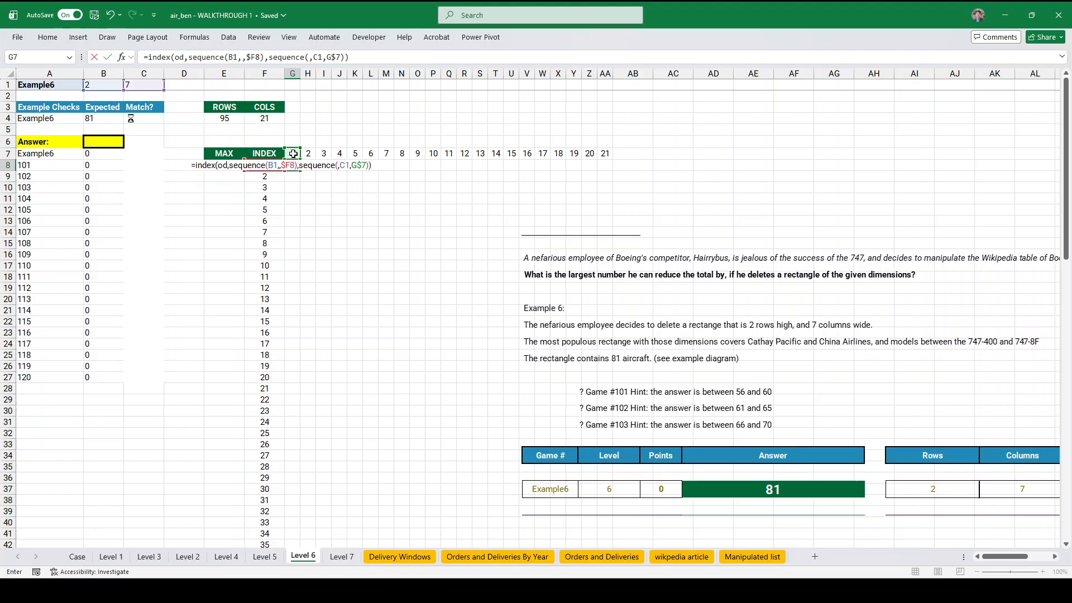
key(ctrl+Return)
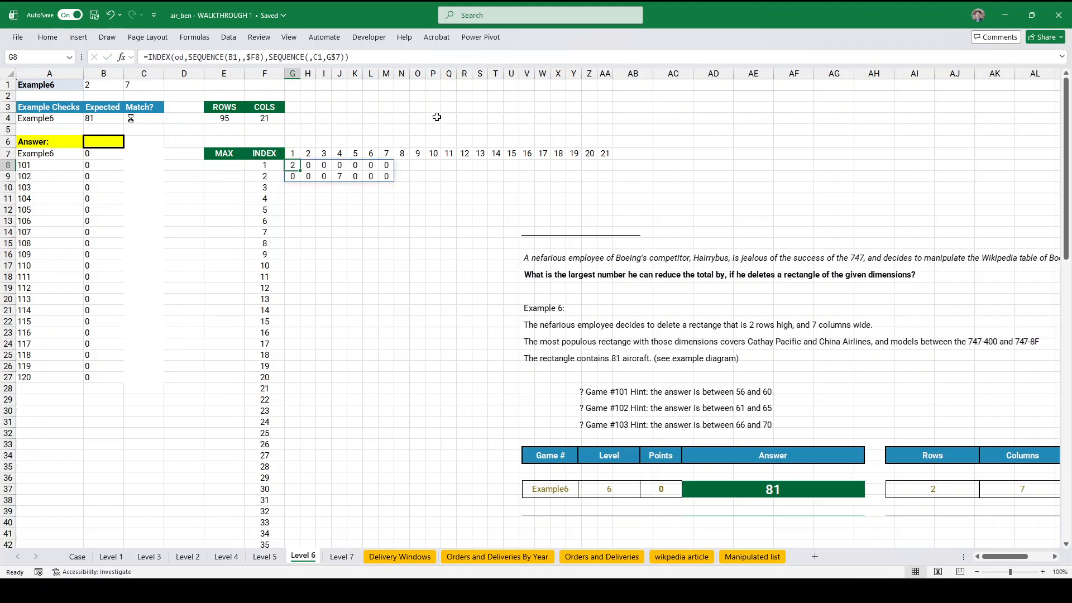
- Wrap the INDEX formula in G8 in SUM to total the rectangle's values
click(149, 56)
text(sum()
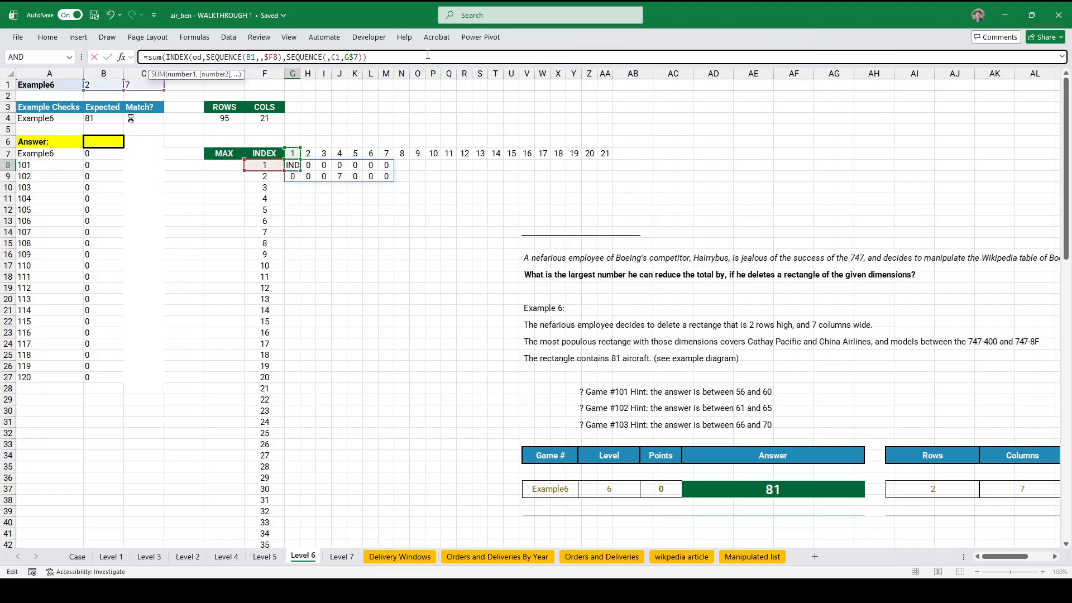
text())
key(ctrl+Return)
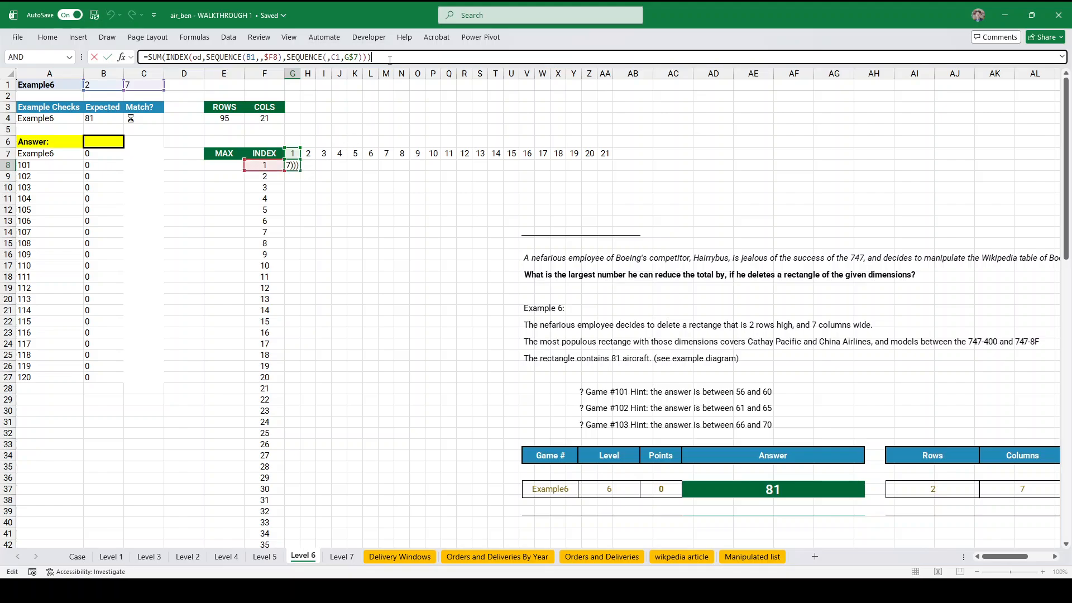
- Make the B1 and C1 references in the G8 formula absolute and fill it across to AA8
click(374, 56)
double_click(250, 57)
key(F4)
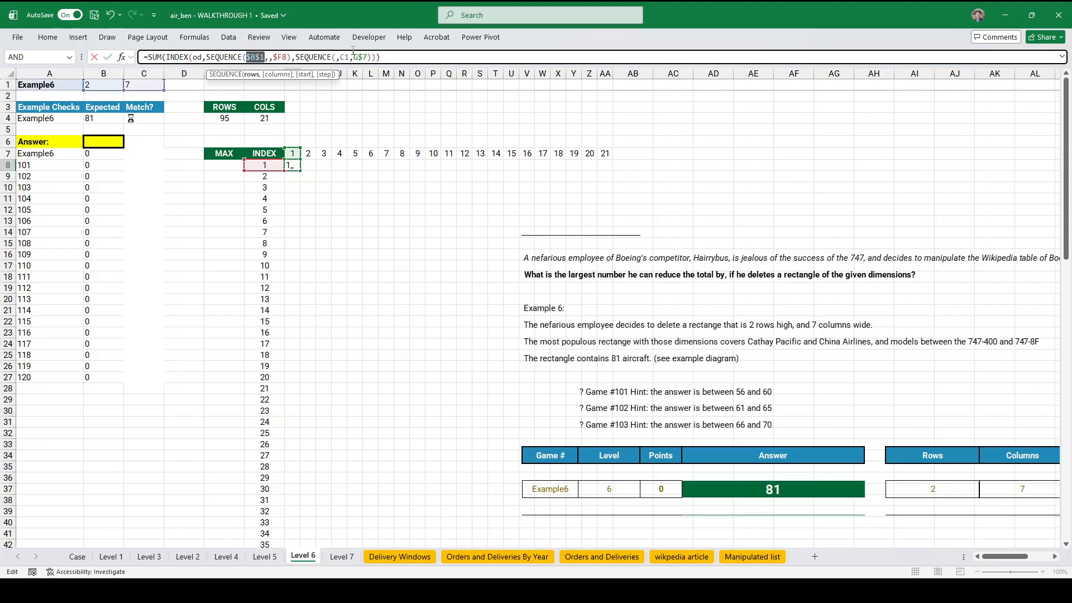
drag(350, 57, 341, 57)
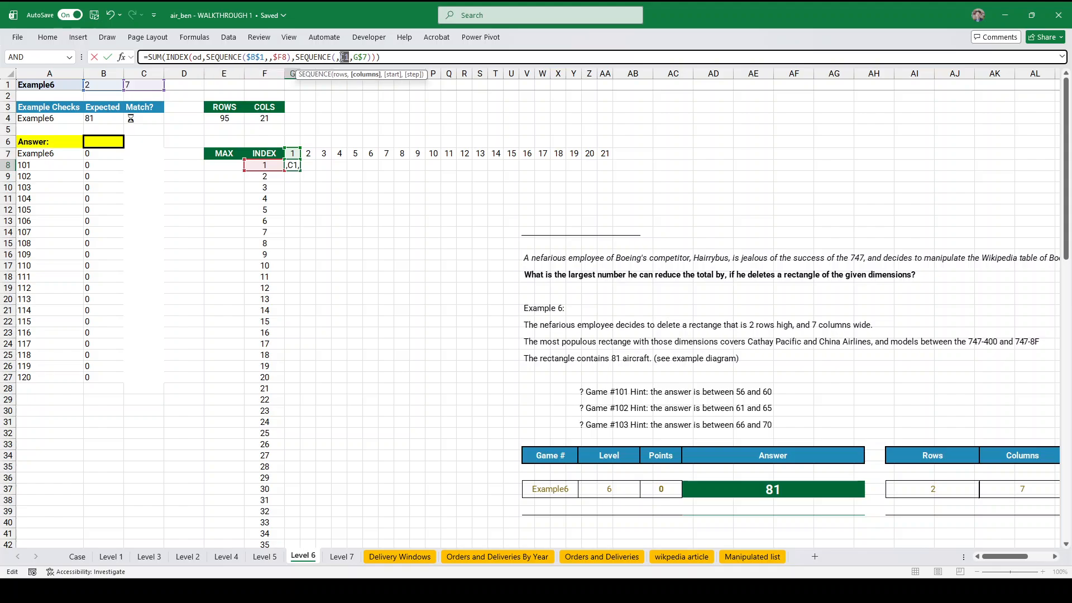
key(F4)
key(Return)
click(293, 164)
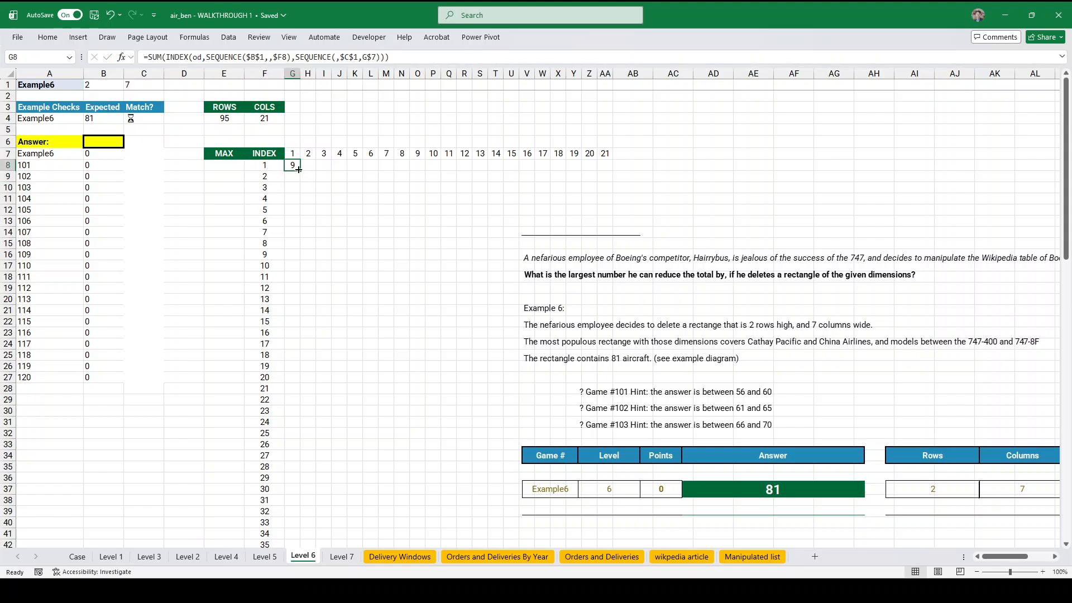
drag(300, 171, 606, 168)
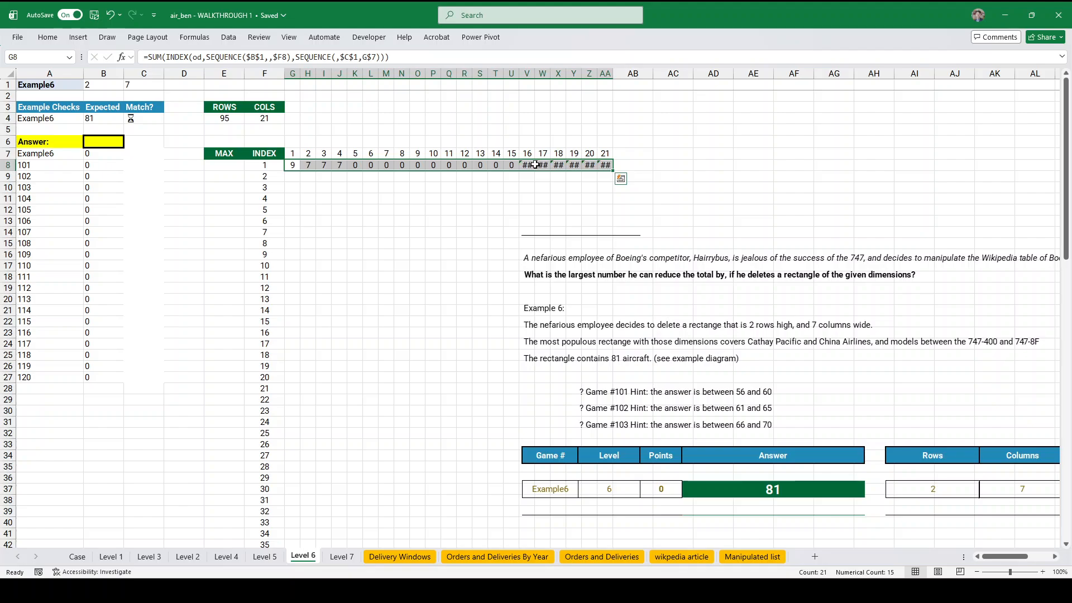
- Wrap the G8 formula in IFERROR with "" as the fallback and refill it across to AA8
click(293, 165)
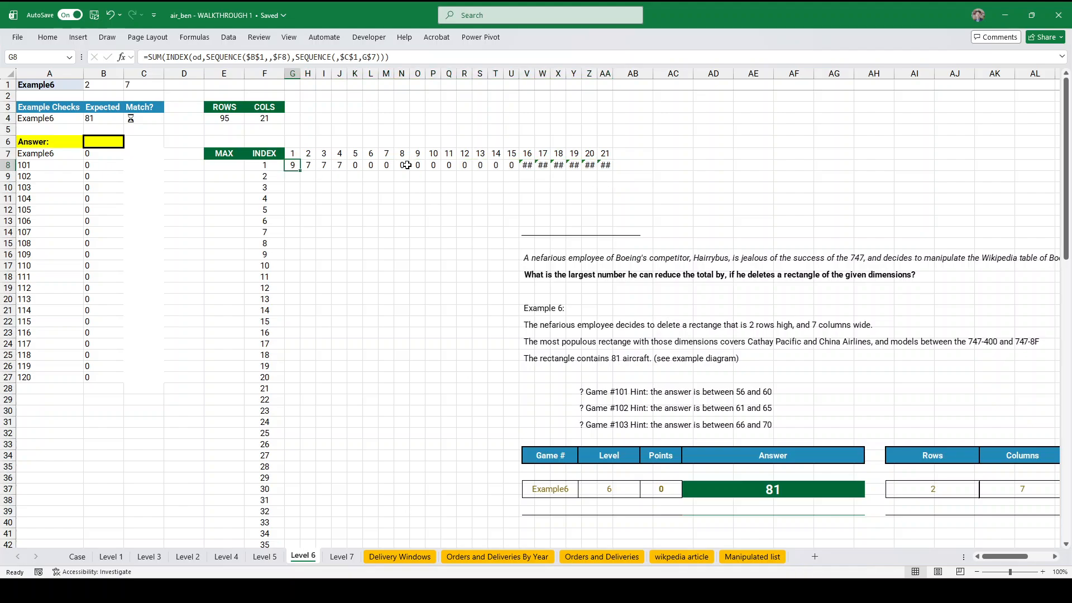
click(149, 56)
text(iferror()
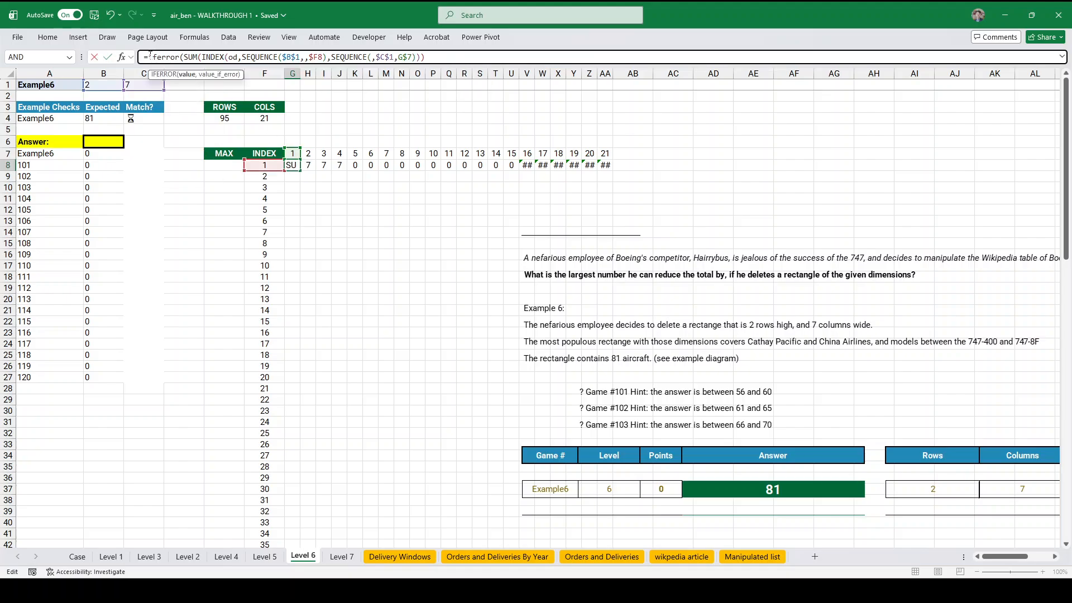
text(,0))
key(Return)
click(296, 166)
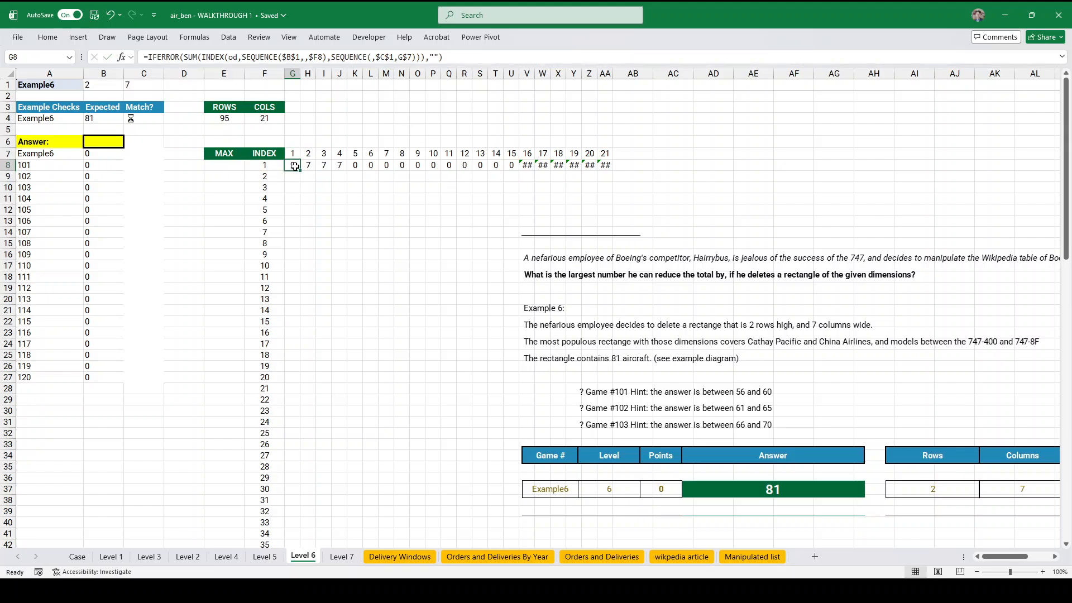
key(ctrl+shift+Right)
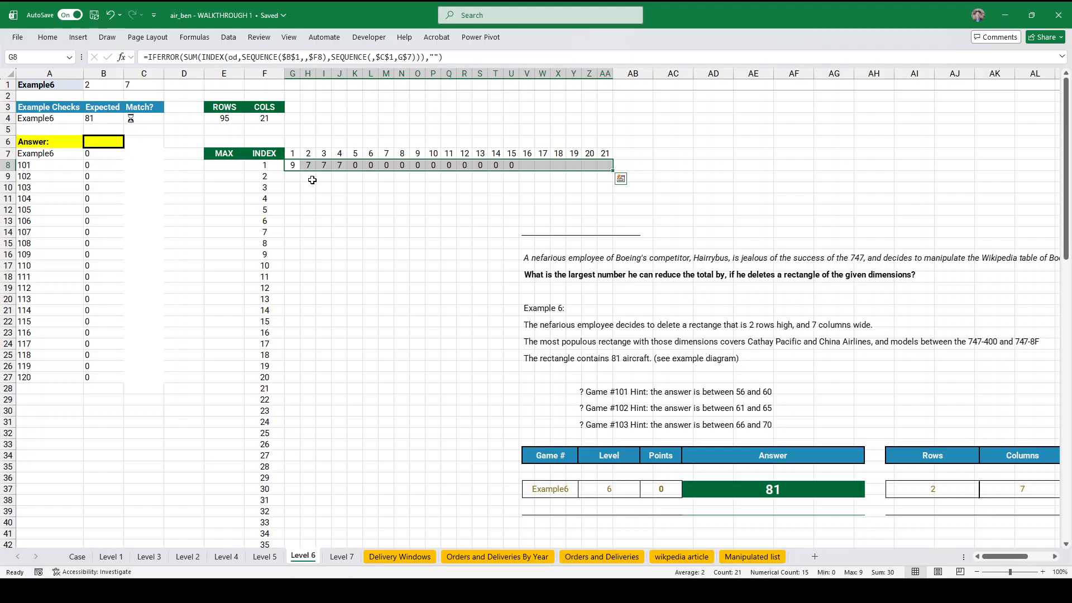
drag(527, 176, 634, 169)
- Fill the rectangle total formulas from G8:AA8 down through row 102, alongside all row index numbers
click(296, 167)
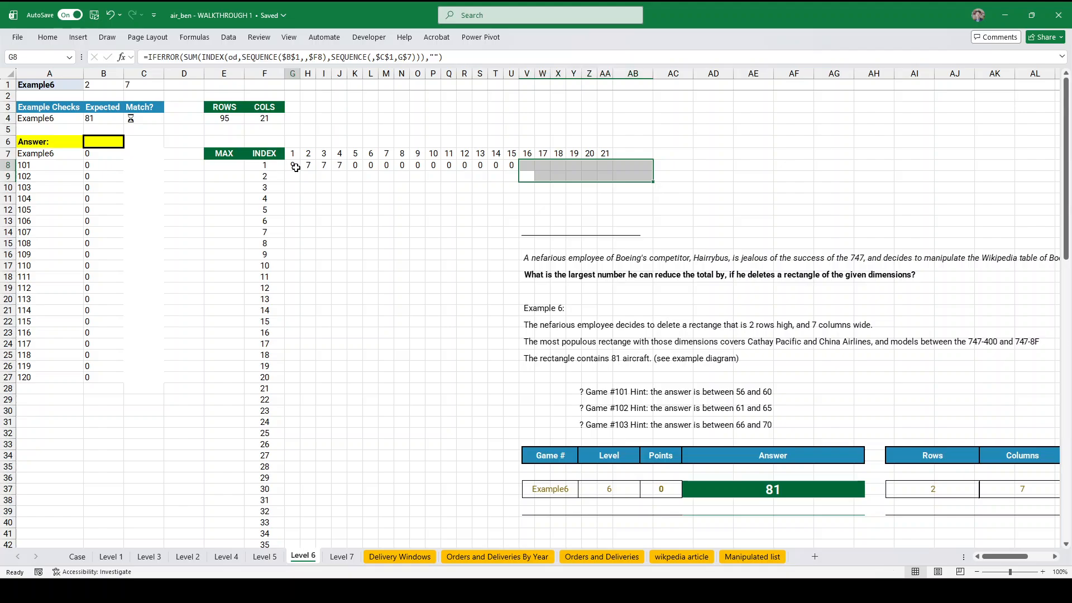
double_click(302, 170)
click(295, 165)
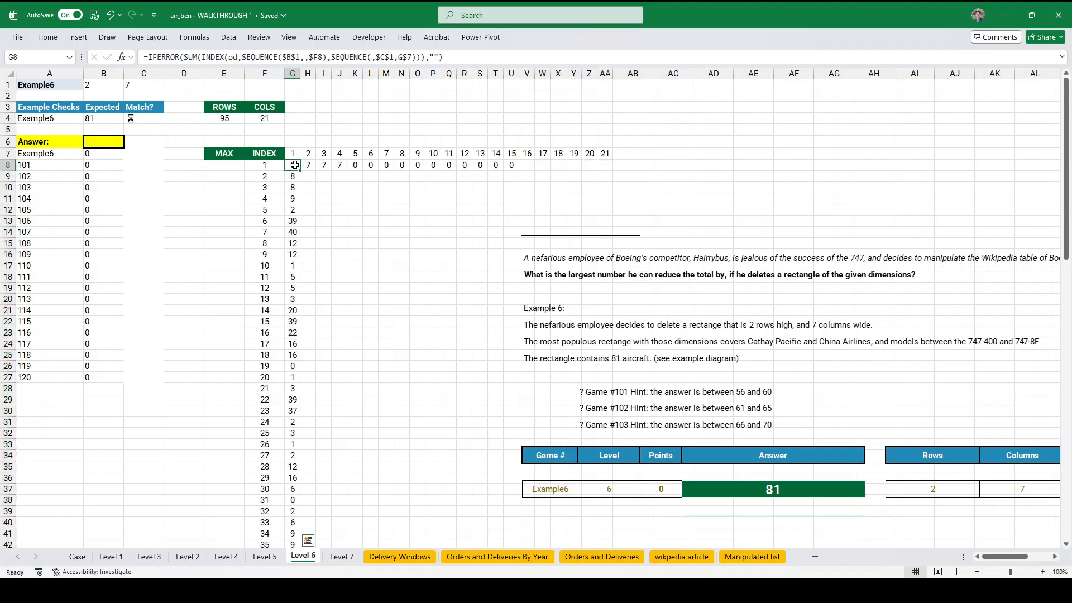
key(ctrl+shift+Right)
key(ctrl+shift+Down)
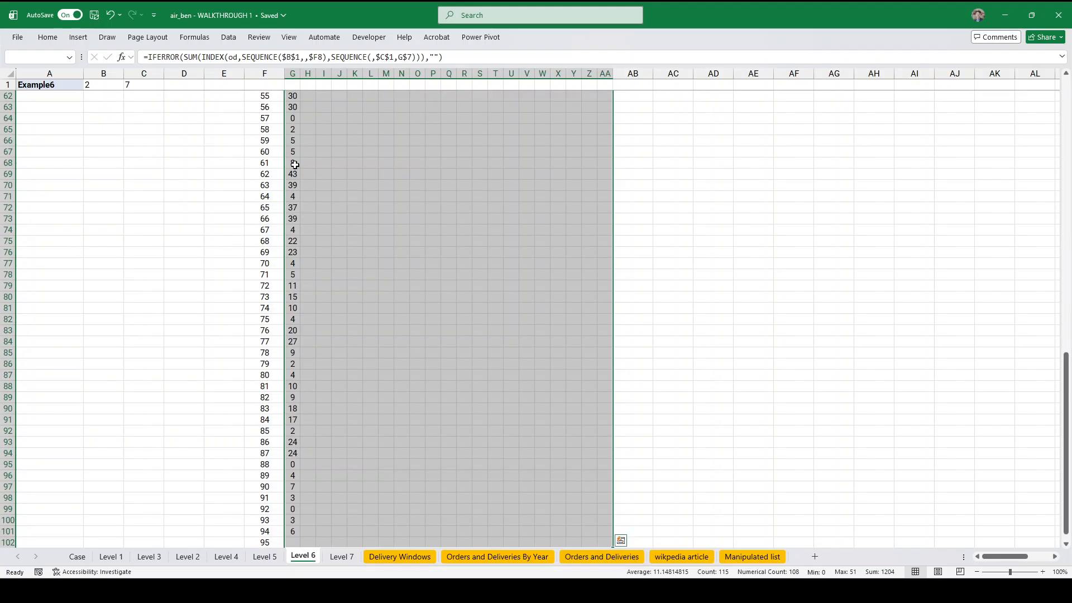
key(ctrl+d)
scroll(446, 245, up, 7)
scroll(450, 254, down, 18)
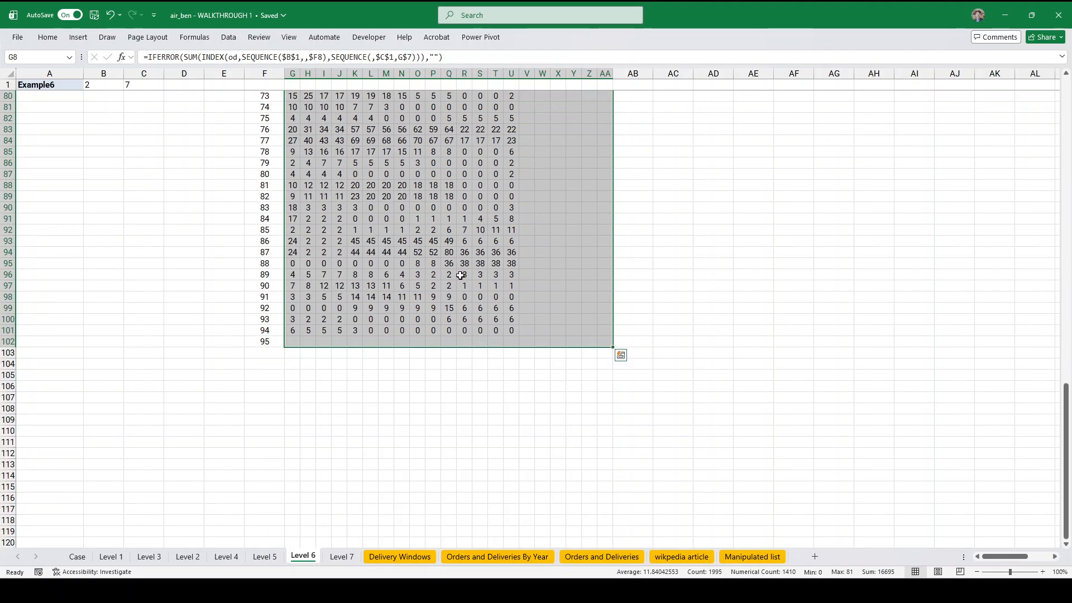
drag(296, 275, 609, 272)
scroll(589, 266, up, 20)
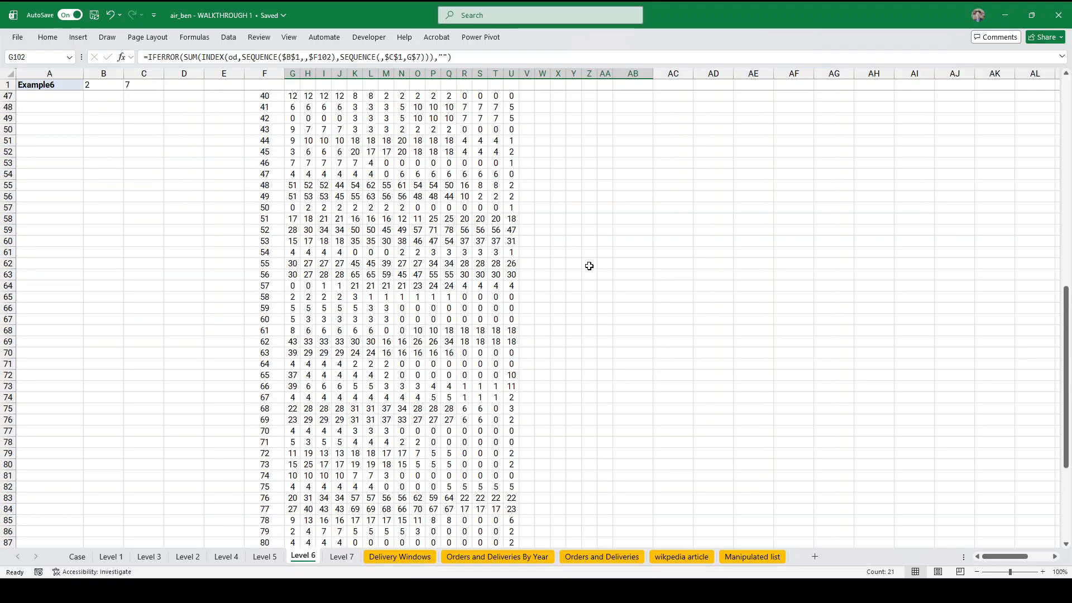
- Calculate the maximum of the whole totals grid in E8 with MAX, covering G8 through AA102
click(236, 167)
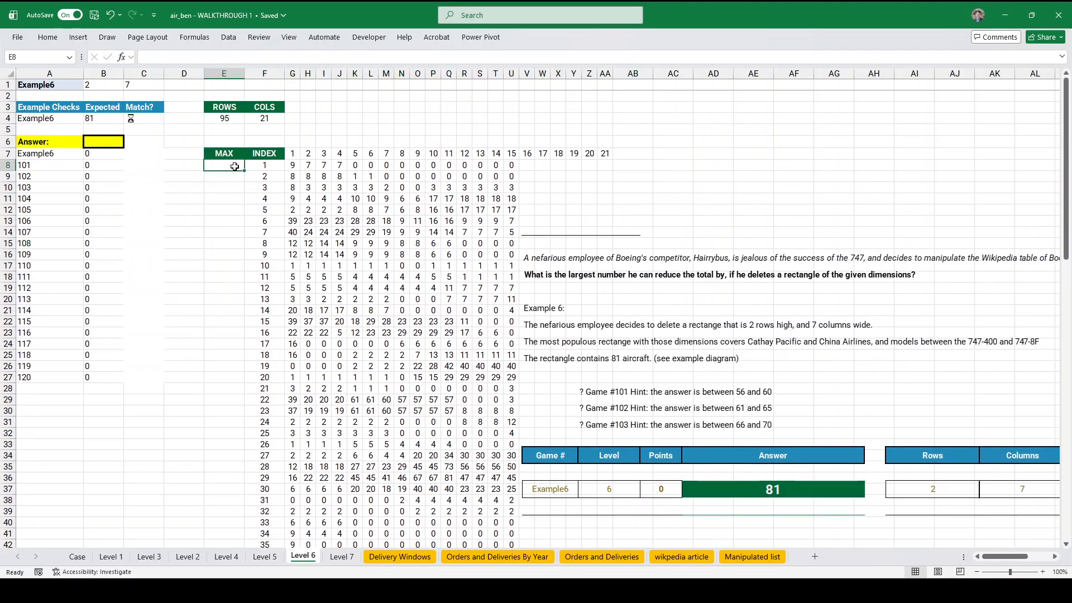
text(=max()
click(292, 166)
key(ctrl+shift+Right)
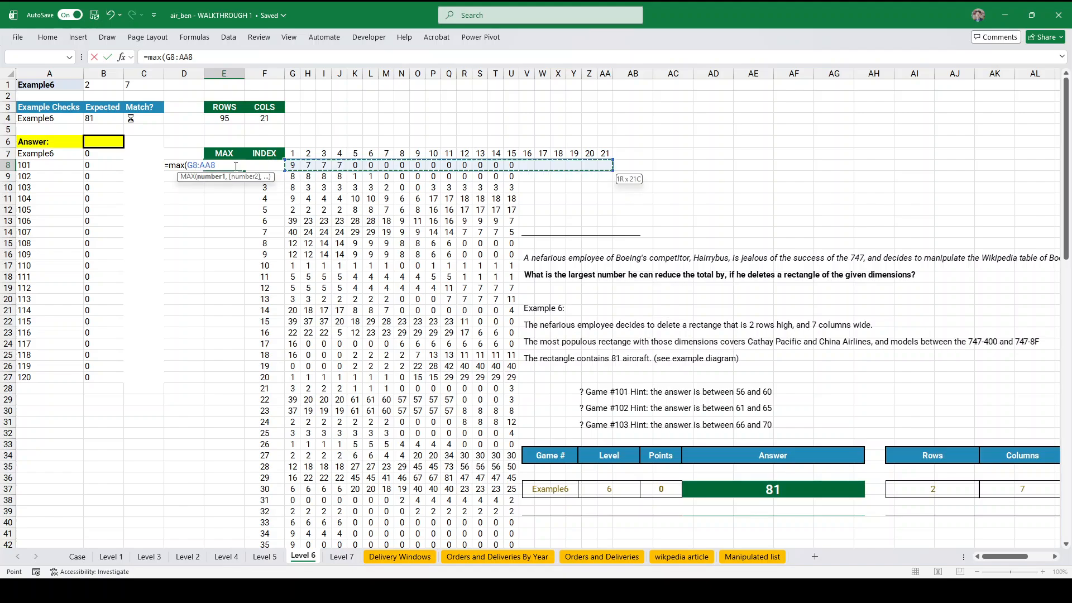
key(ctrl+shift+Down)
text())
key(Return)
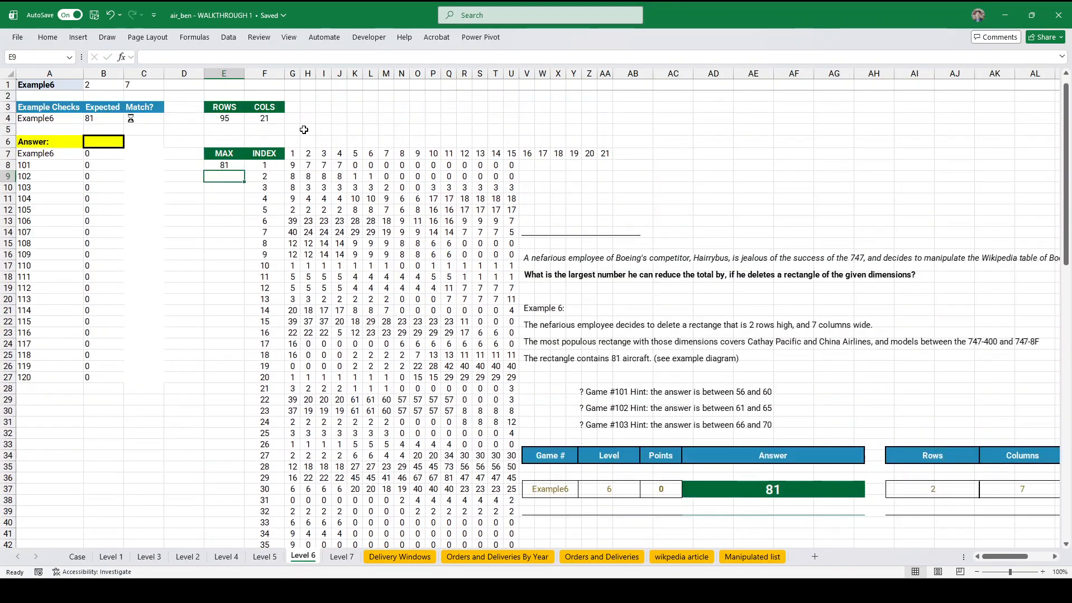
- Link the answer cell B6 to the maximum with =E8
click(95, 145)
text(=)
click(224, 165)
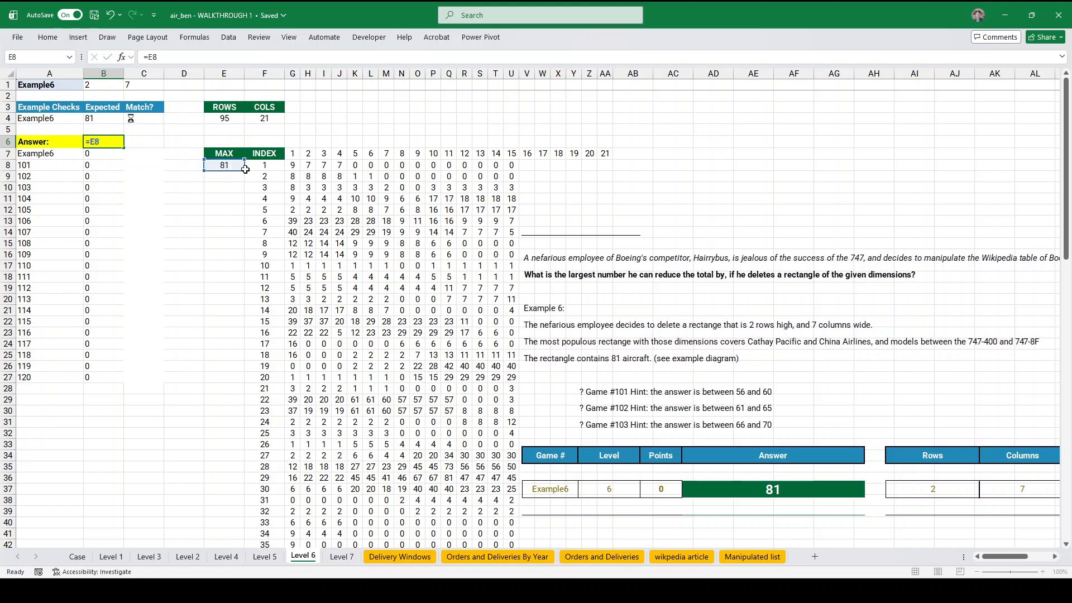
key(Return)
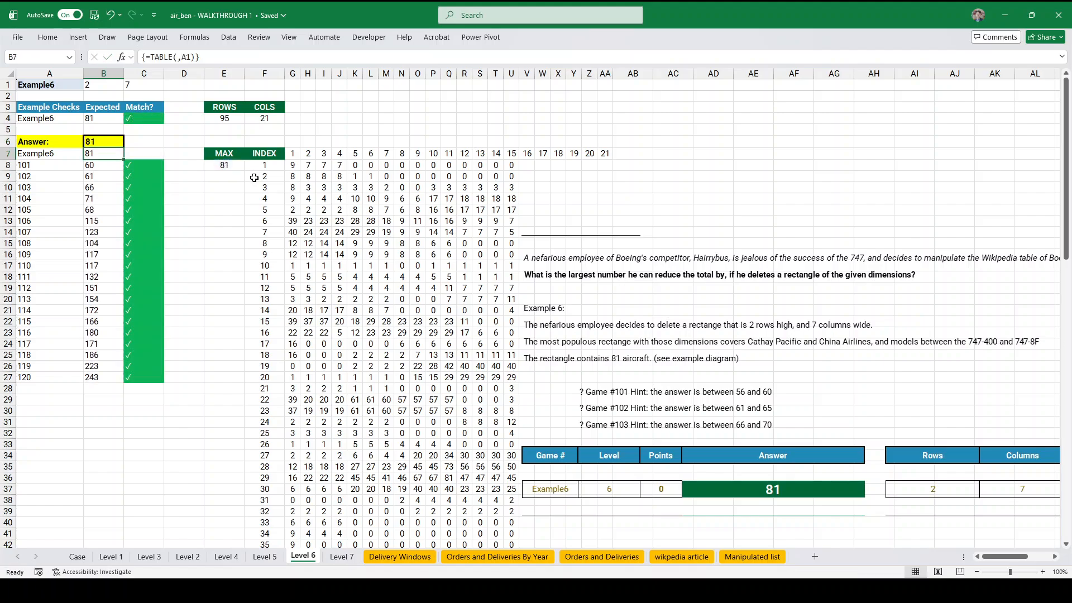
- Open the Level 7 sheet and move the problem description picture clear of the working columns
click(341, 558)
drag(415, 251, 496, 264)
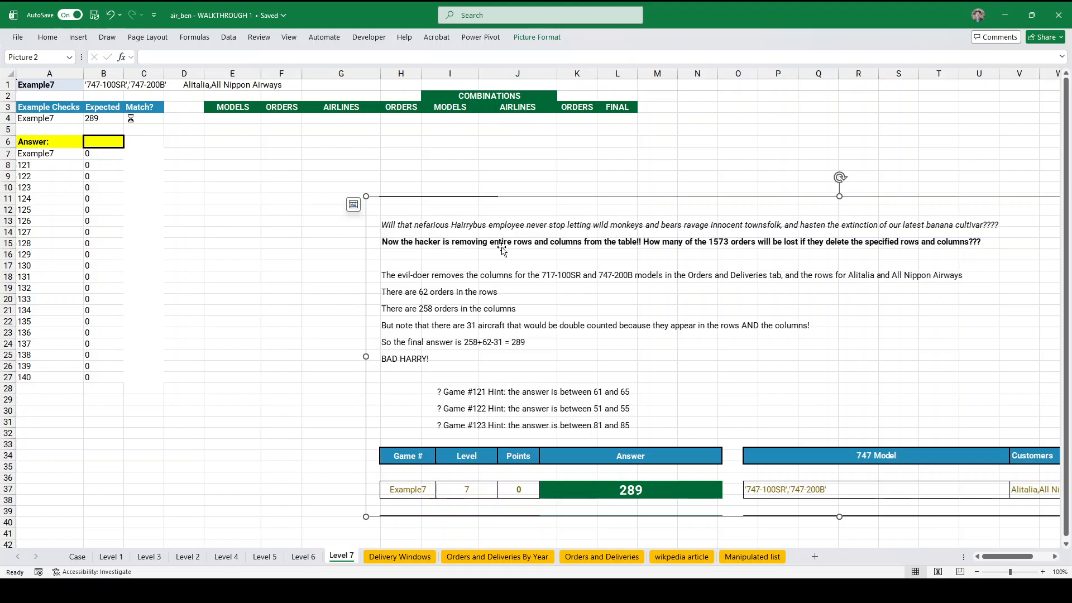
drag(502, 245, 514, 251)
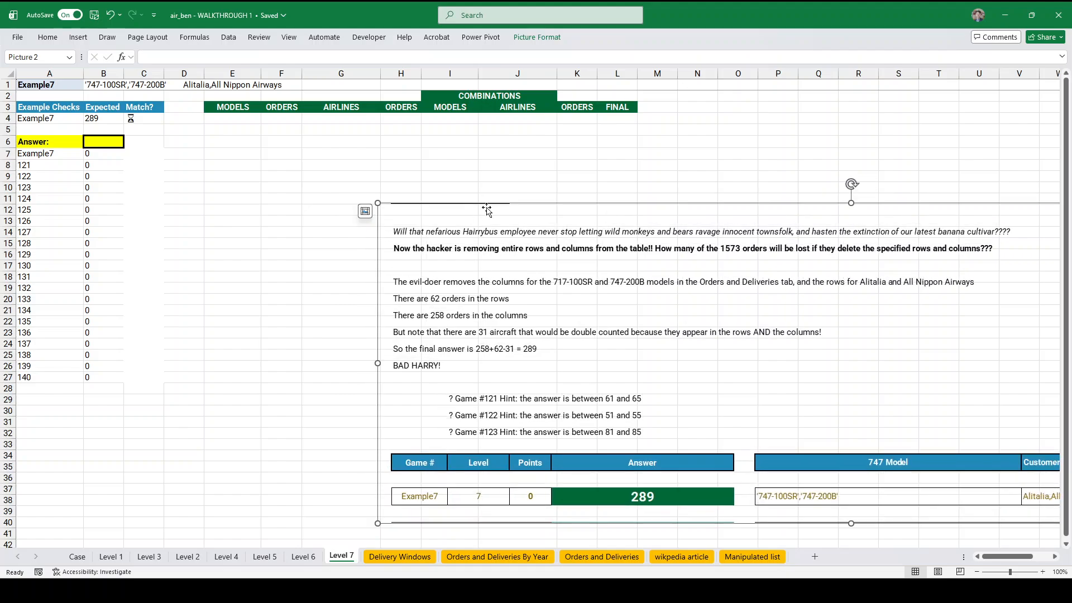
- Split the model list from B1 down the MODELS column in E4 with =TEXTSPLIT(B1,,",")
click(245, 122)
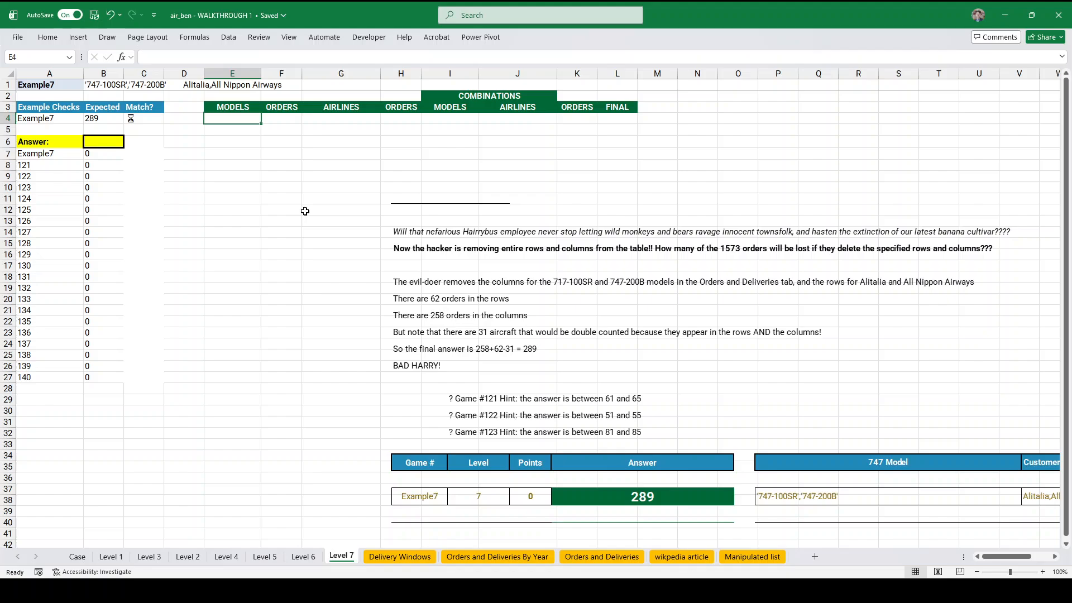
text(=t)
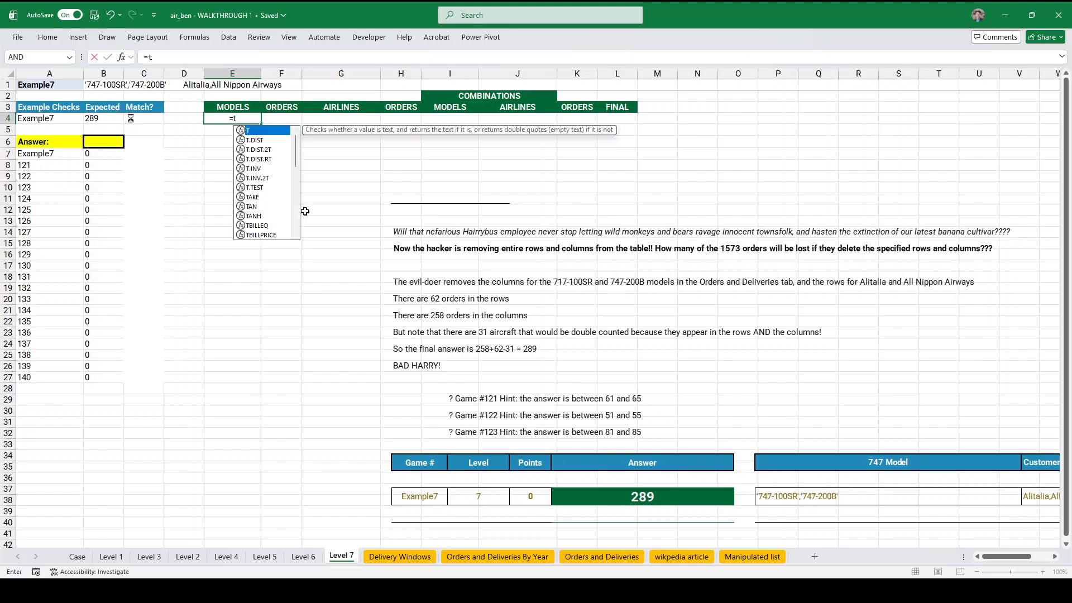
text(extsplit()
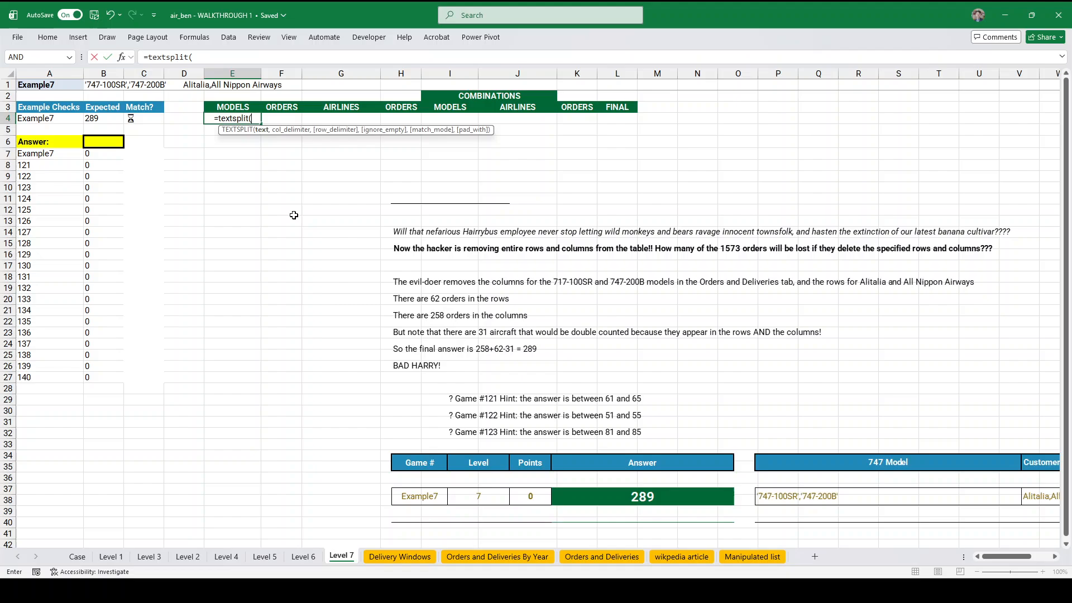
click(117, 84)
text(,)
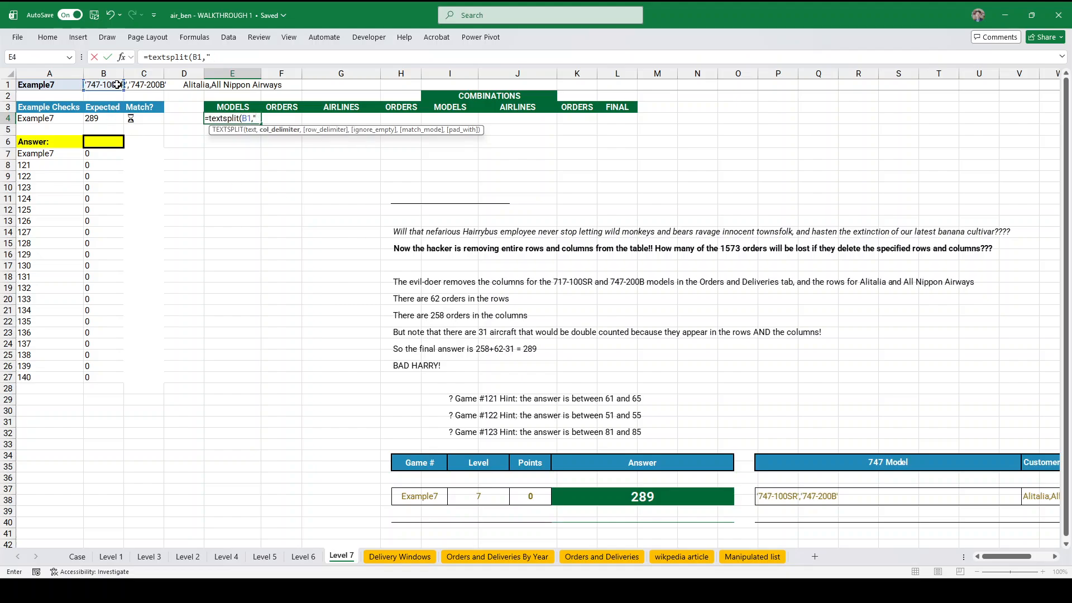
text(",)
key(BackSpace)
key(BackSpace)
text(,","))
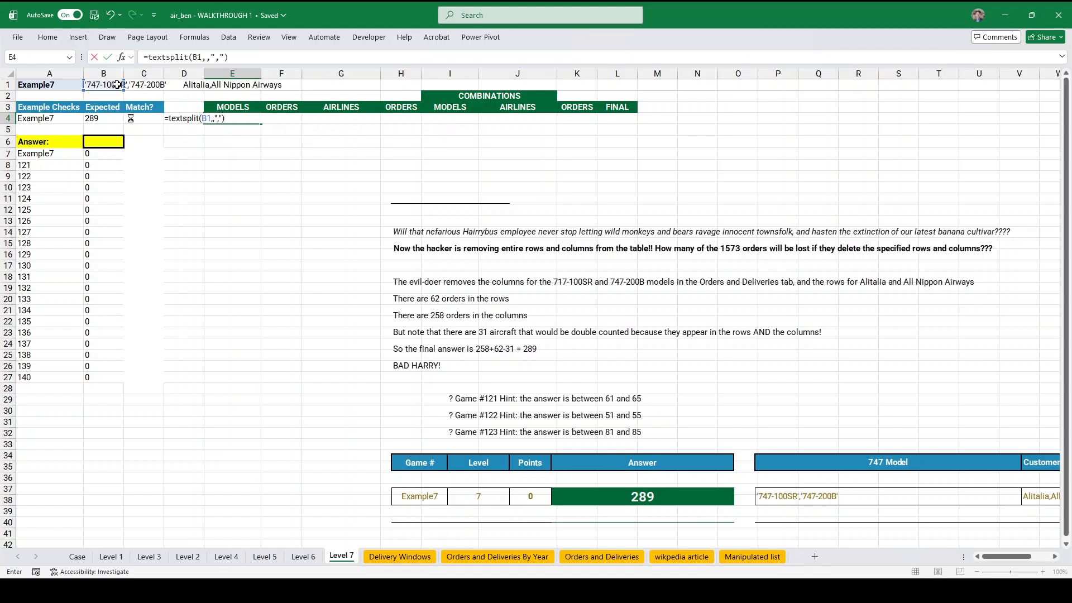
key(ctrl+Return)
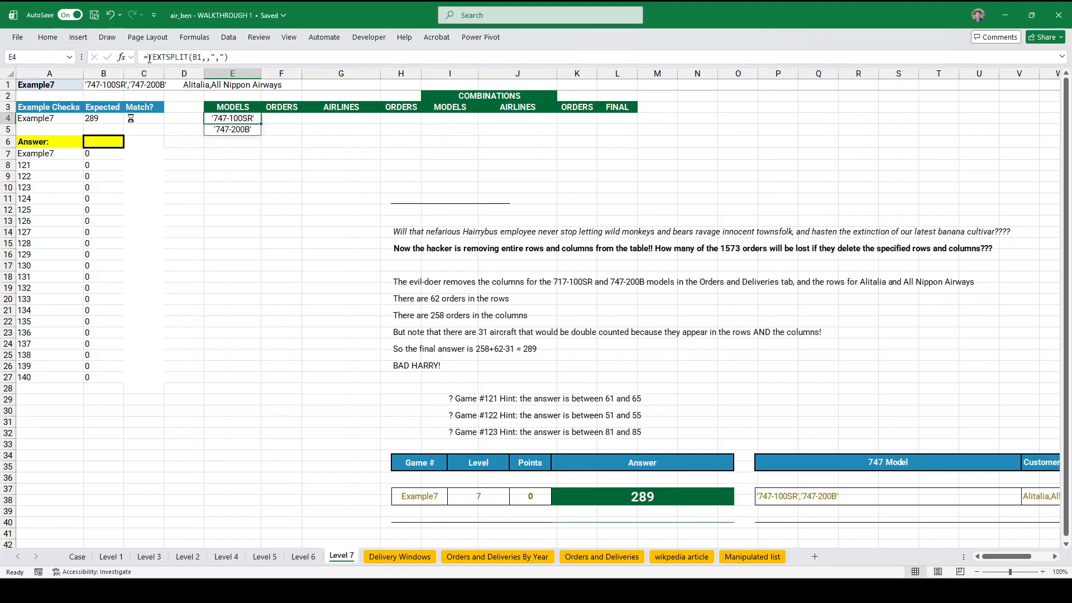
- Wrap the E4 formula in SUBSTITUTE to replace the apostrophes around the model names with empty text
click(149, 56)
text(SUBSTITUTE()
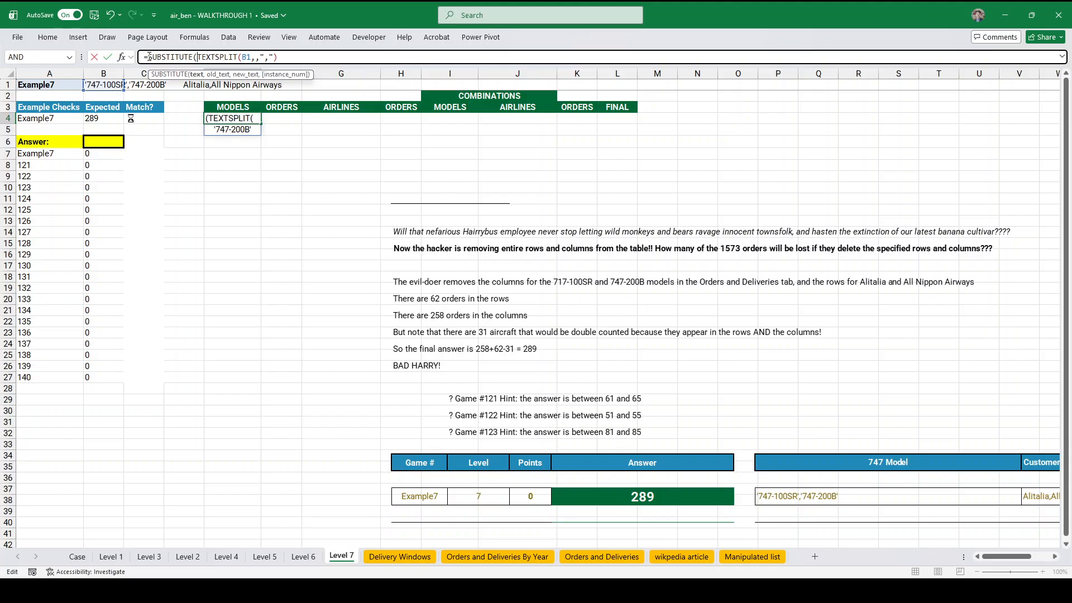
click(304, 55)
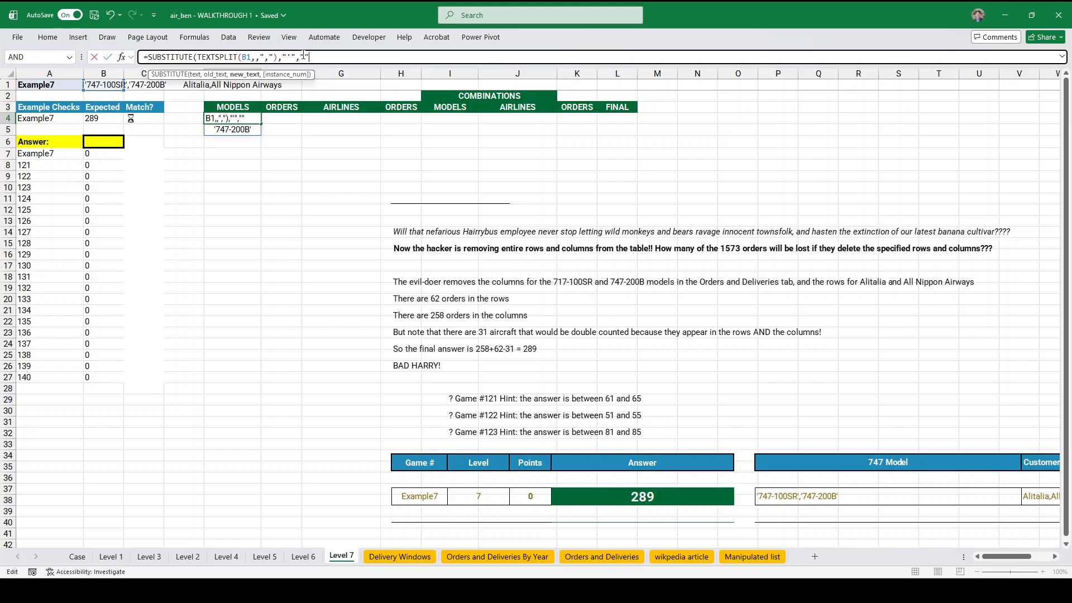
text())
key(Return)
key(Up)
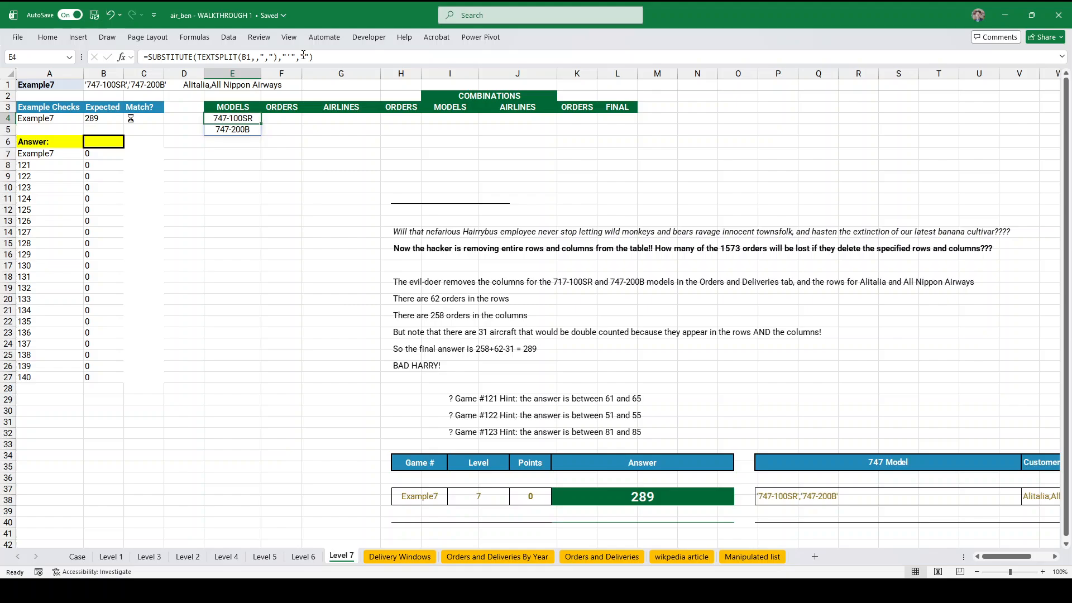
key(Right)
text(=textsplit()
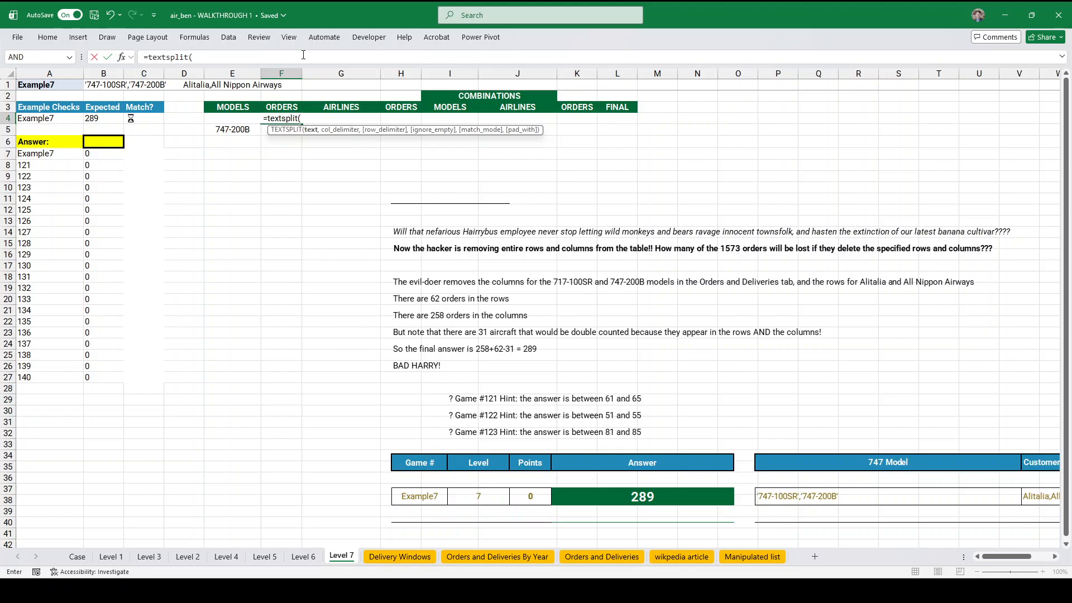
key(Up)
key(Up)
key(Up)
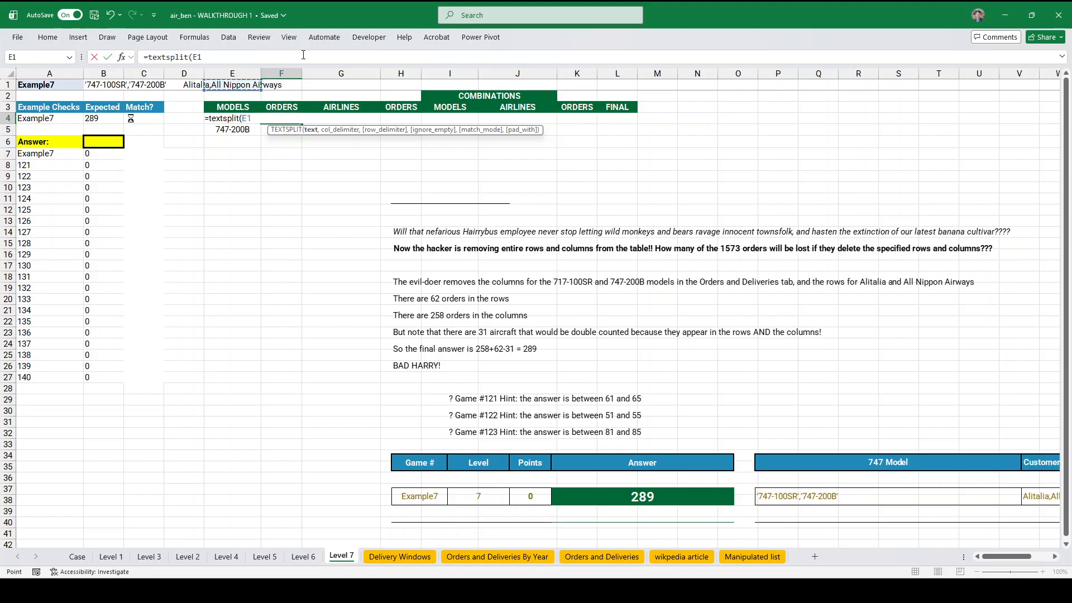
key(Left)
key(Left)
key(Left)
key(Right)
key(BackSpace)
key(BackSpace)
key(BackSpace)
key(BackSpace)
key(BackSpace)
key(BackSpace)
key(BackSpace)
key(BackSpace)
key(BackSpace)
key(BackSpace)
key(BackSpace)
key(BackSpace)
key(BackSpace)
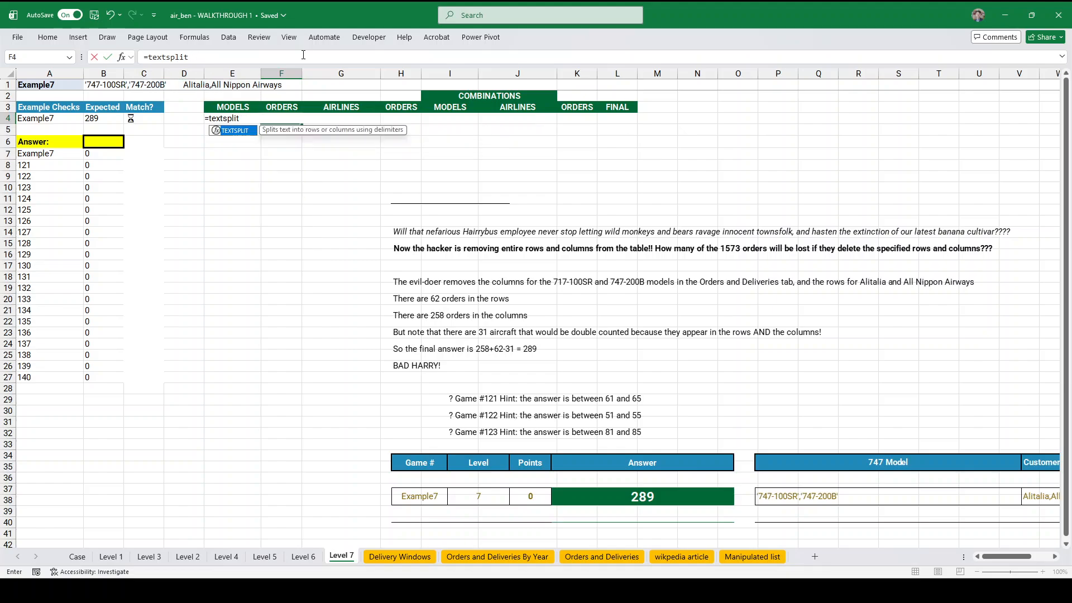
- Split the airline list in E1 into rows at commas with =TEXTSPLIT(E1,,",") and move the result to G4 under AIRLINES
key(Return)
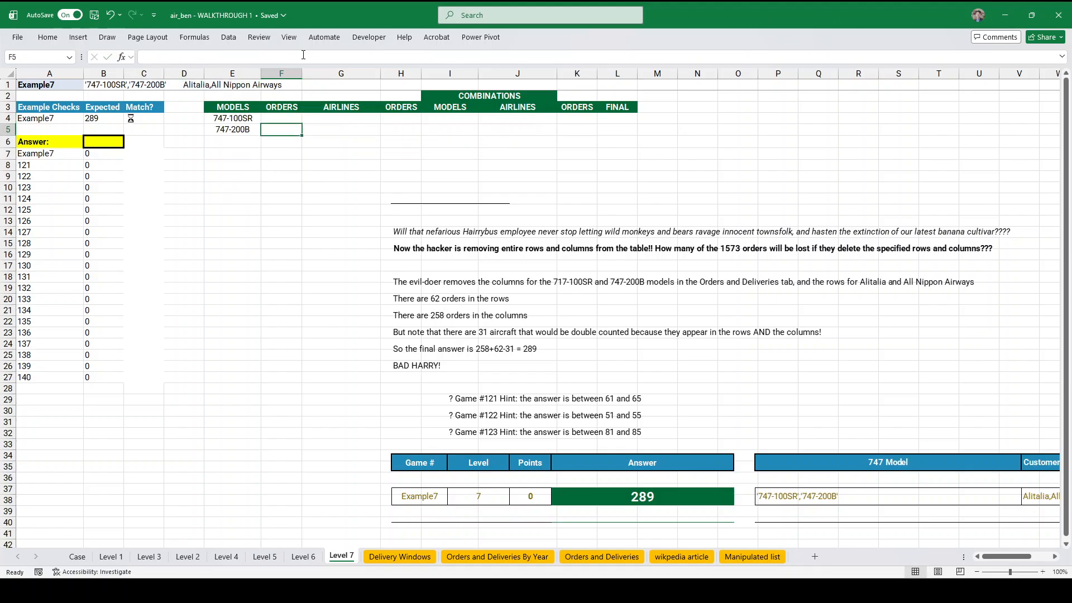
click(105, 85)
click(193, 85)
click(218, 85)
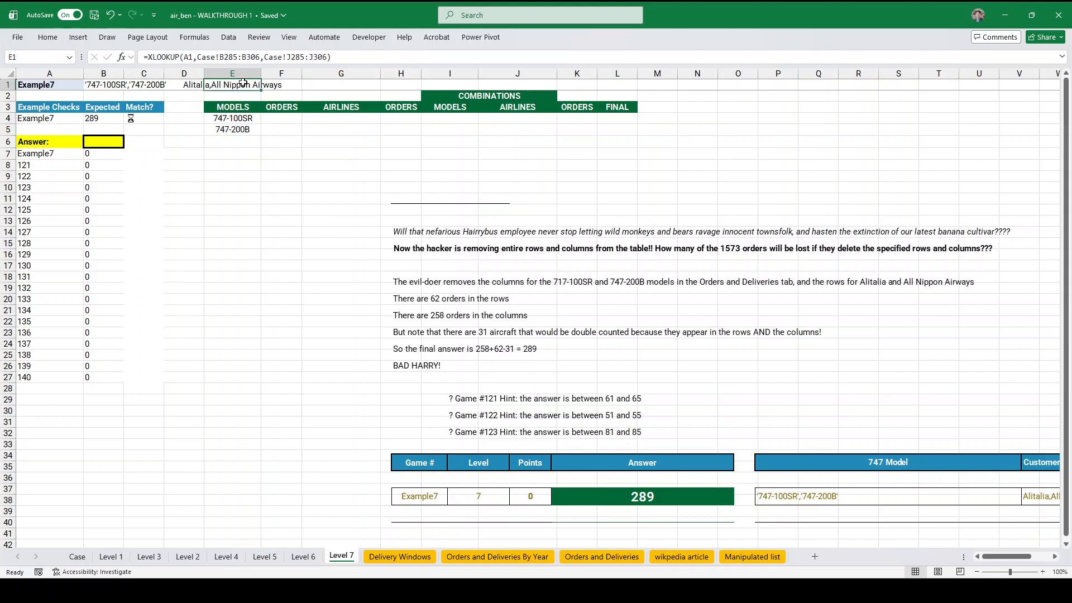
click(286, 118)
text(=text)
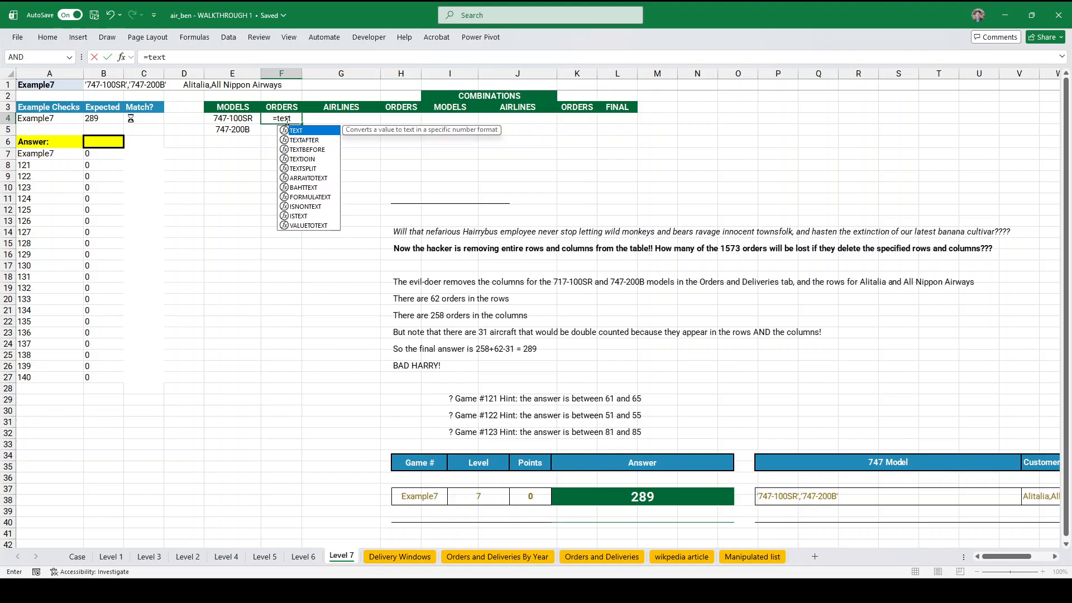
text(split(e1,,",")
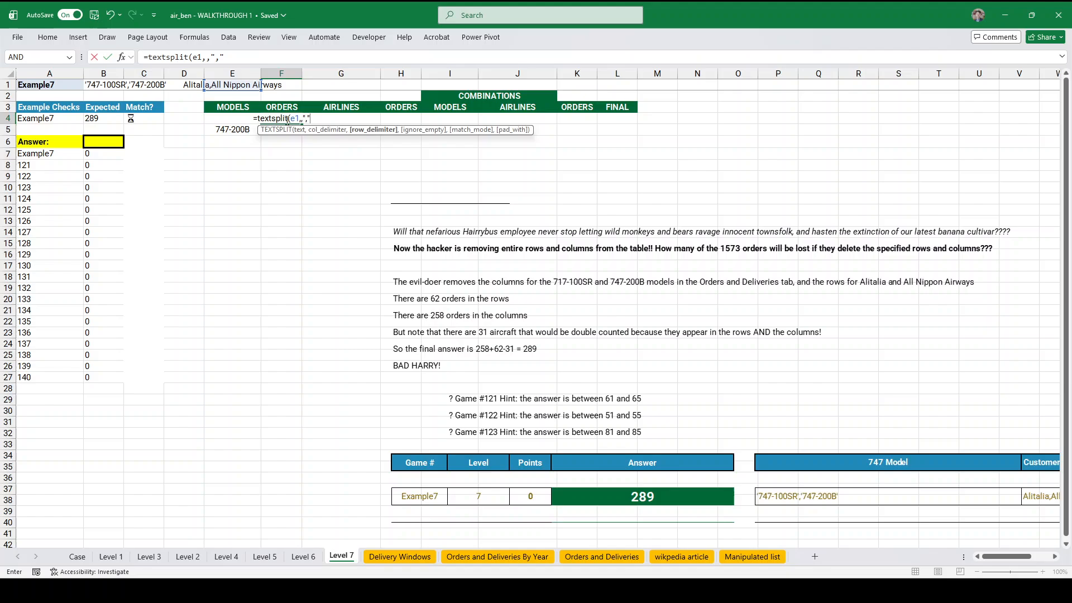
key(Return)
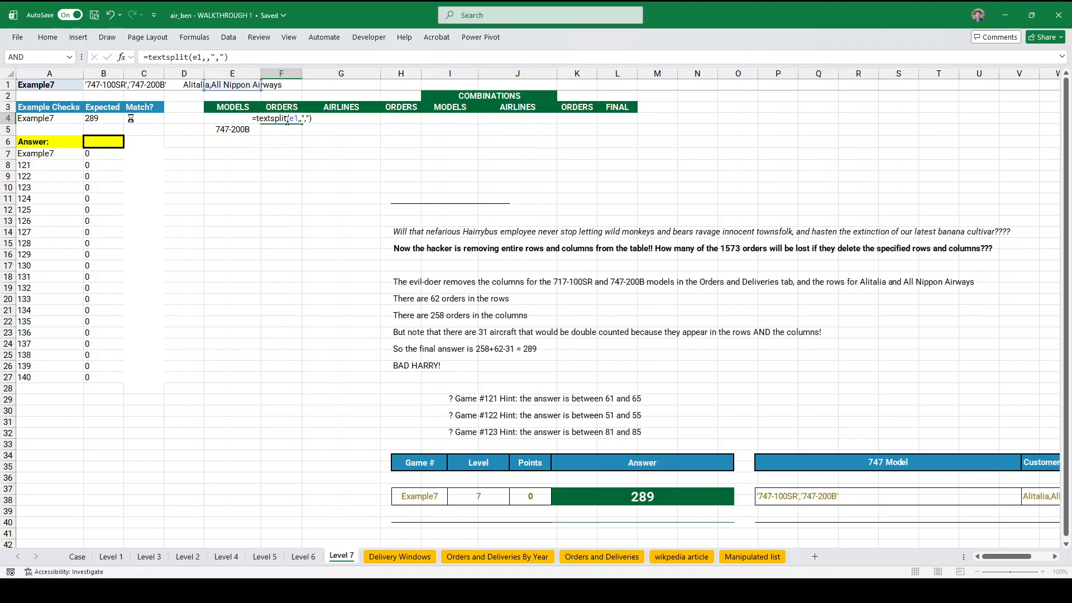
click(286, 118)
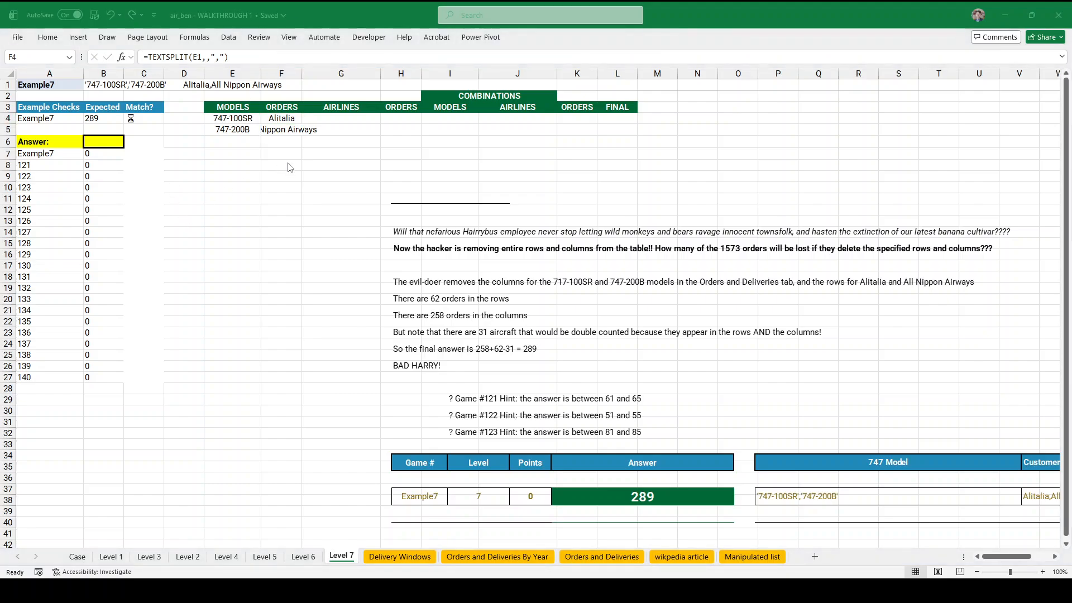
drag(301, 119, 335, 119)
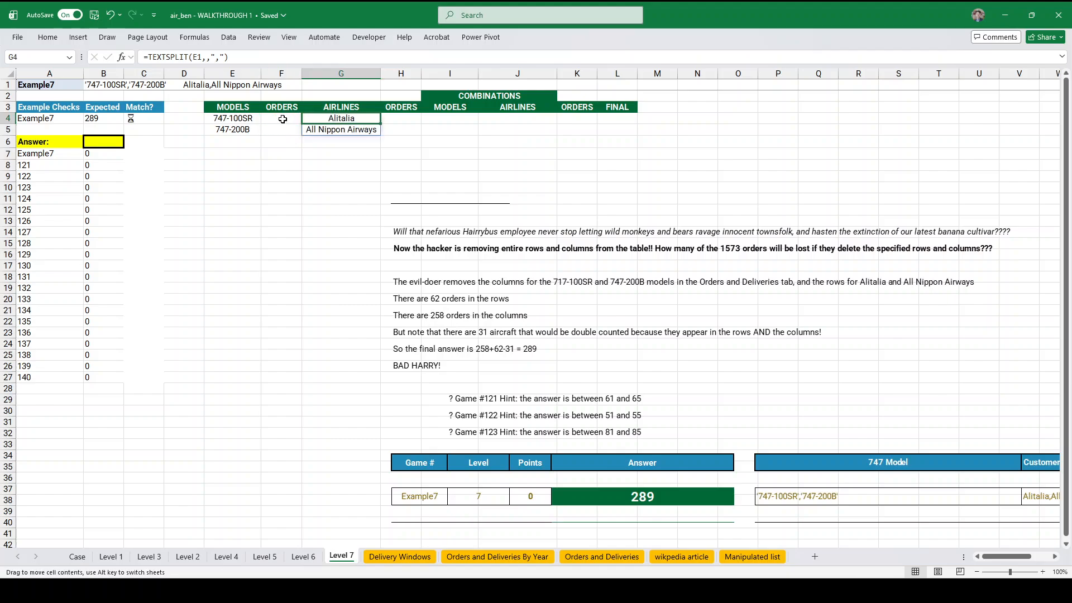
click(243, 119)
click(277, 119)
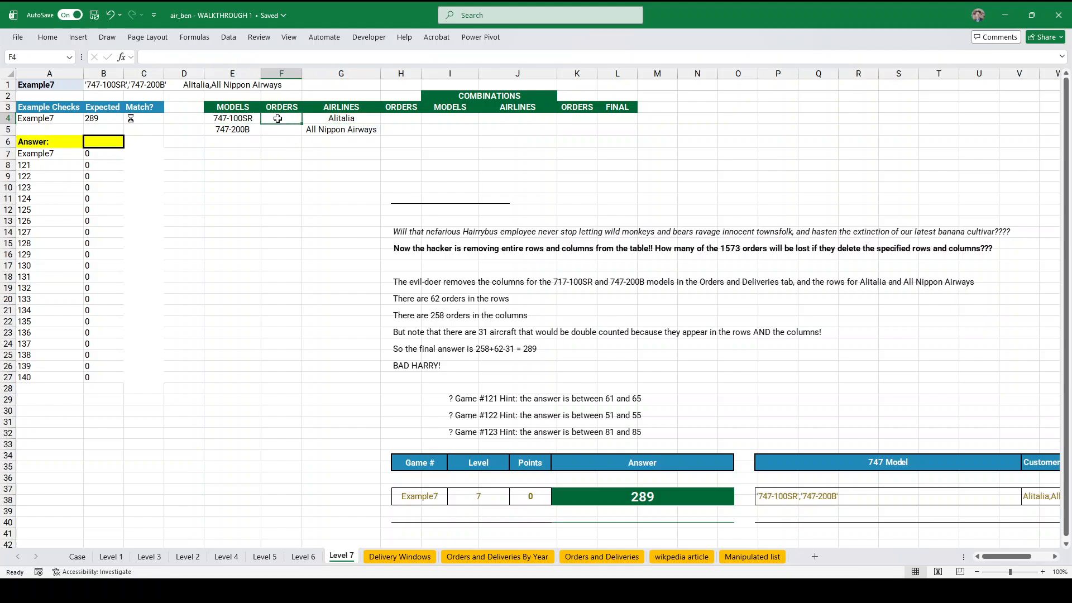
click(250, 118)
click(281, 119)
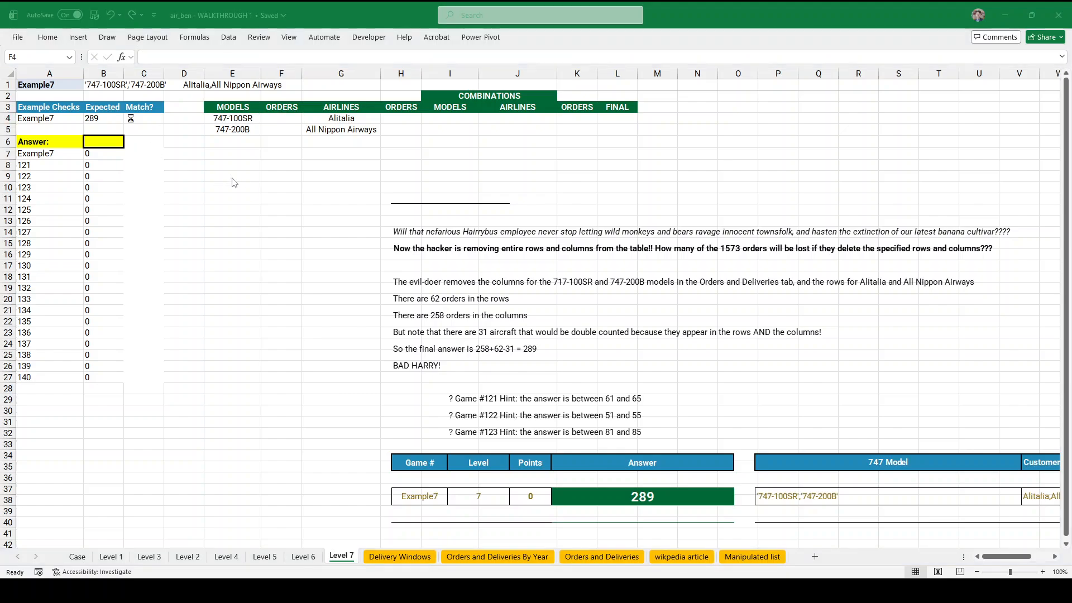
click(242, 120)
drag(242, 122, 232, 130)
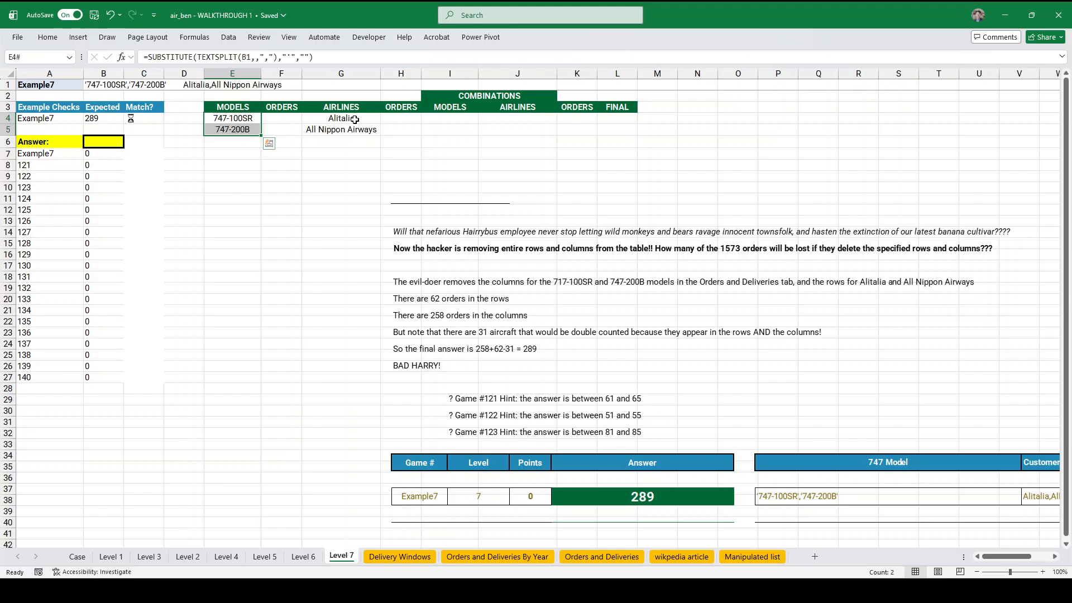
drag(350, 118, 349, 128)
- Enter =XLOOKUP(E4,odModels,od) in F4 to look up the first model's orders column
click(283, 119)
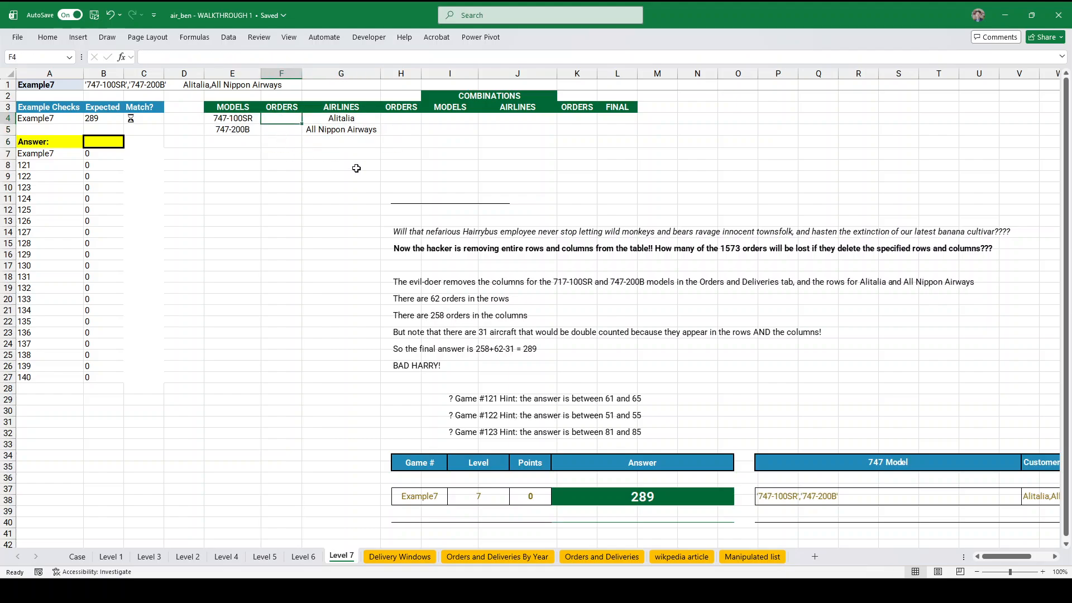
text(=xlo)
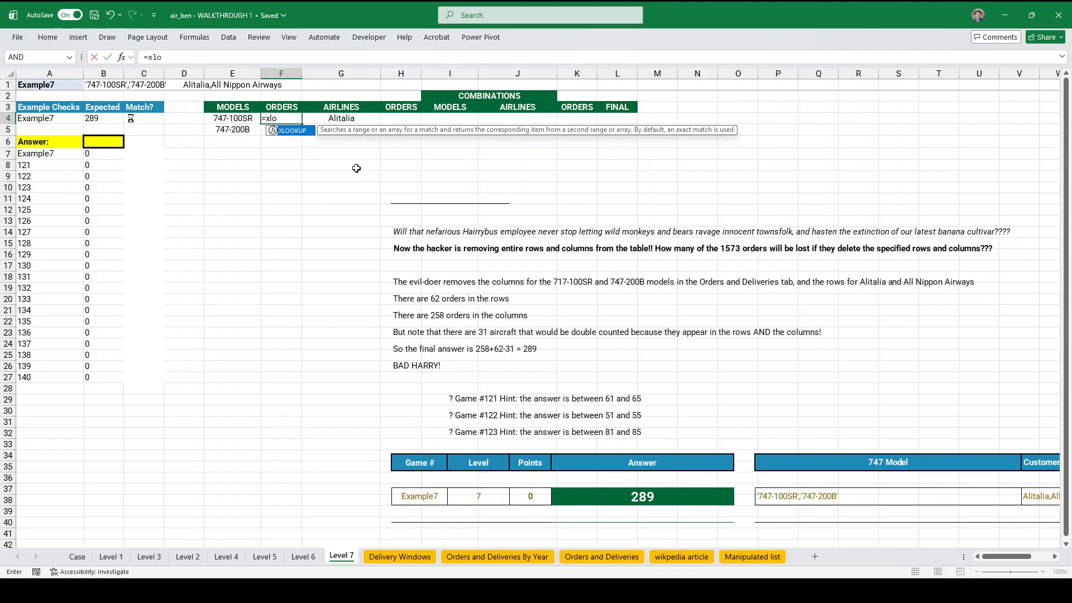
text(okup(E4)
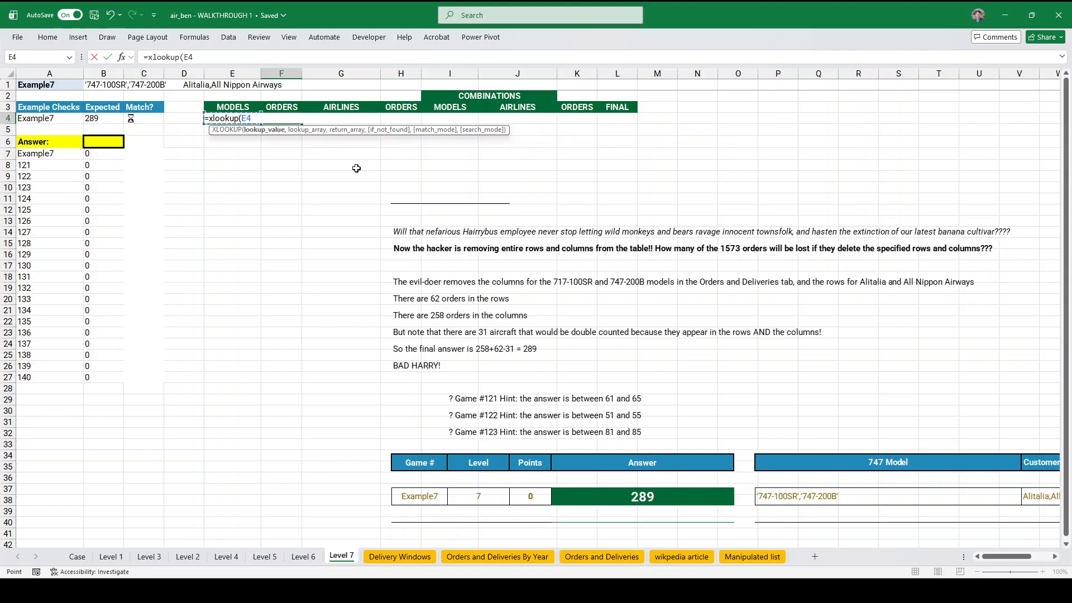
text(,odMod)
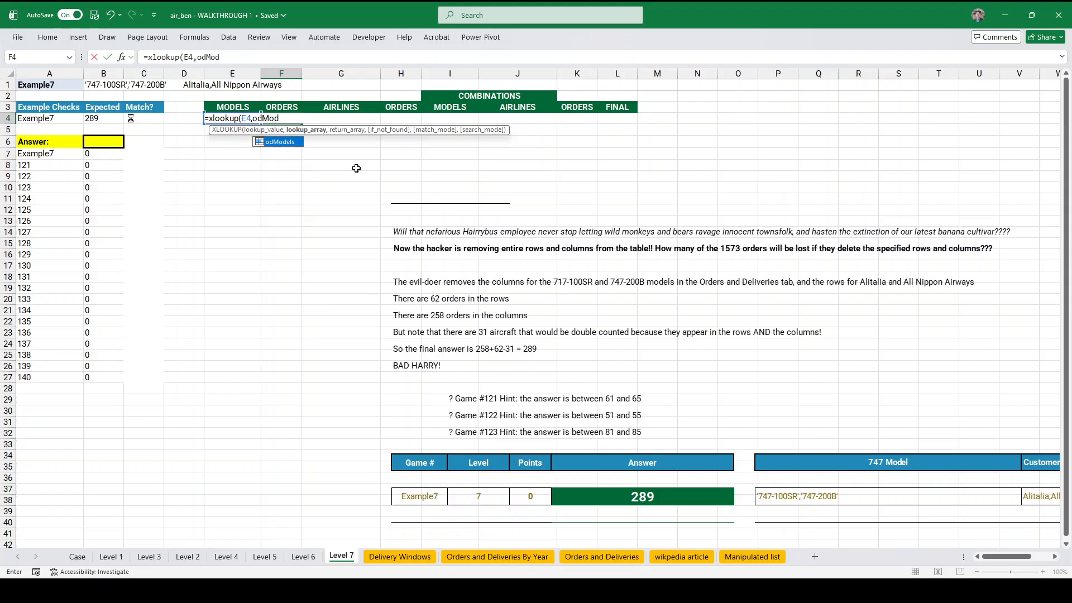
text(els,od)
key(Return)
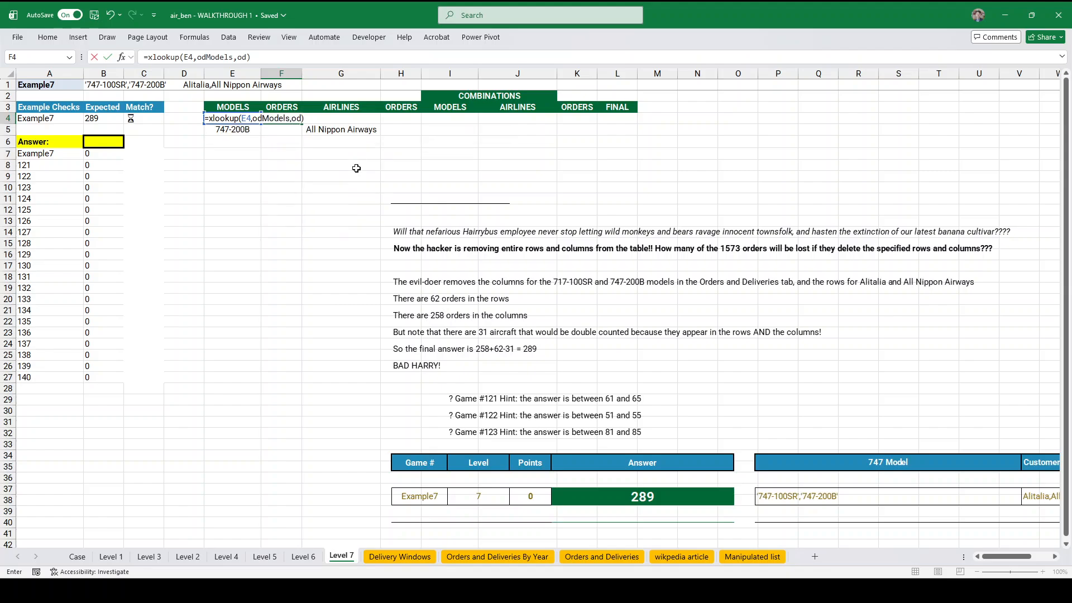
- Wrap the lookup in F4 in SUM to total the model's orders
click(148, 57)
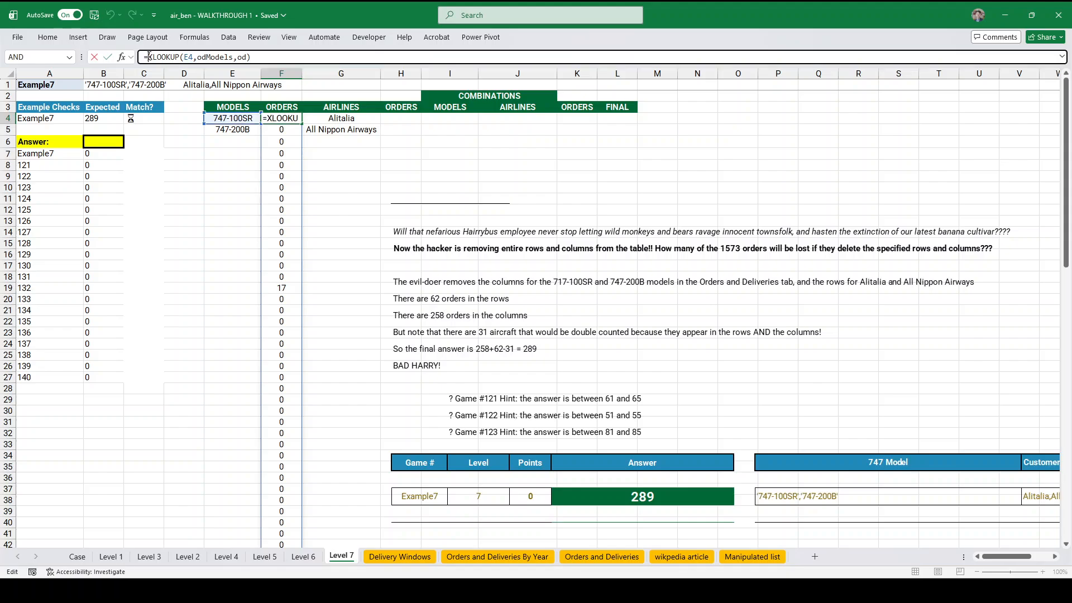
text(sum()
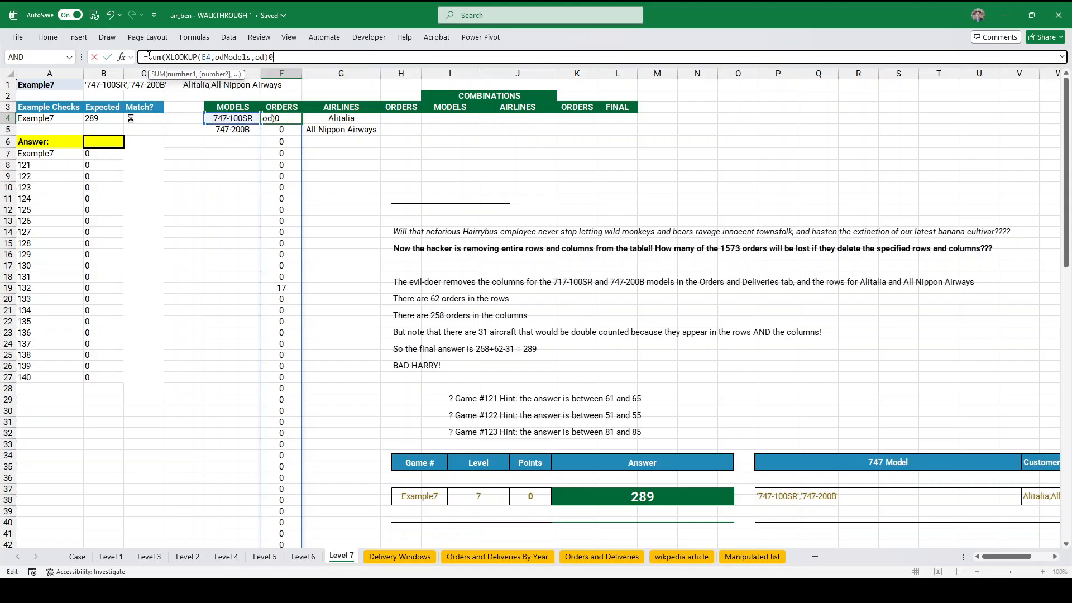
key(Return)
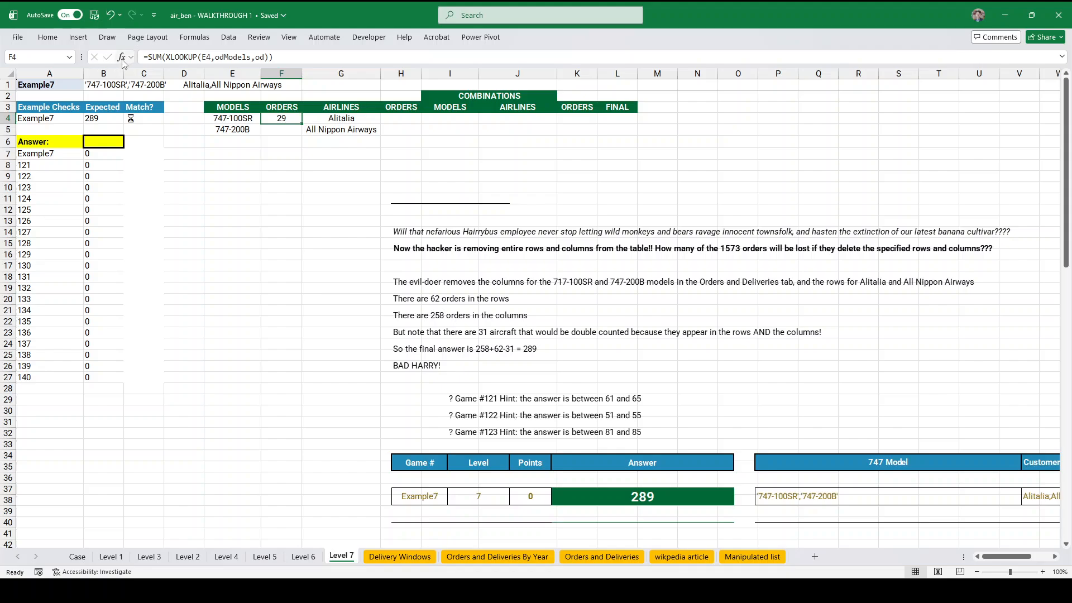
- Turn the F4 formula into a LAMBDA with parameter r, using r as the lookup value: =LAMBDA(r, SUM(XLOOKUP(r,odModels,od)))
click(149, 57)
text(lambda()
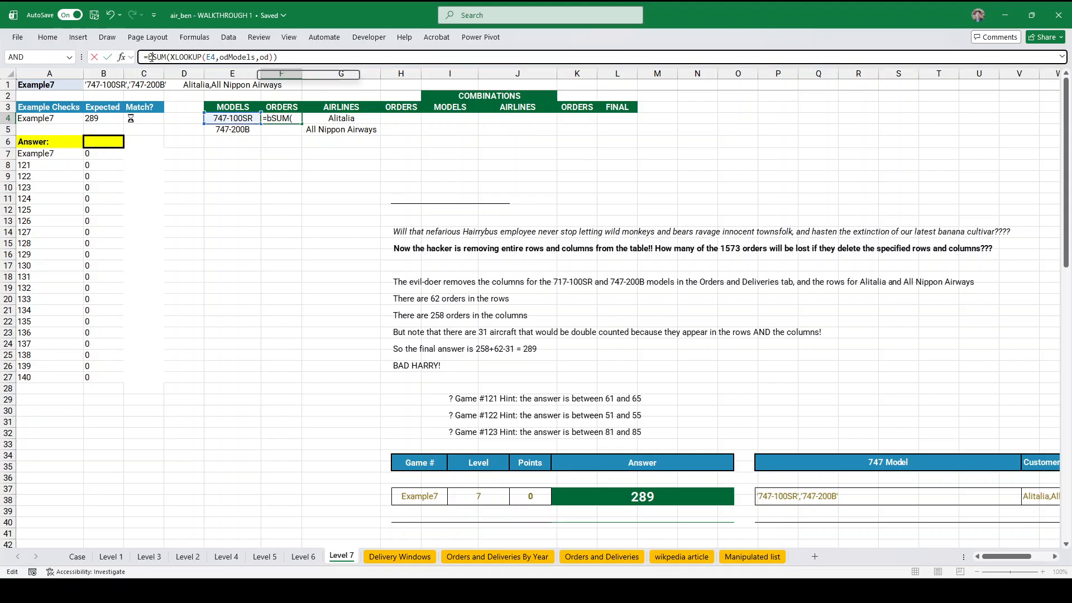
text(r,)
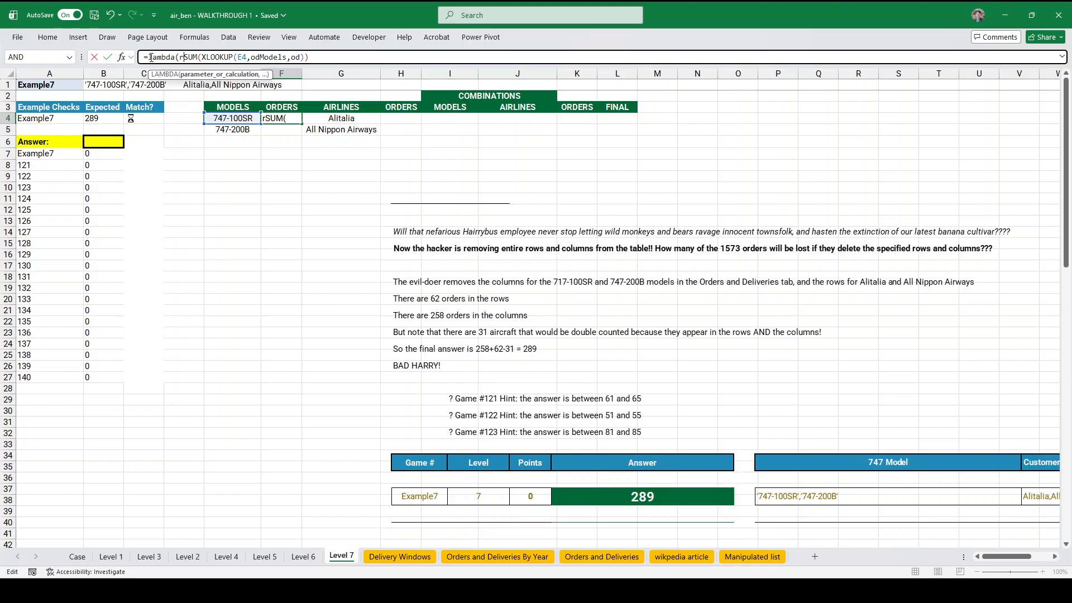
double_click(255, 57)
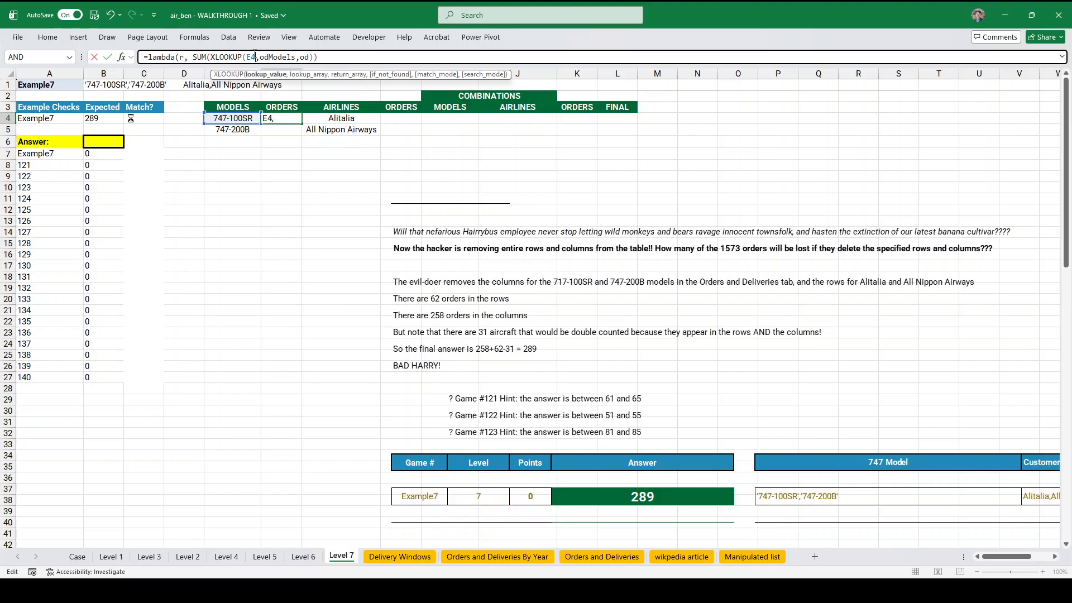
text(r)
click(317, 58)
text())
key(Return)
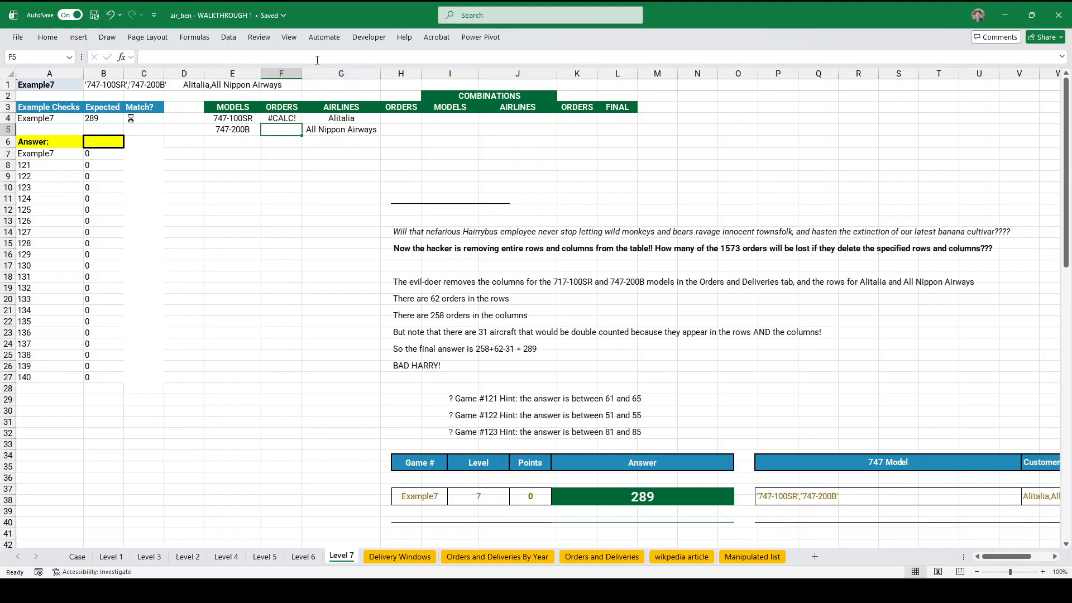
- Wrap the LAMBDA in F4 in BYROW over E4# so that orders are totalled for every listed model
key(Up)
click(146, 56)
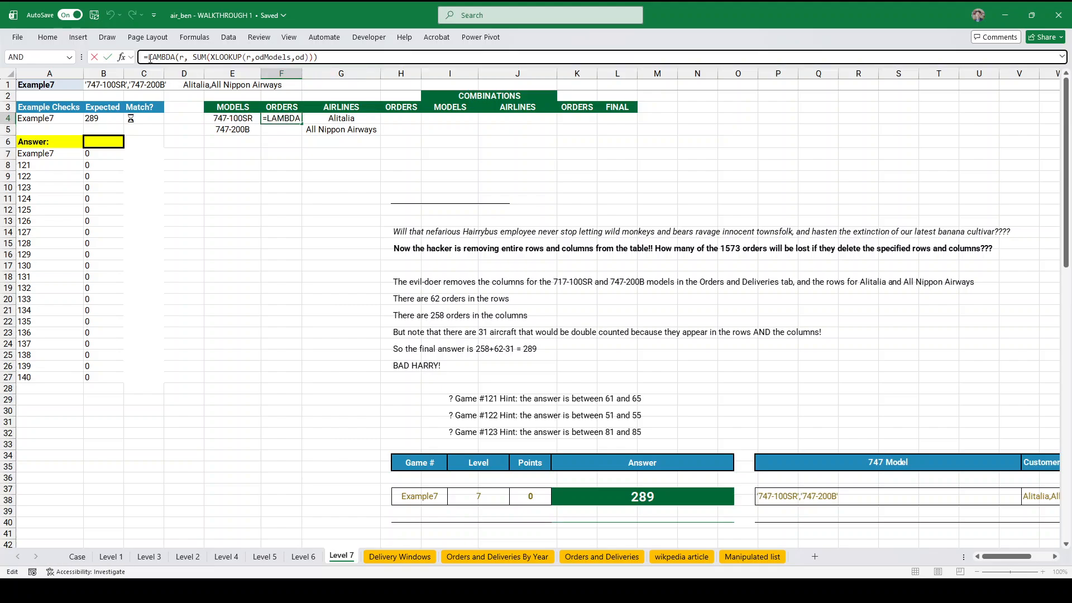
text(byrow()
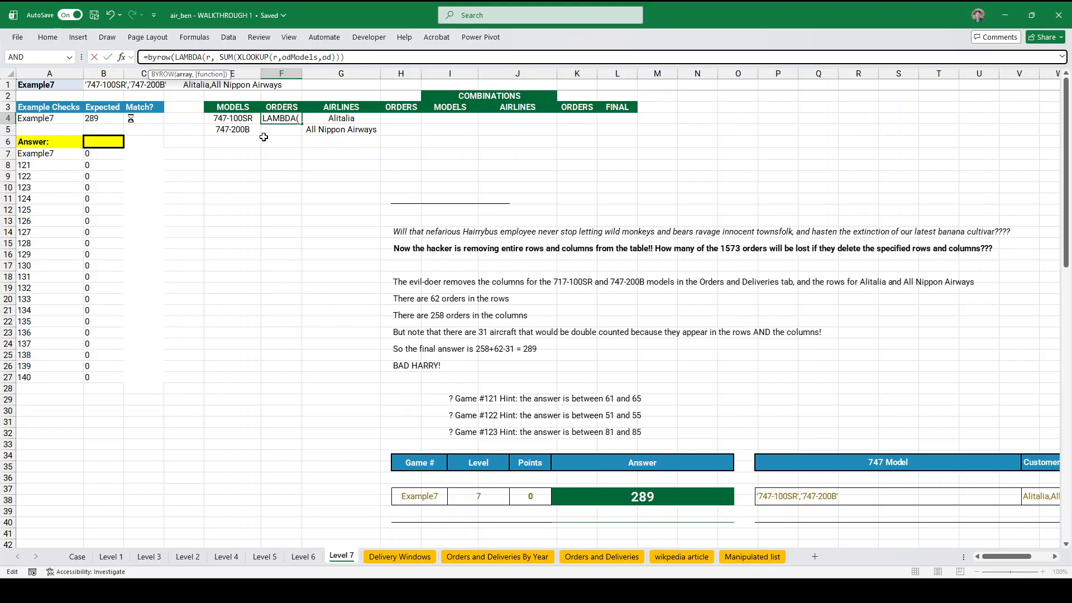
click(254, 118)
text(#,)
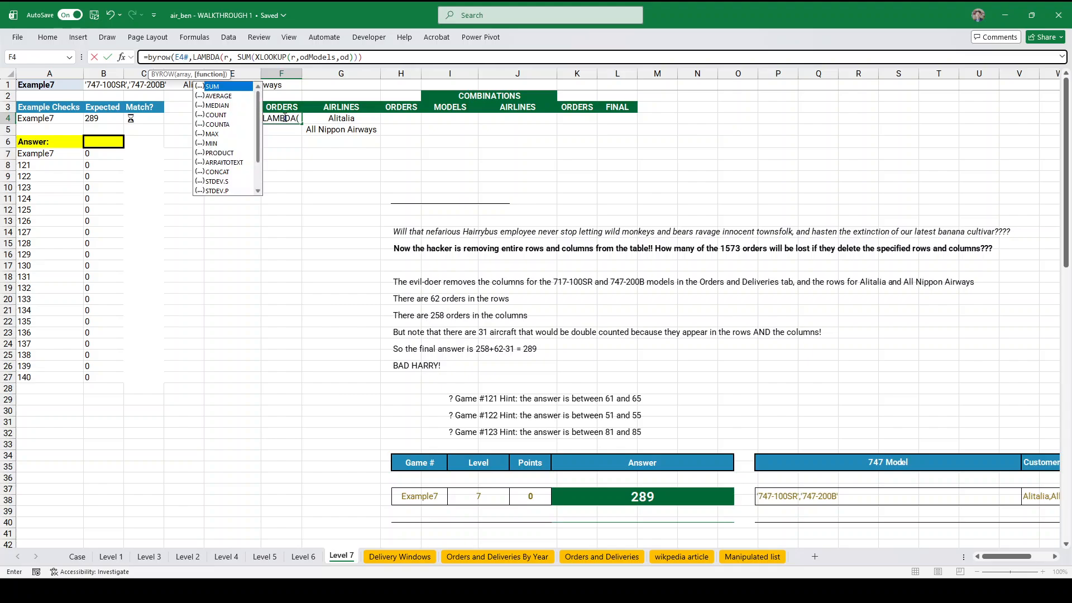
click(382, 57)
text())
key(Return)
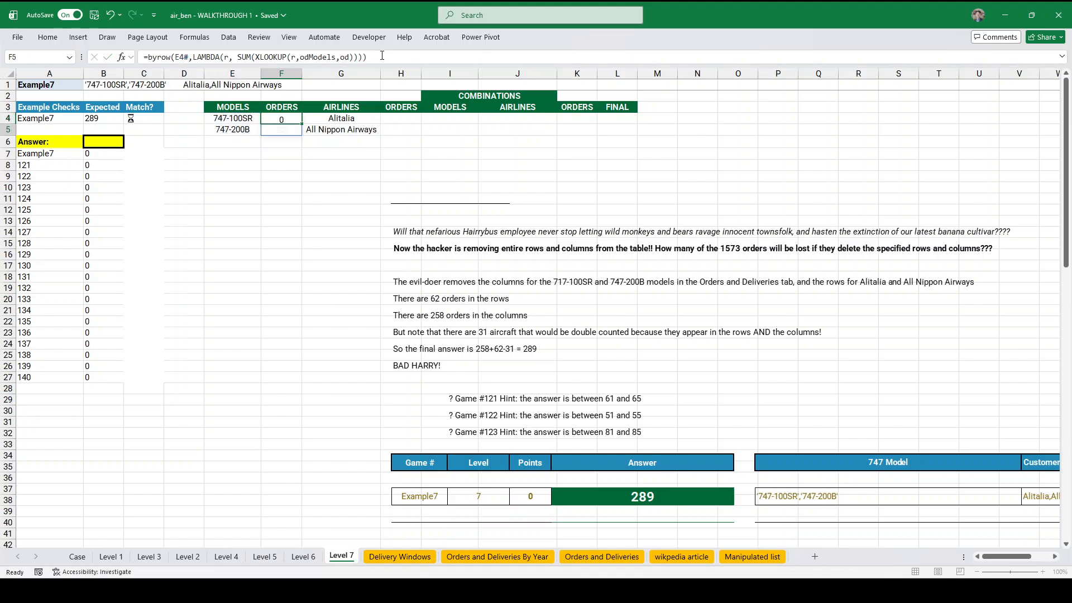
- Copy the BYROW formula from F4 to H4 beside the airlines
key(ctrl+c)
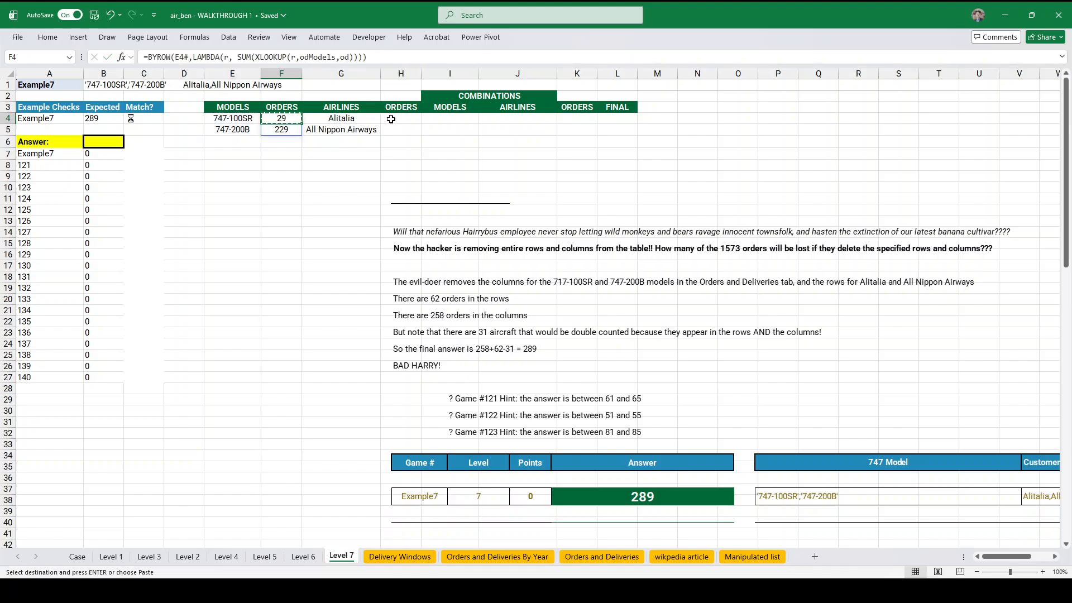
click(401, 118)
key(ctrl+v)
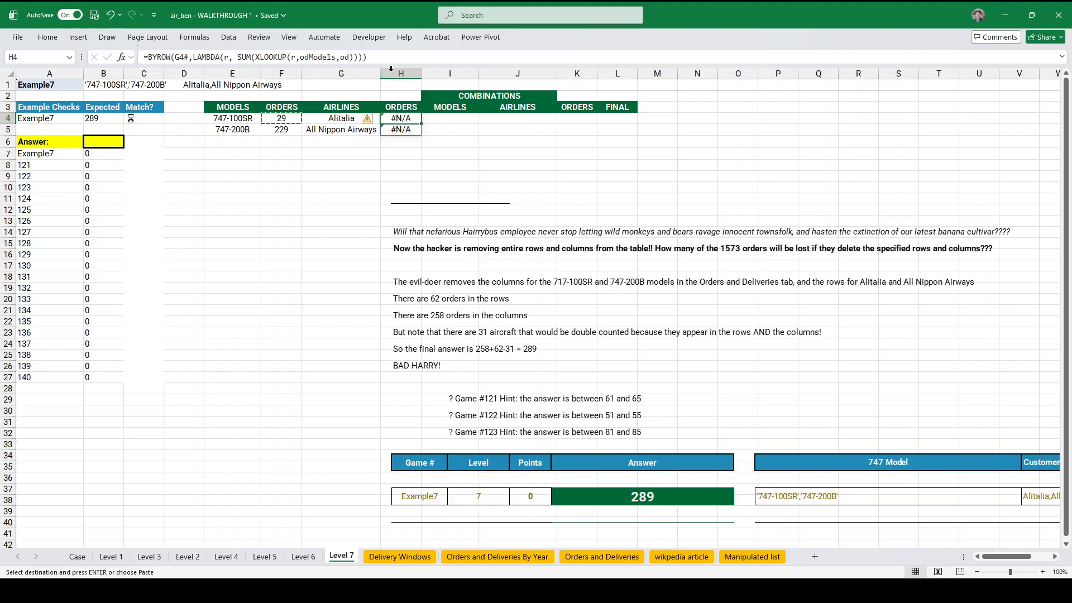
- Replace odModels with odAirlines in the H4 formula to total orders for each listed airline
click(366, 57)
click(338, 58)
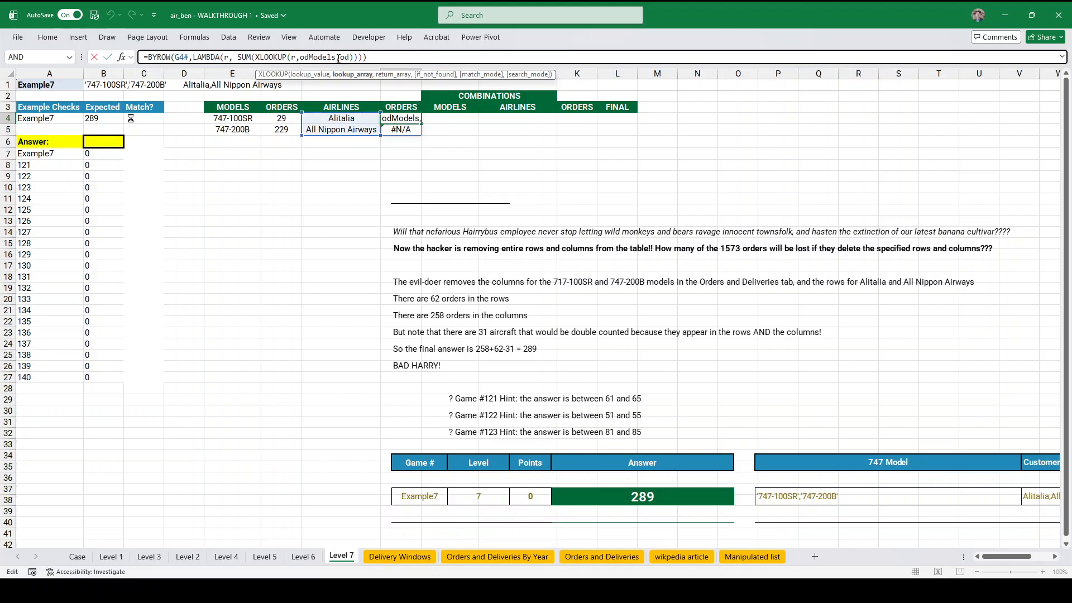
key(BackSpace)
key(BackSpace)
key(BackSpace)
key(BackSpace)
key(BackSpace)
key(BackSpace)
text(Air)
key(Tab)
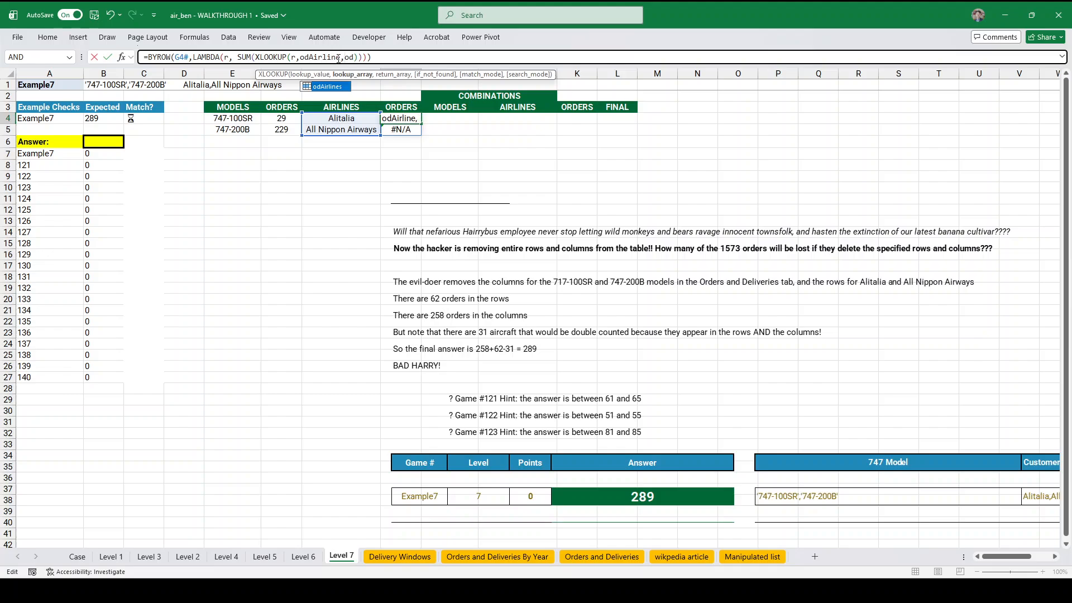
key(Return)
key(Up)
key(Left)
key(Left)
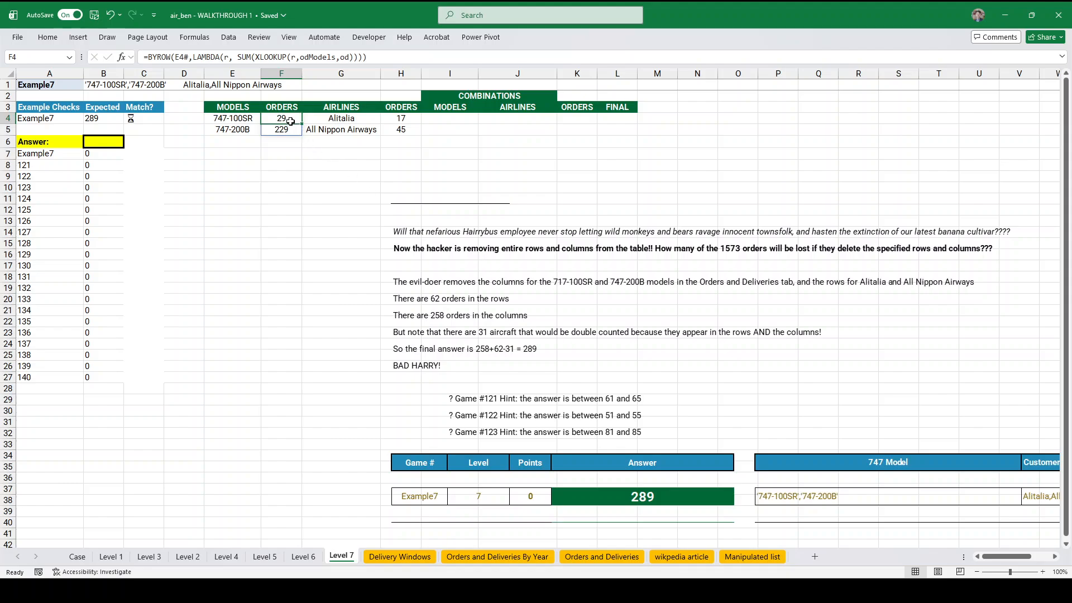
drag(289, 121, 284, 131)
drag(400, 124, 402, 129)
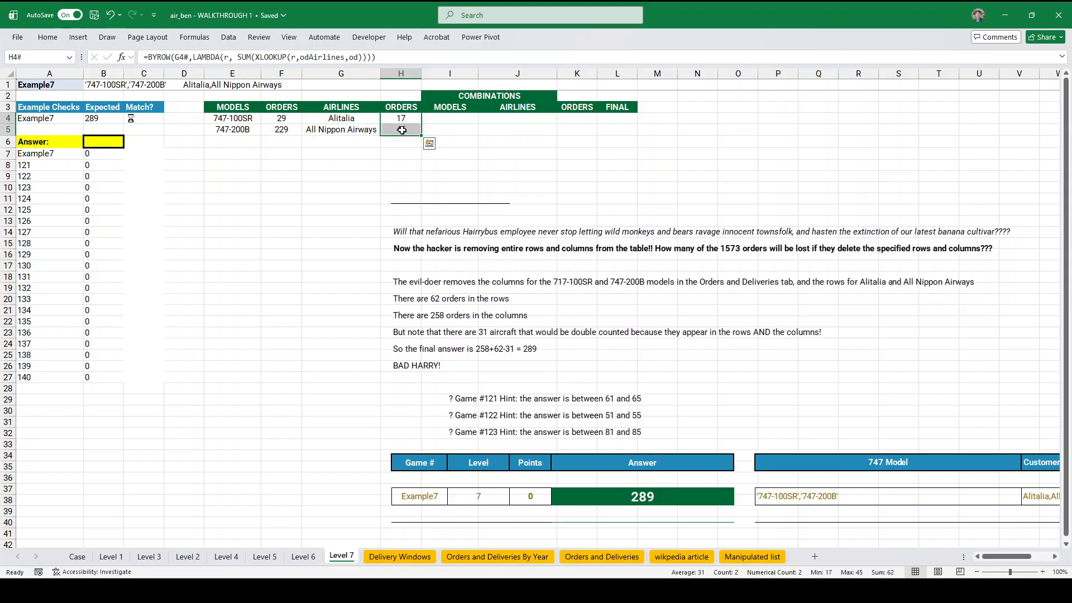
- Enter =E4#&"|"&TOROW(G4#) in I4 to join every listed model with every listed airline
click(446, 122)
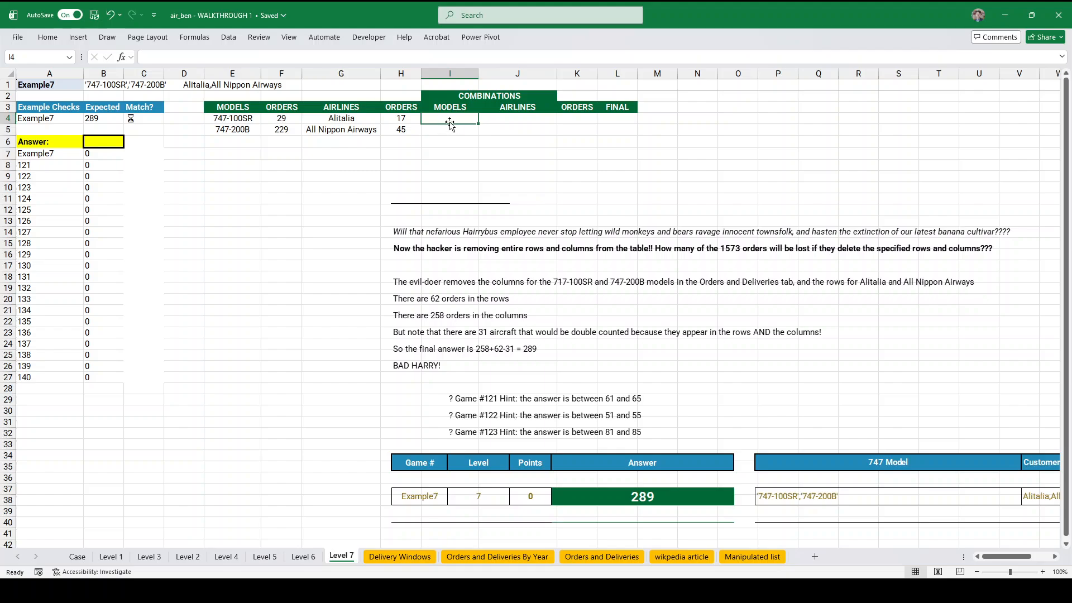
text(=)
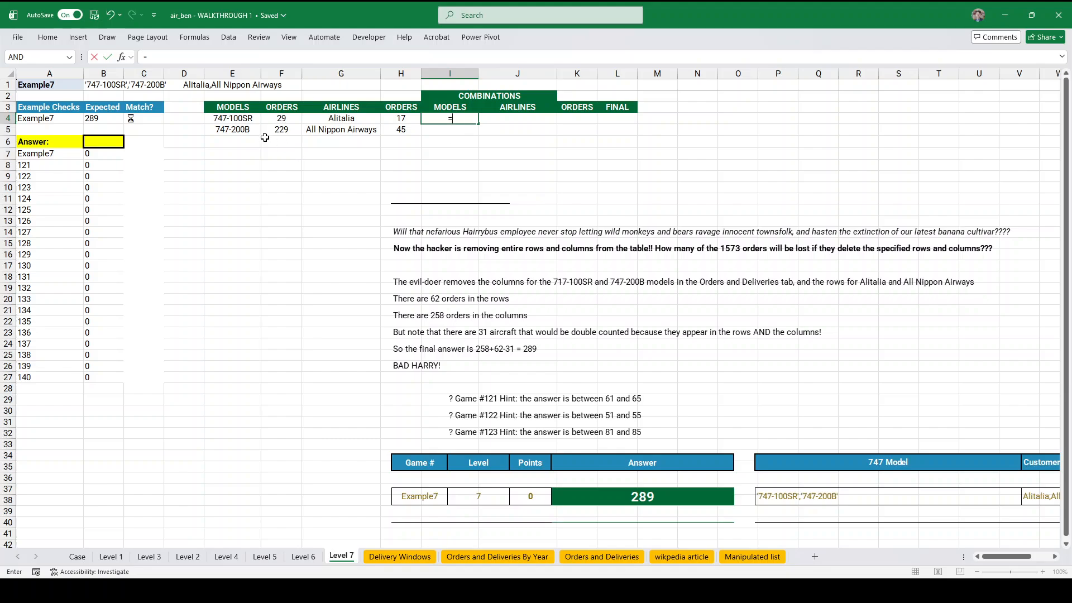
drag(248, 120, 245, 127)
text(&)
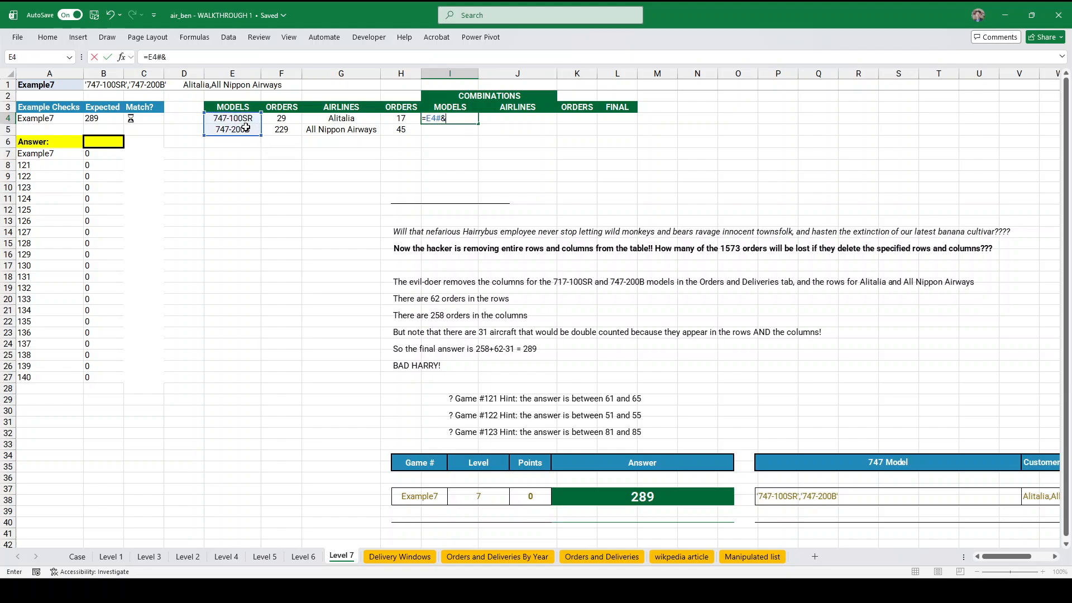
text("|"&torow()
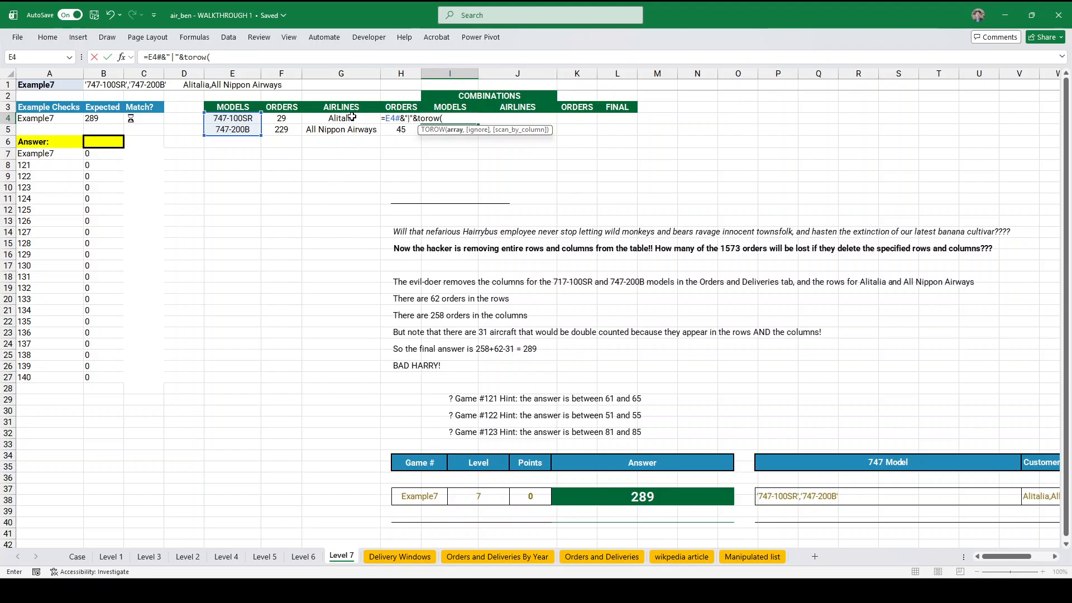
drag(352, 116, 350, 130)
text())
key(Return)
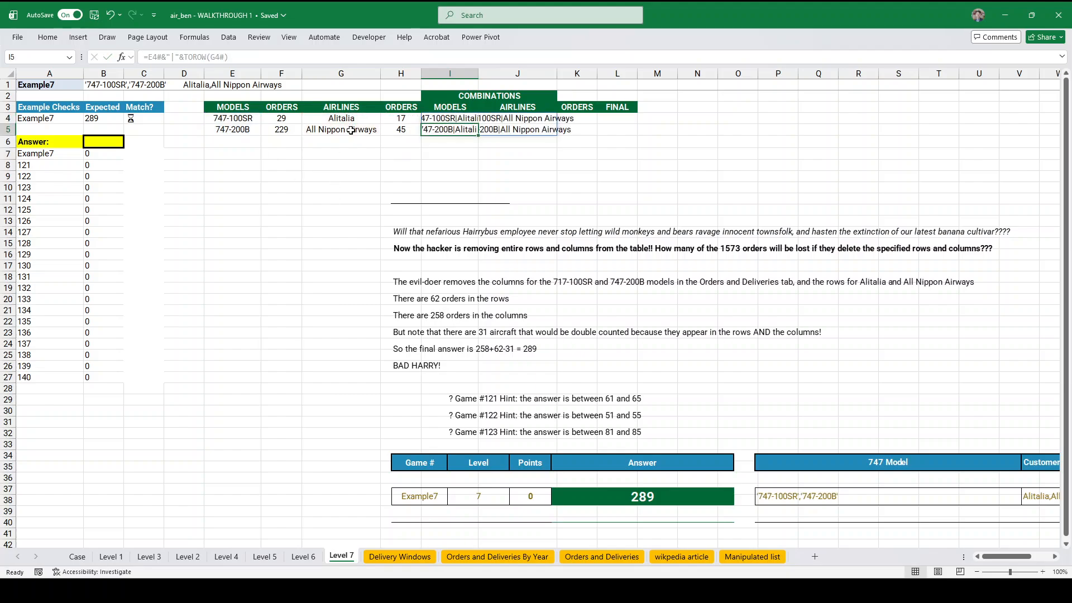
- Wrap the I4 formula in TOCOL so the model and airline pairs stack in one column
key(Up)
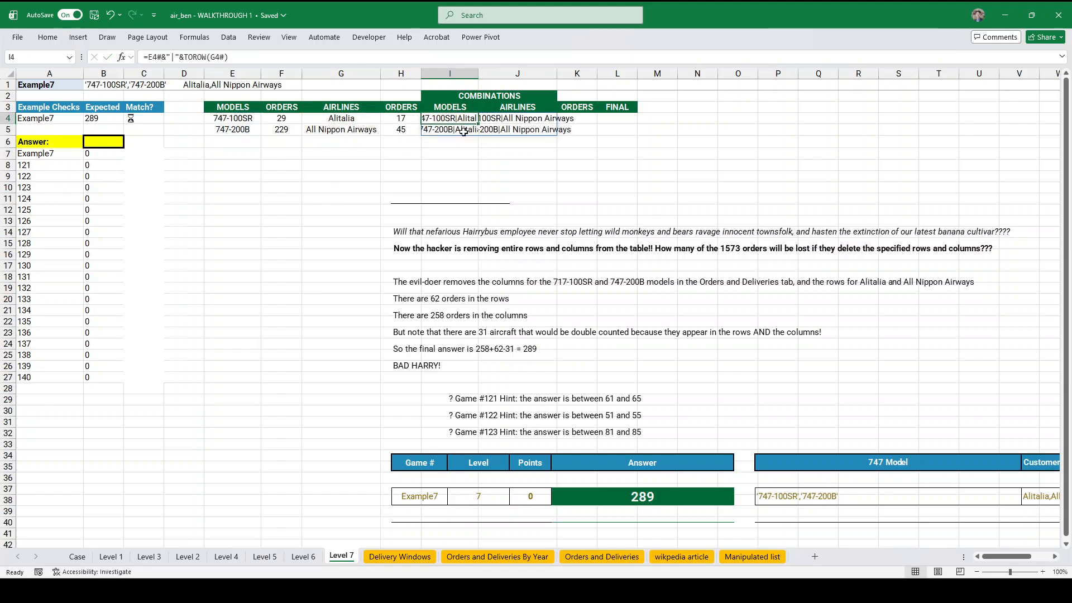
click(151, 57)
text(TOCOL()
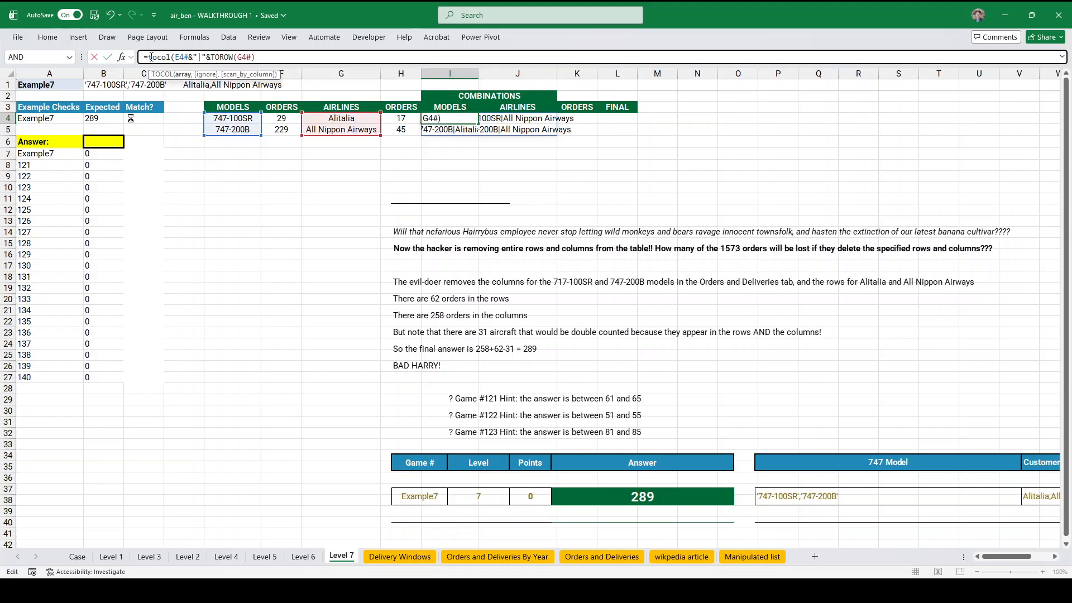
key(Return)
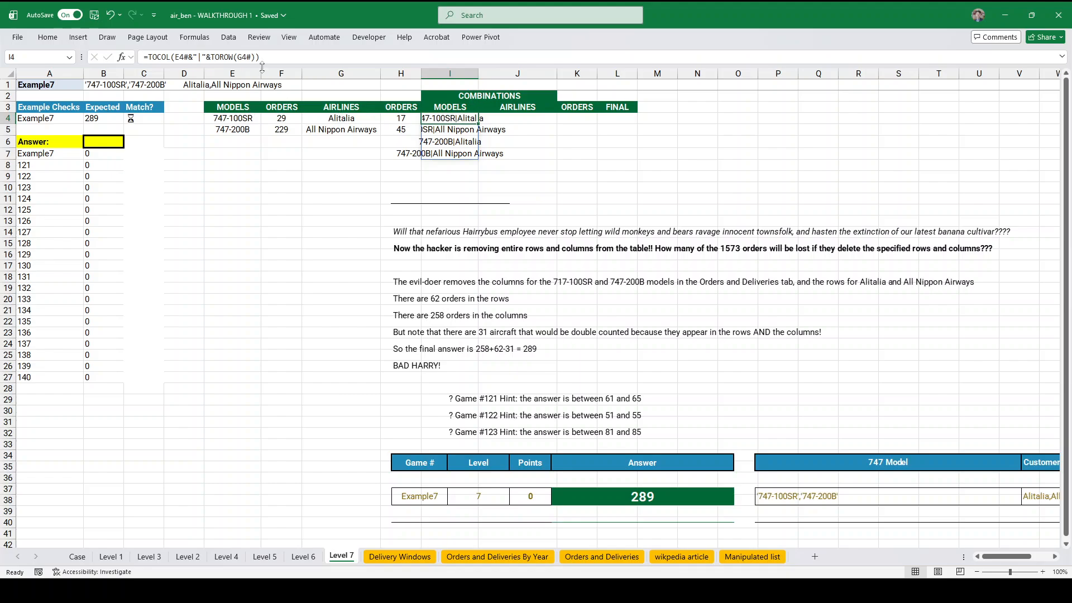
- Wrap the I4 formula in TEXTBEFORE with the delimiter "|" so only the models are returned
click(148, 57)
text(textbefo)
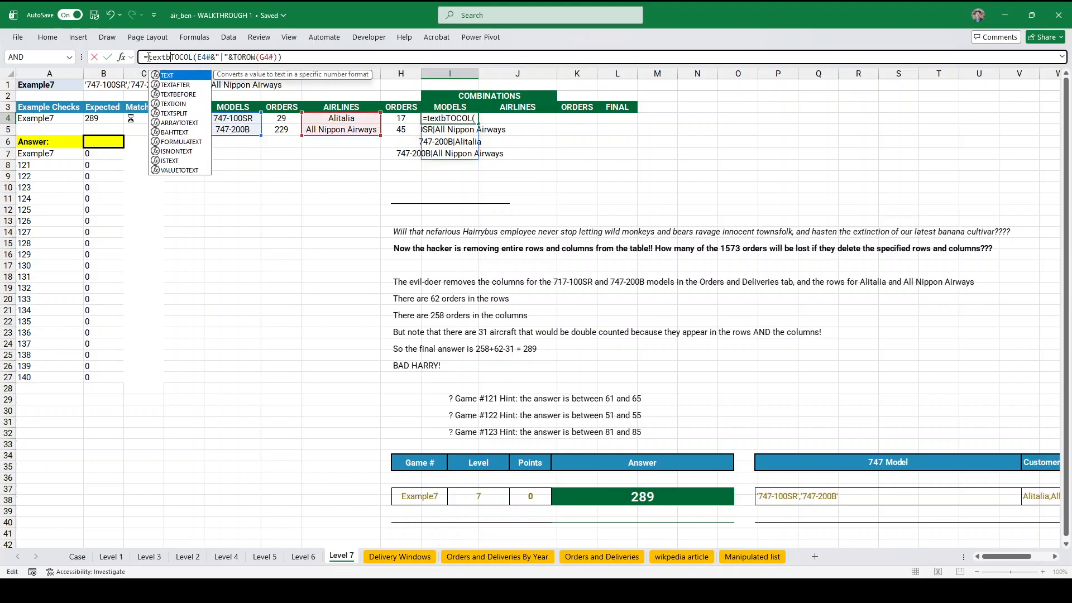
text(re()
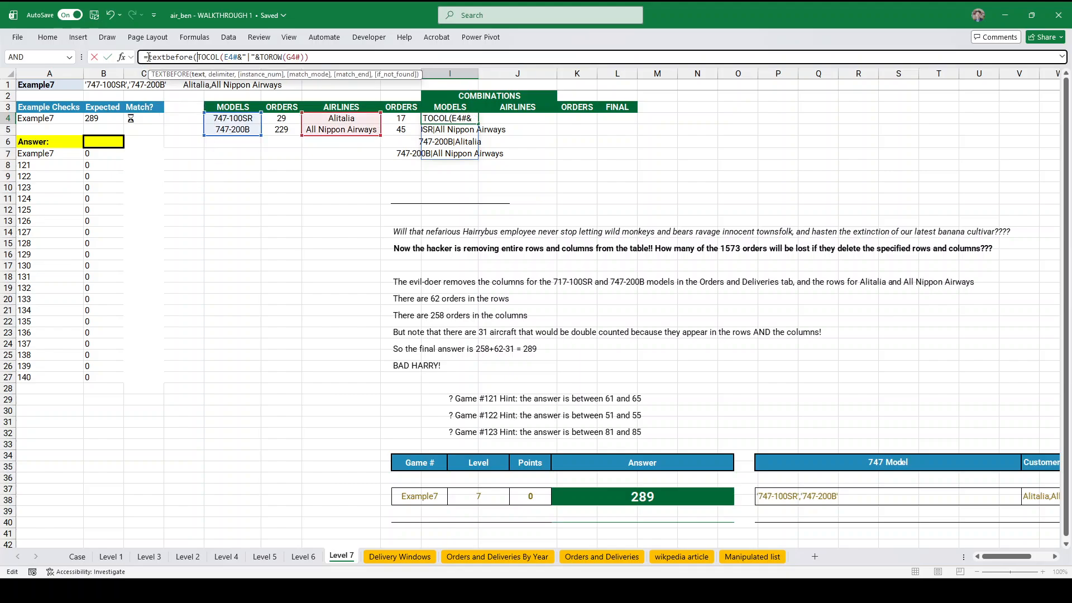
click(320, 59)
text(,"|")
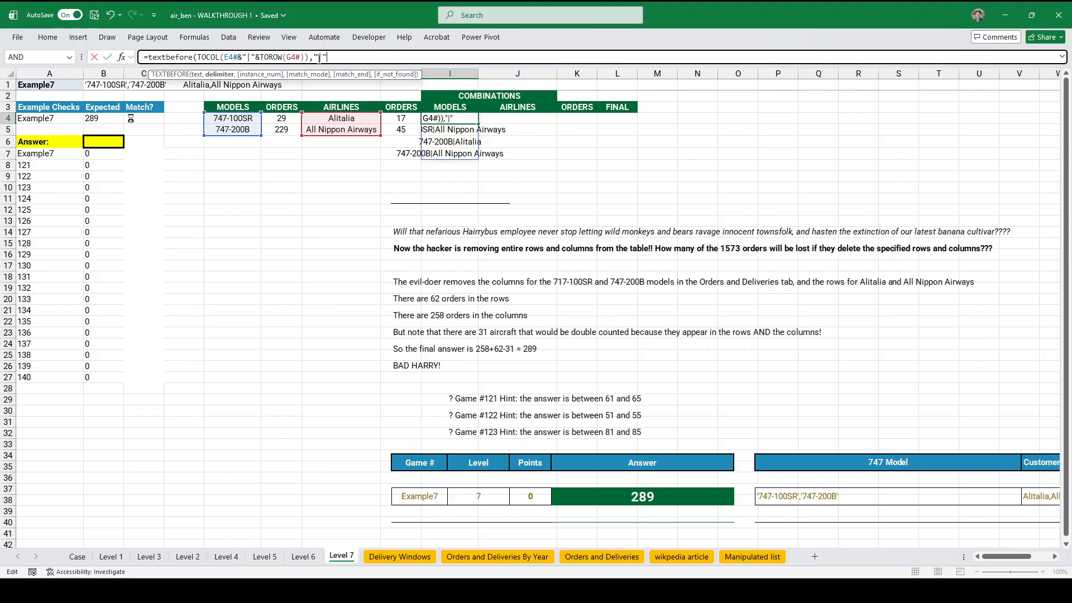
text())
key(Return)
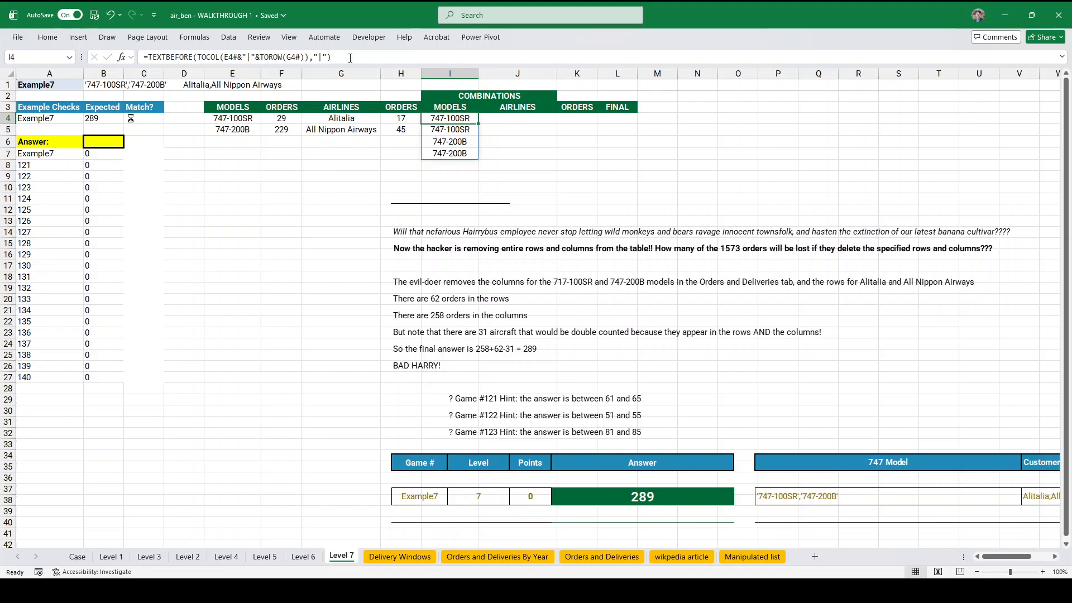
- Copy the I4 formula text to J4 and change TEXTBEFORE to TEXTAFTER to return each combination's airline
drag(350, 59, 109, 57)
key(ctrl+c)
key(Return)
key(Up)
key(Right)
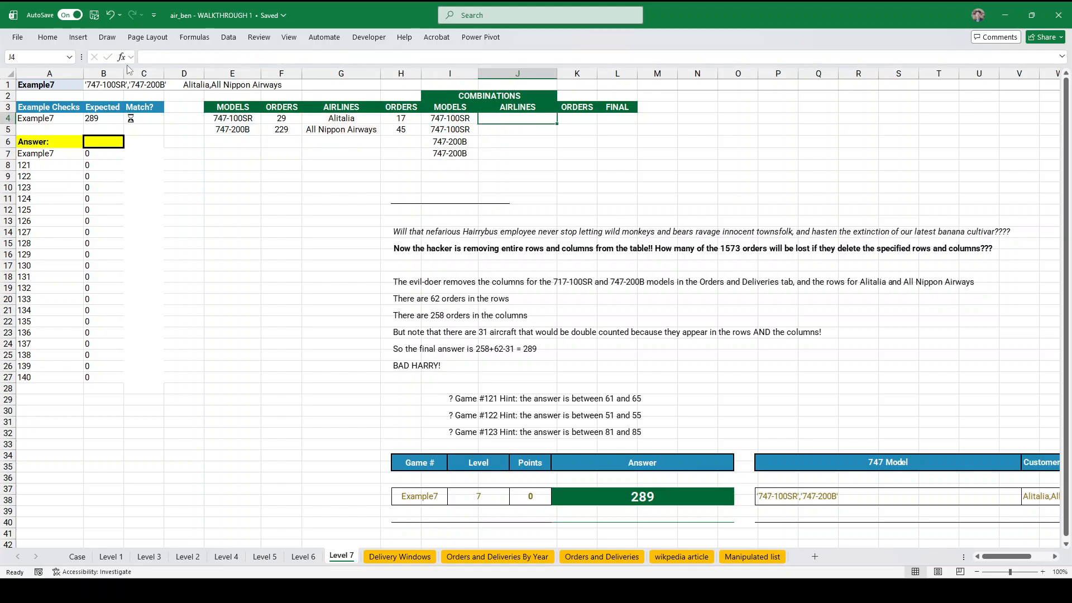
key(ctrl+v)
double_click(177, 57)
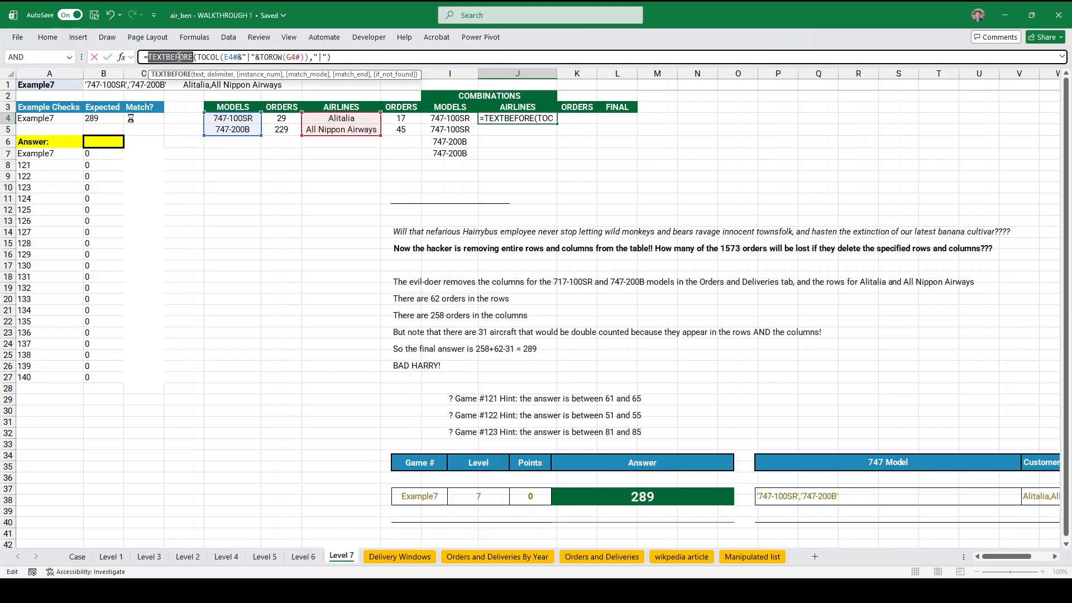
text(textafter)
key(Return)
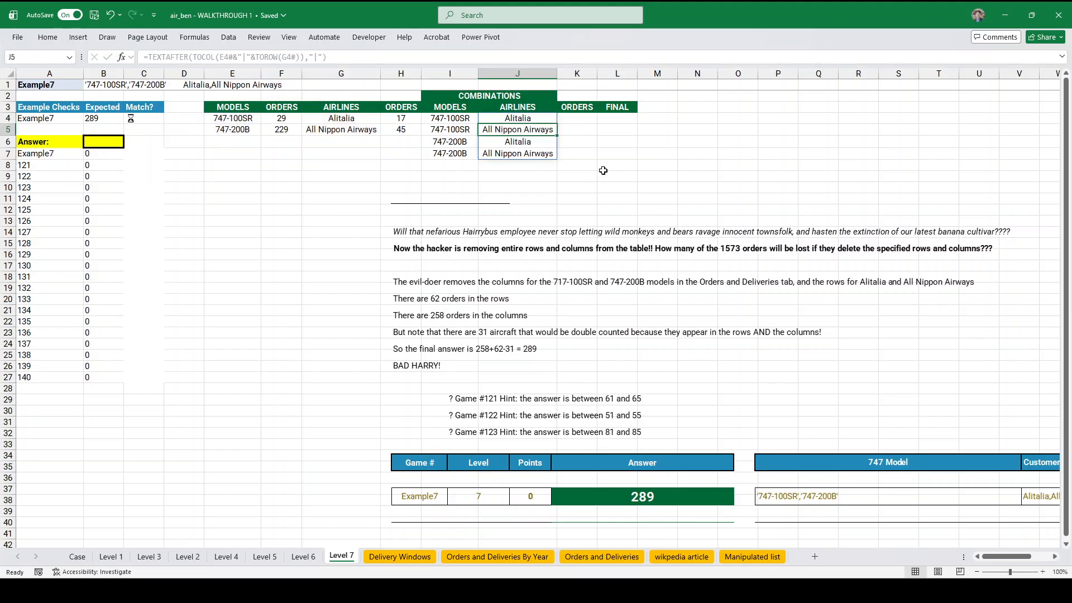
drag(461, 122, 497, 153)
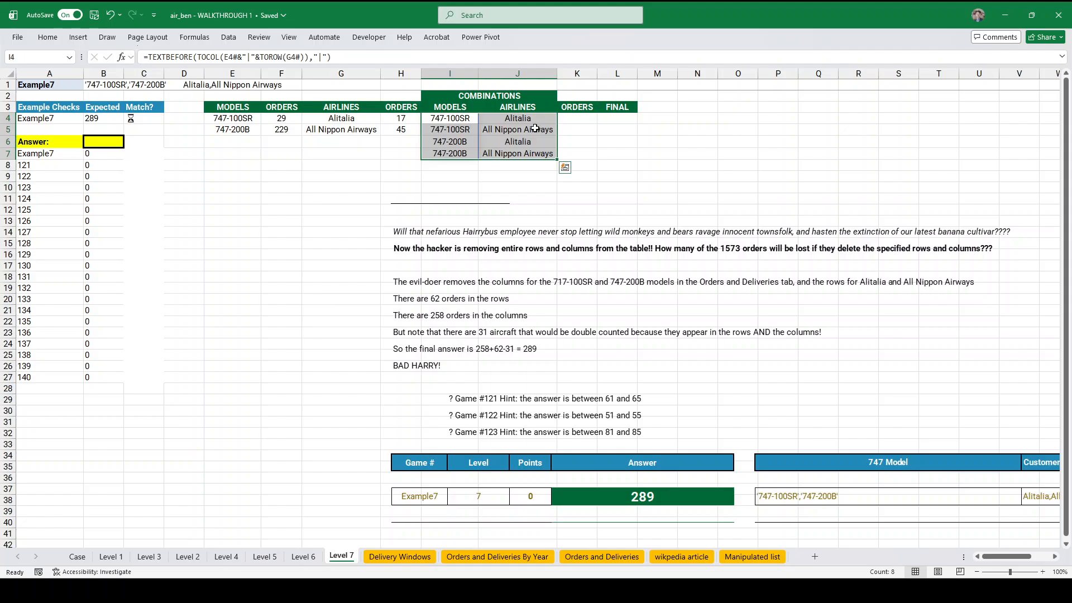
click(577, 121)
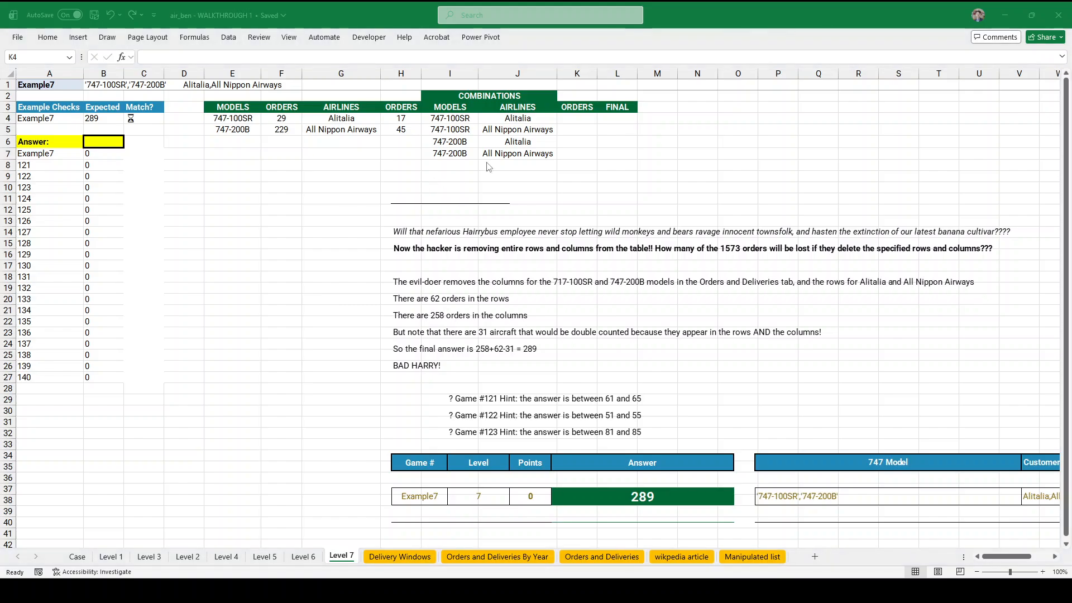
text(=xmatch()
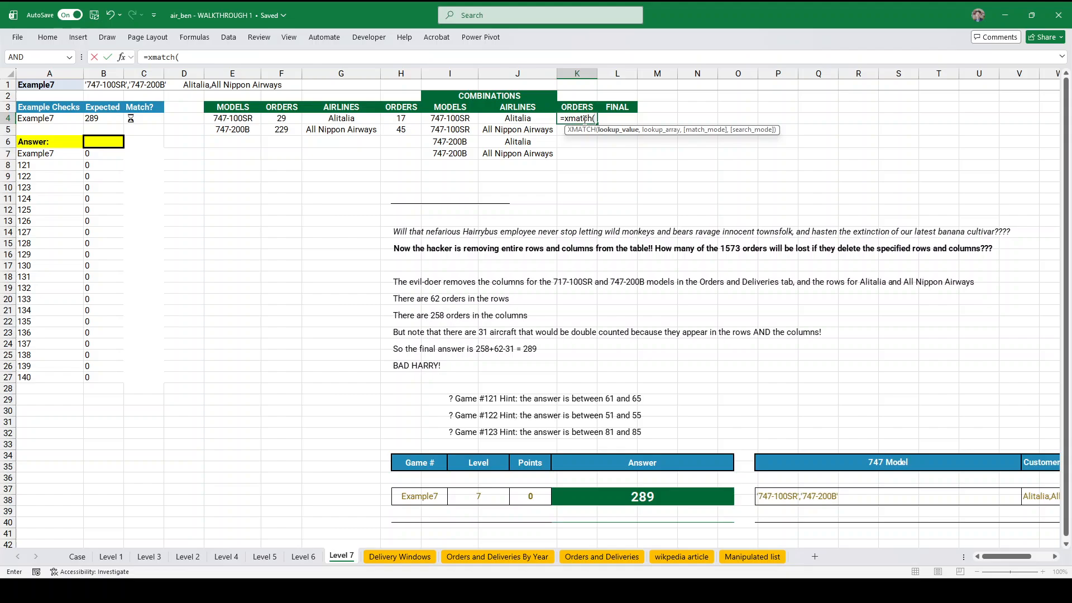
text(od,)
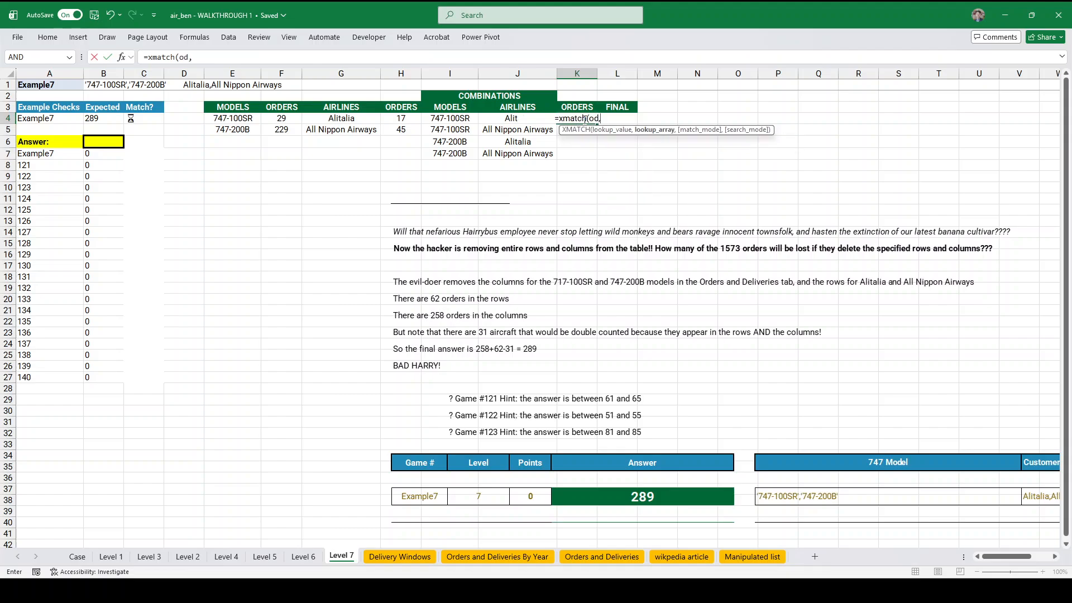
key(BackSpace)
key(BackSpace)
key(BackSpace)
key(BackSpace)
key(BackSpace)
key(BackSpace)
key(BackSpace)
key(BackSpace)
key(BackSpace)
key(BackSpace)
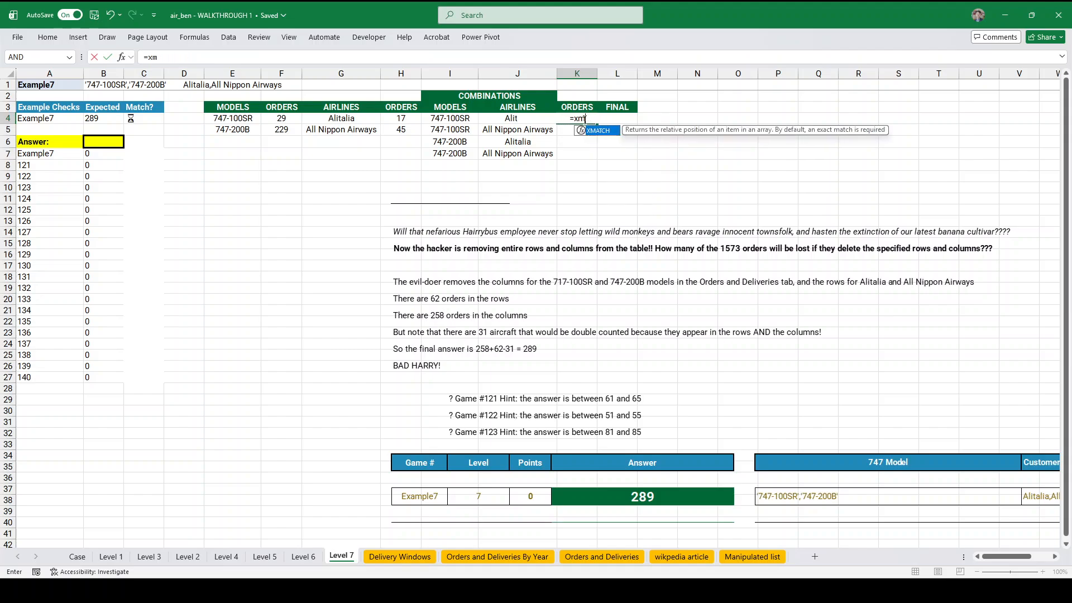
- Enter =INDEX(od,XMATCH(J4,odAirlines),XMATCH(I4,odModels)) in K4 to look up the first combination's orders
text(index()
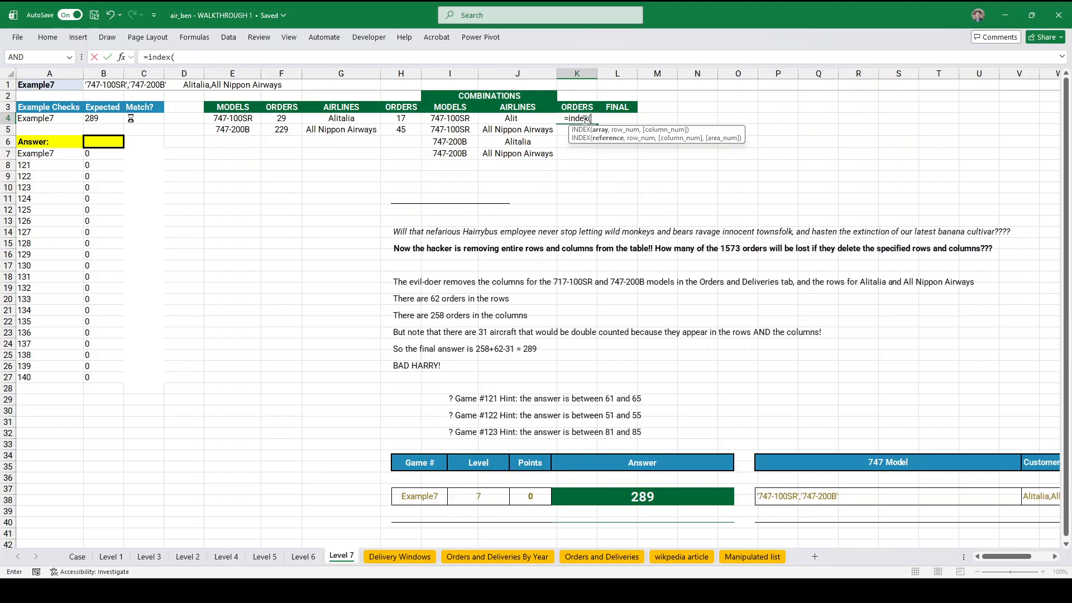
text(od,xmatch()
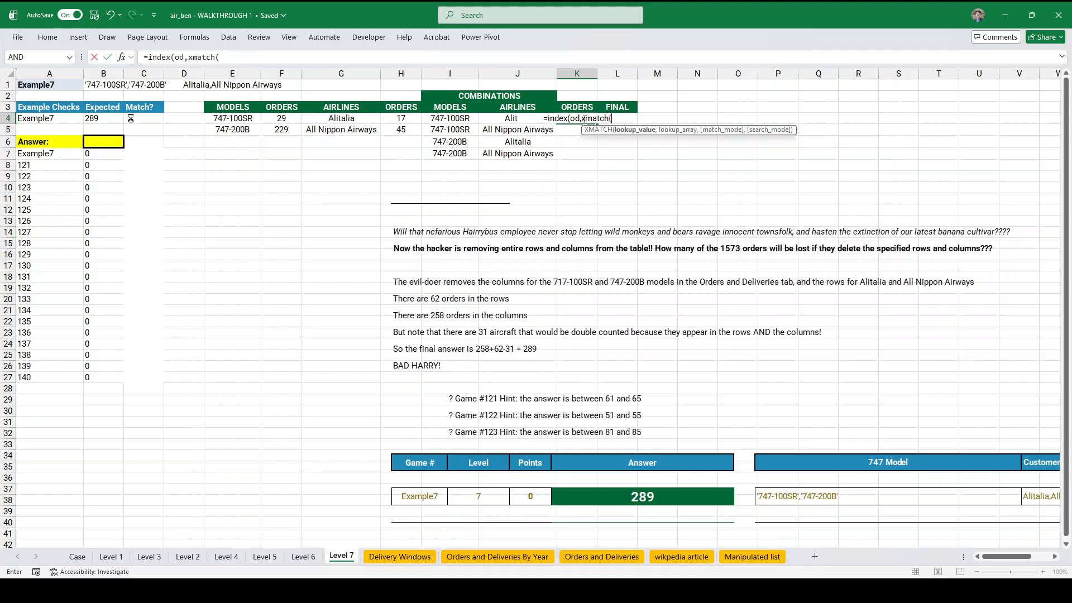
key(Left)
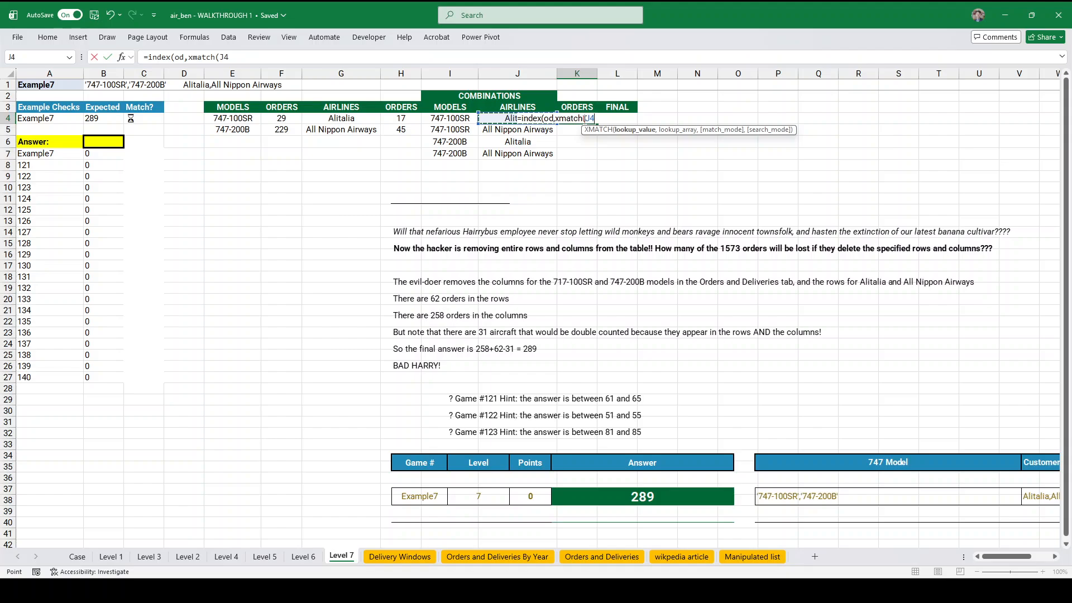
text(,odairlines)
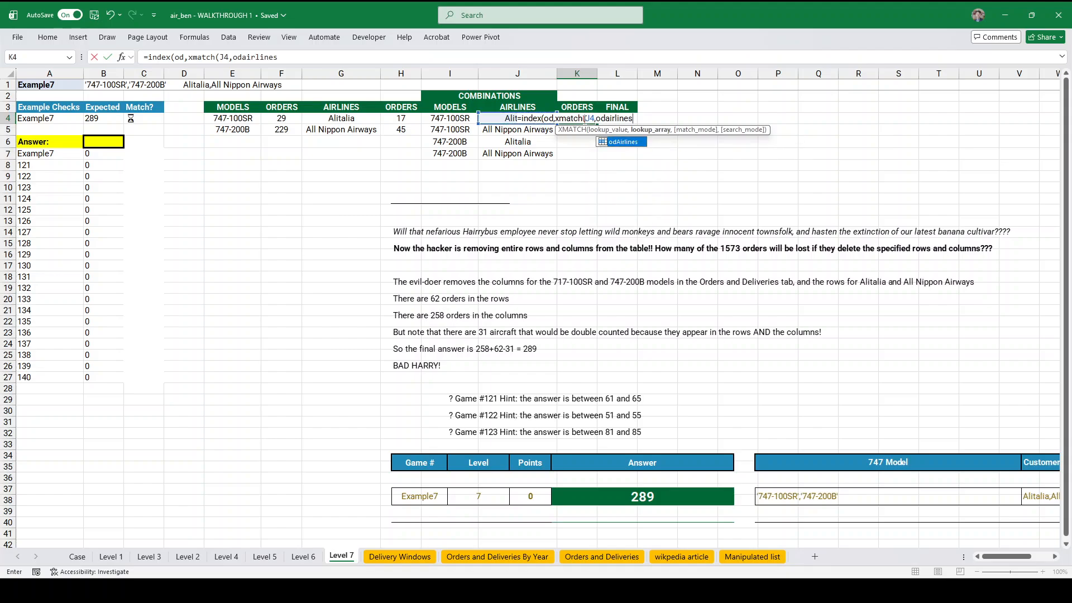
text(),xmatch()
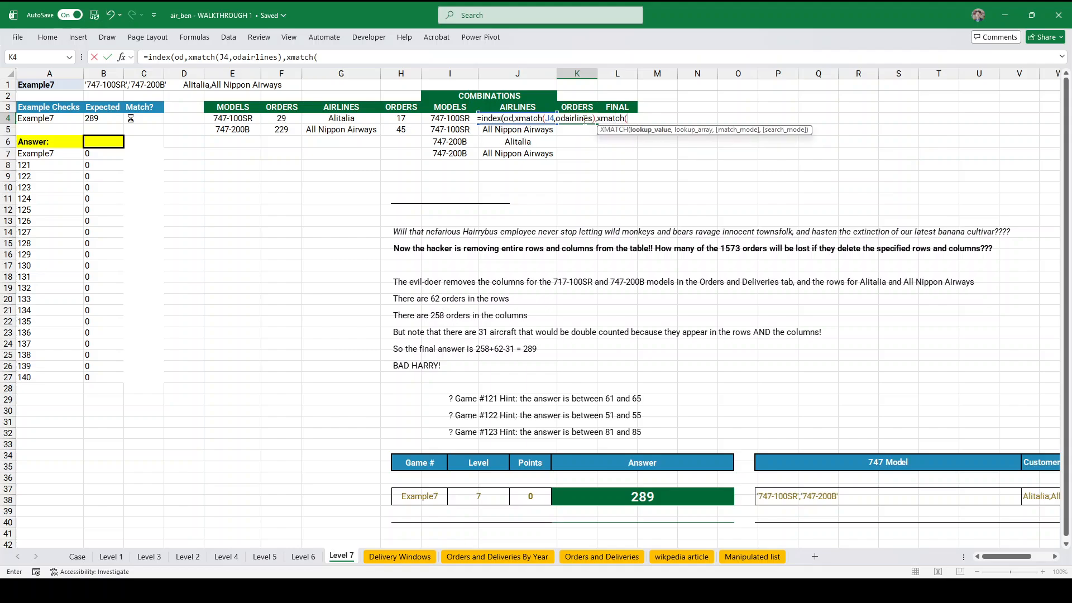
key(Left)
key(Left)
key(Left)
key(Right)
text(,odmode)
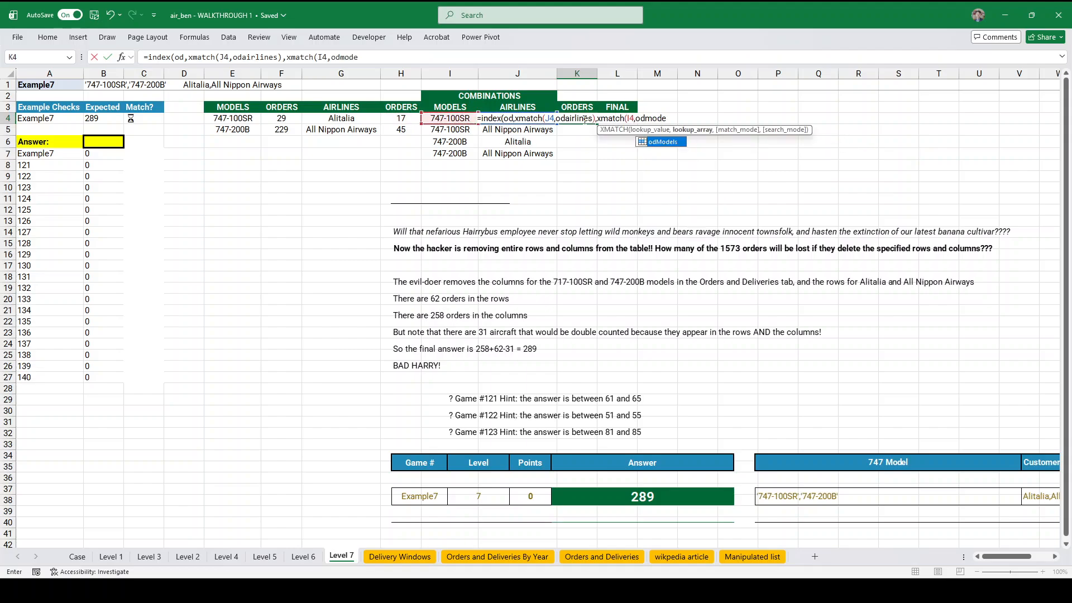
key(Tab)
key(Return)
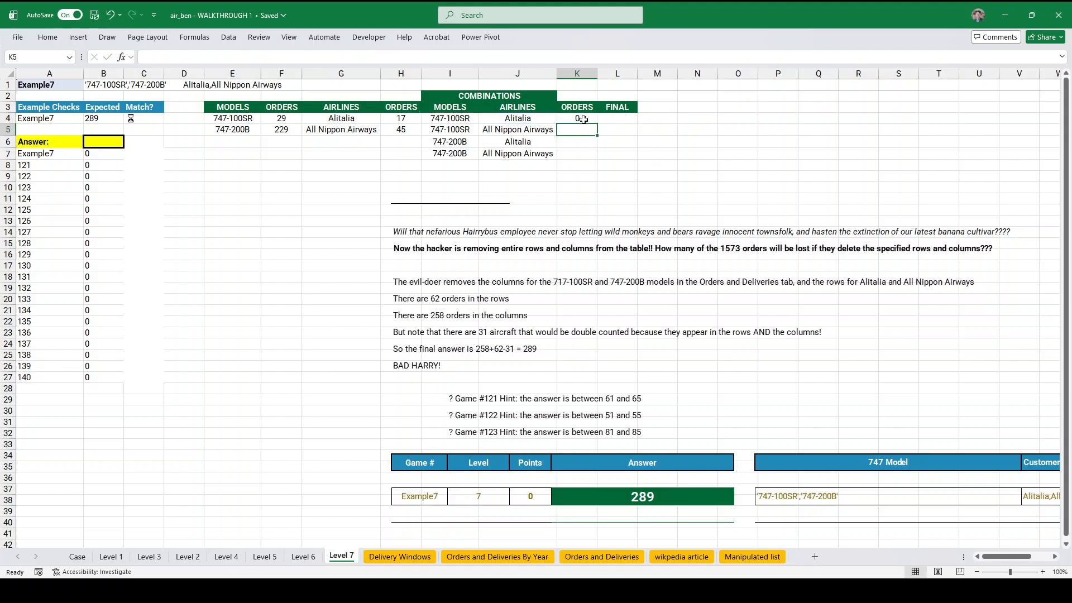
- Fill the K4 INDEX formula down to K7 and undo the fill
click(583, 119)
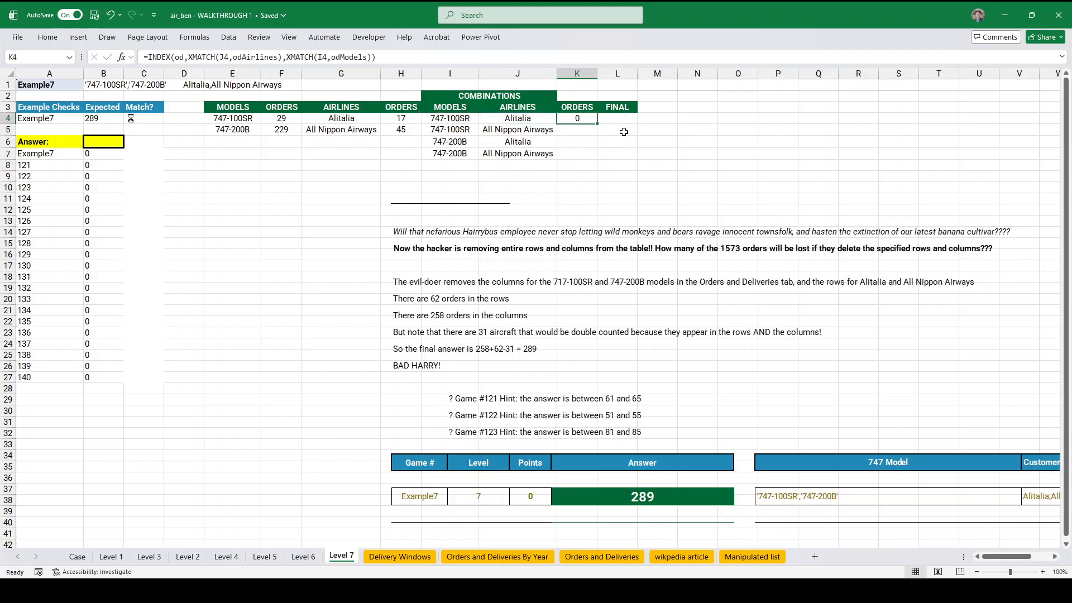
drag(597, 125, 593, 157)
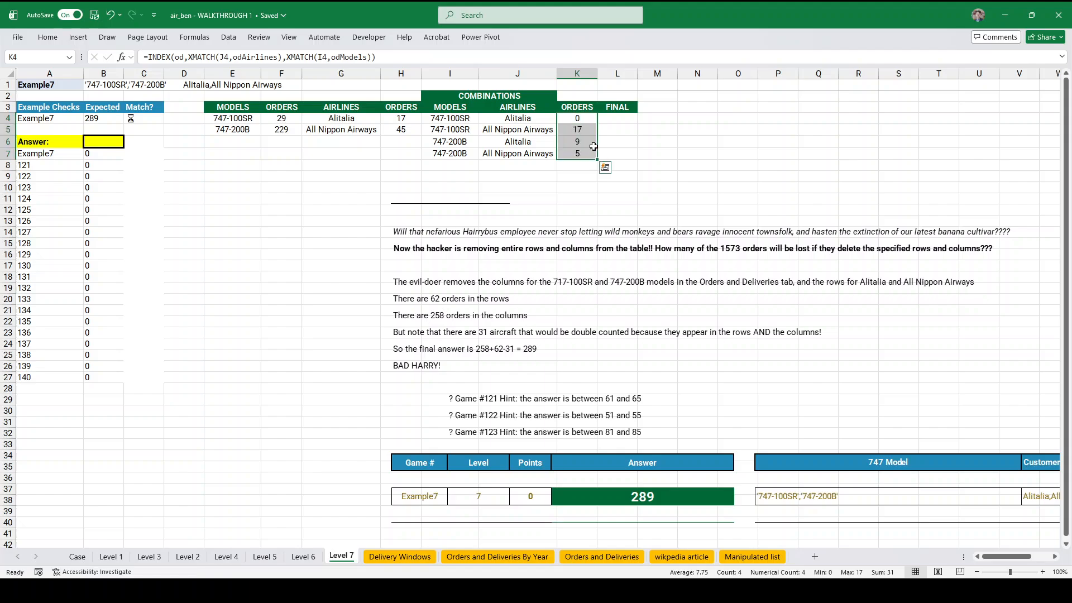
key(ctrl+z)
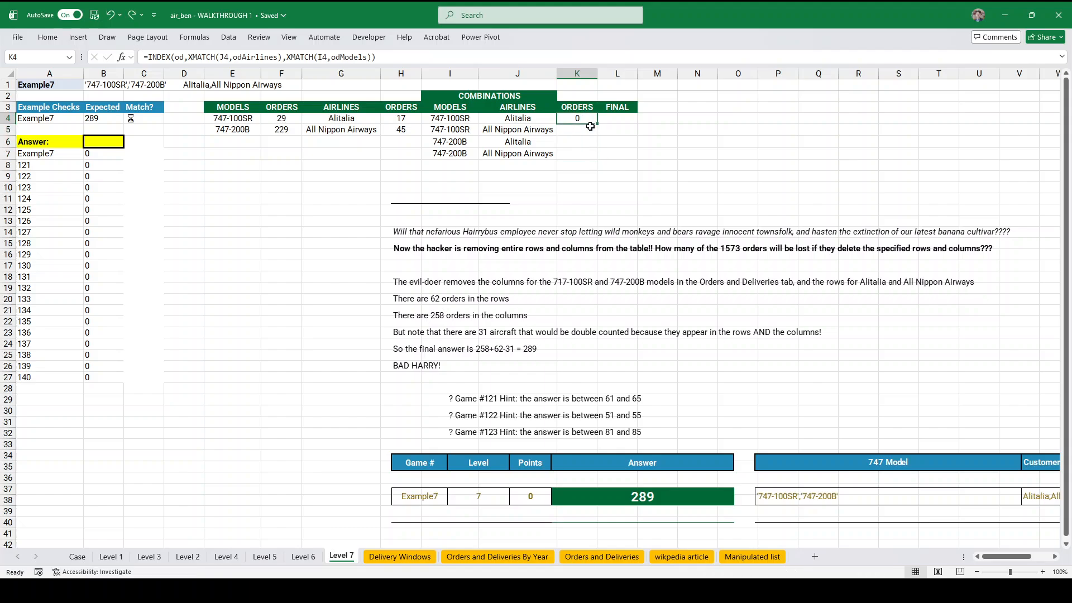
- Wrap the K4 INDEX formula in LAMBDA with parameters m and a, replacing J4 with a and I4 with m
click(149, 57)
text(lambda()
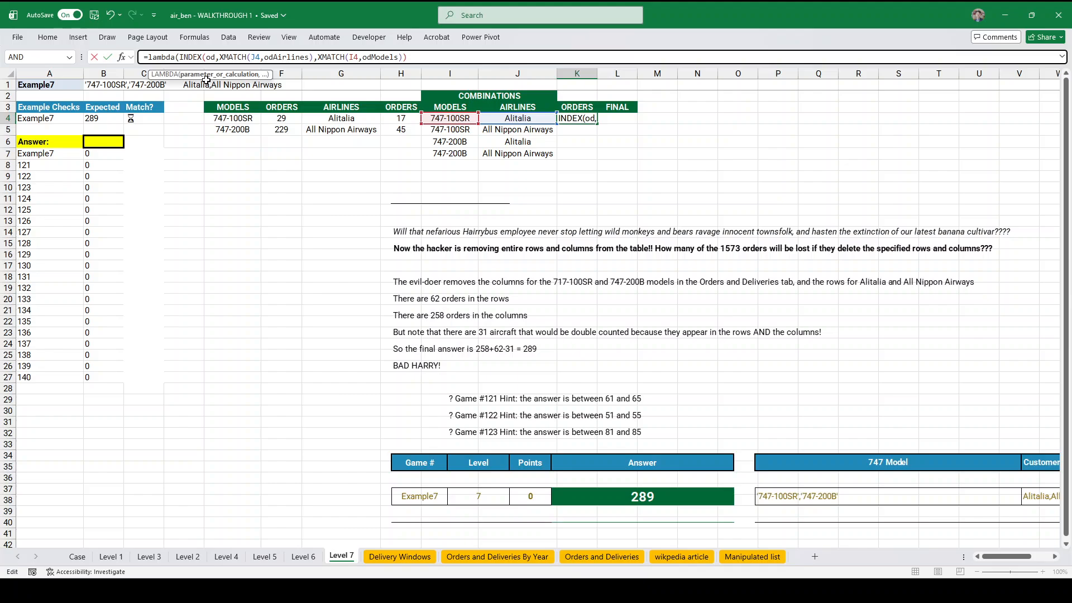
text(m,a,)
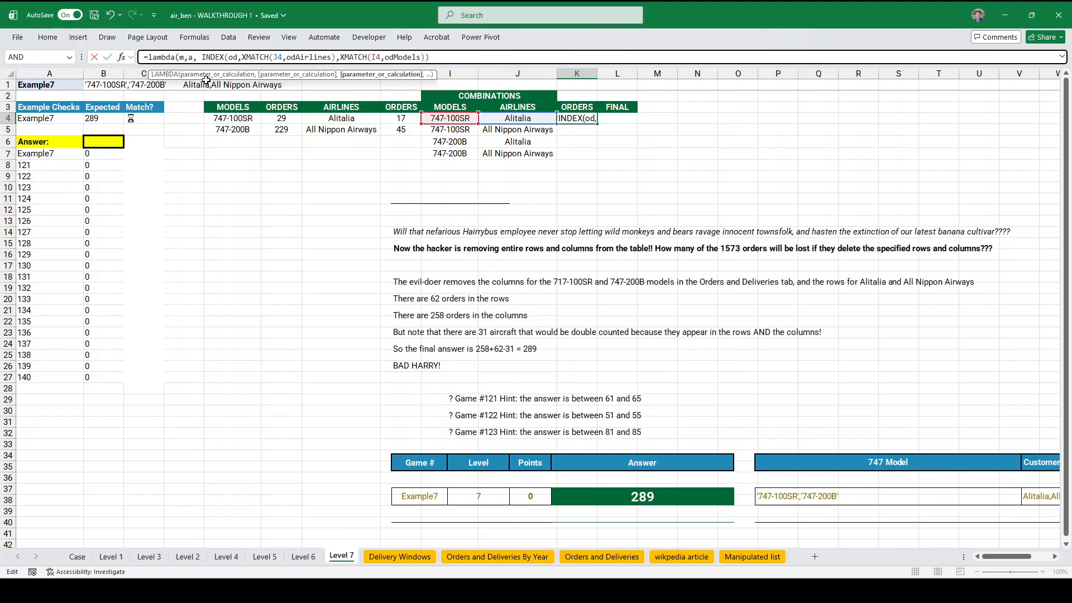
double_click(278, 56)
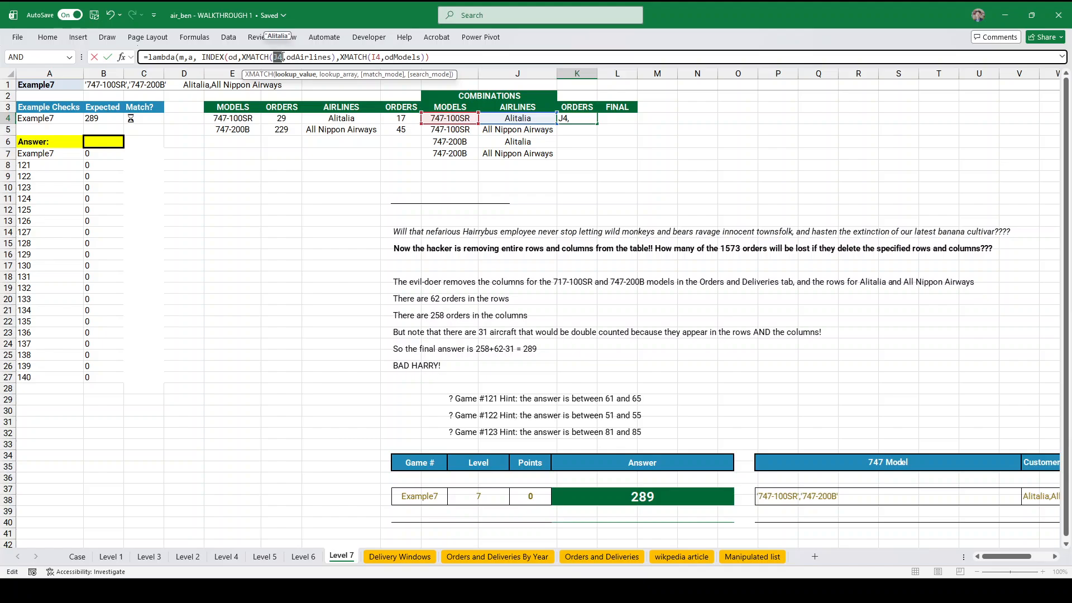
text(m)
key(BackSpace)
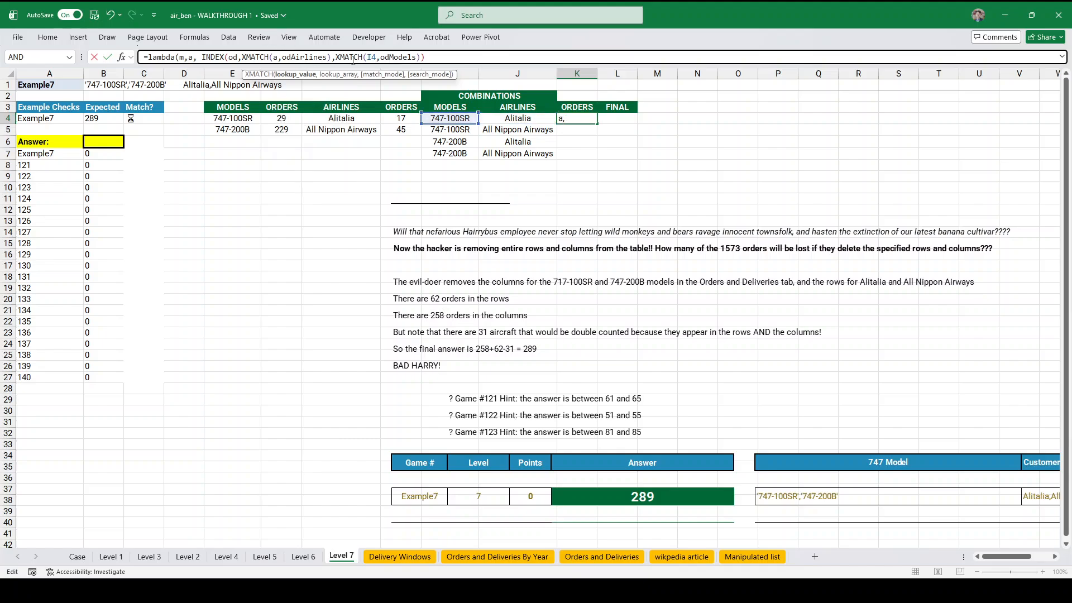
text(a)
click(380, 57)
text(m)
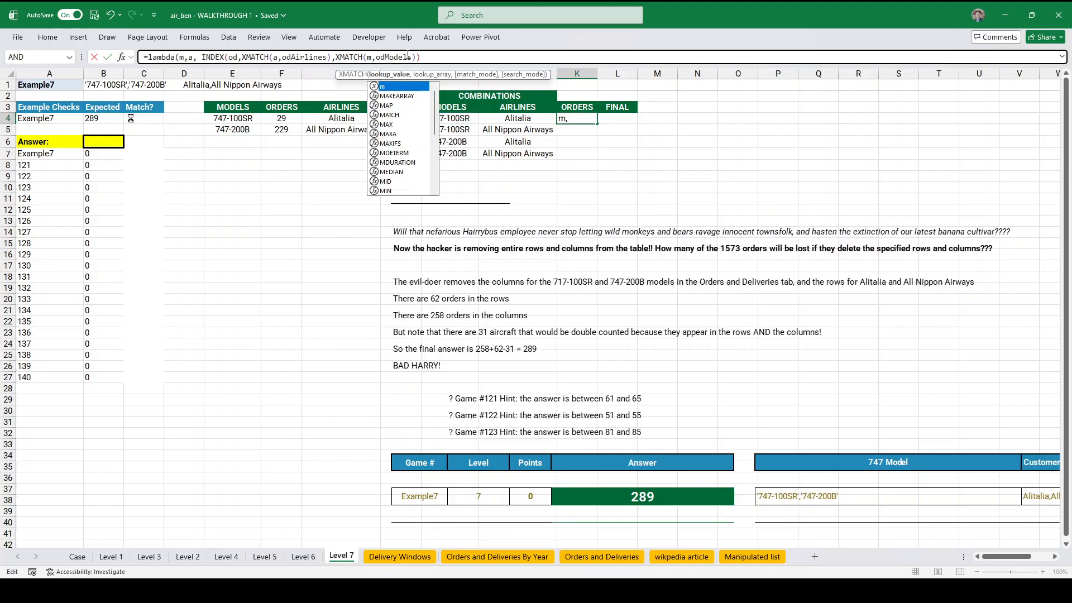
click(429, 56)
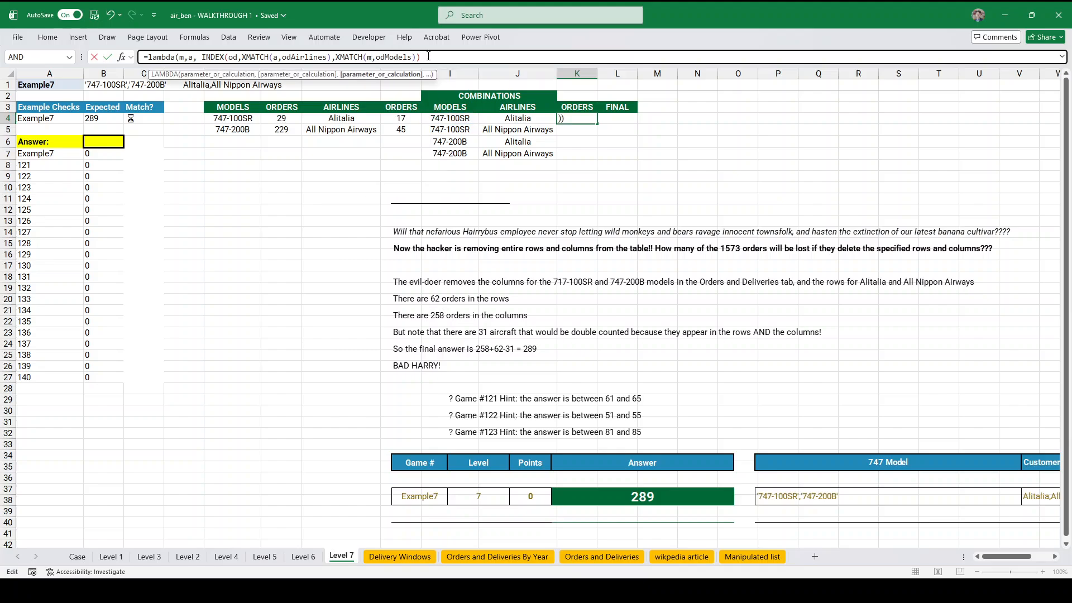
text())
key(Return)
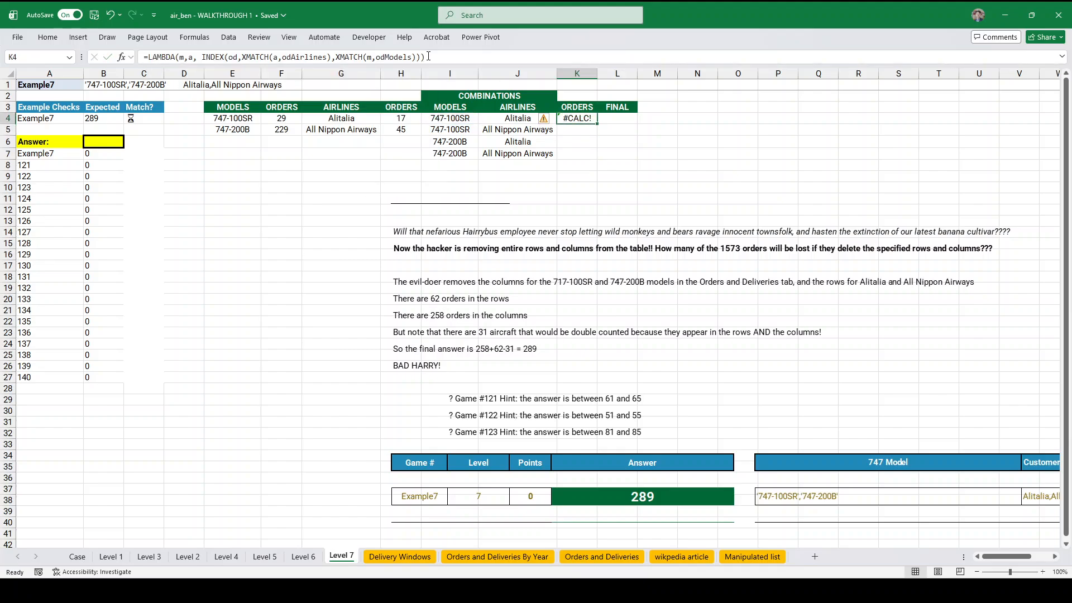
- Wrap the K4 LAMBDA in MAP over the spilled arrays I4# and J4# to return orders for every combination
click(148, 56)
text(map()
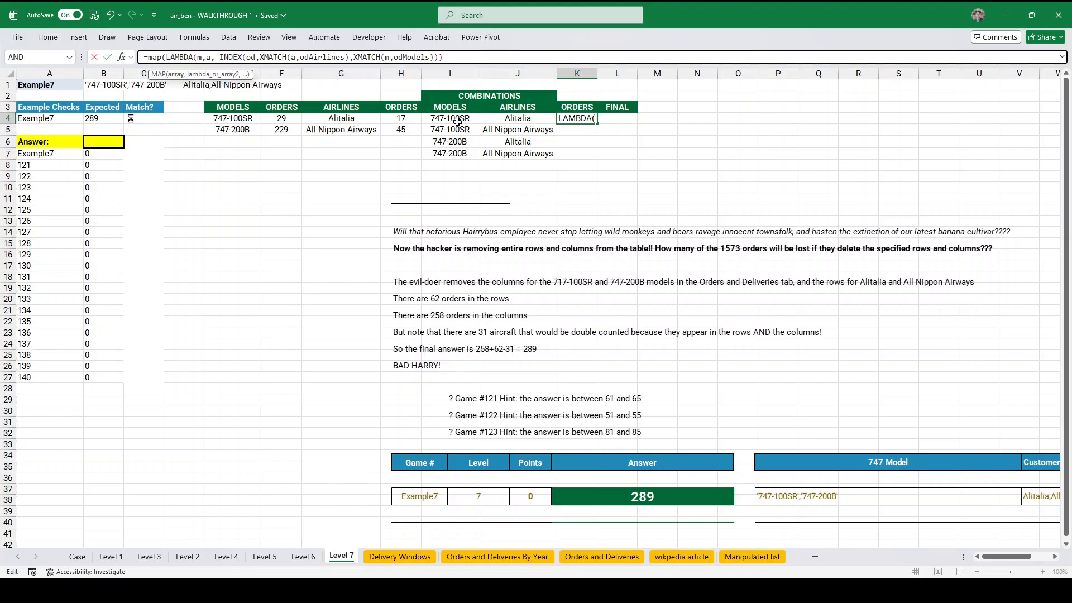
drag(457, 122, 450, 154)
text(,)
drag(514, 119, 516, 155)
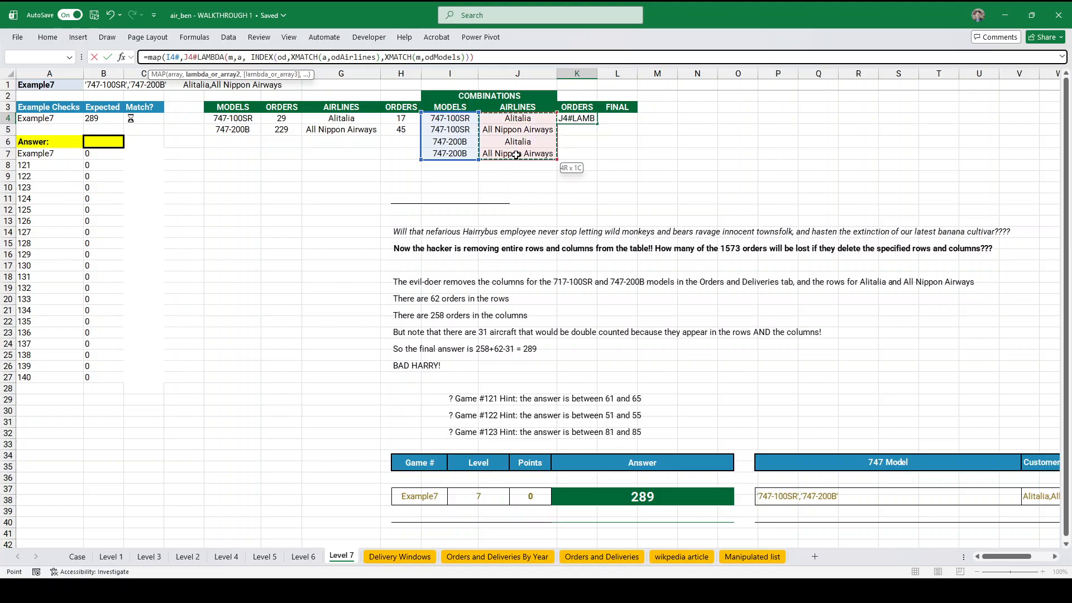
text(,)
click(514, 58)
text())
key(Return)
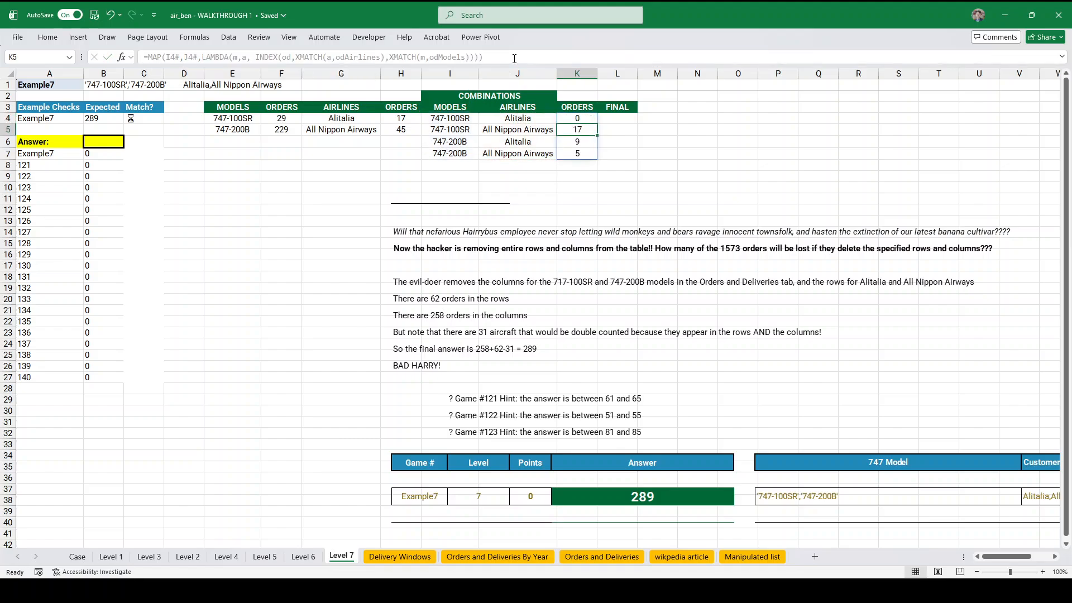
- Enter a formula in L4 adding SUM(F4#) and SUM(H4#) and subtracting the sum of the combination orders in K4:K7
key(Up)
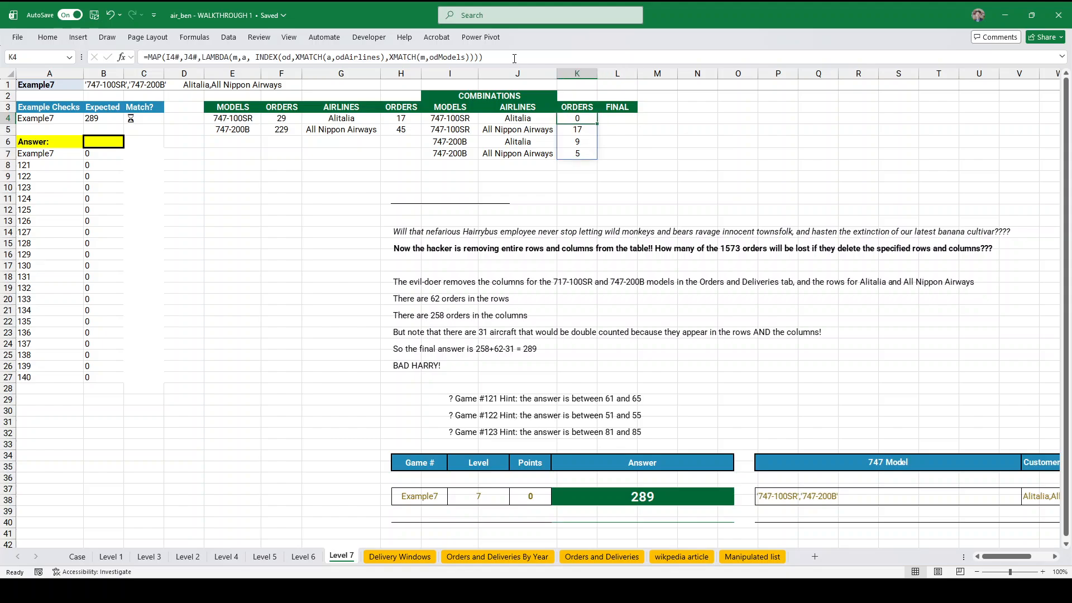
key(Right)
text(=sum()
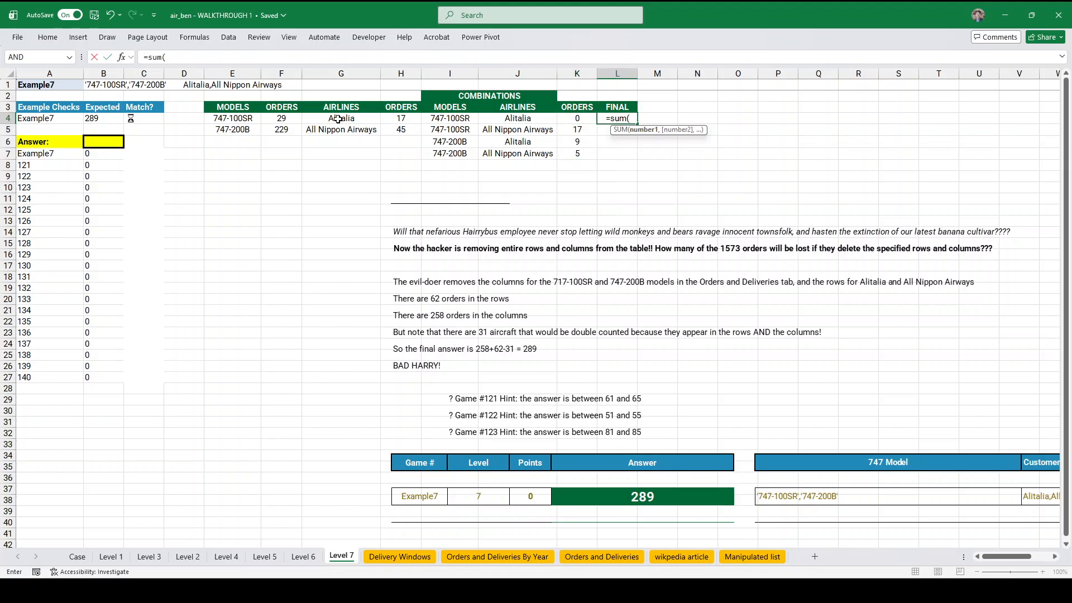
click(291, 117)
text())
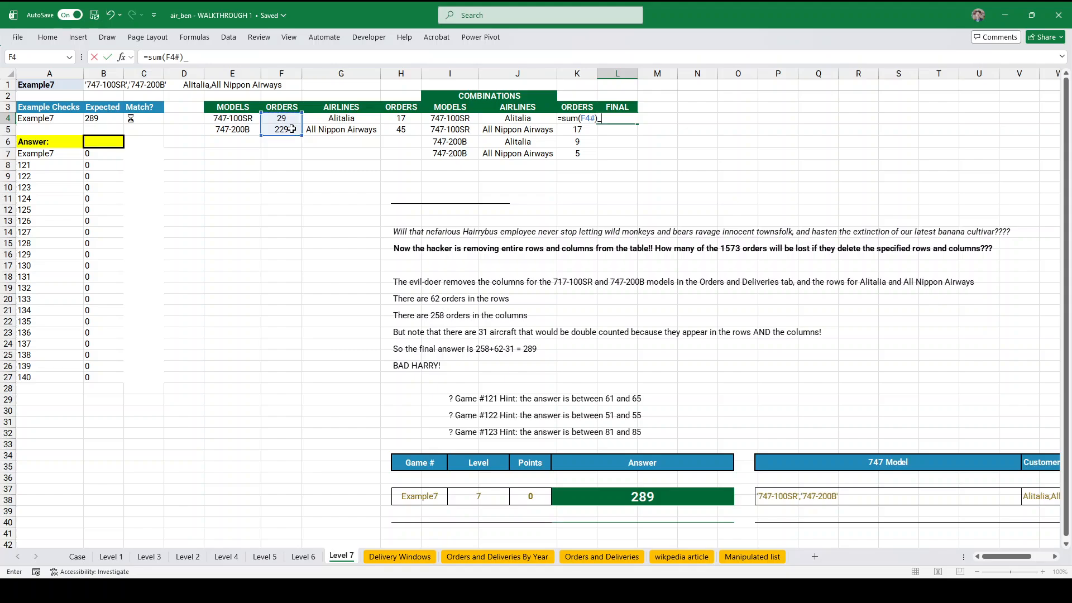
text(+sum()
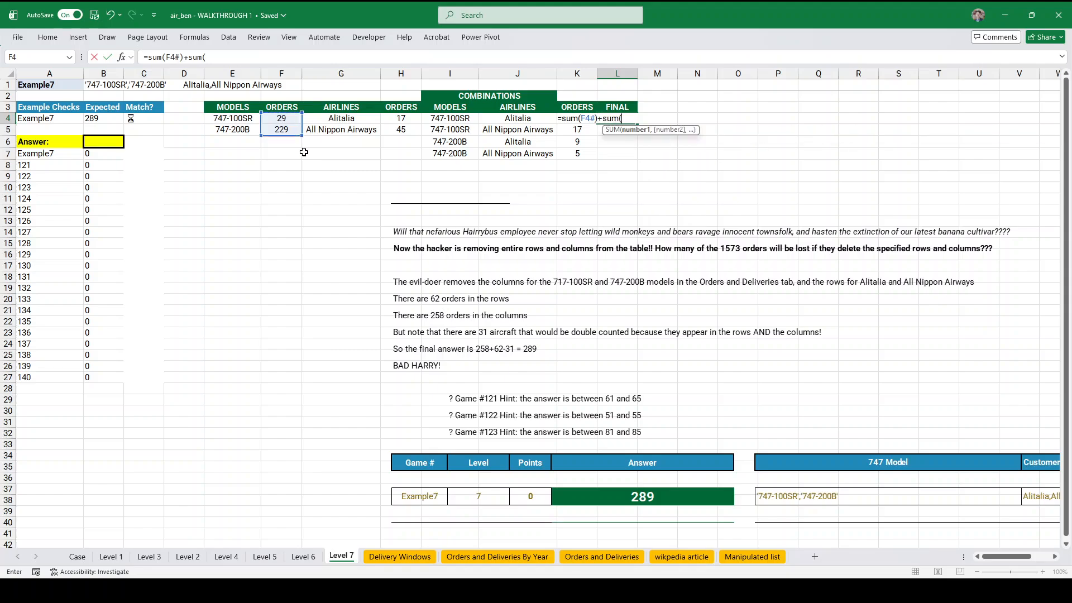
drag(399, 119, 399, 128)
text()-sum()
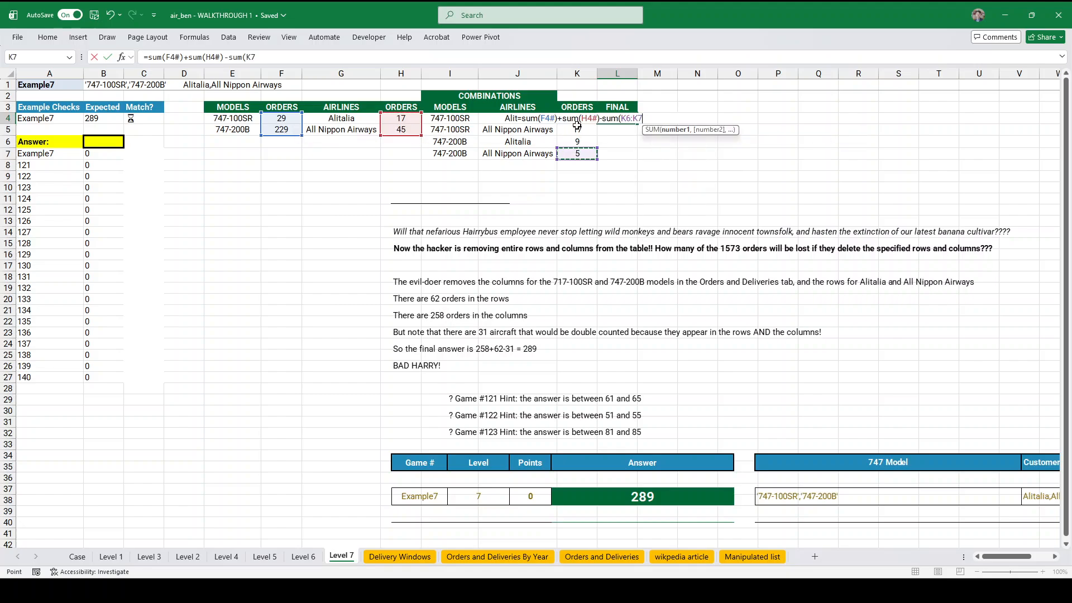
drag(577, 154, 578, 118)
key(Return)
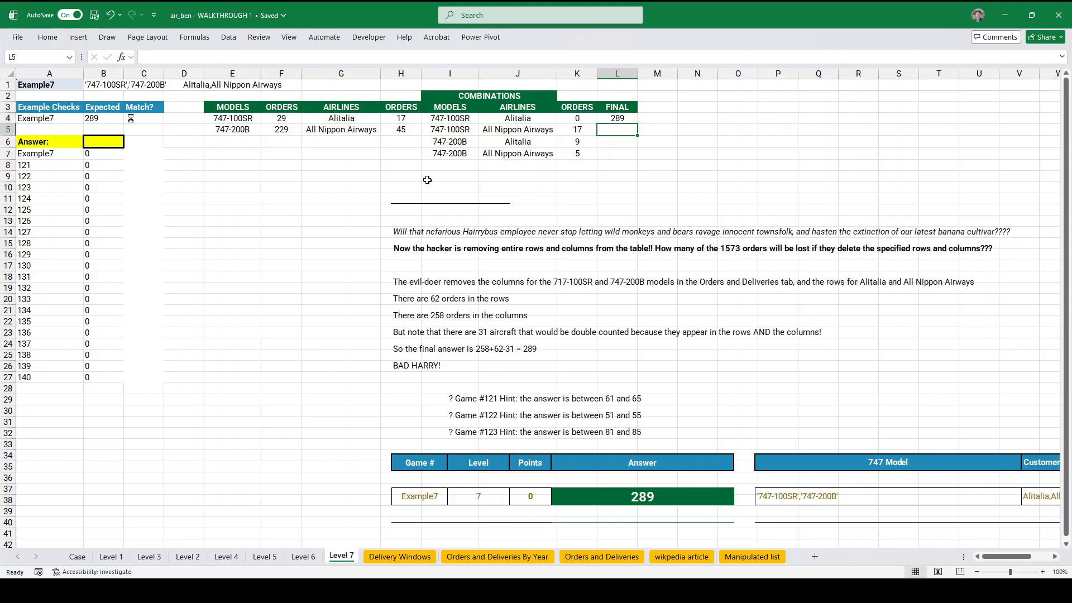
- Link the Level 7 answer cell B6 to the final total with =L4
click(107, 143)
text(=)
click(617, 117)
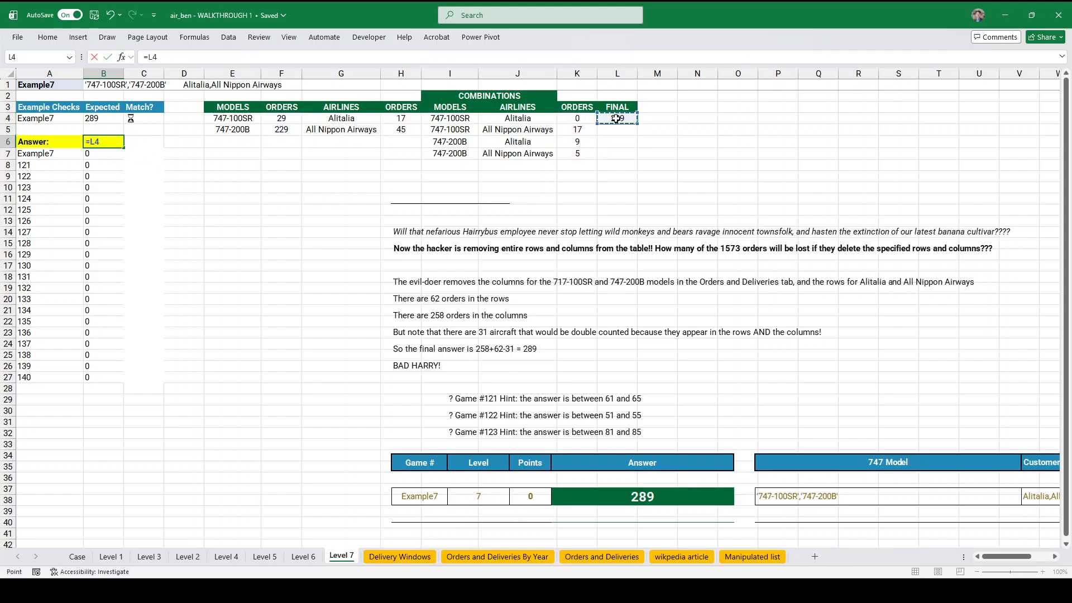
key(Return)
click(304, 165)
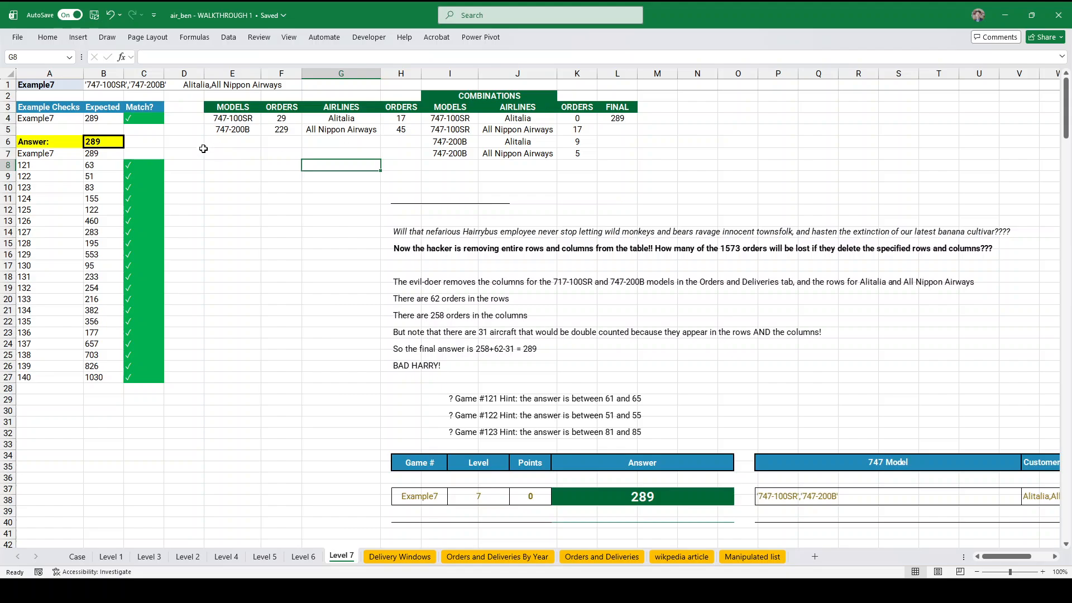
click(253, 119)
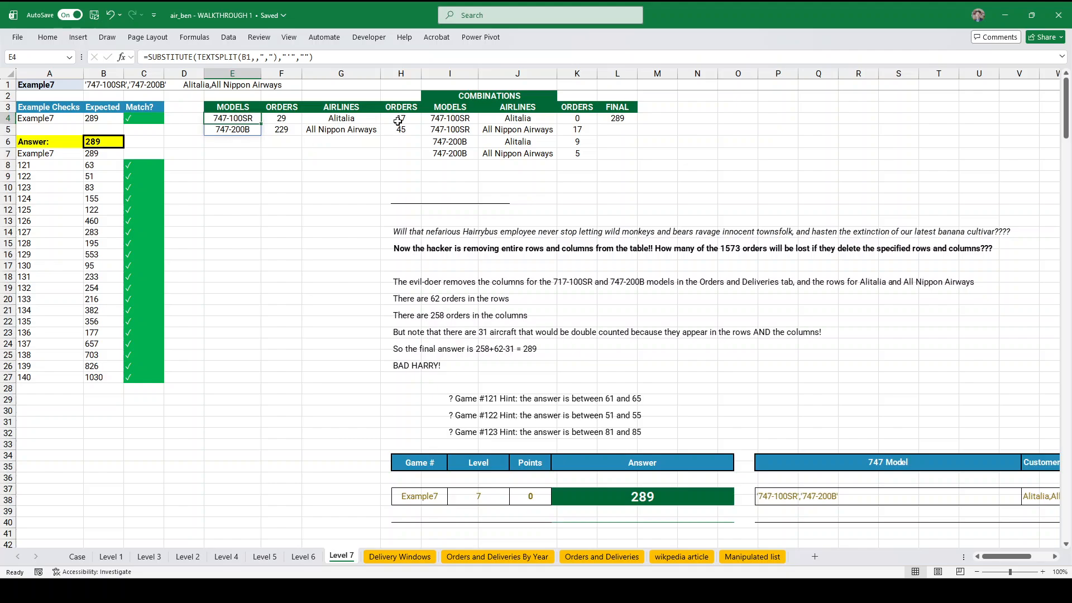
drag(632, 119, 618, 134)
drag(473, 121, 500, 144)
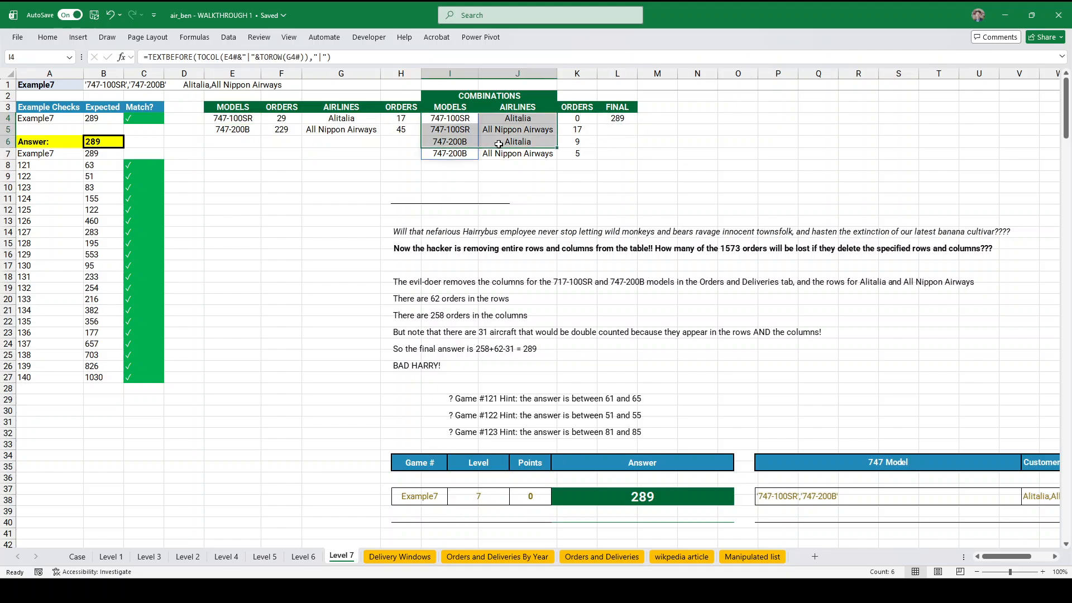
click(629, 163)
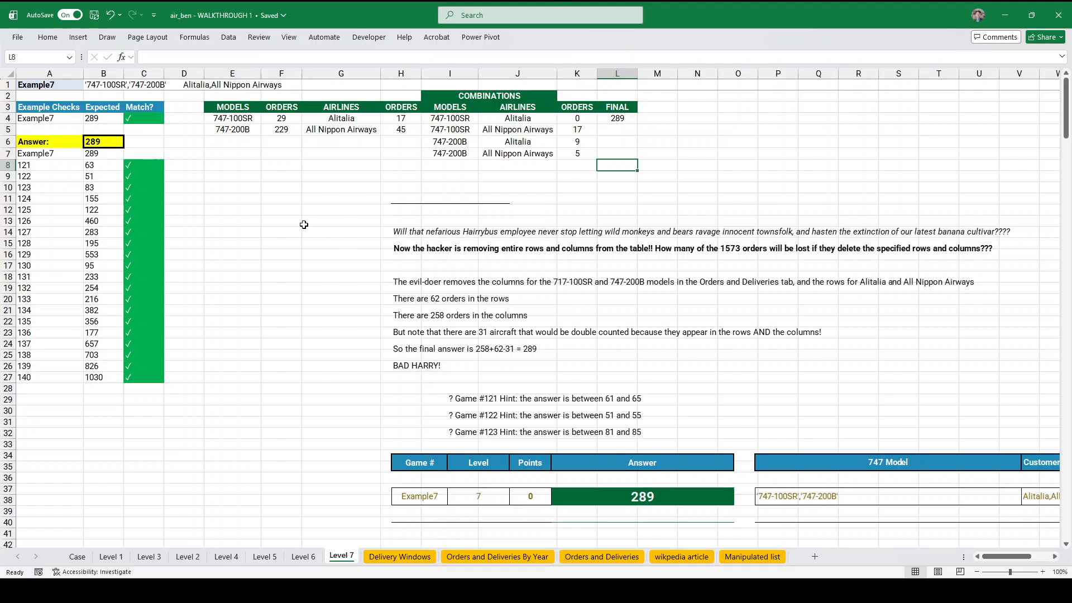
- Go to the Bonus Questions section of the Case sheet and read the Bonus 1 question about Operation Solomon
click(77, 557)
scroll(1067, 386, up, 4)
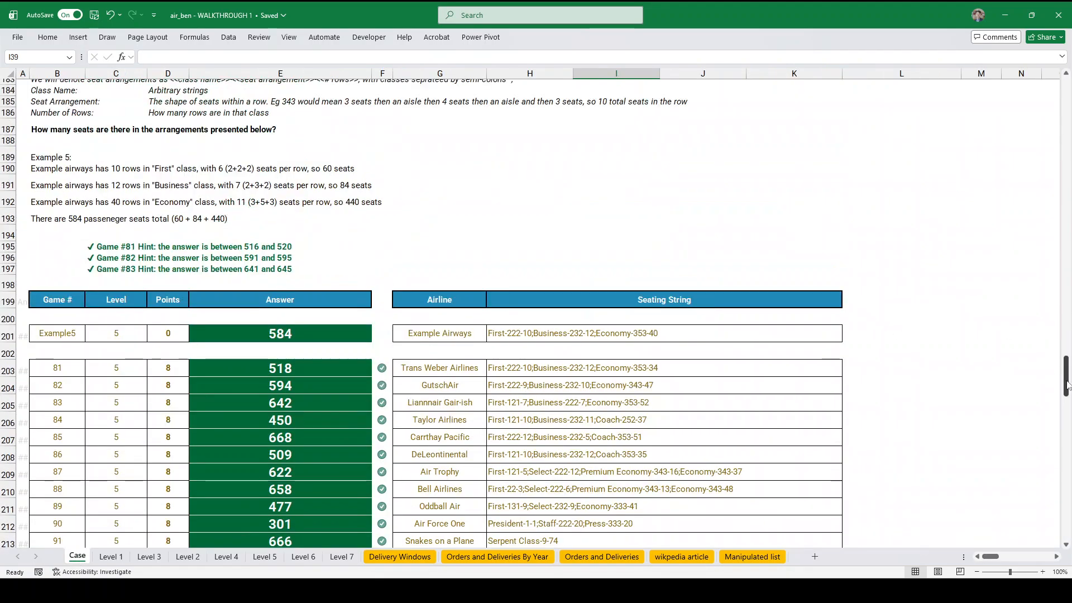
drag(1067, 385, 1066, 106)
scroll(581, 317, down, 4)
click(460, 277)
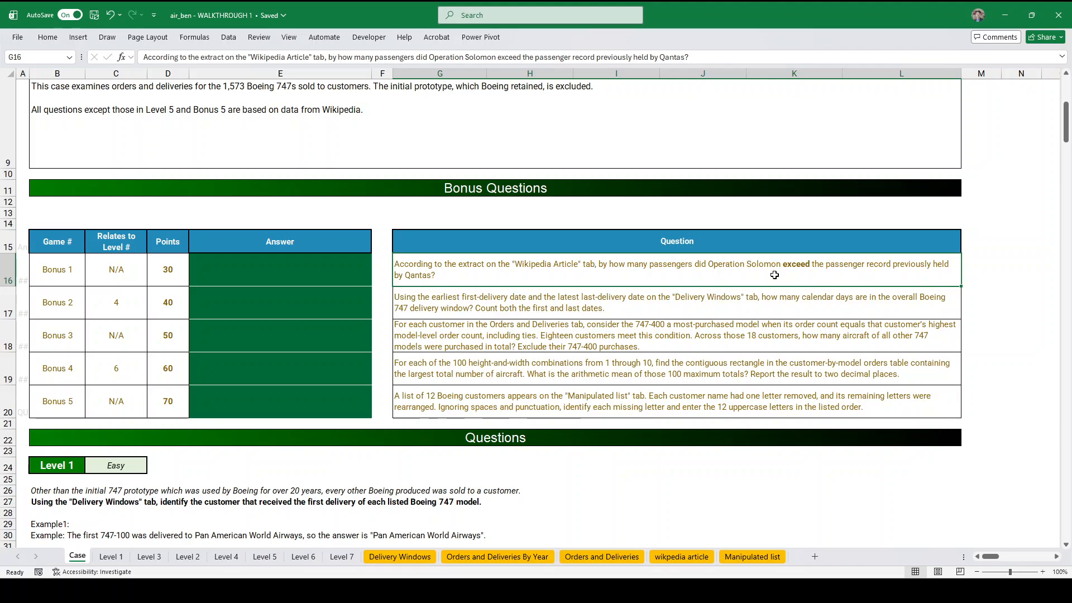
- Clear the existing result in Q9 on the wikpedia article sheet and consult the article extract for the passenger figures
click(690, 558)
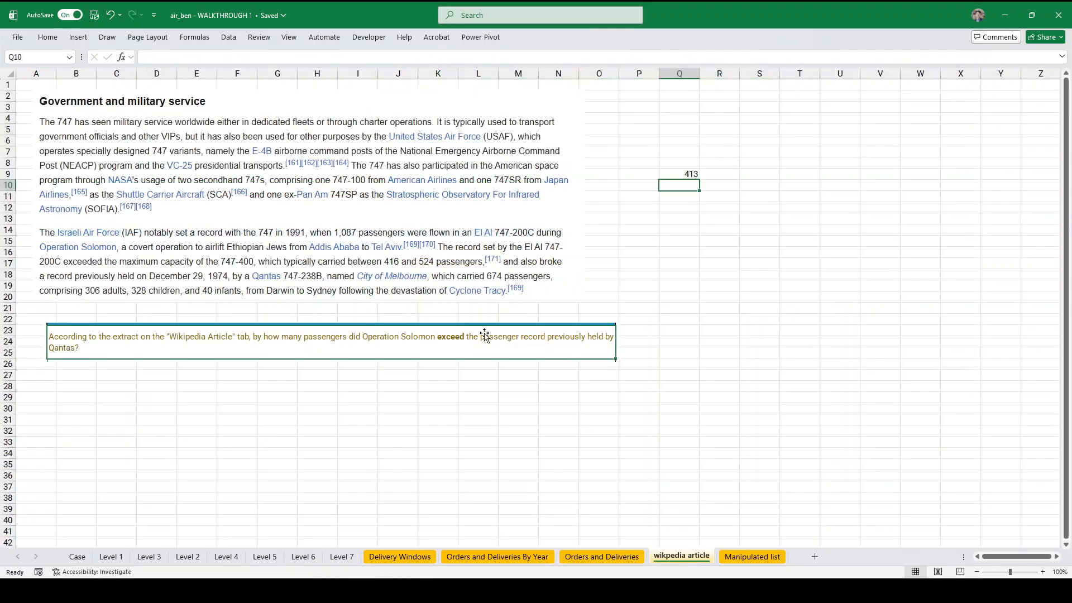
click(675, 175)
key(BackSpace)
key(Return)
click(344, 235)
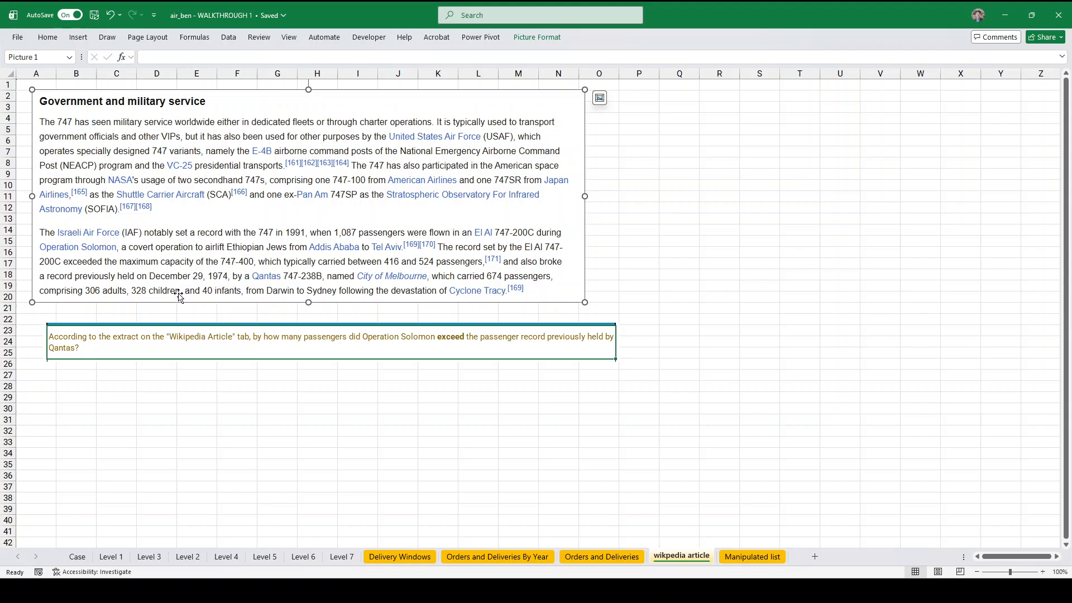
- Enter =1087-674 in P8 to calculate how many passengers Operation Solomon exceeded the Qantas record by
click(647, 165)
text(=1087-)
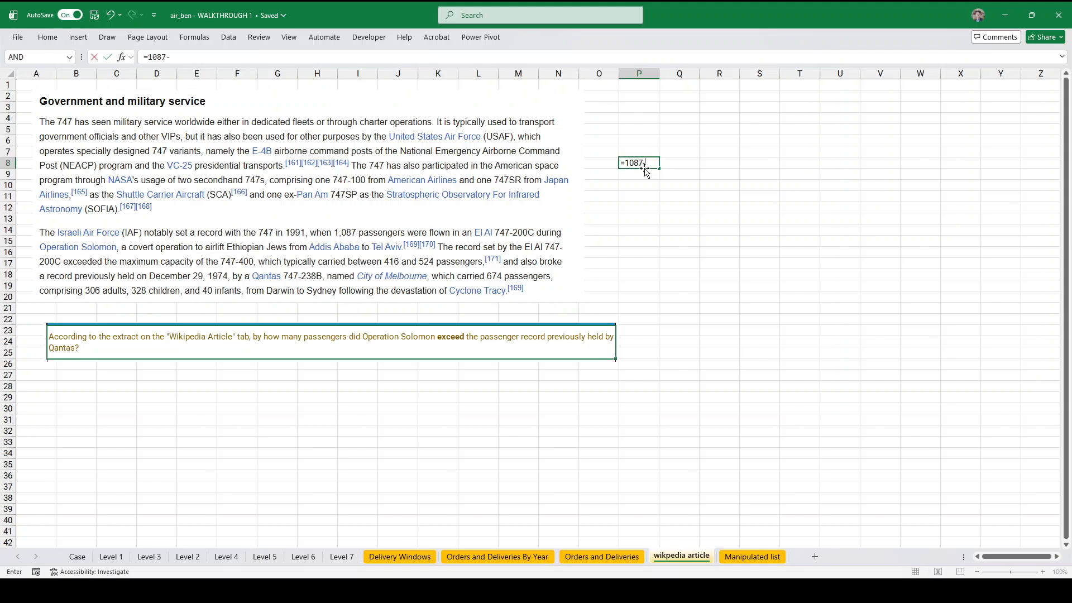
text(67)
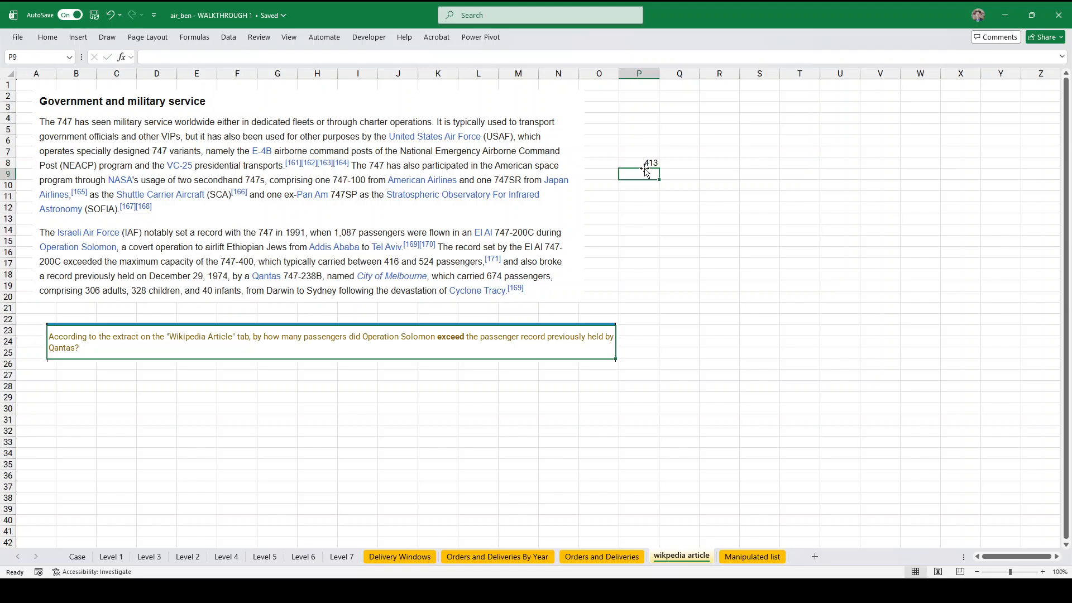
text(4)
key(ctrl+Return)
- Copy the P8 result and paste it as a value into the Bonus 1 answer cell E16 on the Case sheet
key(ctrl+c)
click(76, 562)
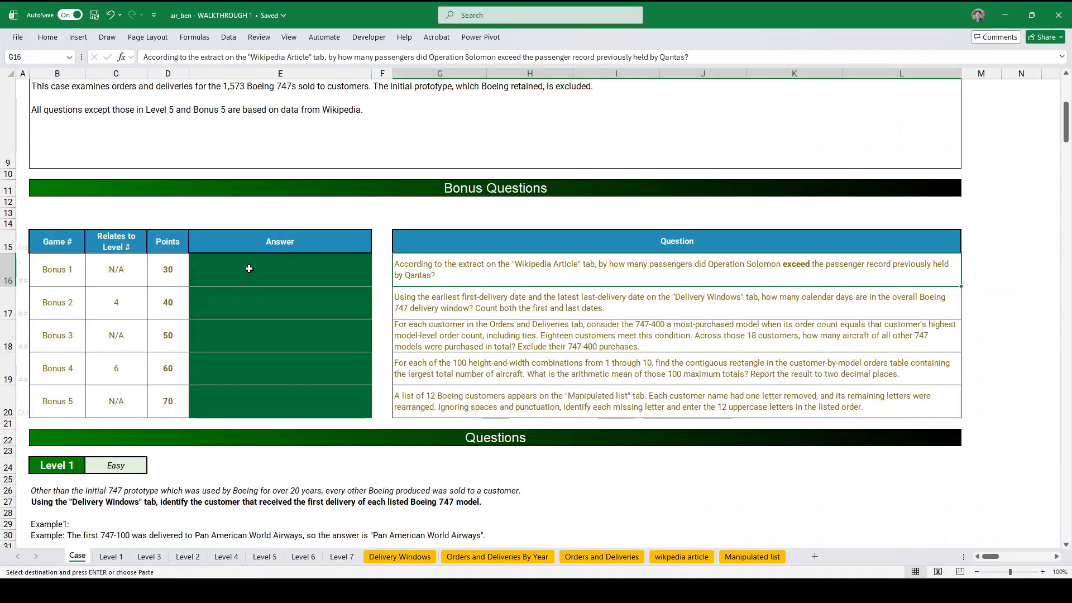
click(201, 269)
key(ctrl+shift+v)
key(Down)
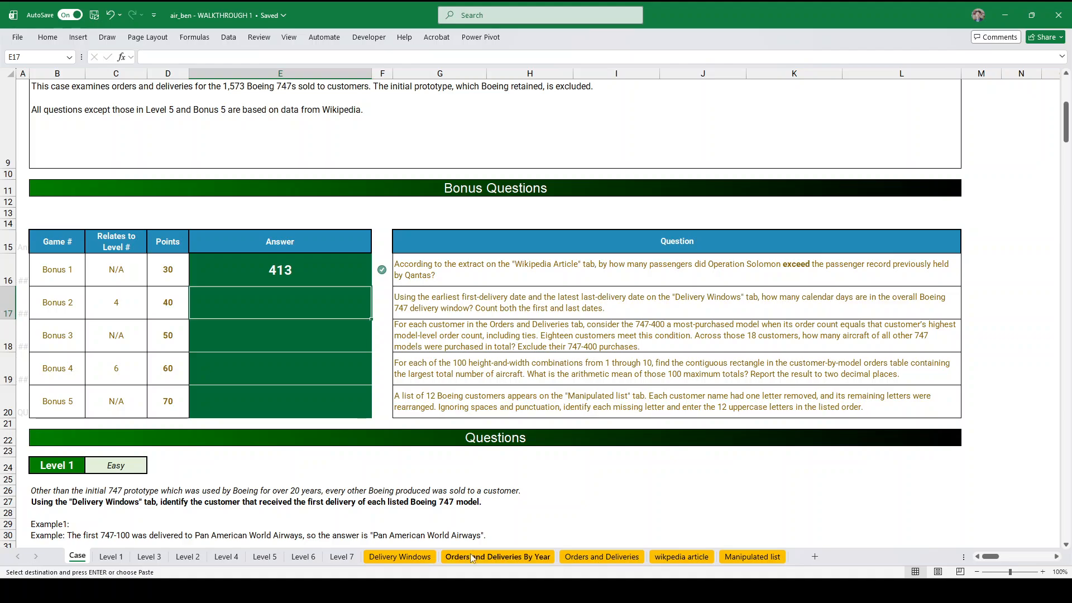
- Enter =MIN(fd) in I3 of the Delivery Windows sheet to return the earliest first-delivery date
click(400, 556)
click(518, 108)
text(=)
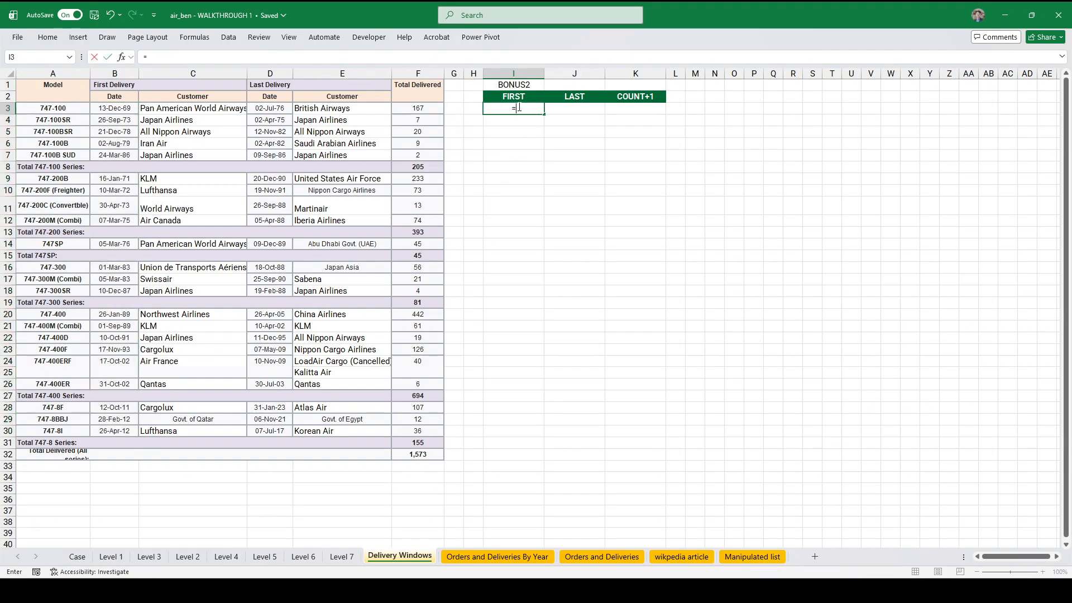
text(min()
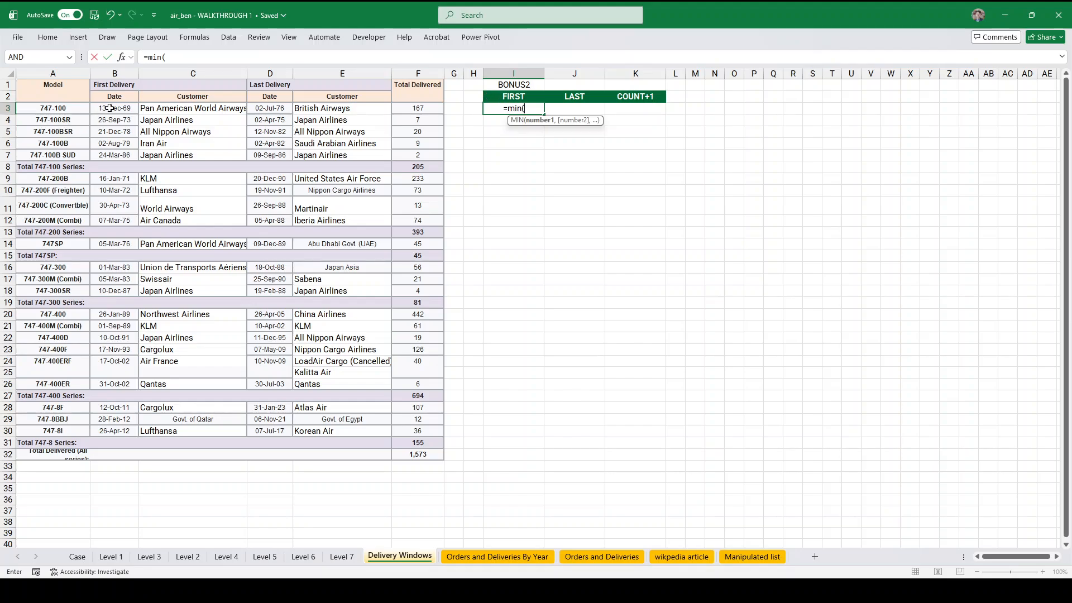
text(fd))
key(Return)
- Enter =MAX(ld) in J3 to return the latest last-delivery date
key(Up)
key(Right)
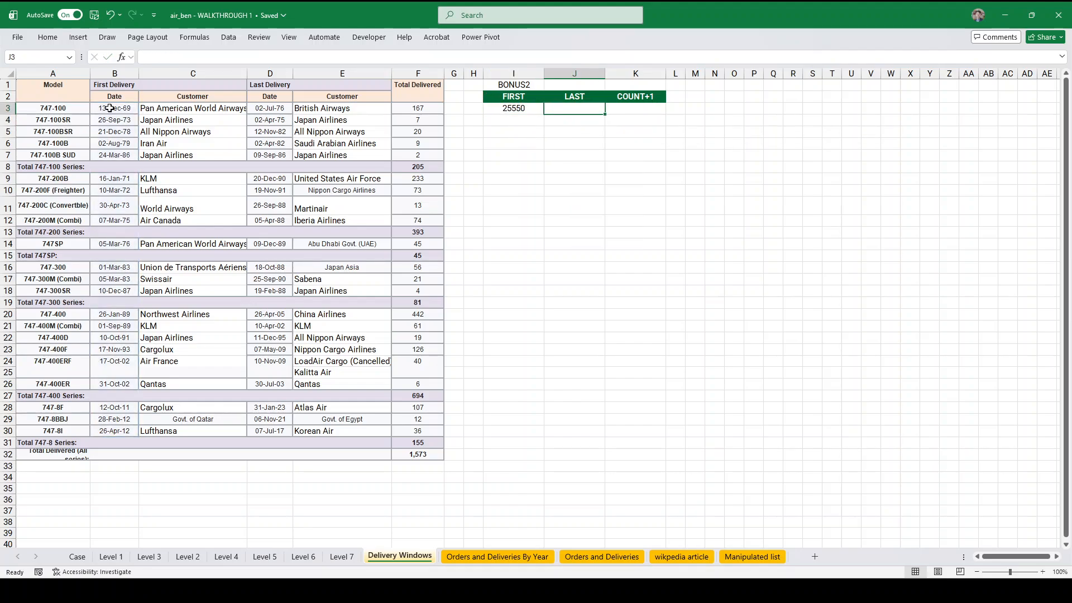
text(=max(lf)
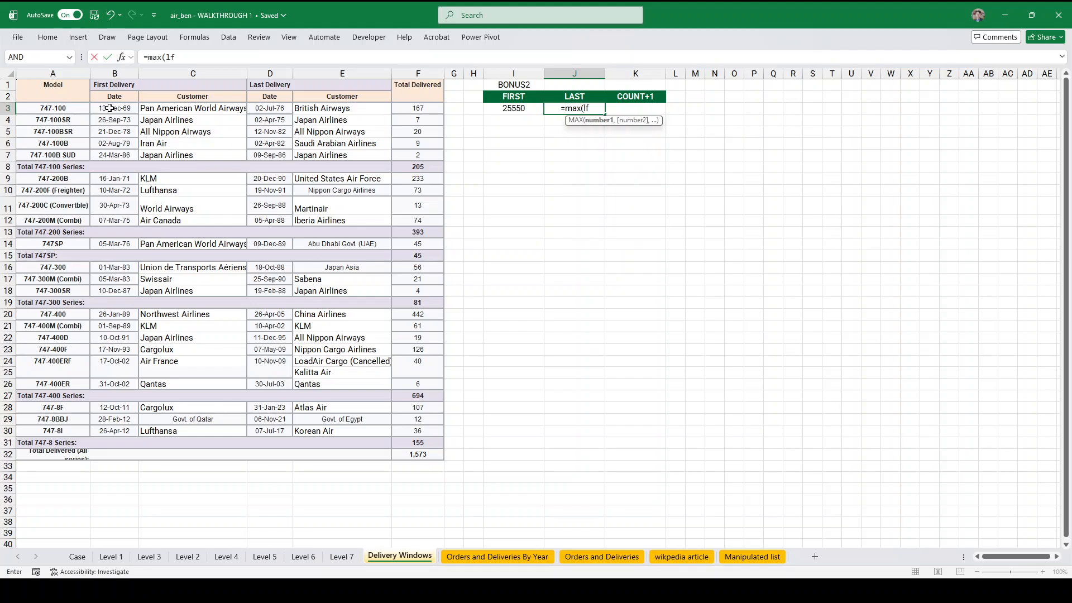
key(BackSpace)
text(d))
key(Return)
- Enter =J3-I3 in K3 of the Delivery Windows sheet to calculate the days between the first and last delivery dates
key(Up)
key(Right)
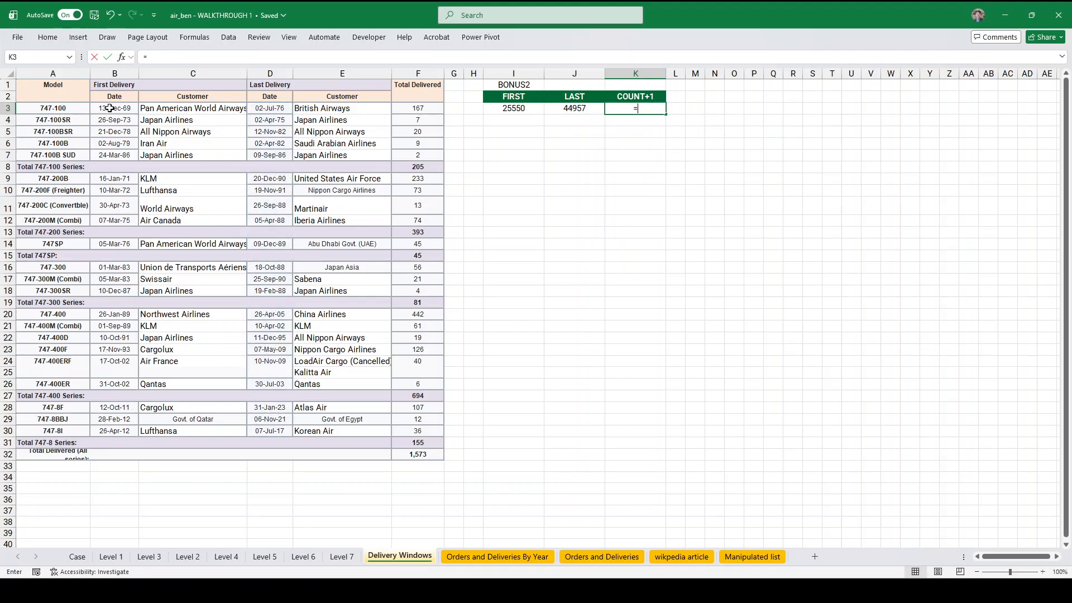
text(=)
key(Left)
text(-)
key(Left)
key(Left)
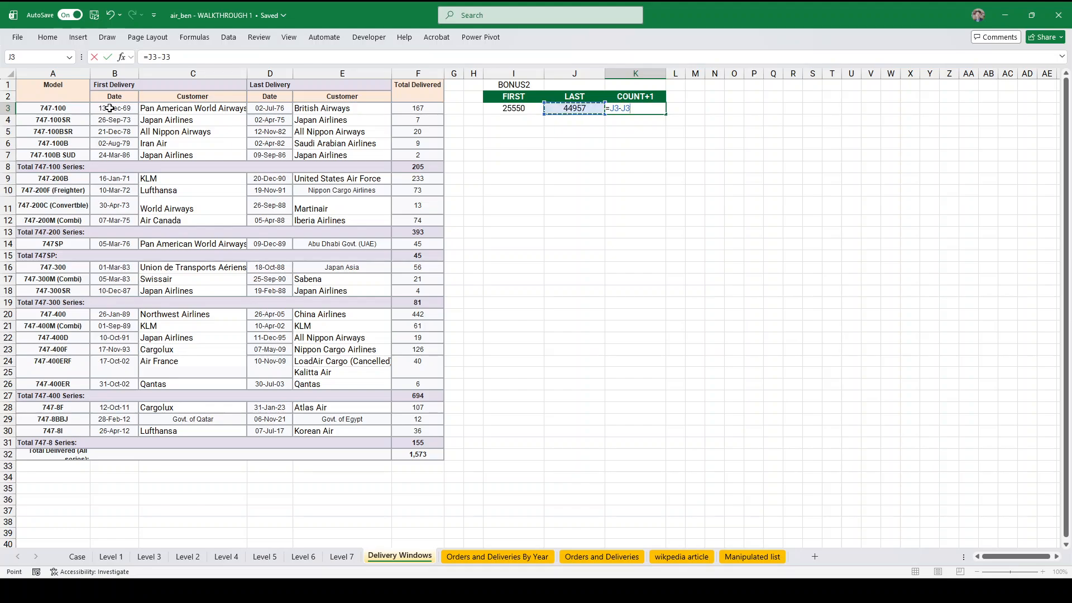
key(Return)
text(#)
key(BackSpace)
key(Return)
key(Left)
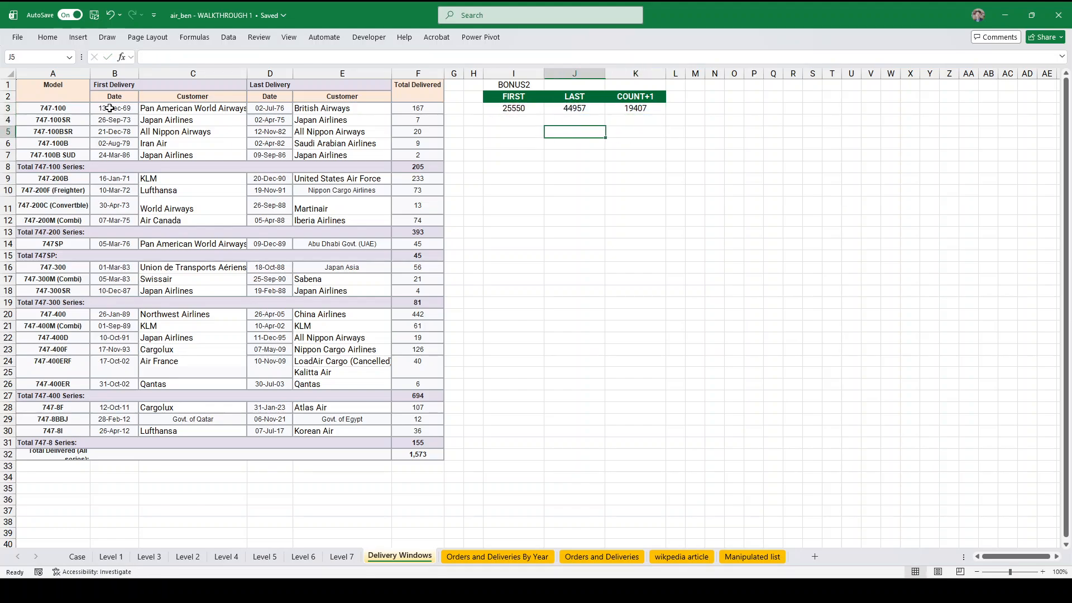
key(Right)
key(Up)
key(Up)
key(Right)
text(=)
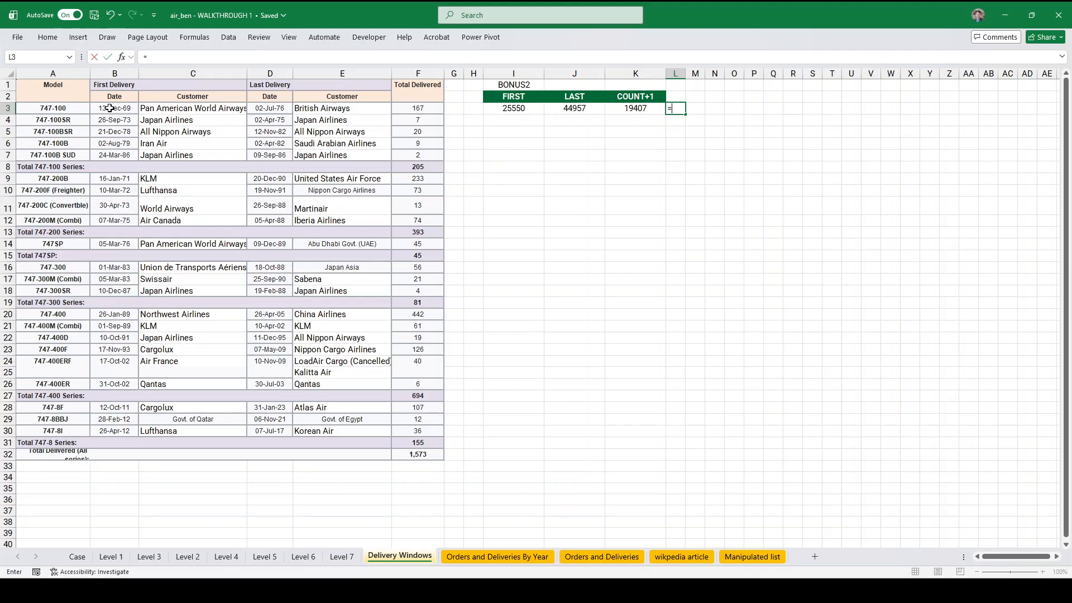
key(BackSpace)
key(Return)
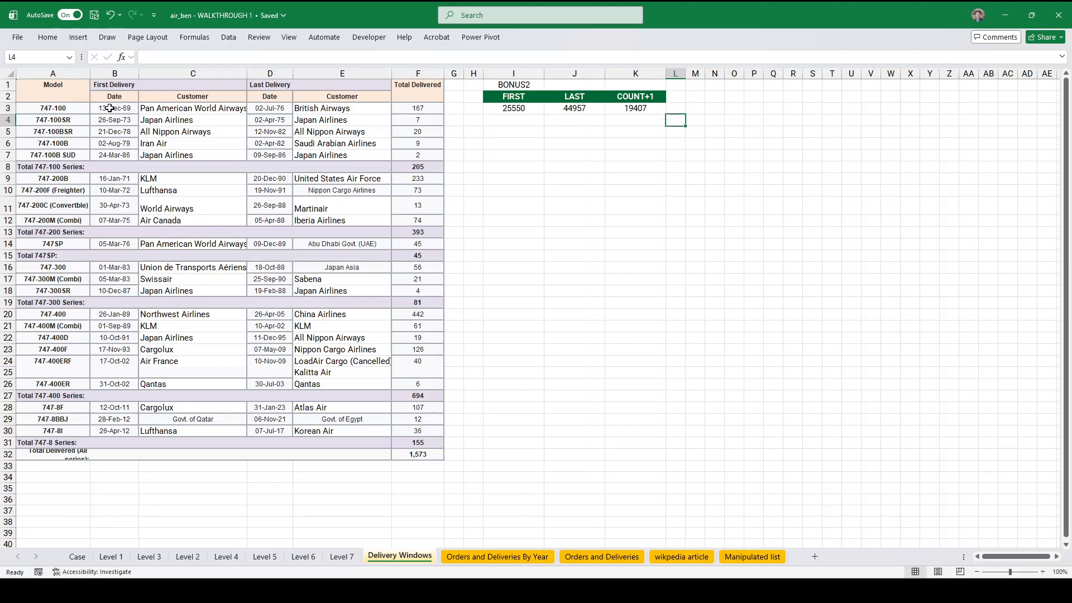
- Enter the test dates 1/1 in I7 and 2/1 in J7
key(Left)
key(Left)
key(Left)
key(Down)
key(Down)
key(Down)
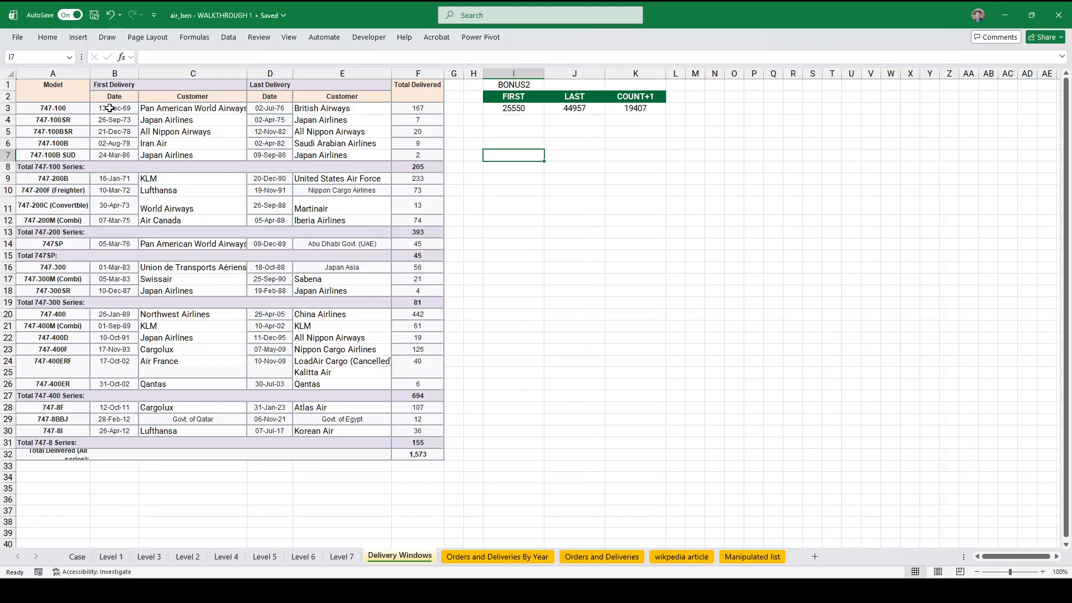
text(1/1)
key(Tab)
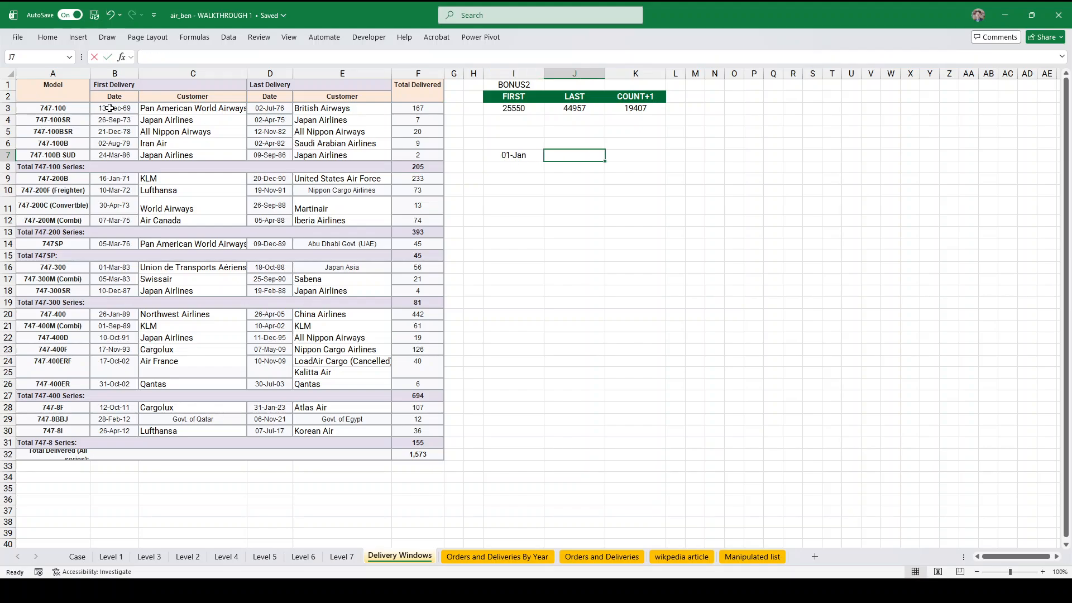
text(2/1)
key(Return)
- Enter =J7-I7 in K7 to test how subtraction counts the days between the two sample dates
key(Up)
key(Right)
text(=)
key(Left)
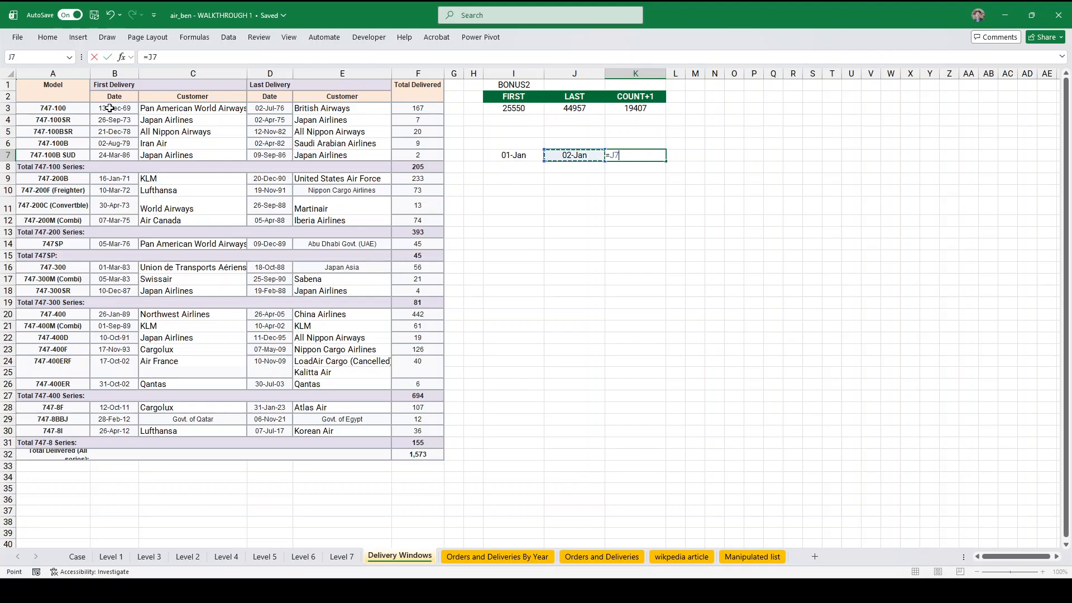
text(-)
key(Left)
key(Left)
key(Return)
key(Up)
key(Left)
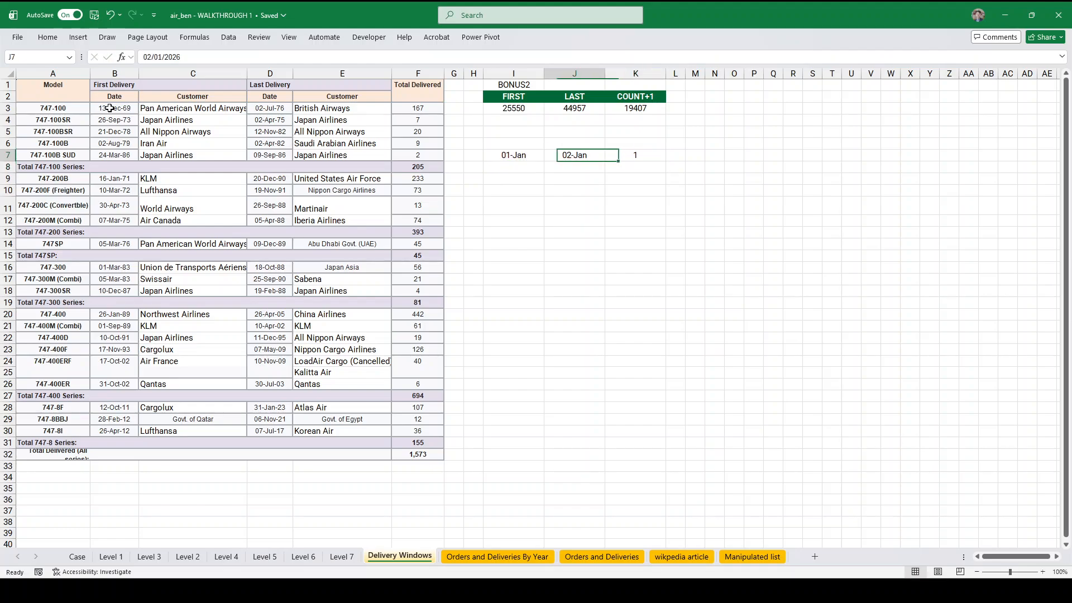
key(Right)
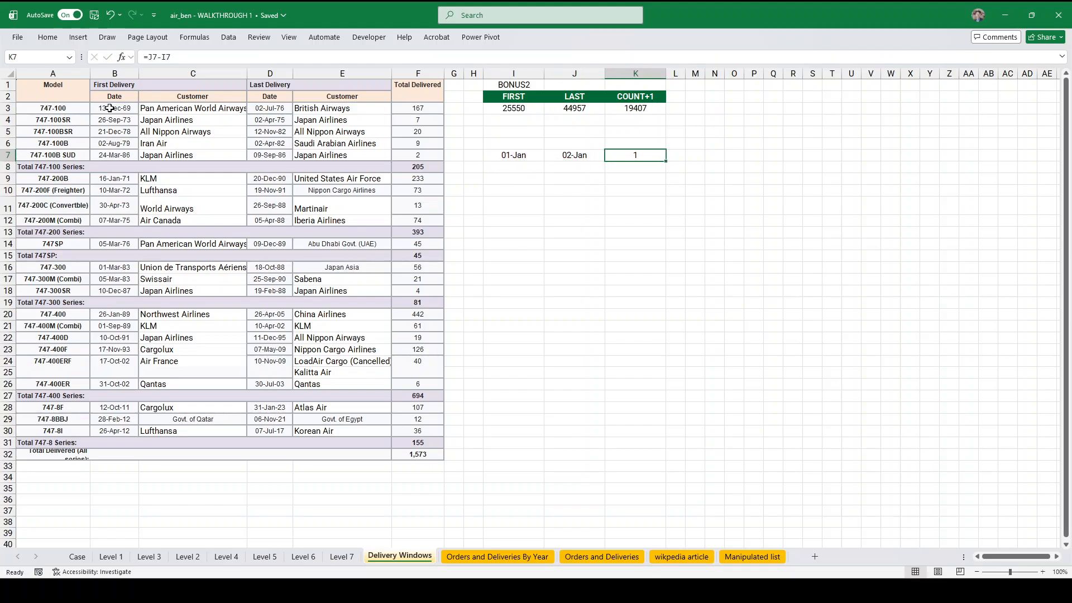
- Add +1 to the K3 formula, making it =J3-I3+1, so both the first and last dates are counted
click(615, 108)
click(248, 57)
text(+1)
key(Return)
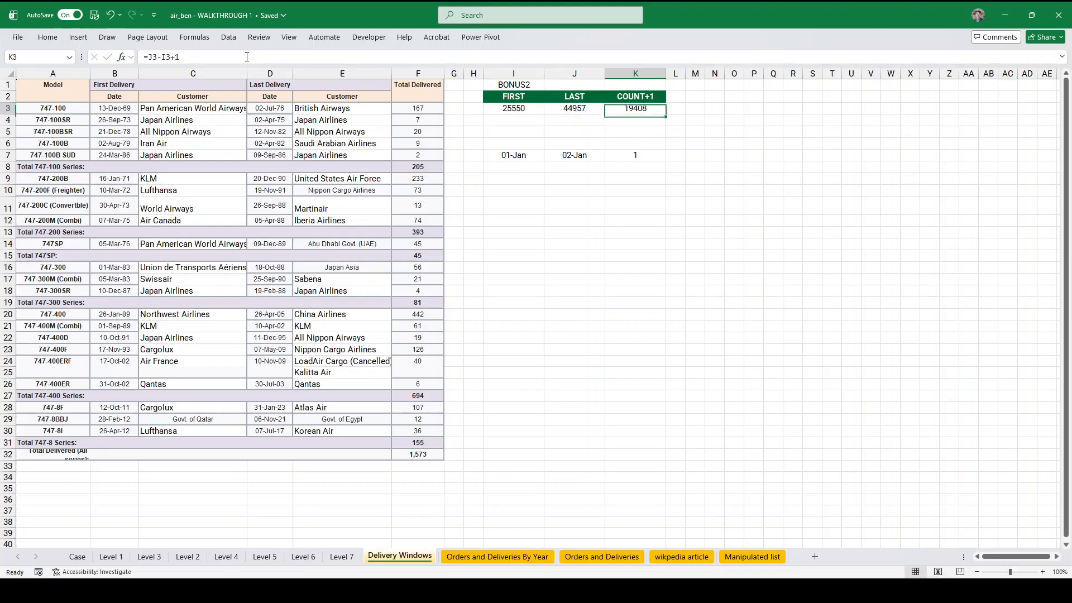
- Copy the K3 result and paste it as a value into the Bonus 2 answer cell E17 on the Case sheet
key(Up)
key(ctrl+c)
click(77, 557)
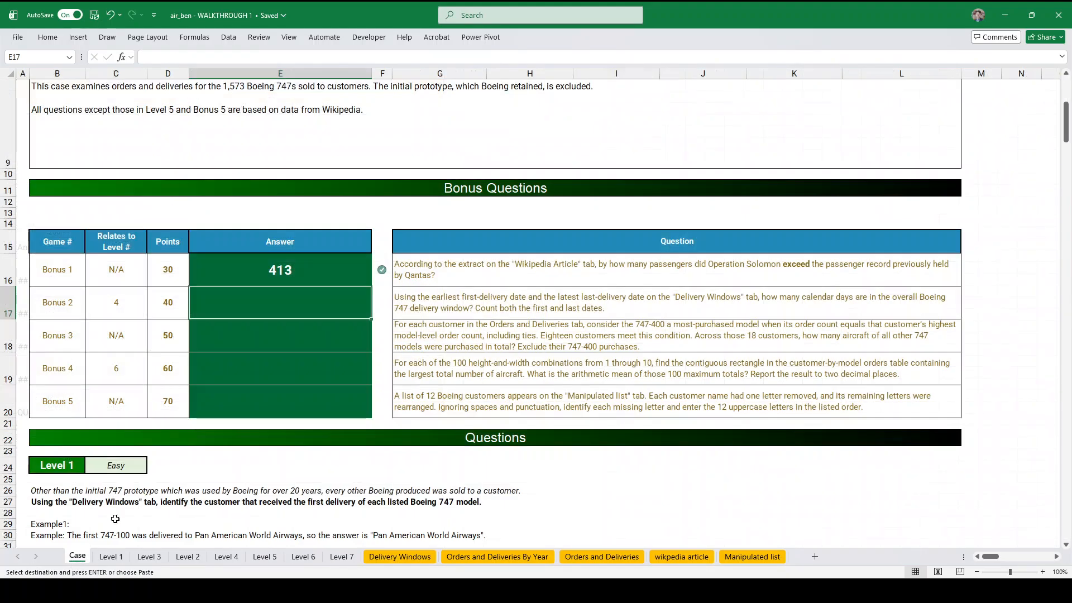
key(ctrl+shift+v)
key(Down)
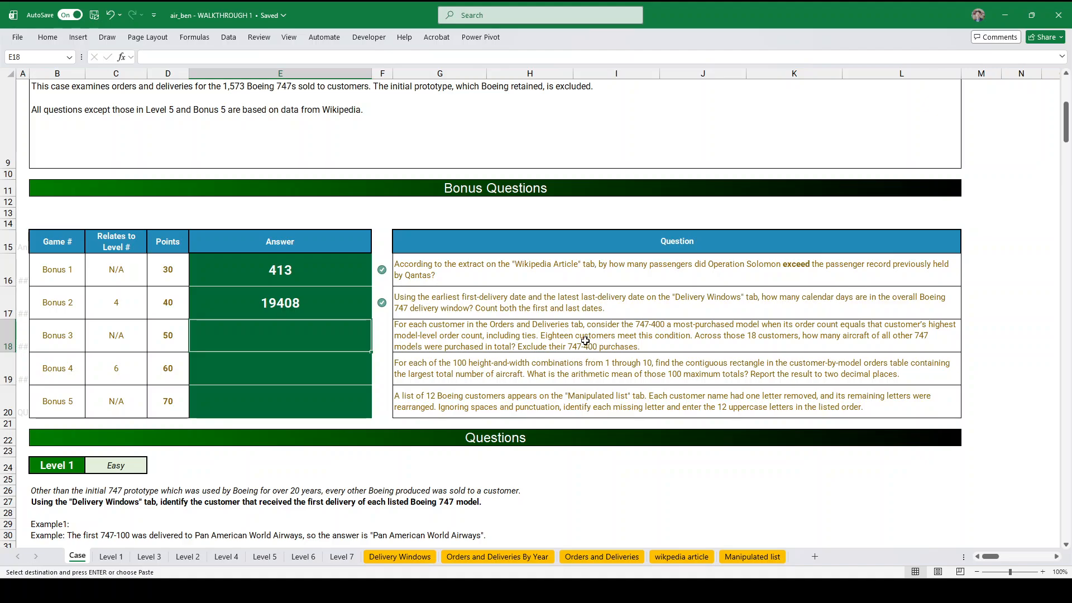
- Reposition the Bonus 3 question picture above the table headers on the Orders and Deliveries sheet
click(602, 557)
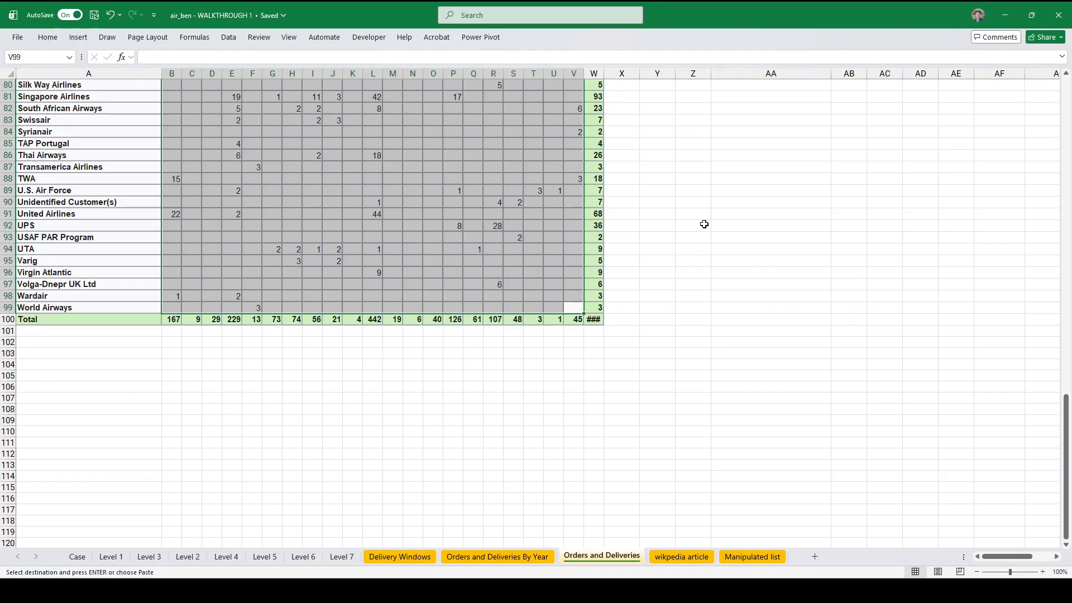
scroll(704, 223, up, 20)
scroll(714, 223, up, 1)
drag(671, 107, 562, 107)
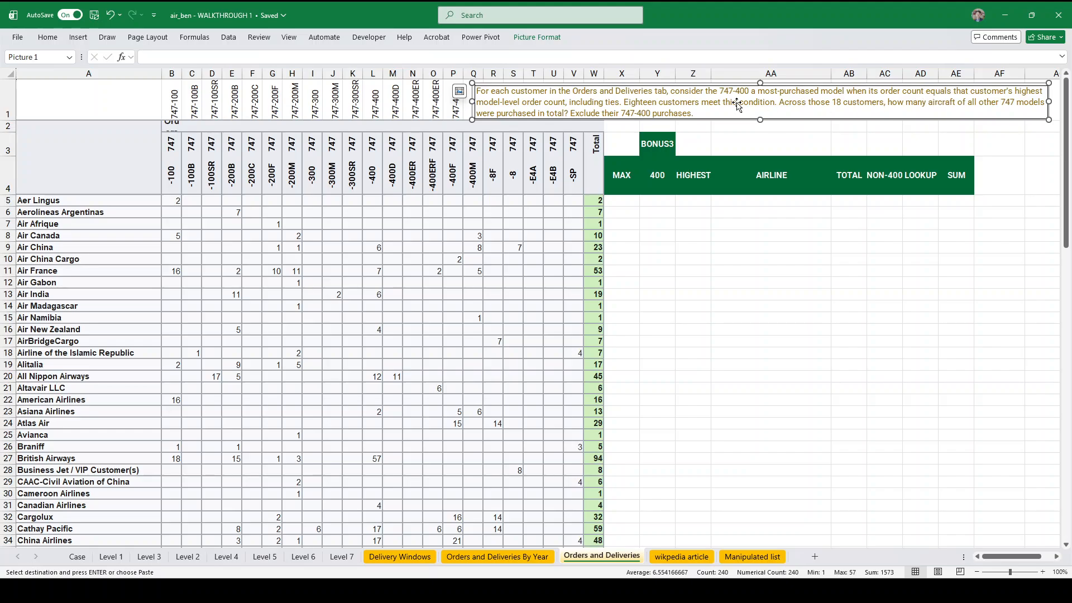
- Enter =BYROW(od,MAX) in X5 to return each customer's highest model-level order count
click(622, 200)
text(=byrow)
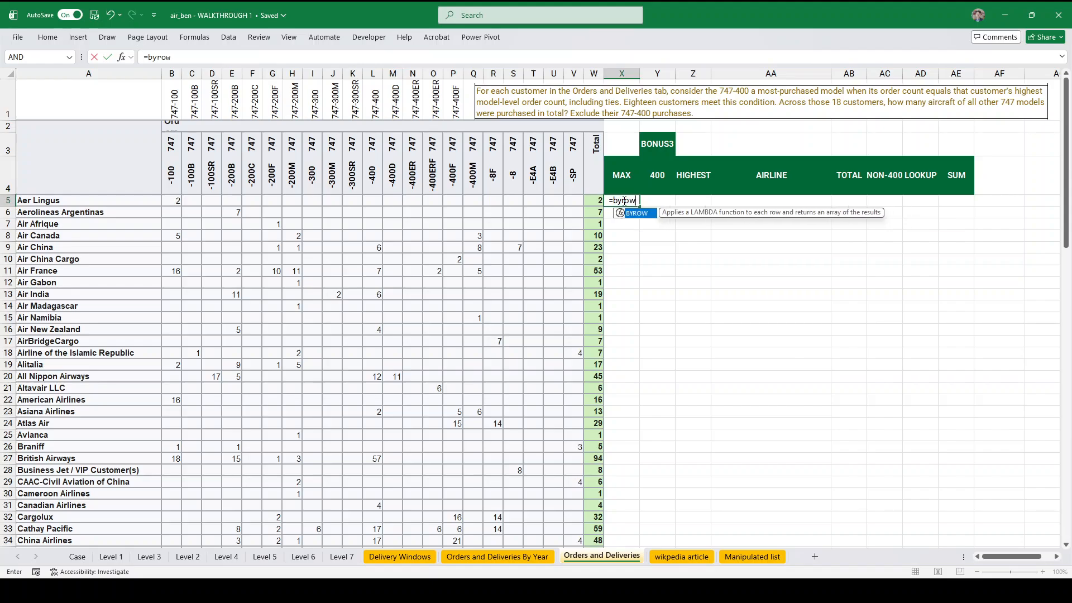
text((od,max))
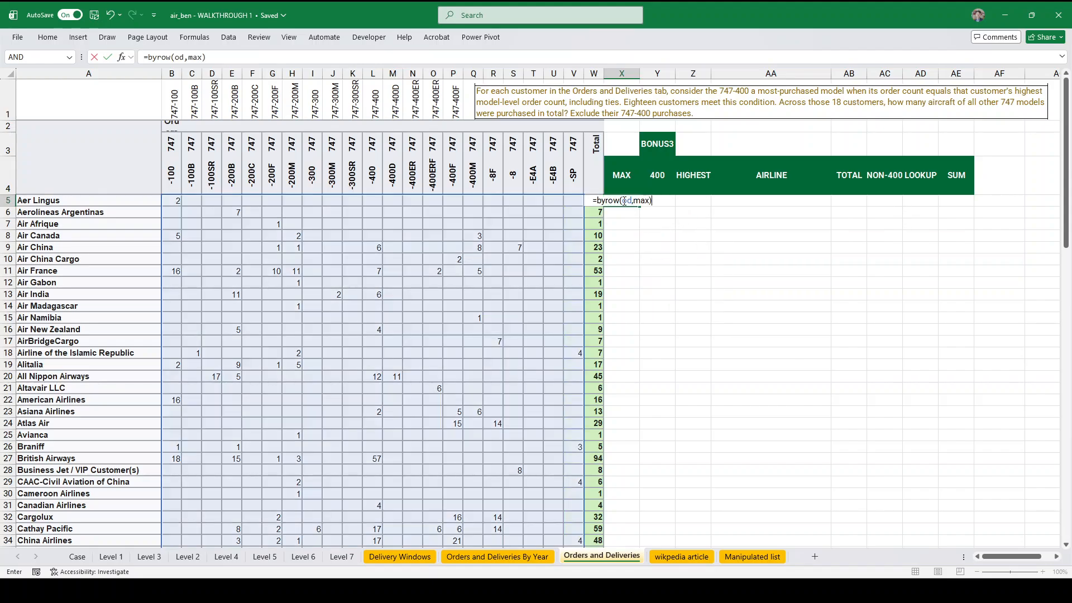
key(ctrl+Return)
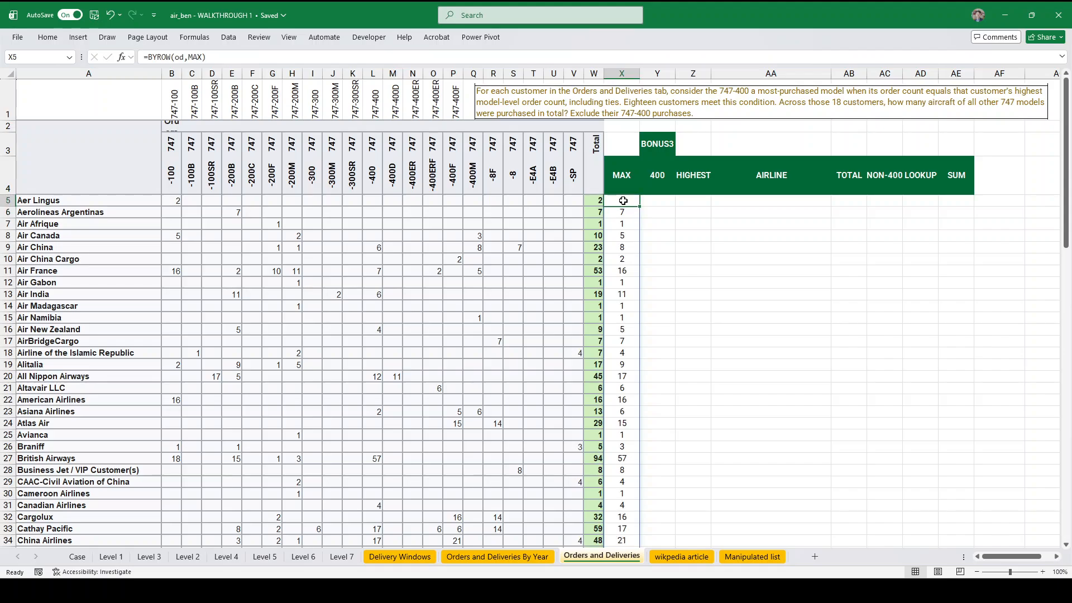
- Enter =L5:L99 in Y5 to return every customer's 747-400 order count, excluding the Total row
click(666, 202)
text(=)
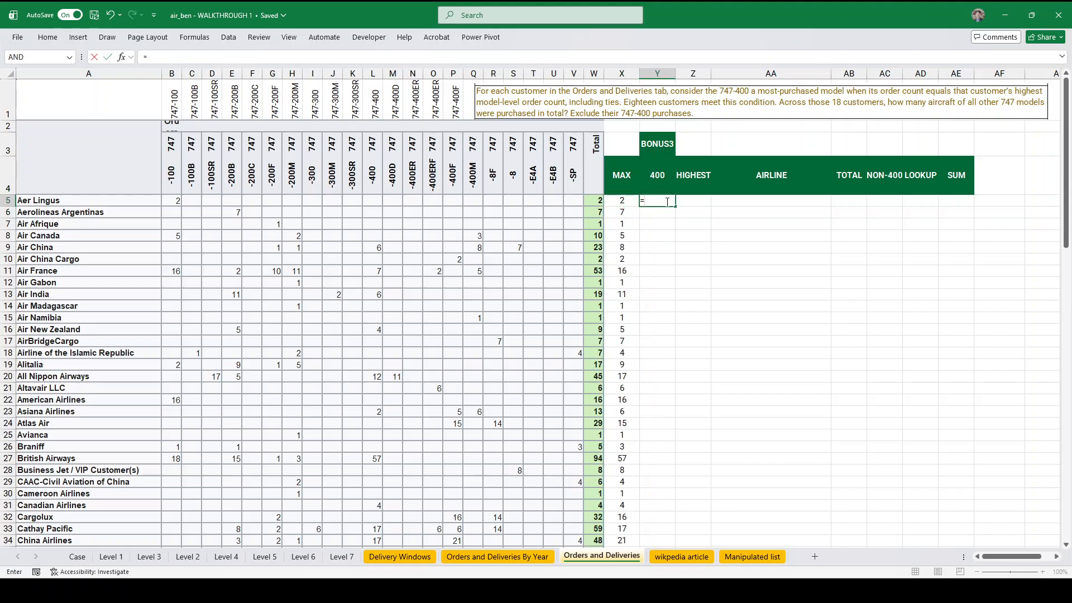
key(Left)
key(Left)
key(Left)
key(Left)
key(Left)
key(Left)
key(Left)
key(Left)
key(Left)
key(Left)
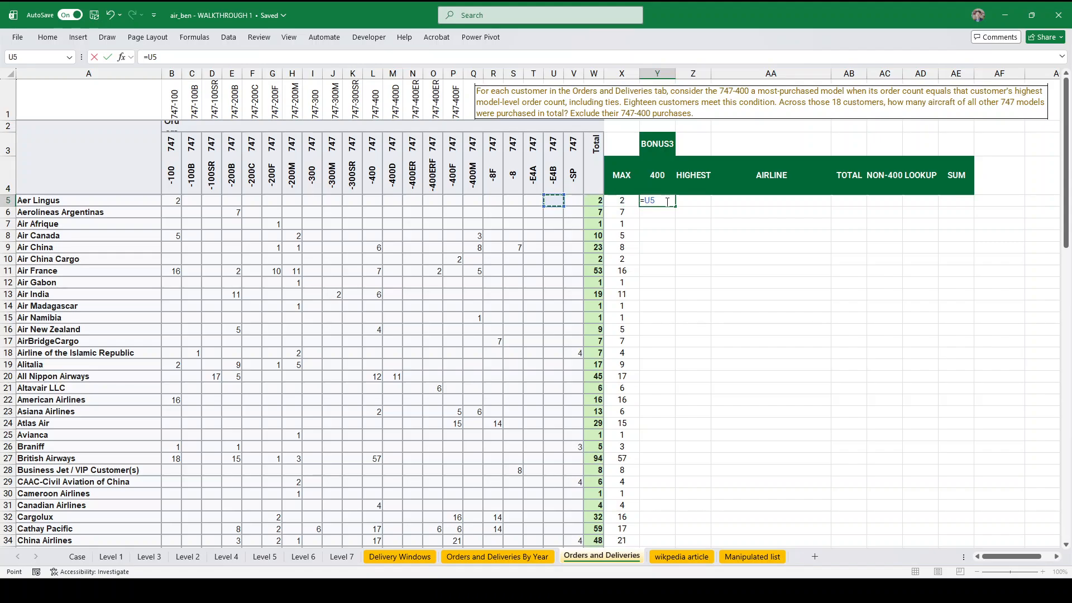
key(Left)
key(Left)
key(Left)
key(ctrl+shift+Down)
key(ctrl+shift+Down)
key(ctrl+shift+Down)
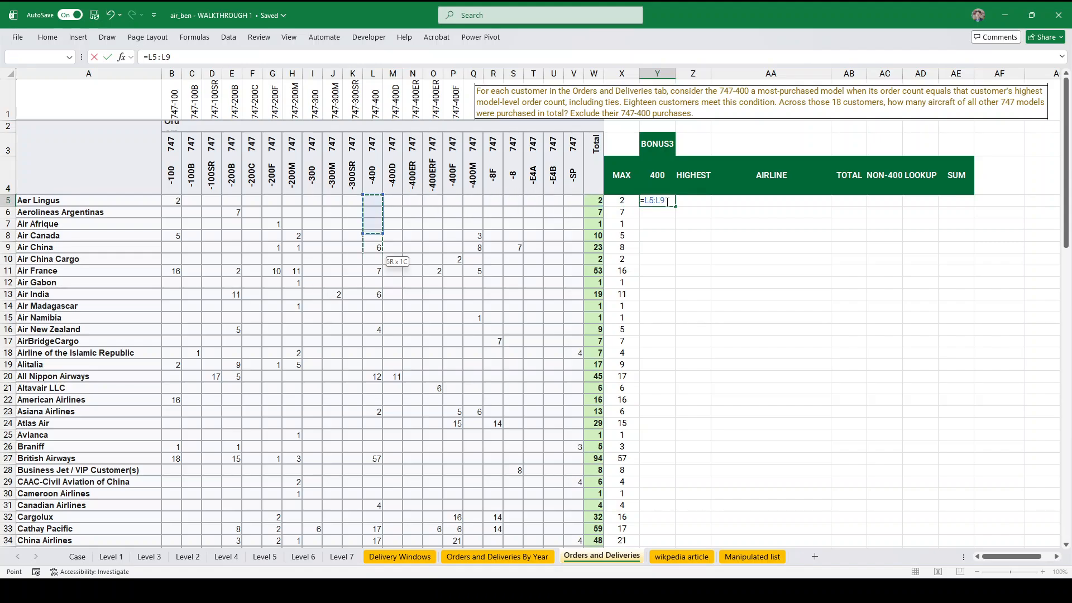
key(ctrl+shift+Down)
key(ctrl+shift+Down)
key(ctrl+shift+Down)
key(ctrl+shift+Down)
key(ctrl+shift+Down)
key(ctrl+shift+Down)
key(ctrl+shift+Down)
key(ctrl+shift+Down)
key(ctrl+shift+Down)
key(ctrl+shift+Down)
key(ctrl+shift+Down)
key(ctrl+shift+Down)
key(ctrl+shift+Down)
key(ctrl+shift+Down)
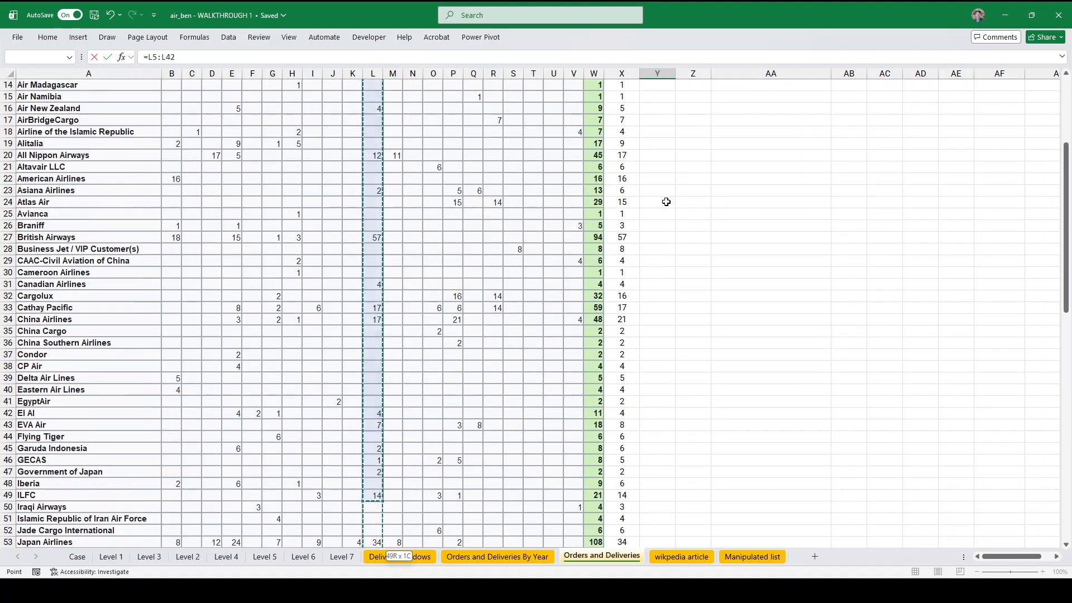
key(ctrl+shift+Down)
key(ctrl+shift+Down)
key(ctrl+shift+Down)
key(ctrl+shift+Down)
key(ctrl+shift+Down)
key(ctrl+shift+Down)
key(ctrl+shift+Down)
key(ctrl+shift+Down)
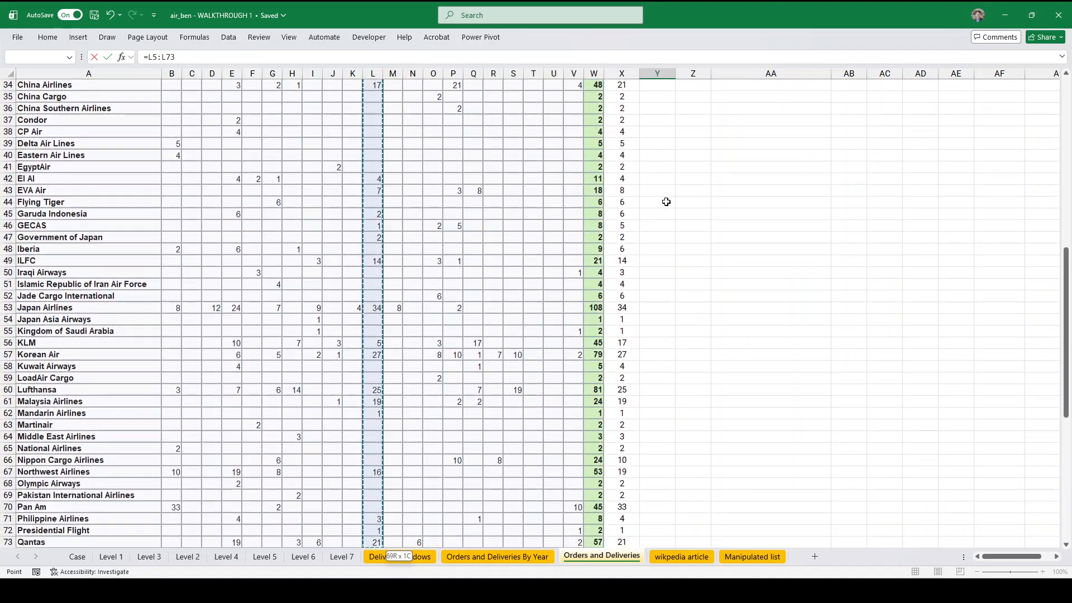
key(ctrl+shift+Down)
key(ctrl+shift+Down)
key(ctrl+shift+Down)
key(ctrl+shift+Down)
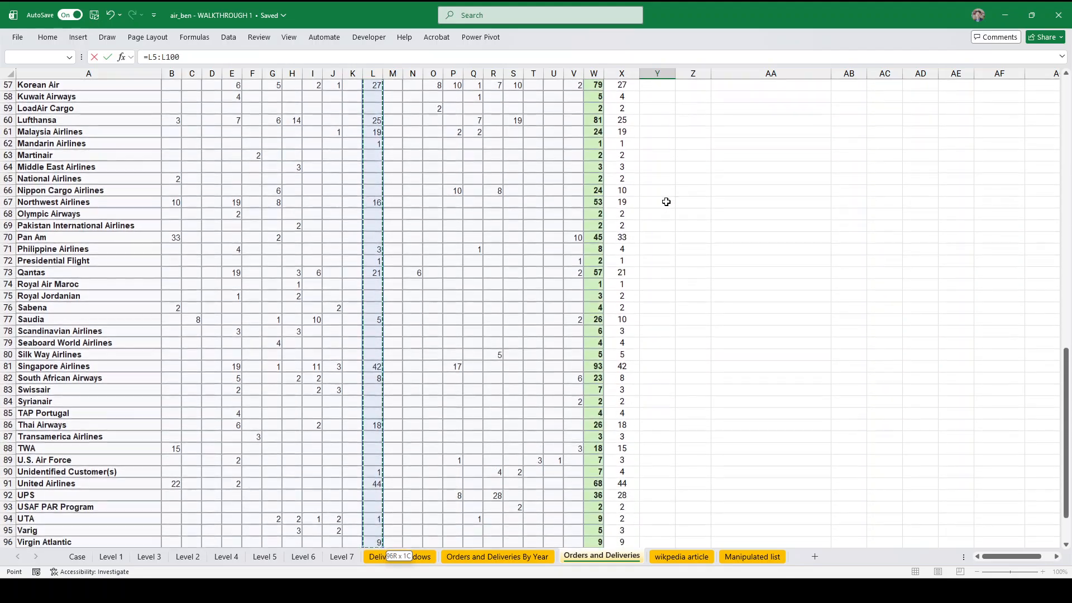
key(ctrl+shift+Up)
key(shift+Up)
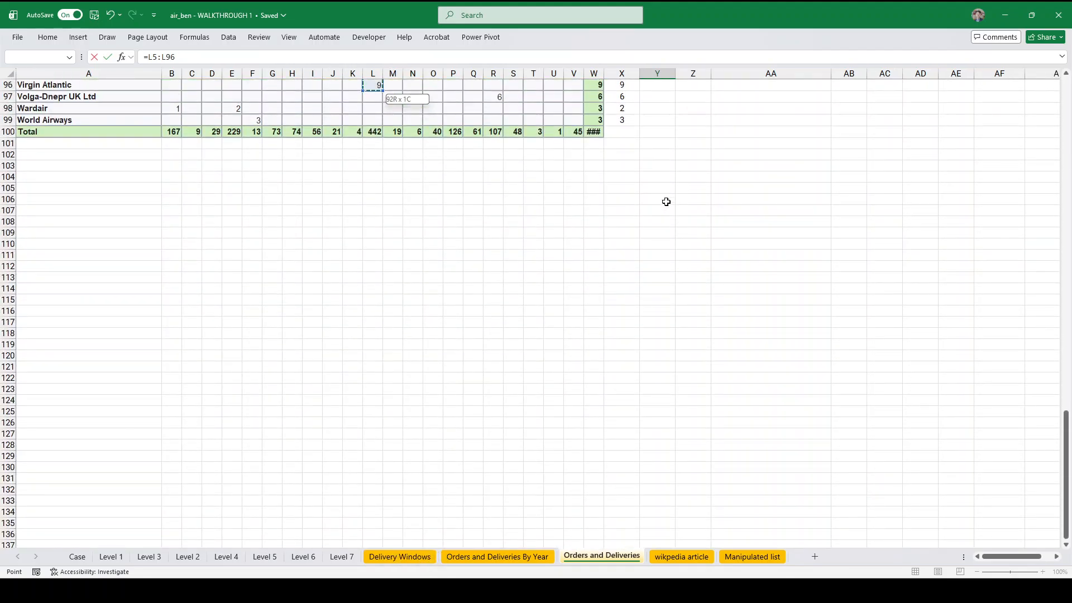
key(Return)
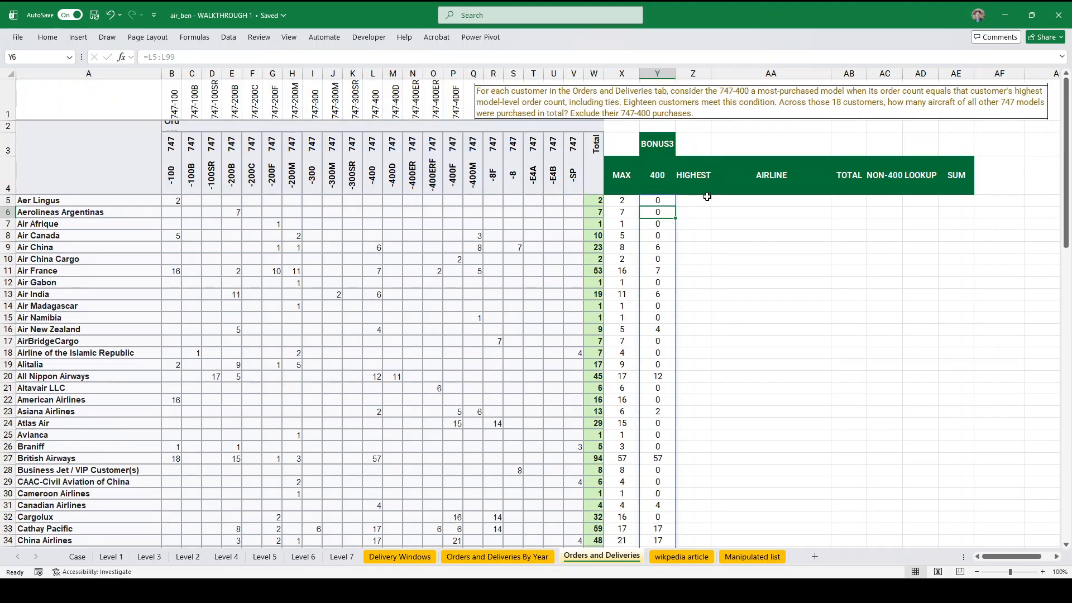
click(691, 203)
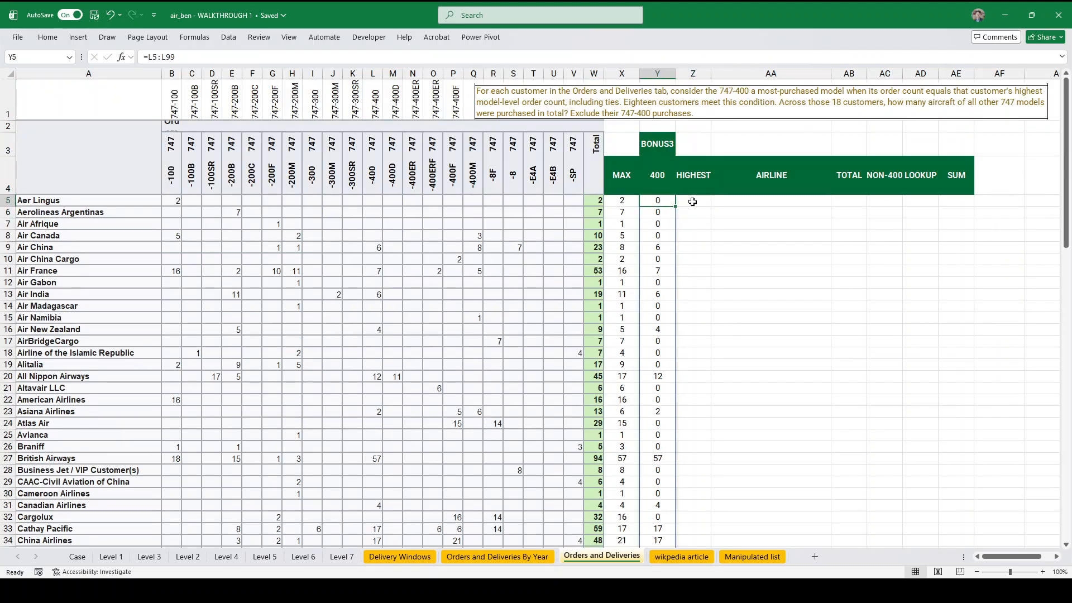
text(=)
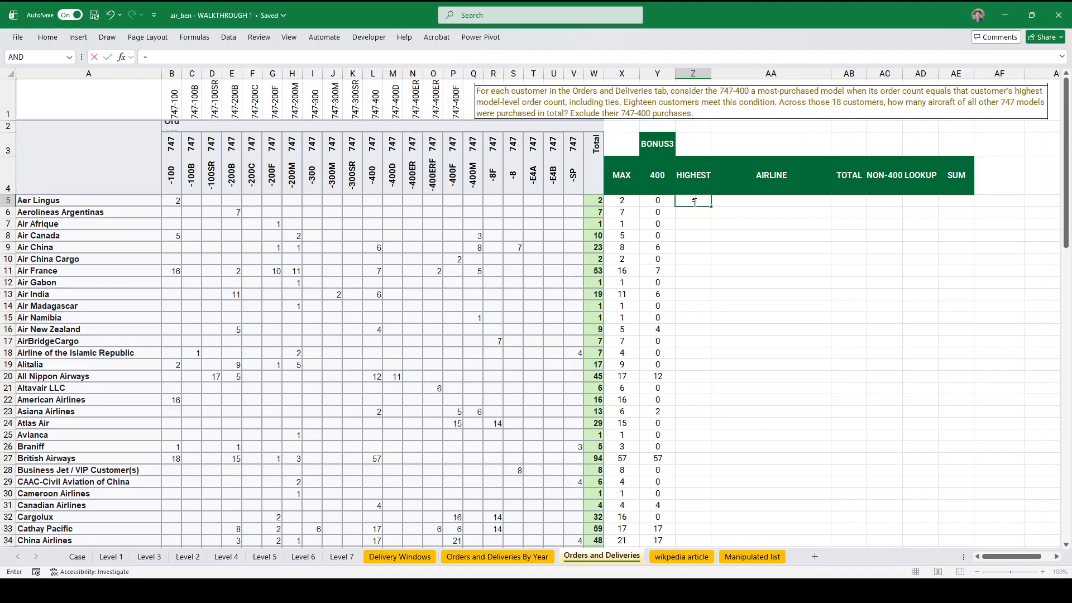
text(if()
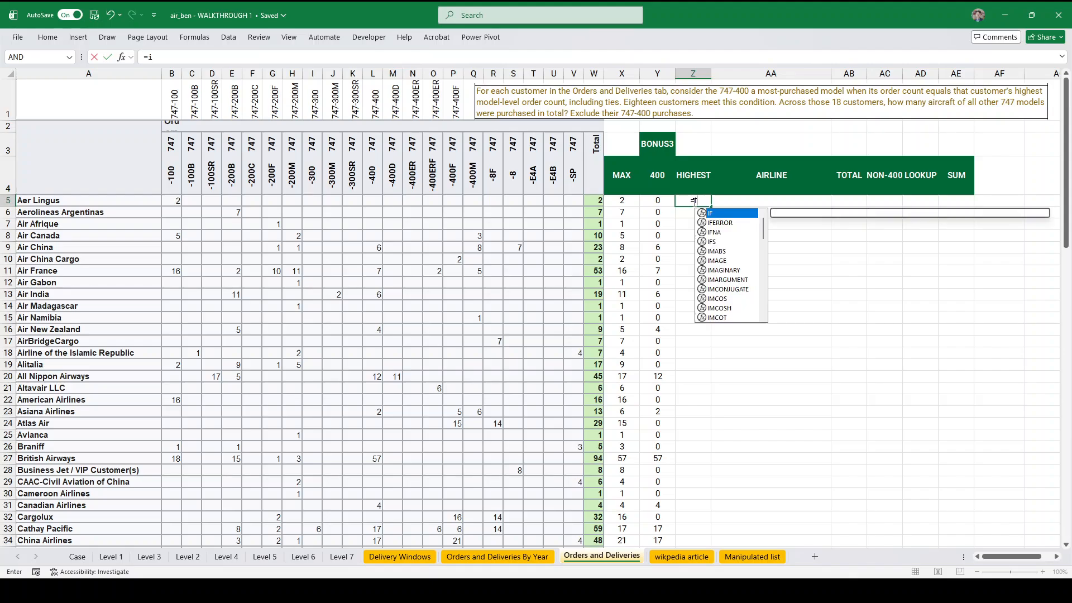
key(BackSpace)
key(BackSpace)
key(BackSpace)
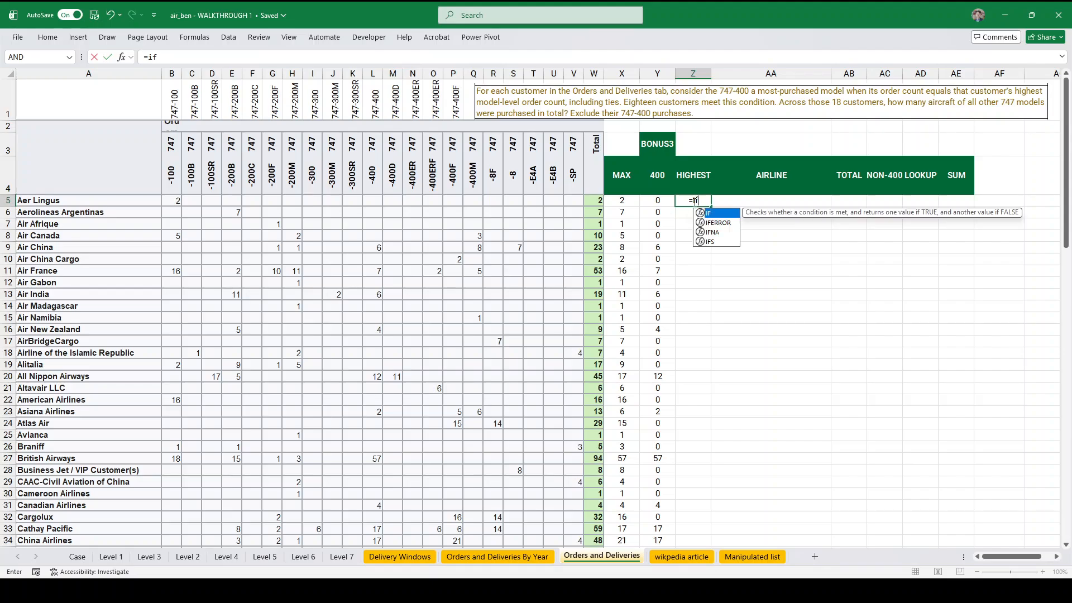
key(Return)
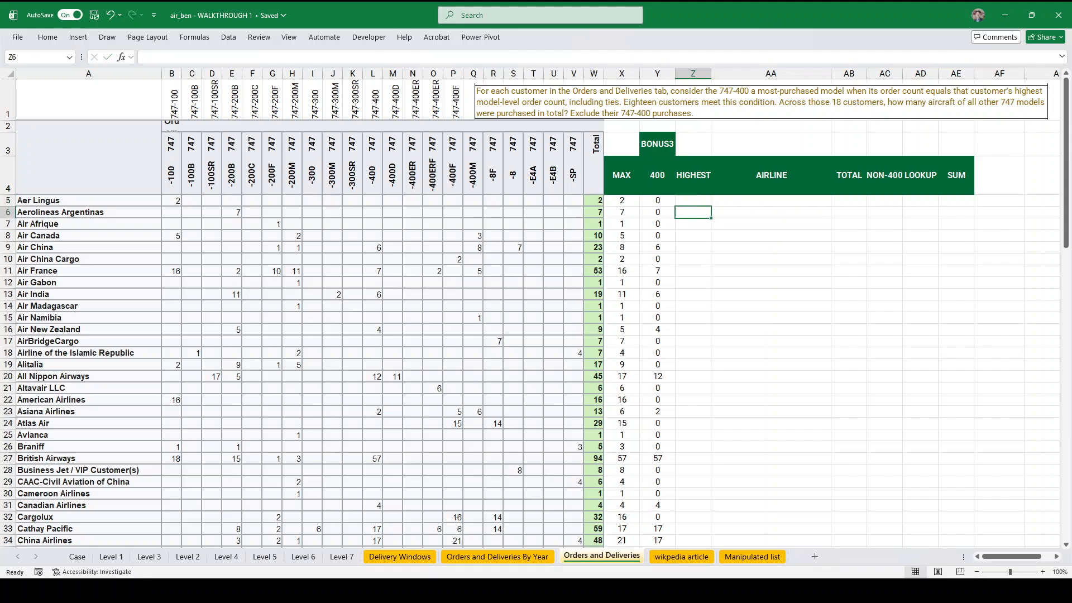
- Enter =Y5#=X5# in Z5 to flag customers whose 747-400 count equals their highest order count
key(Up)
text(=)
key(Left)
key(ctrl+shift+Down)
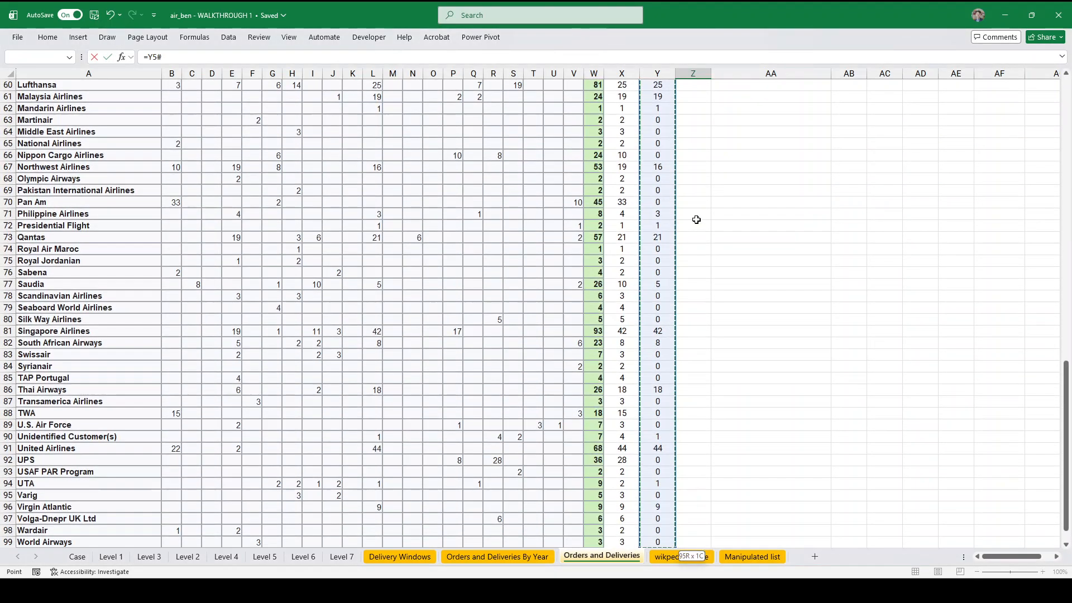
text(=)
key(Left)
key(Left)
key(ctrl+shift+Down)
key(Return)
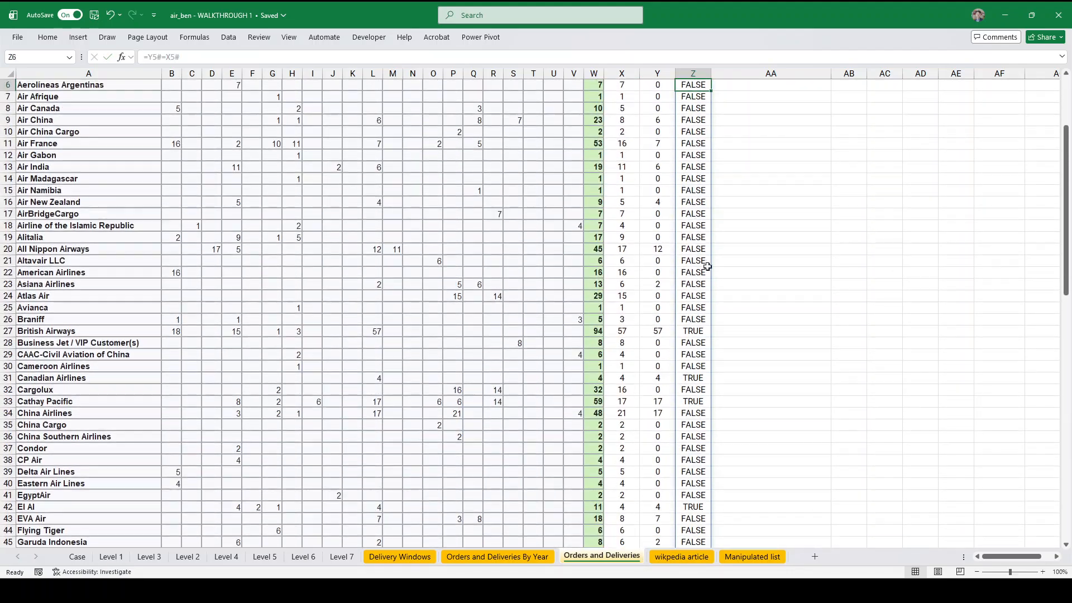
- Enter =FILTER(odAirlines,Z5#) in AA5 to list the customers flagged TRUE, and select the resulting list to check its count
scroll(780, 441, up, 2)
click(739, 202)
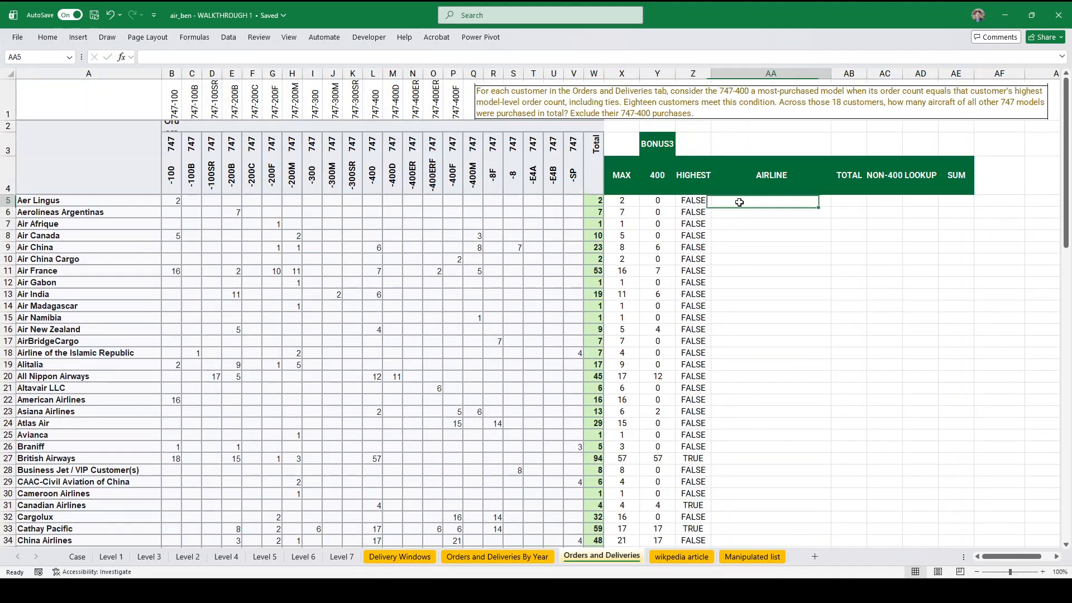
text(=filter(odair)
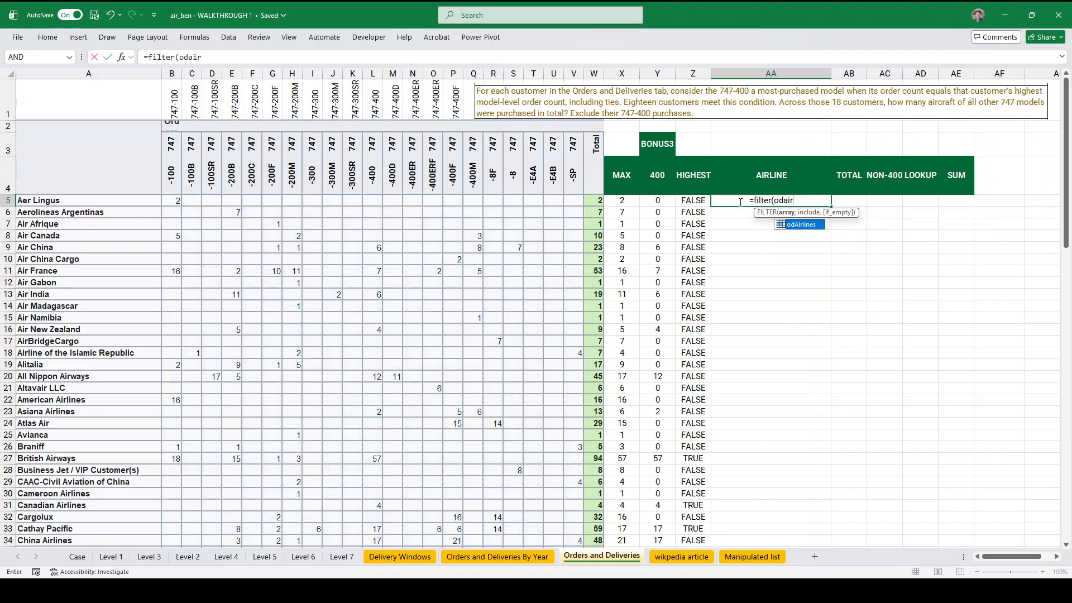
key(Tab)
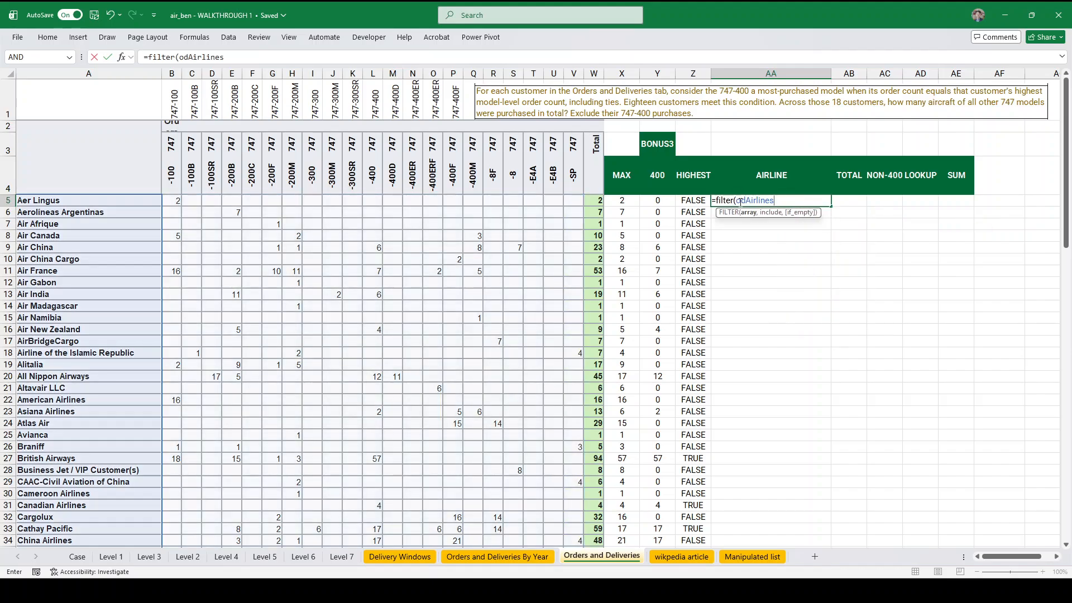
text(,)
key(Left)
key(ctrl+shift+Down)
key(Return)
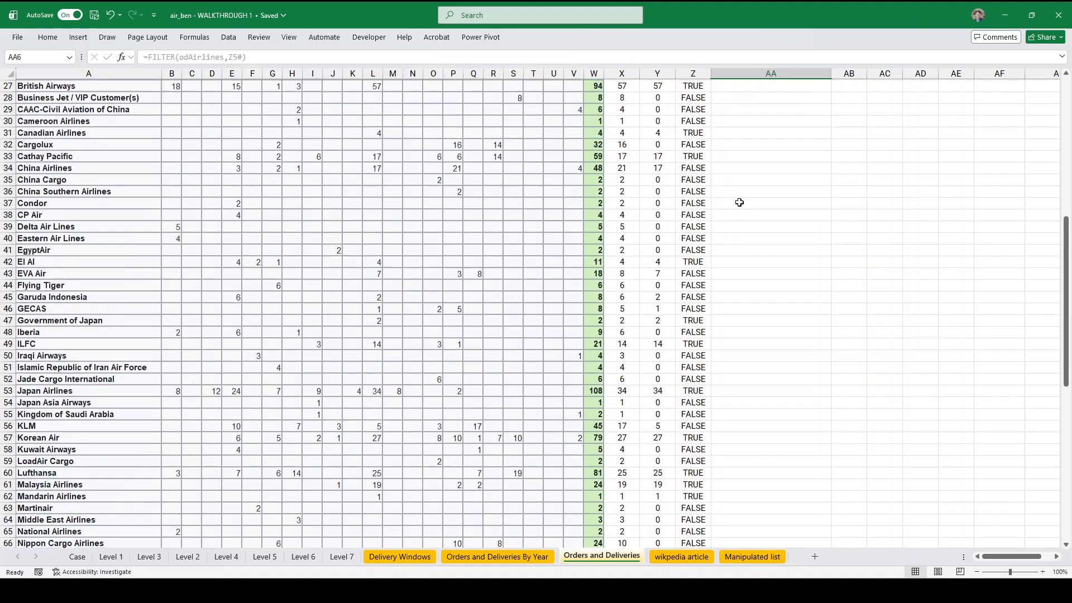
click(797, 198)
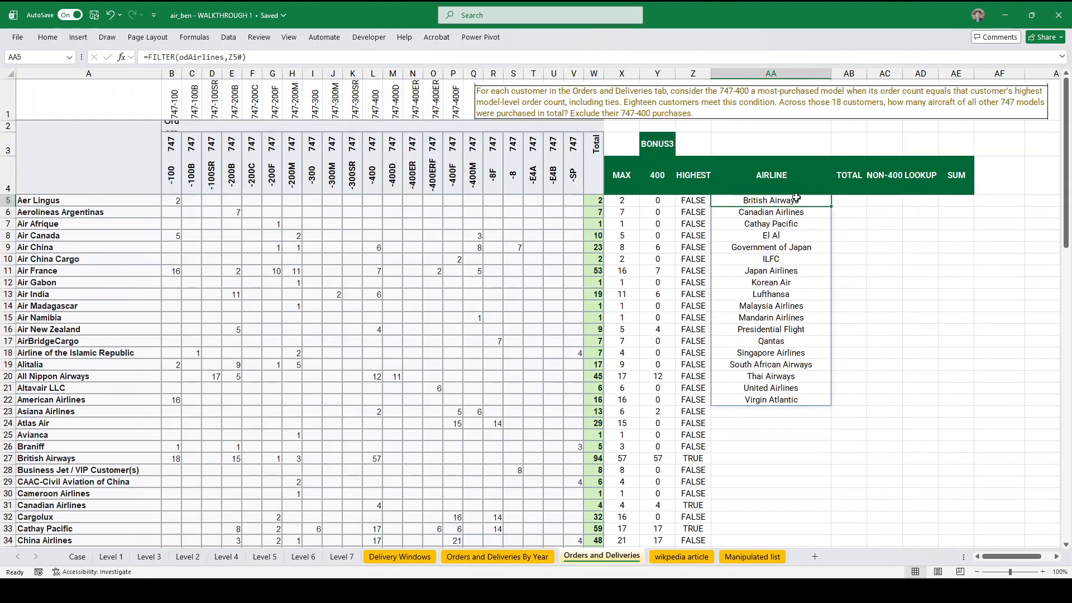
key(ctrl+shift+Down)
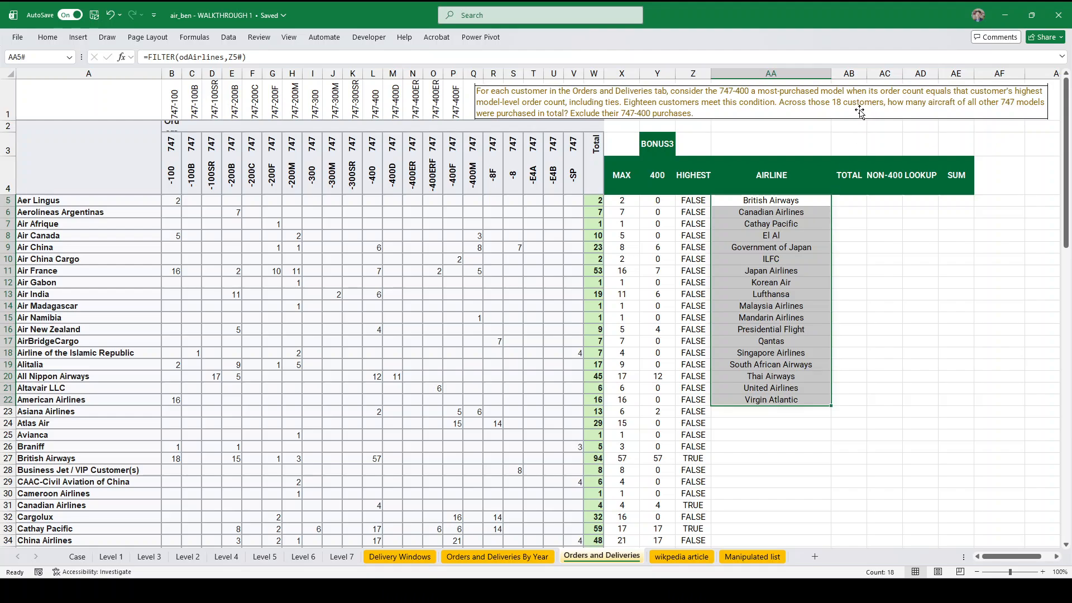
- Enter =XLOOKUP(AA5#,odAirlines,W5:W99) in AB5 to return each listed airline's total orders, excluding the Total row
click(851, 200)
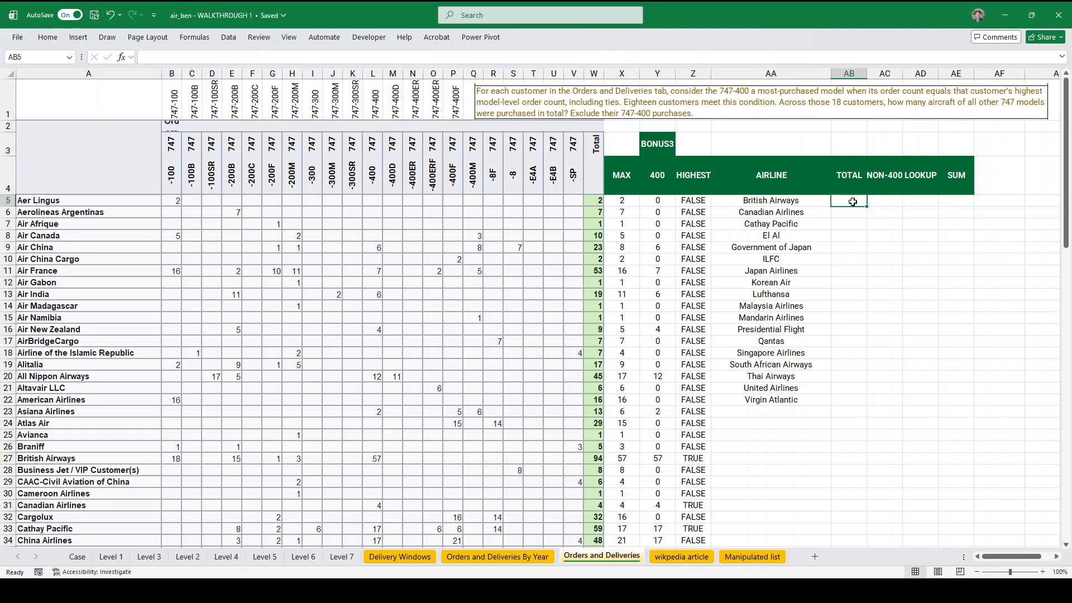
text(=xlookup()
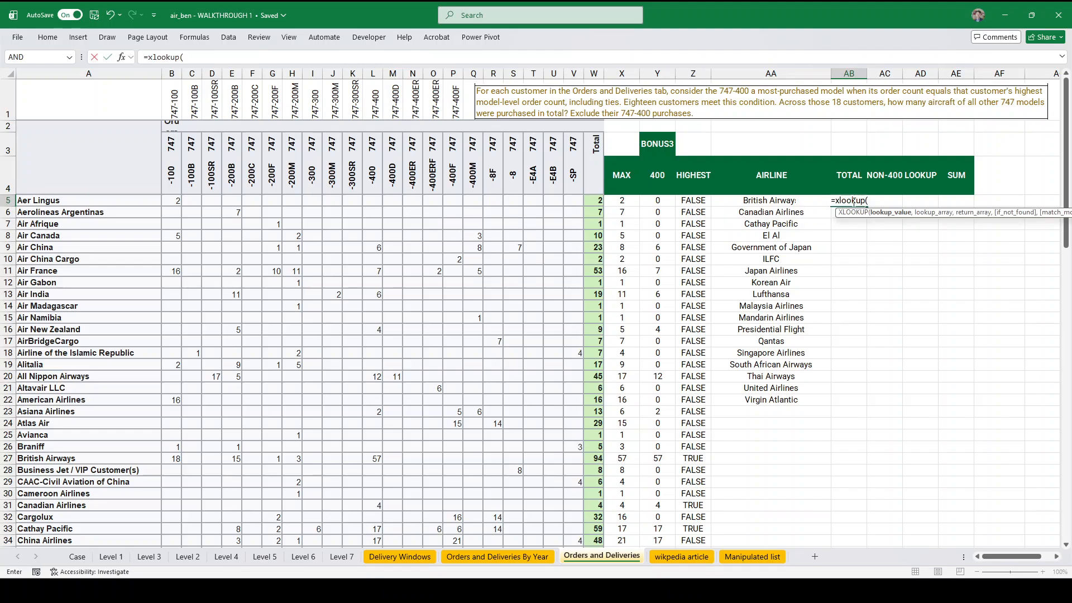
key(Left)
key(ctrl+shift+Down)
text(,)
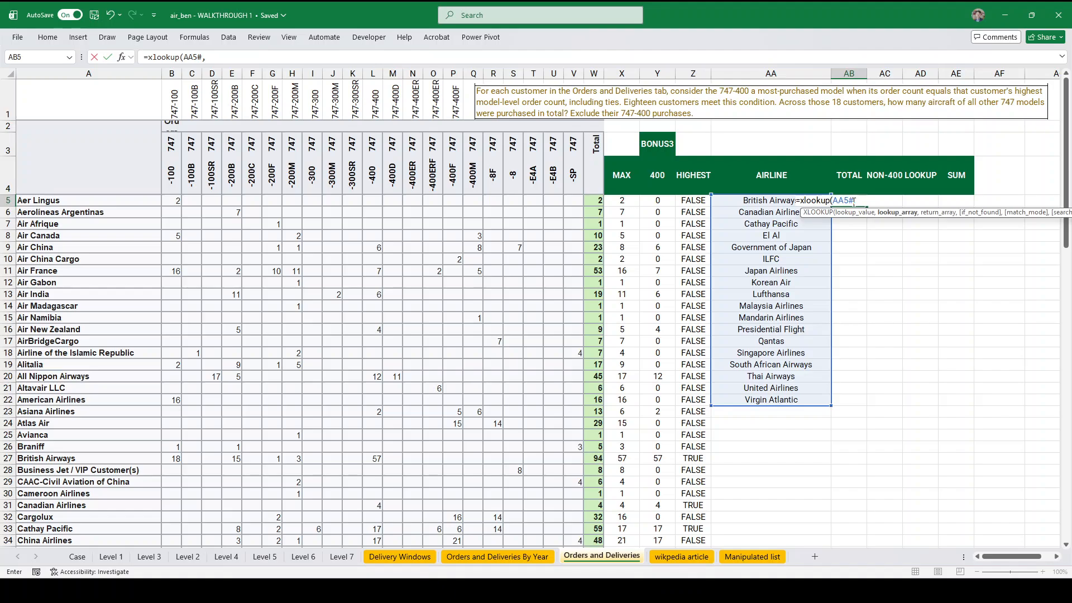
text(odA)
key(Tab)
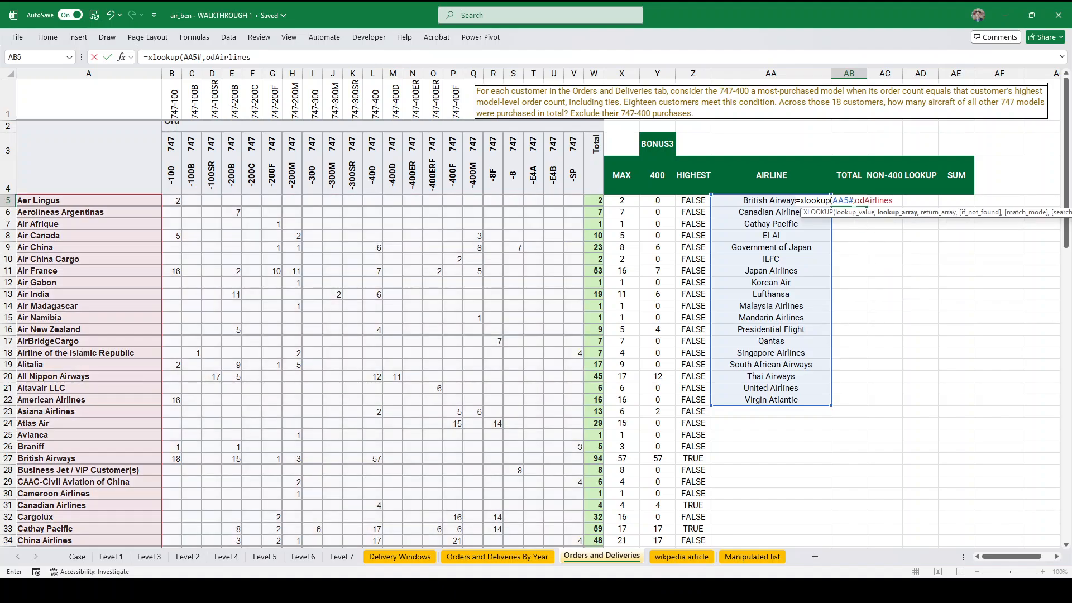
text(,)
key(Left)
key(Left)
key(Left)
key(Left)
key(Left)
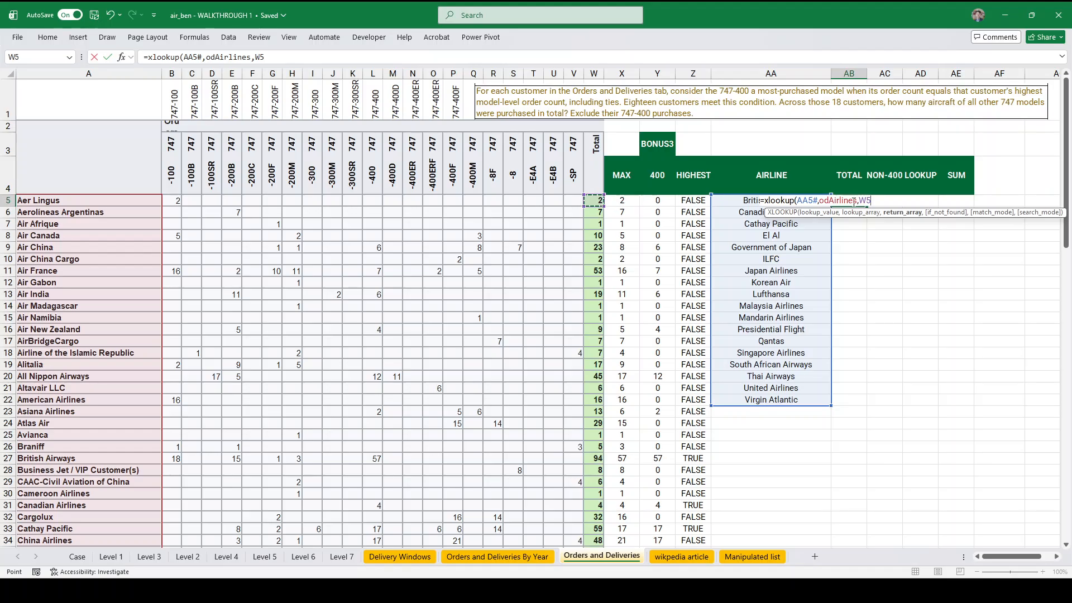
key(ctrl+shift+Down)
key(shift+Up)
key(Return)
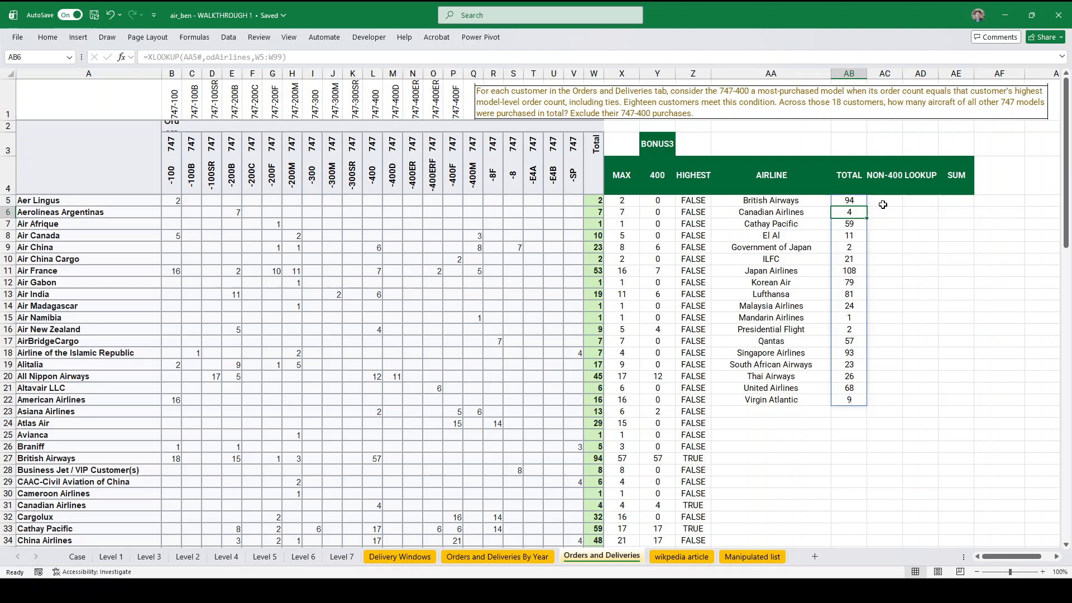
- Enter =XLOOKUP(AA5#,odAirlines,L5:L98) in AC5 to look up each listed airline's 747-400 orders
click(884, 202)
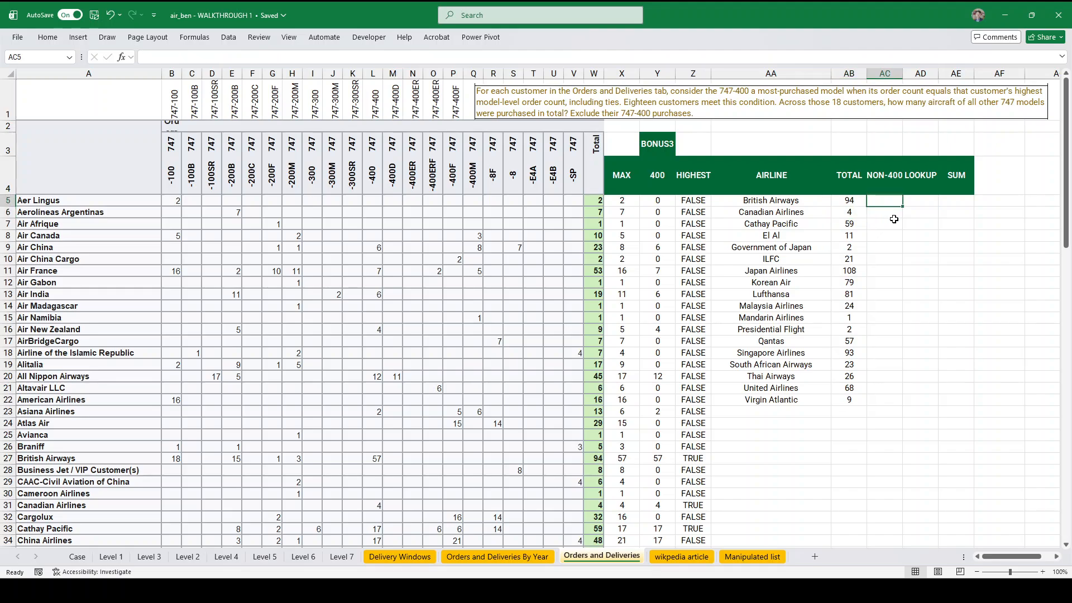
text(=xlookup()
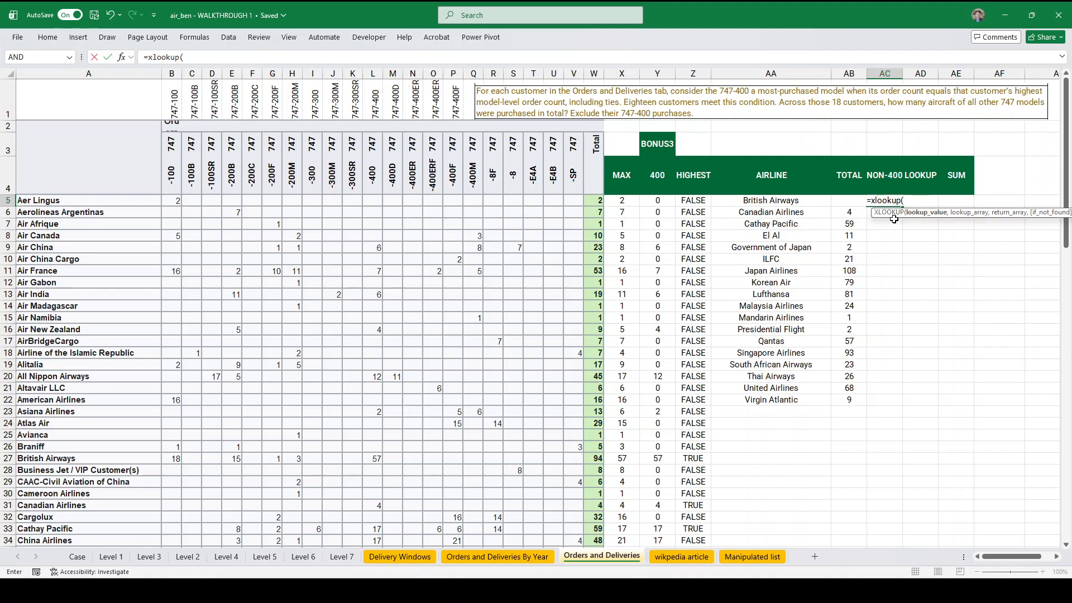
key(Left)
key(Left)
text(#,)
key(Left)
key(Left)
key(Left)
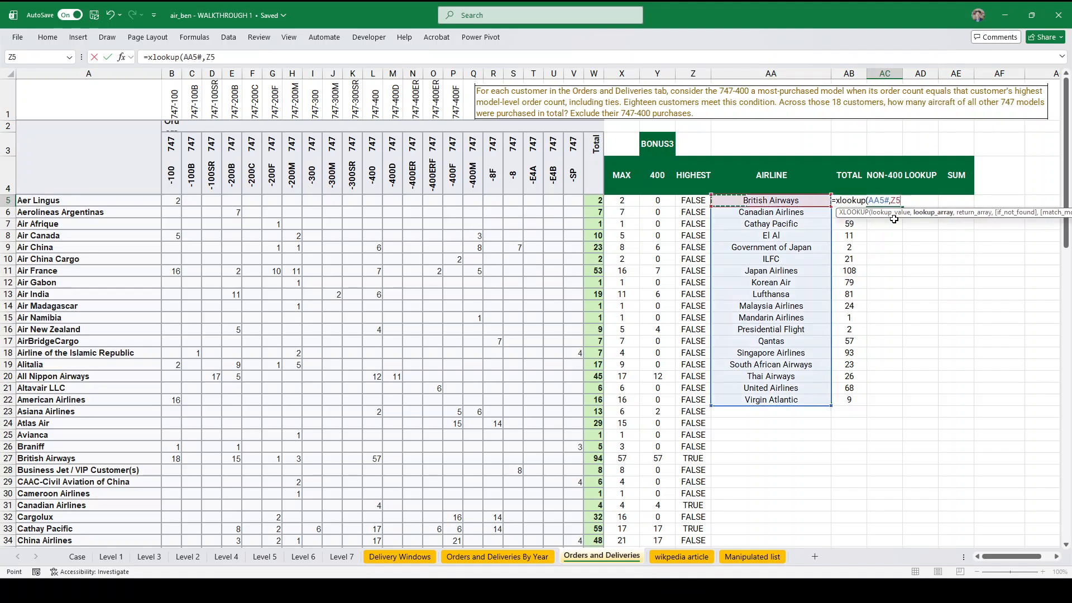
key(Left)
key(Left)
key(Left)
key(Left)
key(Left)
key(Left)
key(Left)
key(Left)
key(Left)
key(Left)
key(Left)
key(Left)
key(Left)
key(Left)
key(Left)
key(BackSpace)
key(BackSpace)
text(od)
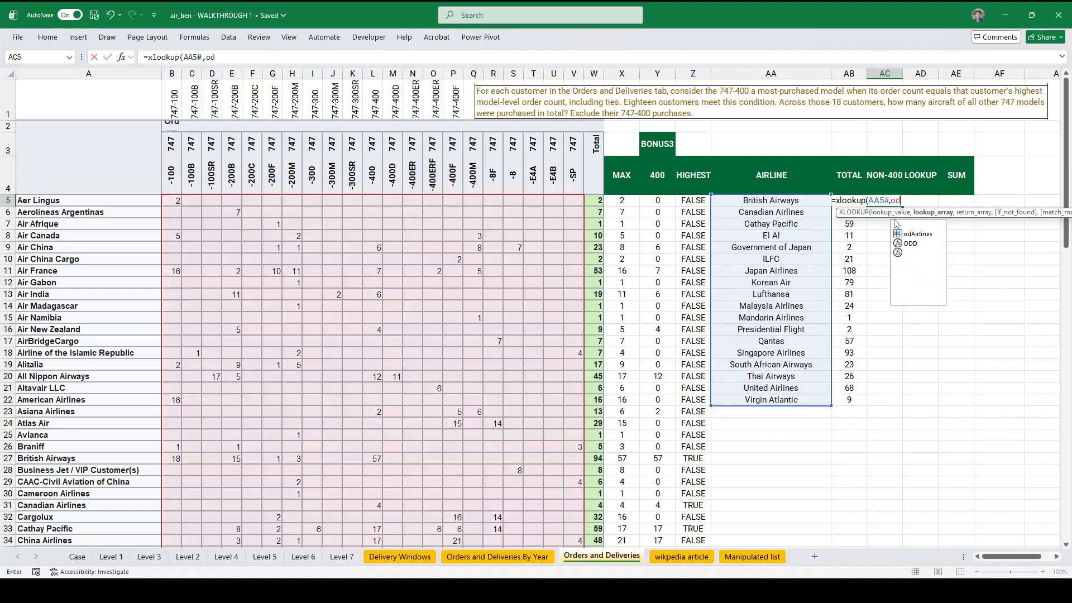
key(Tab)
text(,)
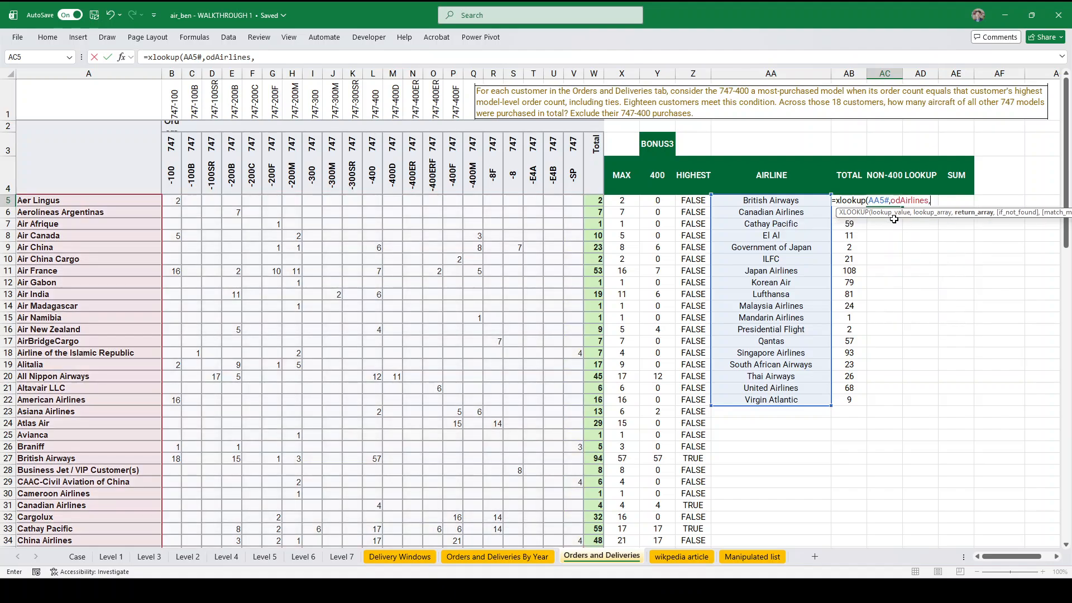
drag(372, 200, 369, 509)
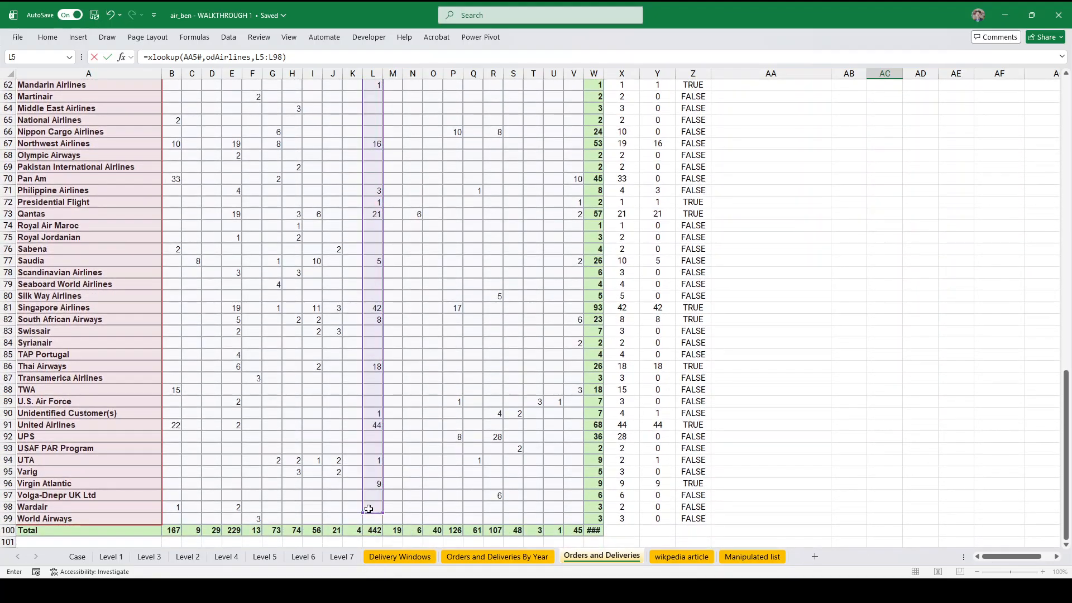
key(Return)
scroll(389, 290, up, 2)
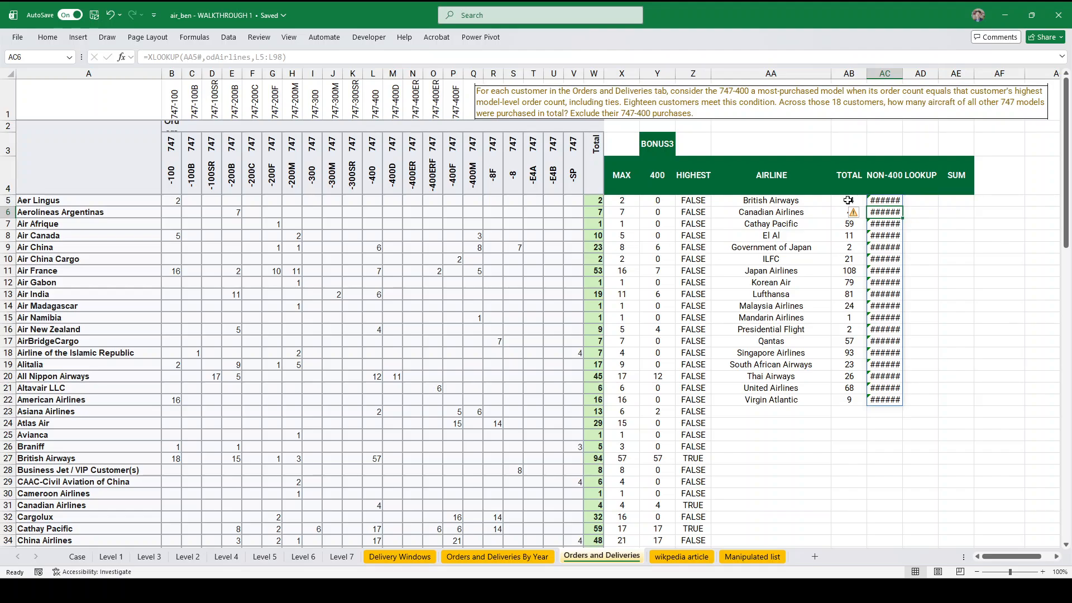
- Extend the return range of the AC5 lookup to L5:L99 so it matches the airline list
click(878, 200)
click(349, 58)
scroll(421, 297, down, 20)
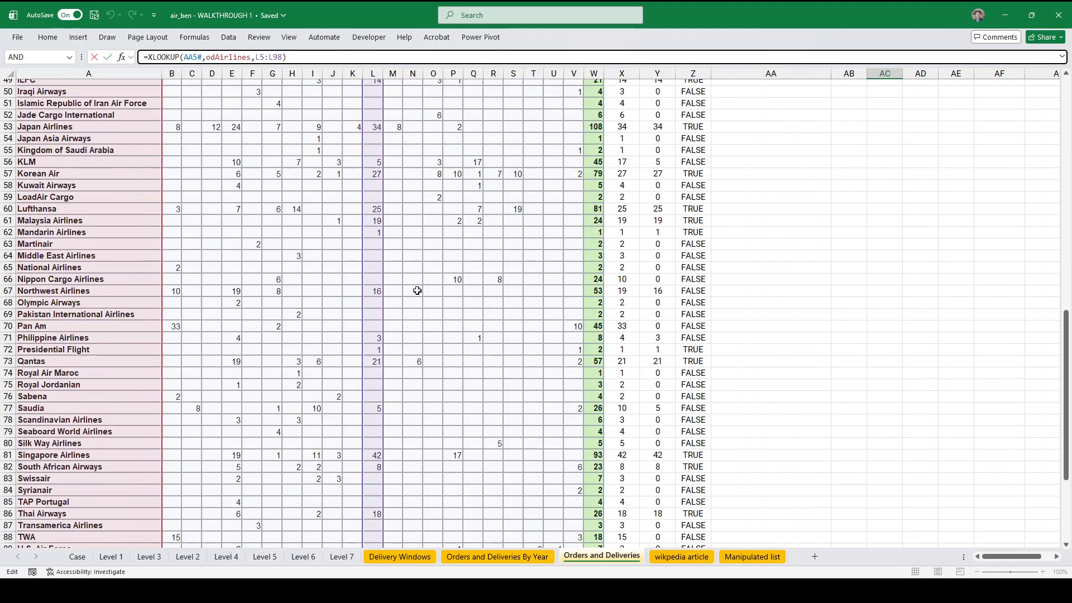
drag(384, 393, 383, 402)
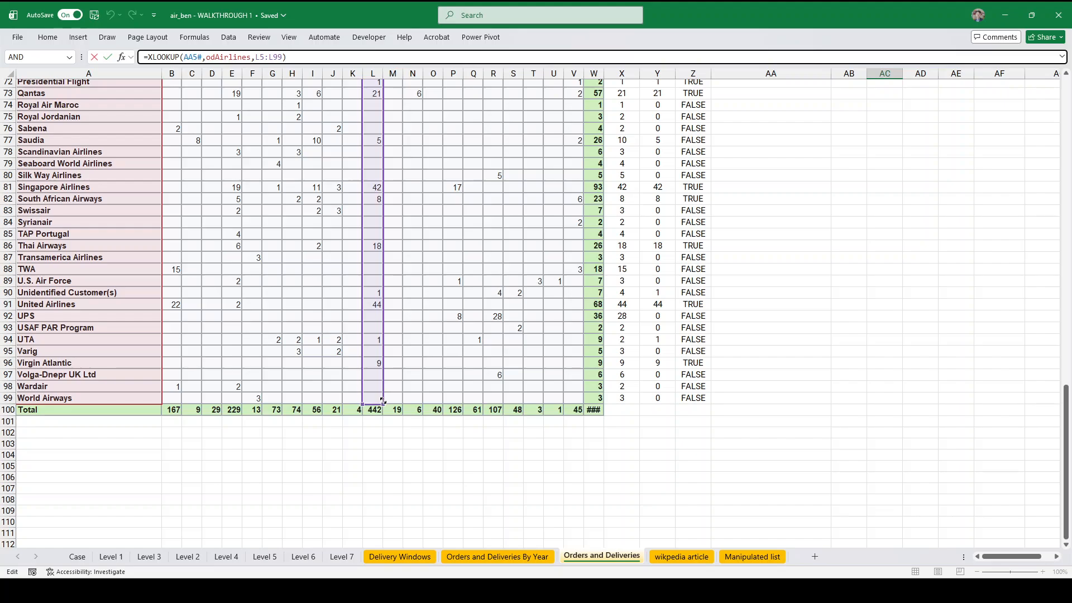
key(Return)
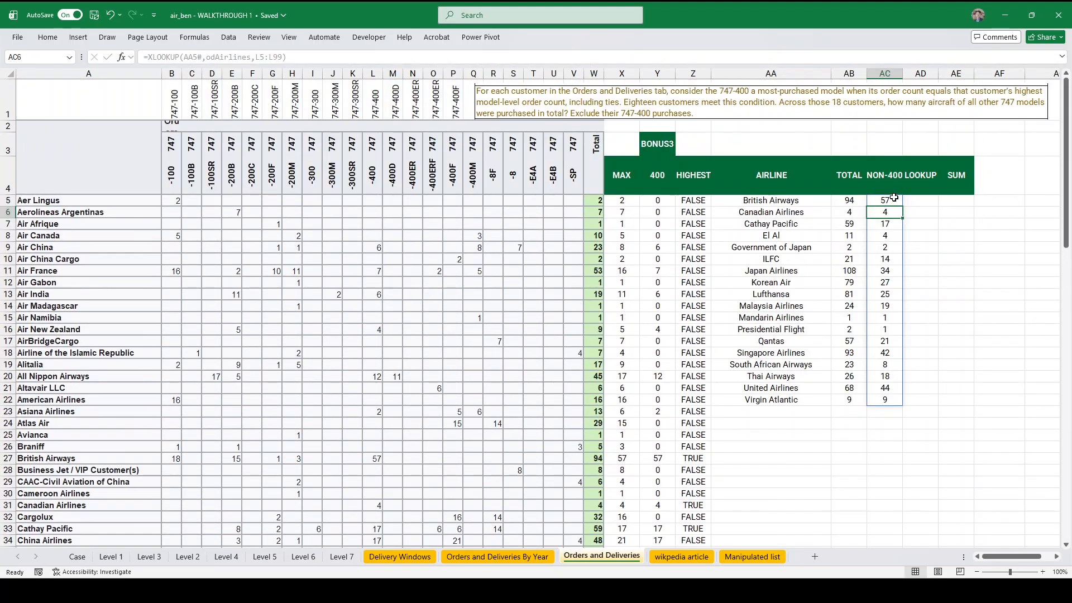
- Change AC5 to =AB5#-XLOOKUP(AA5#,odAirlines,L5:L99) to calculate each listed airline's non-747-400 orders
click(894, 198)
click(149, 56)
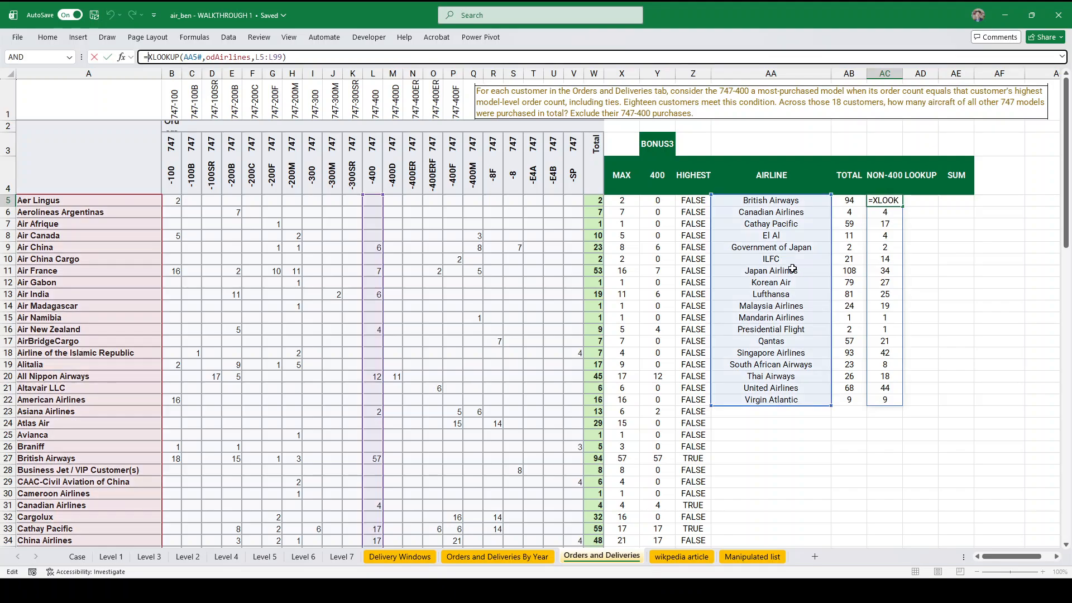
drag(845, 198, 833, 401)
text(-)
key(Return)
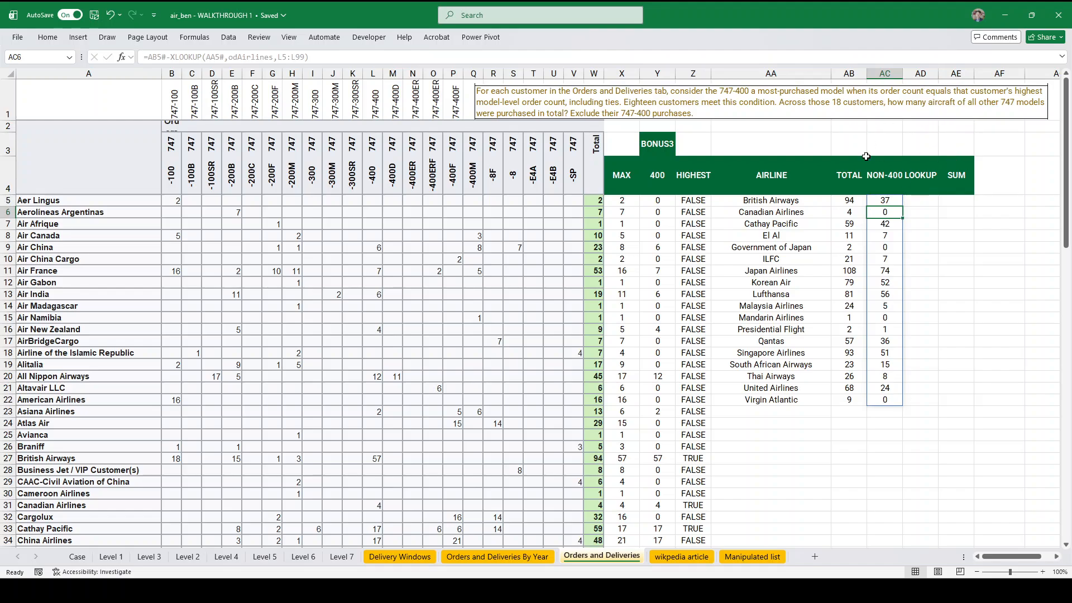
- Enter =SUM(AC5#) in AE5 to total the non-747-400 purchases
click(918, 200)
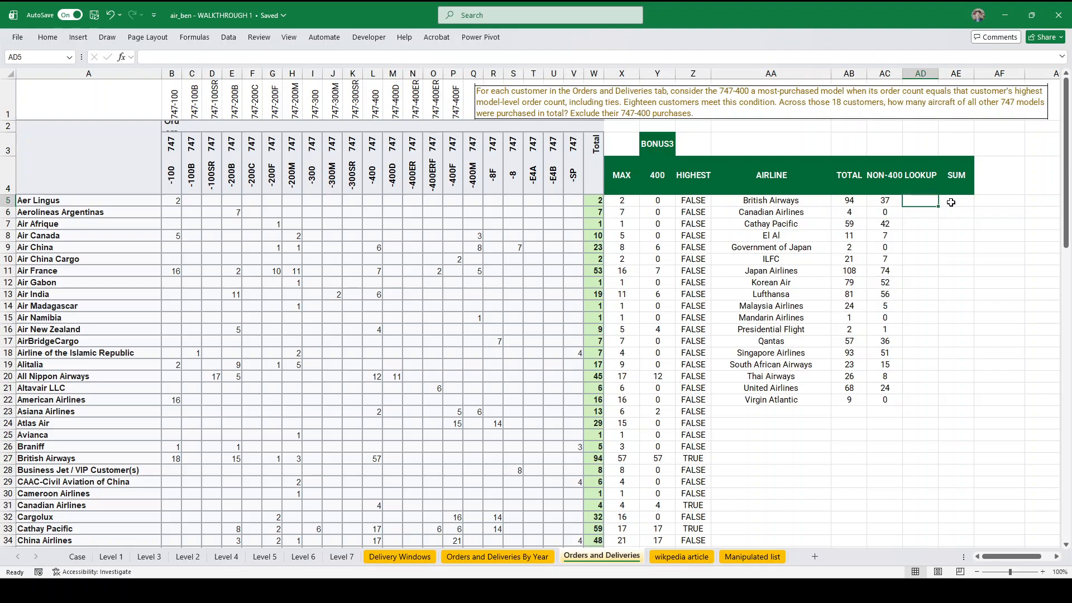
click(952, 201)
text(=sum()
key(Left)
key(Left)
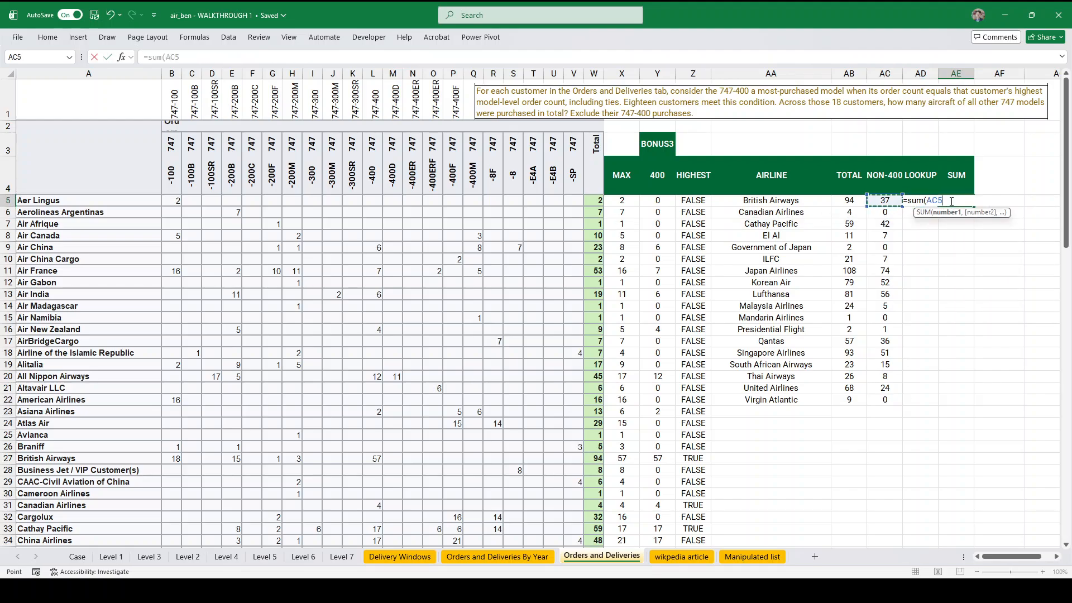
key(Return)
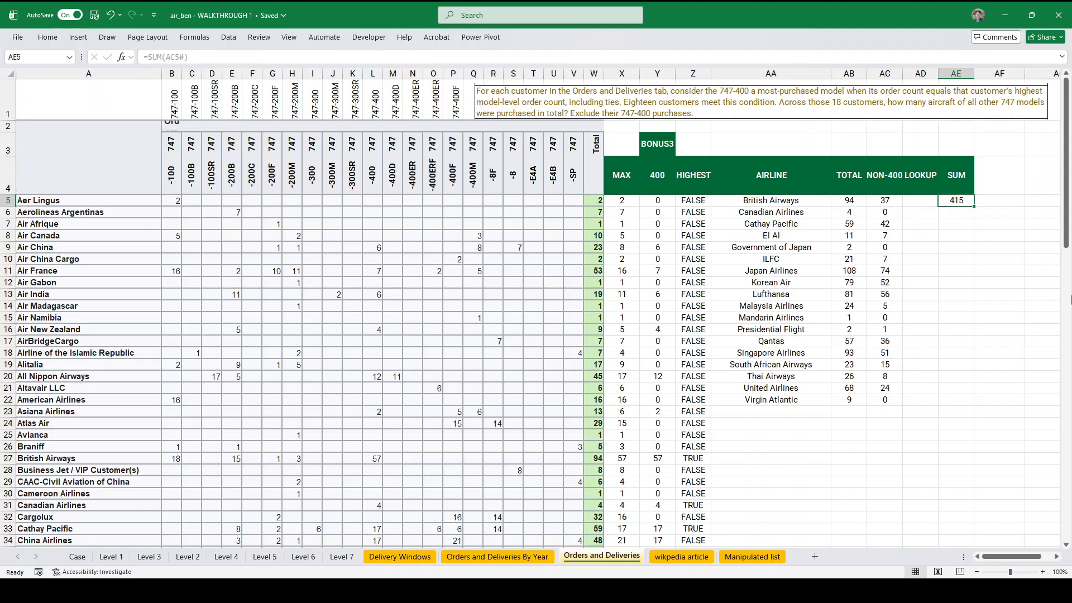
- Enter 415 as the Bonus 3 answer in E18 on the Case sheet
click(79, 558)
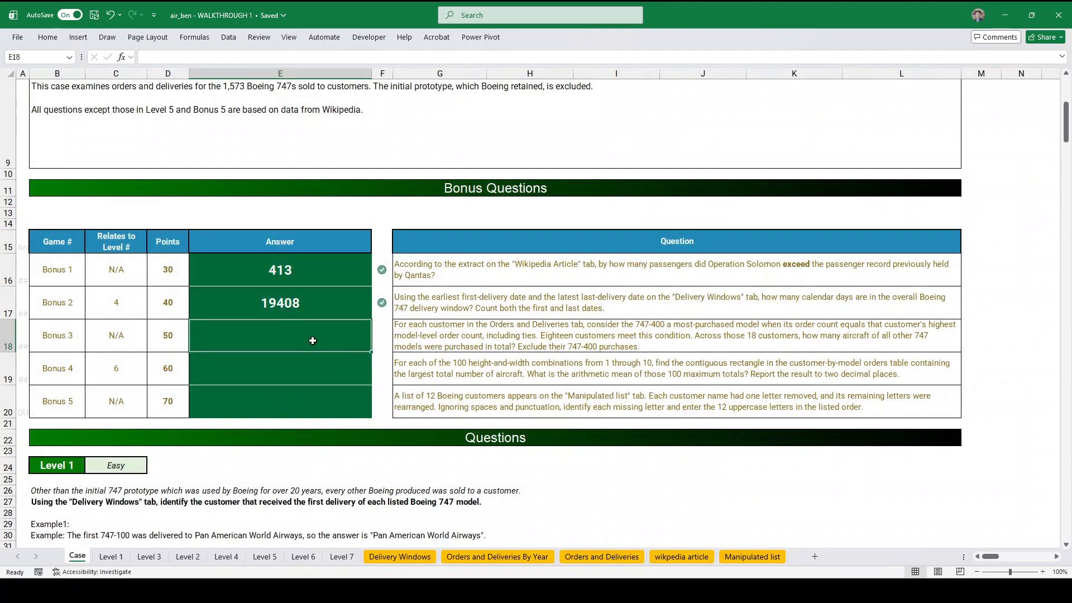
text(415)
key(Tab)
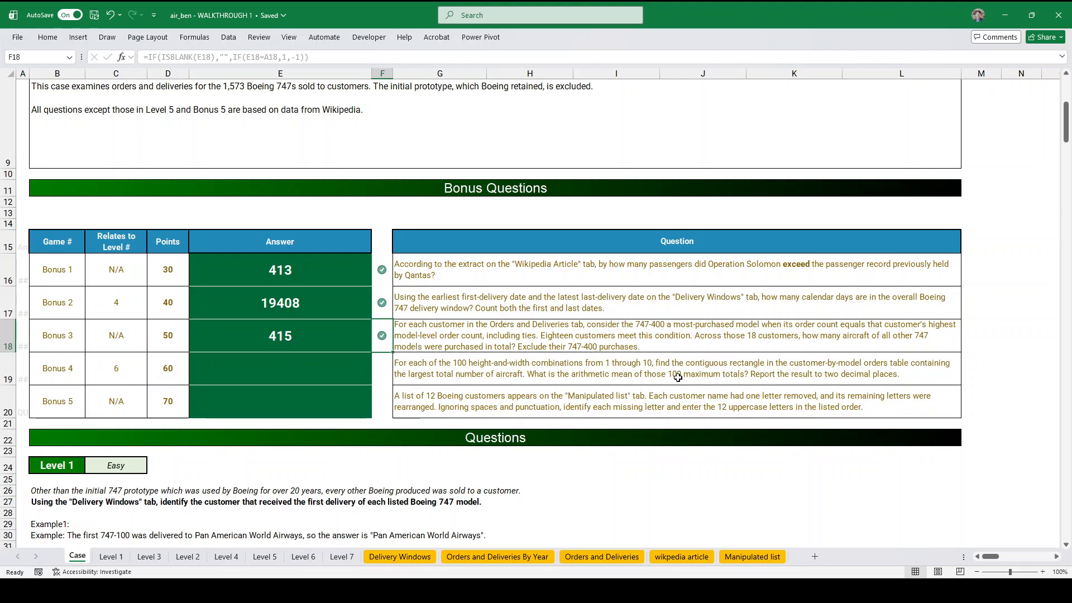
- Duplicate the Level 6 sheet beside the original and shift the question picture on the copy away from the column index numbers
click(304, 557)
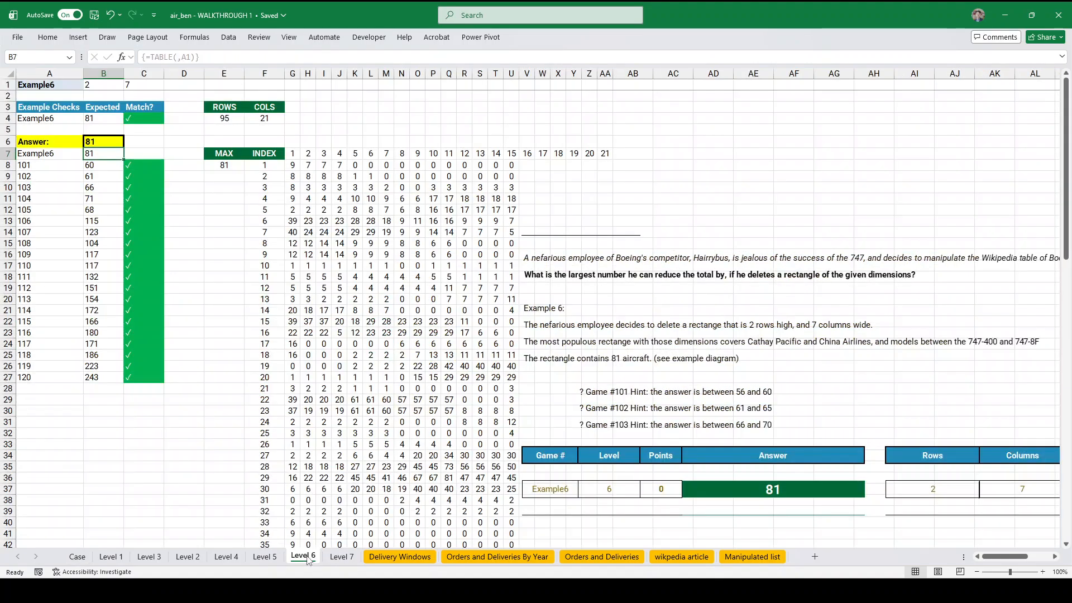
drag(352, 557, 352, 557)
click(578, 272)
drag(578, 272, 704, 274)
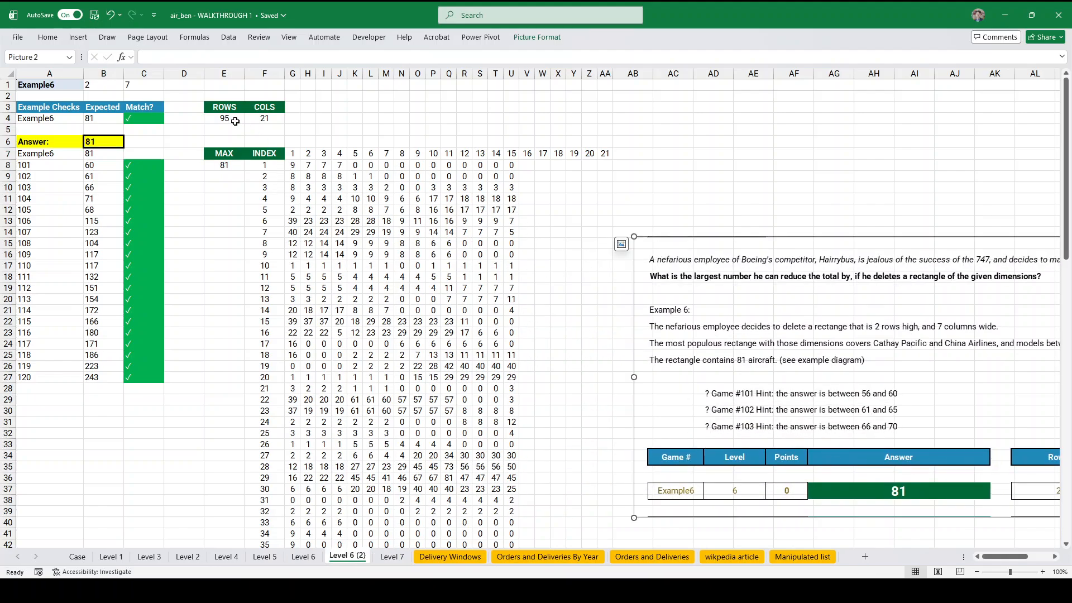
- Replace the rectangle dimension lookup formula in B1:C1 of the copied sheet with its static values
click(105, 88)
key(Return)
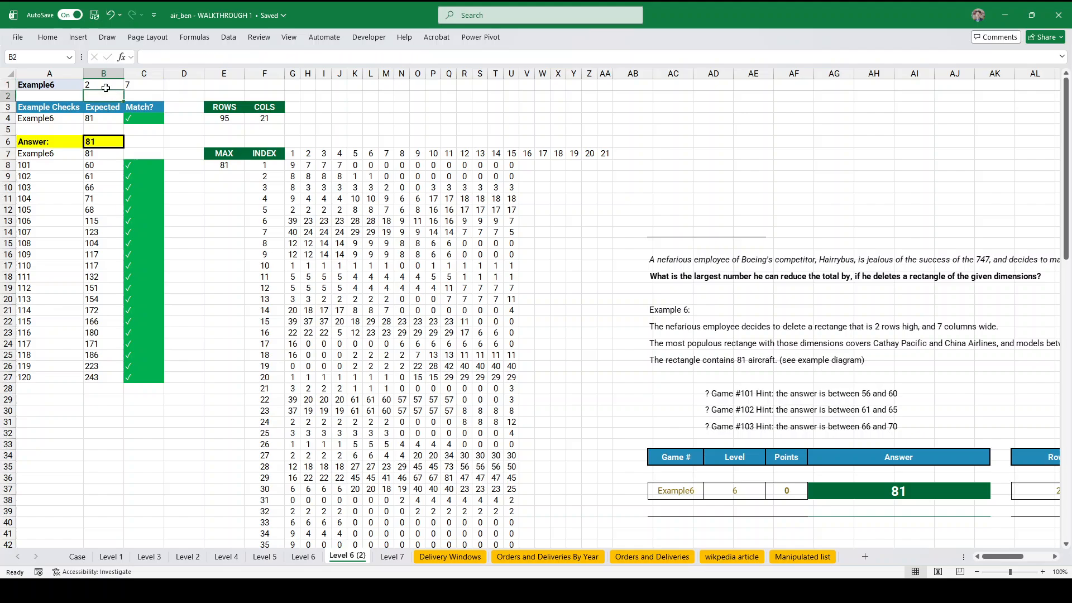
drag(106, 87, 136, 85)
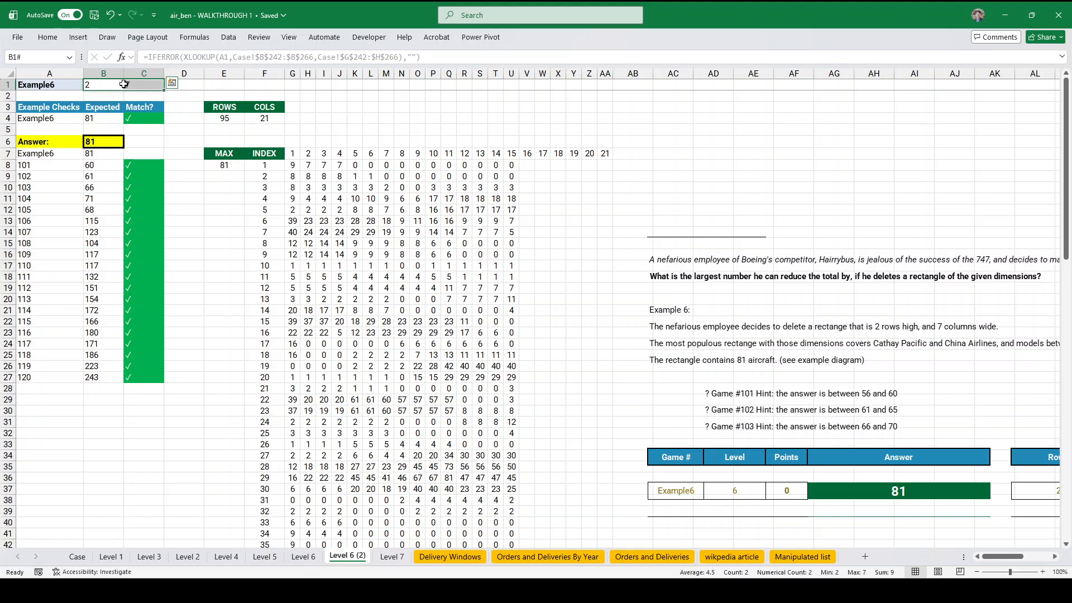
key(ctrl+c)
key(ctrl+shift+v)
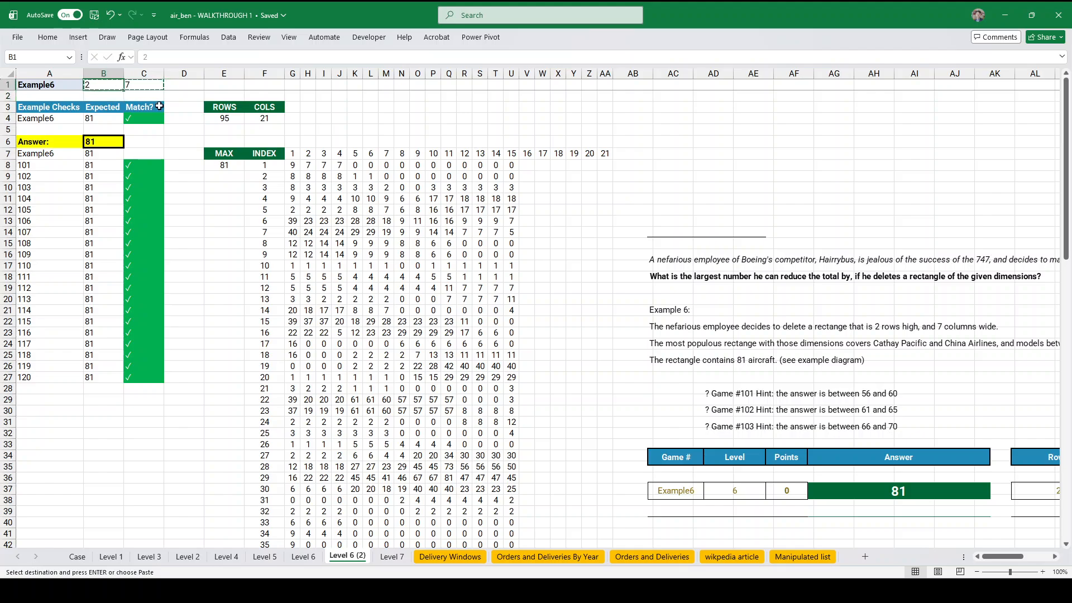
- Set both the rectangle height in B1 and the width in C1 to 1
text(1)
key(Right)
text(1)
key(Return)
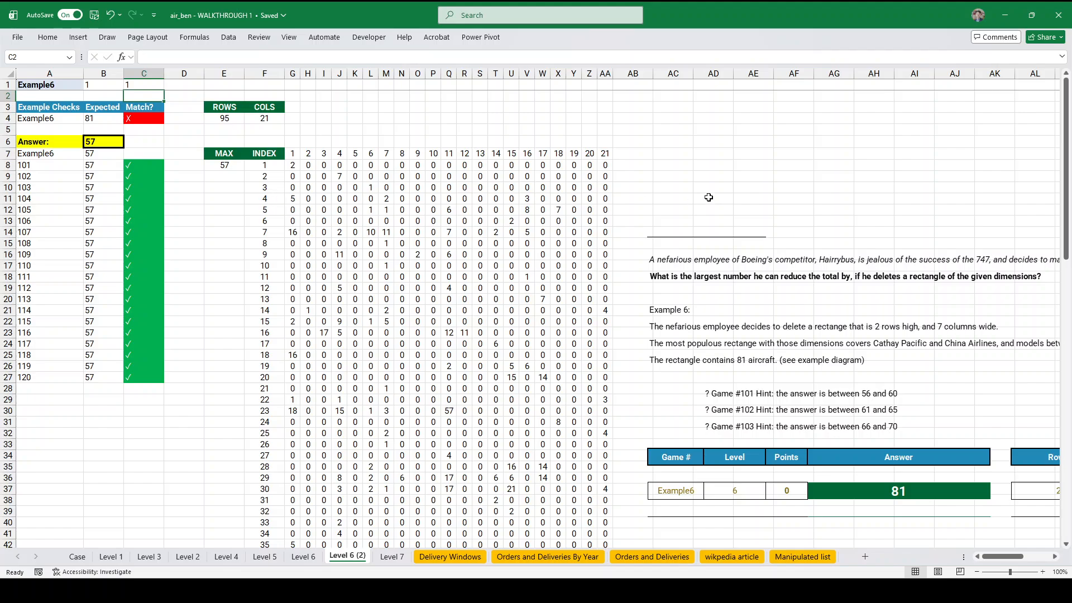
- Generate index numbers 1 to 10 down from AC8 with =SEQUENCE(10) and across from AD7 with =SEQUENCE(1,10)
click(688, 168)
text(=sequen)
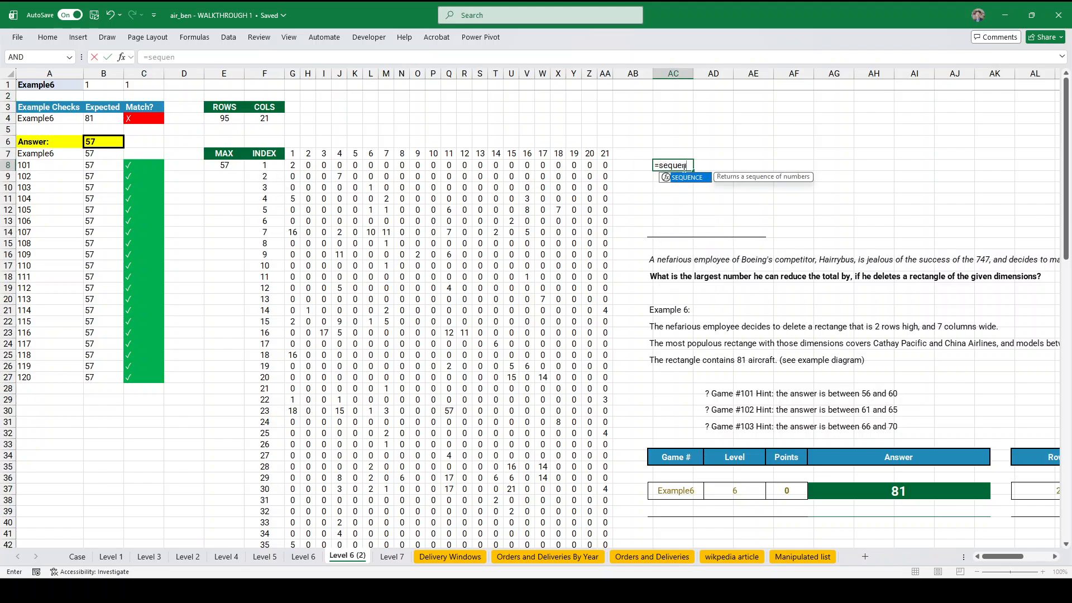
text(ce(10)
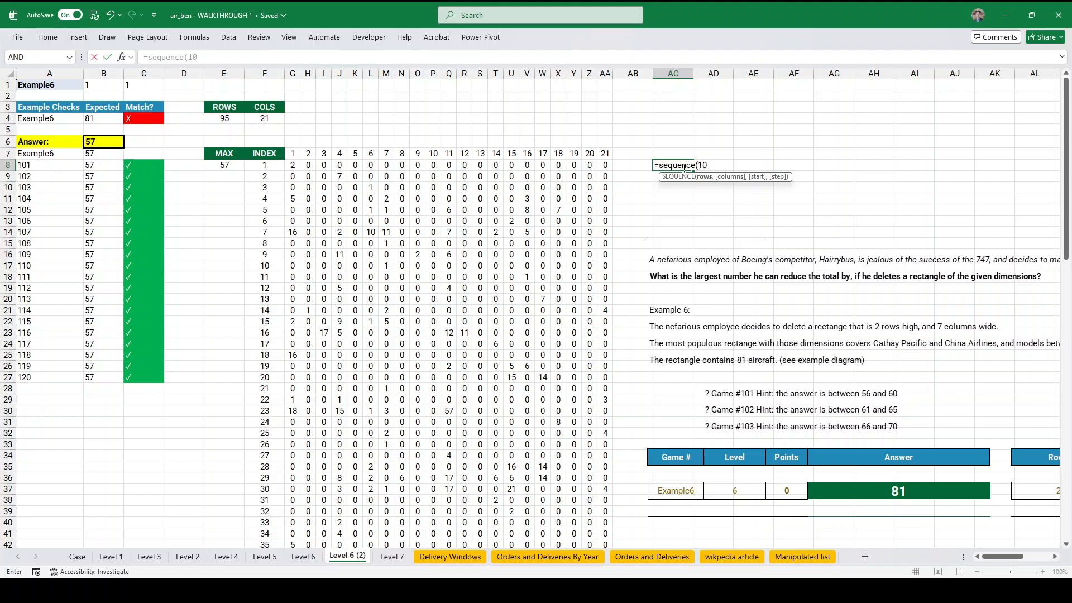
text())
key(Return)
key(Up)
key(Up)
key(Right)
text(=sequ)
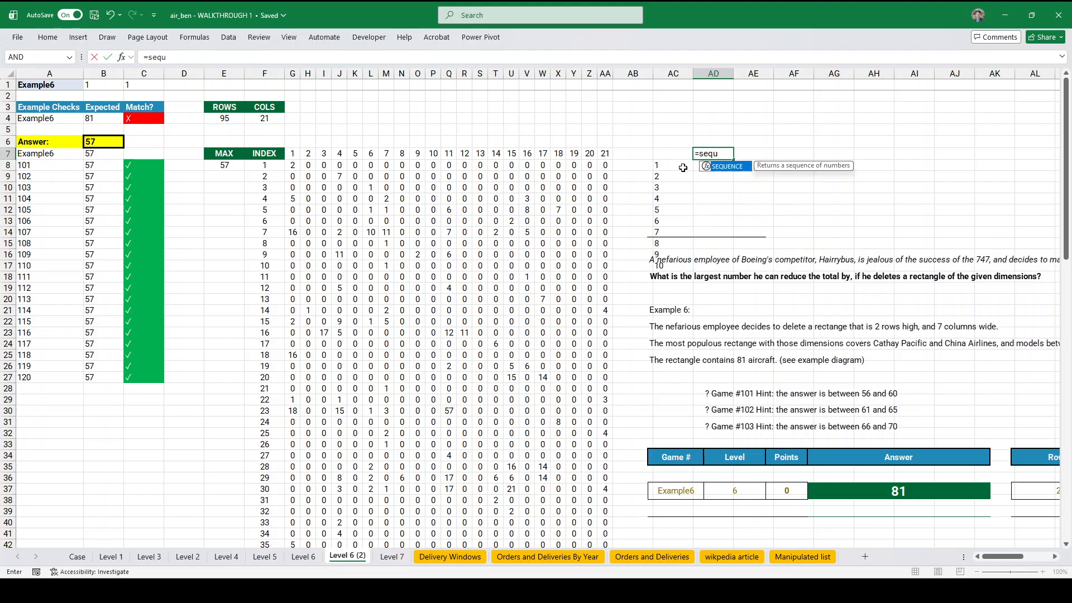
text(ence(1,10))
key(Return)
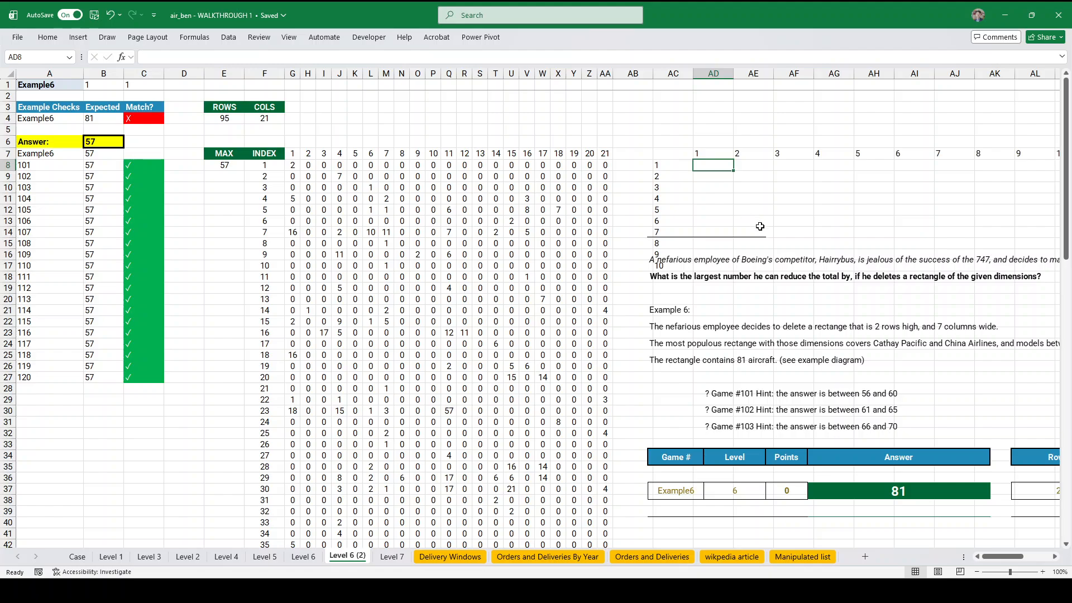
- Move the question picture clear of the new index grid and link the grid's corner cell AC7 to the maximum in E8
drag(761, 226, 906, 300)
click(703, 168)
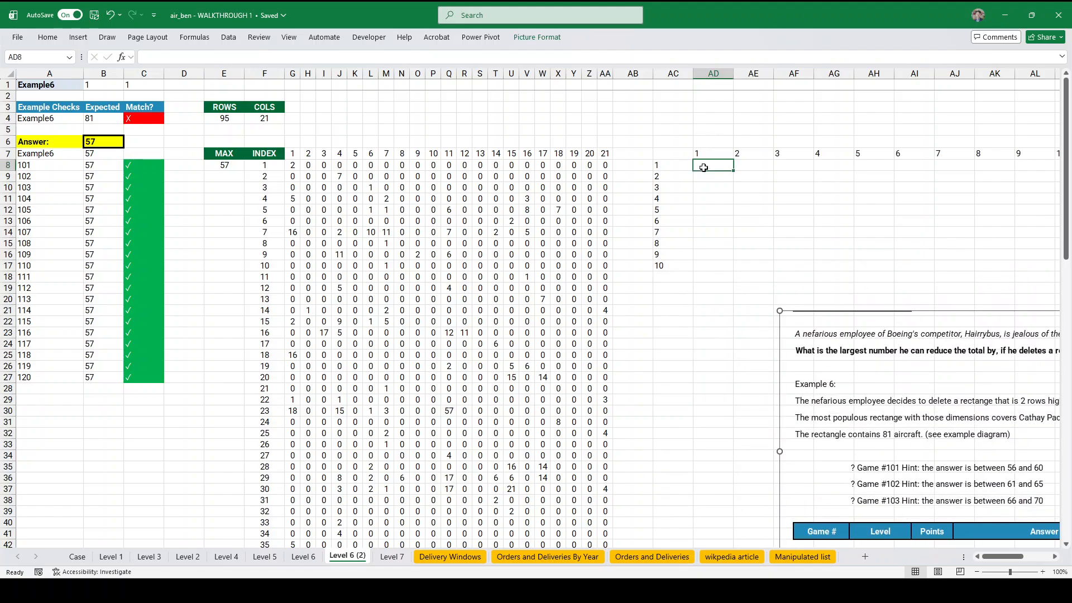
click(671, 155)
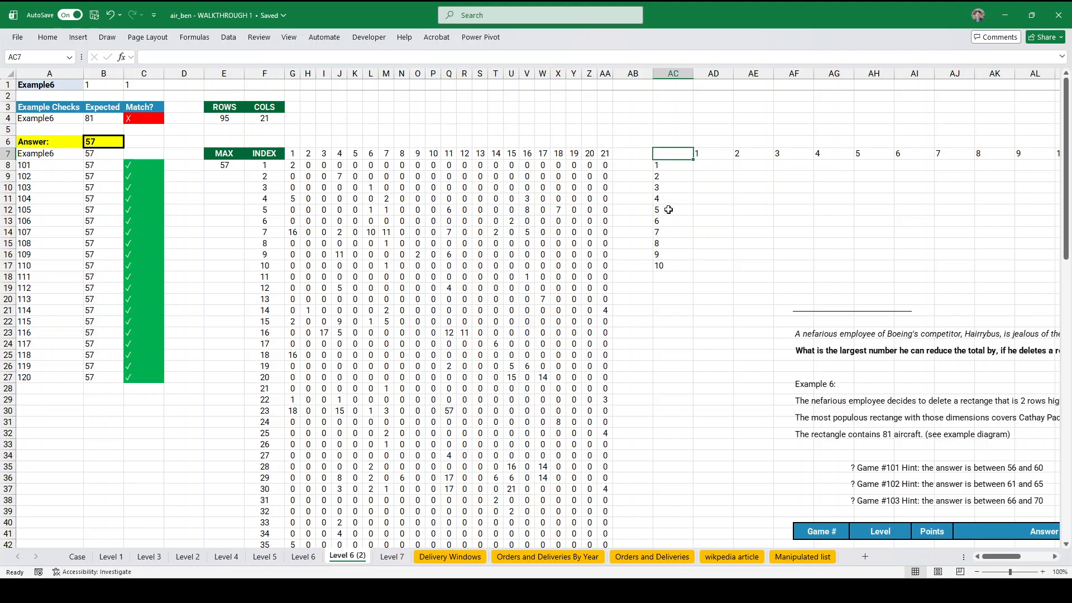
text(=)
click(225, 165)
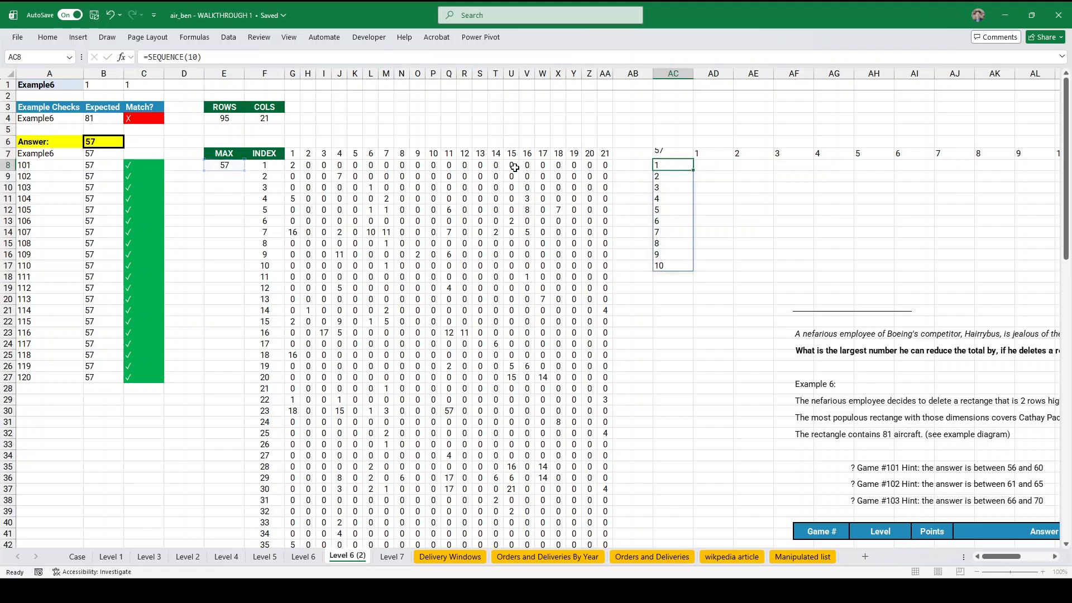
key(Return)
- Create a what-if Data Table on AC7:AM17 with B1 as the row input cell and C1 as the column input cell
click(668, 152)
key(ctrl+shift+Right)
key(ctrl+shift+Down)
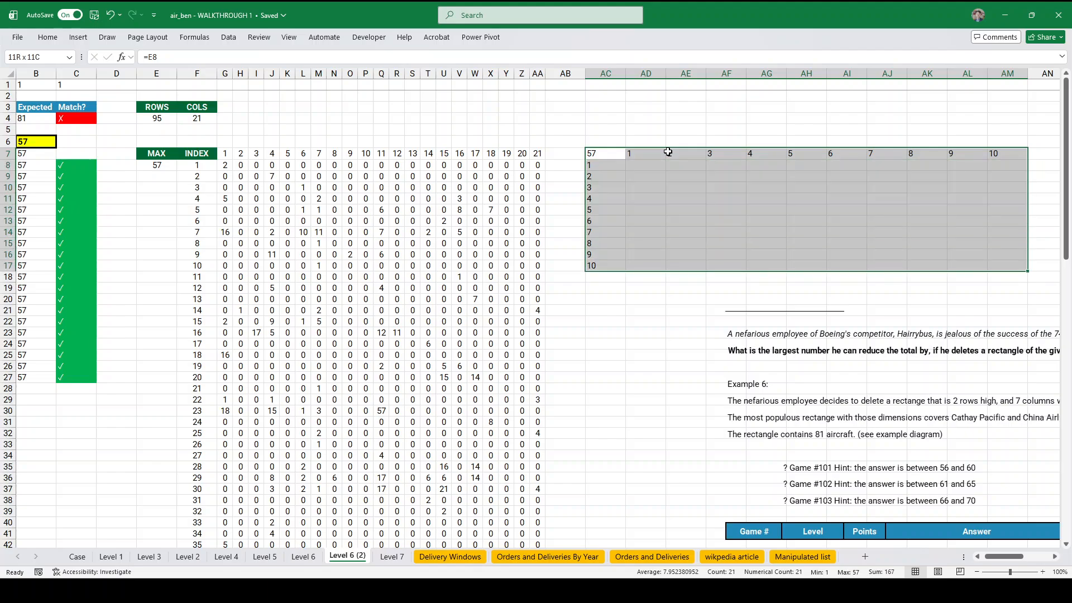
key(alt+d)
key(t)
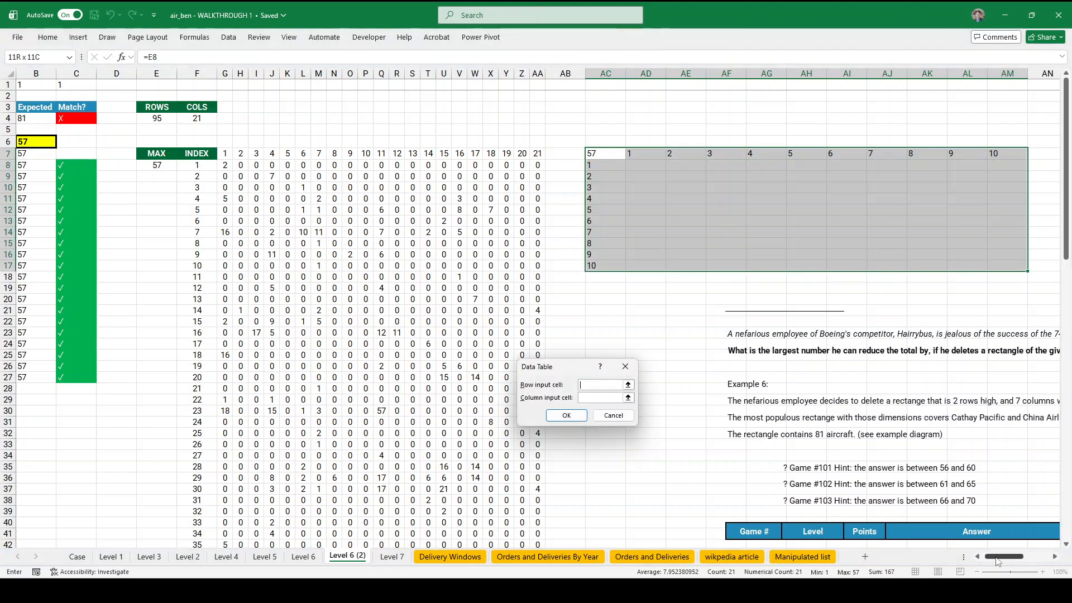
click(978, 557)
click(107, 86)
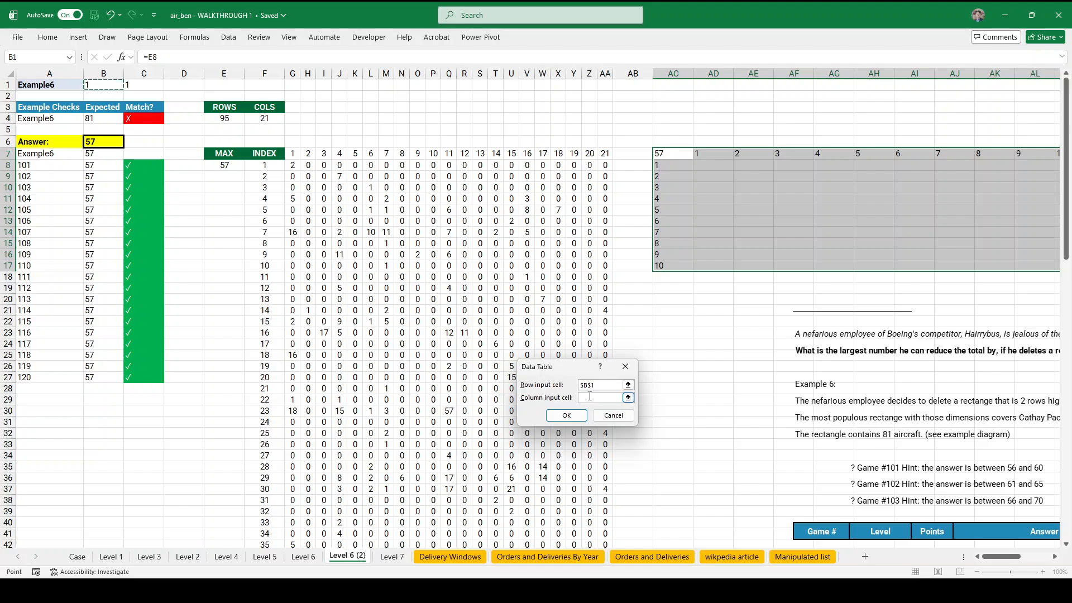
key(Tab)
click(144, 84)
click(566, 416)
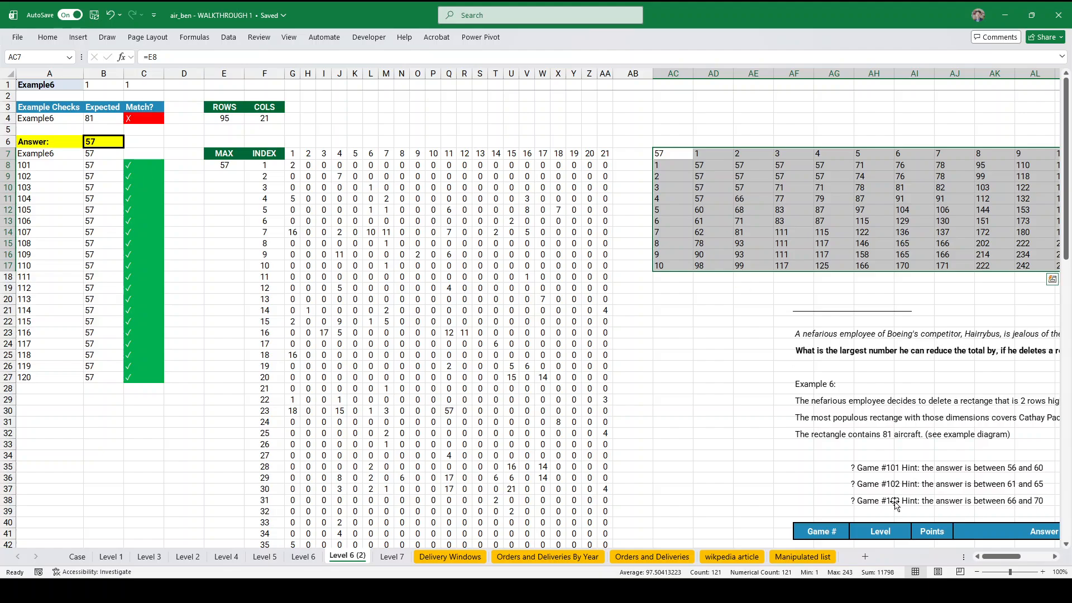
- Average the 100 data table results AD8:AM17 in cell AD4
mouse_move(1005, 557)
mouse_down()
mouse_move(1039, 558)
mouse_move(1022, 558)
mouse_up()
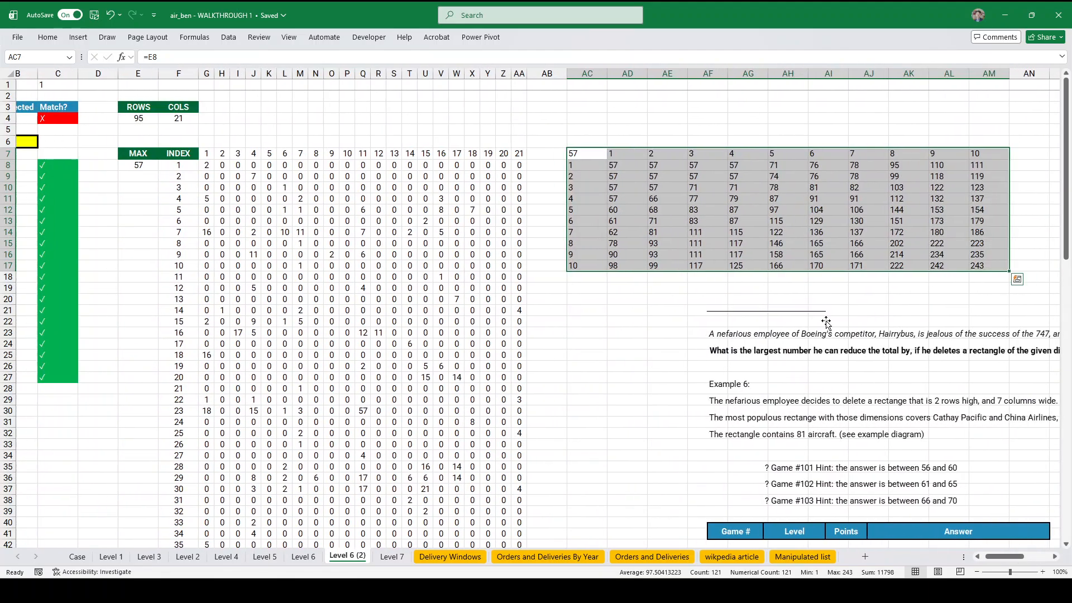
click(627, 119)
text(=average)
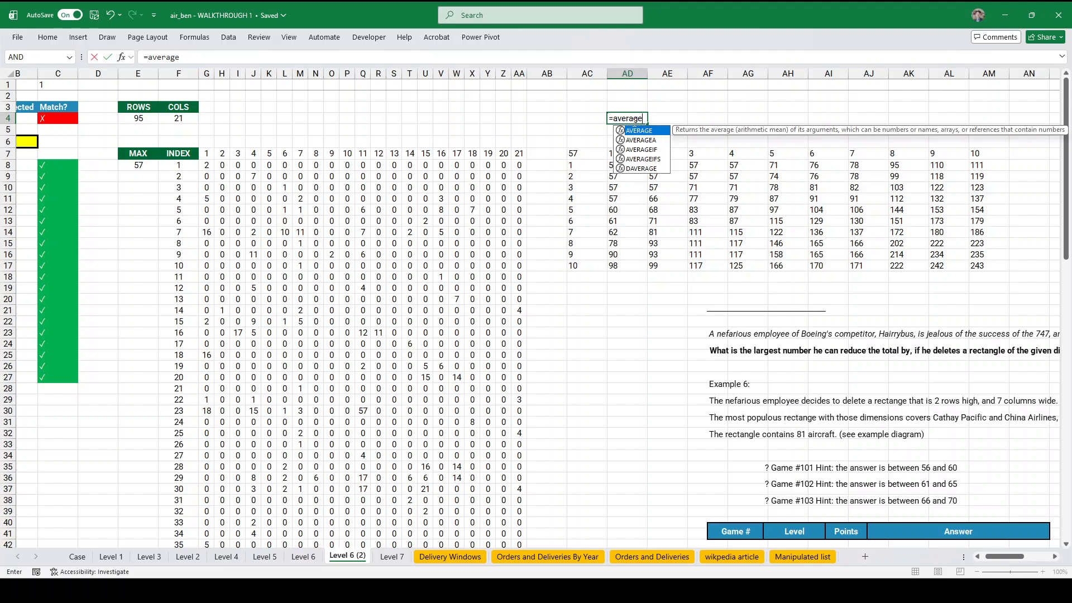
text(()
key(Down)
key(Down)
key(Down)
key(Down)
key(ctrl+shift+Right)
key(ctrl+shift+Down)
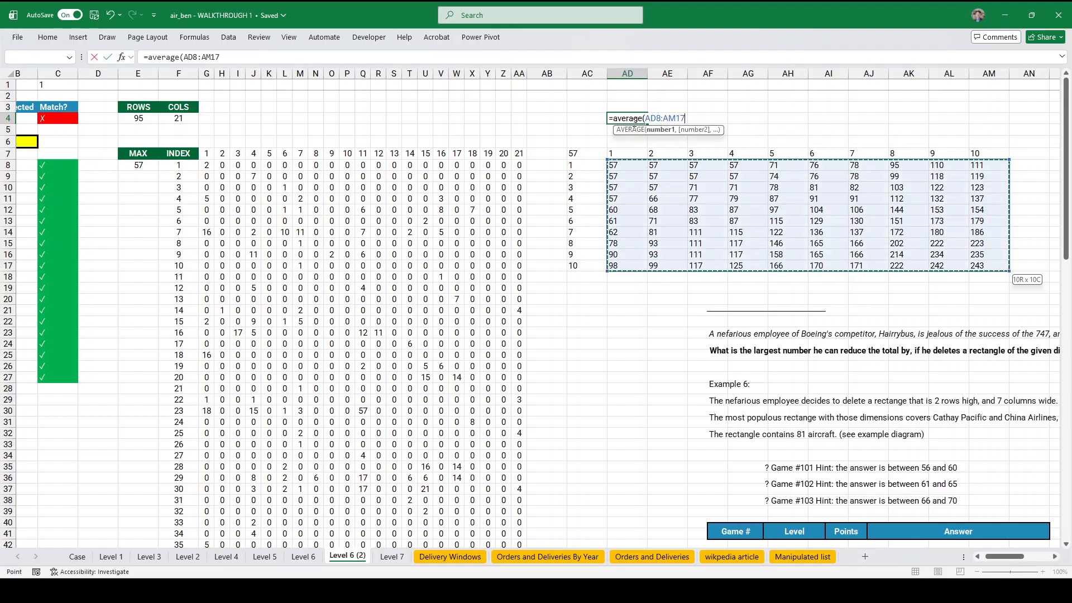
key(Return)
key(Up)
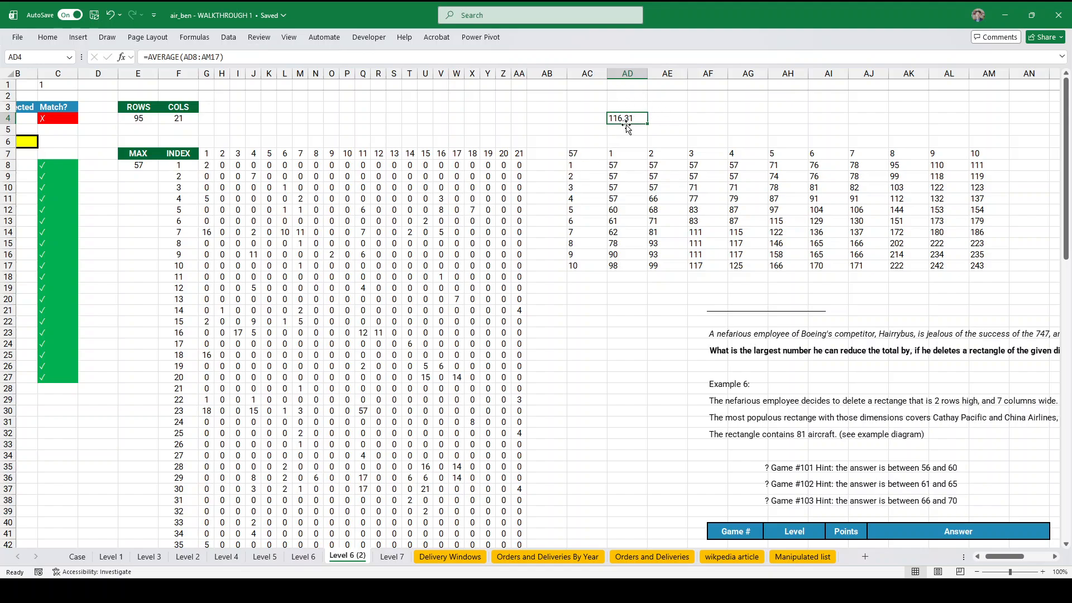
- Copy the average from AD4 and paste it as a value into the Bonus 4 answer cell E19 on the Case sheet
key(ctrl+c)
click(78, 557)
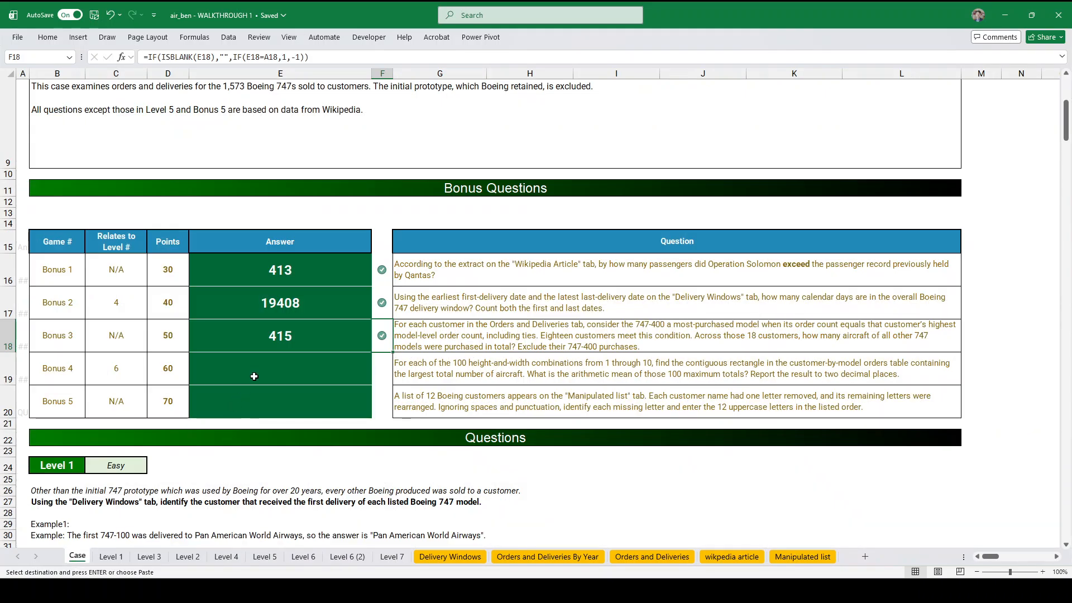
click(254, 377)
key(ctrl+shift+v)
key(Down)
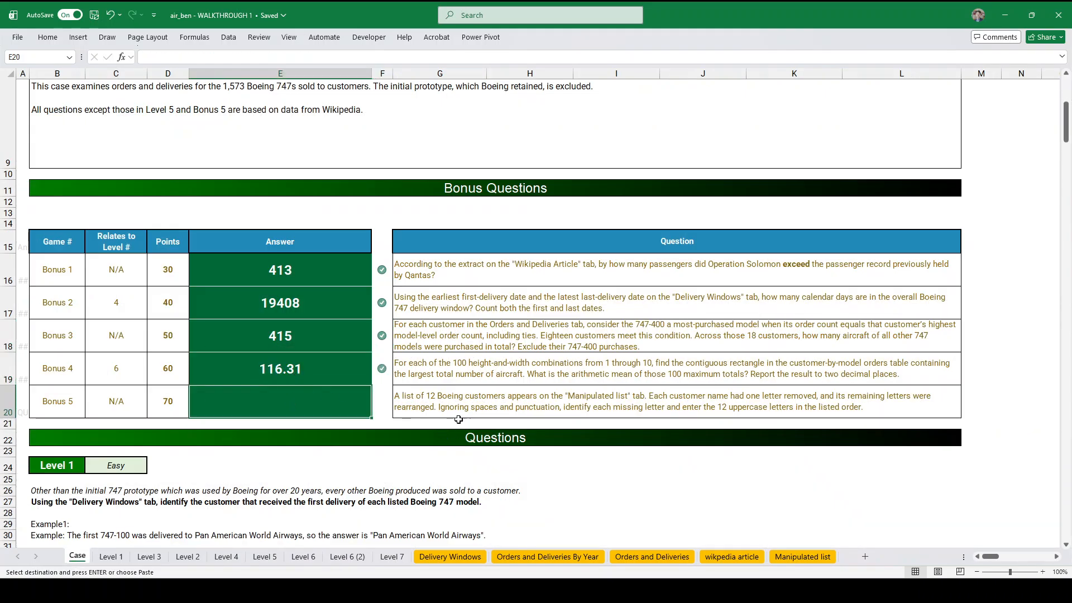
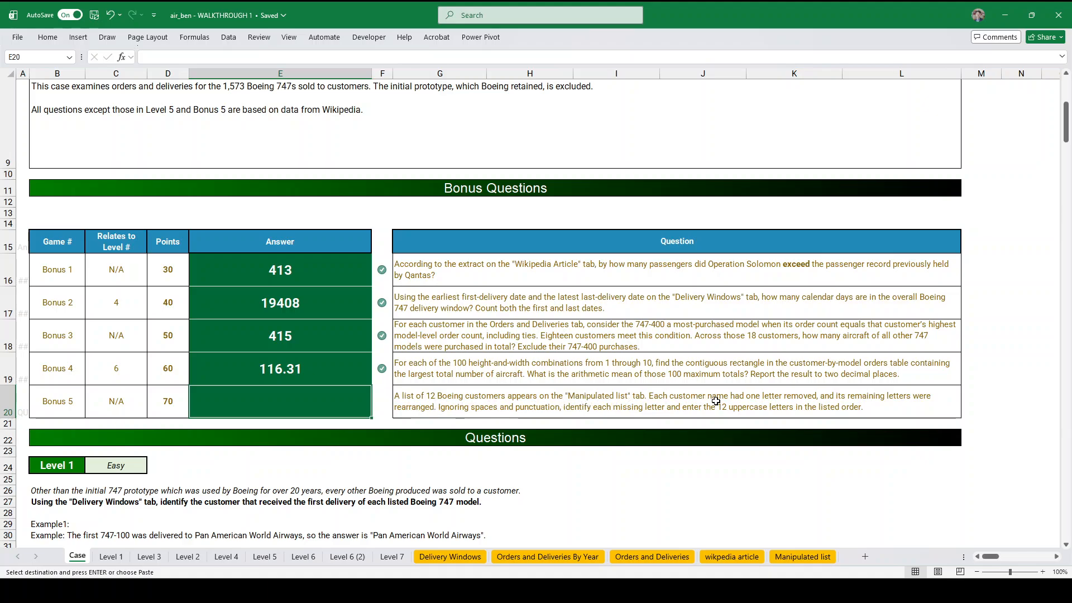
- On the Manipulated list sheet, enter Santa in E3 as the first scrambled name to test
click(806, 560)
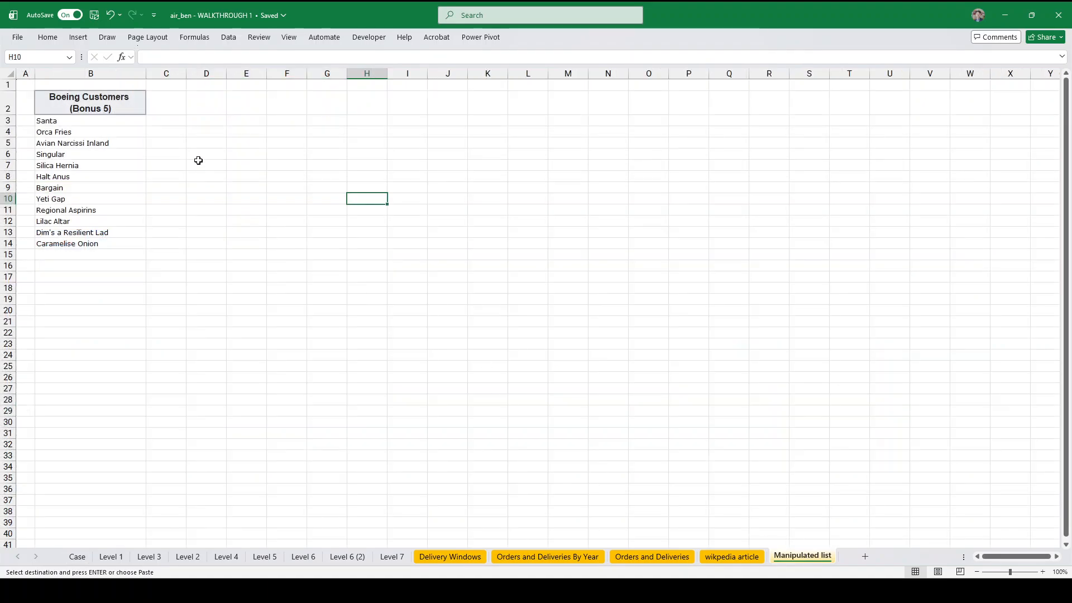
click(241, 121)
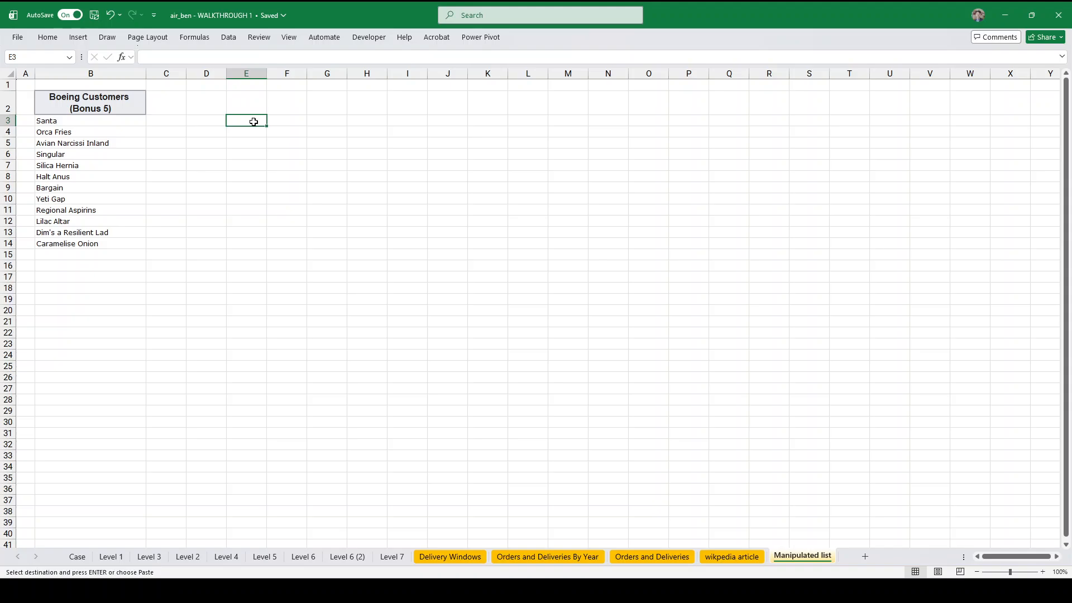
text(Santa)
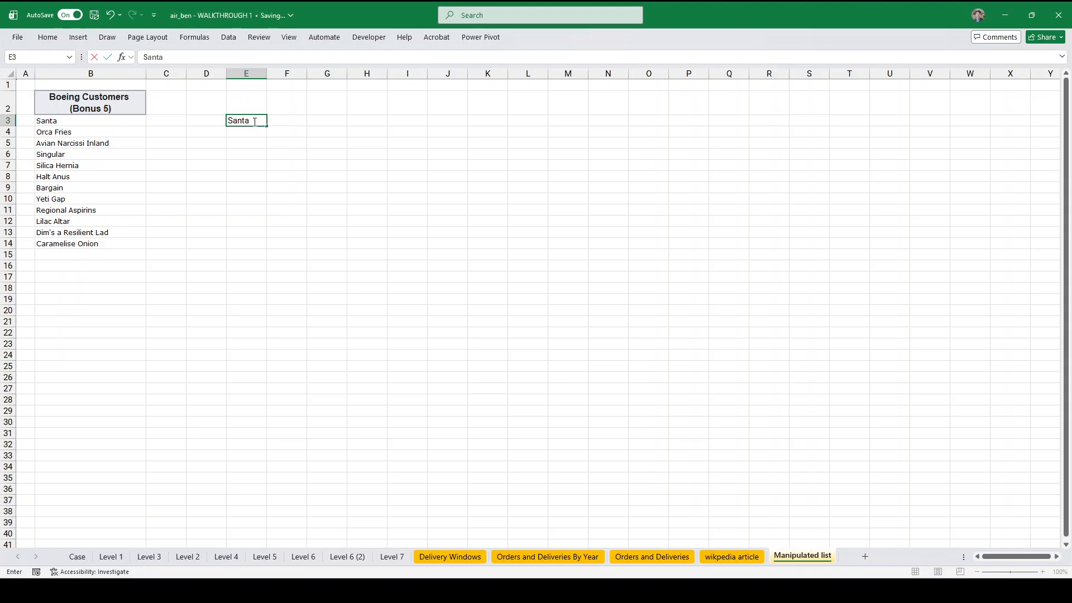
- Split the name in E3 into separate letters from F3 with =REGEXEXTRACT(E3,"\w",1)
key(Tab)
text(=)
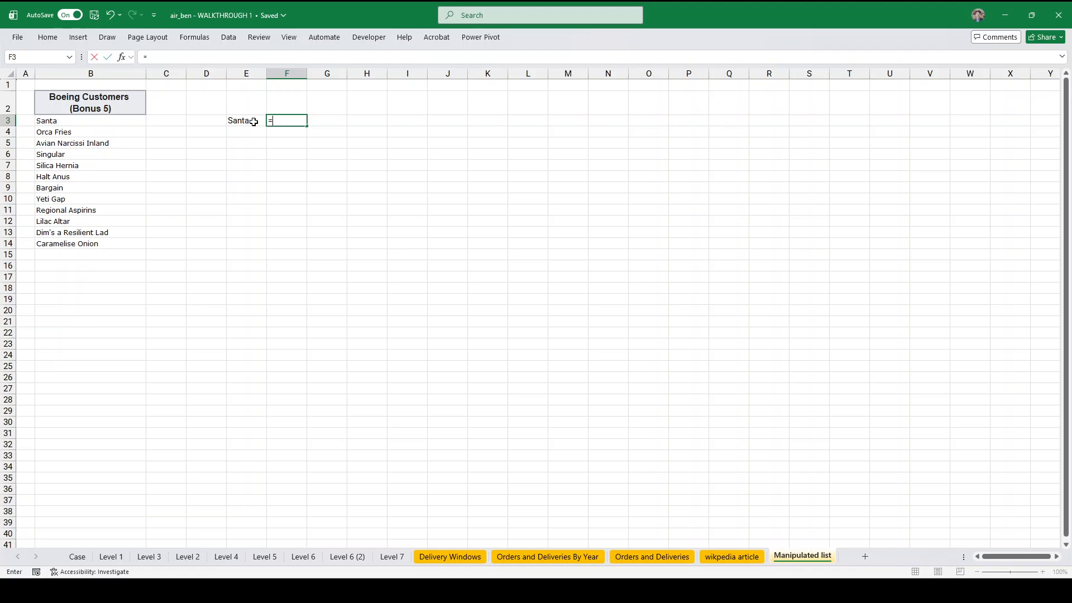
text(rege)
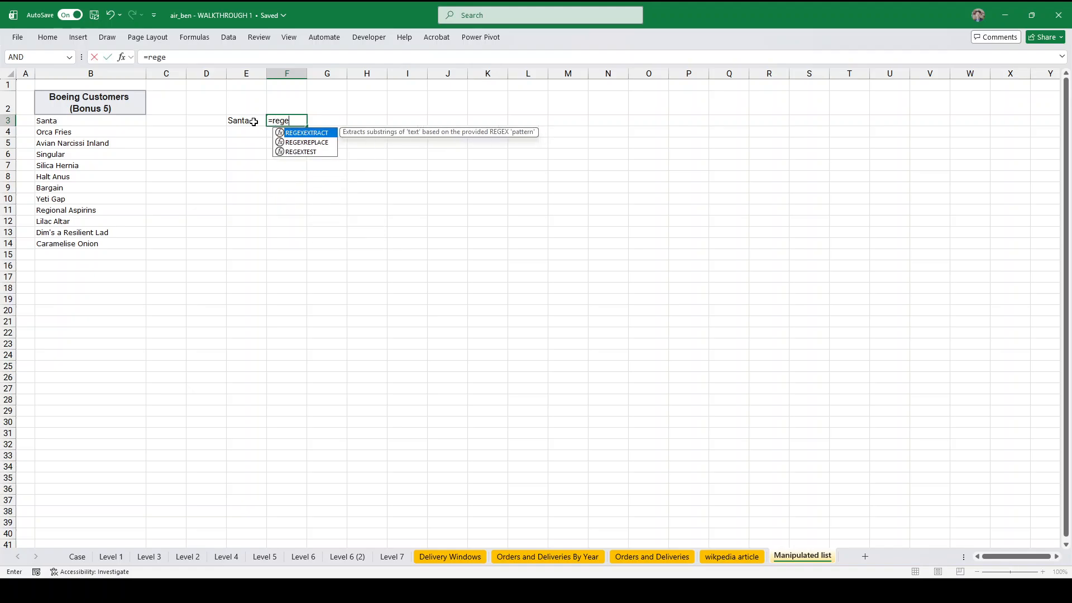
key(Tab)
click(253, 122)
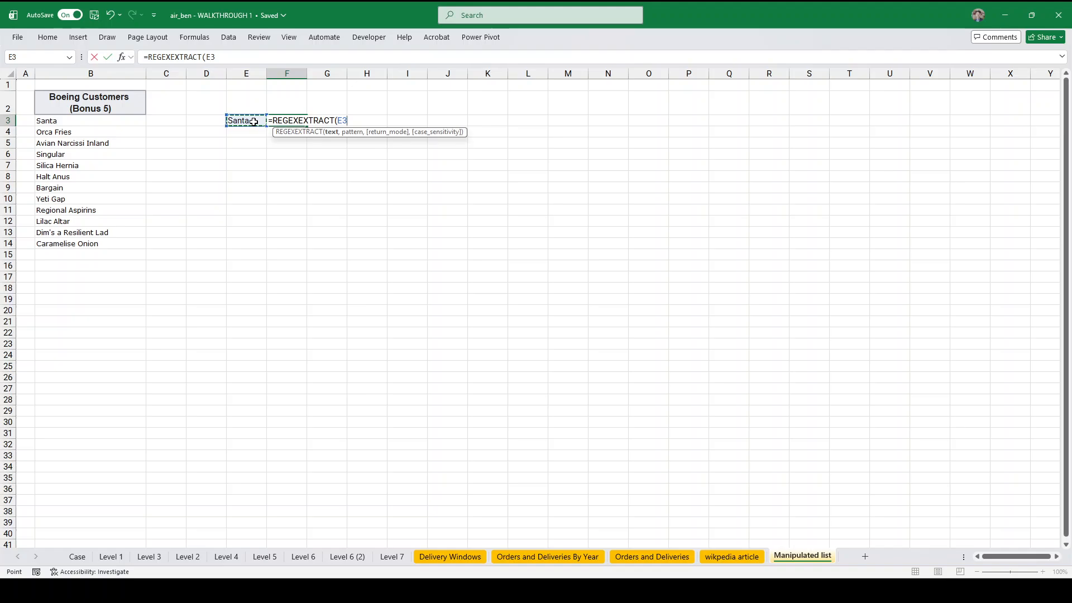
text(,"\w)
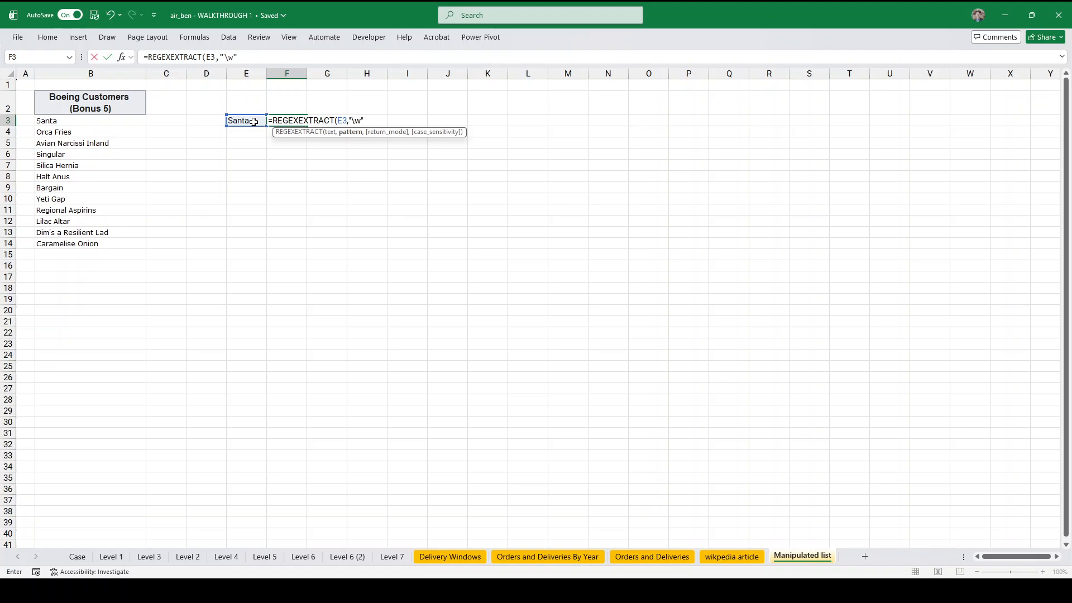
text(",)
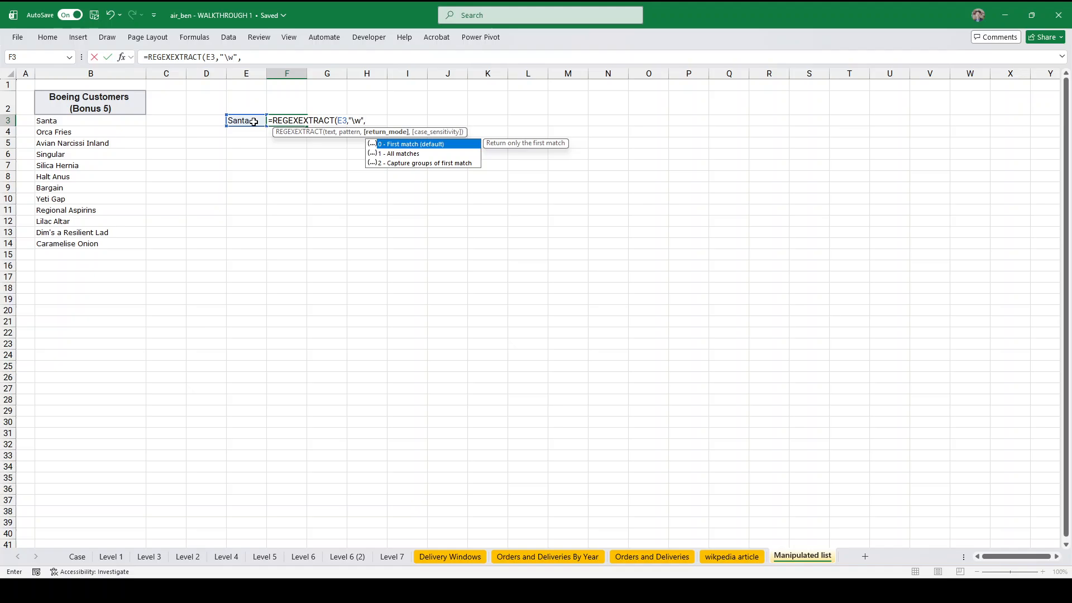
text(1))
key(Return)
key(Up)
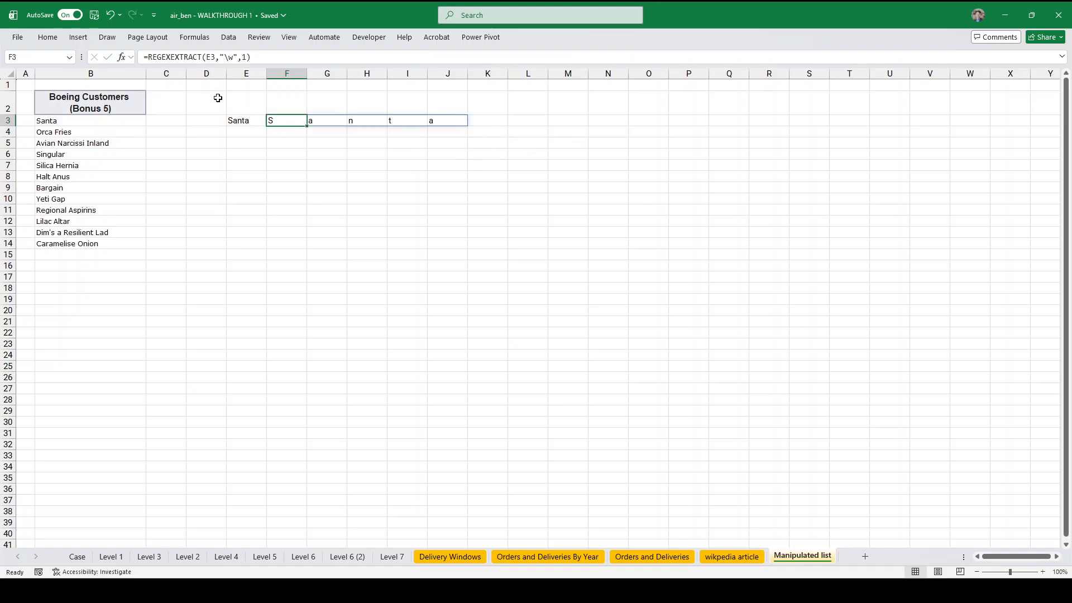
- Wrap the letter-splitting formula in F3 in UPPER so it returns capital letters
click(244, 157)
click(290, 119)
click(150, 57)
text(upper()
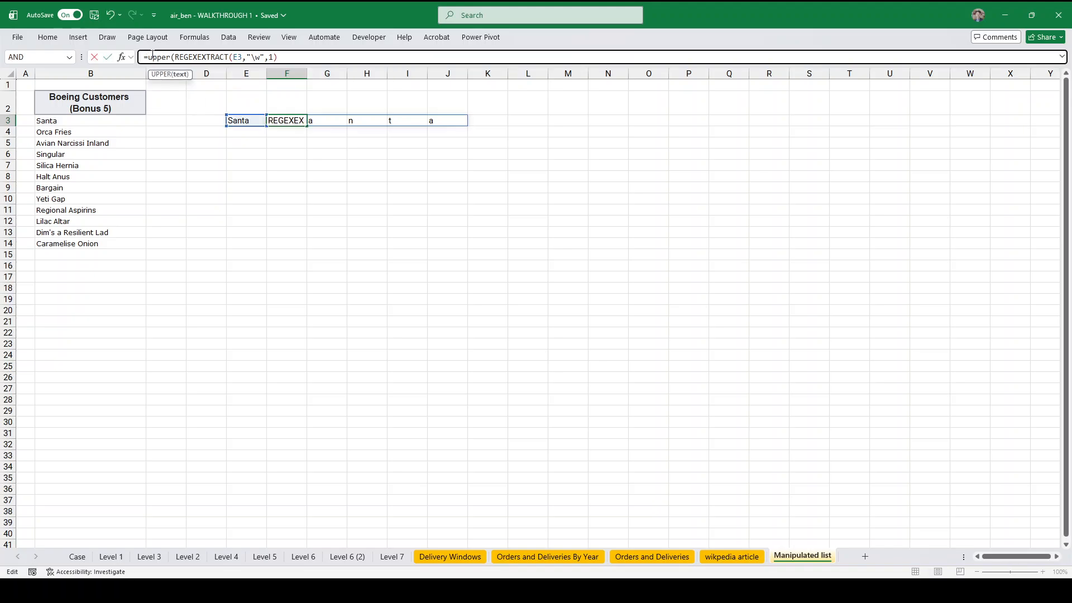
key(End)
text())
key(Return)
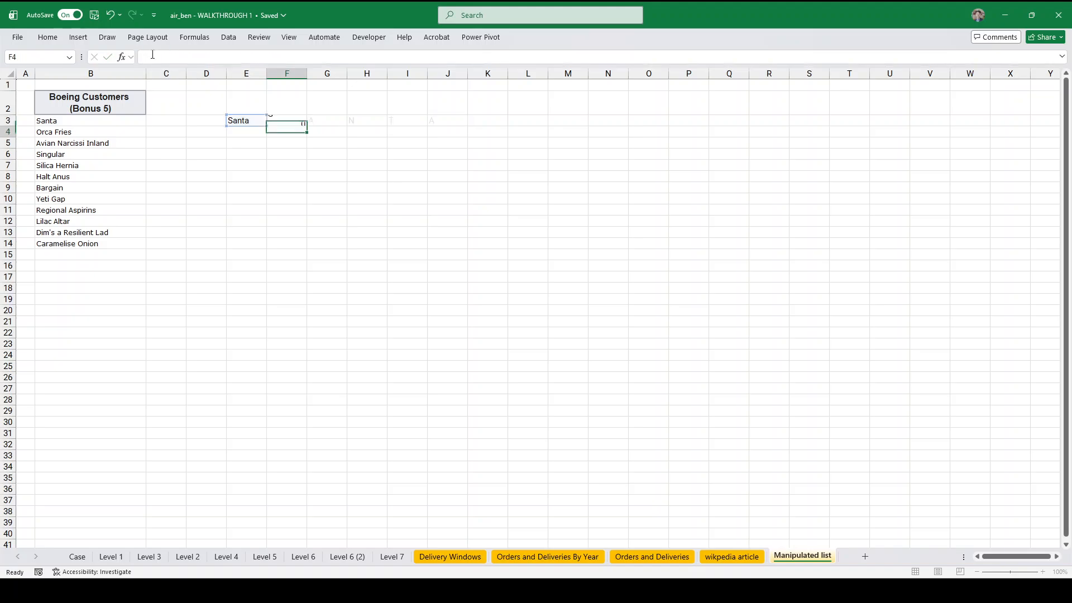
key(Down)
key(Left)
text(=)
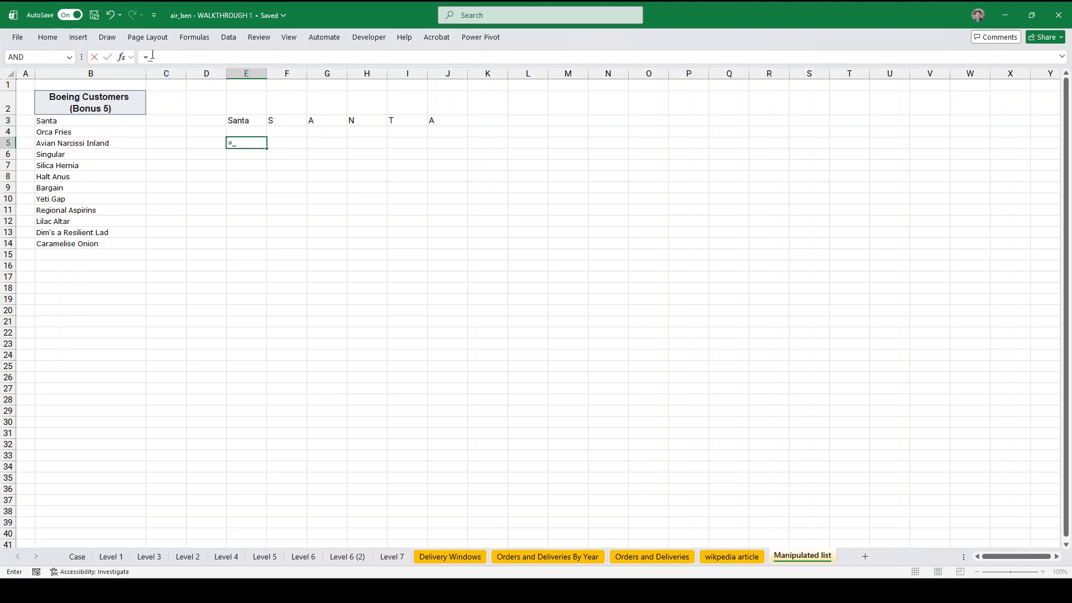
key(Return)
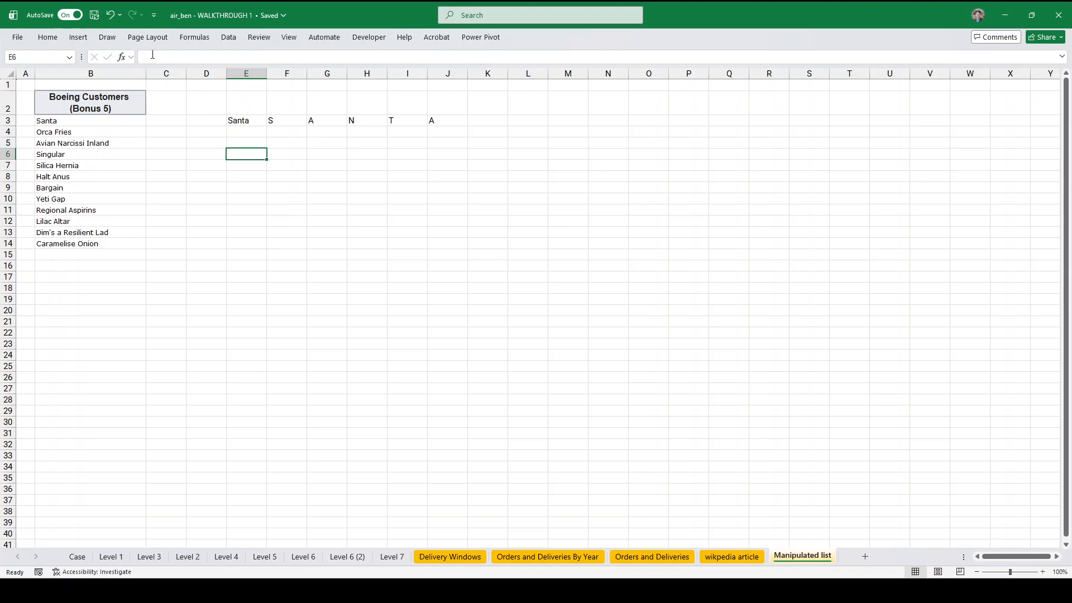
- Enter the letter A in E6 and return its character code in F6 with =CODE(E6)
text(A)
key(Return)
key(Up)
key(Right)
text(=char)
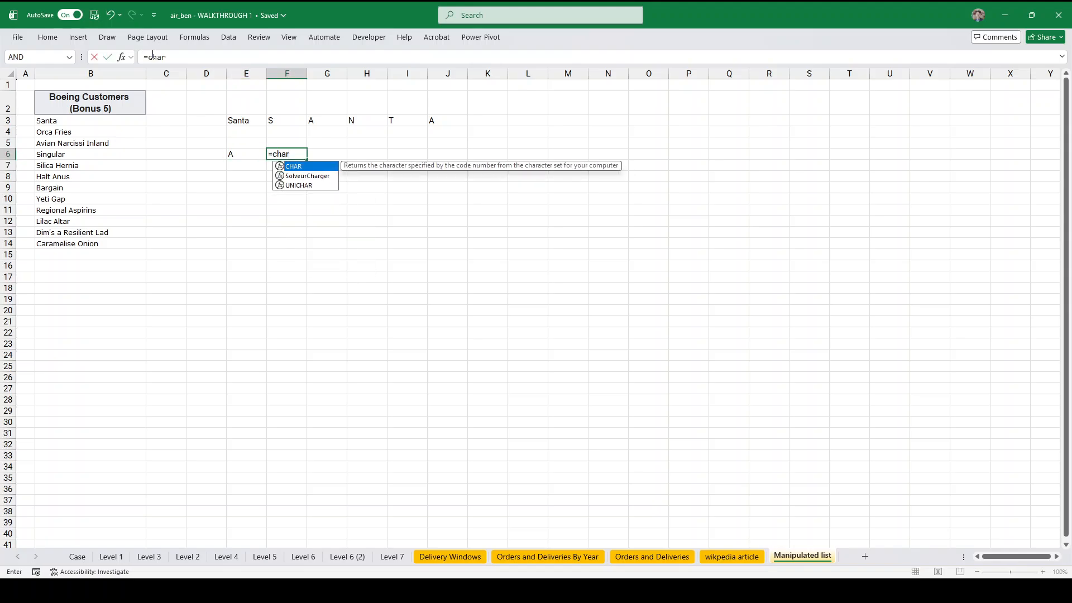
text(()
key(Left)
key(BackSpace)
key(BackSpace)
key(BackSpace)
key(BackSpace)
key(BackSpace)
key(BackSpace)
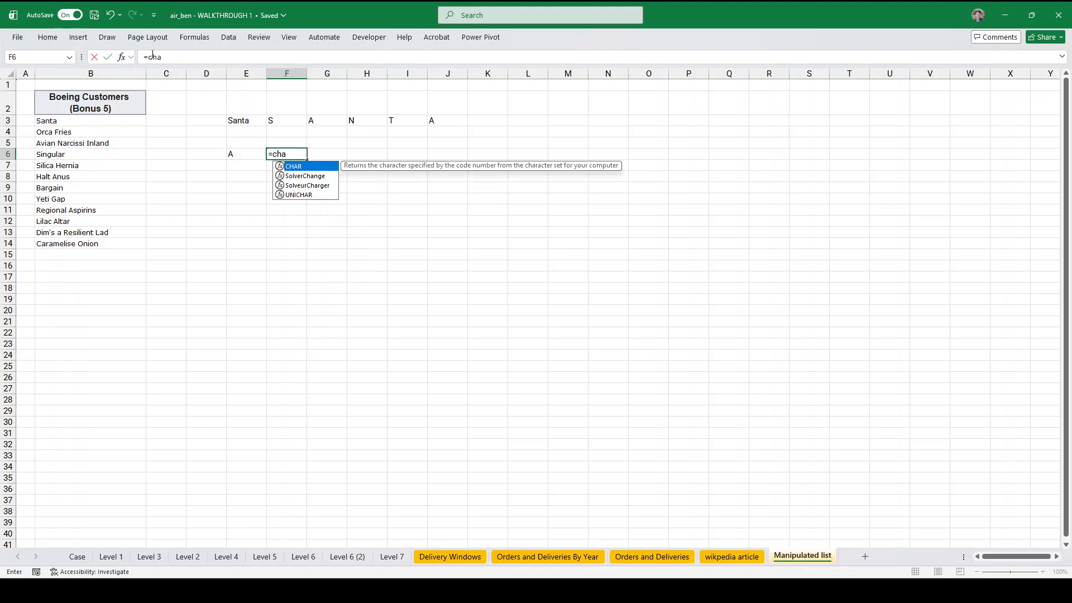
text(ode()
key(Left)
text())
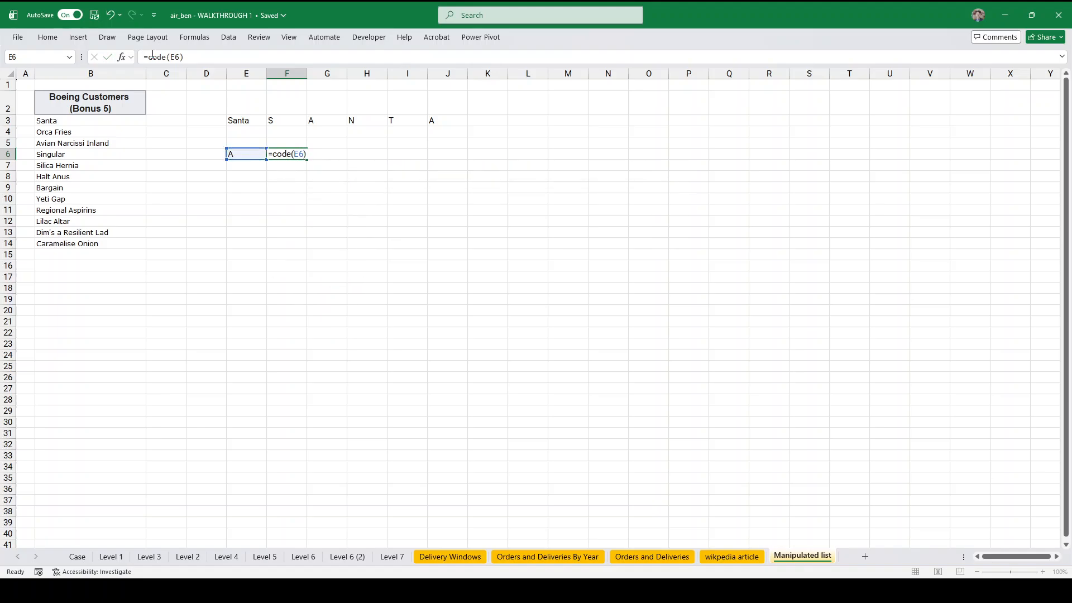
key(Return)
key(Up)
key(Left)
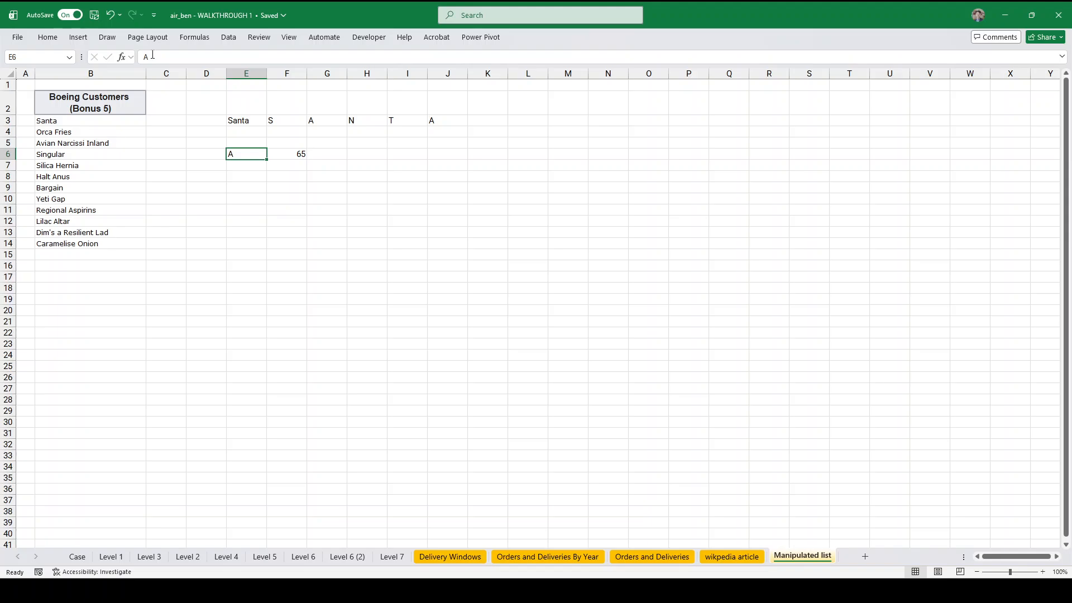
- Replace the letter in E6 with =SEQUENCE(26,,65) to list the character codes of the capital letters
key(Delete)
text(=)
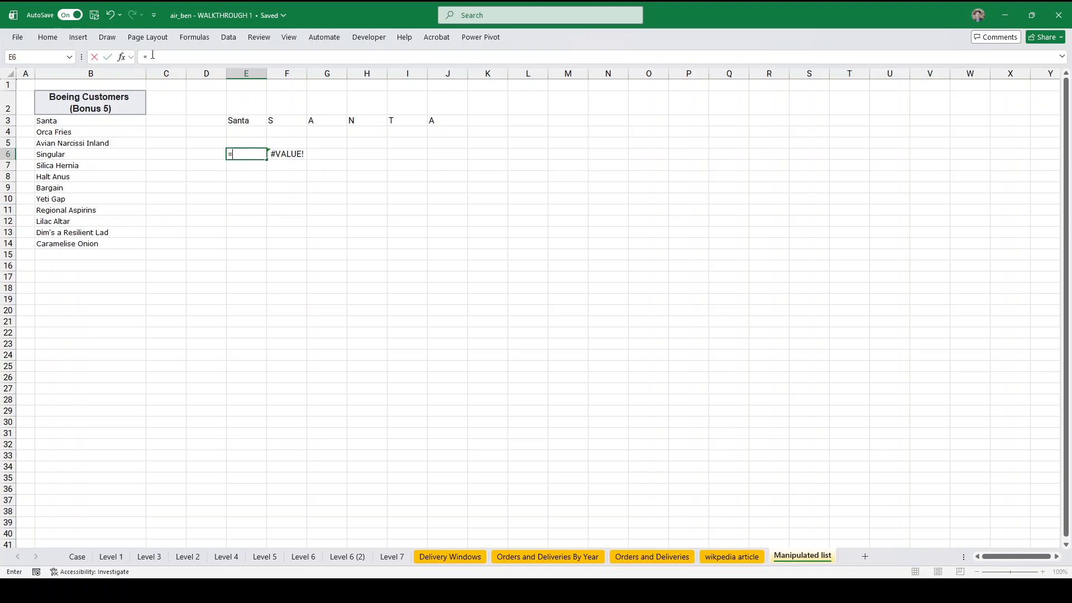
text(sequence(2)
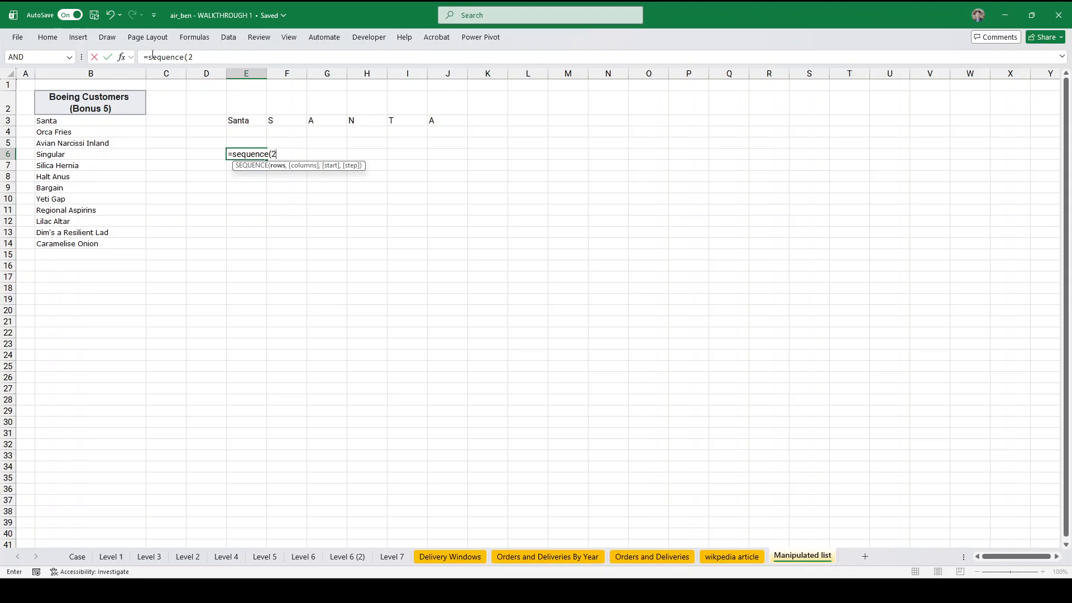
text(6,,65))
key(ctrl+Return)
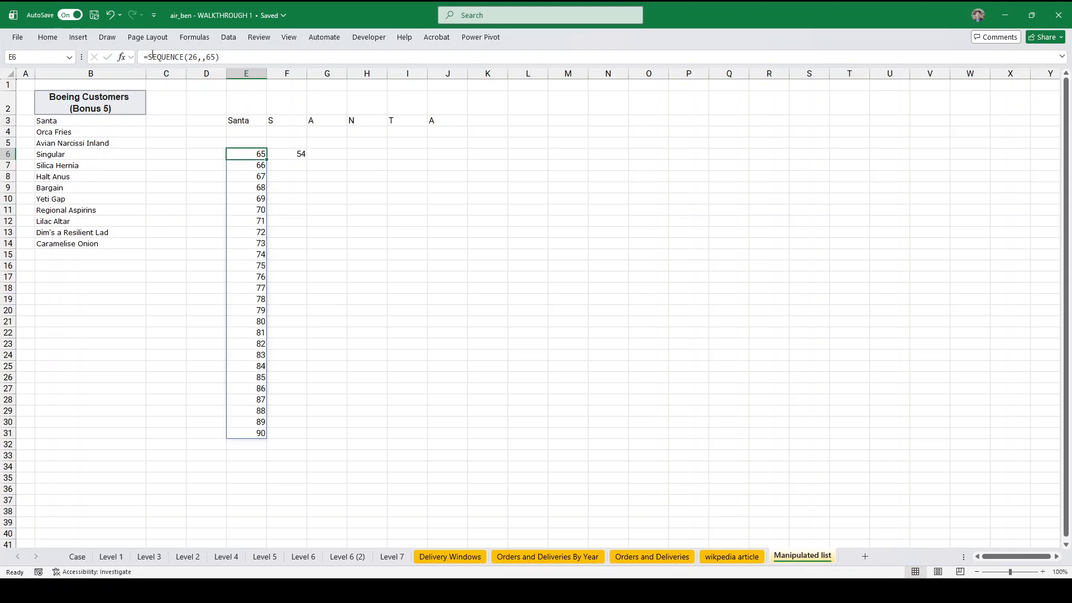
- Wrap the sequence in E6 in CHAR so it lists the alphabet from A to Z
click(150, 57)
text(char()
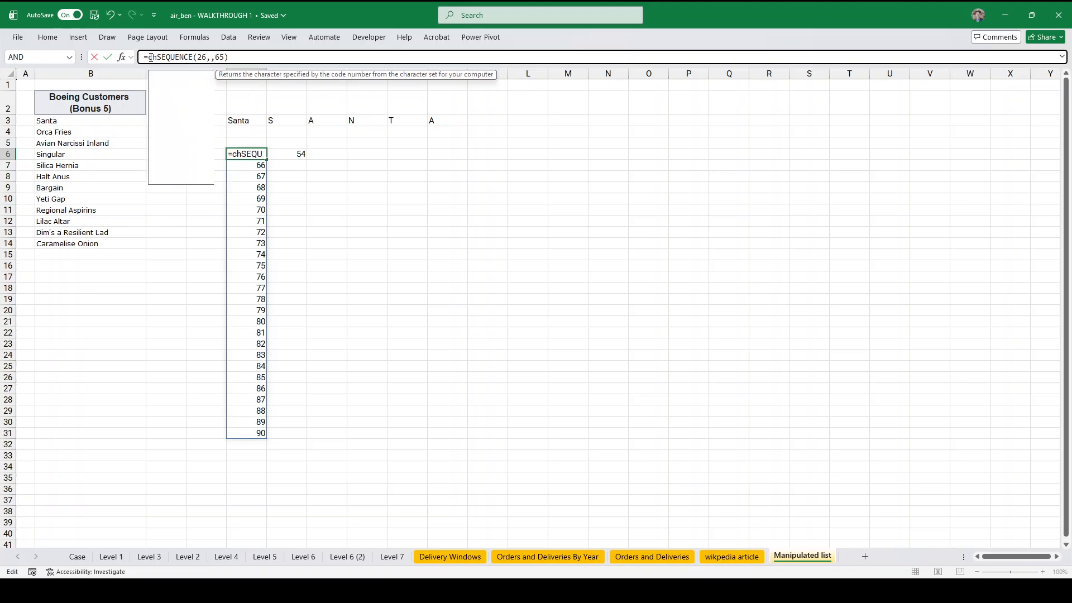
key(End)
text())
key(ctrl+Return)
- Replace the code formula in F6 with =CONCAT(F3#,E6) to append the candidate letter to the name's letters
key(Right)
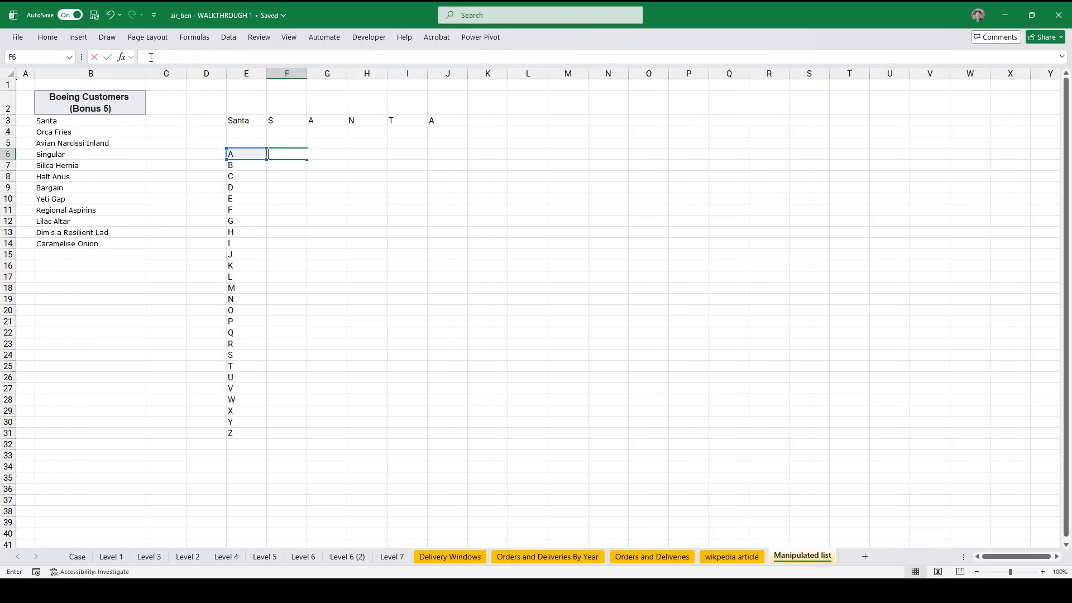
key(Delete)
text(=)
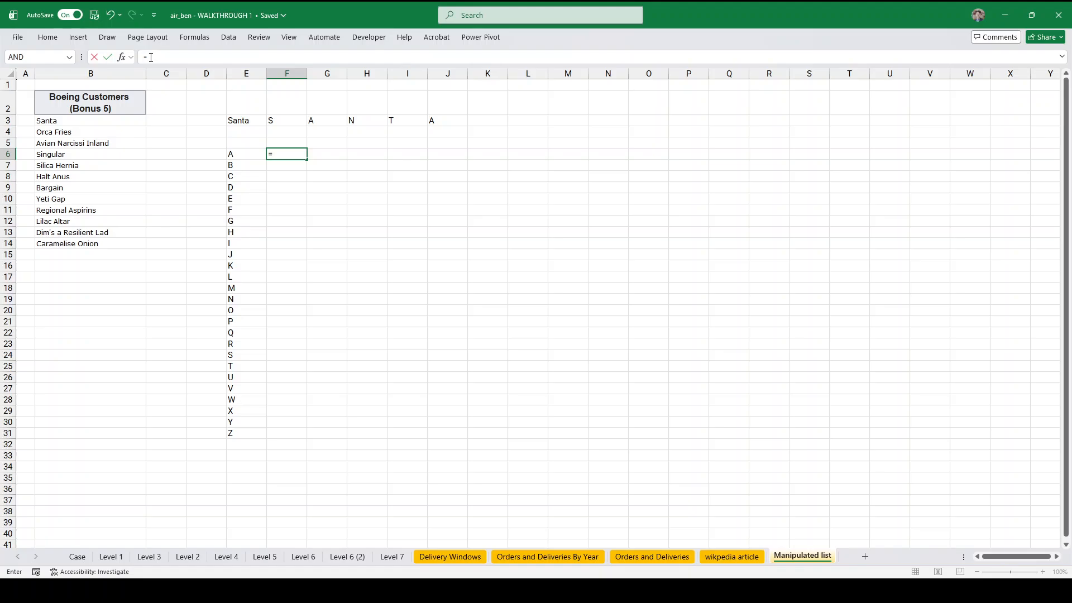
text(concat)
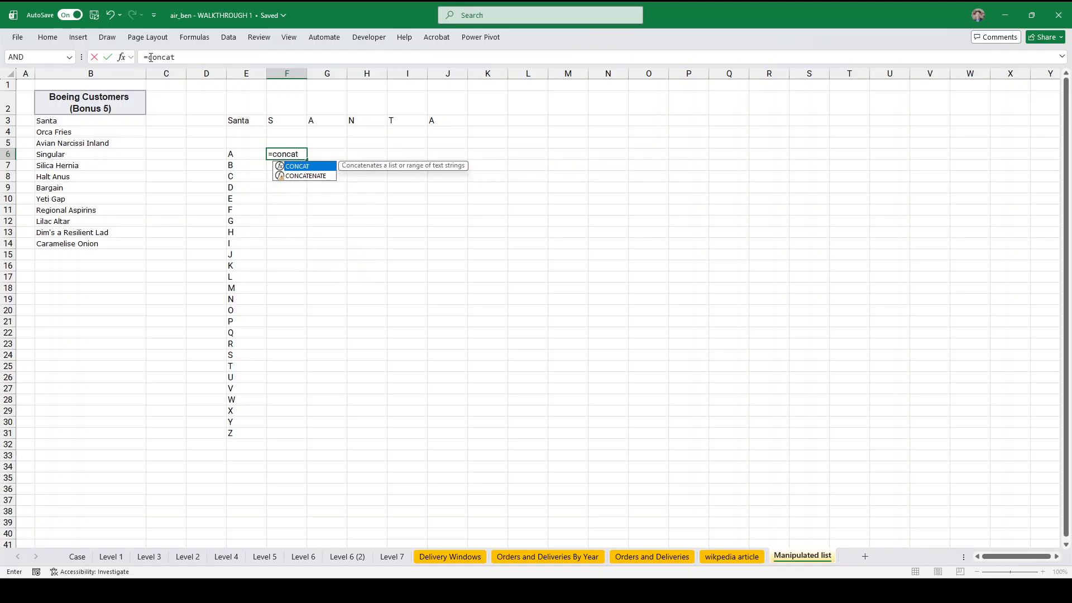
text(()
click(297, 122)
text(#)
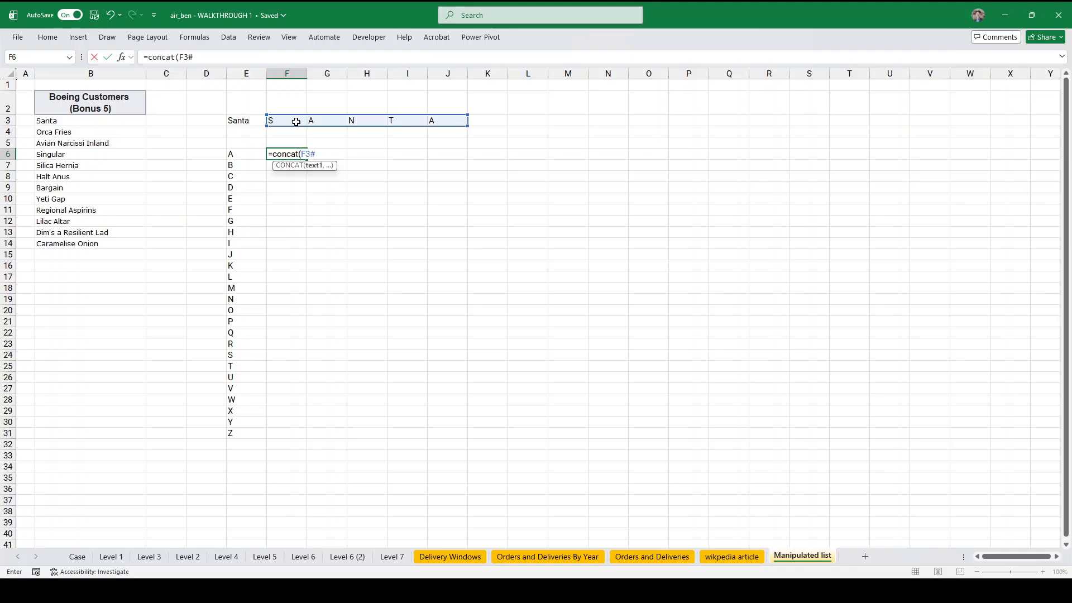
text(,)
click(253, 156)
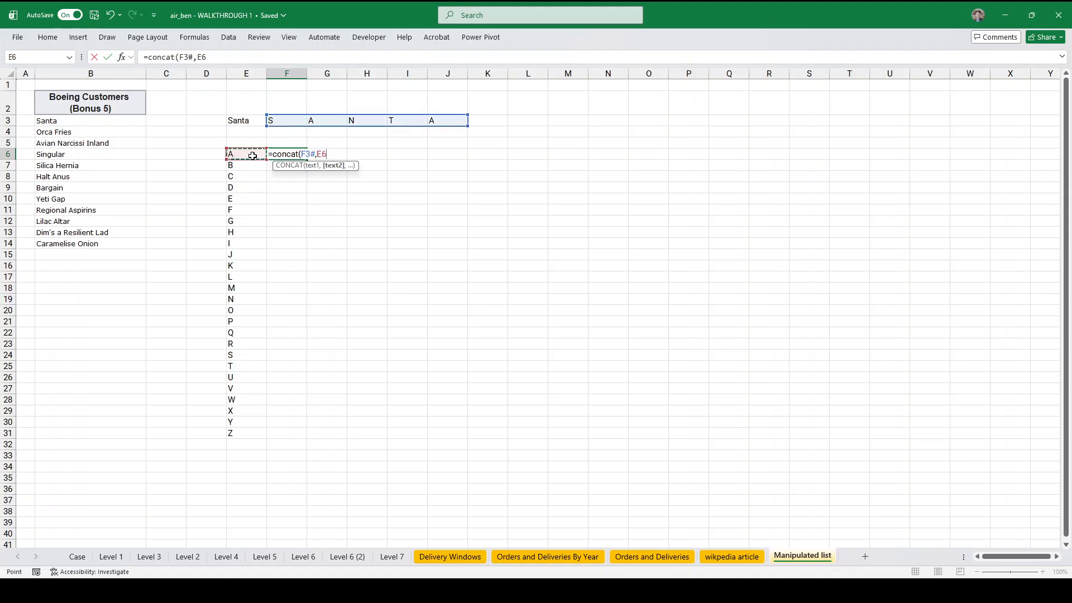
key(ctrl+Return)
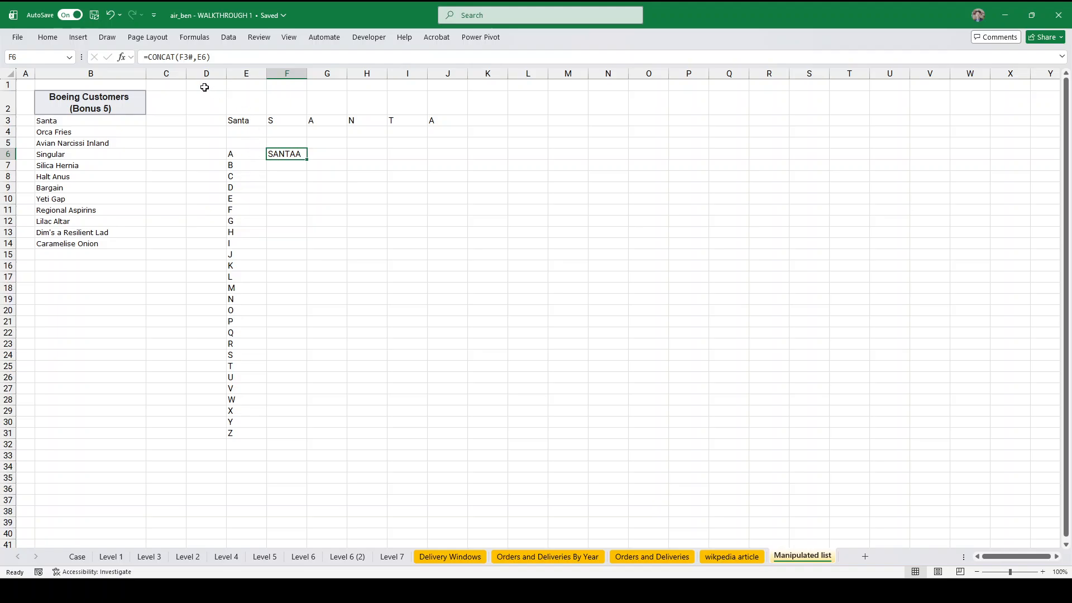
- Make the F3# reference in F6 absolute as $F$3#
click(181, 57)
key(F4)
key(Return)
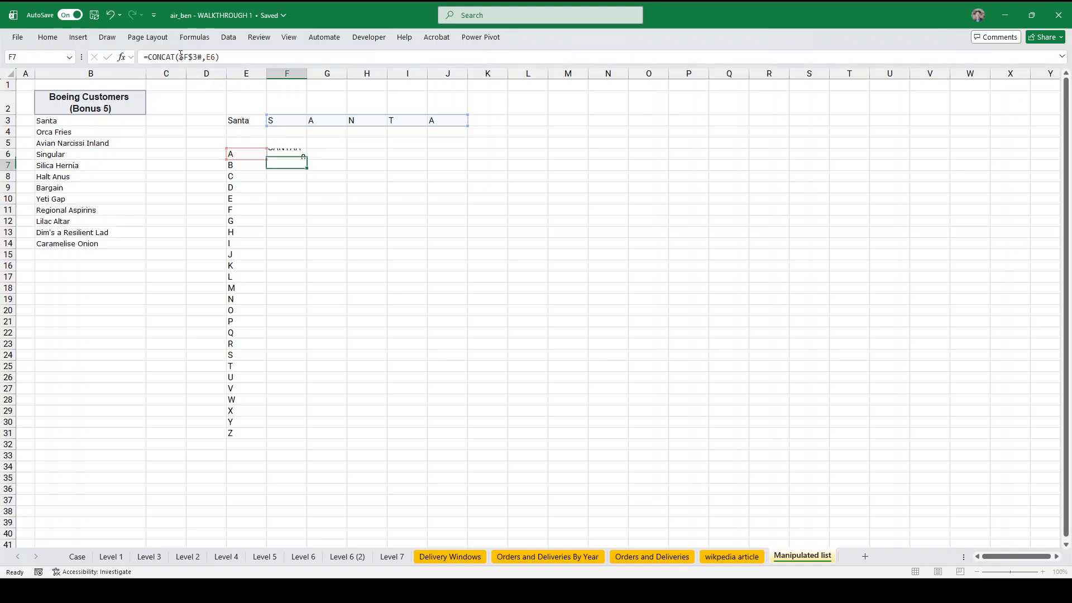
- Wrap the CONCAT in F6 in REGEXEXTRACT with pattern "." and return mode 1 to split it into characters
key(Up)
click(148, 58)
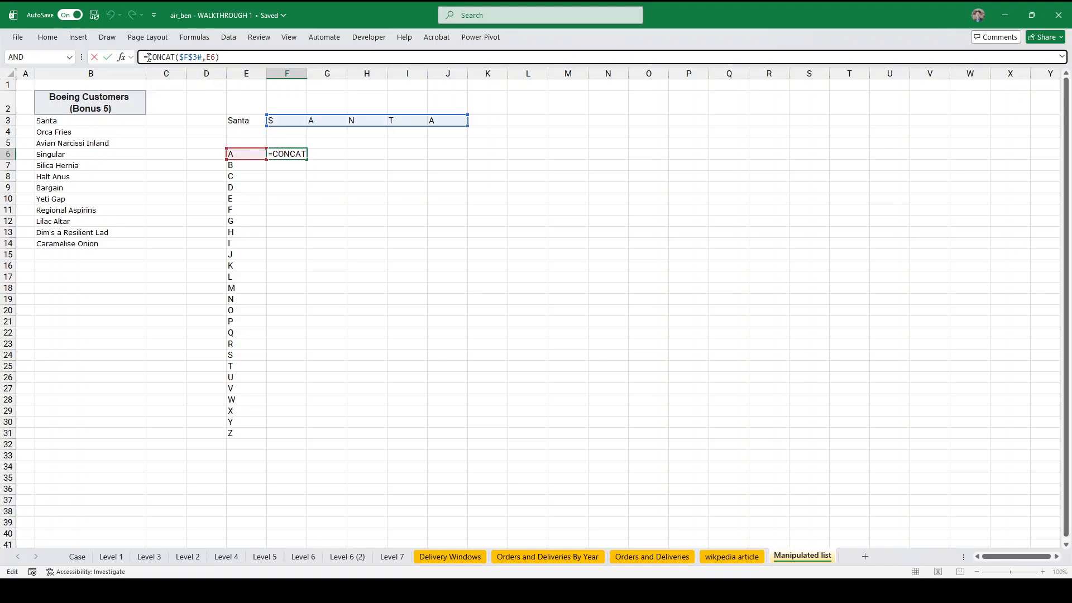
text(REGEXEXTRACT(CONCAT($F$3#)
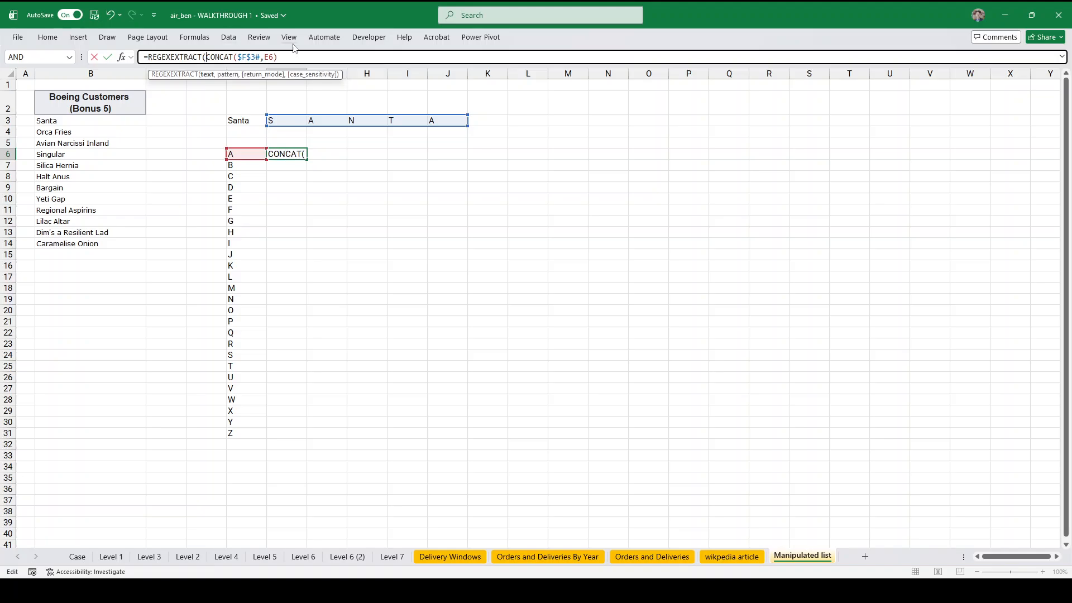
text(,E6),")
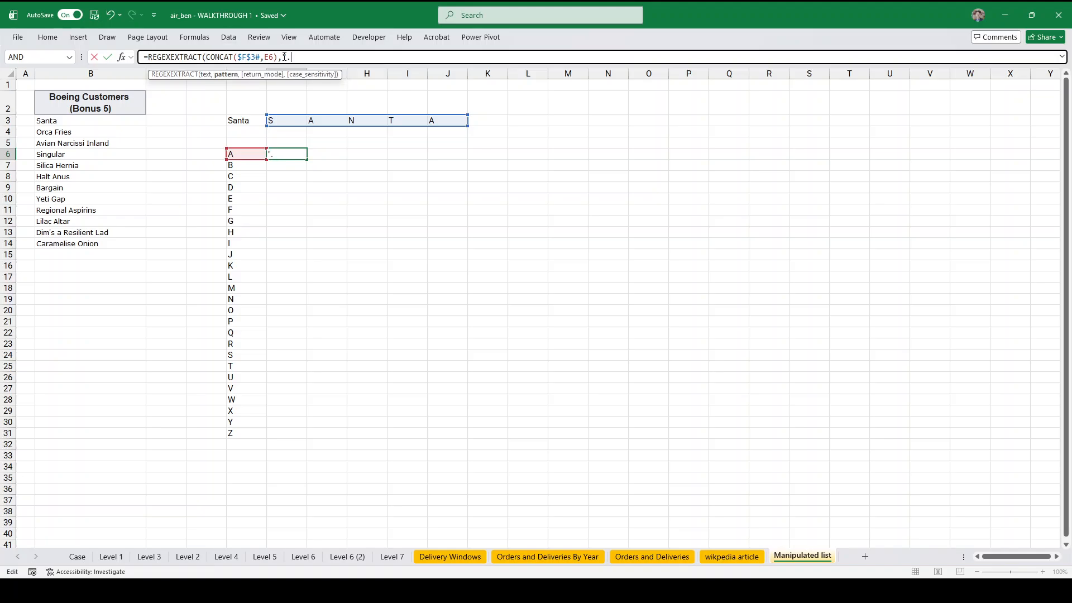
text(.",1)
key(ctrl+Return)
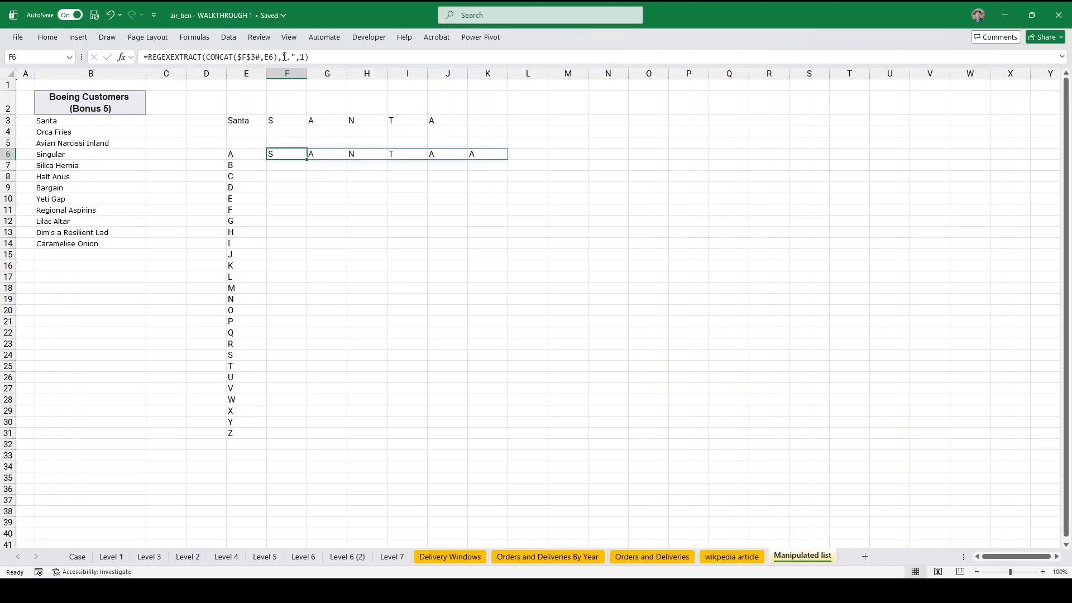
- Wrap the F6 formula in SORT with arguments 1, 1 and TRUE to alphabetise the letters across columns
click(149, 57)
text(sort()
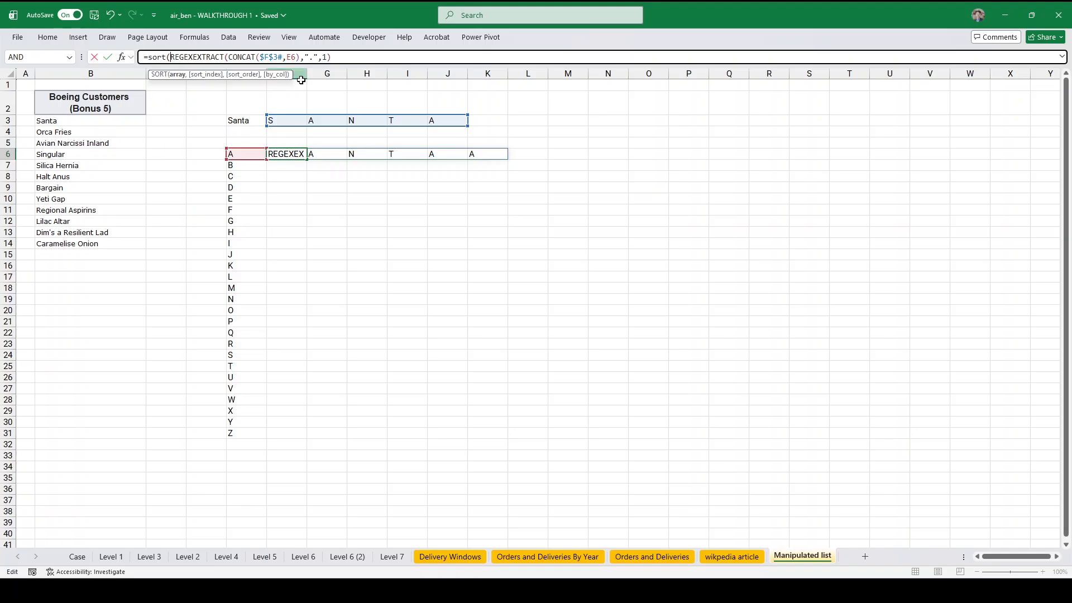
click(350, 58)
text(,1,1,)
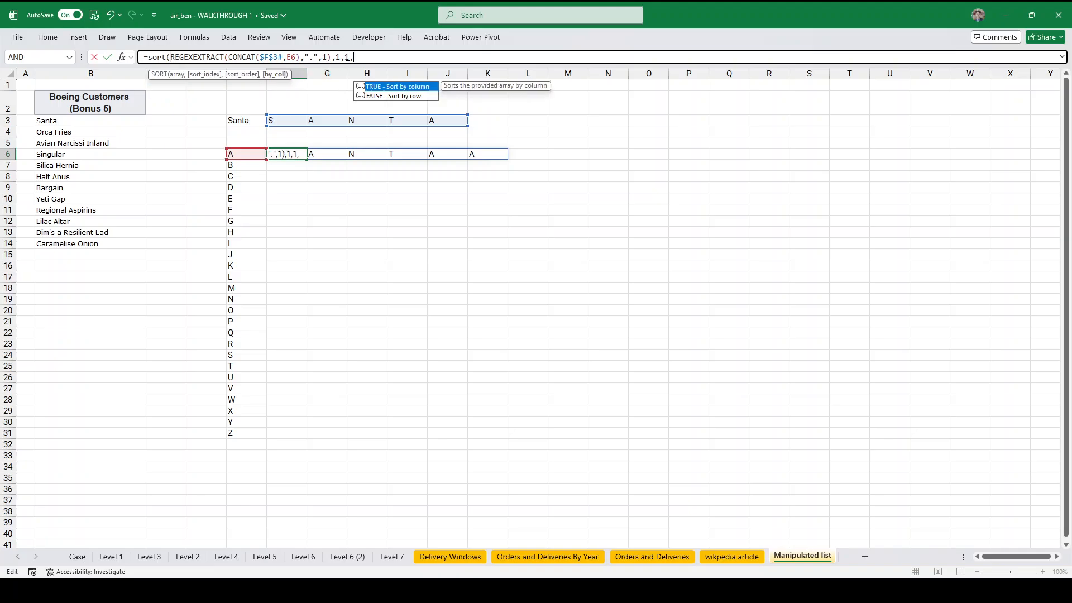
text(true))
key(Return)
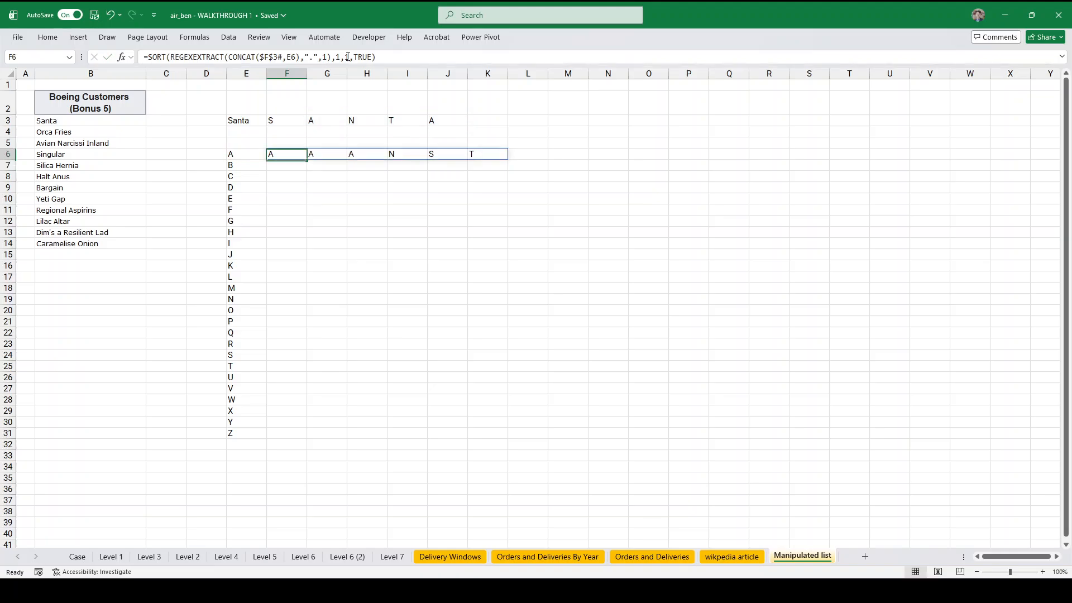
- Wrap the F6 formula in CONCAT to rejoin the sorted letters and fill it down to F31
click(148, 57)
text(concat()
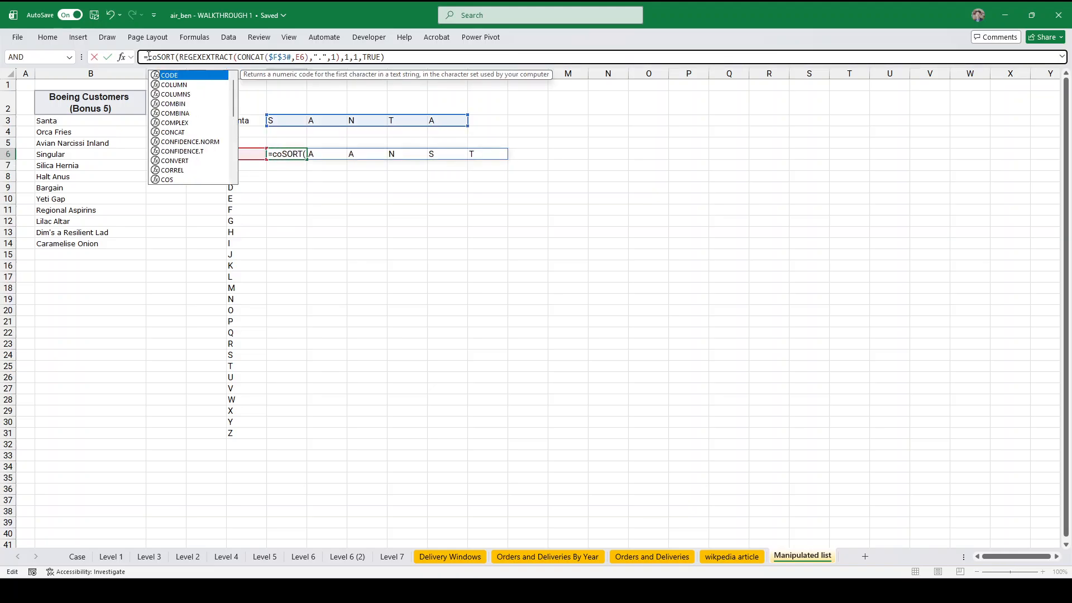
key(Return)
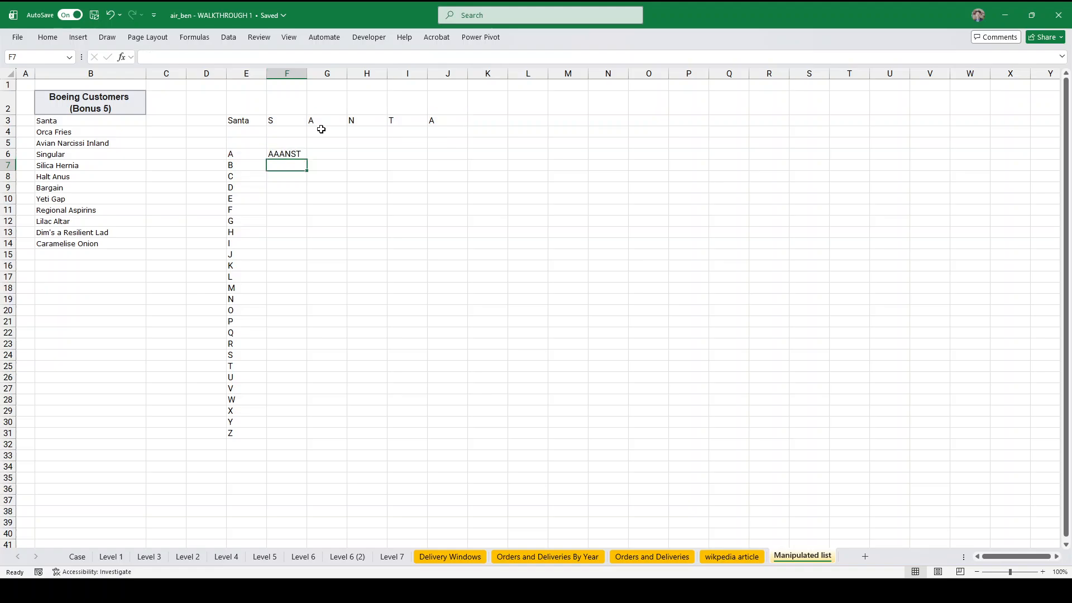
click(298, 151)
drag(306, 159, 291, 435)
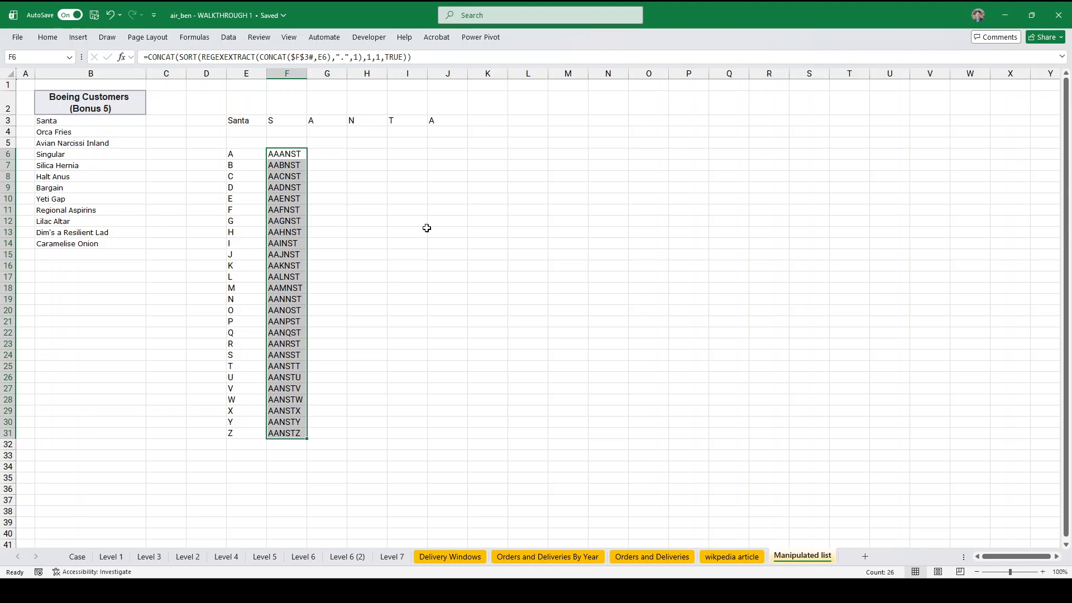
- List the airline names from L6 down with =odAirlines
click(524, 156)
text(=odAirlines)
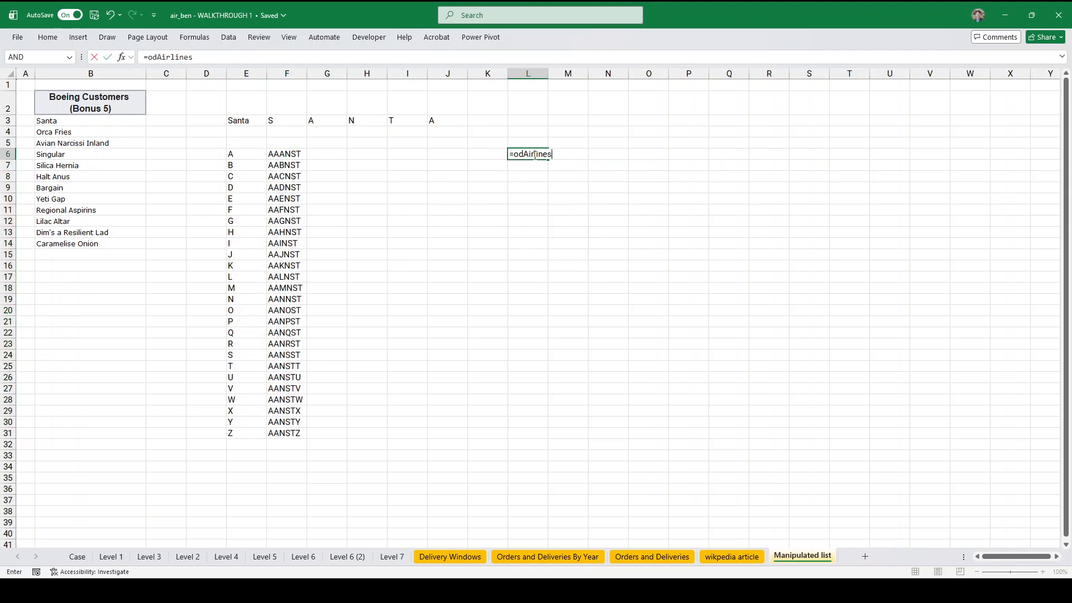
key(Return)
key(Up)
key(Right)
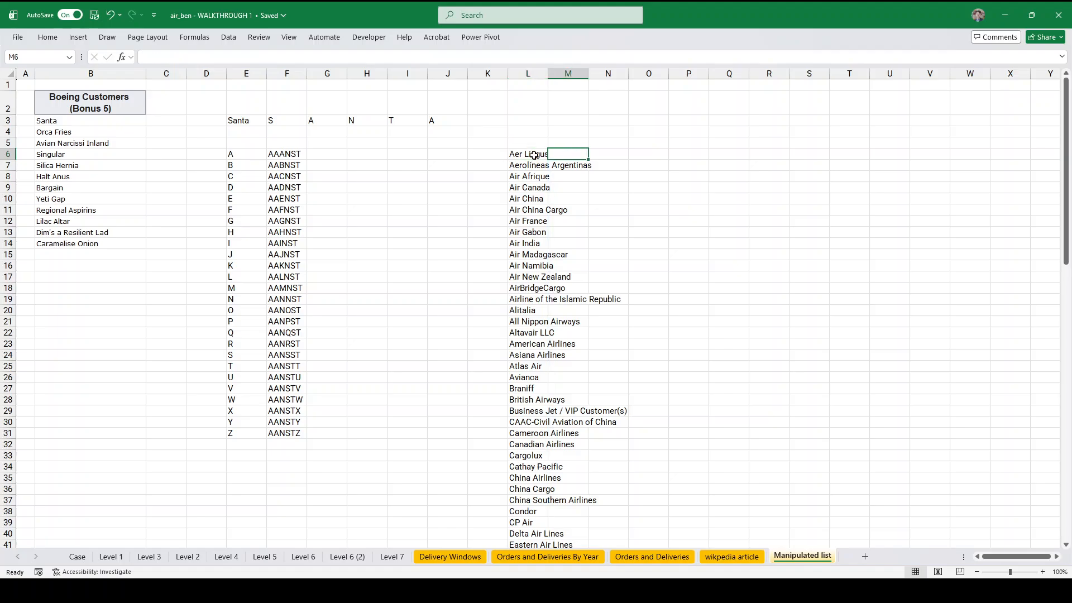
- Copy the letter-sorting formula from F6 into M6 and widen column L to fit the airline names
click(297, 156)
click(437, 59)
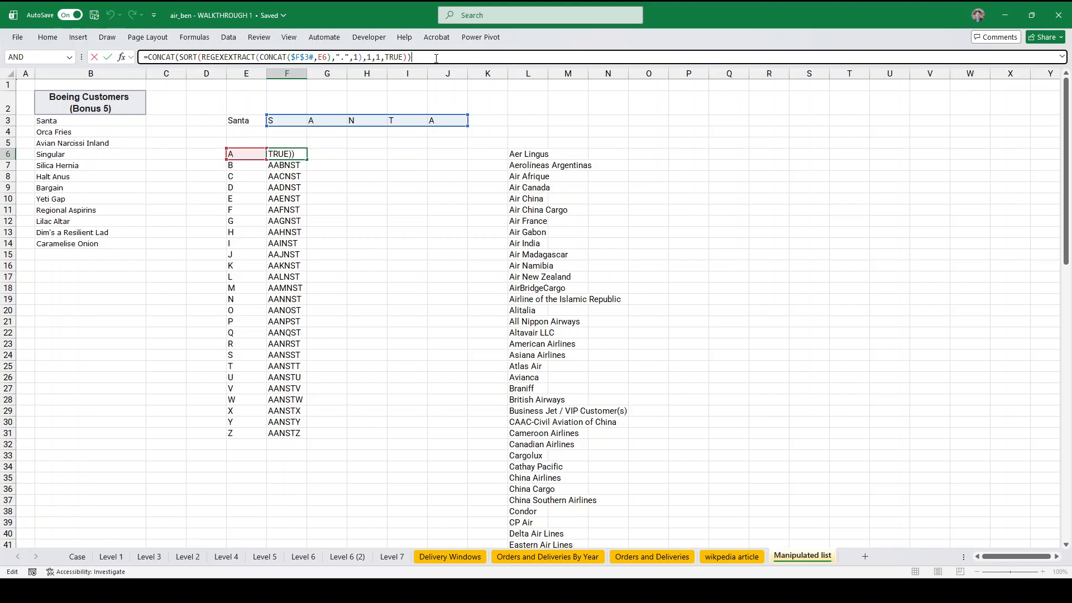
key(Escape)
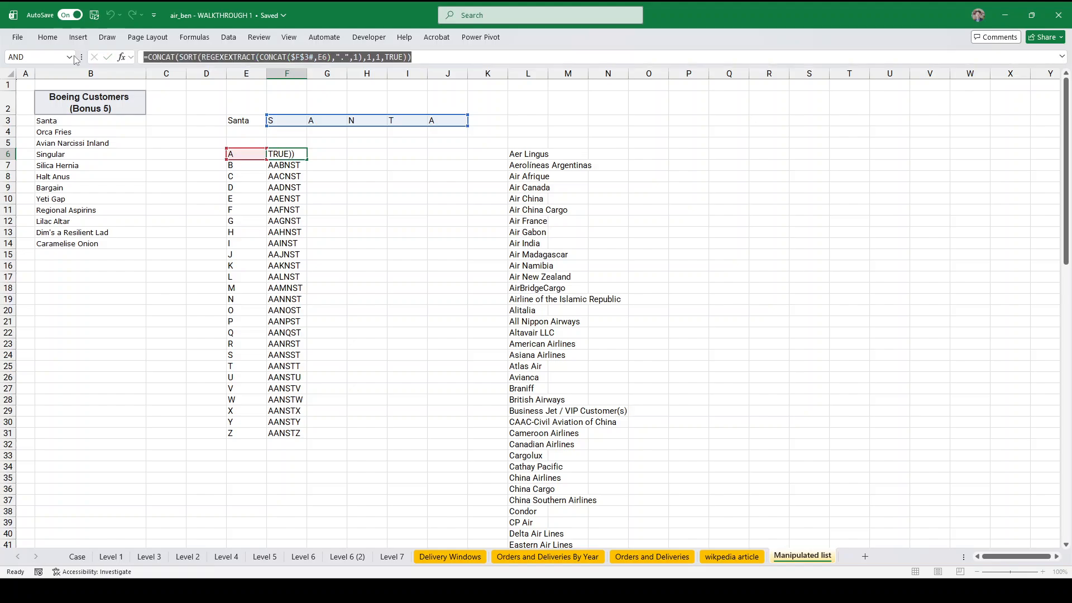
key(ctrl+c)
click(567, 154)
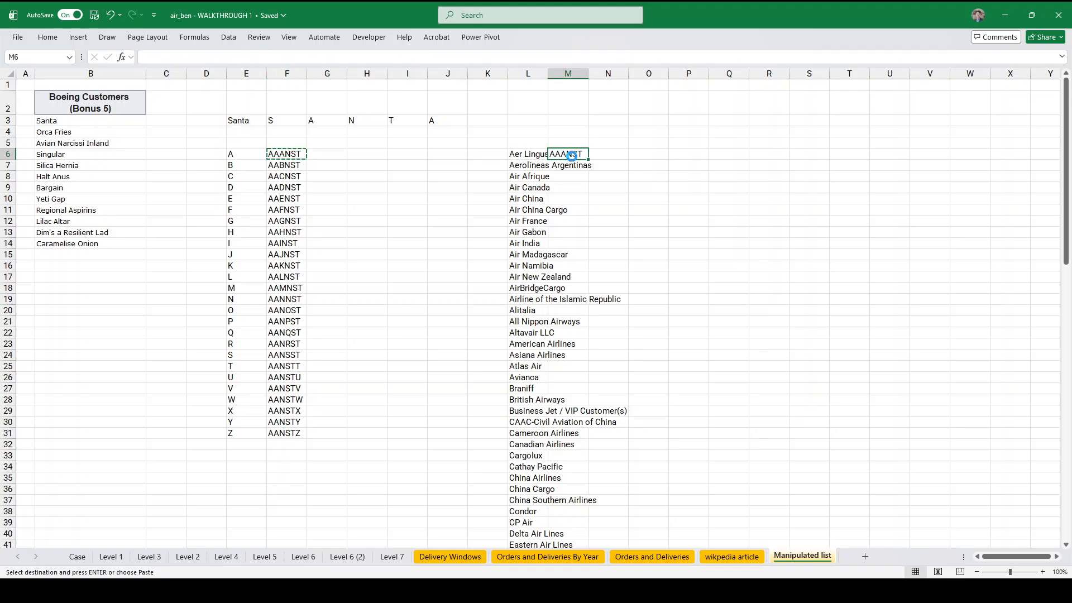
key(ctrl+v)
drag(551, 73, 639, 73)
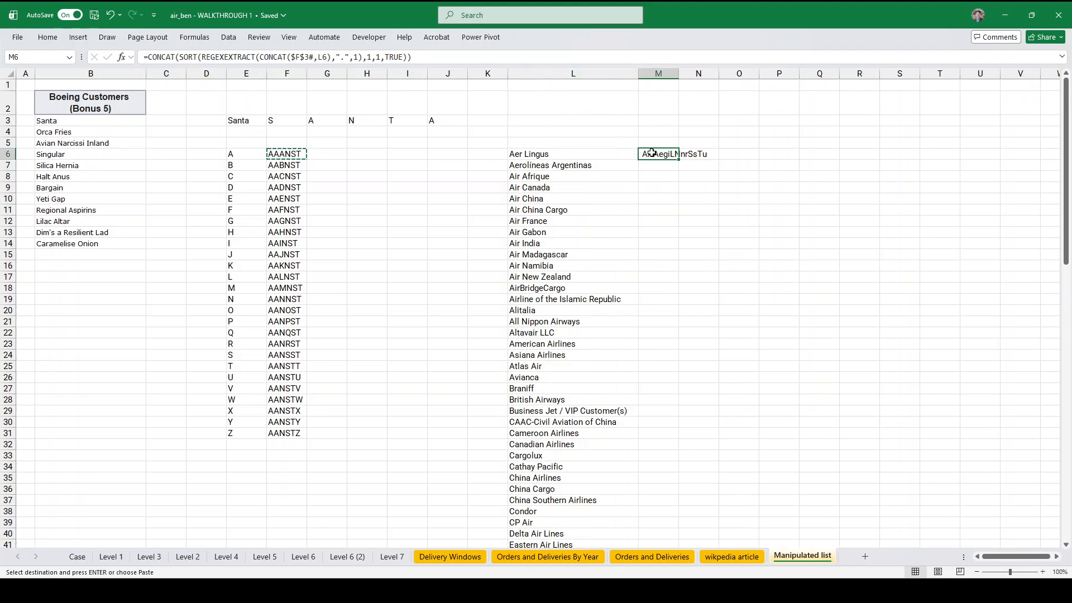
- Try to adapt the pasted formula in M6 to the airline name by removing its $F$3# reference
click(434, 56)
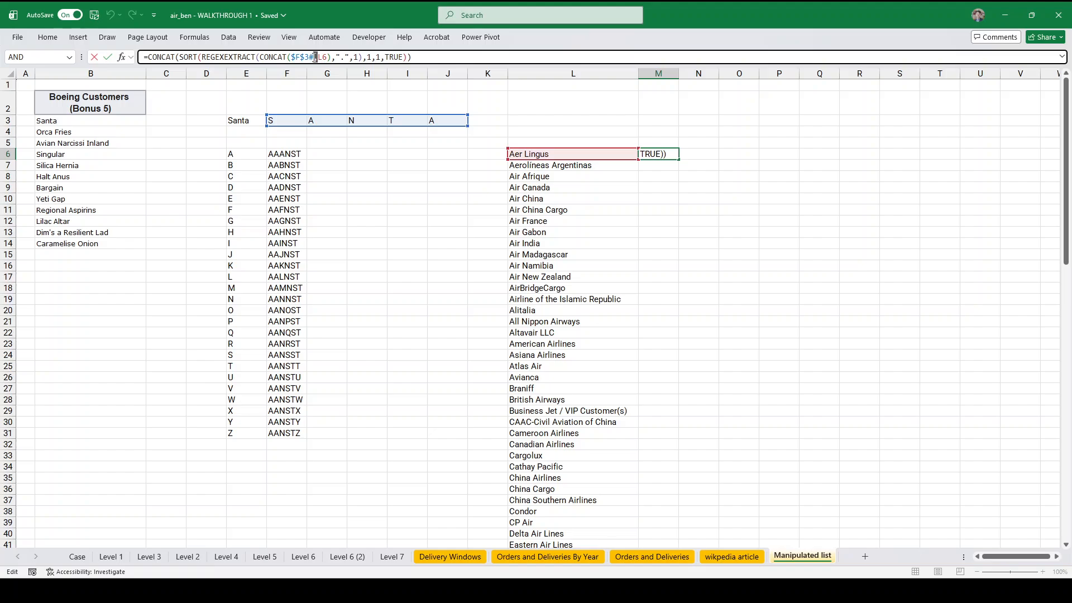
drag(316, 56, 291, 57)
key(BackSpace)
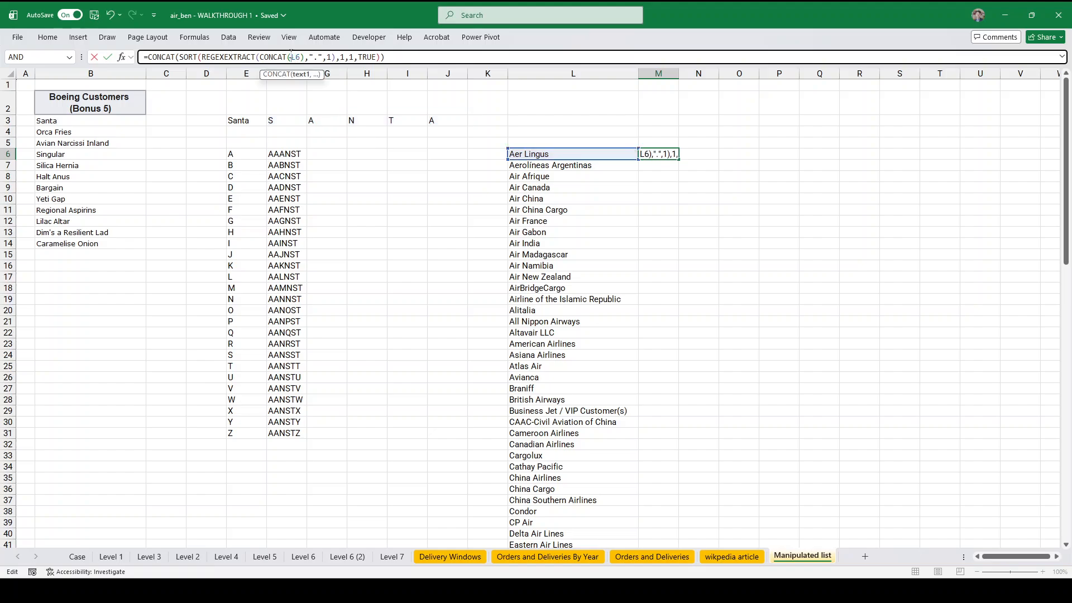
key(Up)
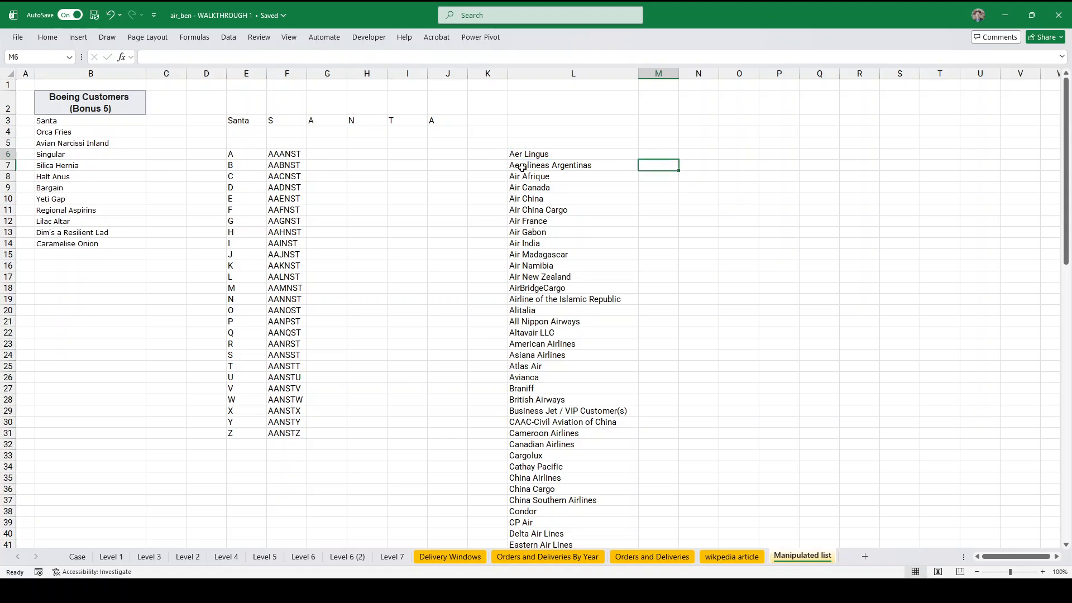
- Split the first airline name into separate letters from M6 with =REGEXEXTRACT(L6,"\w",1)
text(=Rege)
key(Tab)
key(Left)
text(,)
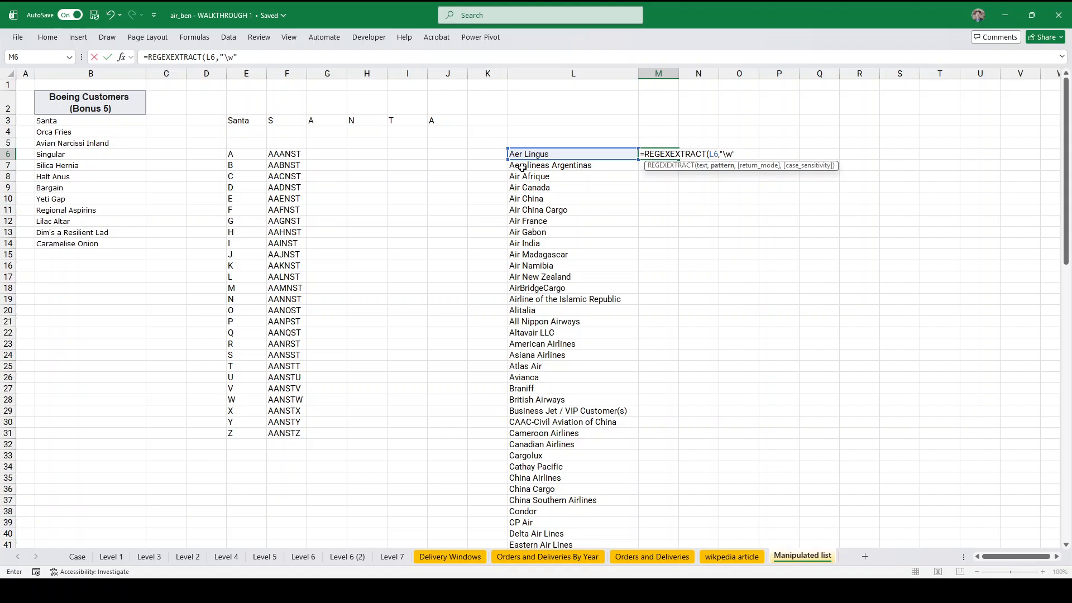
text("\w",)
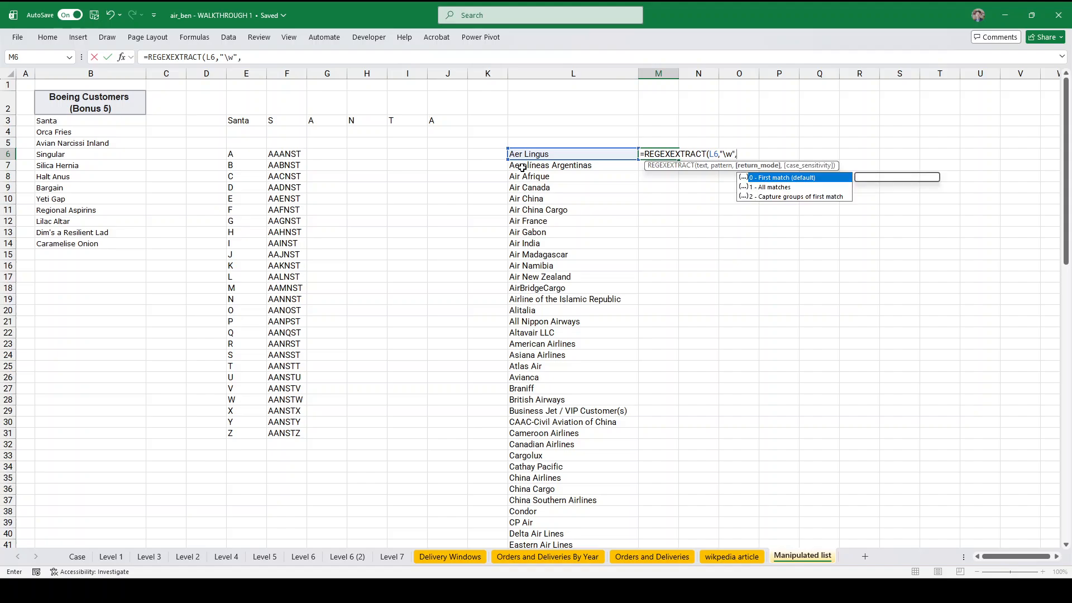
text(1))
key(Return)
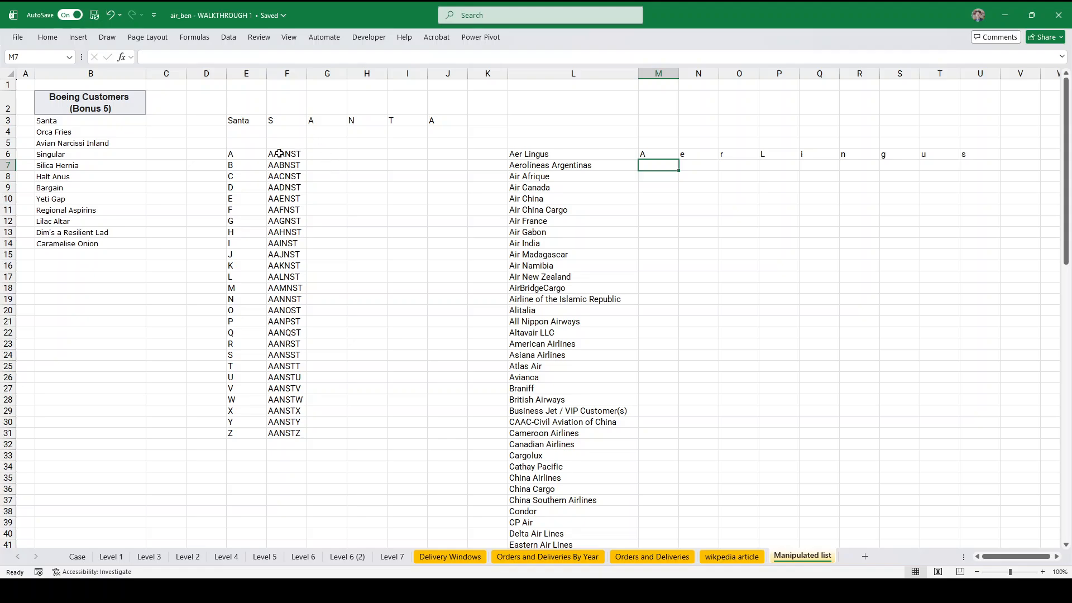
- Change the REGEXEXTRACT pattern in F6 from any character to "\w"
click(280, 154)
click(346, 59)
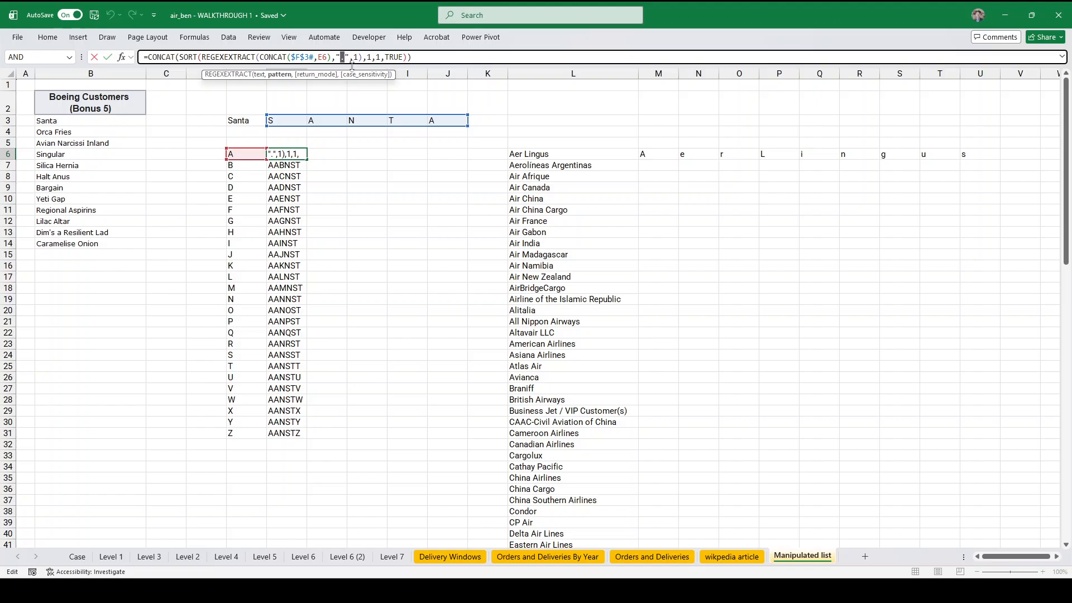
text(\w)
key(ctrl+Return)
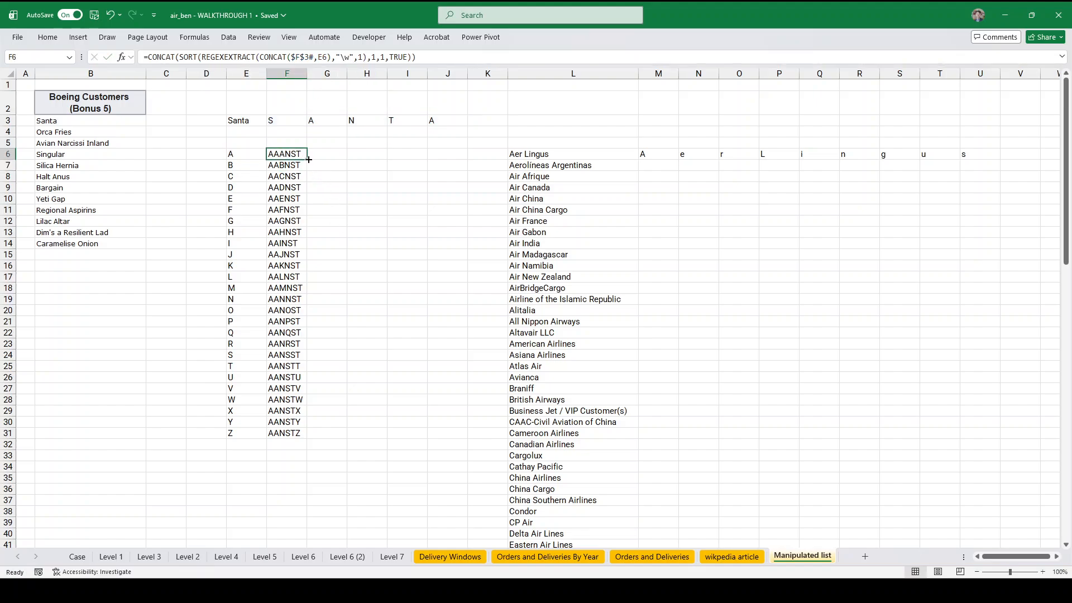
- Fill the revised F6 formula down to F31, and wrap the letter split in M6 in UPPER to capitalise its letters
key(ctrl+shift+Down)
click(659, 154)
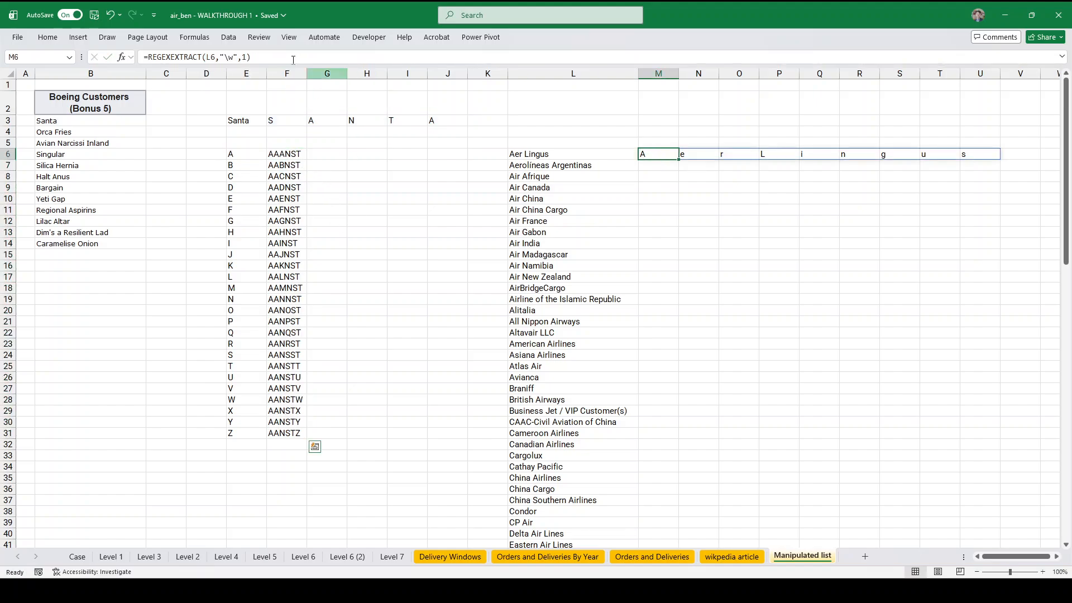
click(260, 58)
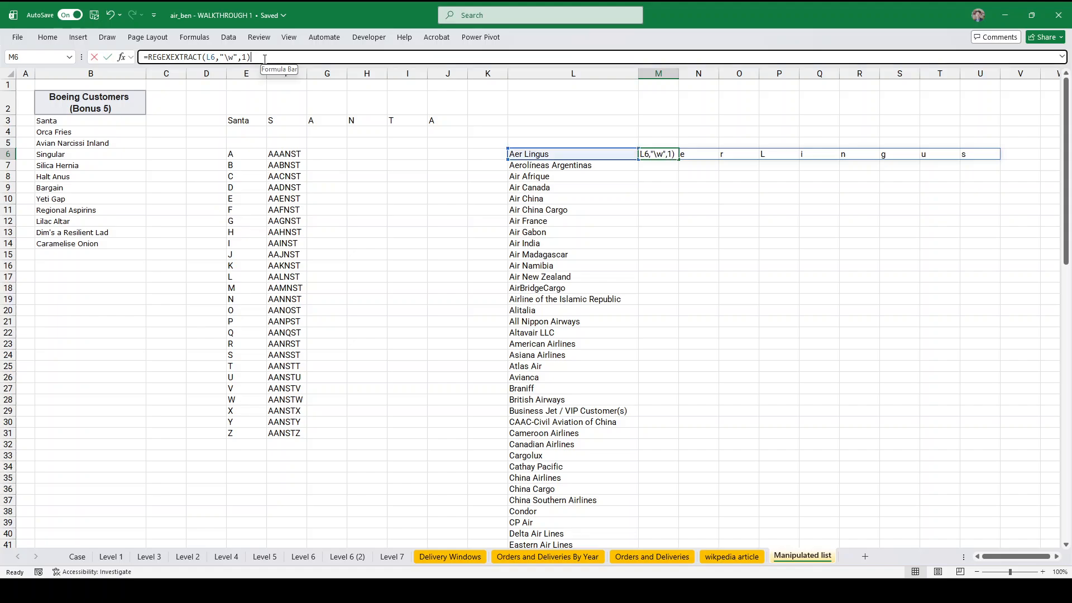
click(149, 57)
text(upper()
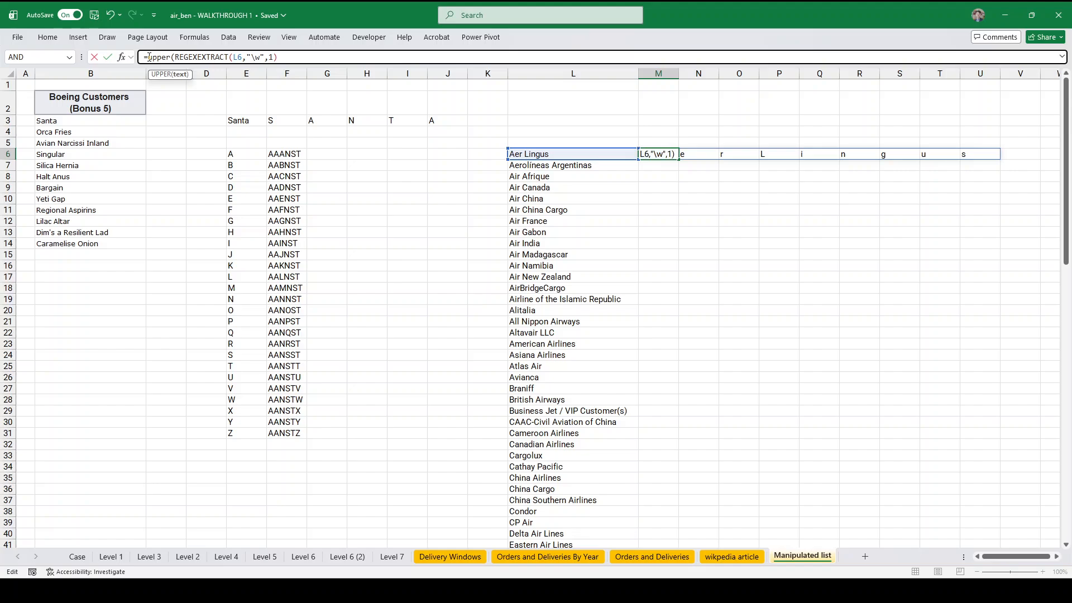
text())
key(ctrl+Return)
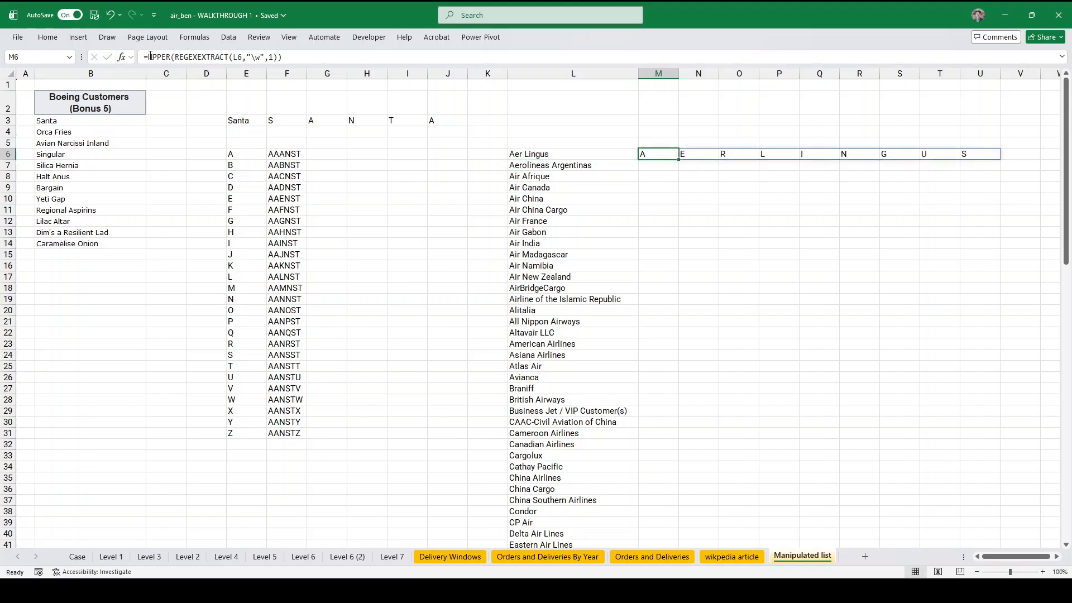
- Sort the capital letters in M6 alphabetically across columns by wrapping the formula in SORT with arguments 1,1,TRUE
click(150, 56)
text(sort()
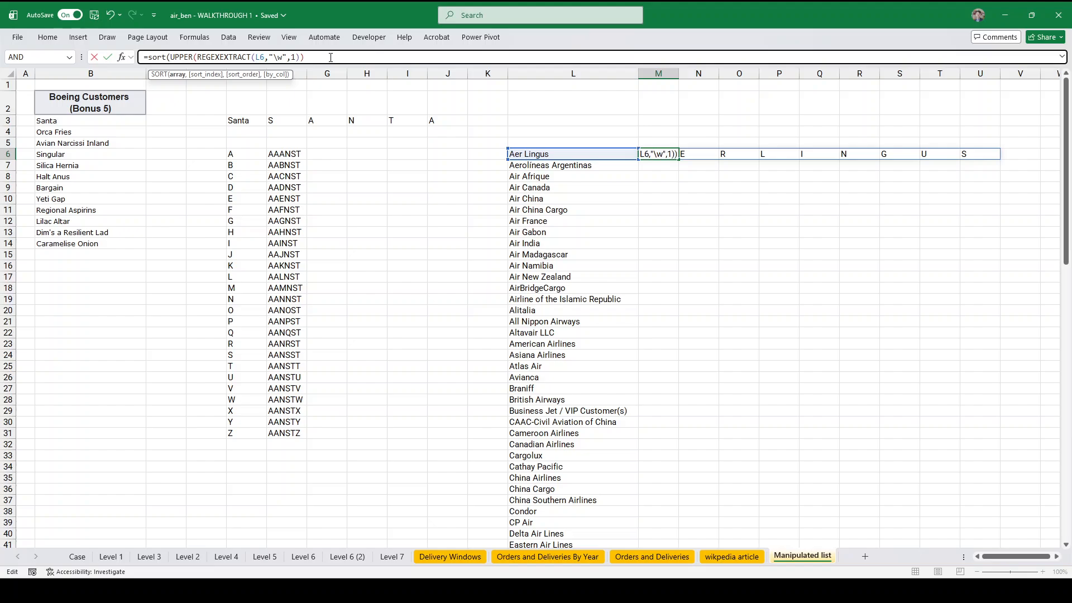
text(,1,1,true))
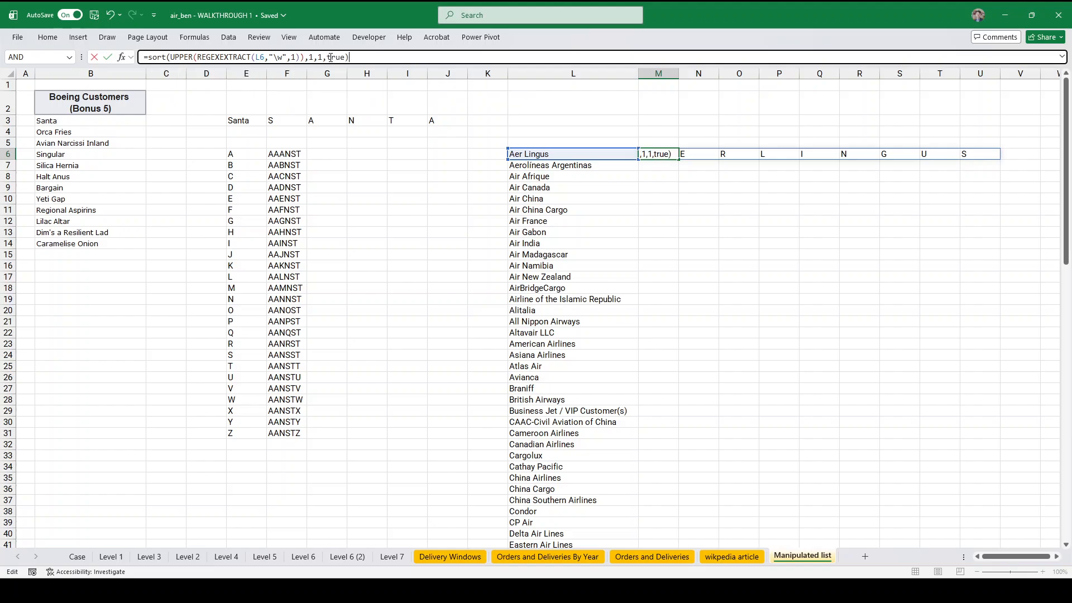
key(ctrl+Return)
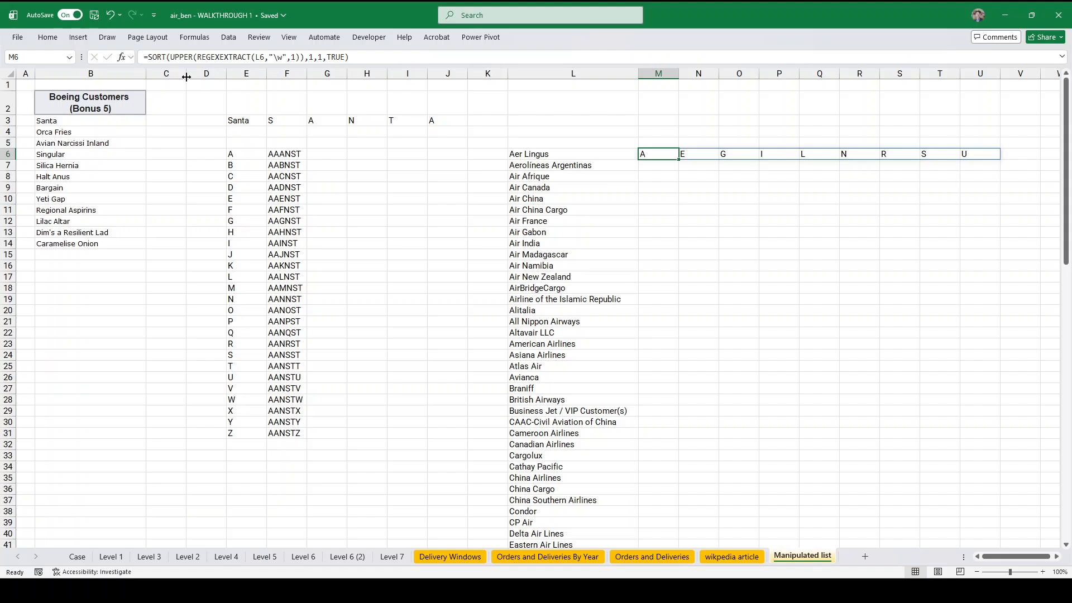
- Join the sorted letters in M6 into one string with CONCAT and fill the formula down for all airlines
click(148, 56)
text(concat()
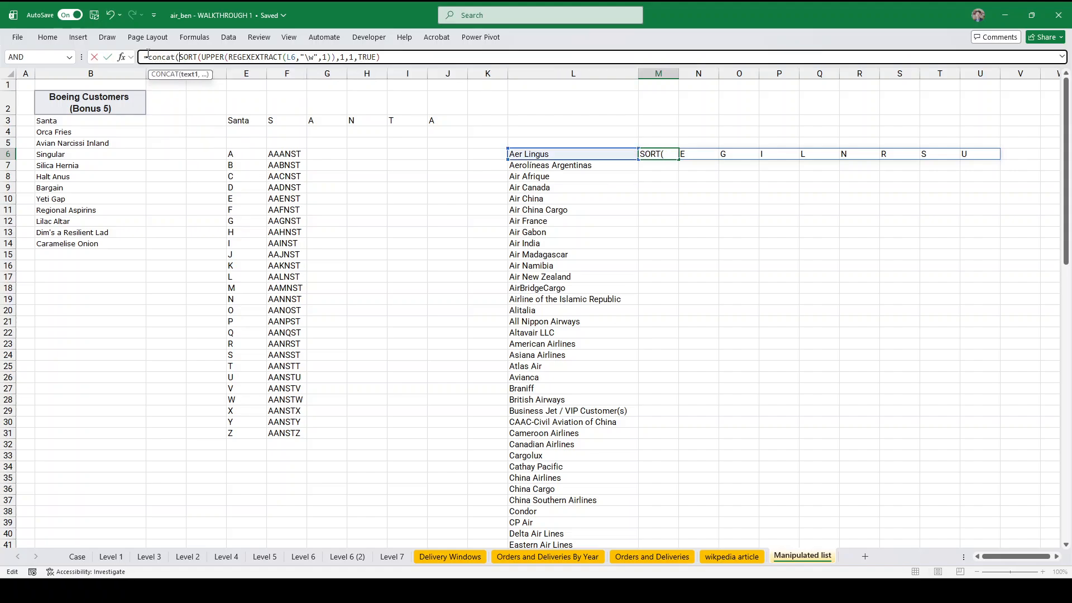
key(End)
text())
key(Return)
click(668, 153)
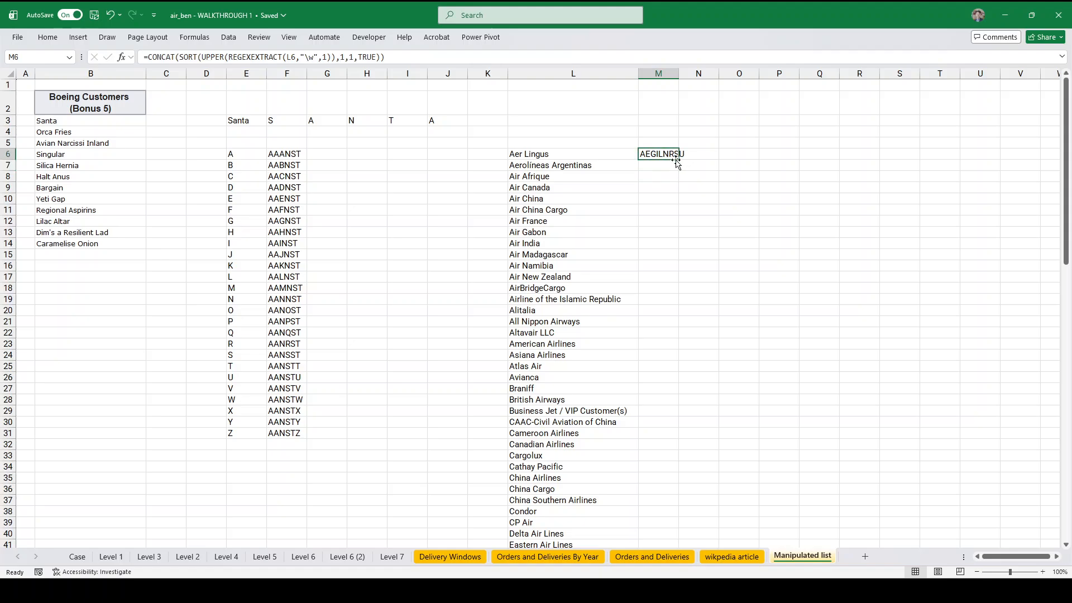
double_click(679, 160)
- Try to match all sorted strings from G6 with =XLOOKUP(F6:F31,M6:M100,E6#), and clear the formula
click(319, 157)
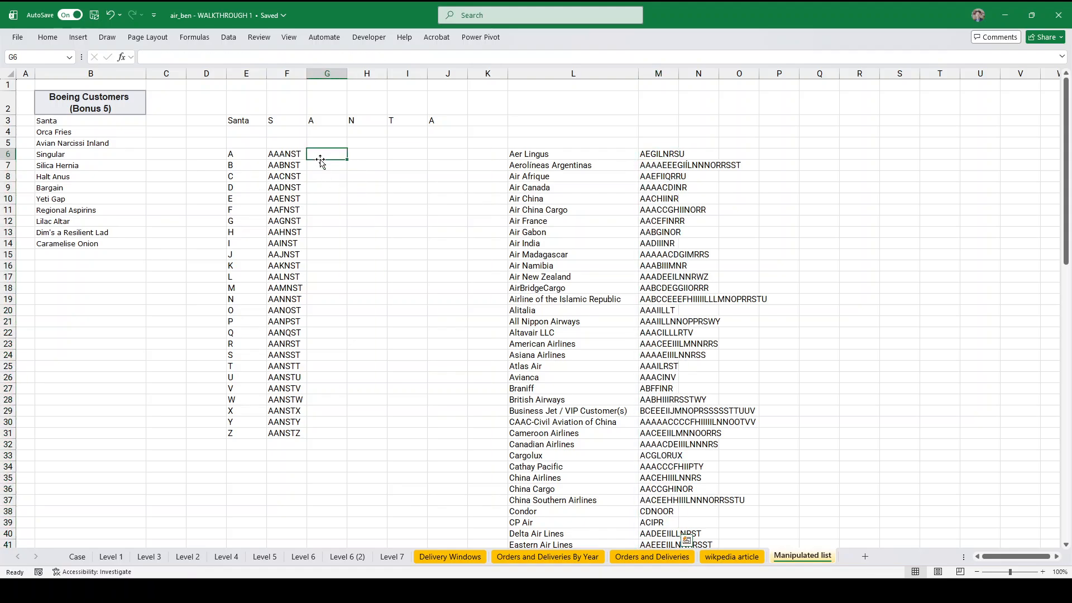
text(=xlookup()
key(Left)
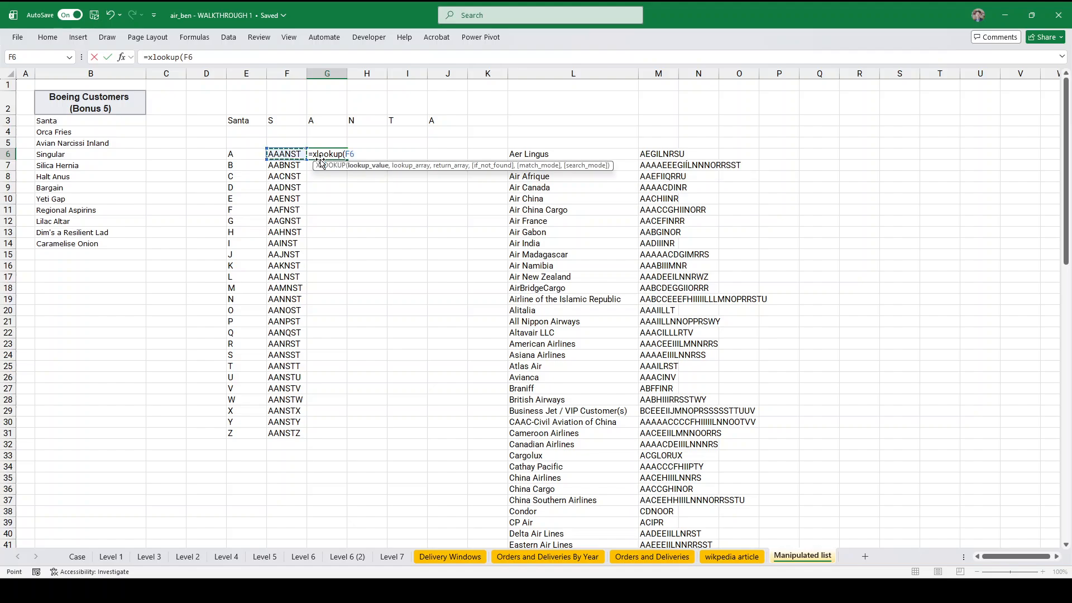
key(ctrl+shift+Down)
text(,)
key(Right)
key(Right)
key(Right)
key(Right)
key(Right)
key(Right)
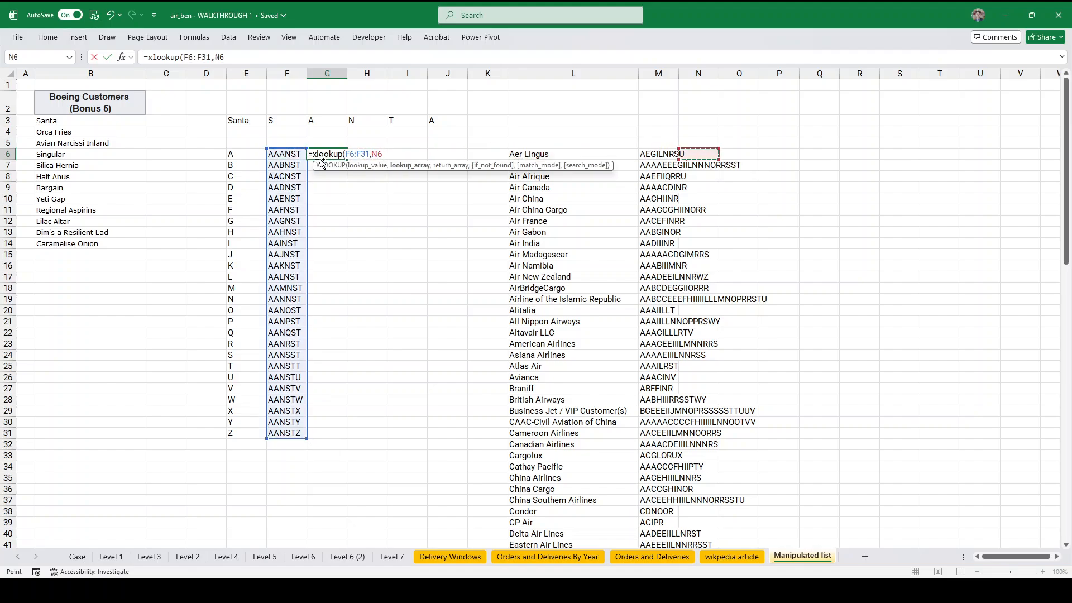
key(ctrl+shift+Down)
text(,)
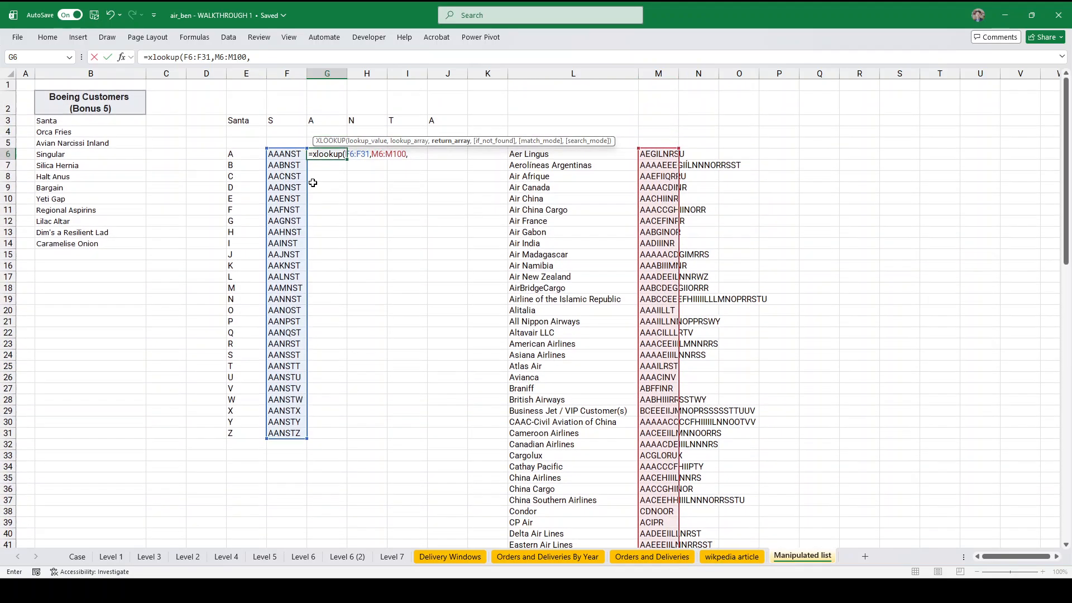
click(251, 155)
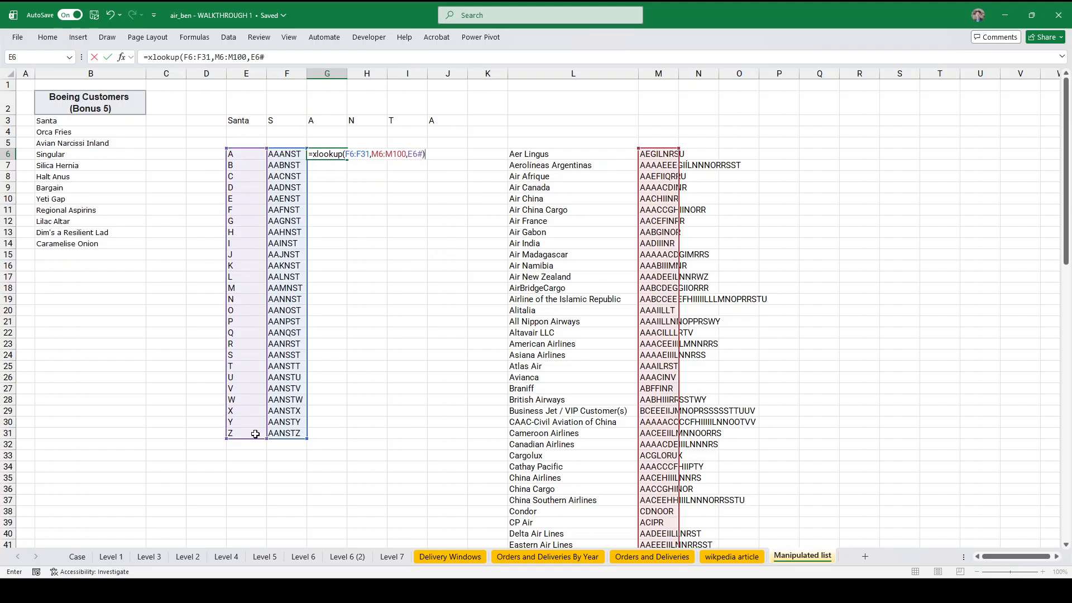
key(Return)
key(Up)
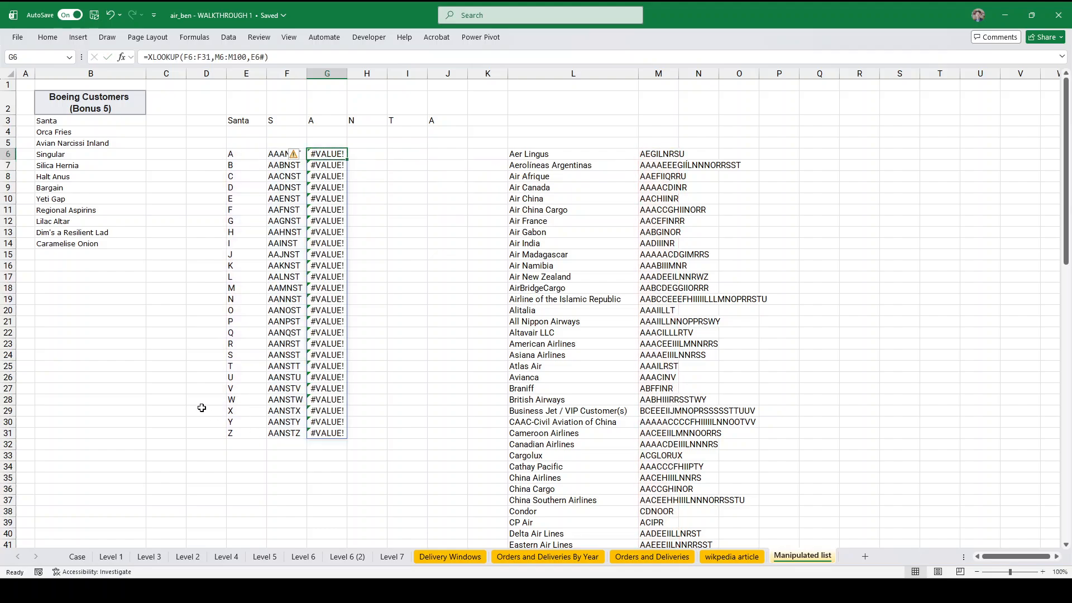
key(Delete)
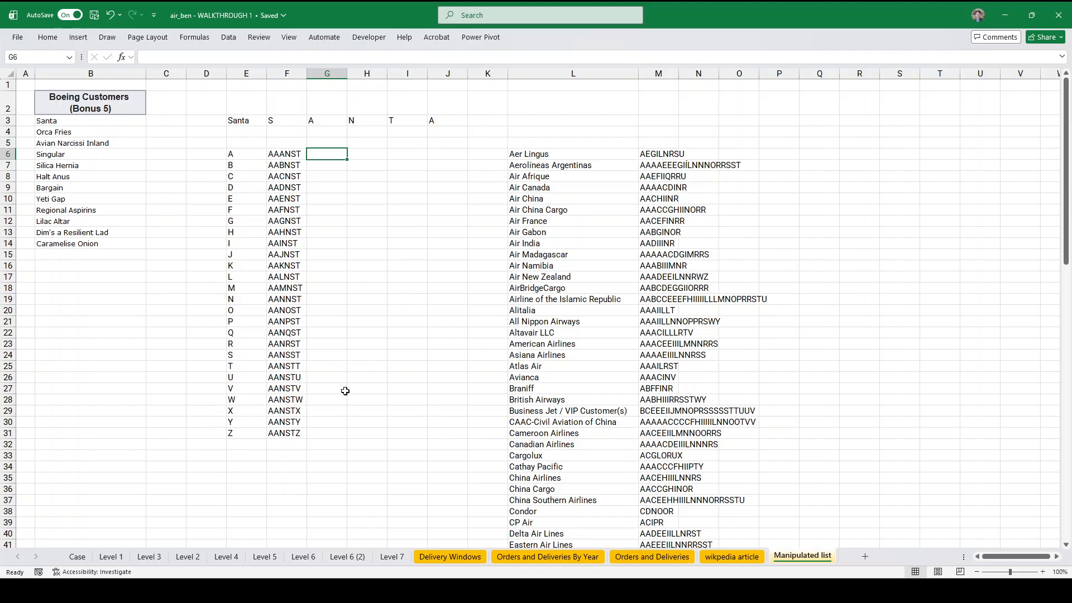
- Look up the matching airline in G6 with =XLOOKUP(F6,M:M,L:L) and fill the formula down to G31
scroll(697, 327, down, 14)
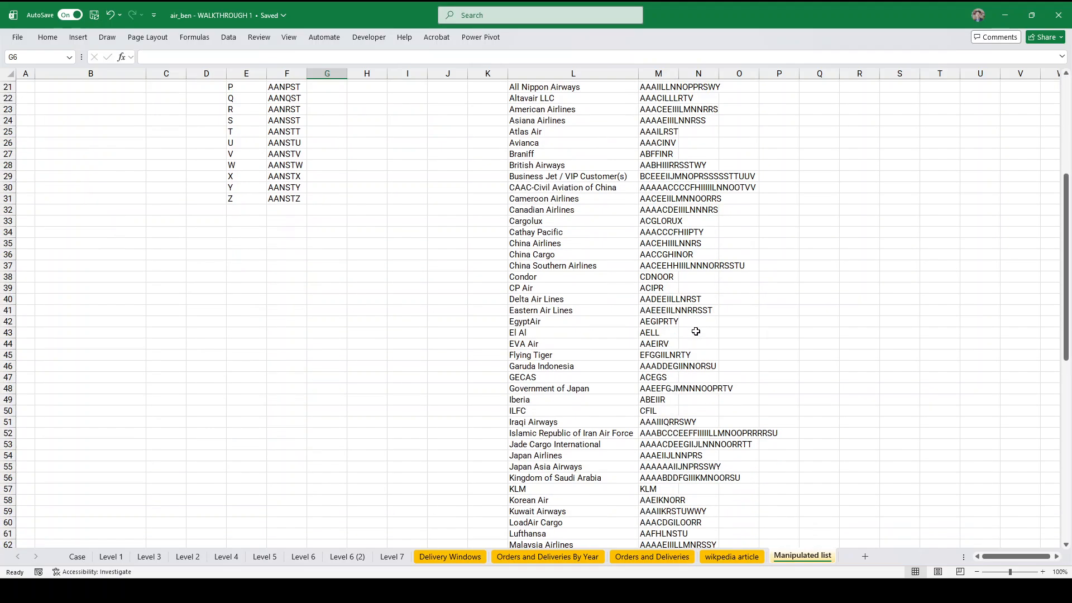
scroll(696, 335, up, 14)
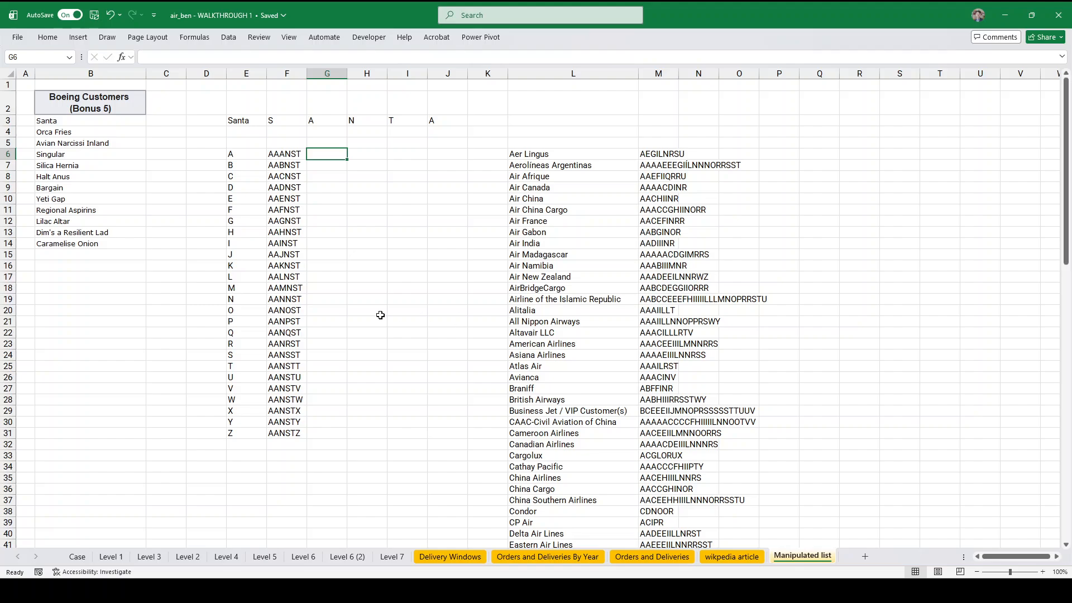
text(=xlookup()
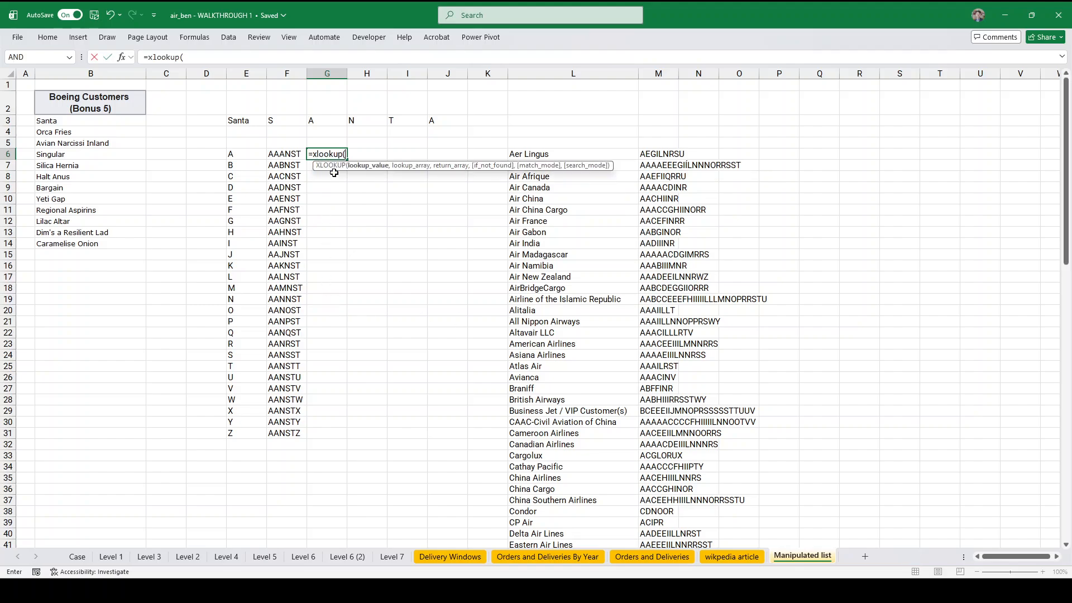
key(Left)
text(,)
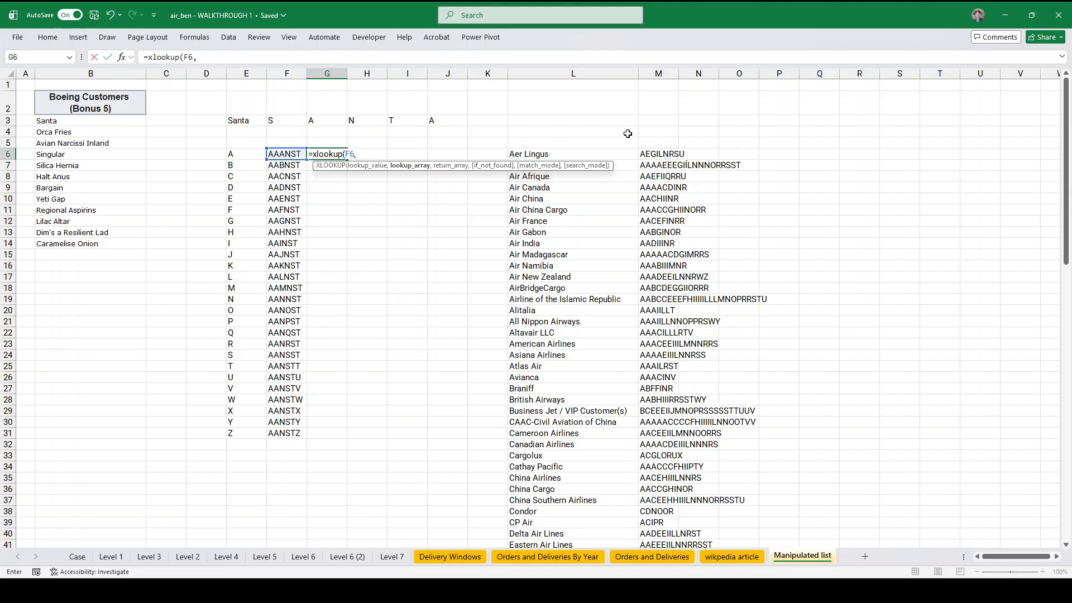
click(661, 73)
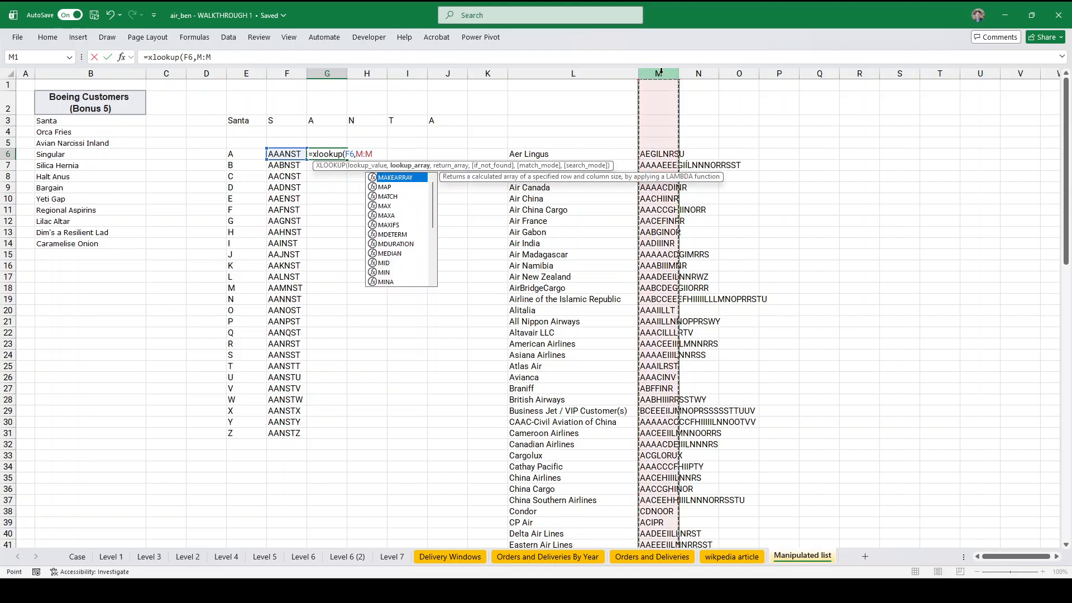
text(,)
click(583, 73)
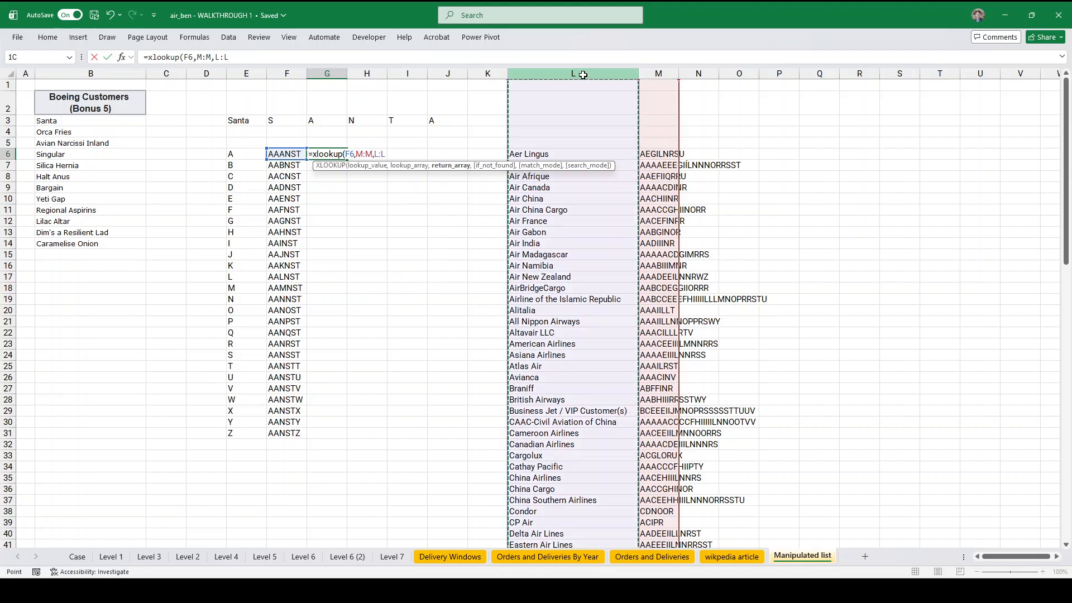
text())
key(Return)
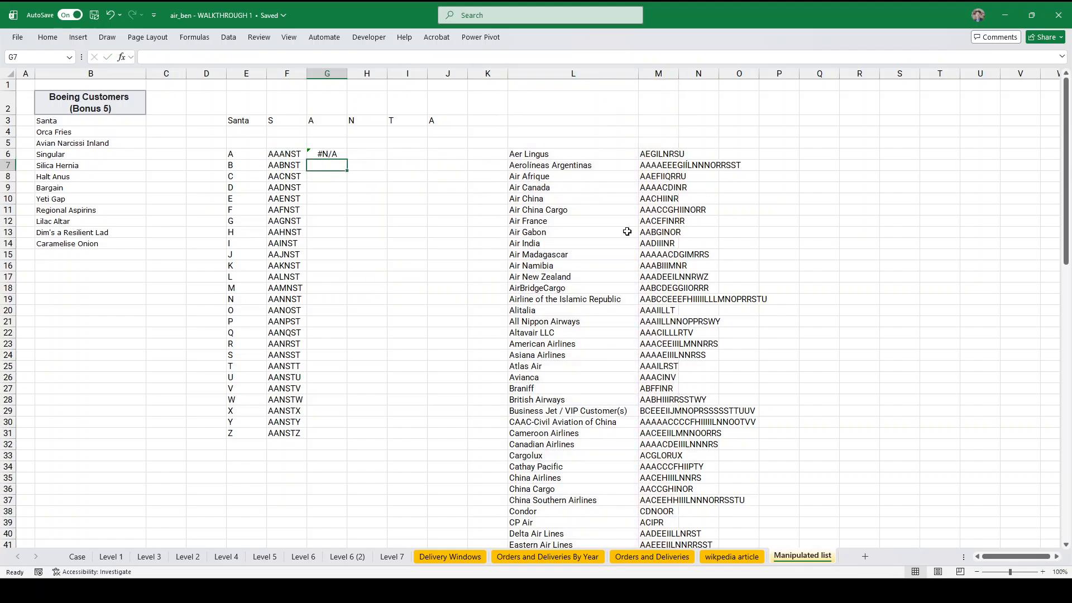
click(340, 152)
double_click(347, 159)
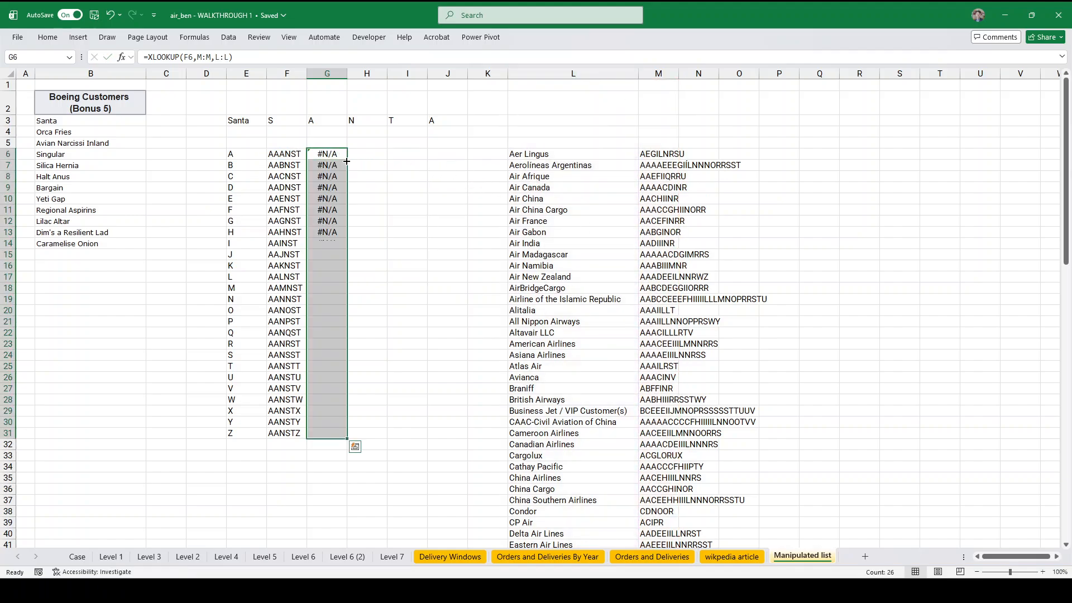
click(327, 334)
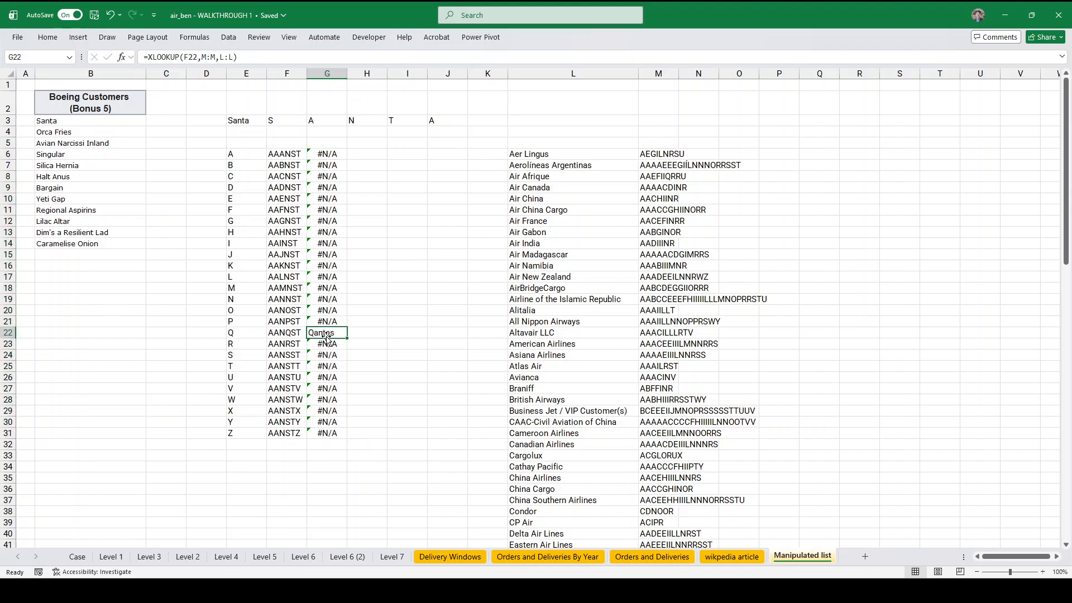
- Extract the letter that yields a matching airline in H6 with =FILTER(E6#,NOT(ISERROR(G6:G31)))
click(369, 153)
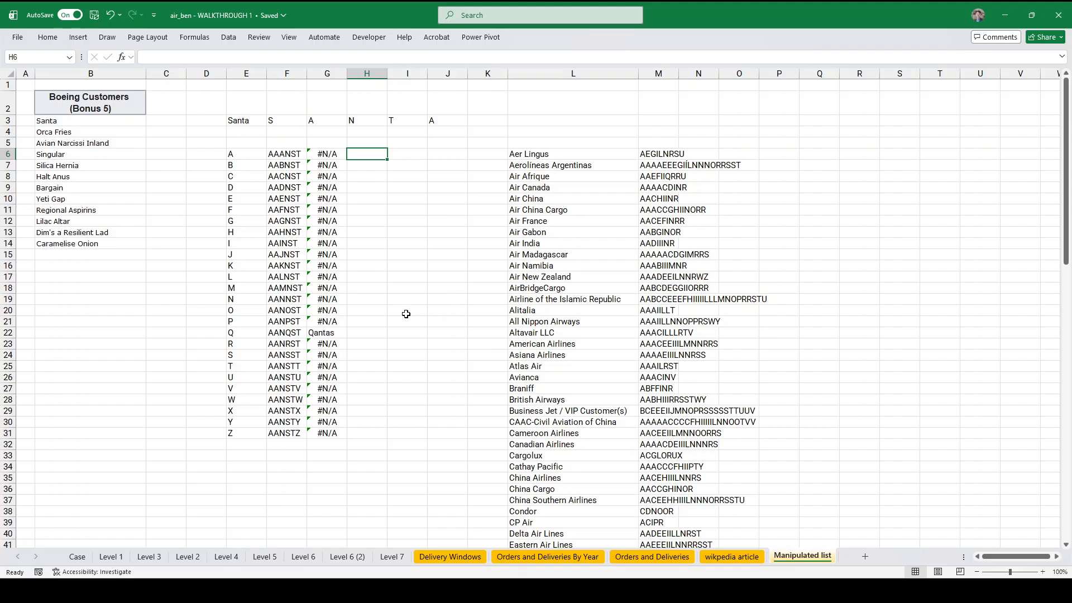
text(=filter()
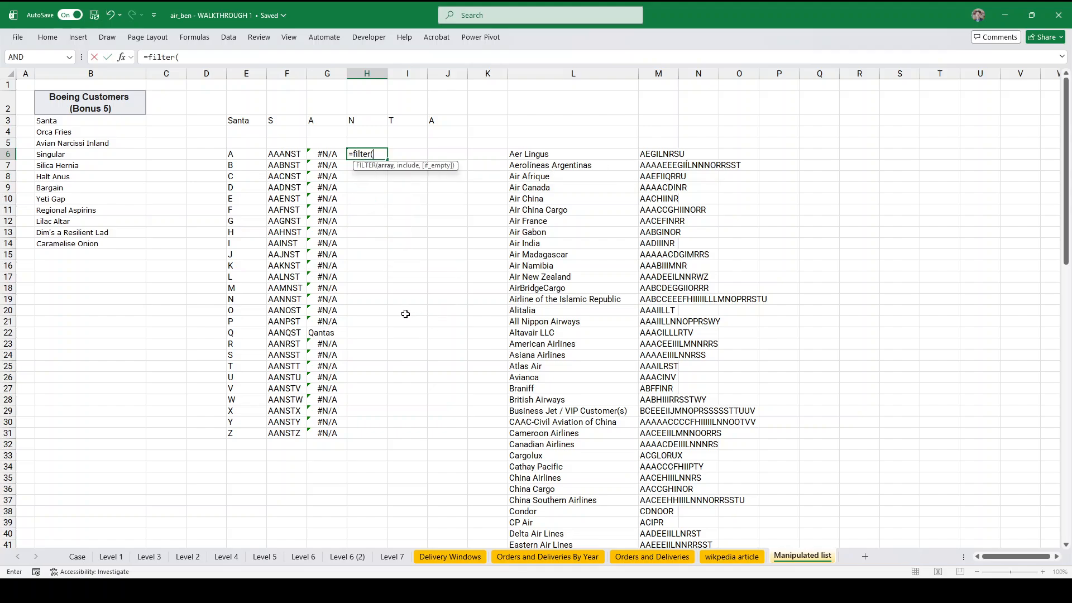
key(Left)
key(Left)
key(Left)
text(,not)
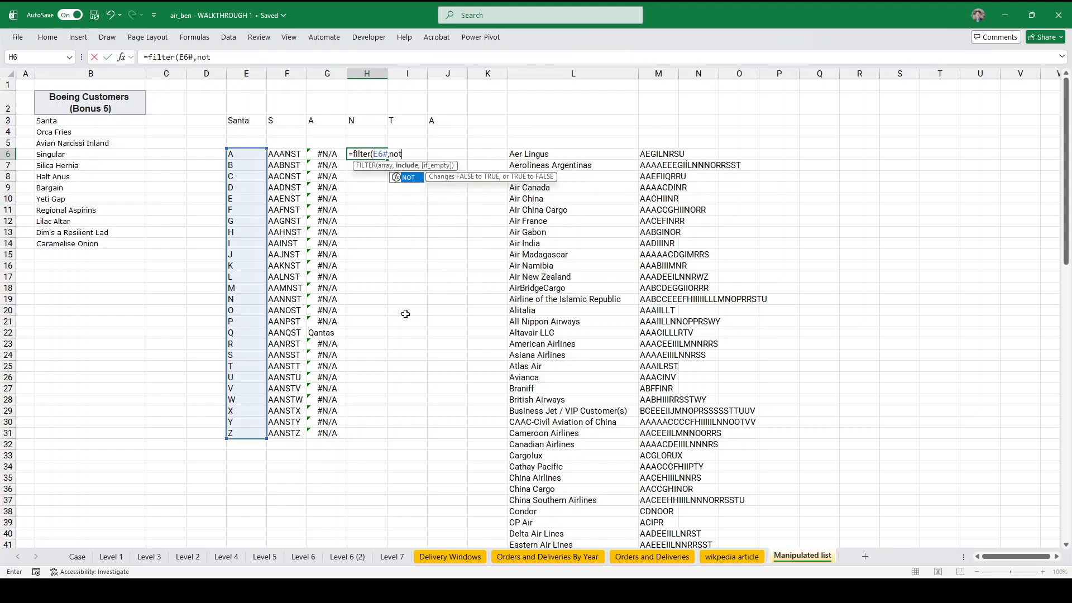
text((iserror()
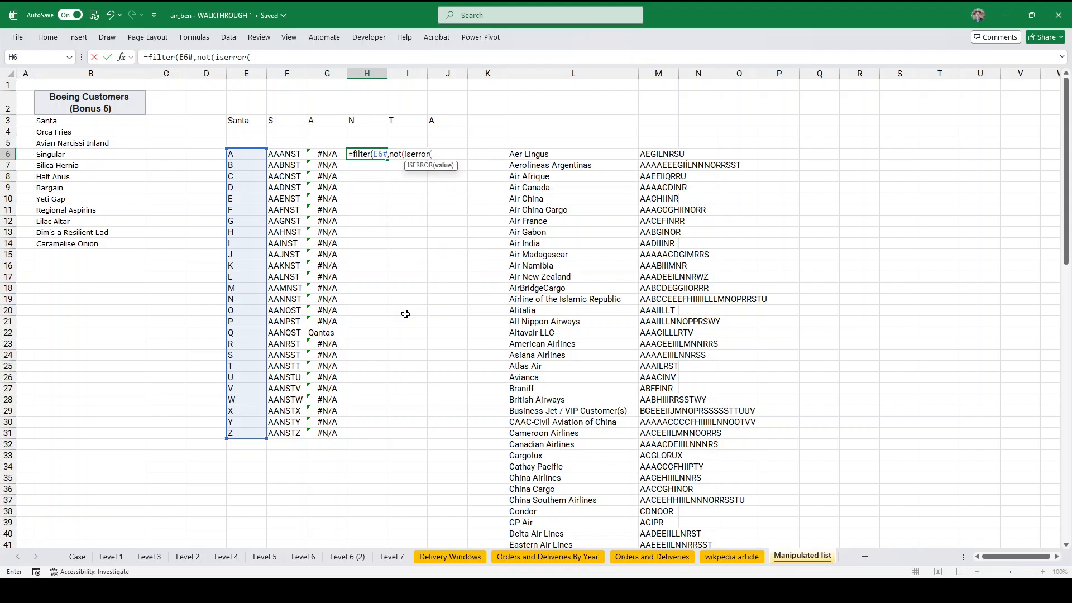
key(Left)
key(ctrl+shift+Down)
text()))
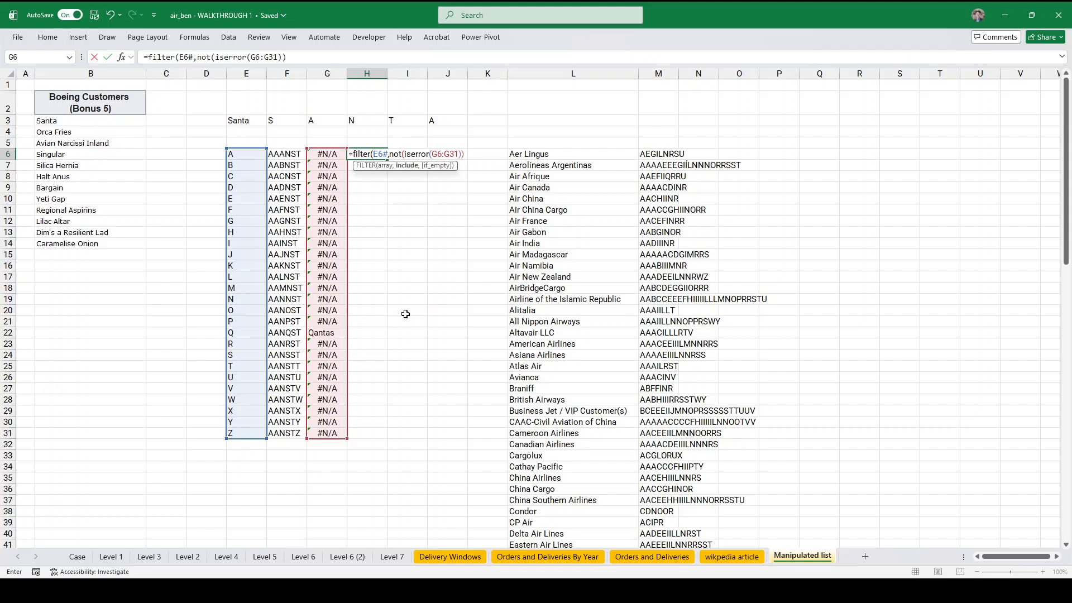
key(Return)
key(Return)
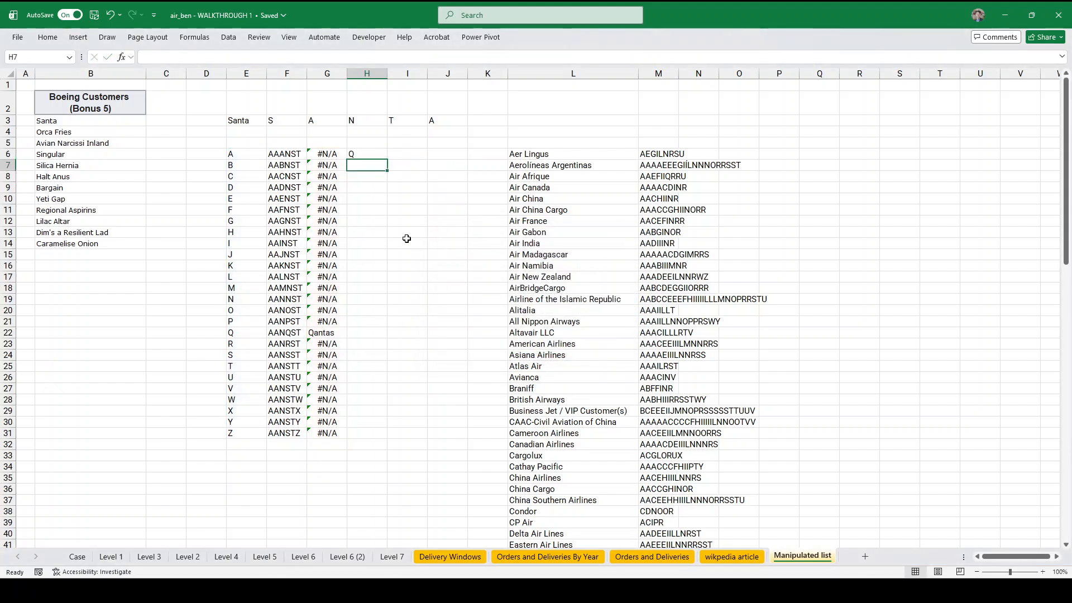
- Link cell C2, beside the Boeing Customers header, to the filtered letter in H6
click(163, 109)
text(=)
click(358, 154)
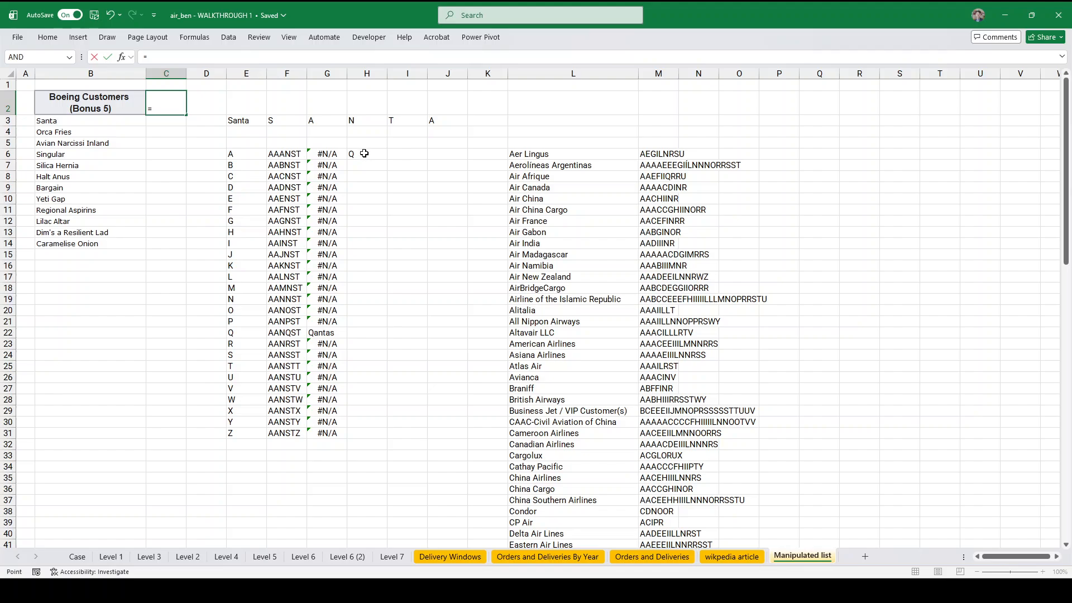
key(Return)
- Build a data table over the scrambled-name list and its result column, B2:C14, using E3 as the column input cell
click(132, 110)
key(shift+Right)
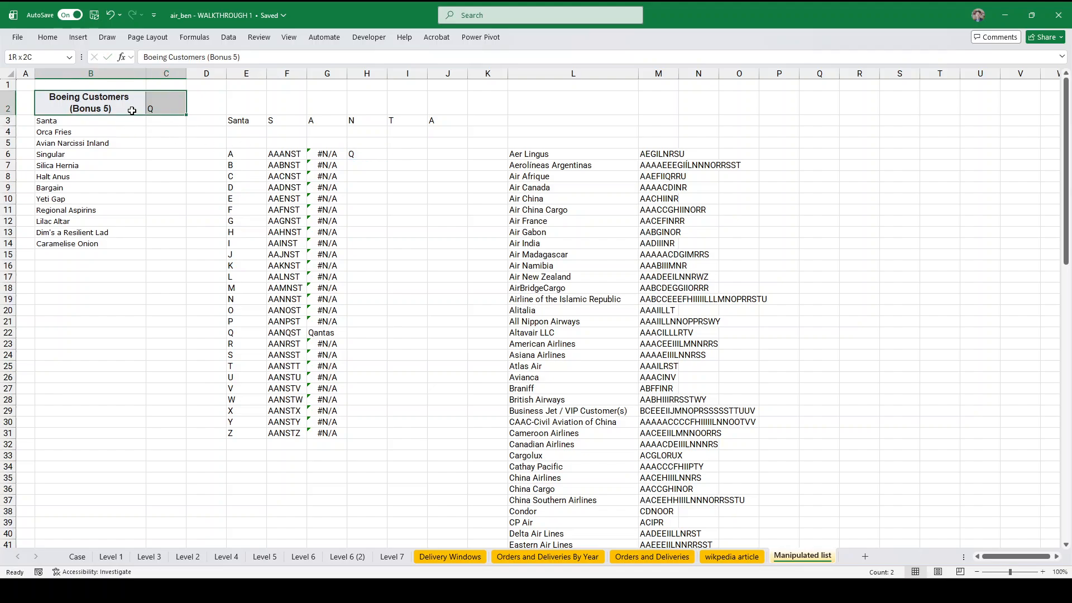
key(ctrl+shift+Down)
key(a)
key(w)
key(t)
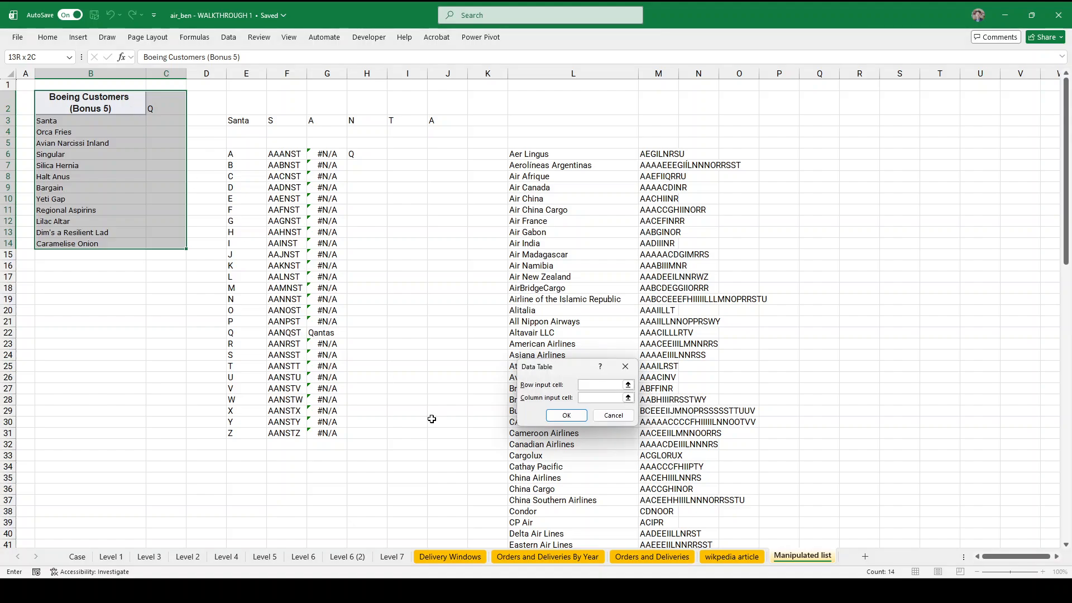
click(596, 398)
click(255, 121)
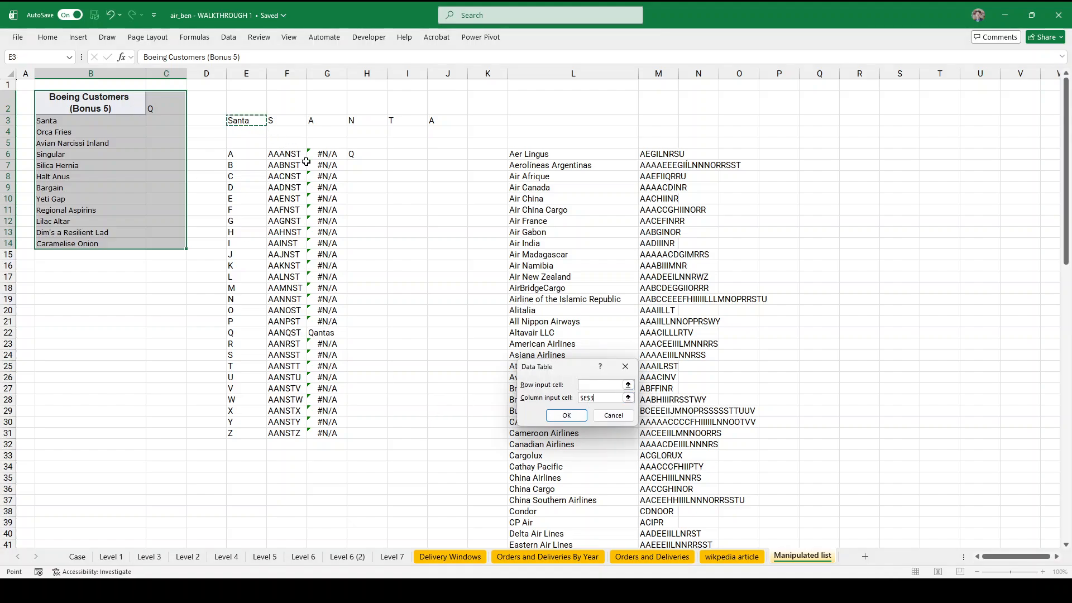
click(567, 415)
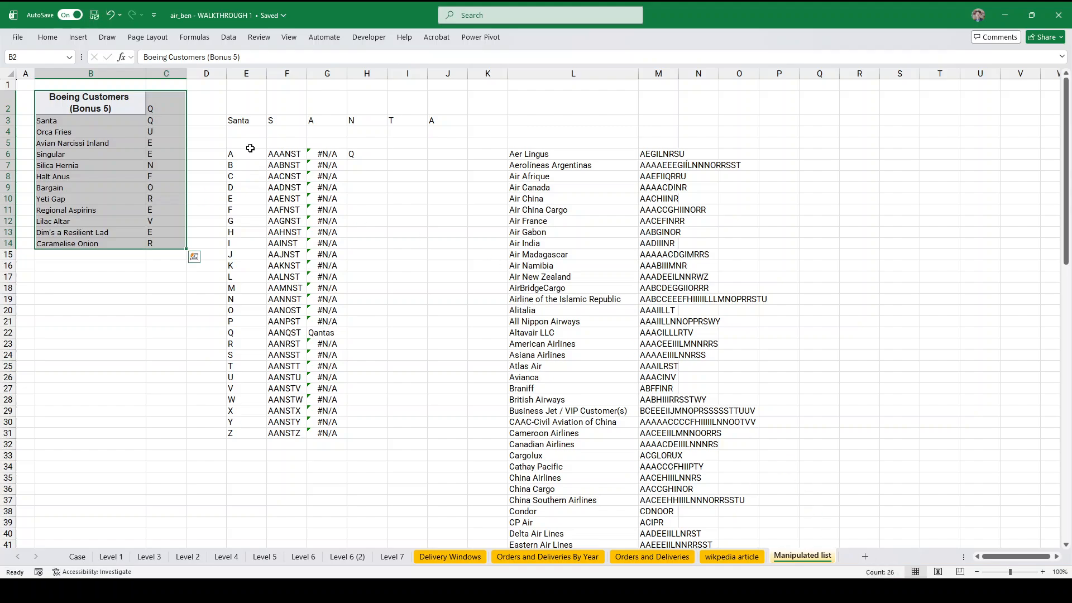
- Join the missing letters in C17 with =CONCAT(C3:C14)
click(162, 276)
text(=concat()
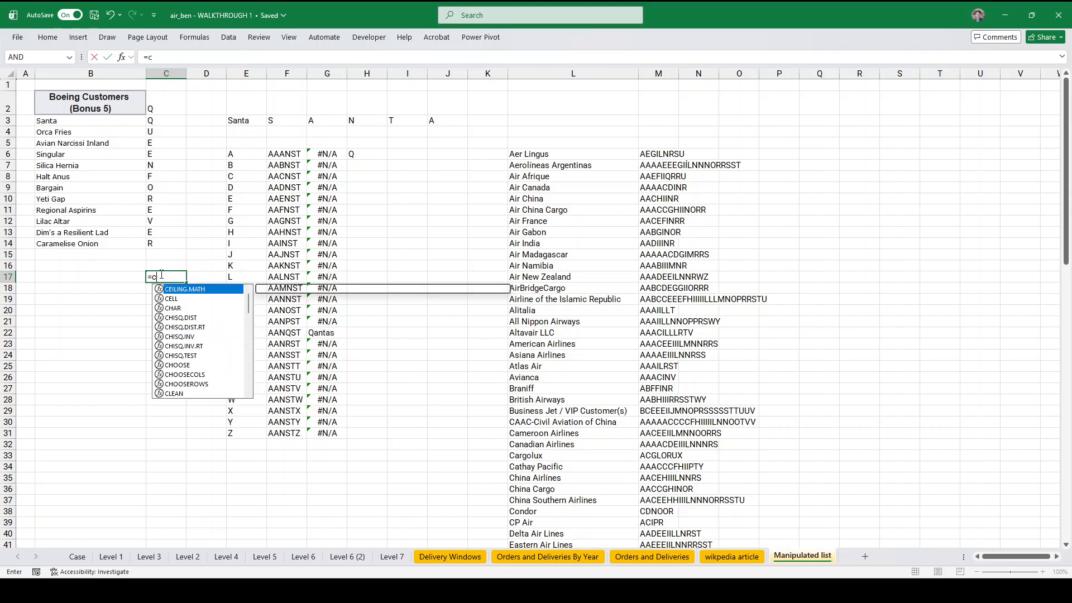
key(Up)
key(Up)
key(Up)
key(ctrl+shift+Up)
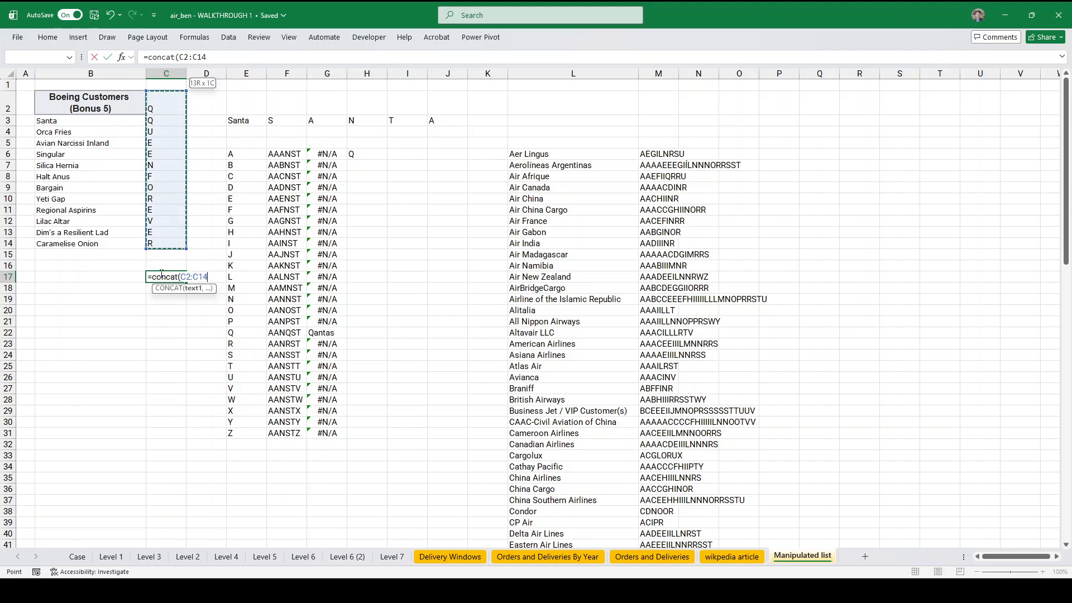
key(shift+Down)
text())
key(Return)
- Copy the joined letters from C17 as a value into the Bonus 5 answer cell on the Case sheet
click(167, 276)
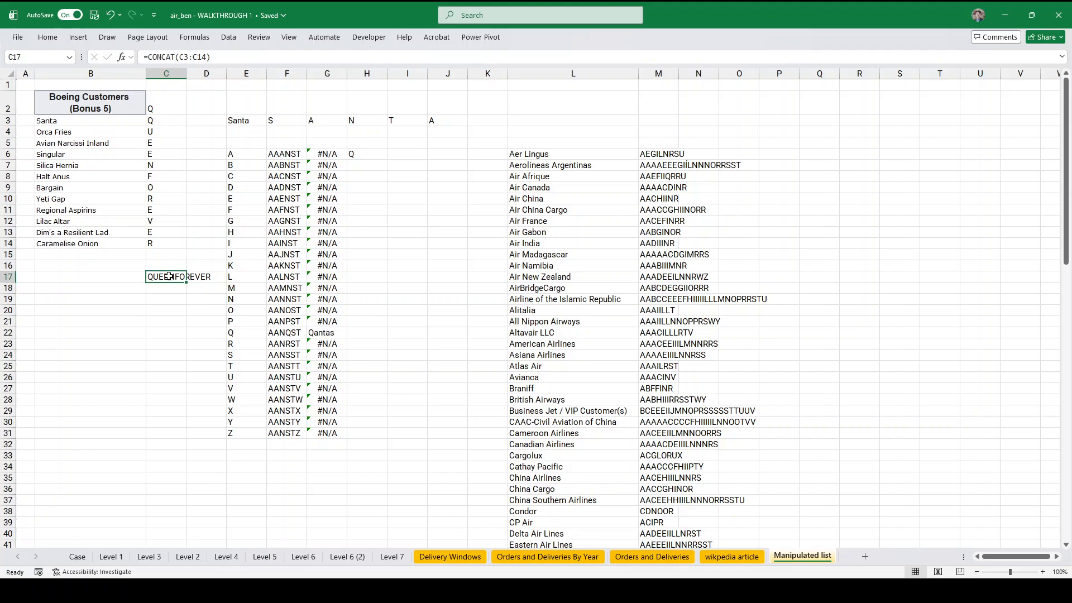
key(ctrl+c)
click(77, 556)
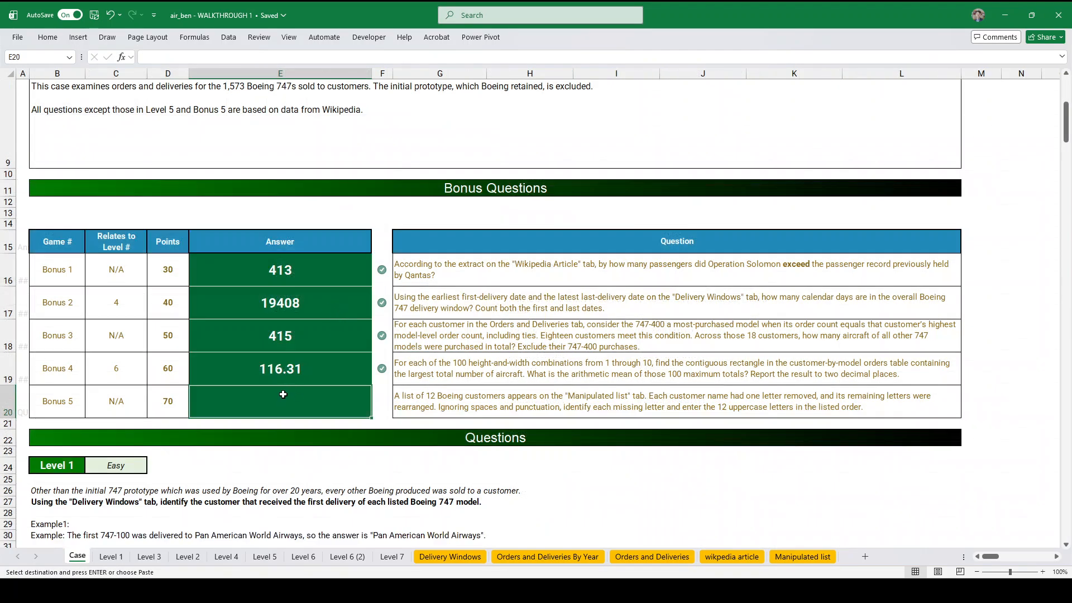
key(ctrl+shift+v)
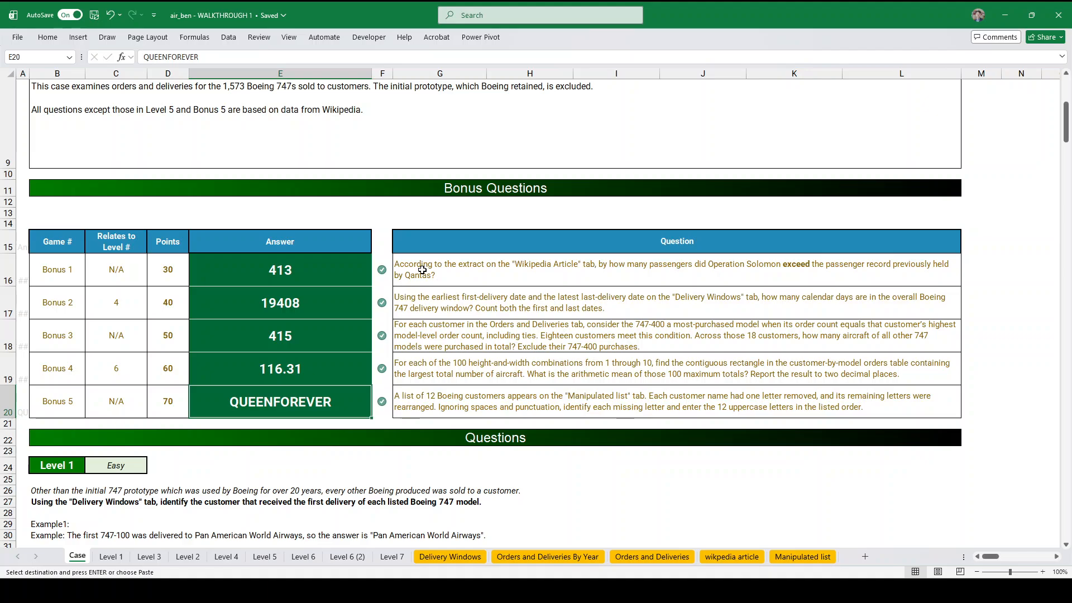
click(452, 287)
scroll(444, 257, up, 3)
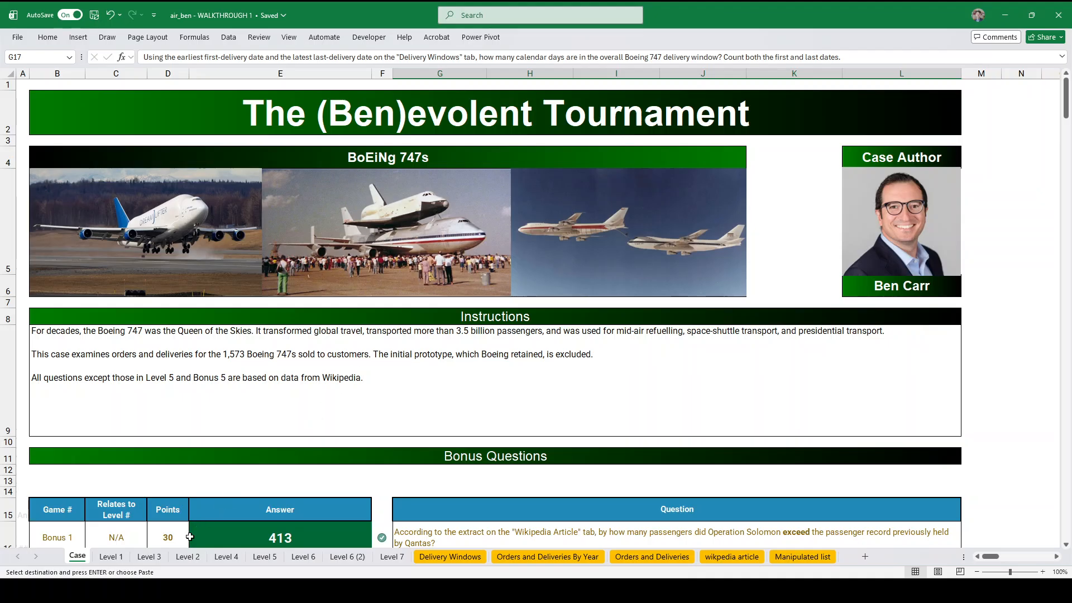
- On the Level 3 sheet, change the COUNTA formula in I4 to =ROWS(H4), without the spill reference
click(150, 557)
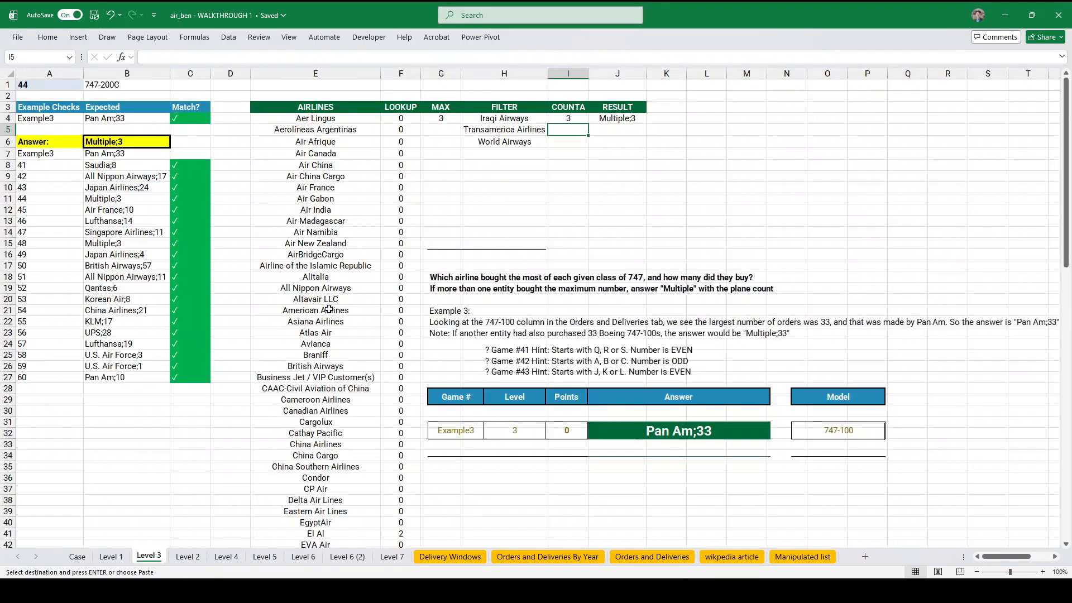
click(560, 119)
click(185, 58)
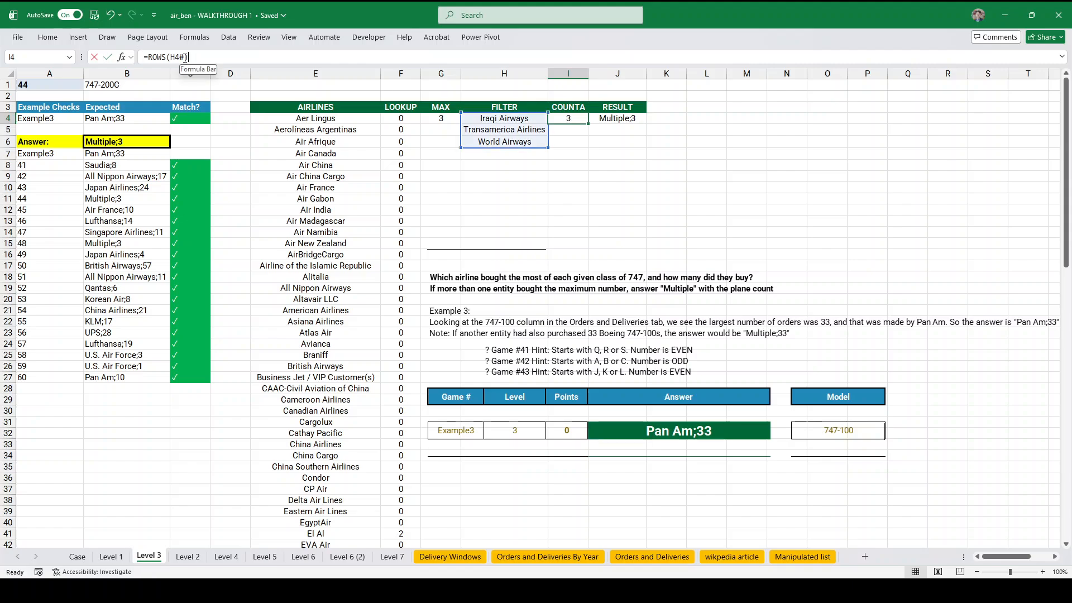
key(BackSpace)
key(Return)
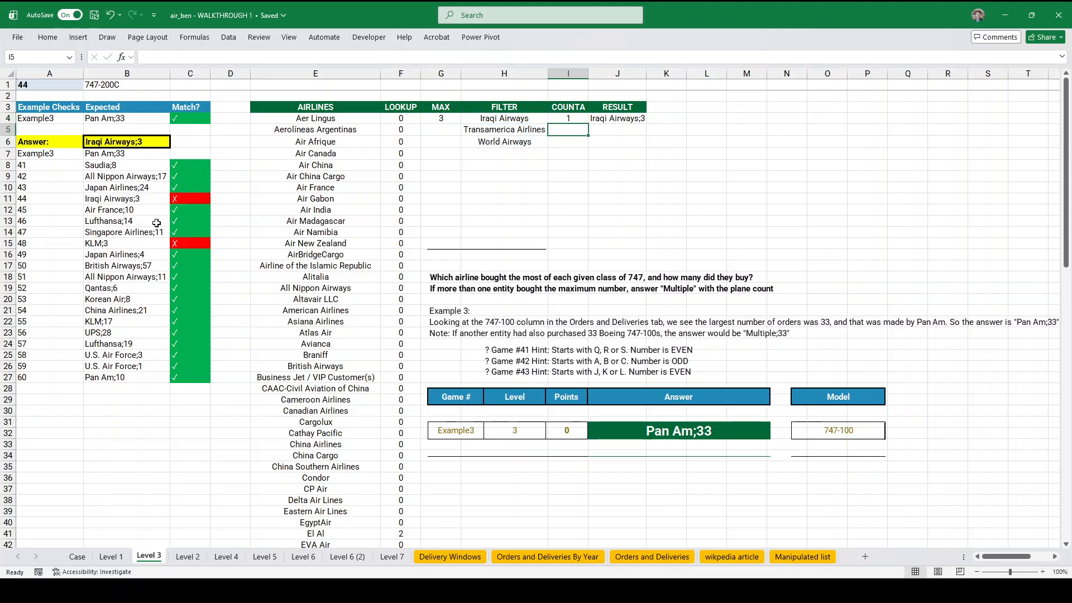
- Examine the Level 3 answers for games 44 and 48 that do not match
click(114, 200)
click(122, 245)
click(129, 202)
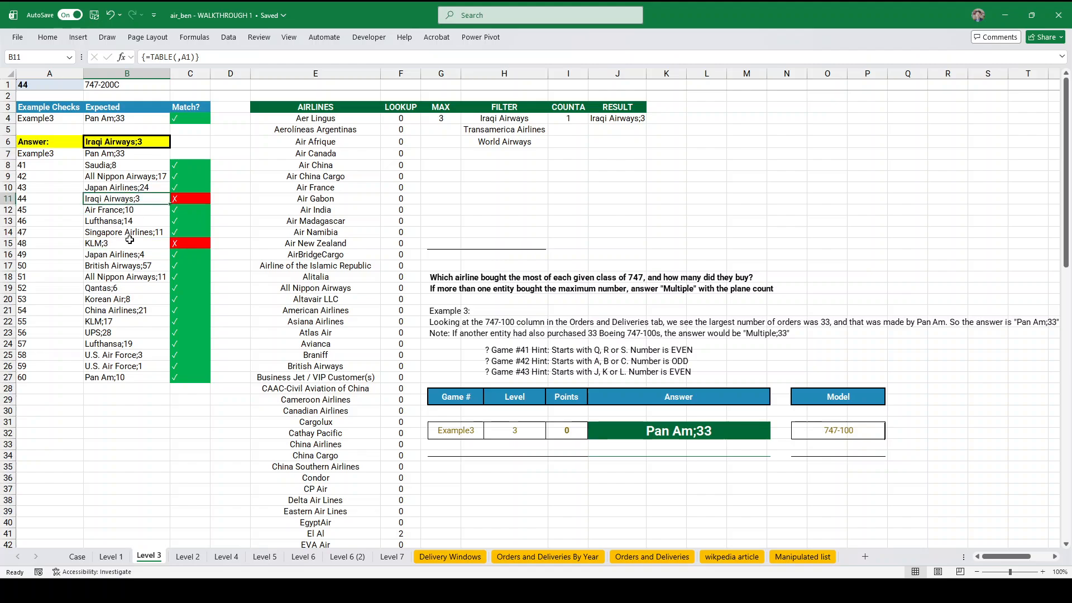
click(129, 244)
click(569, 198)
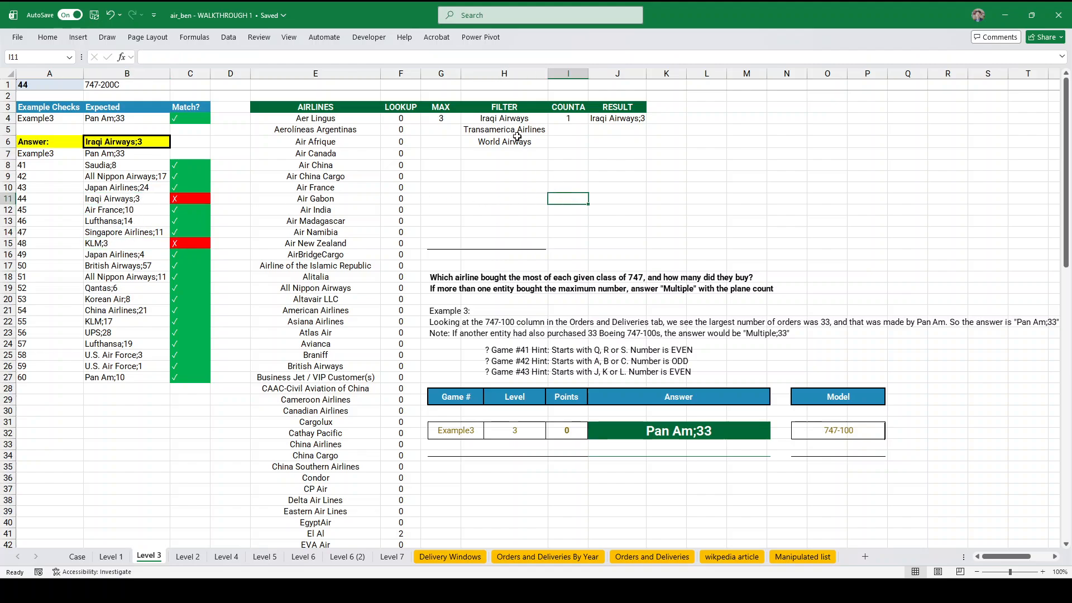
- Restore the spill reference in I4 so that the formula reads =ROWS(H4#)
click(586, 121)
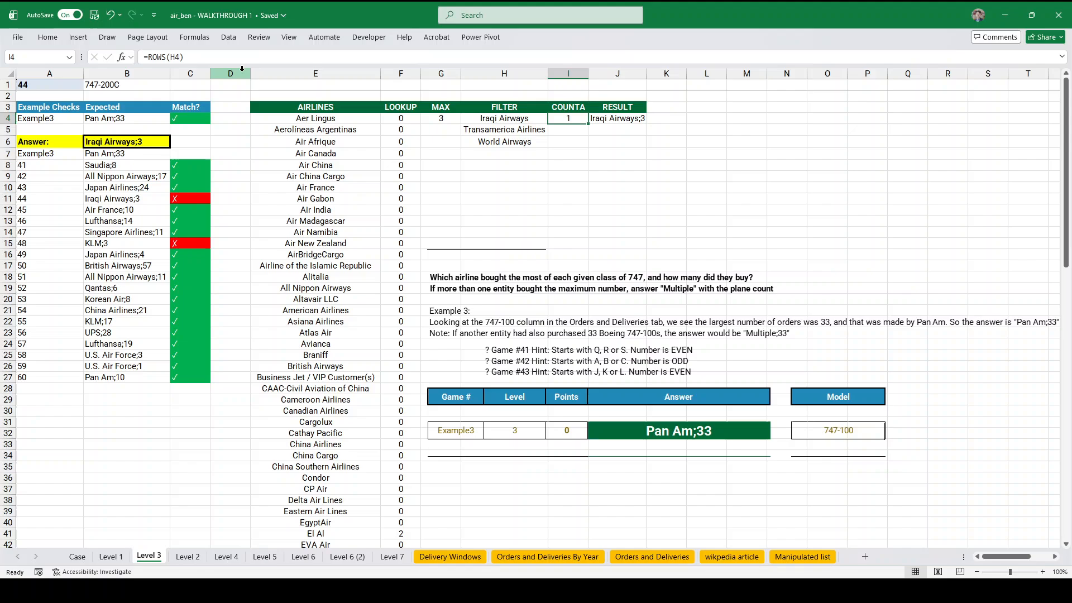
click(180, 57)
text(#)
key(Return)
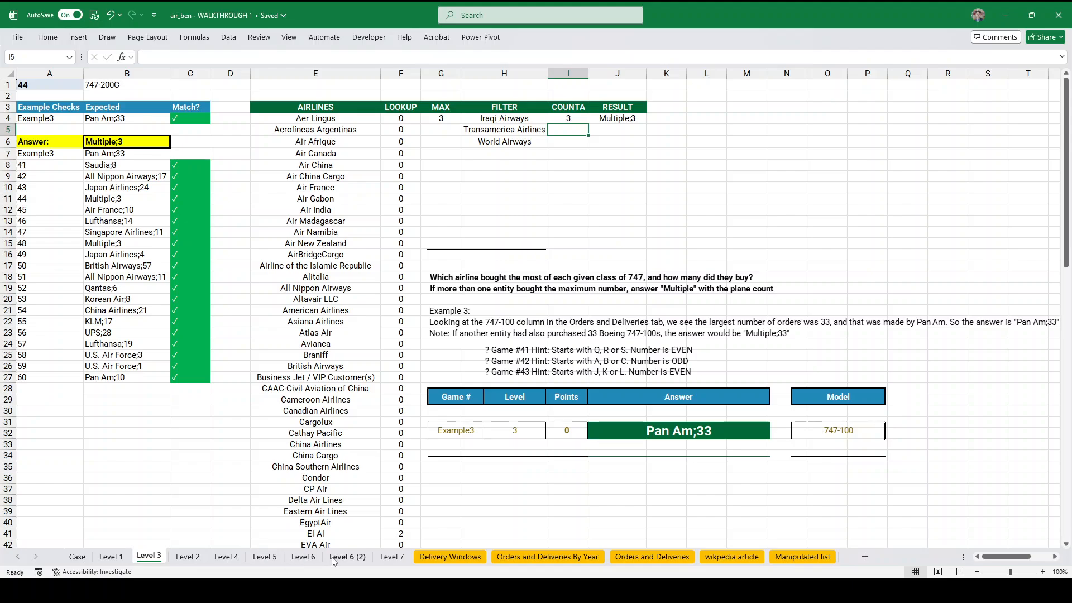
- On the Level 6 sheet, import the LAMBDA functions and move the question picture away to clear space around AD8
click(272, 563)
click(303, 562)
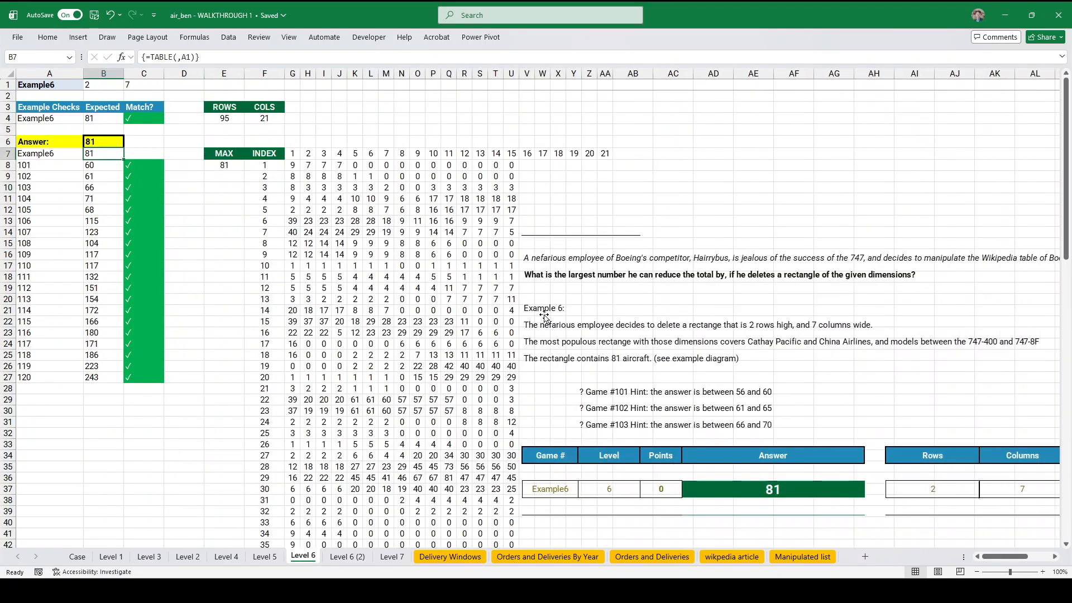
click(711, 167)
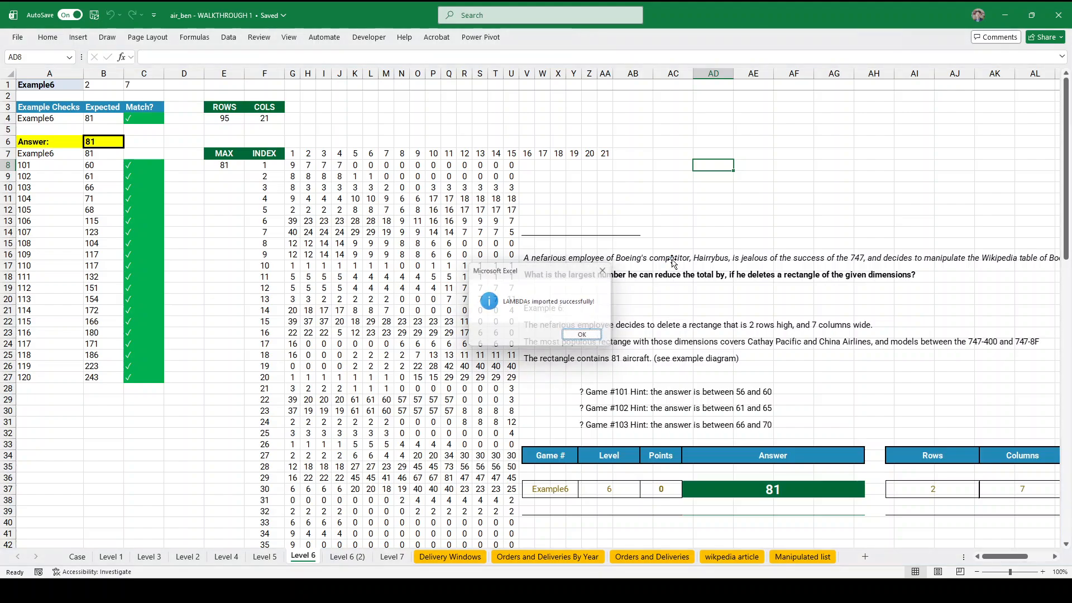
drag(673, 262, 941, 400)
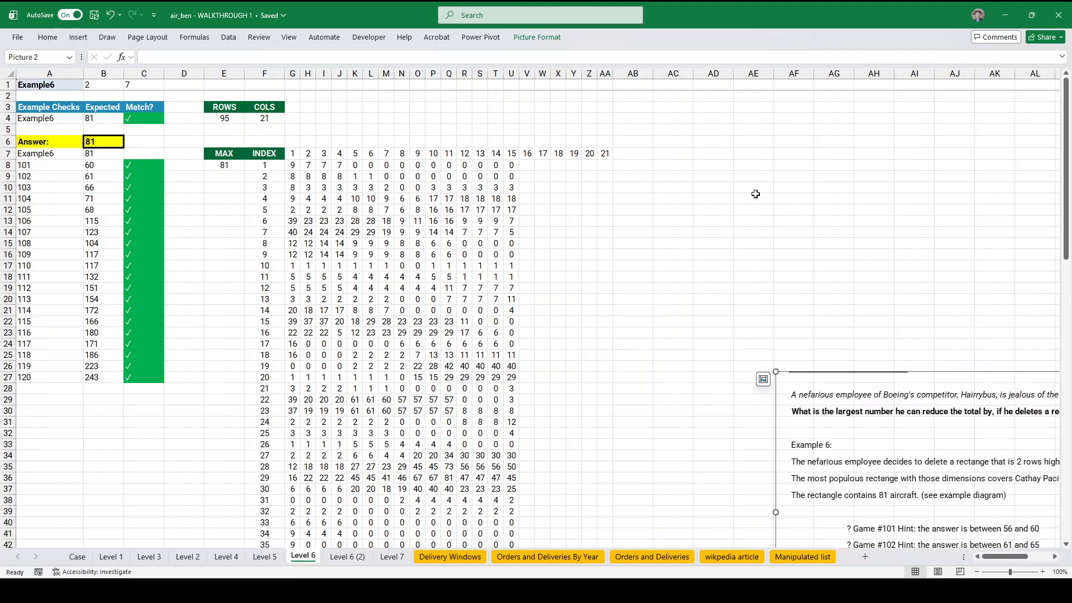
- Enter =_ByRectangle(od,B1,C1,SUM) in AD8 to sum every rectangle of the given dimensions
text(=_ByRectangle()
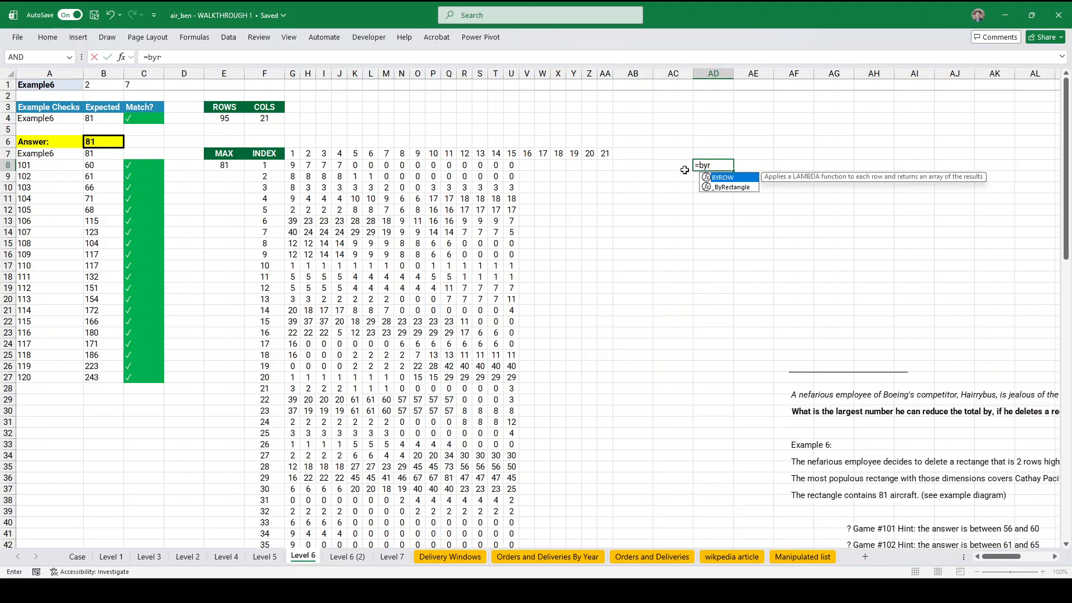
key(Down)
key(Tab)
text(od,)
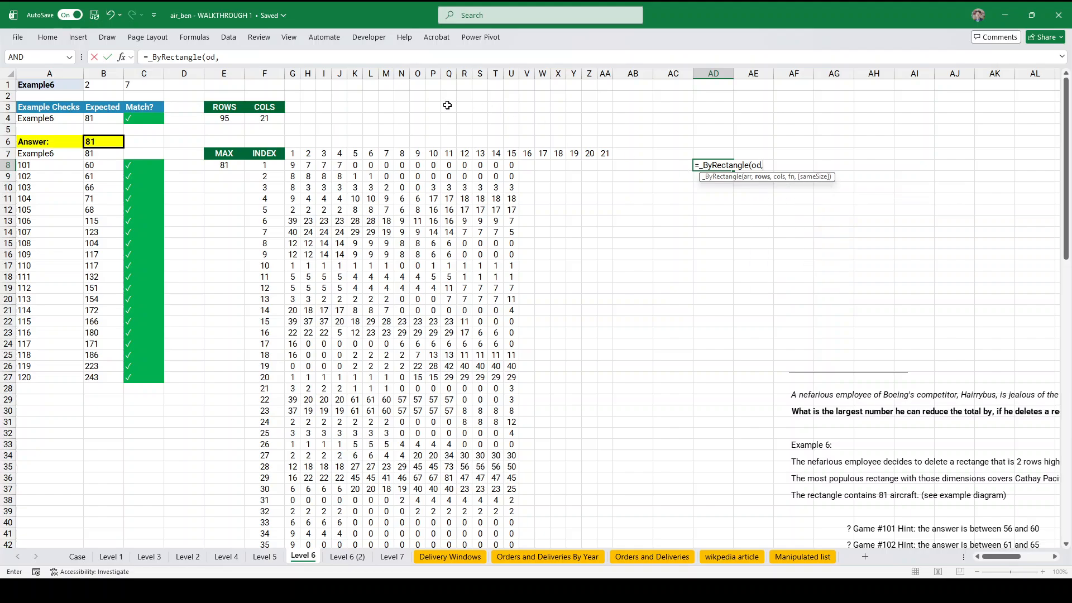
click(112, 86)
text(,)
click(139, 85)
text(,)
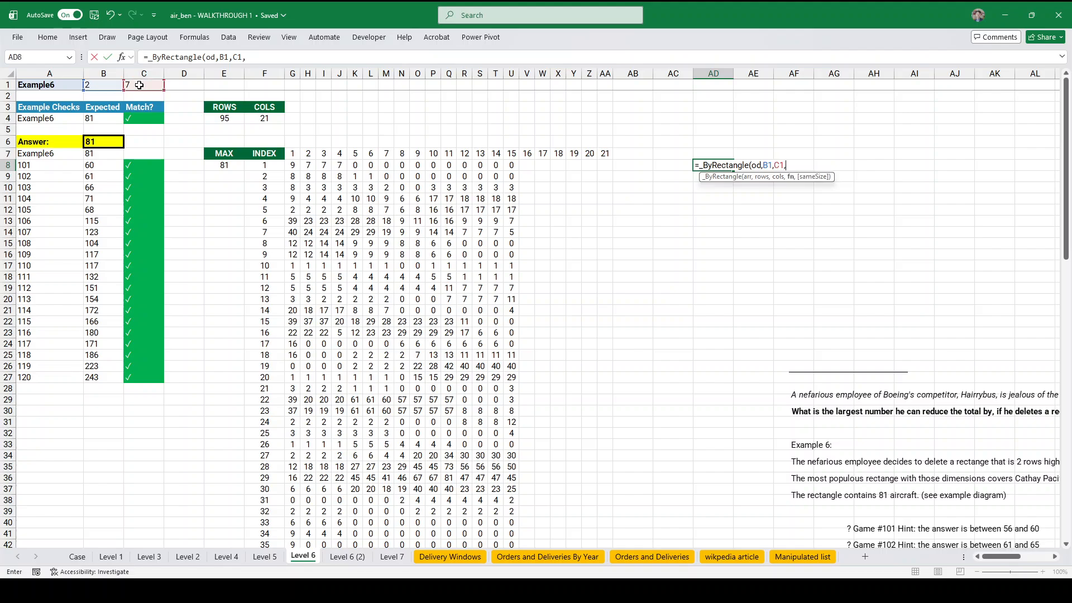
text(SUM))
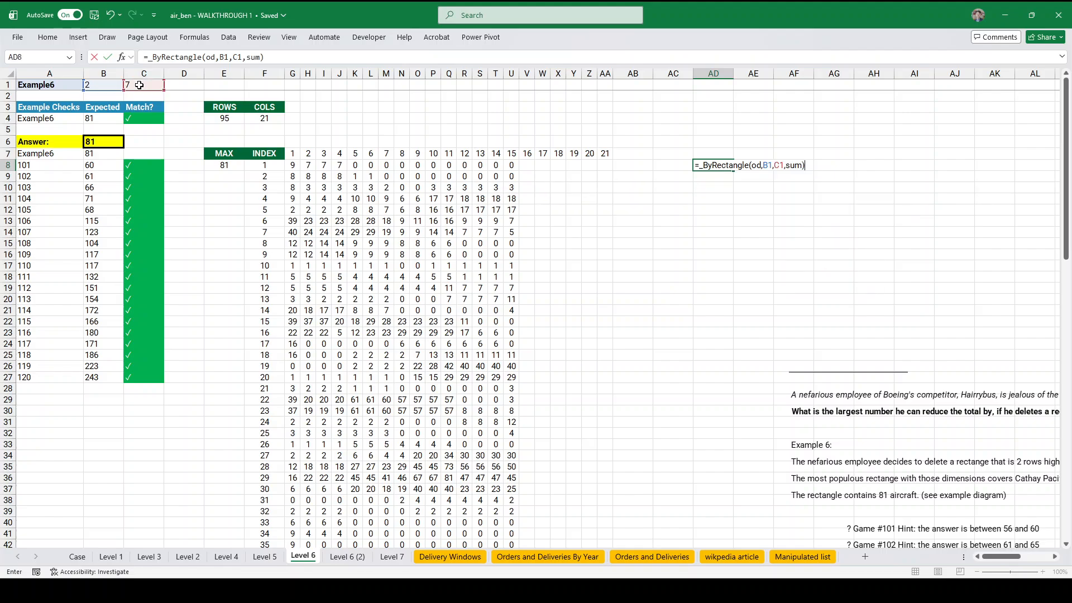
key(Return)
- Wrap the AD8 formula in MAX, giving =MAX(_ByRectangle(od,B1,C1,SUM))
key(Up)
click(147, 58)
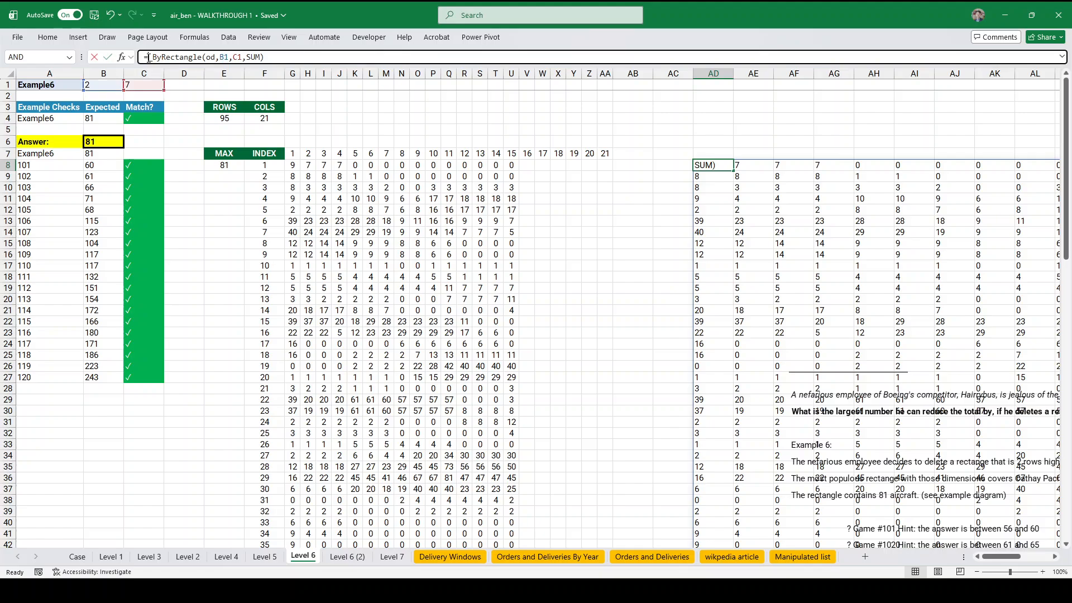
text(max()
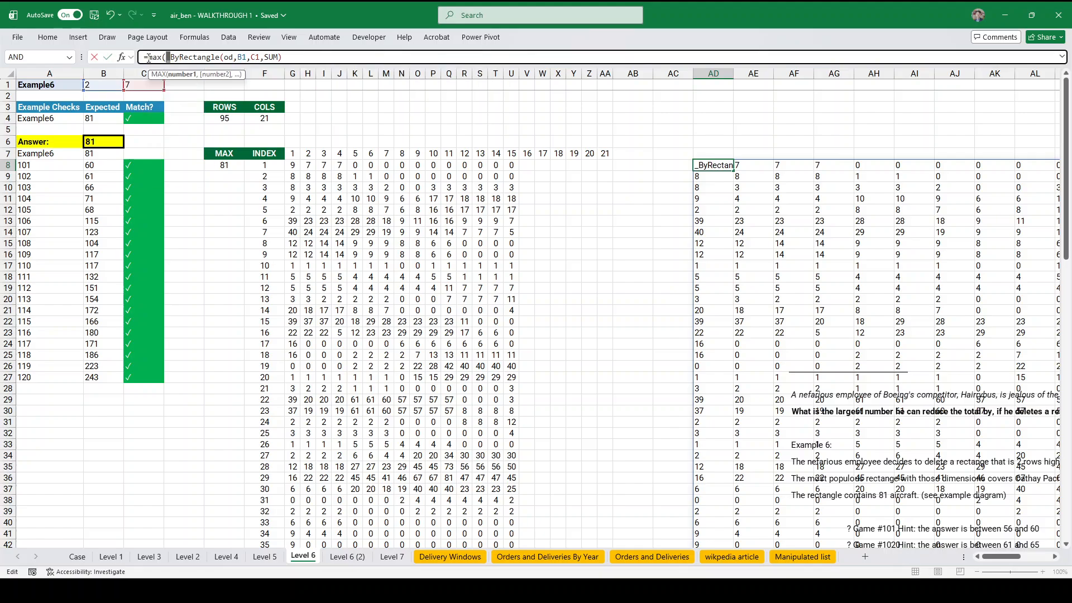
key(End)
text())
key(Return)
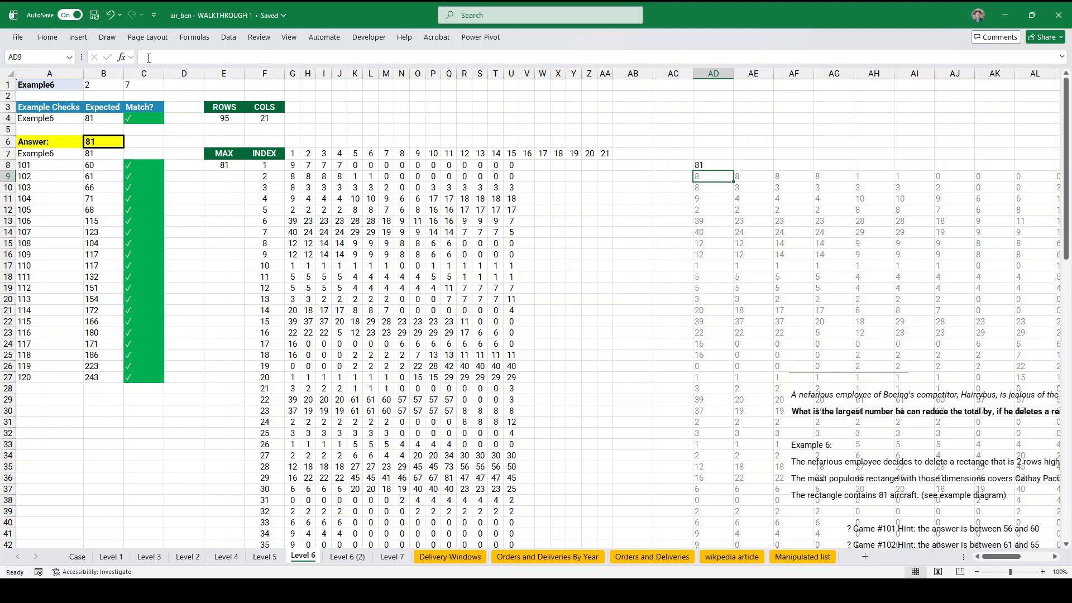
key(Up)
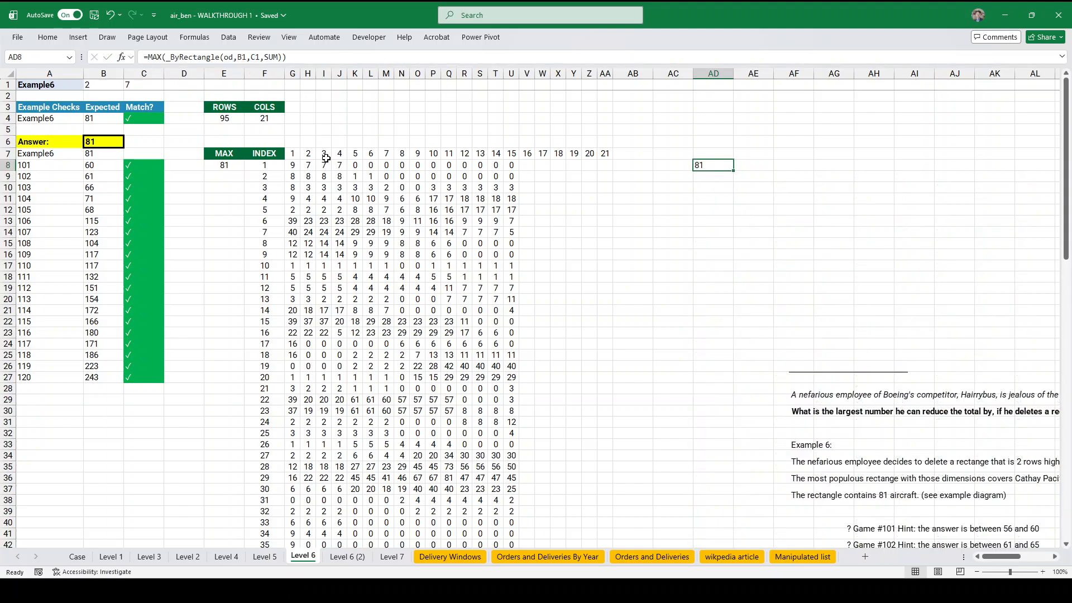
click(288, 57)
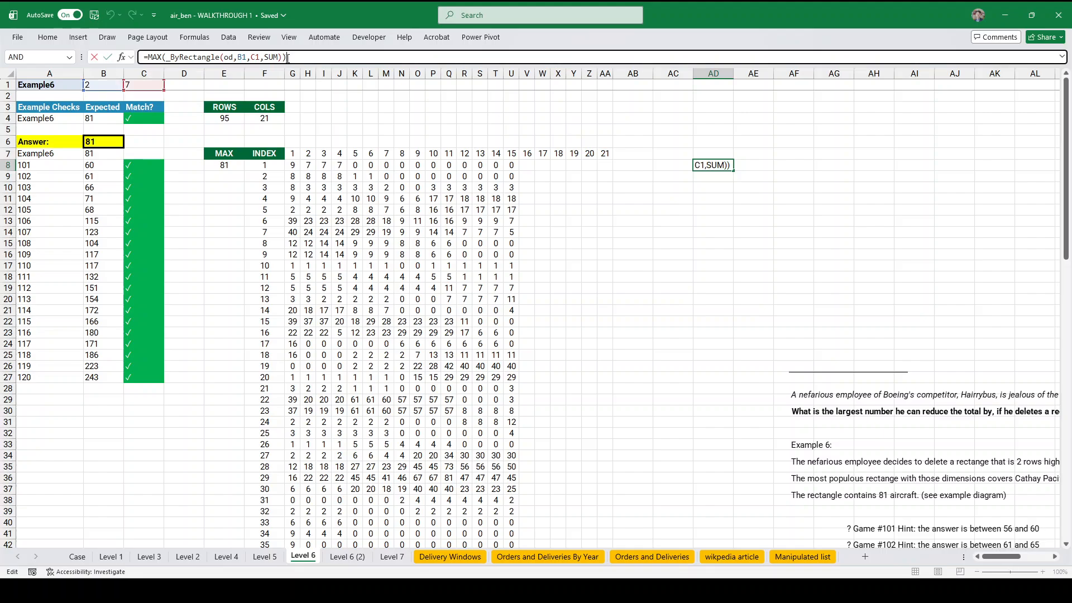
key(Return)
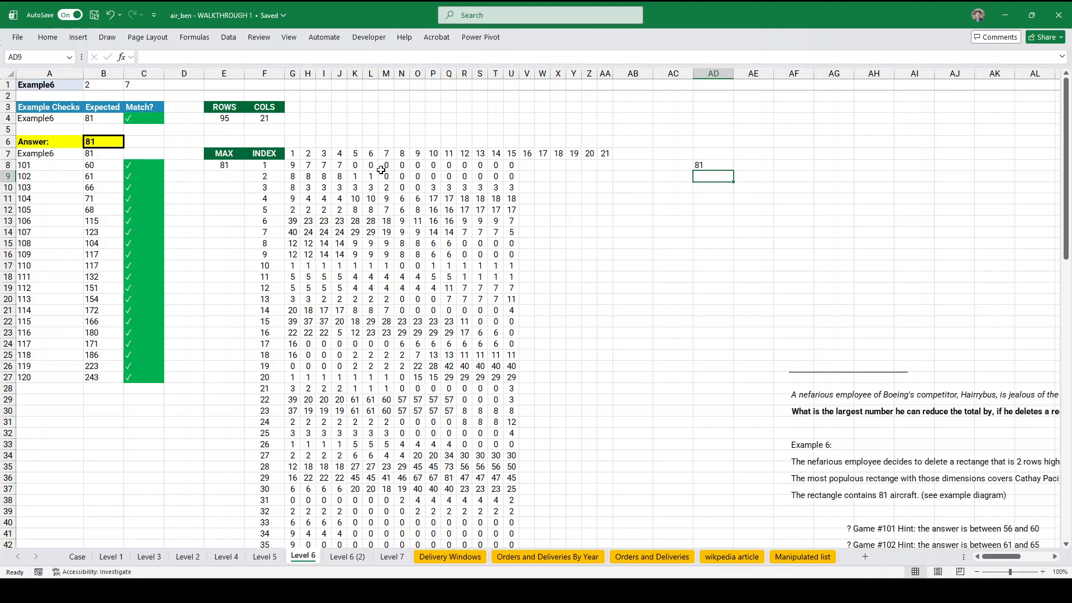
- Link the Level 6 answer cell B6 to the maximum in AD8
click(109, 145)
text(=)
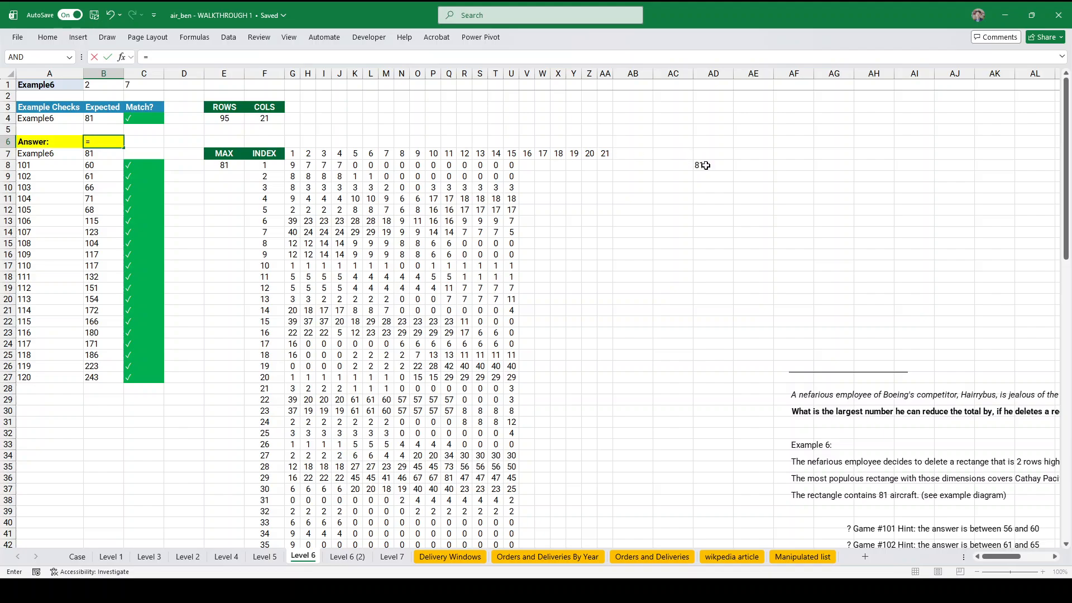
click(702, 165)
key(Return)
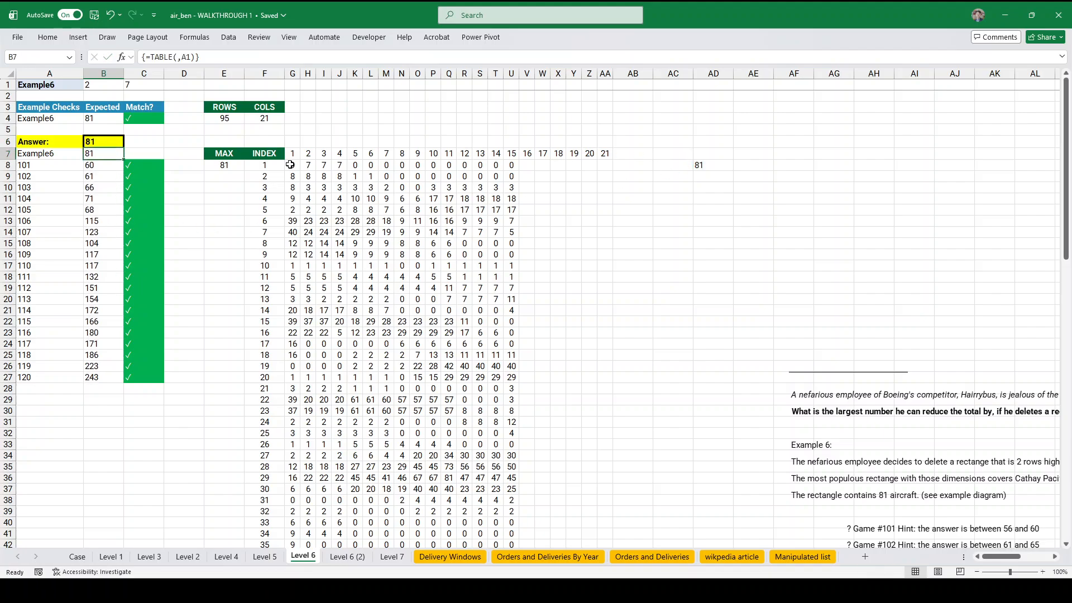
- Inspect the helper grid of INDEX and SEQUENCE rectangle sums that starts at F7
click(325, 222)
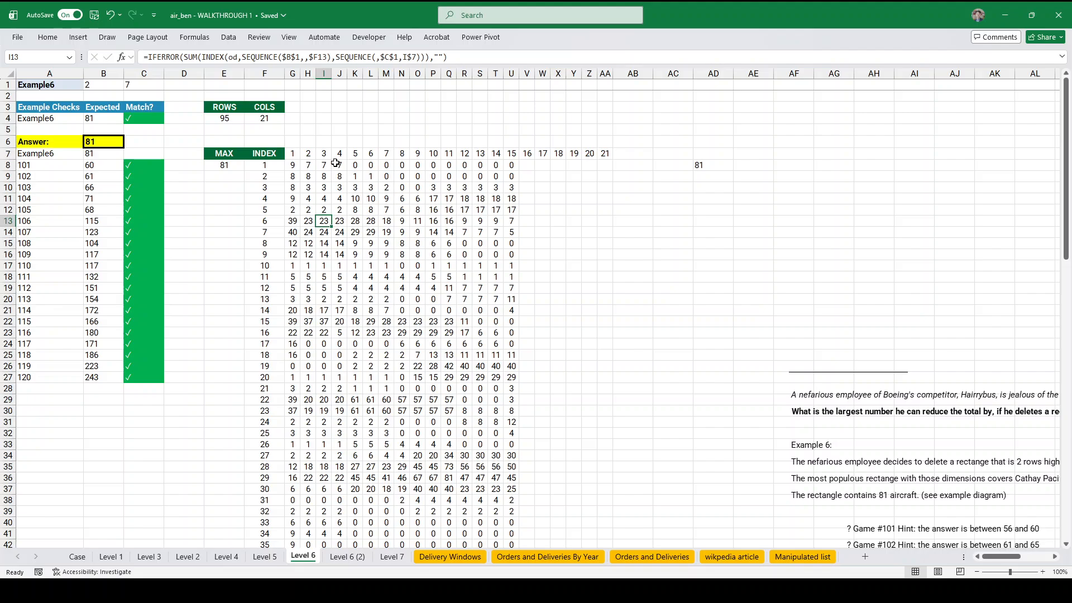
drag(279, 154, 614, 394)
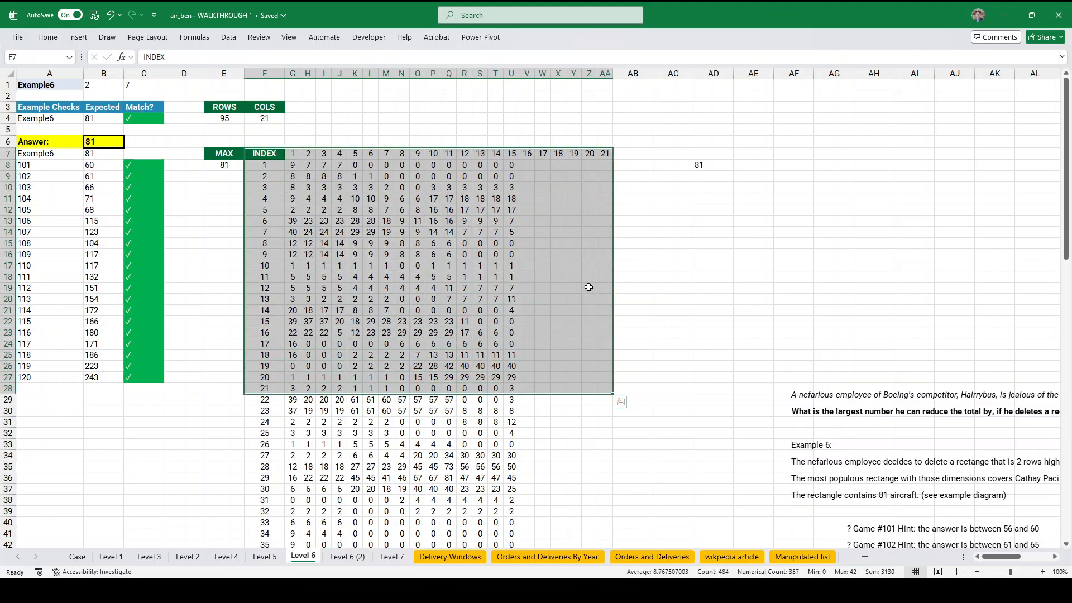
click(558, 266)
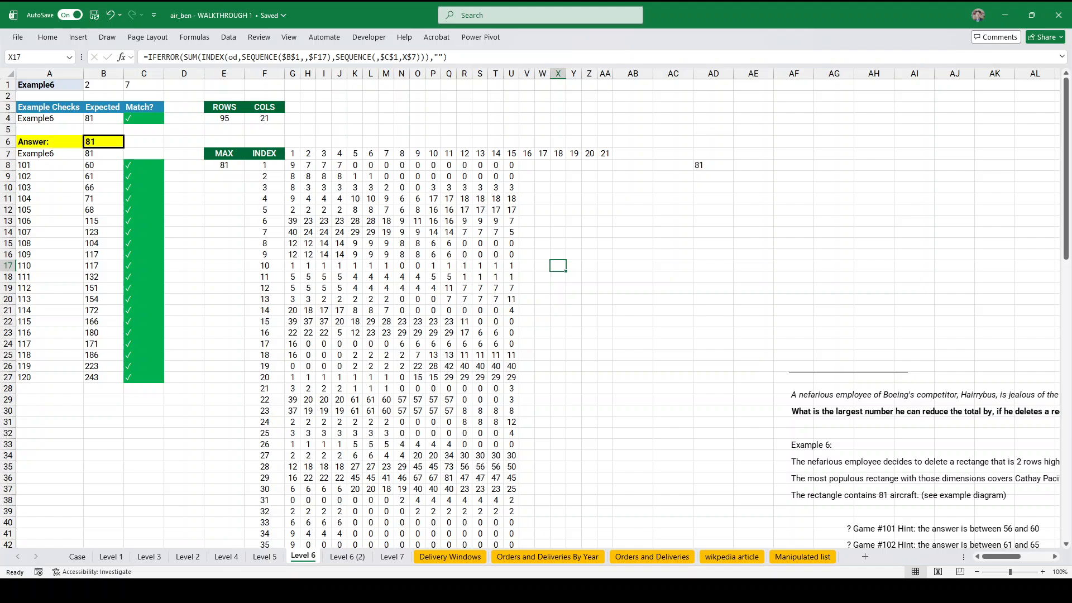
- Move the Level 6 instructions picture closer to the helper grid, starting in column AB around row 17
drag(818, 477, 677, 365)
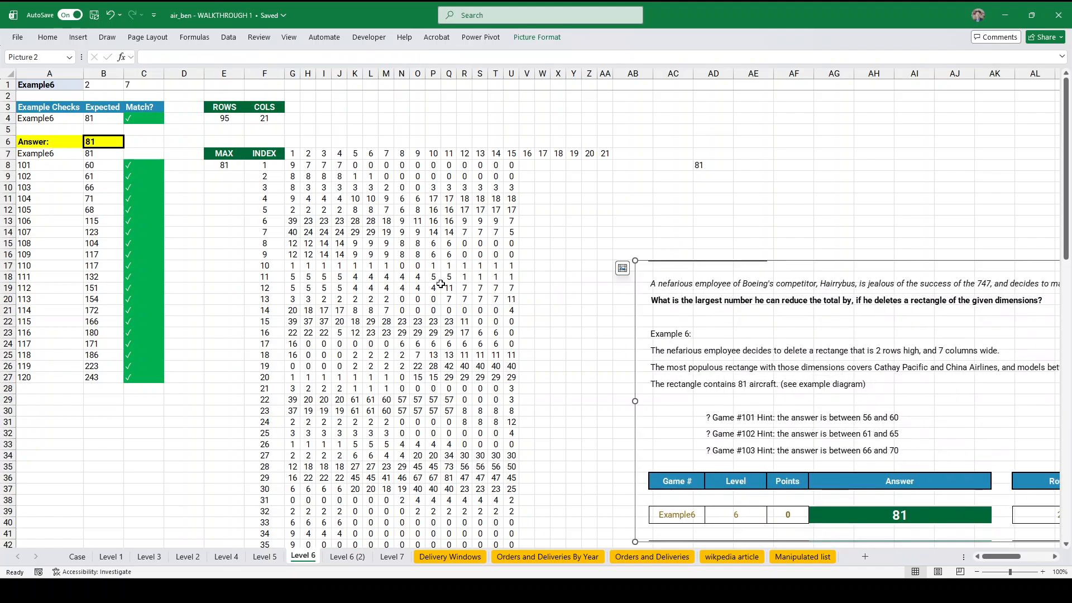
- Review the Bonus 5 letter list and sorted-letter strings in E6:F31 on the Manipulated list sheet
click(802, 557)
drag(246, 151, 286, 433)
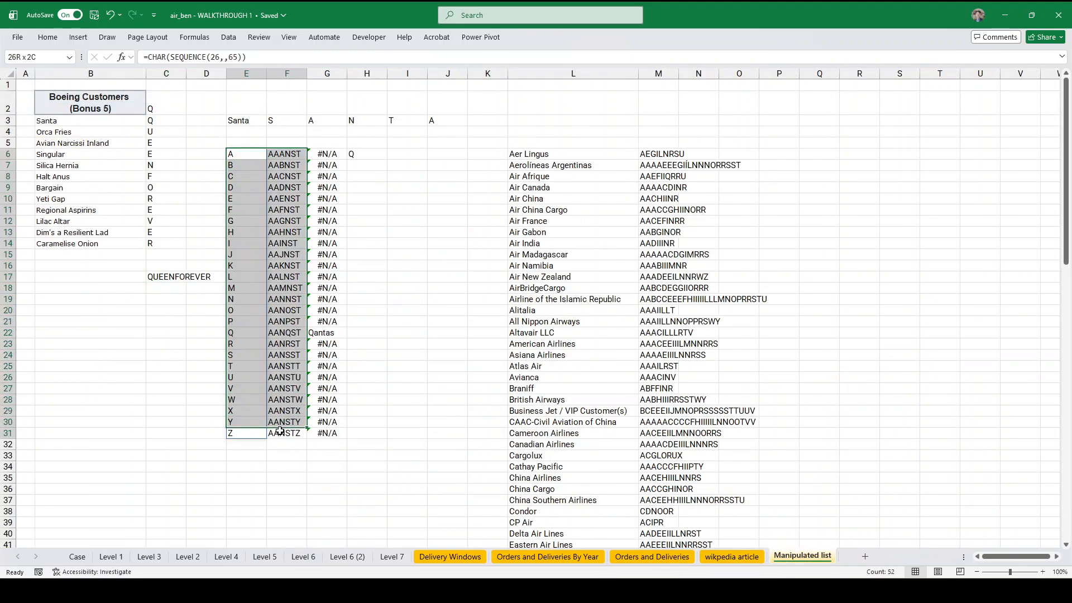
drag(289, 319, 288, 435)
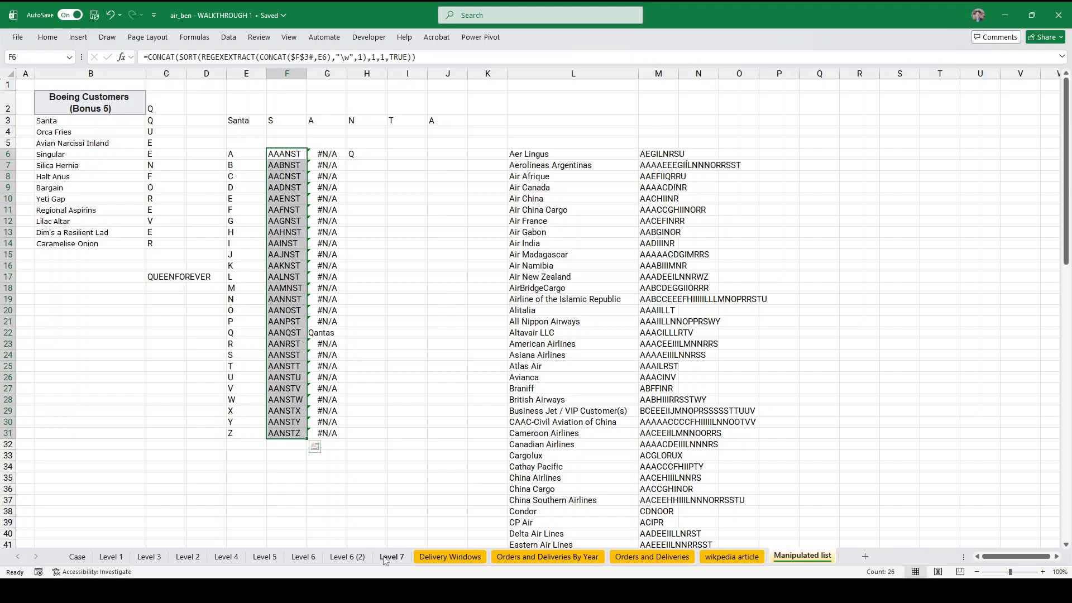
- Review the Level 4 sheet's time-window overlap diagram, and look over the Level 2 and Level 5 solution sheets
click(327, 558)
click(304, 557)
click(266, 557)
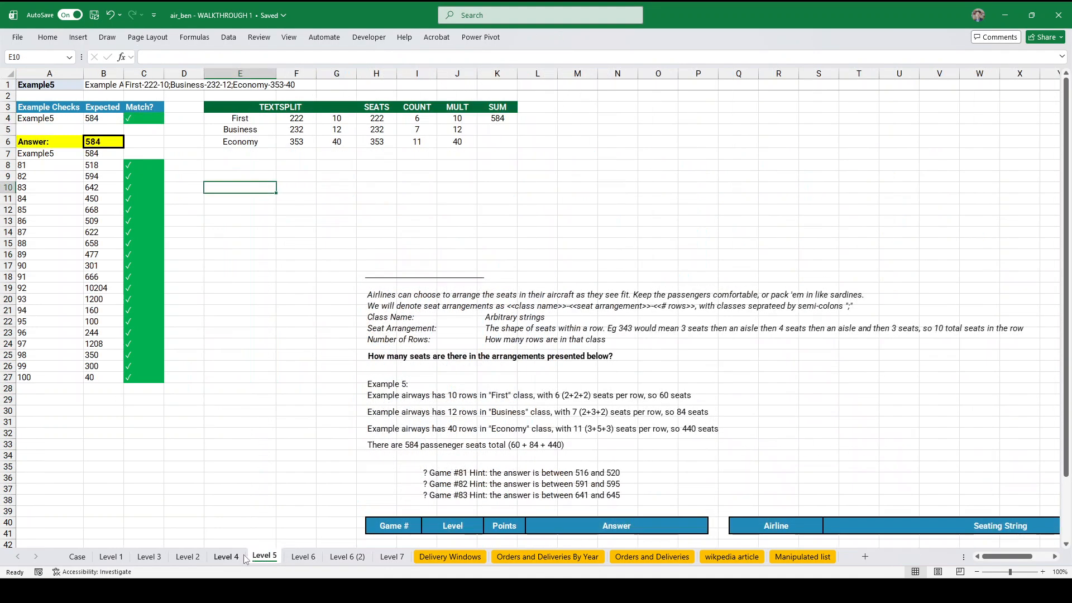
click(226, 557)
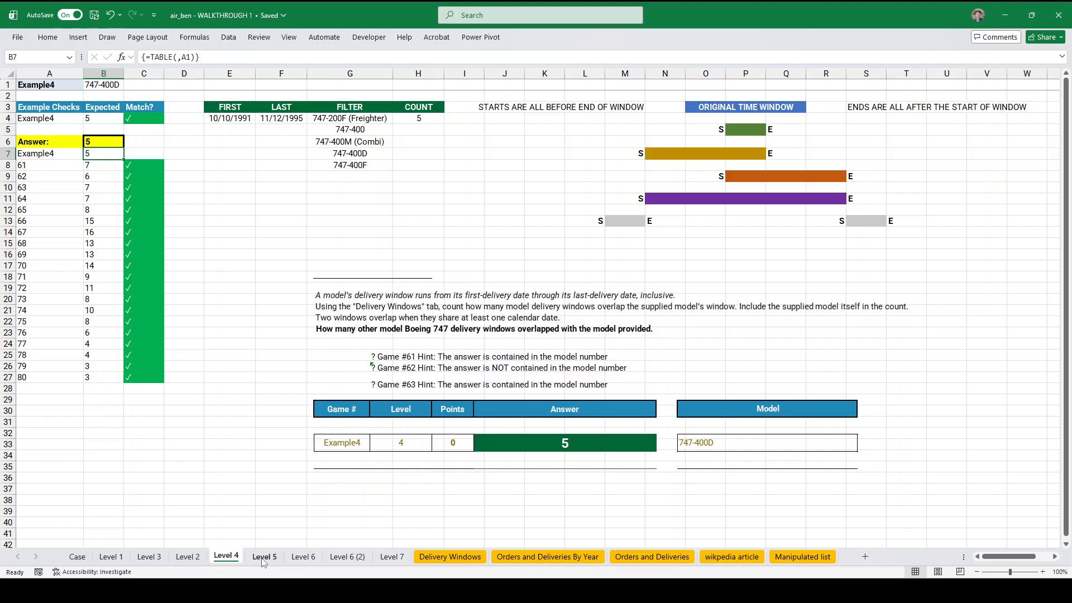
drag(613, 103, 897, 246)
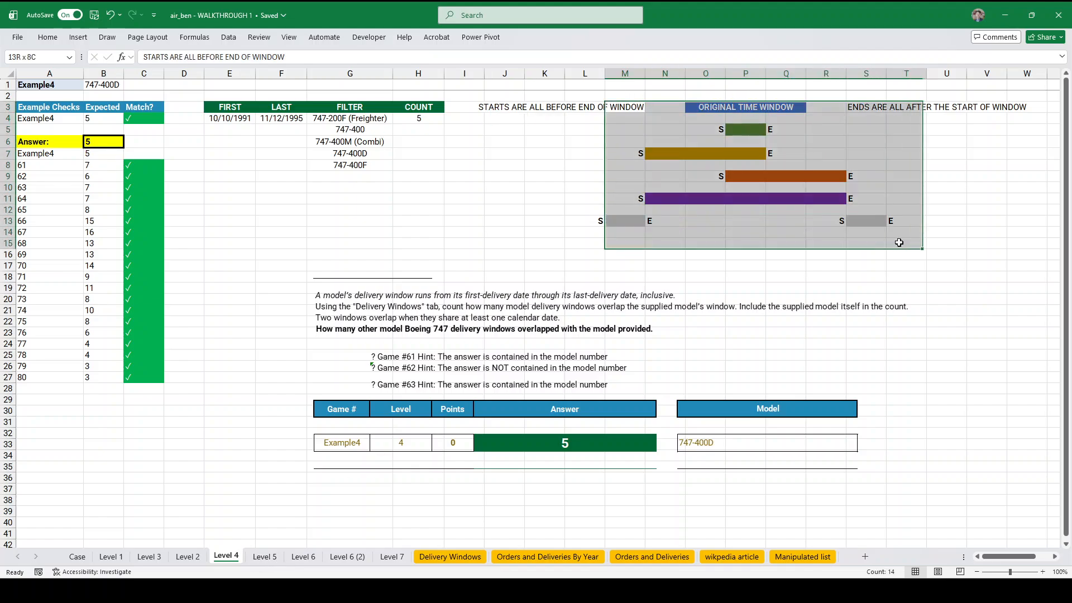
click(706, 243)
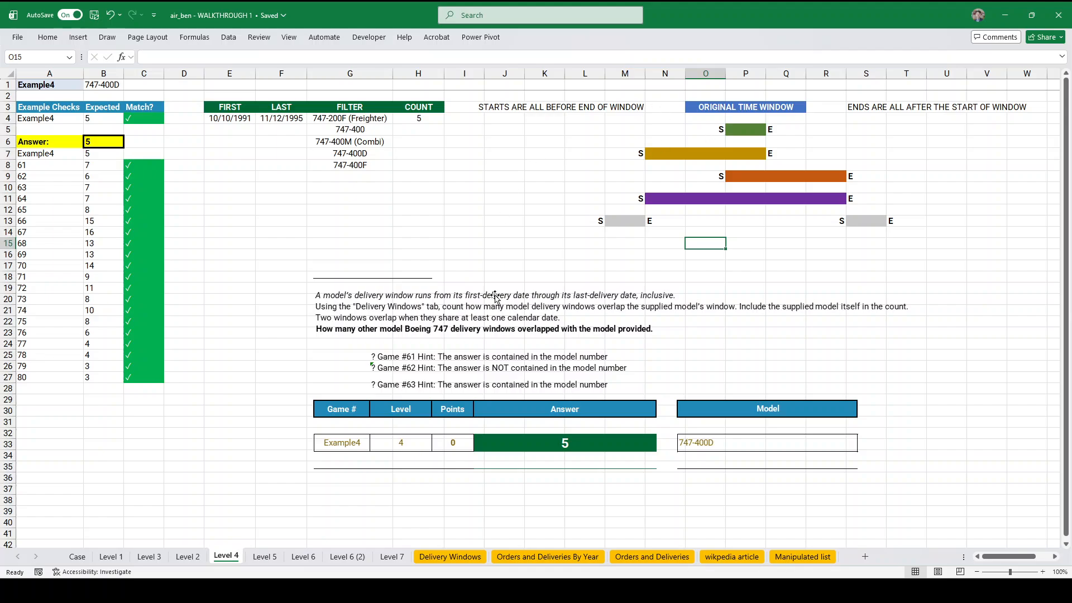
click(192, 562)
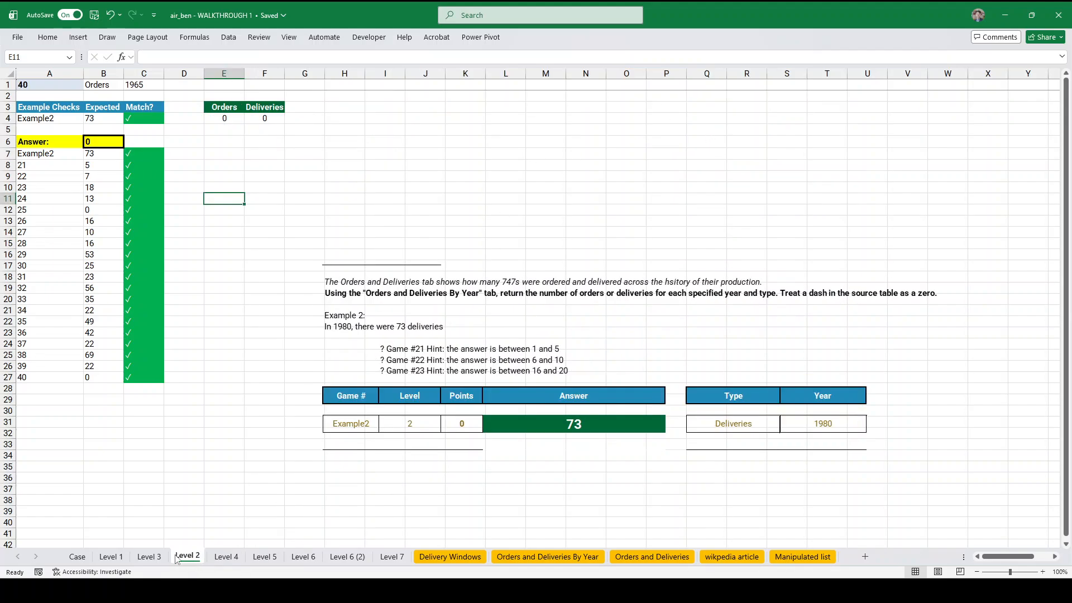
click(264, 558)
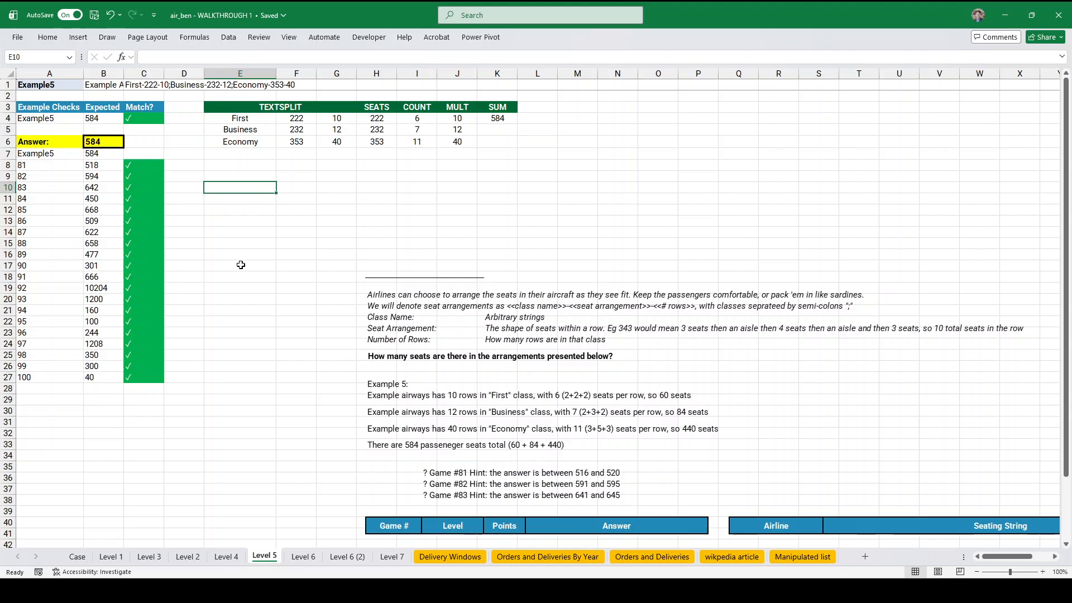